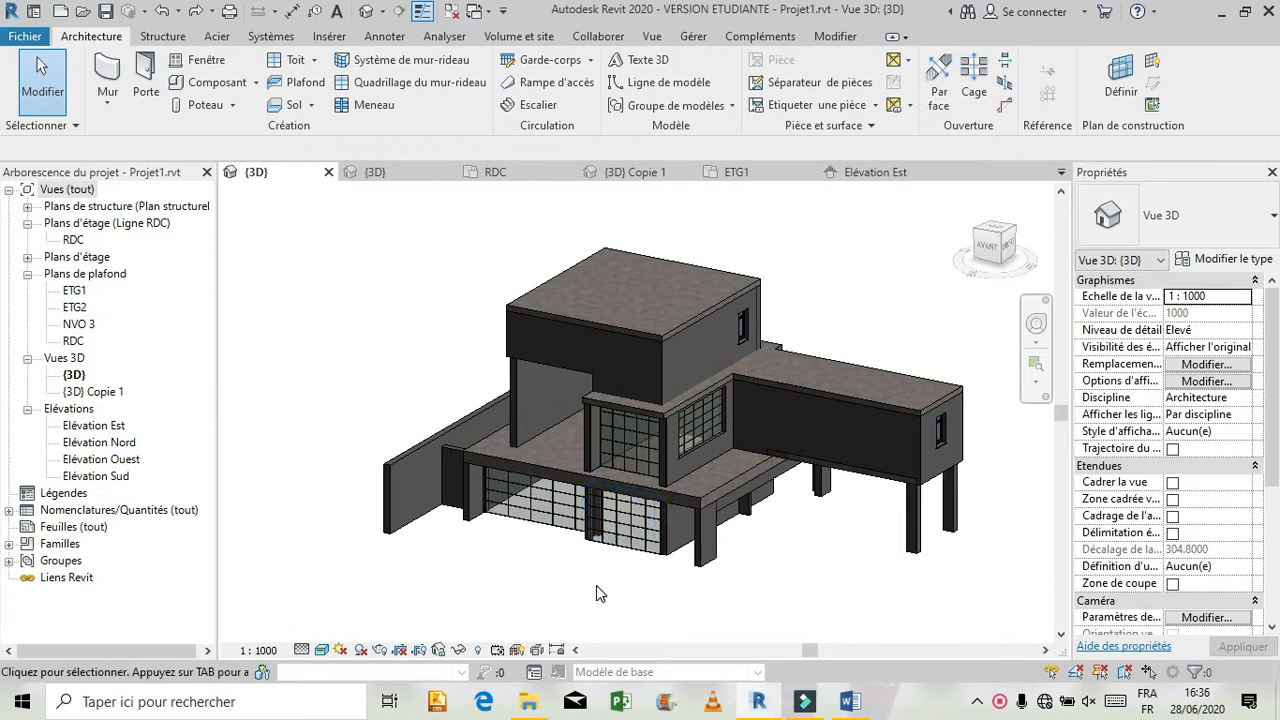
{"action": "scroll", "coordinate": [593, 593], "scroll_direction": "down", "scroll_amount": 1}
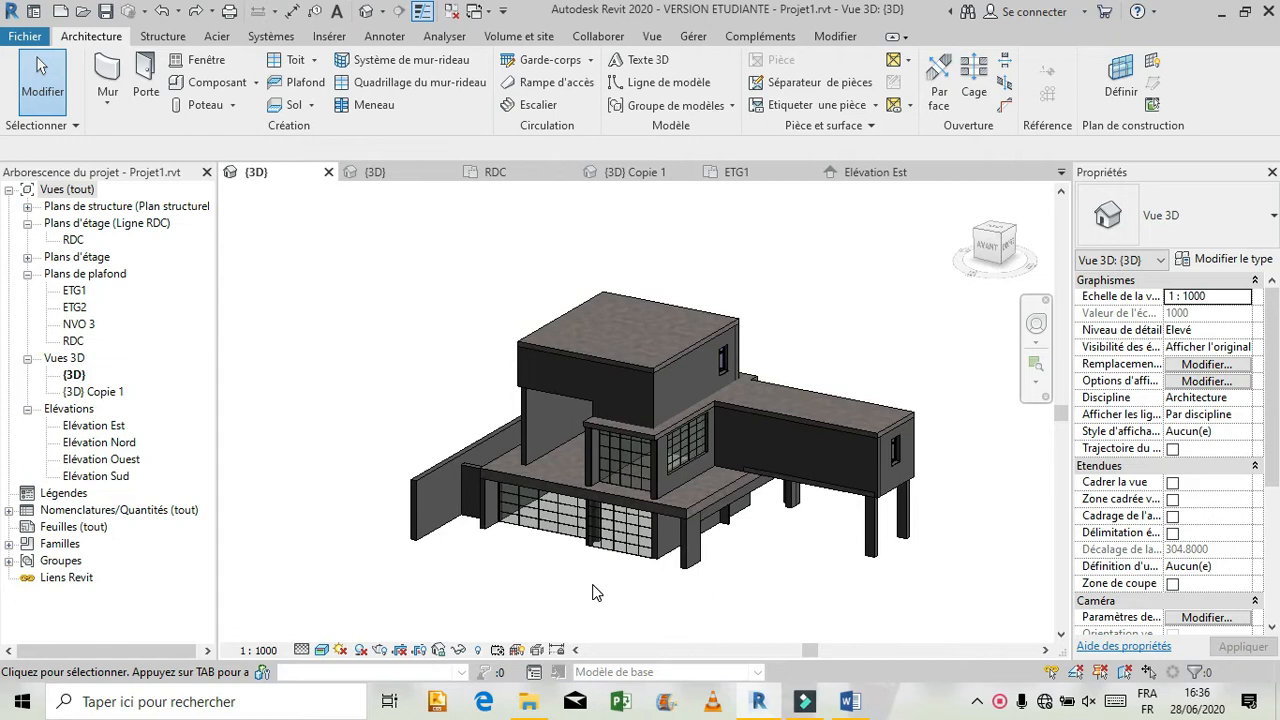
{"action": "scroll", "coordinate": [593, 593], "scroll_direction": "up", "scroll_amount": 1}
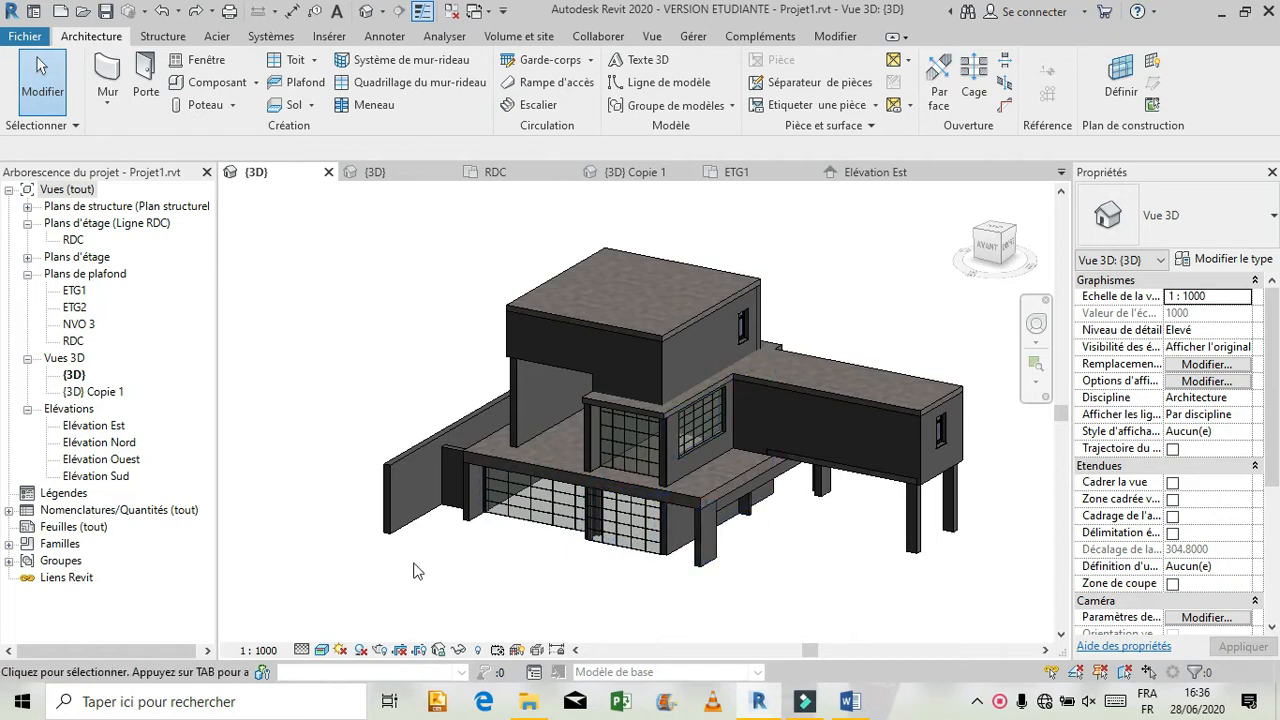
{"action": "scroll", "coordinate": [462, 581], "scroll_direction": "down", "scroll_amount": 2}
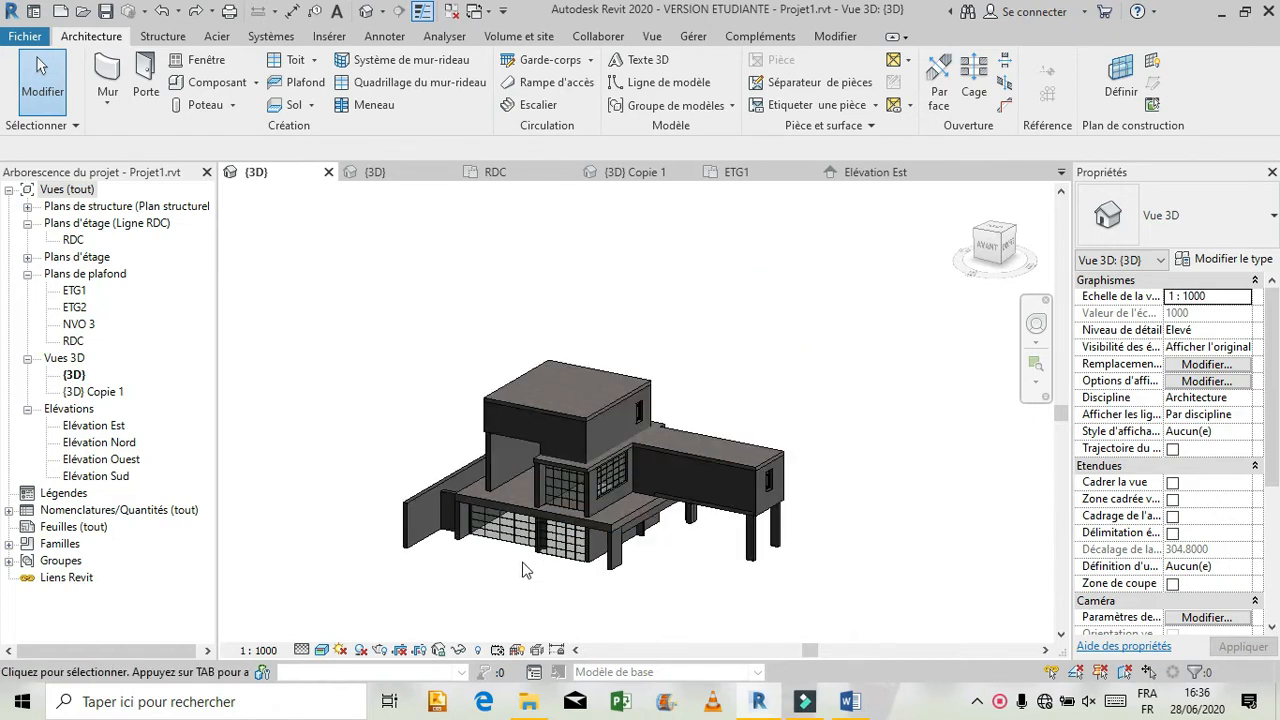
{"action": "scroll", "coordinate": [577, 596], "scroll_direction": "up", "scroll_amount": 2}
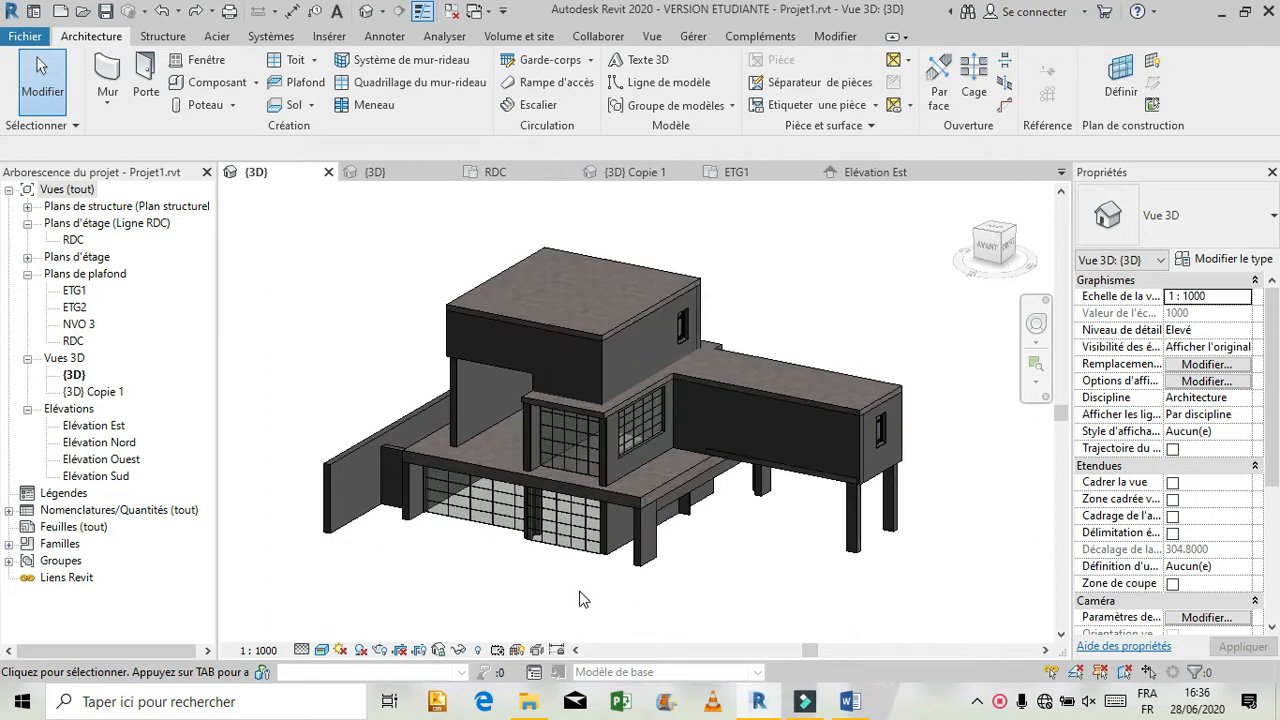
Duplicate the curtain wall type of the wider ground-floor glazing on the front facade as MR 1.
{"action": "scroll", "coordinate": [579, 590], "scroll_direction": "up", "scroll_amount": 1}
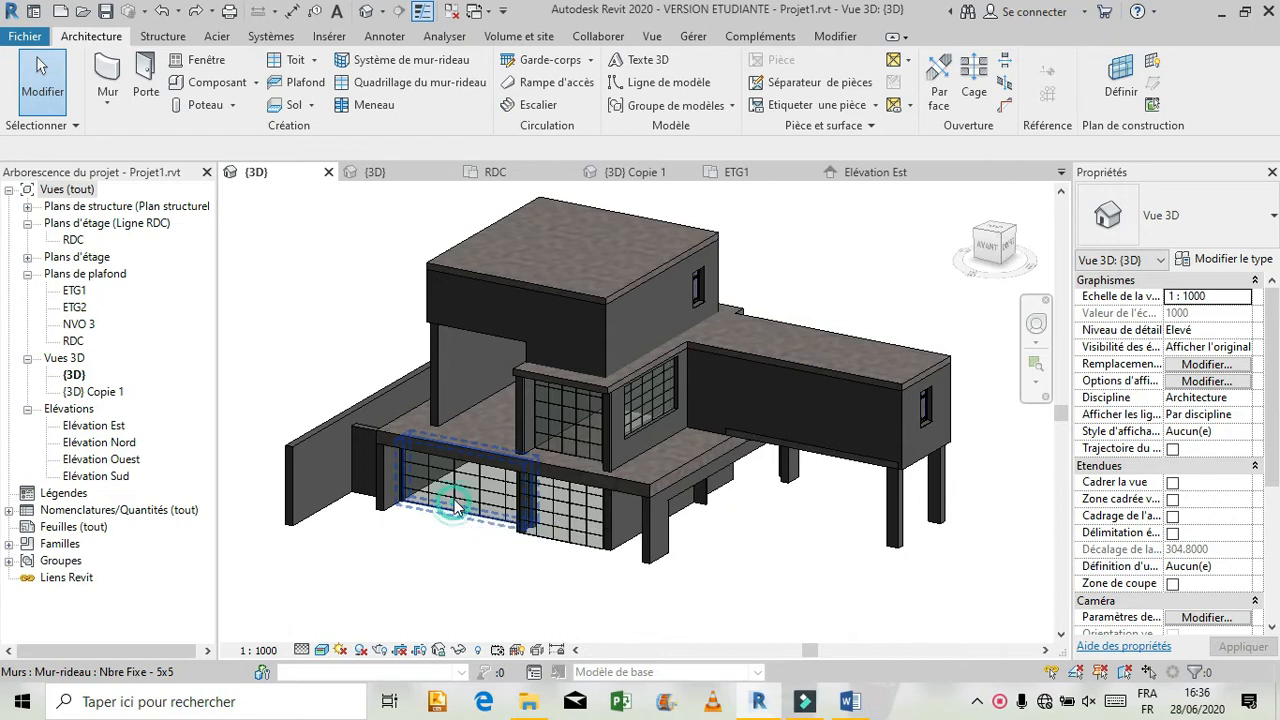
{"action": "left_click", "coordinate": [455, 510]}
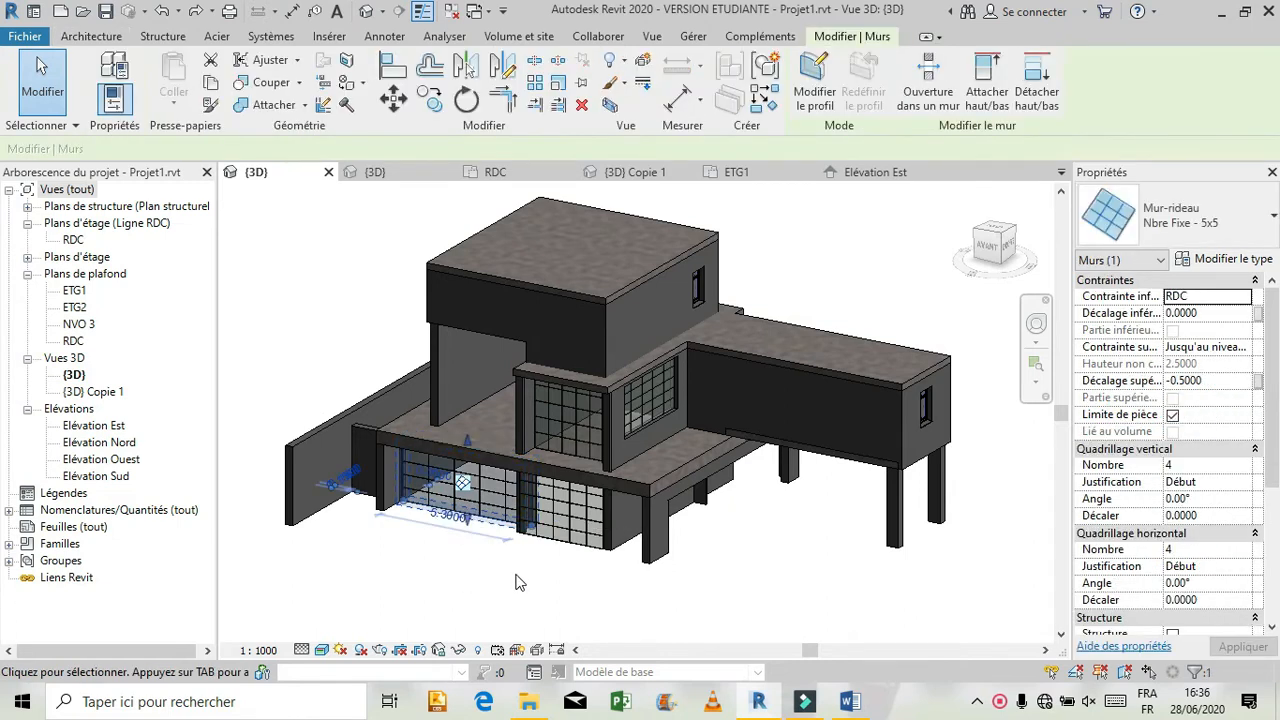
{"action": "left_click", "coordinate": [1228, 262]}
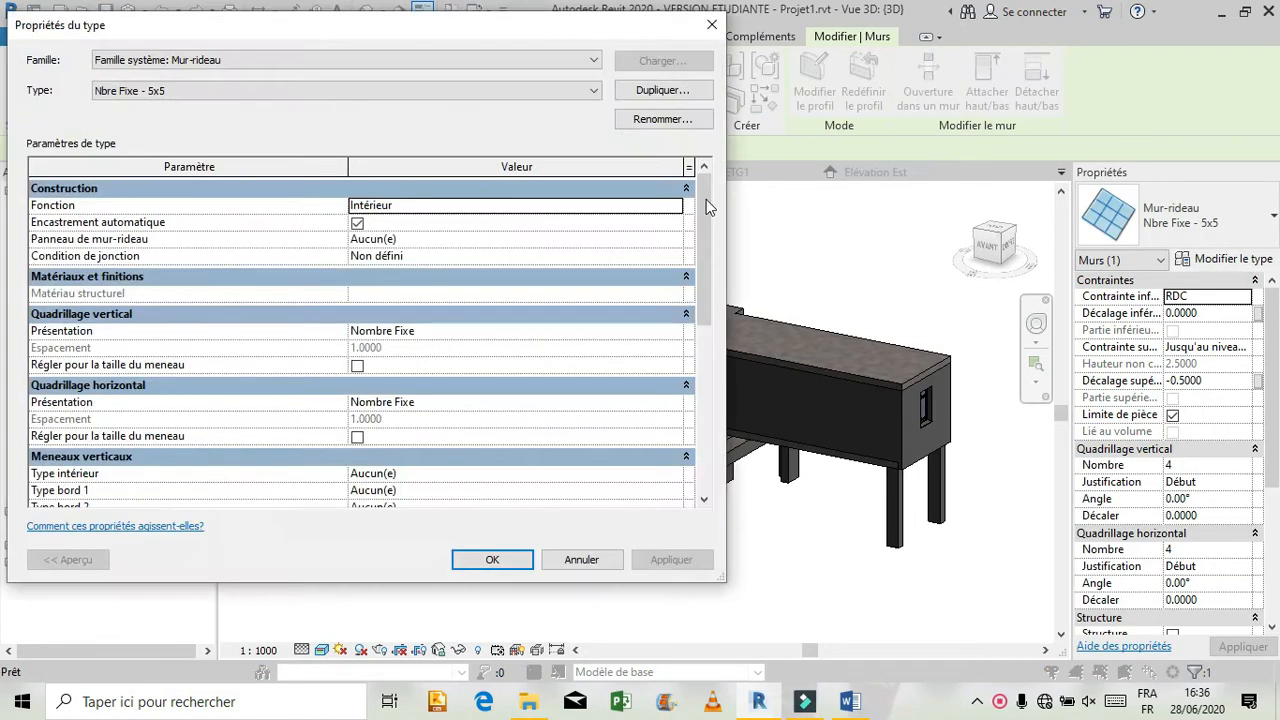
{"action": "left_click", "coordinate": [625, 89]}
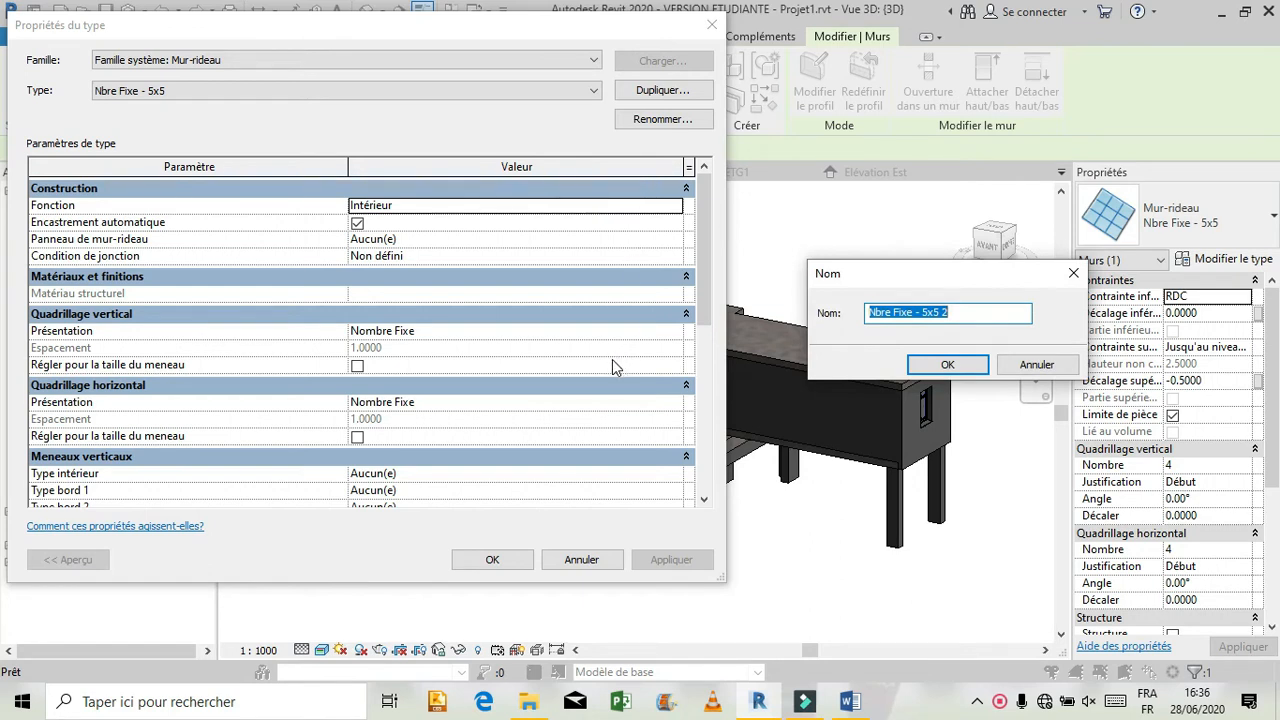
{"action": "type", "text": "MR"}
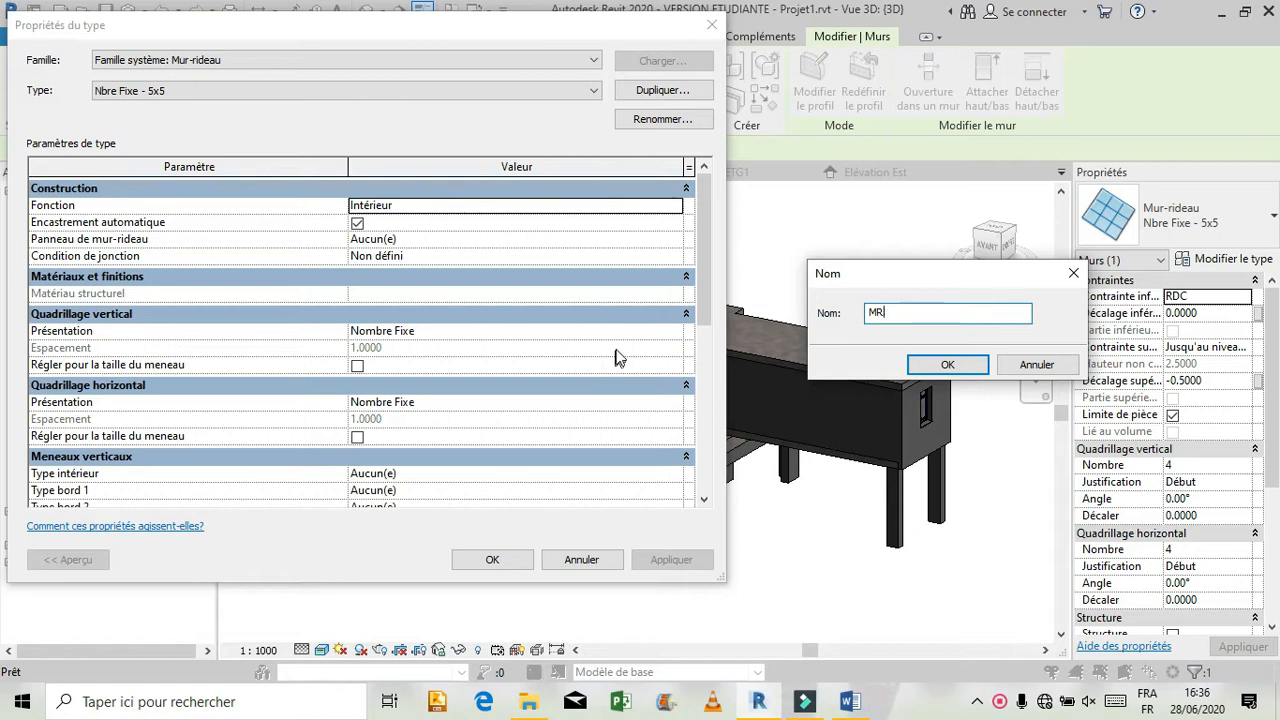
{"action": "type", "text": " 1"}
{"action": "left_click", "coordinate": [945, 364]}
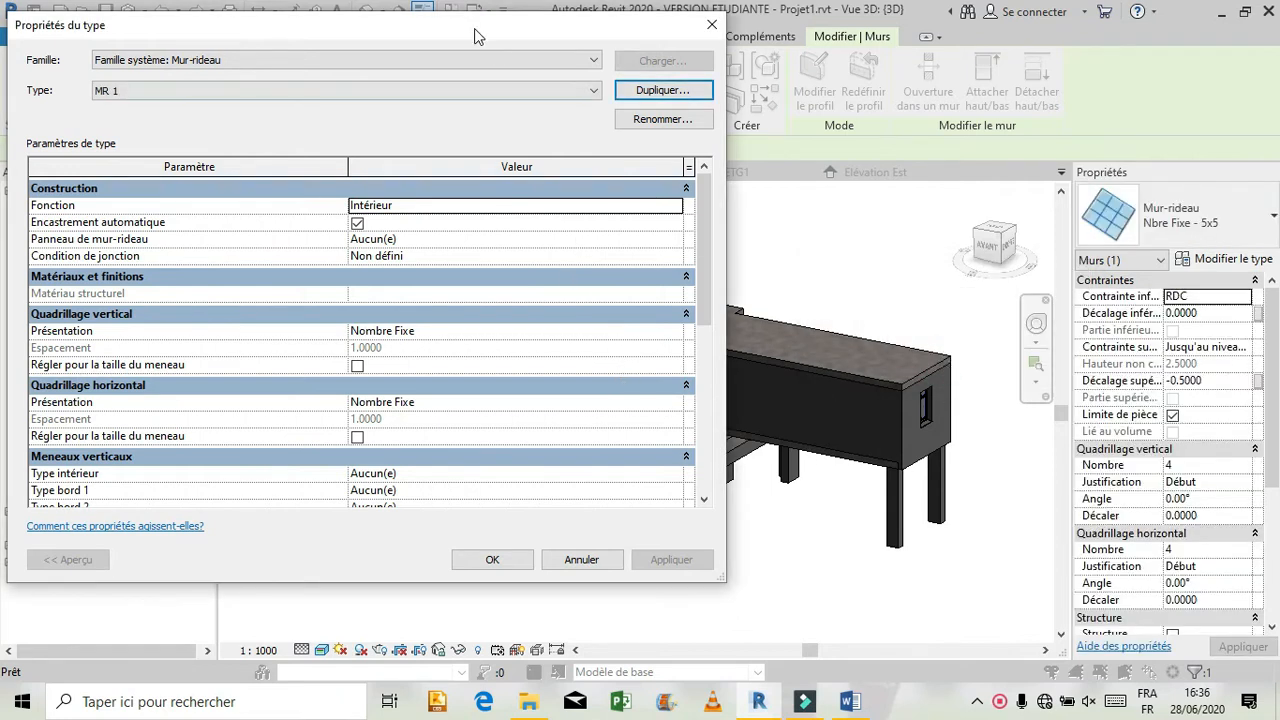
Set the vertical and horizontal grid layouts of type MR 1 to Aucun and delete the leftover grid lines.
{"action": "left_click_drag", "start_coordinate": [471, 23], "coordinate": [1077, 21]}
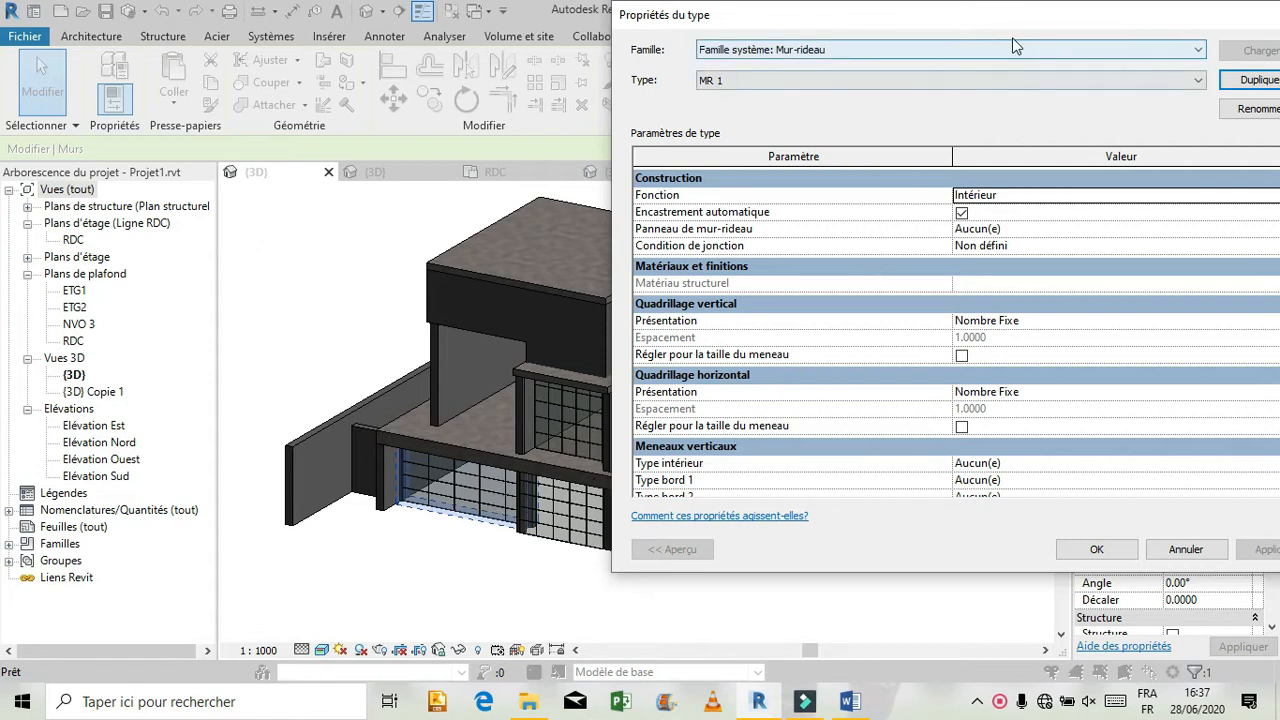
{"action": "left_click_drag", "start_coordinate": [1012, 20], "coordinate": [858, 64]}
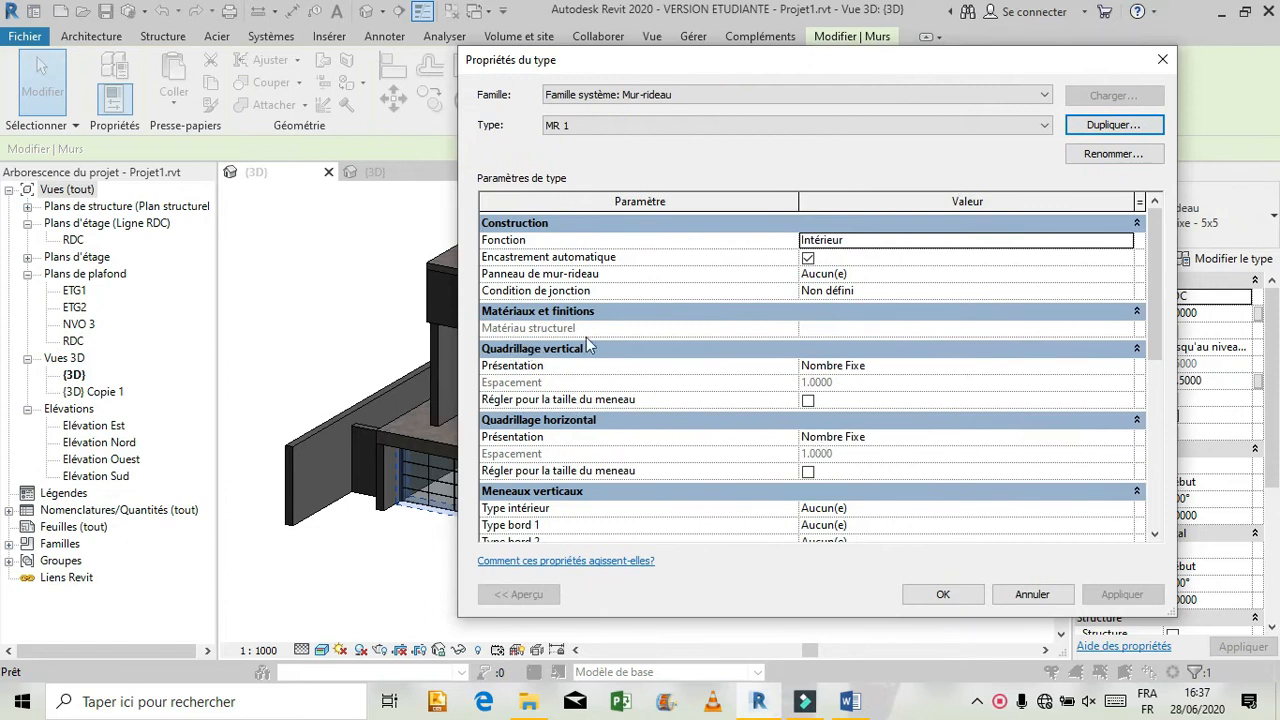
{"action": "left_click", "coordinate": [1123, 371]}
{"action": "left_click", "coordinate": [1126, 368]}
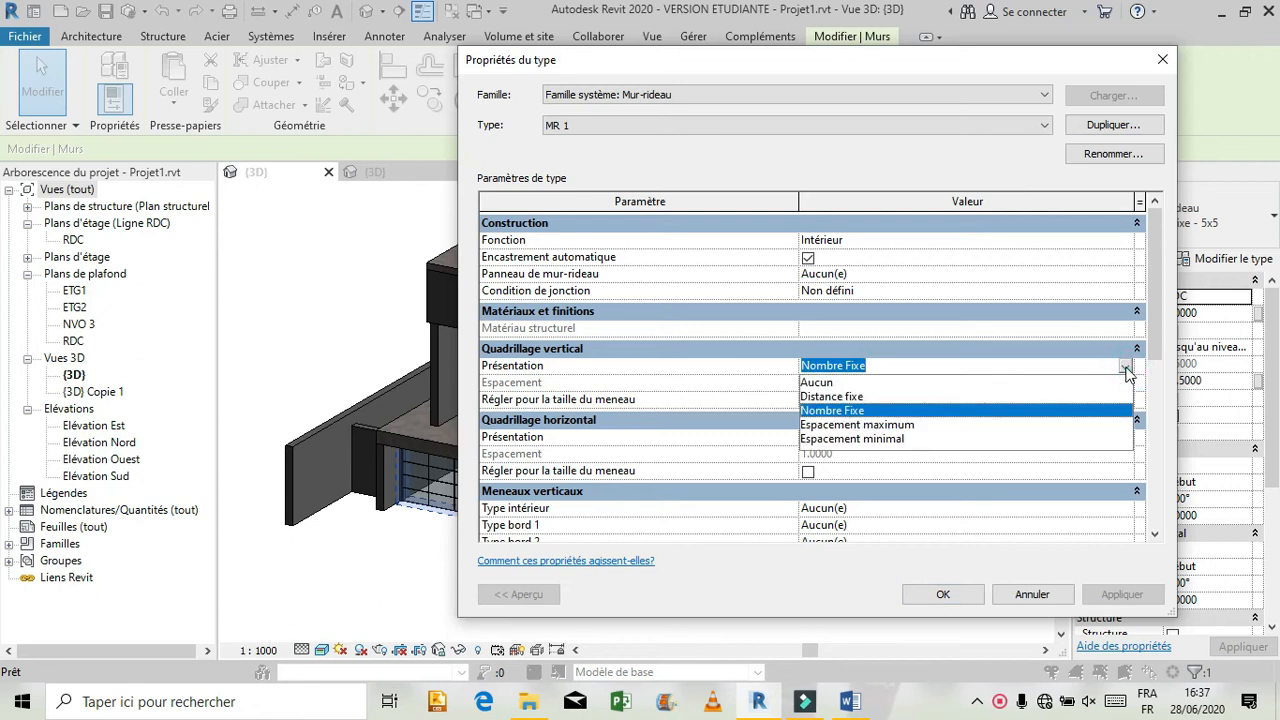
{"action": "left_click", "coordinate": [812, 383]}
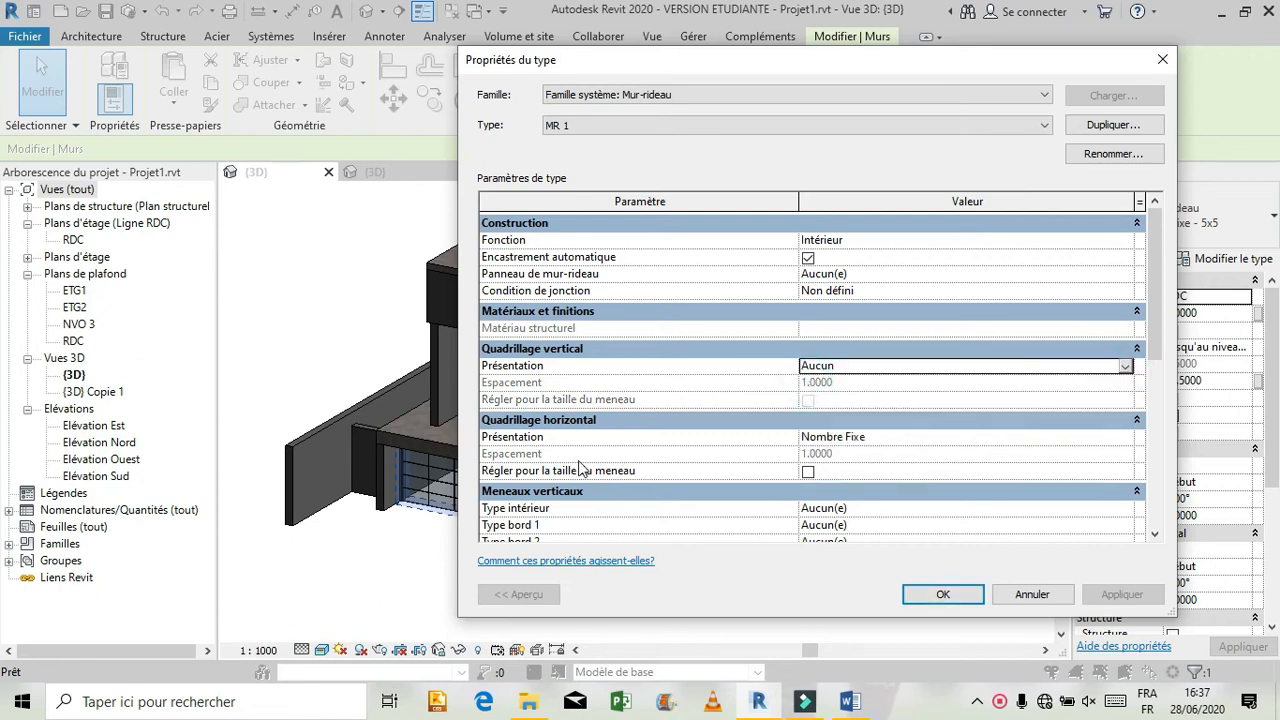
{"action": "left_click", "coordinate": [1126, 438]}
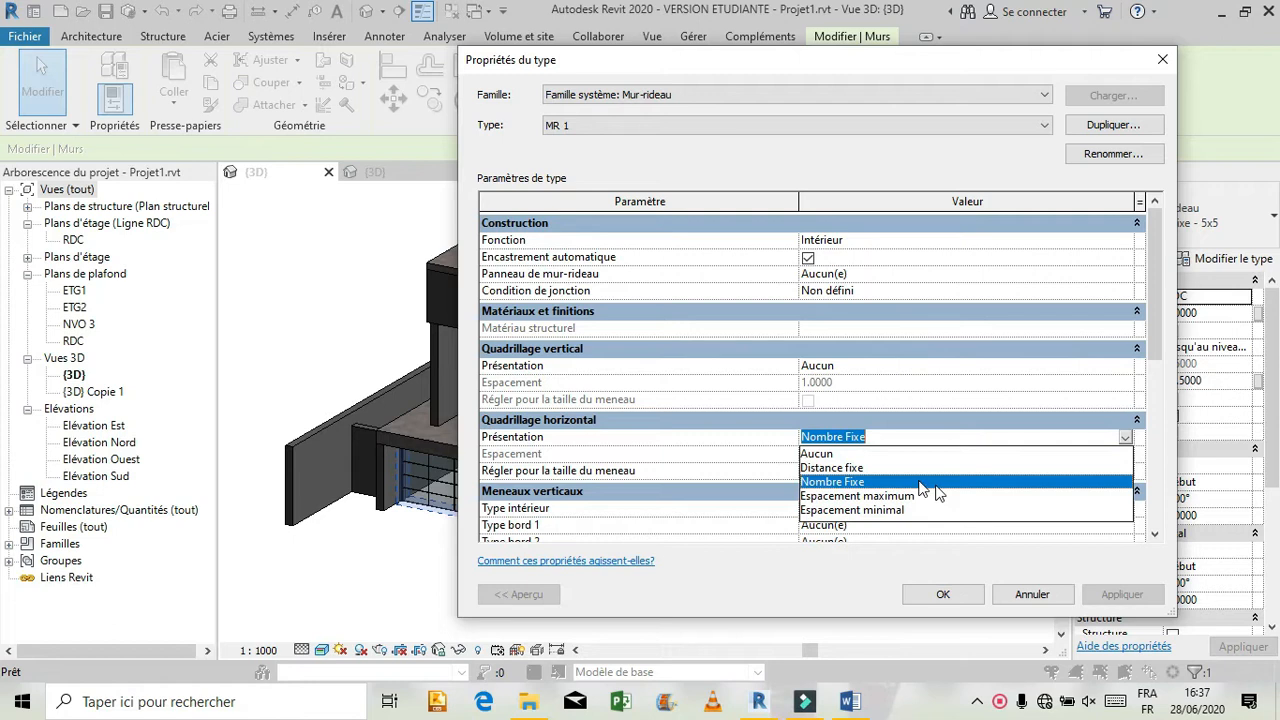
{"action": "left_click", "coordinate": [812, 454]}
{"action": "left_click", "coordinate": [958, 598]}
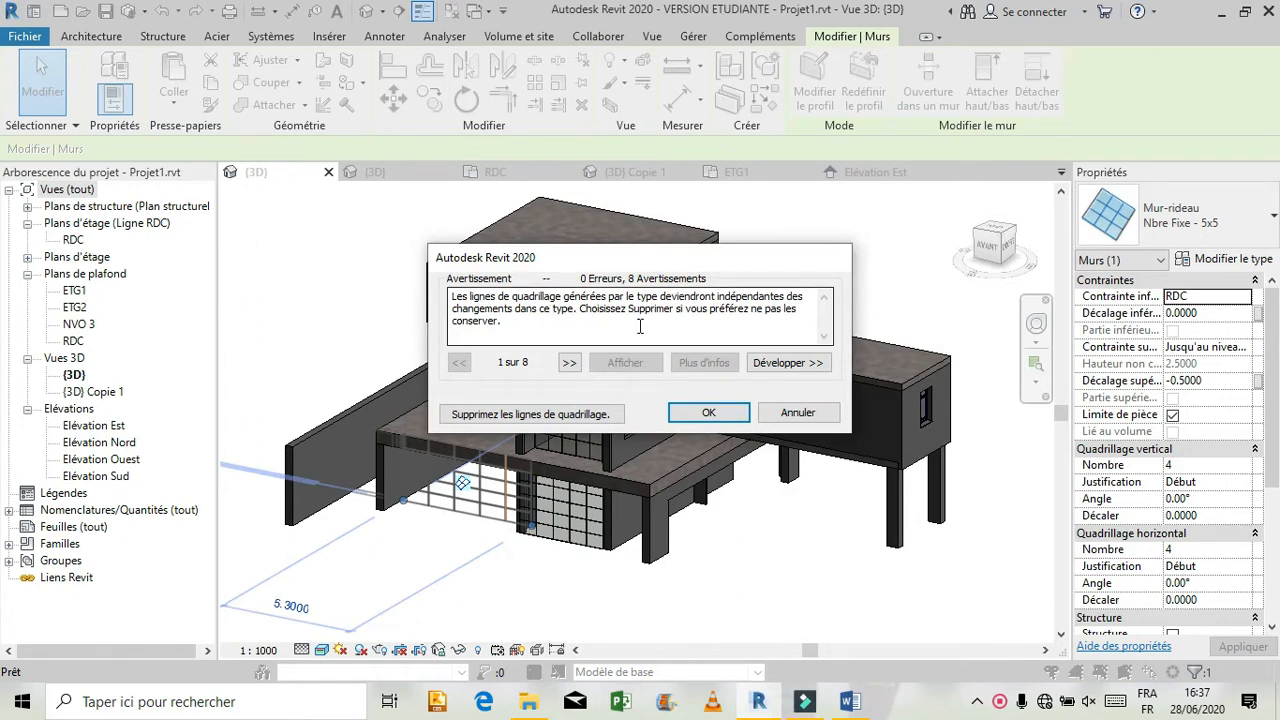
{"action": "left_click", "coordinate": [603, 417]}
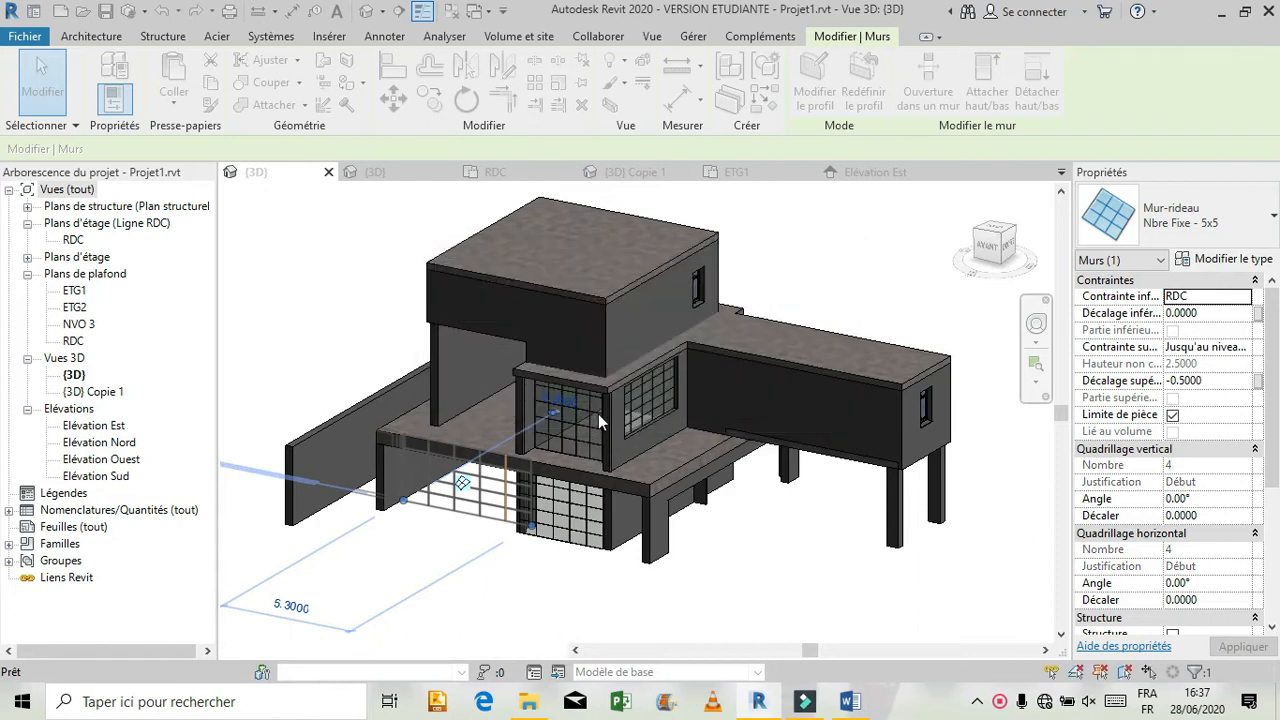
{"action": "left_click", "coordinate": [517, 590]}
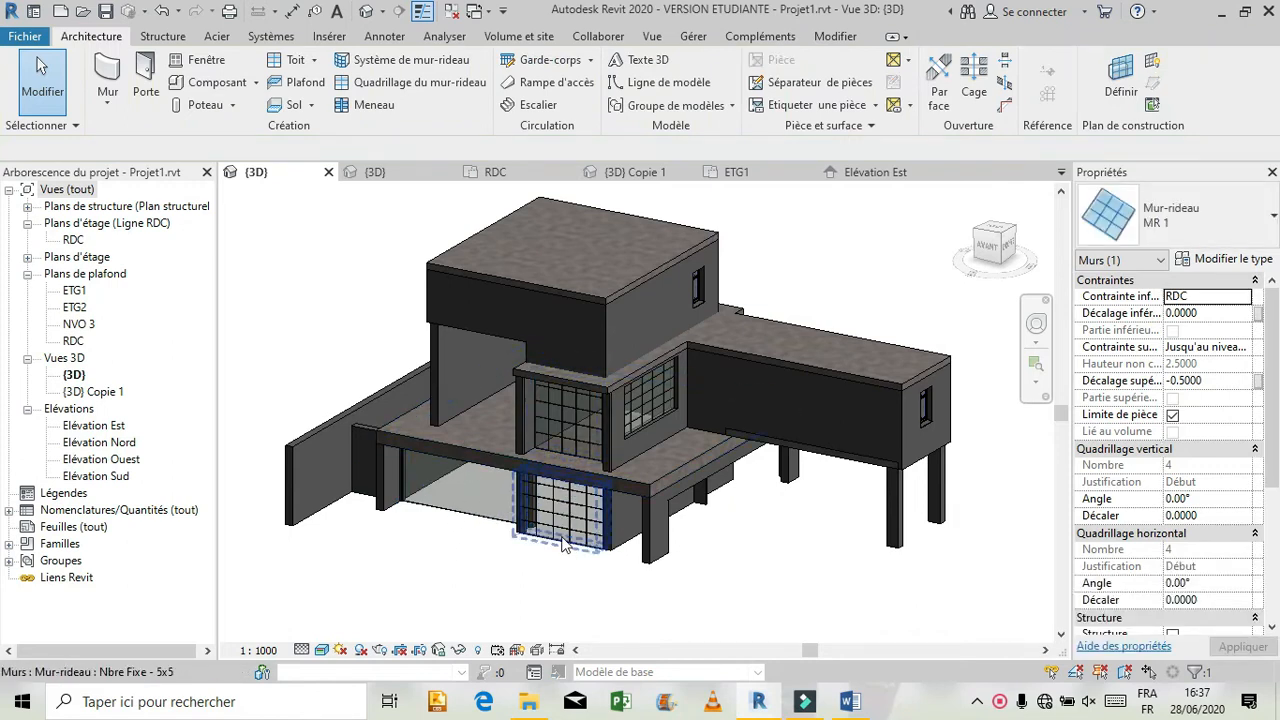
{"action": "left_click", "coordinate": [1036, 323]}
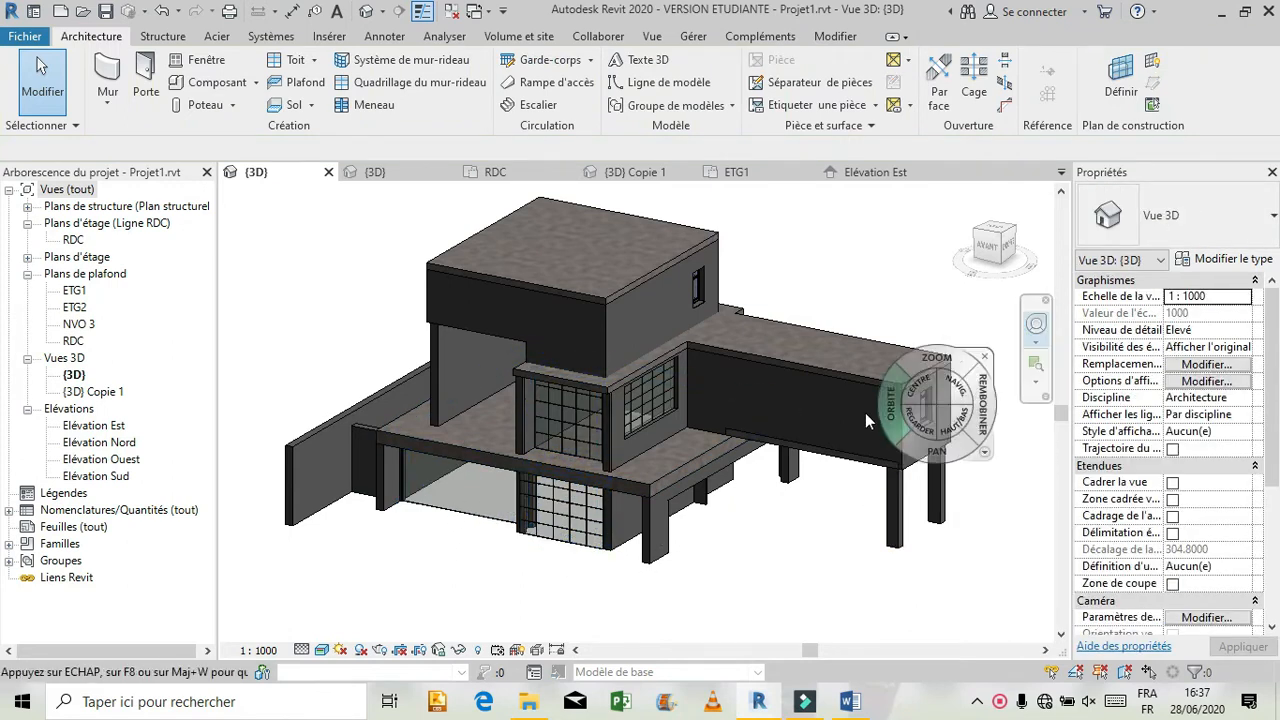
{"action": "left_click_drag", "start_coordinate": [870, 412], "coordinate": [610, 432]}
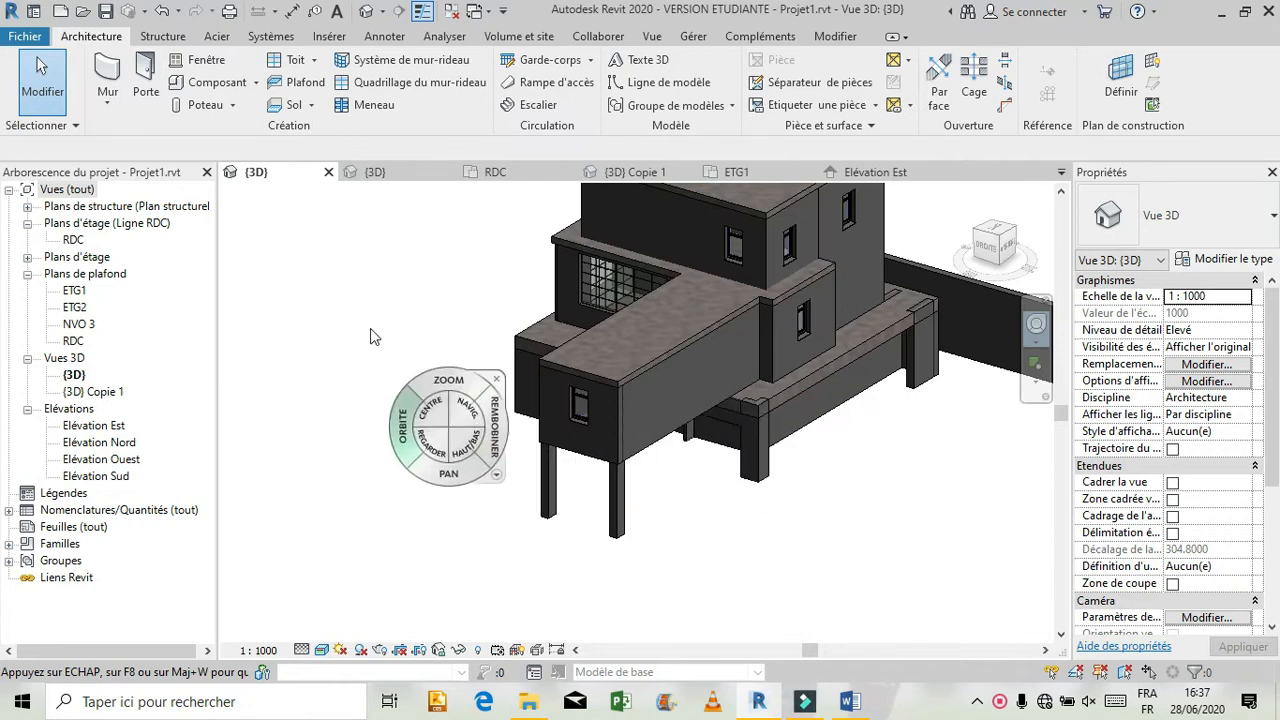
{"action": "left_click_drag", "start_coordinate": [364, 410], "coordinate": [712, 390]}
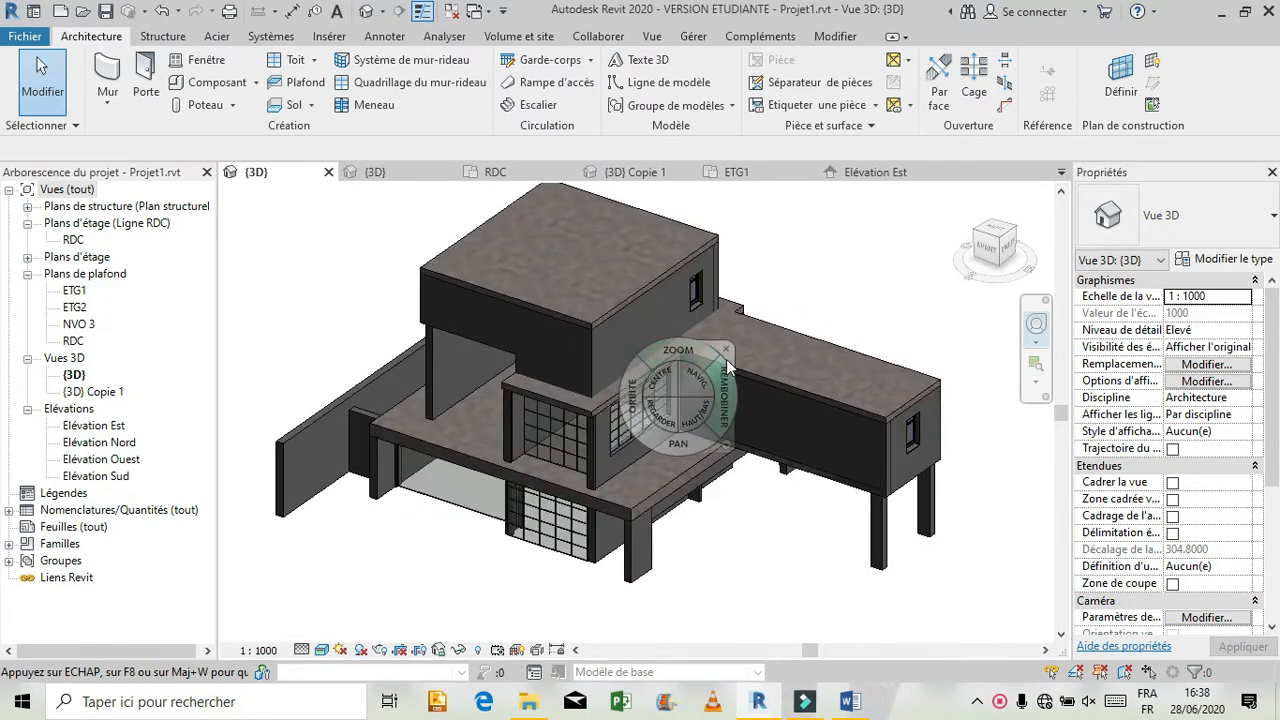
{"action": "left_click", "coordinate": [726, 351]}
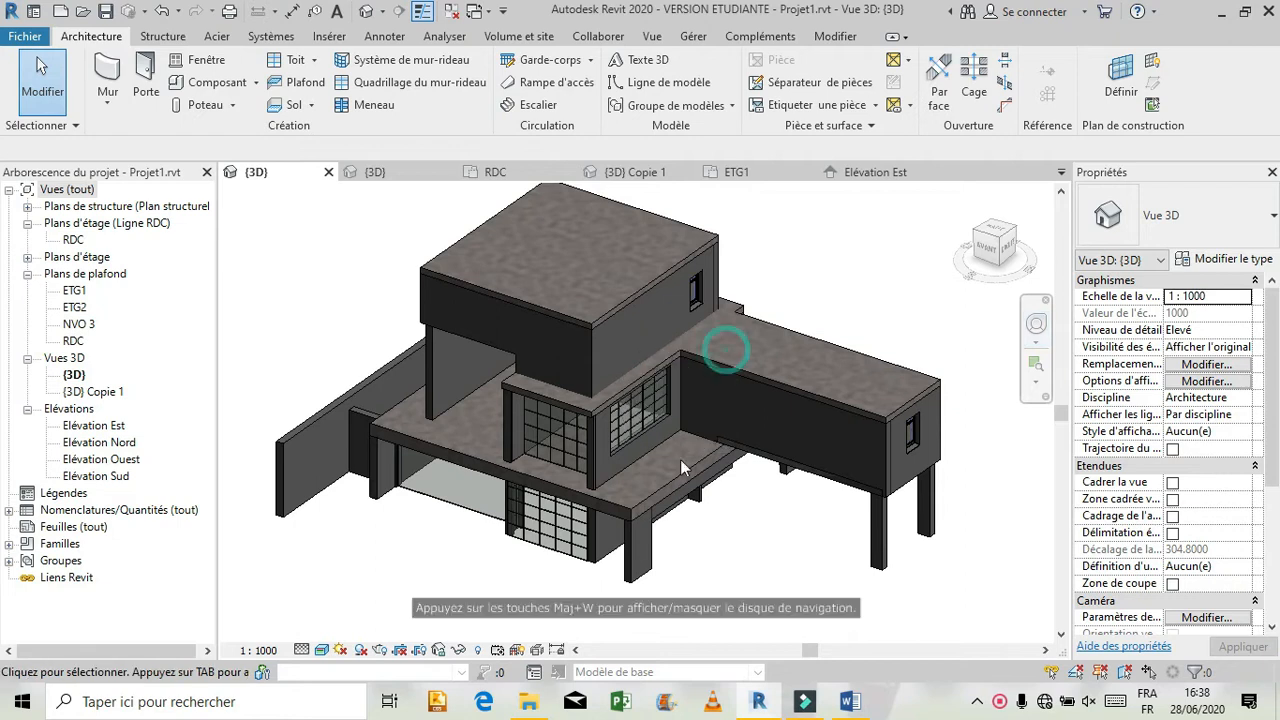
Duplicate the curtain wall type of the narrower ground-floor glazing on the front facade as MR 2.
{"action": "left_click", "coordinate": [566, 550]}
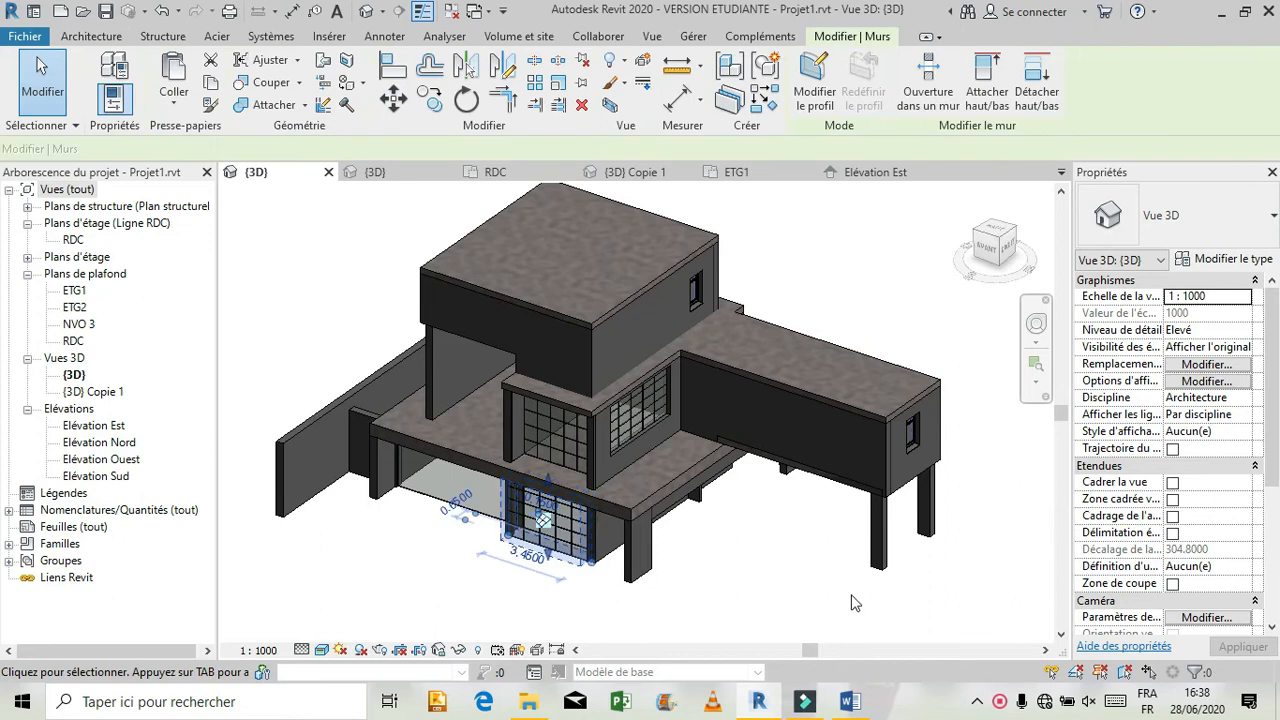
{"action": "left_click", "coordinate": [1248, 261]}
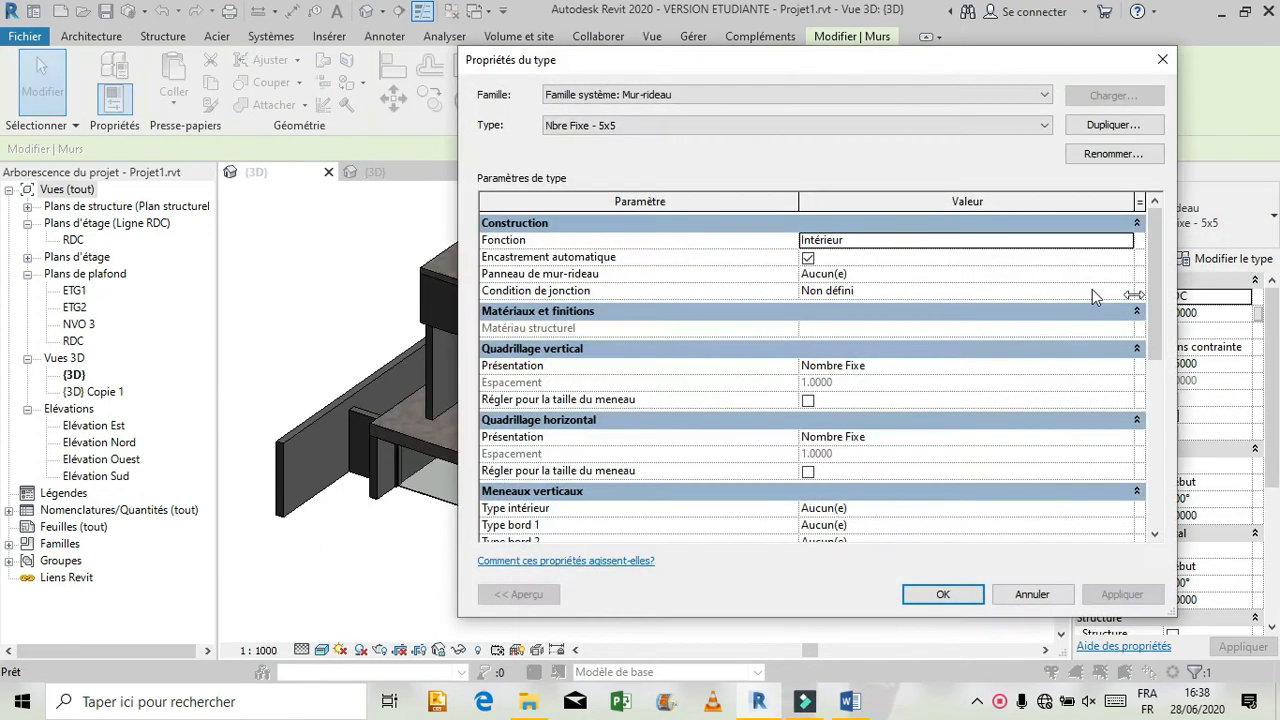
{"action": "left_click", "coordinate": [1112, 126]}
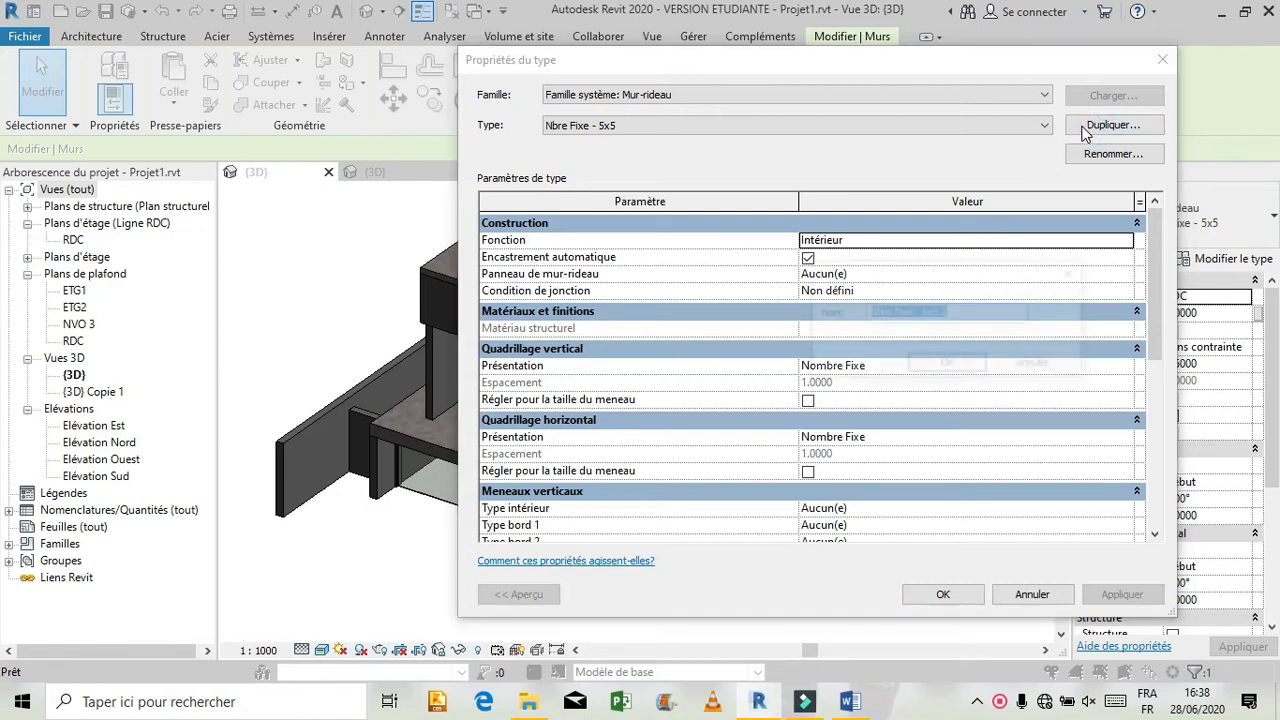
{"action": "type", "text": "m ici"}
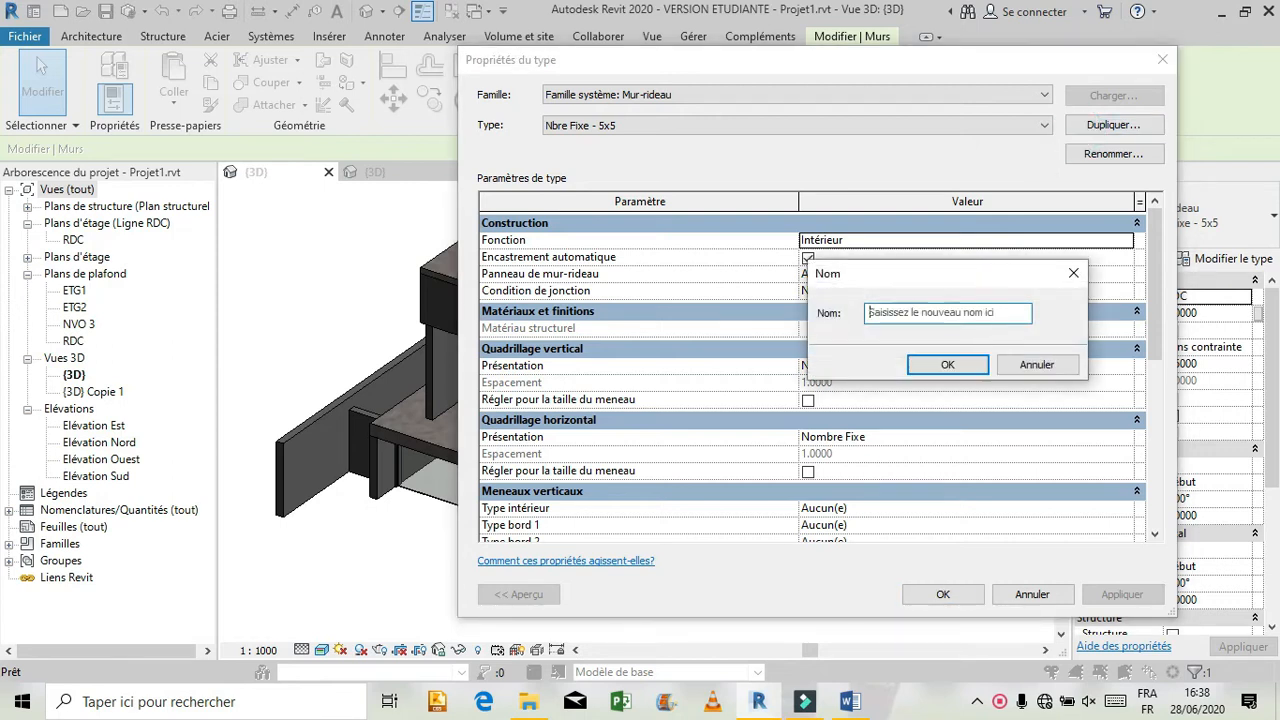
{"action": "key", "text": "BackSpace"}
{"action": "type", "text": "MR 2"}
{"action": "left_click", "coordinate": [940, 364]}
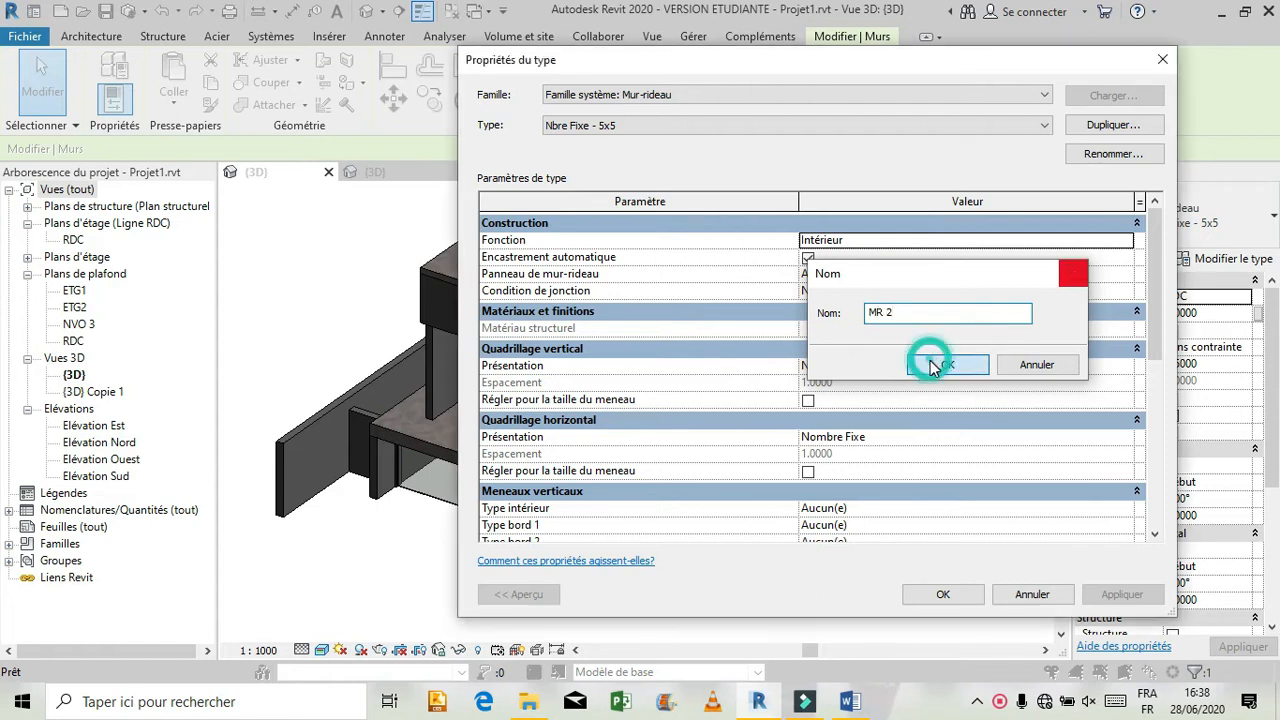
Set the vertical and horizontal grid layouts of type MR 2 to Aucun and delete the leftover grid lines.
{"action": "left_click", "coordinate": [1125, 366]}
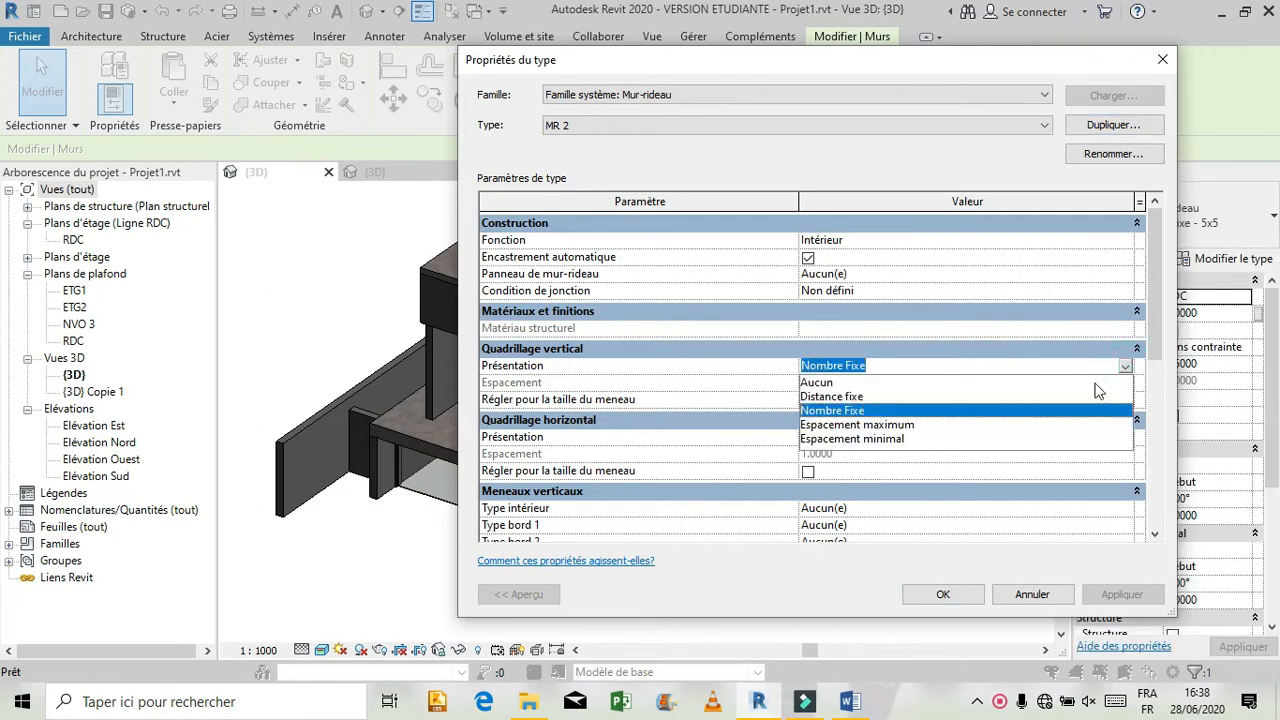
{"action": "left_click", "coordinate": [816, 383]}
{"action": "left_click", "coordinate": [1126, 446]}
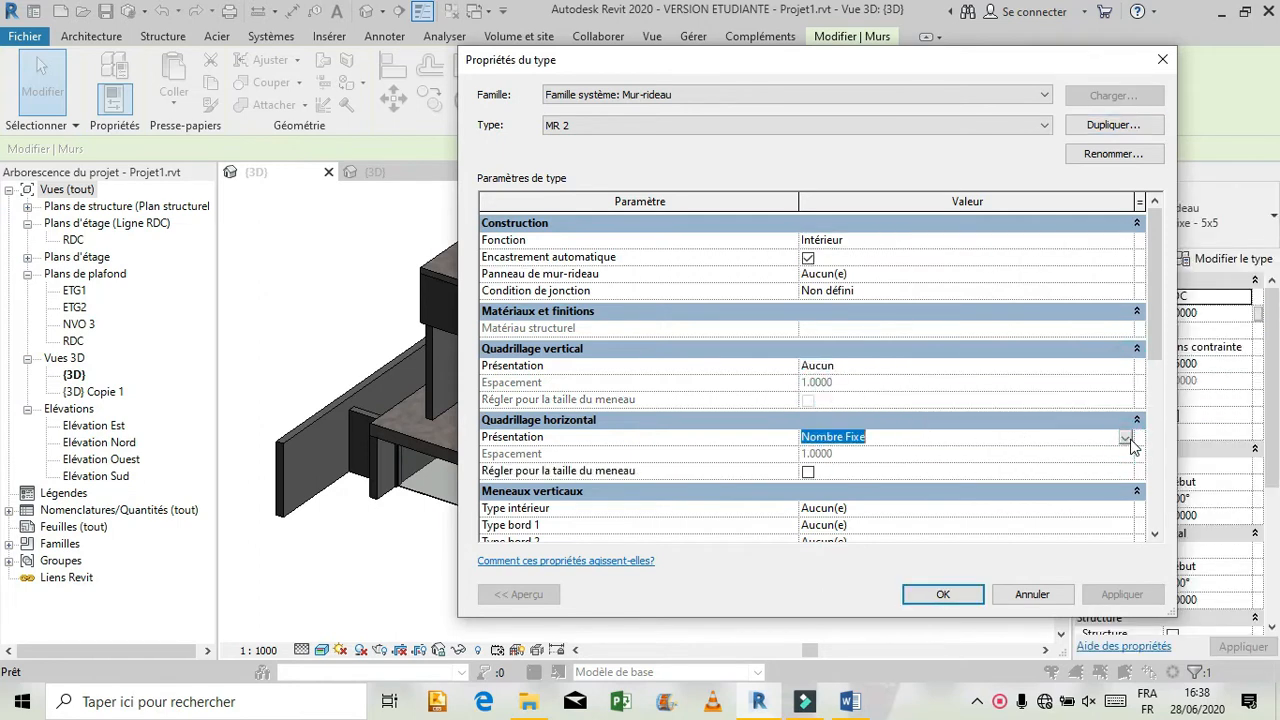
{"action": "left_click", "coordinate": [1126, 446]}
{"action": "left_click", "coordinate": [842, 452]}
{"action": "left_click", "coordinate": [943, 594]}
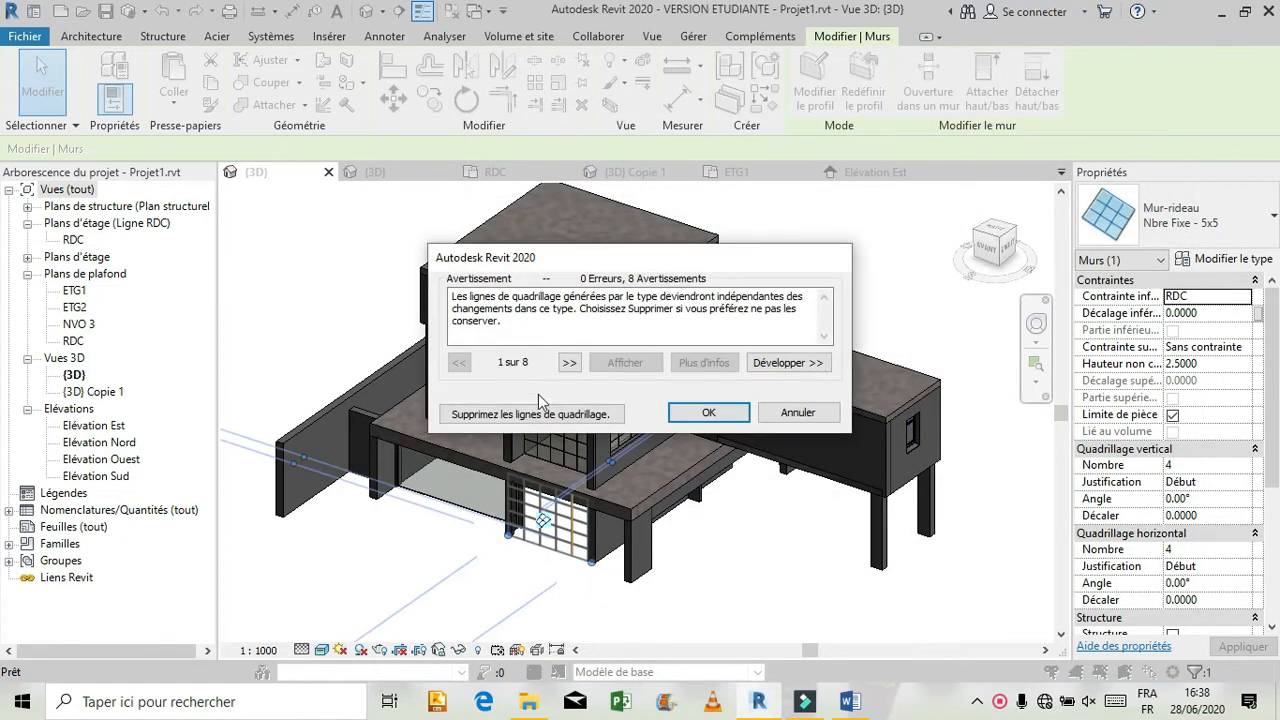
{"action": "left_click", "coordinate": [540, 415]}
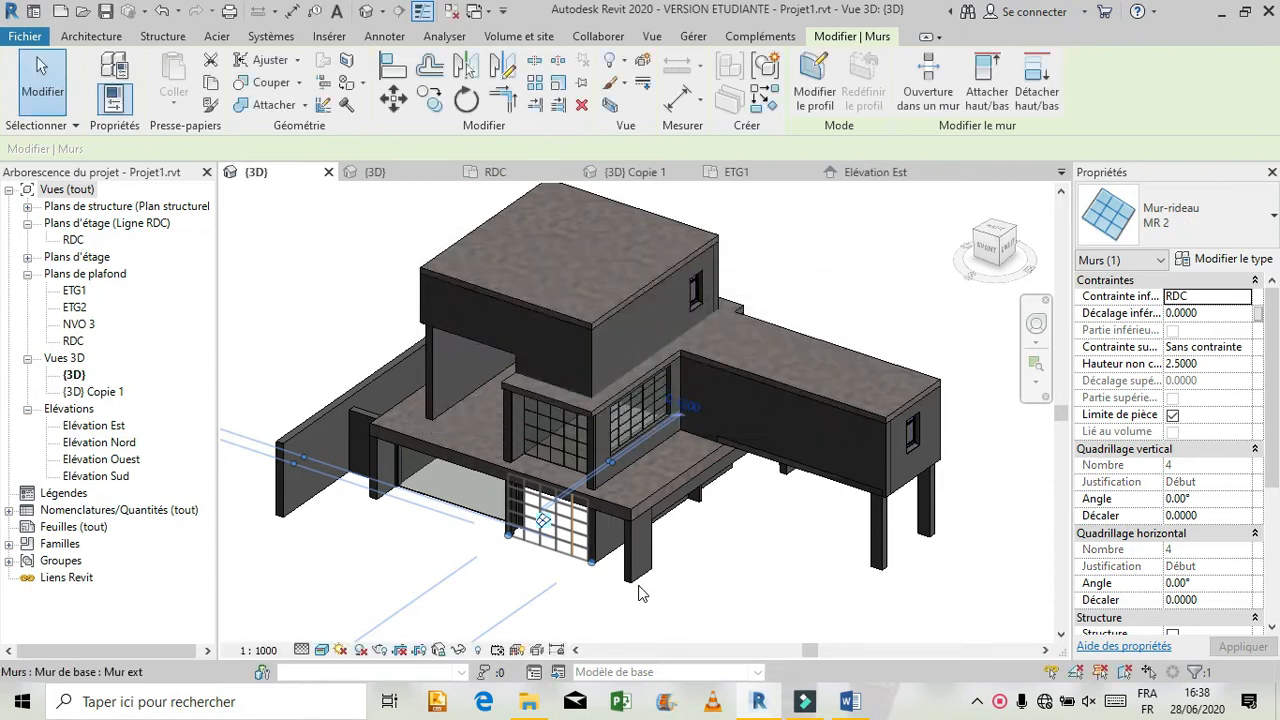
{"action": "left_click", "coordinate": [718, 580]}
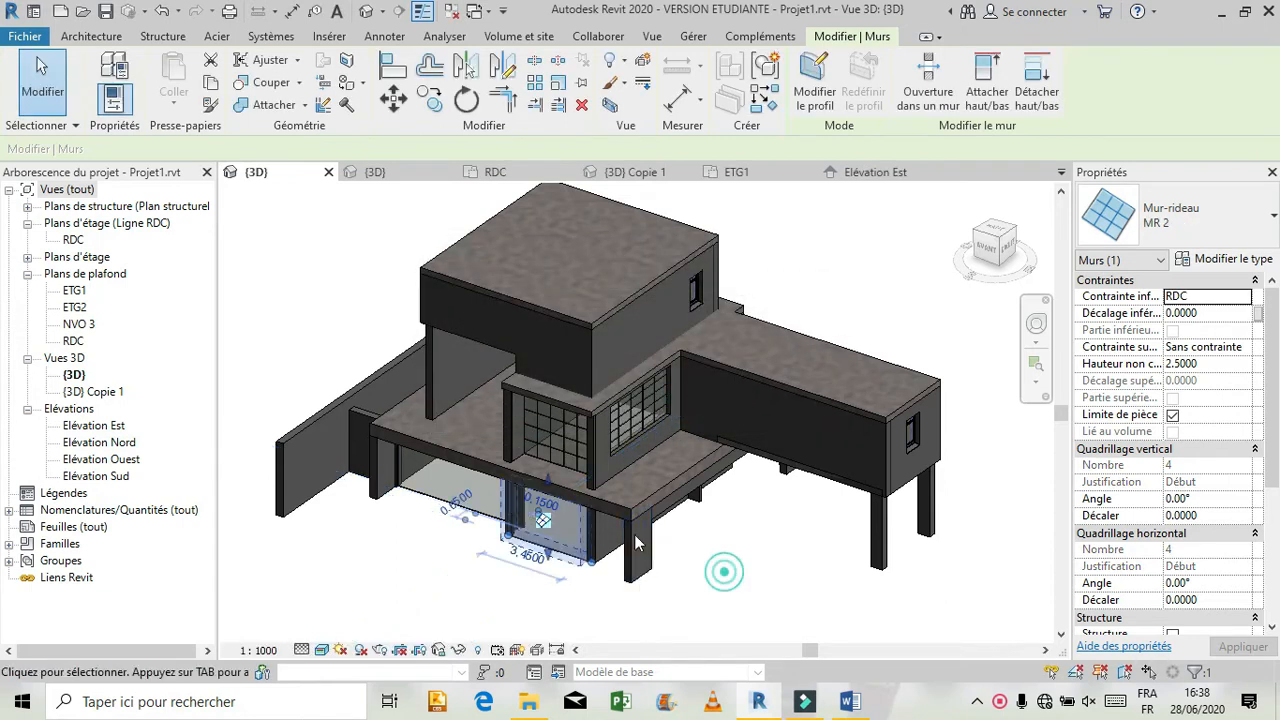
Duplicate the curtain wall type of the ETG1 glazing on the front facade as MR 3.
{"action": "left_click", "coordinate": [544, 452]}
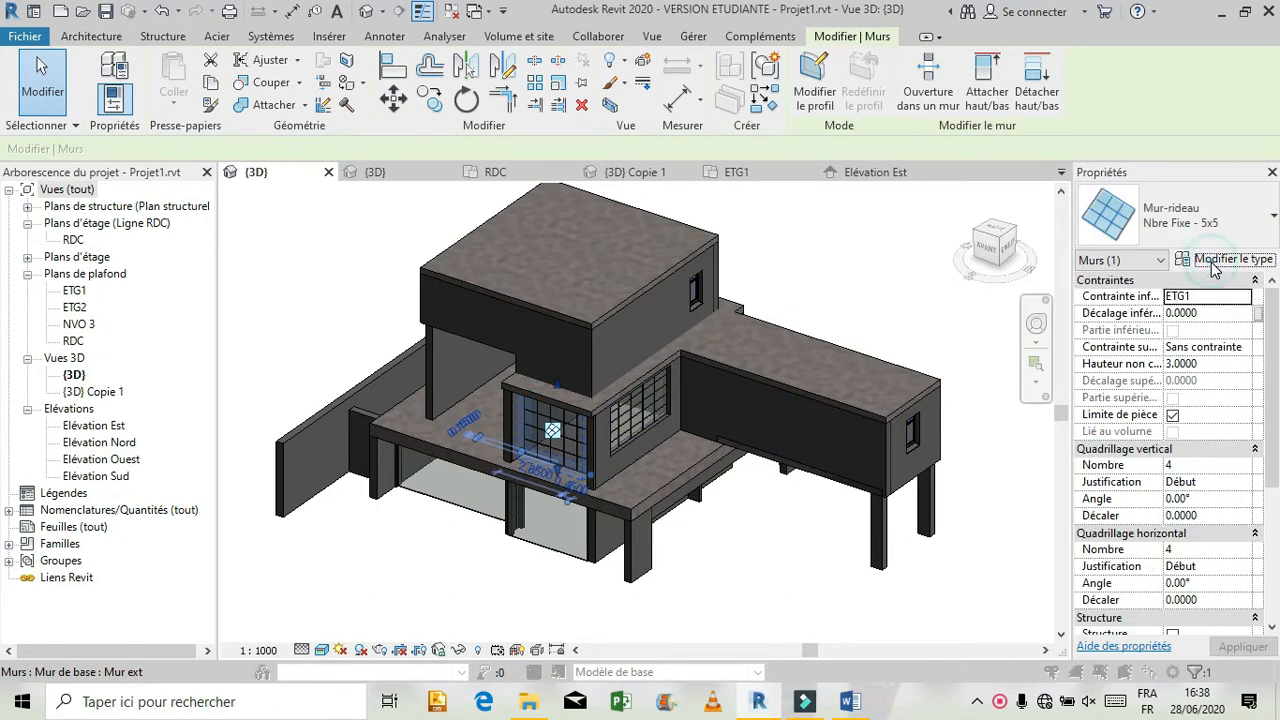
{"action": "left_click", "coordinate": [1188, 260]}
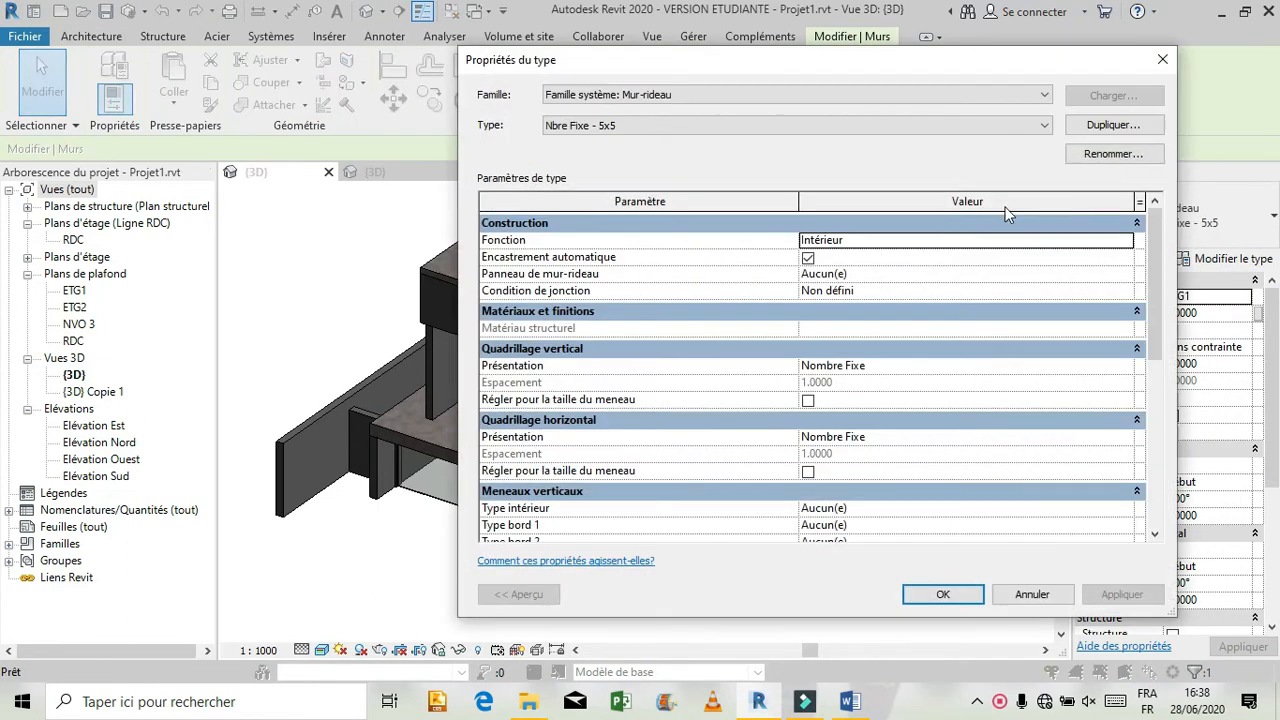
{"action": "left_click", "coordinate": [1095, 125]}
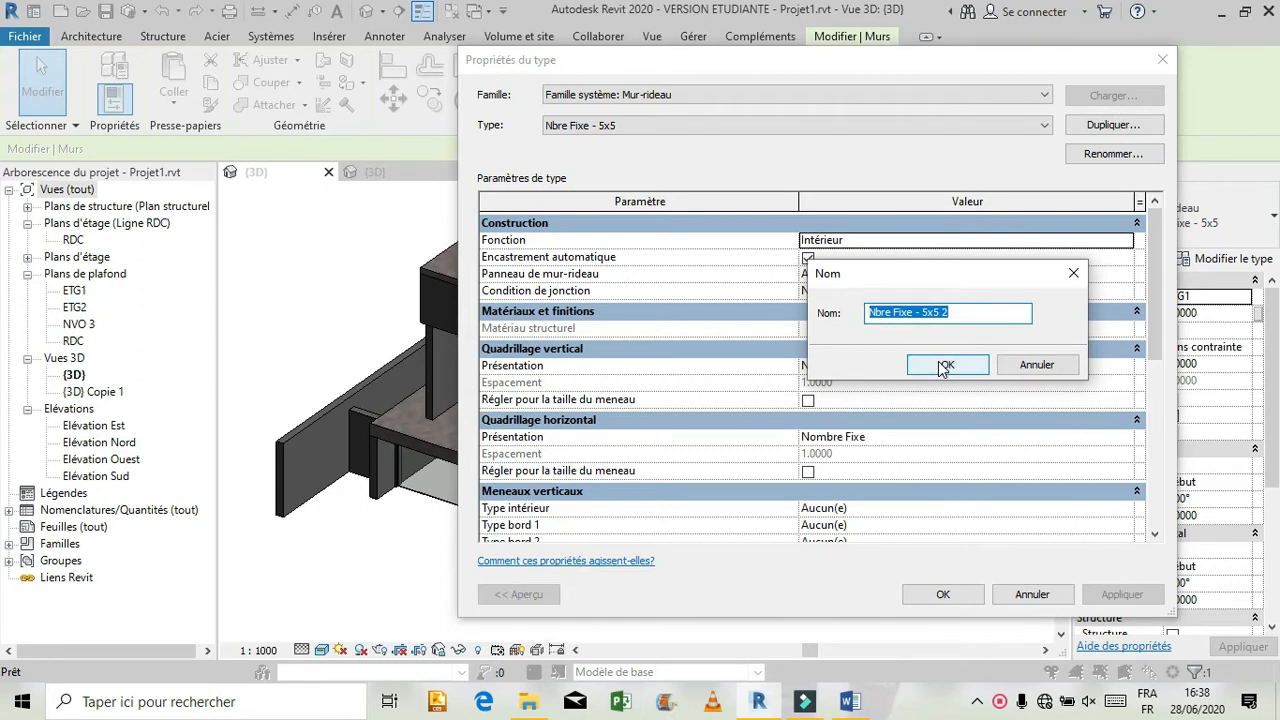
{"action": "type", "text": "MR 3"}
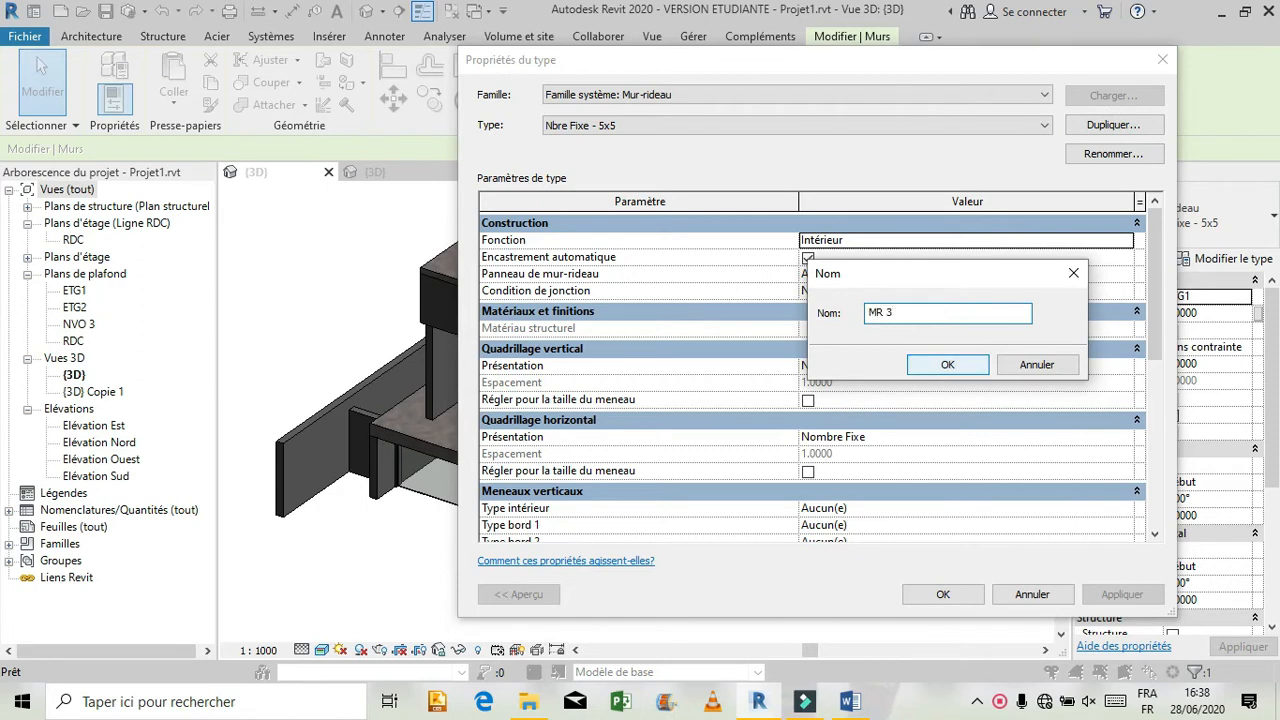
{"action": "left_click", "coordinate": [946, 365]}
Set the vertical and horizontal grid layouts of type MR 3 to Aucun and delete the leftover grid lines.
{"action": "left_click", "coordinate": [1125, 366]}
{"action": "left_click", "coordinate": [1125, 366]}
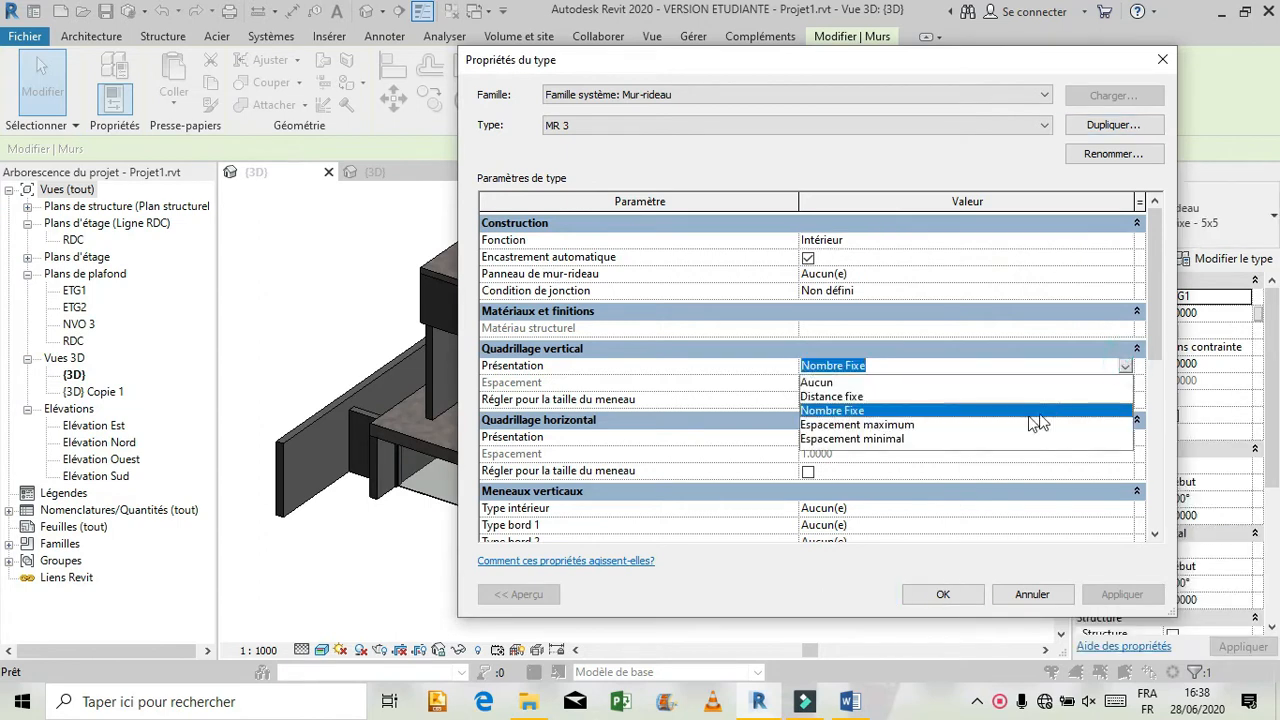
{"action": "left_click", "coordinate": [836, 384]}
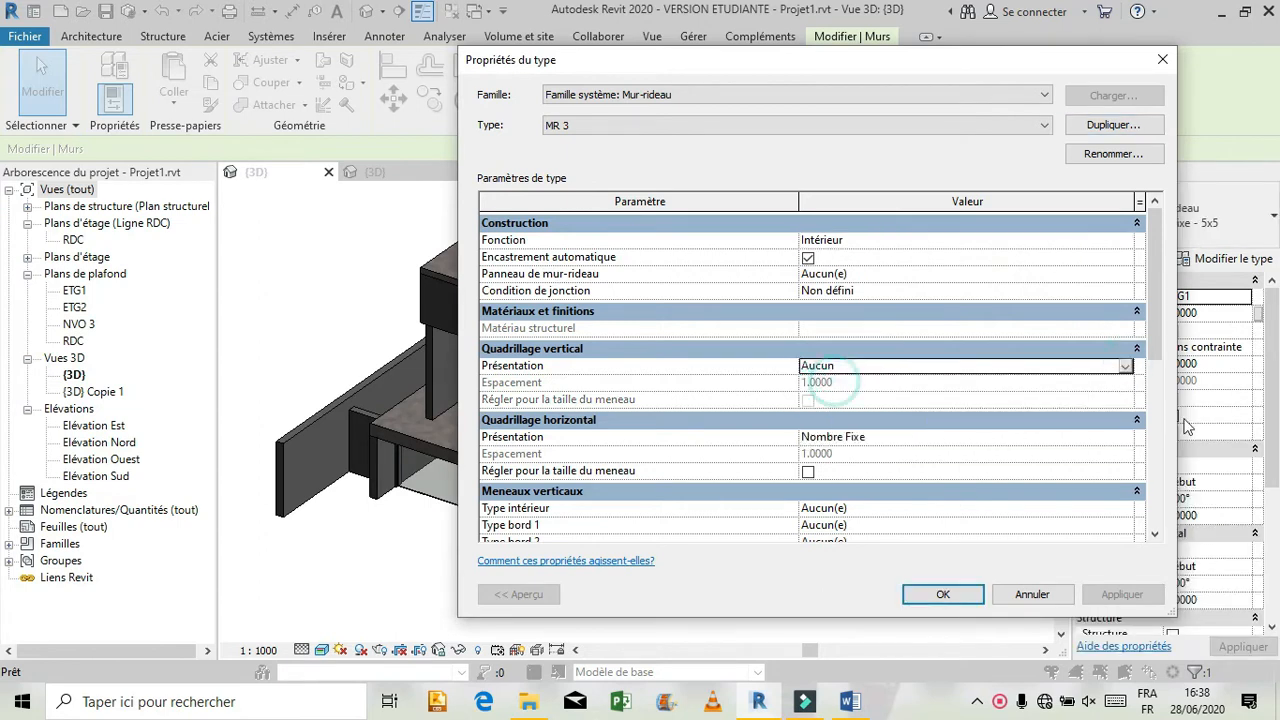
{"action": "left_click", "coordinate": [1125, 437]}
{"action": "left_click", "coordinate": [1125, 437]}
{"action": "left_click", "coordinate": [814, 455]}
{"action": "left_click", "coordinate": [919, 596]}
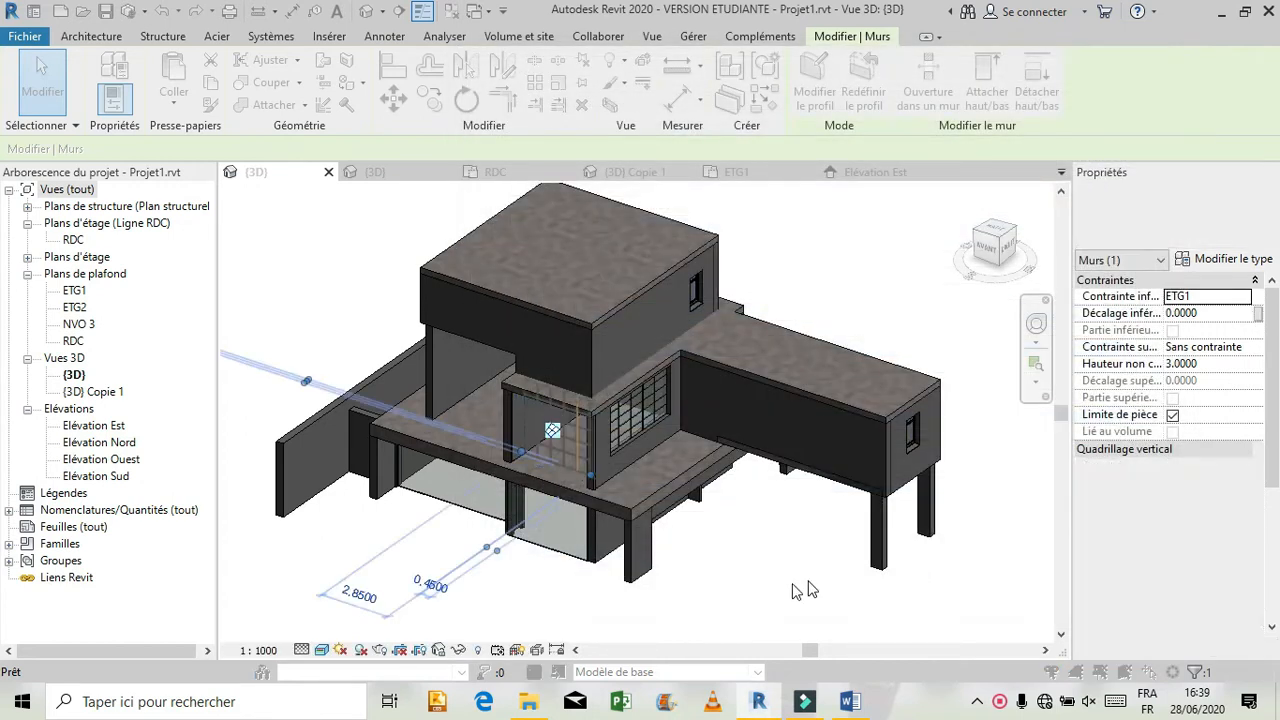
{"action": "left_click", "coordinate": [537, 415]}
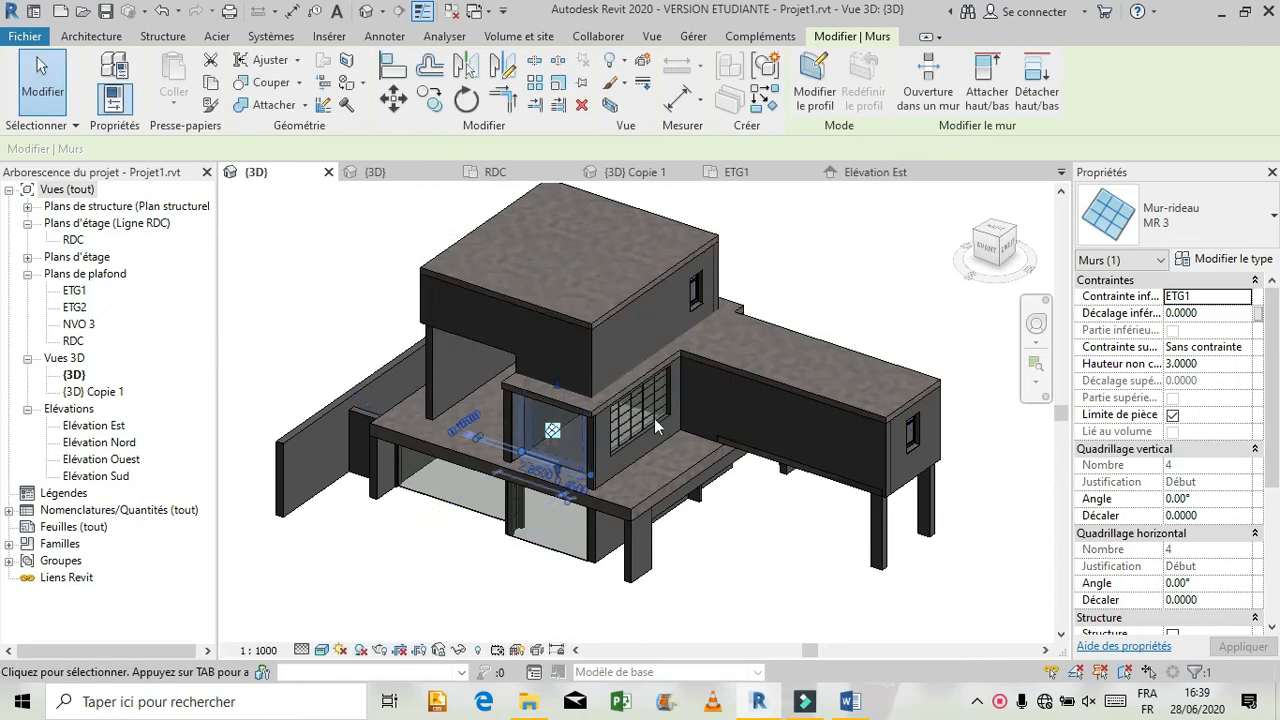
Duplicate the curtain wall type of the ETG1 glazing on the side facade, next to the front corner, as MR4.
{"action": "left_click", "coordinate": [653, 418]}
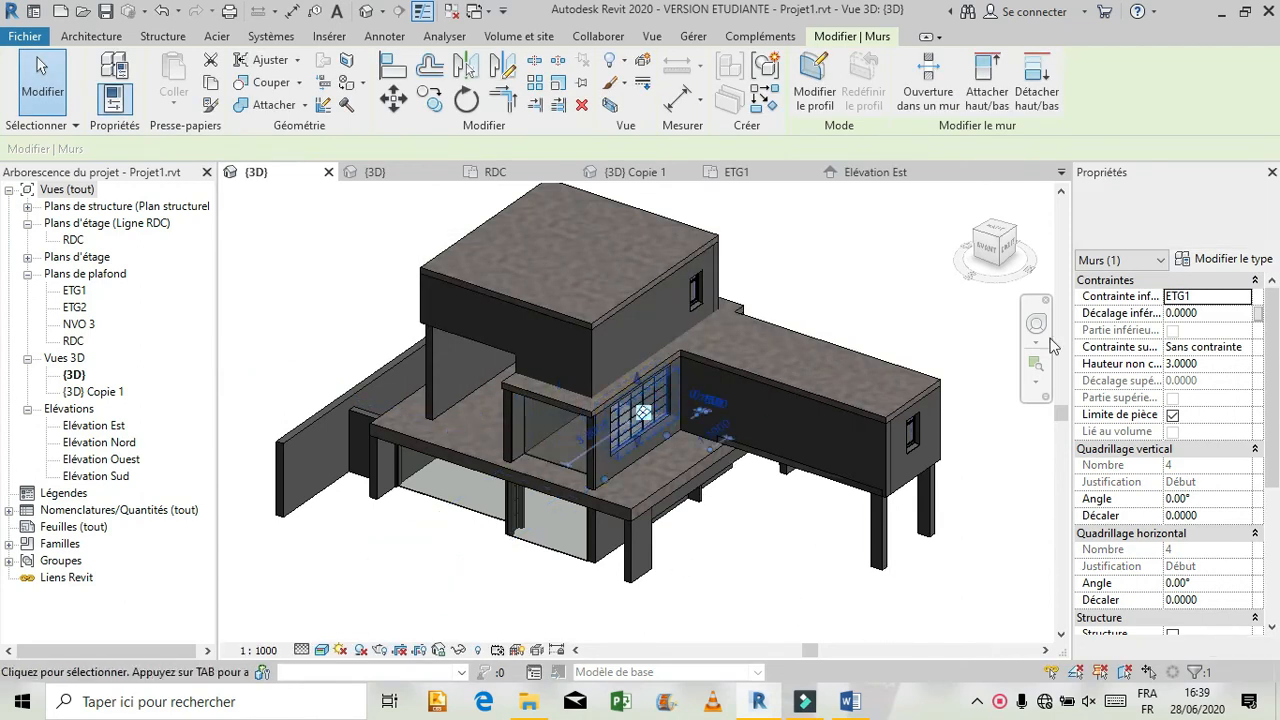
{"action": "left_click", "coordinate": [1222, 262]}
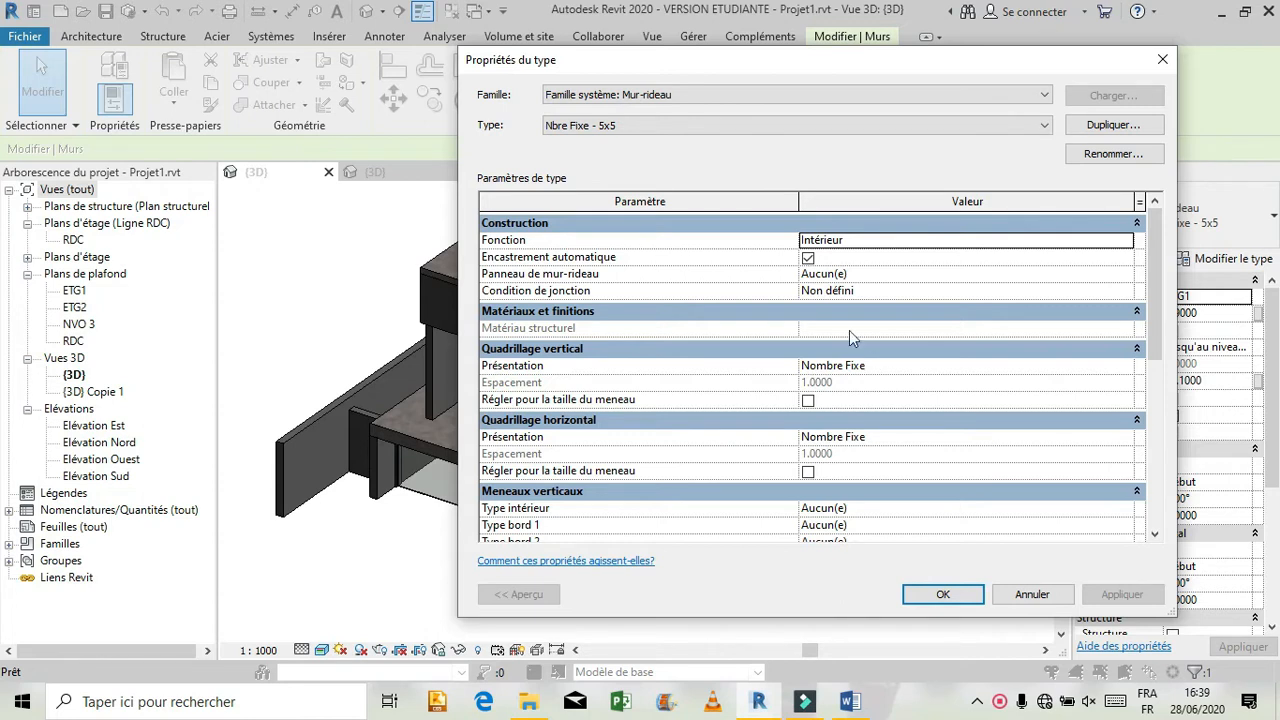
{"action": "left_click", "coordinate": [1110, 126]}
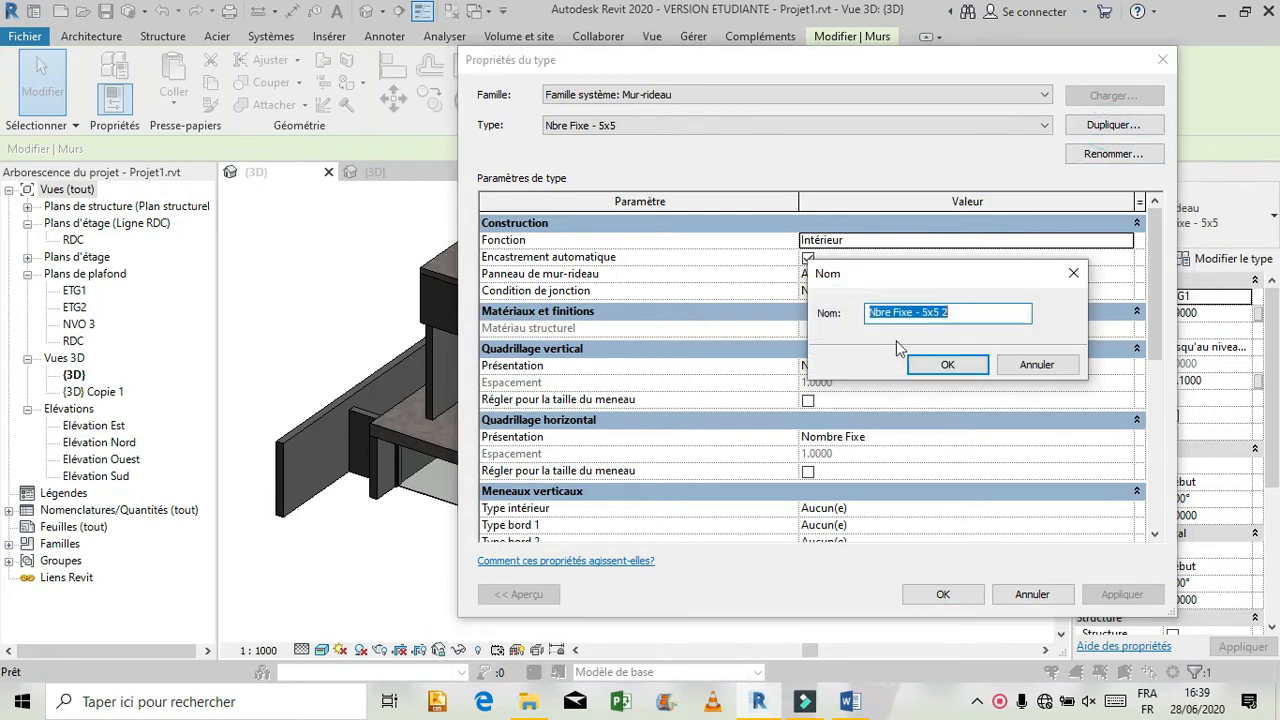
{"action": "type", "text": "MR4"}
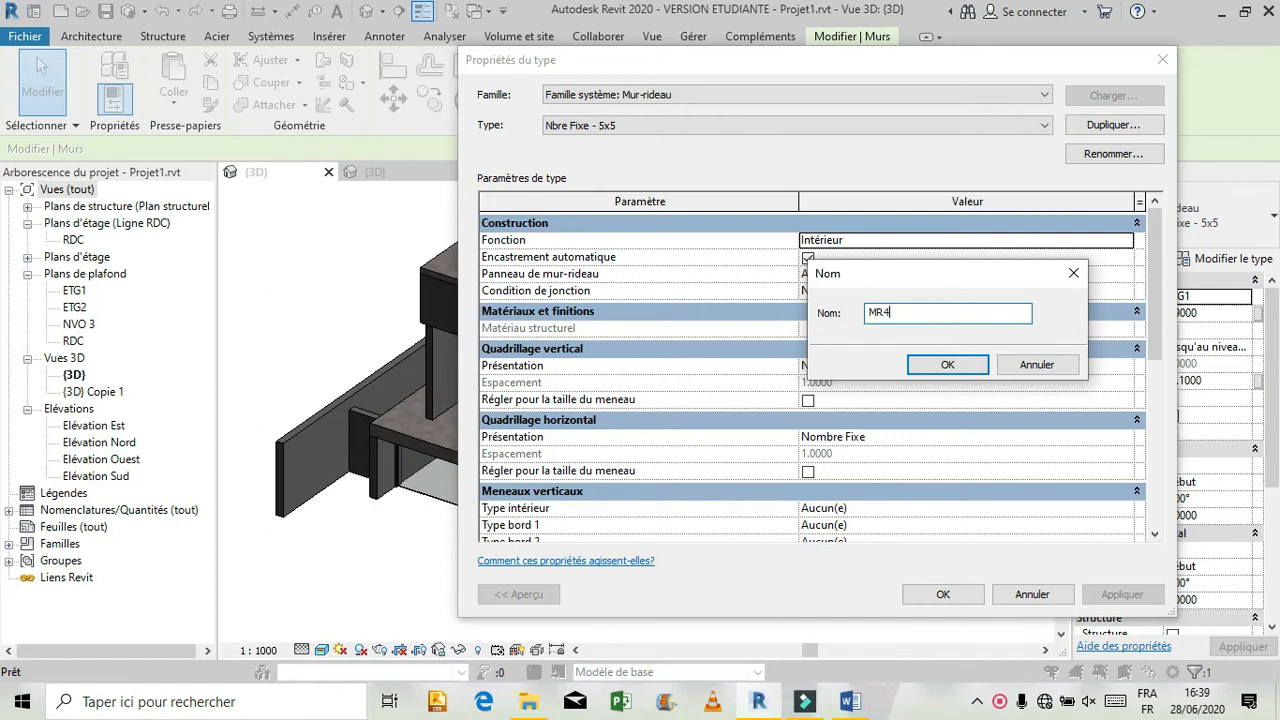
{"action": "left_click", "coordinate": [947, 364]}
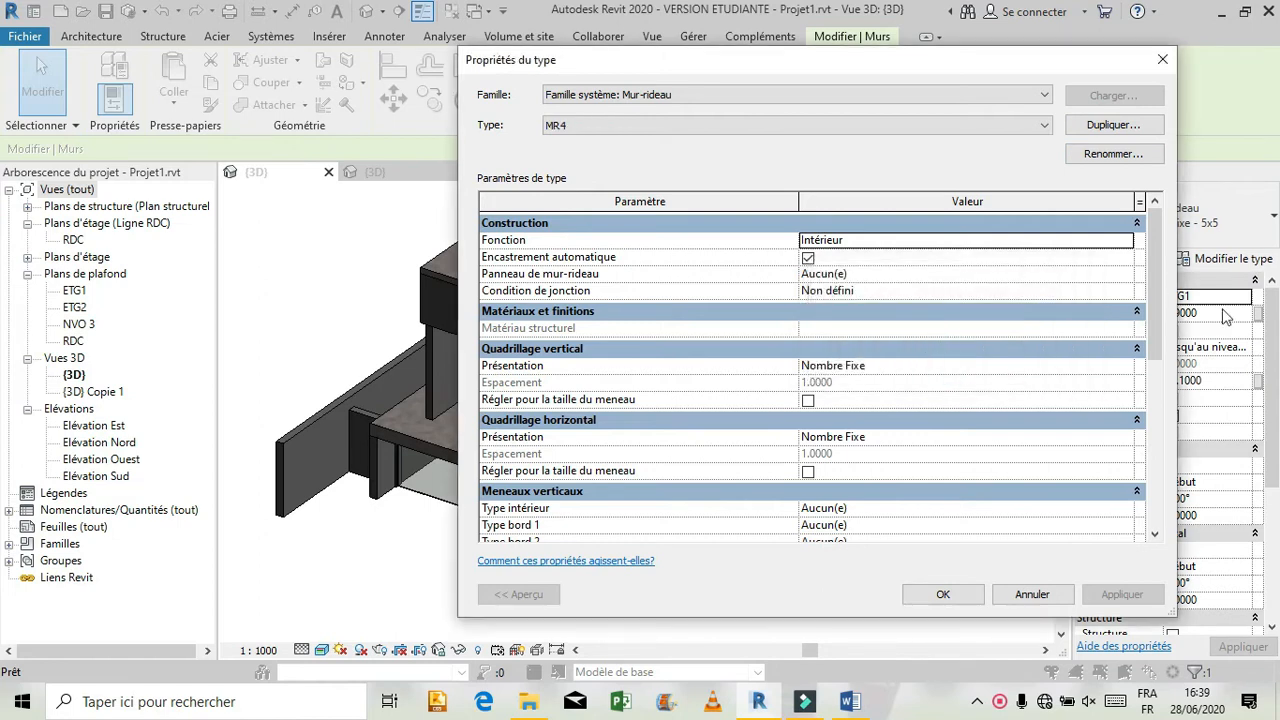
Set the vertical and horizontal grid layouts of type MR4 to Aucun and delete the leftover grid lines.
{"action": "left_click", "coordinate": [1124, 366]}
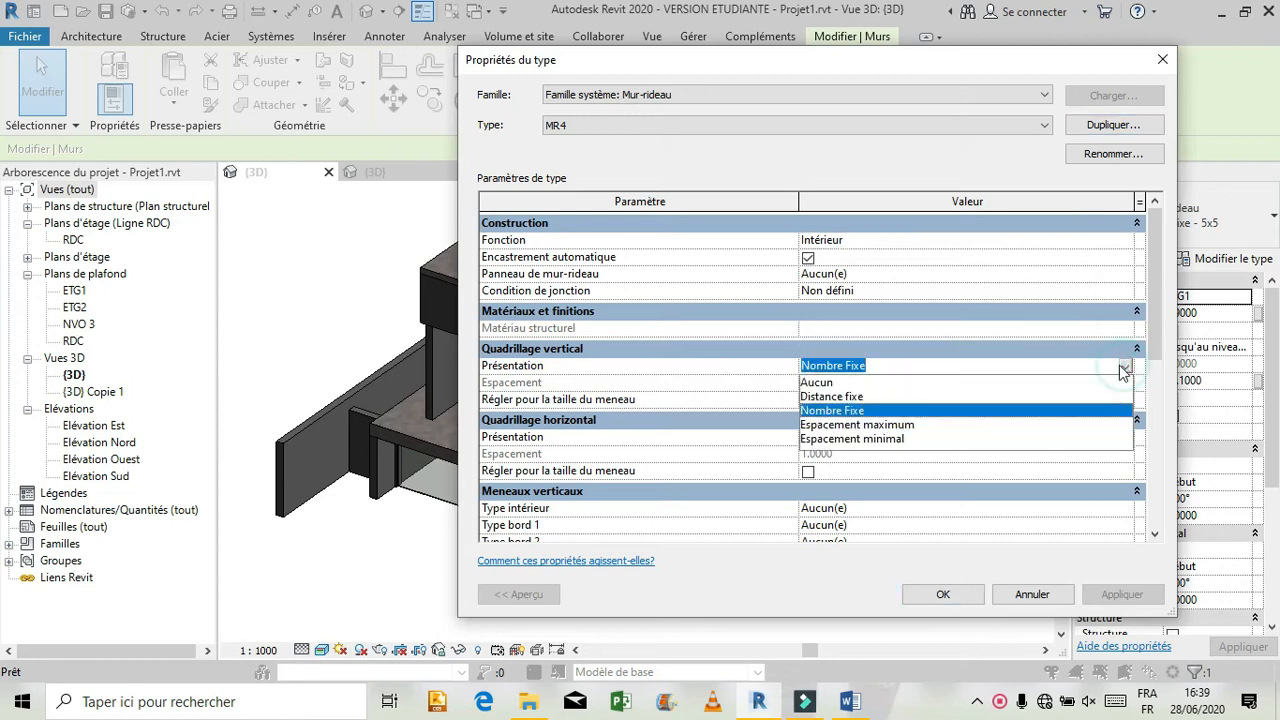
{"action": "left_click", "coordinate": [825, 382]}
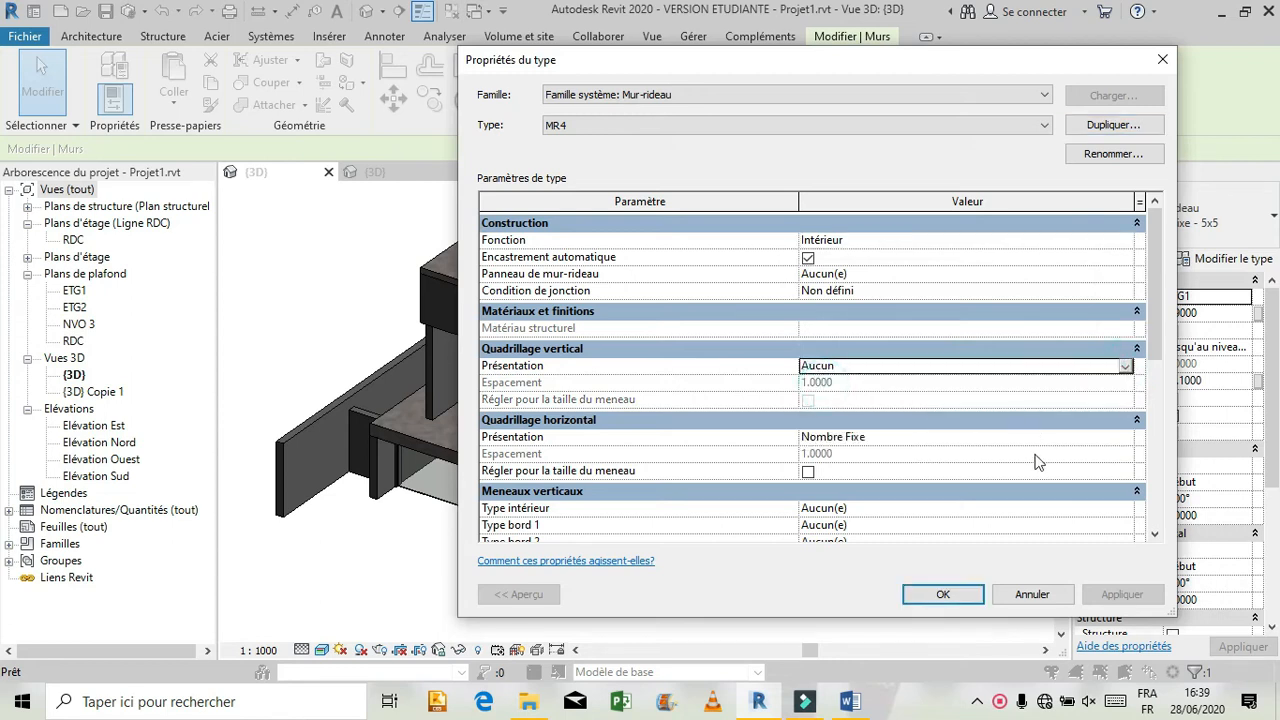
{"action": "left_click", "coordinate": [1125, 440]}
{"action": "left_click", "coordinate": [1125, 440]}
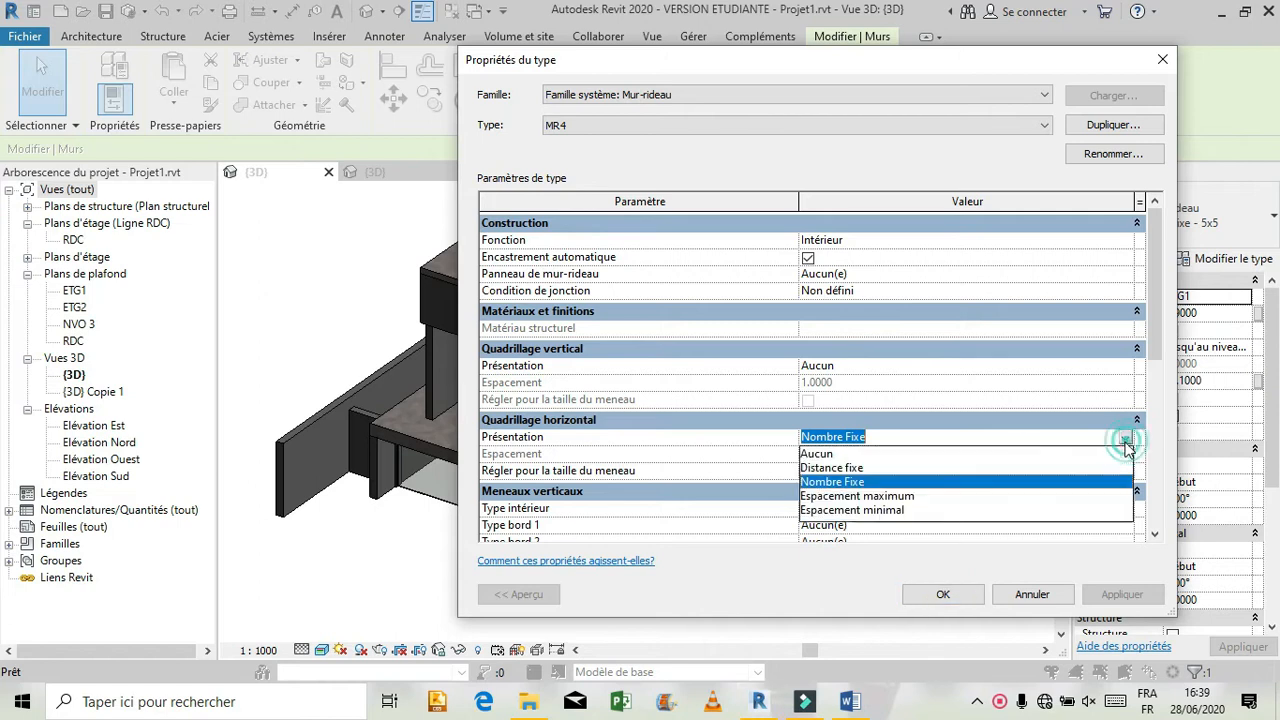
{"action": "left_click", "coordinate": [929, 453]}
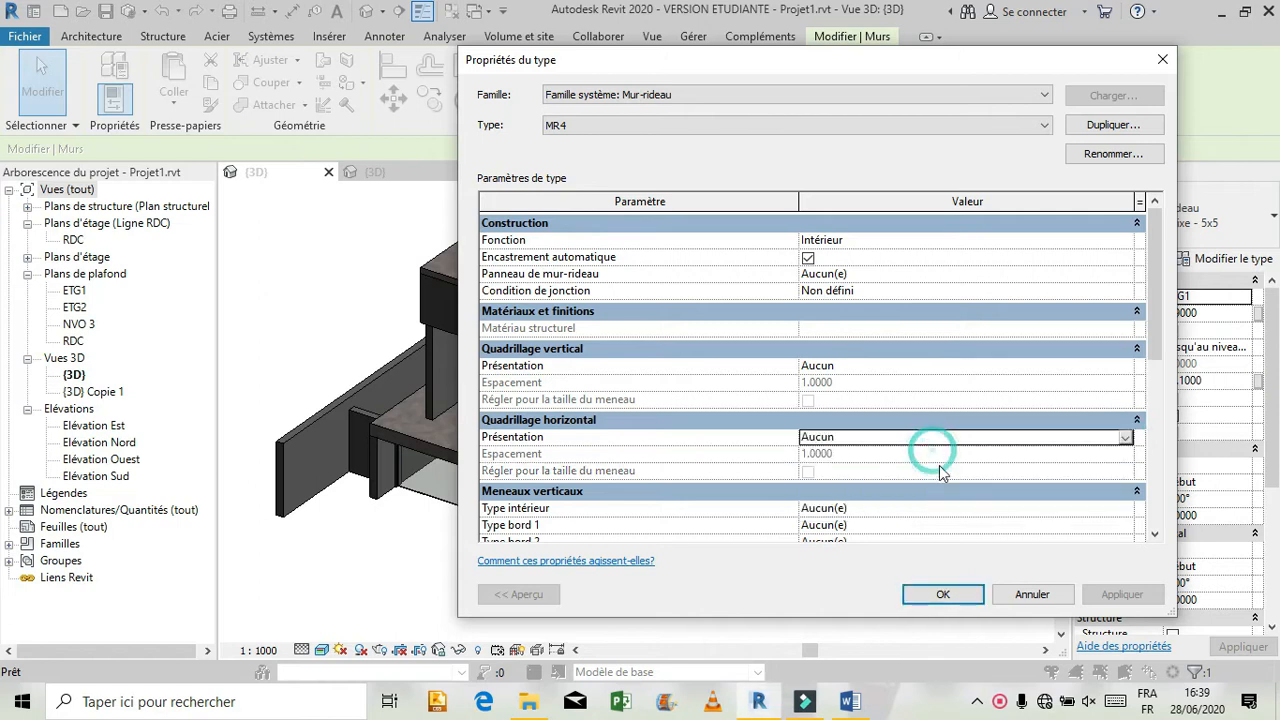
{"action": "left_click", "coordinate": [936, 596]}
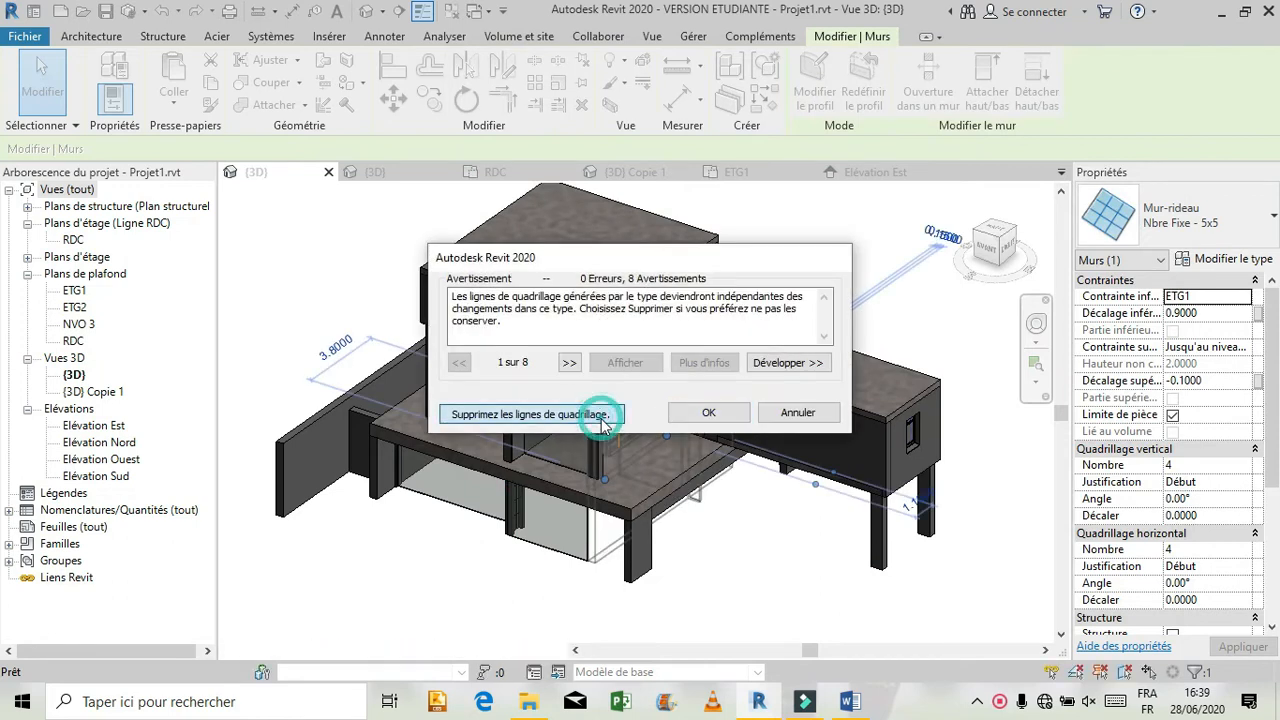
{"action": "left_click", "coordinate": [600, 416]}
{"action": "left_click", "coordinate": [708, 536]}
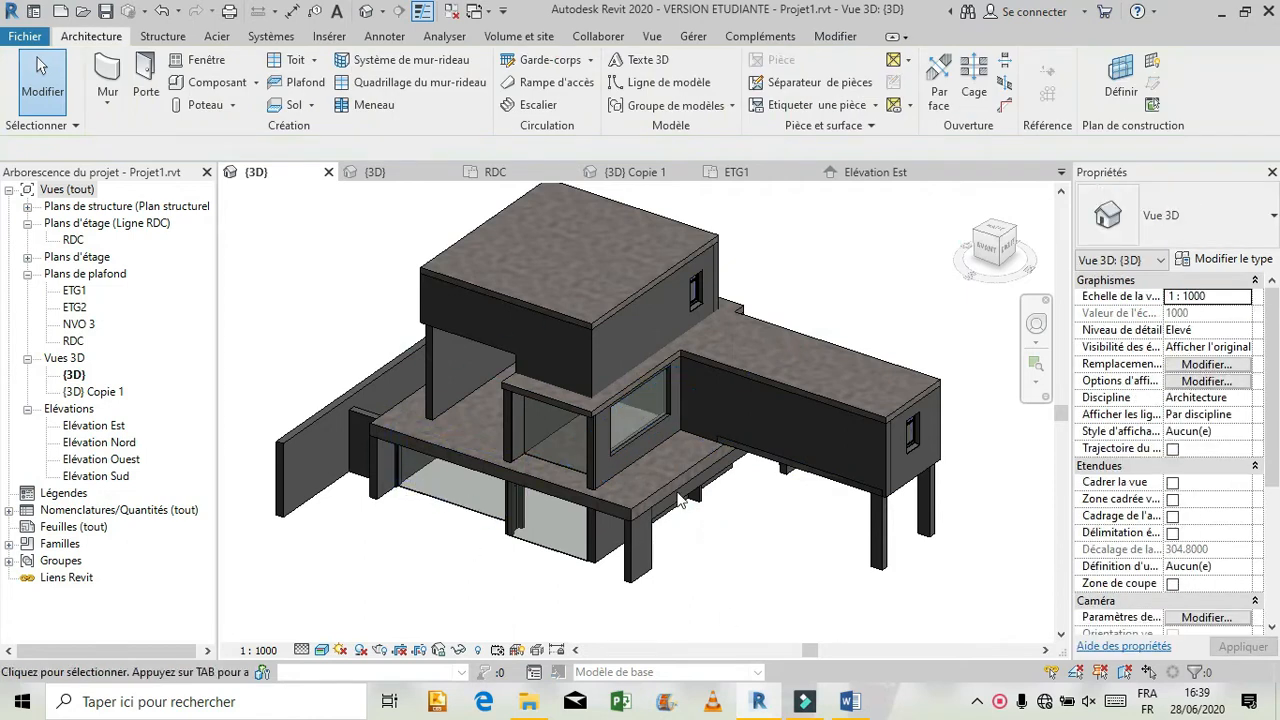
Examine the side facade of the house, and the ground-floor glazing on the side and rear of the finished model in formation revit.rvt.
{"action": "left_click", "coordinate": [1036, 323]}
{"action": "left_click_drag", "start_coordinate": [709, 390], "coordinate": [514, 480]}
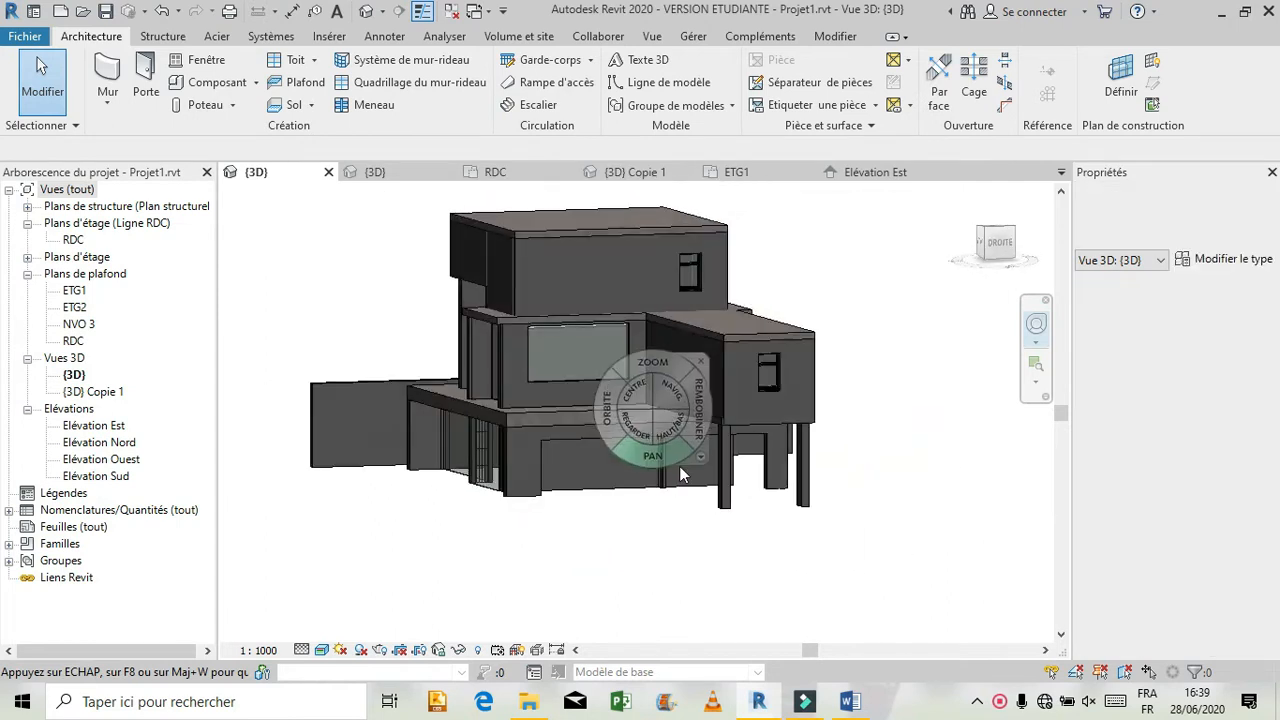
{"action": "left_click", "coordinate": [705, 373]}
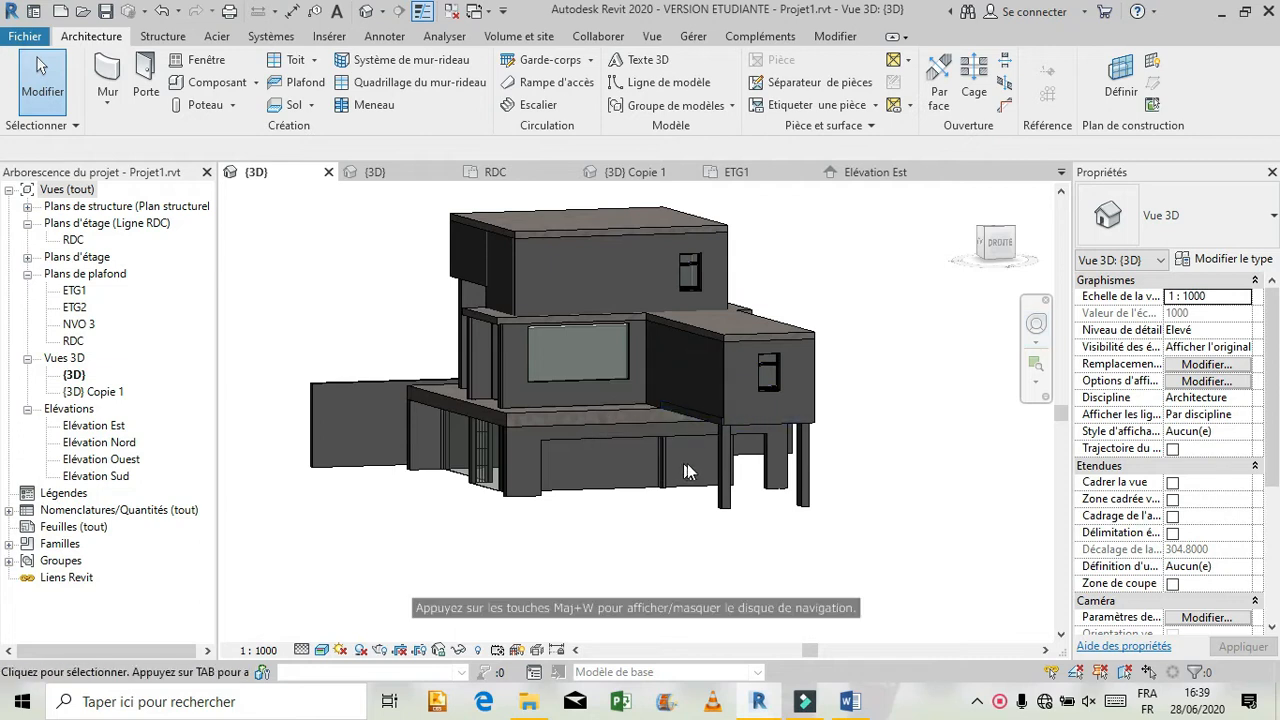
{"action": "left_click", "coordinate": [403, 176]}
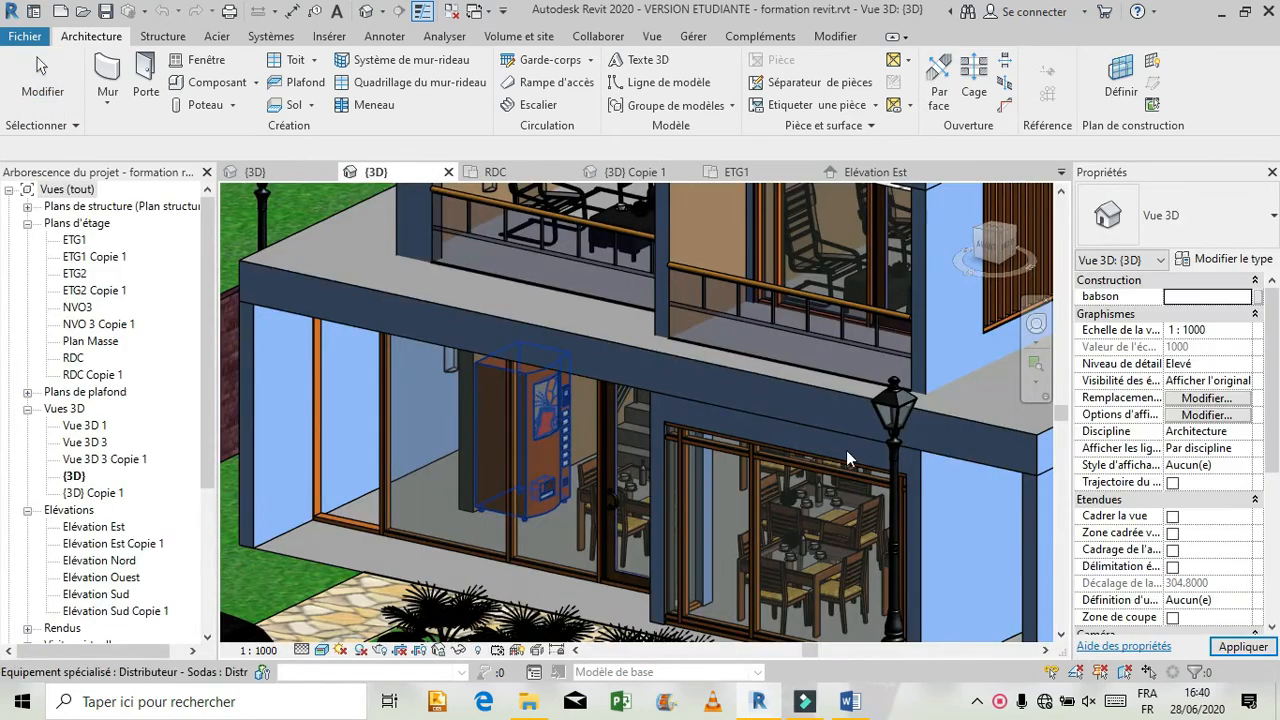
{"action": "scroll", "coordinate": [641, 361], "scroll_direction": "down", "scroll_amount": 6}
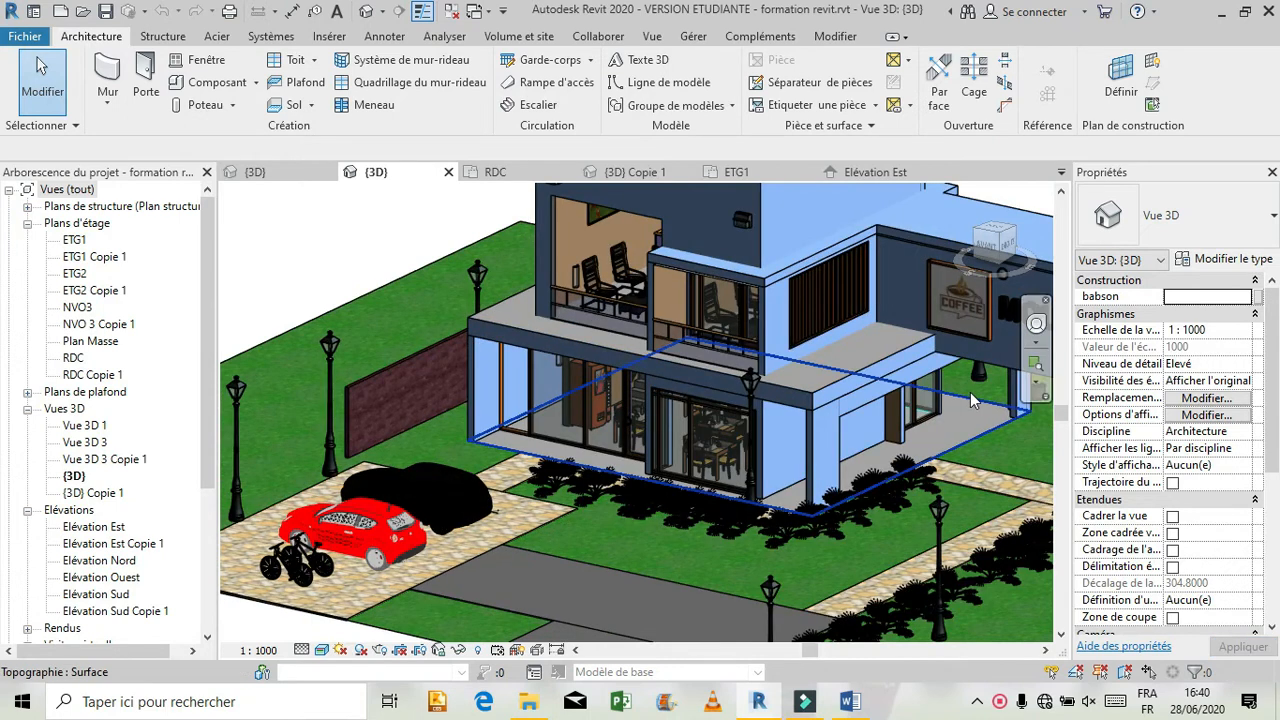
{"action": "scroll", "coordinate": [968, 392], "scroll_direction": "up", "scroll_amount": 4}
{"action": "scroll", "coordinate": [966, 392], "scroll_direction": "up", "scroll_amount": 2}
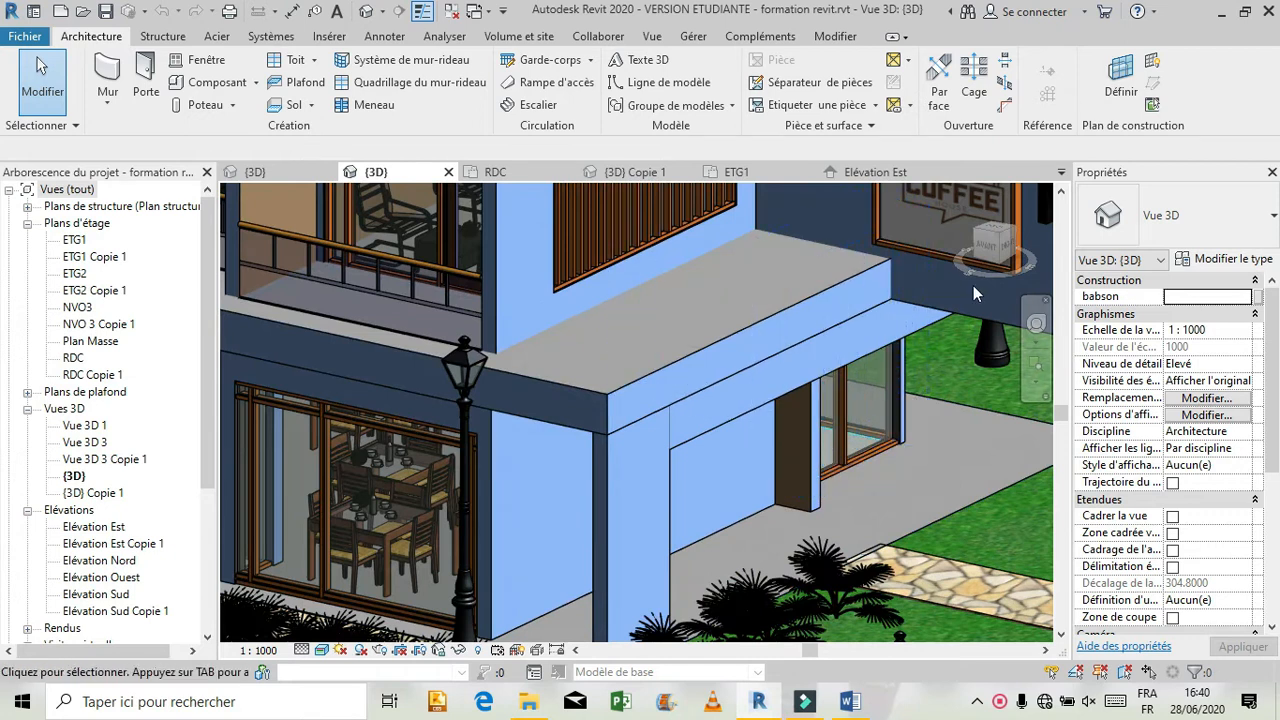
{"action": "left_click", "coordinate": [1033, 337]}
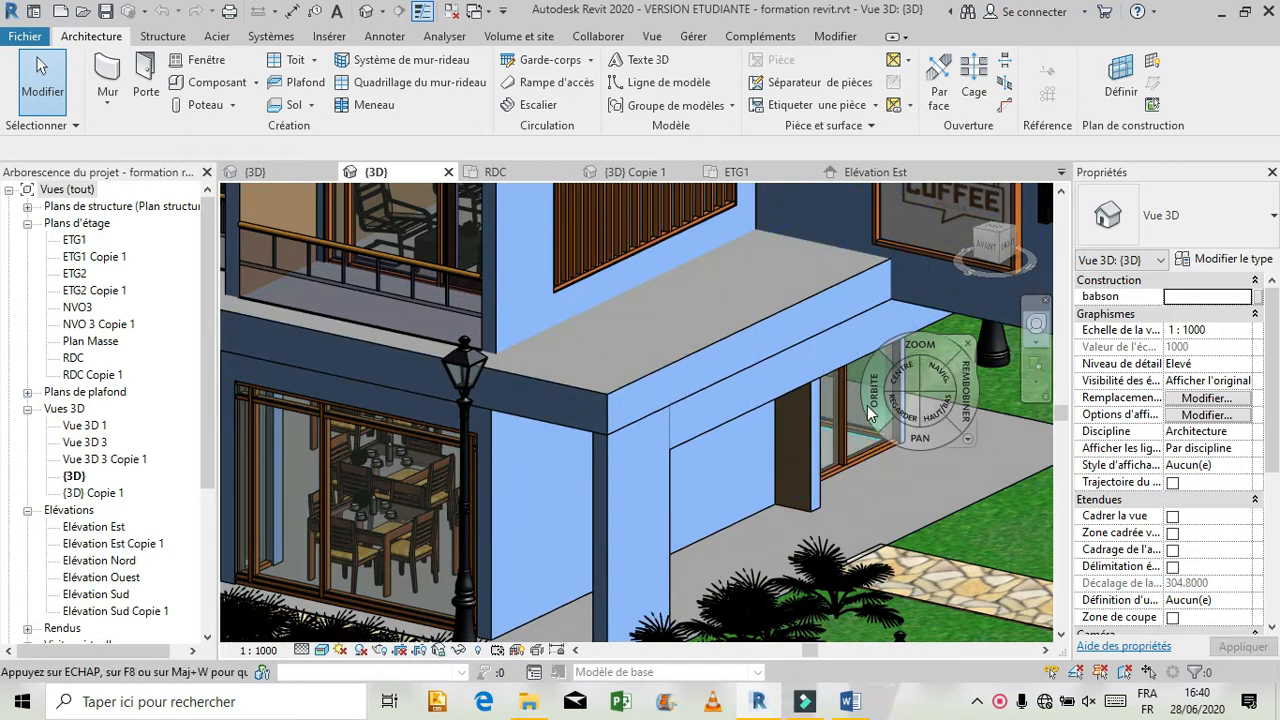
{"action": "mouse_move", "coordinate": [862, 415]}
{"action": "left_mouse_down"}
{"action": "mouse_move", "coordinate": [665, 420]}
{"action": "mouse_move", "coordinate": [594, 364]}
{"action": "left_mouse_up"}
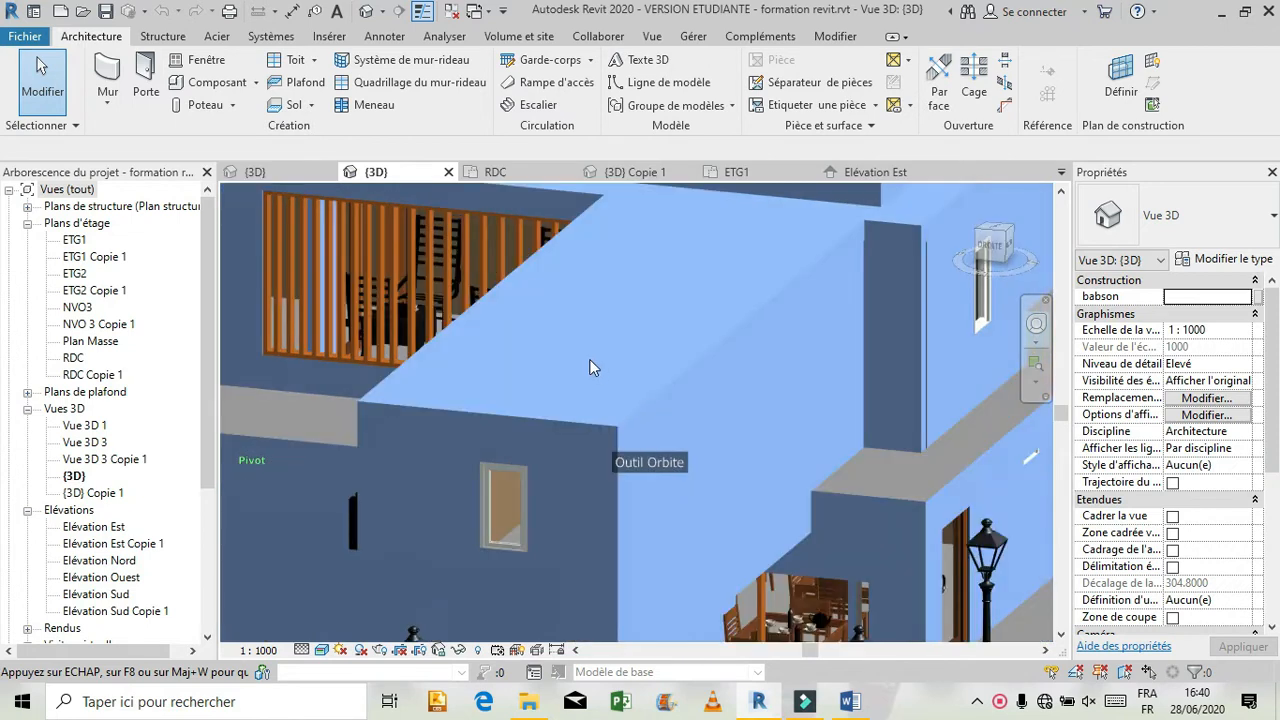
{"action": "left_click_drag", "start_coordinate": [543, 314], "coordinate": [917, 455]}
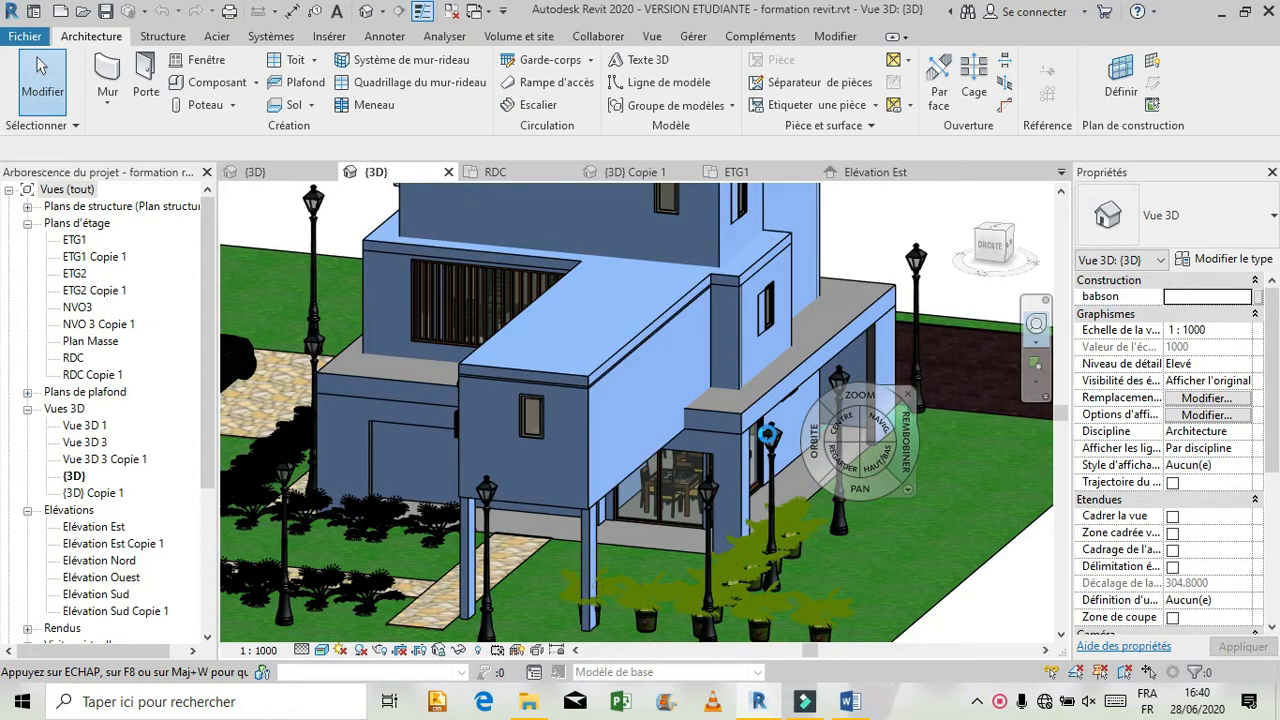
{"action": "mouse_move", "coordinate": [770, 445]}
{"action": "left_mouse_down"}
{"action": "mouse_move", "coordinate": [724, 466]}
{"action": "mouse_move", "coordinate": [678, 460]}
{"action": "mouse_move", "coordinate": [688, 552]}
{"action": "left_mouse_up"}
{"action": "left_click_drag", "start_coordinate": [569, 562], "coordinate": [569, 562]}
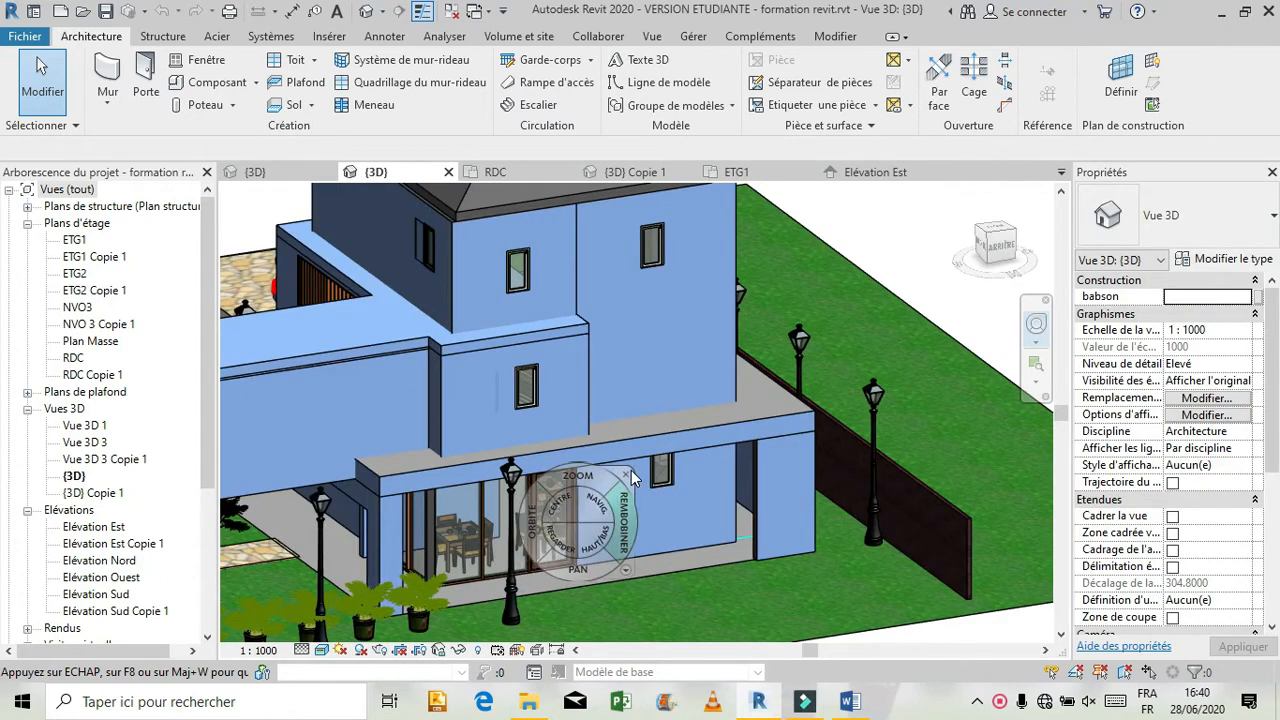
{"action": "left_click_drag", "start_coordinate": [531, 540], "coordinate": [906, 534]}
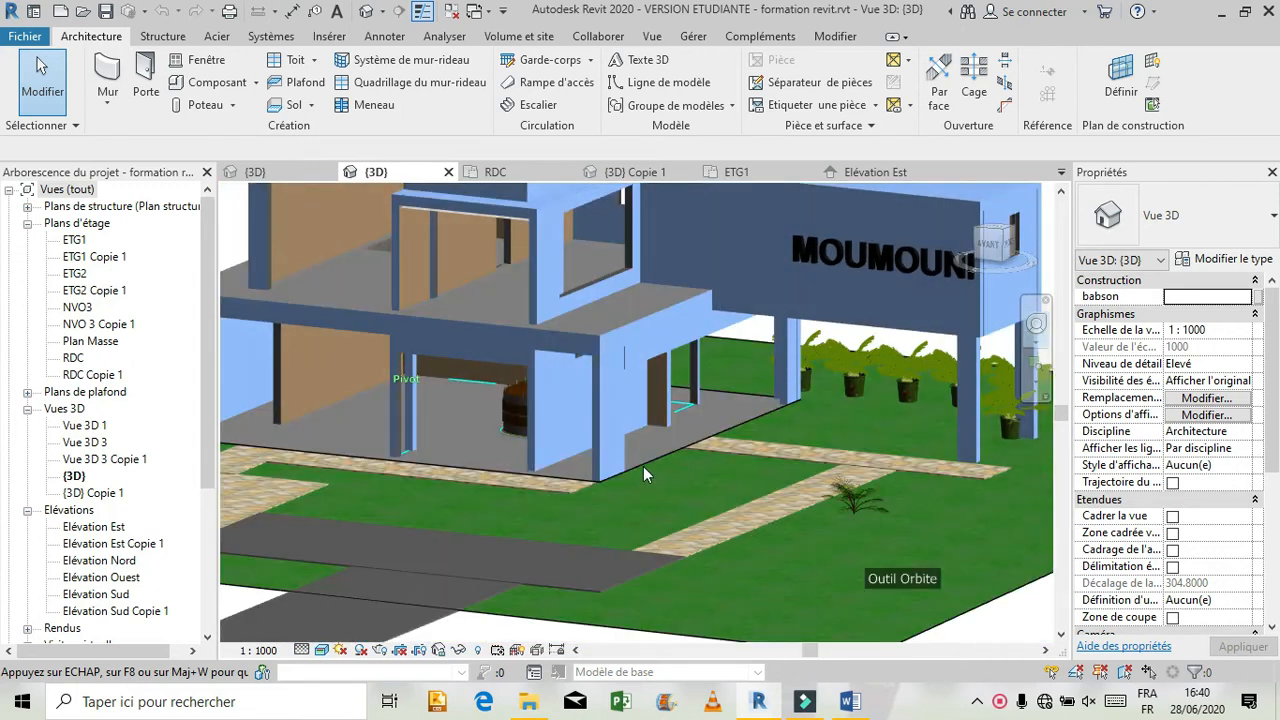
{"action": "left_click_drag", "start_coordinate": [820, 568], "coordinate": [661, 347]}
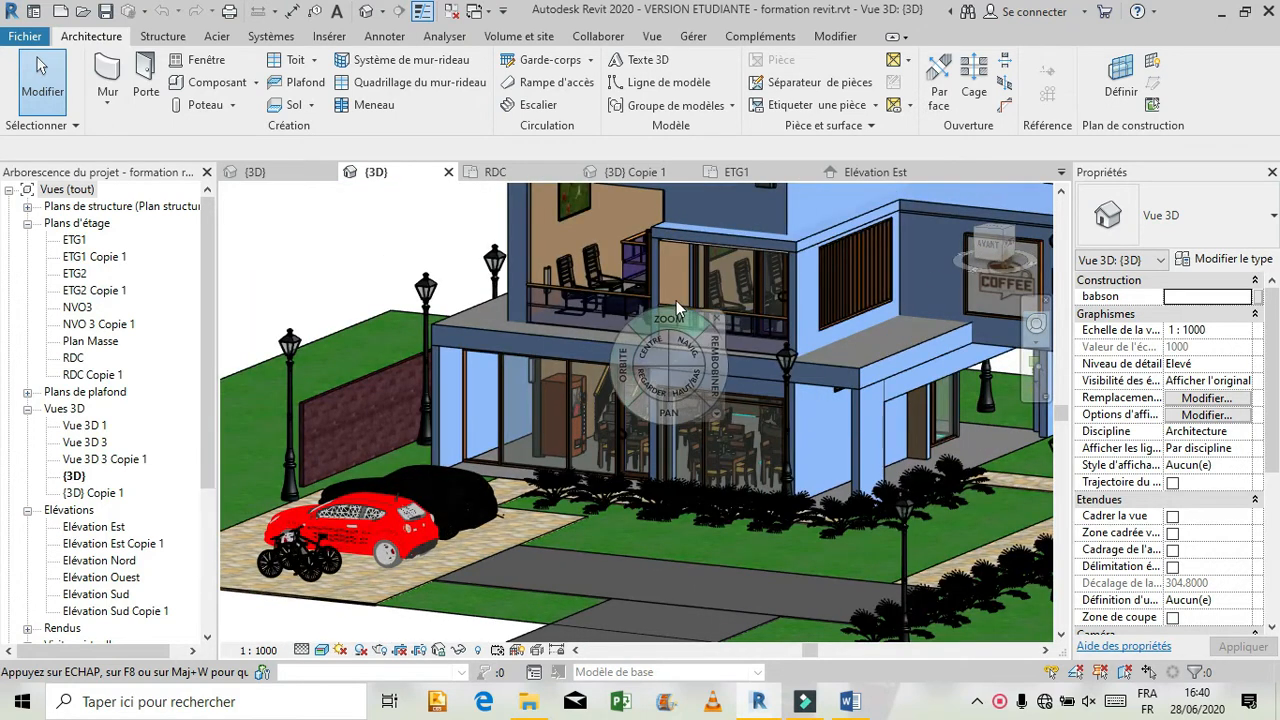
{"action": "left_click", "coordinate": [722, 316]}
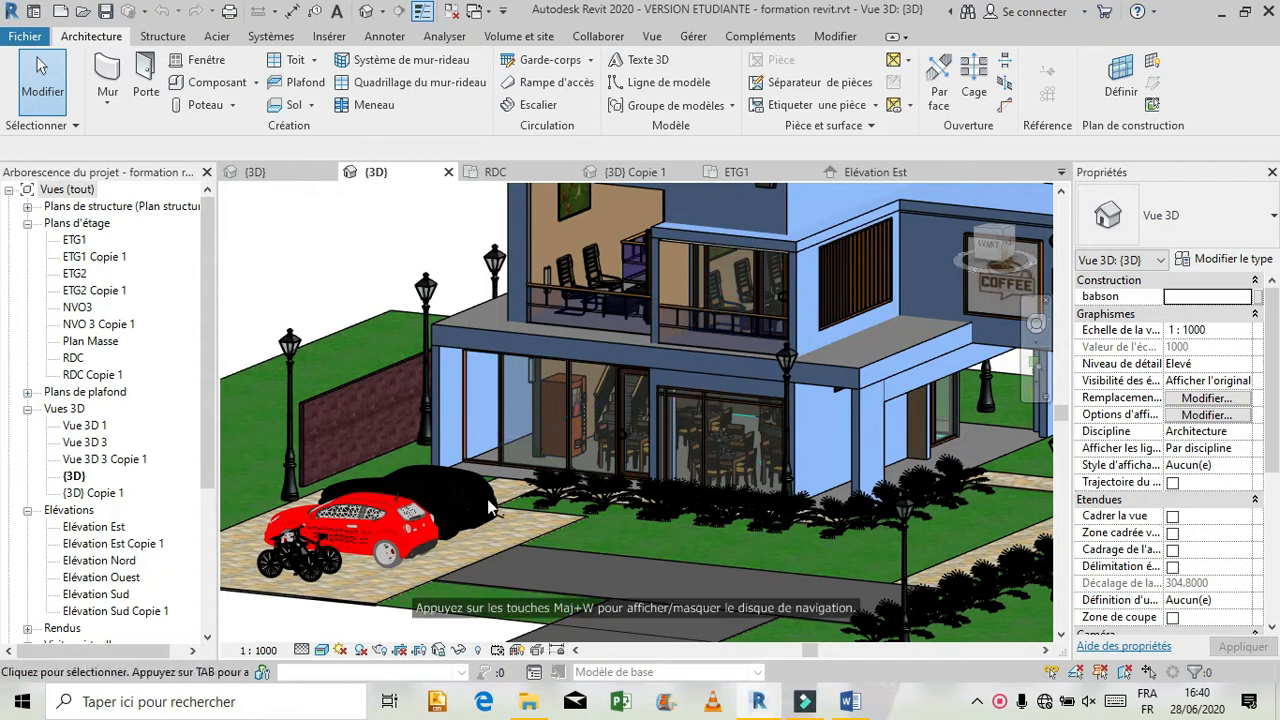
In the RDC plan, draw an MR 1 curtain wall about 2.5 m from the partition to the house corner, continuing 3.60 m along the adjacent exterior wall.
{"action": "left_click", "coordinate": [510, 165]}
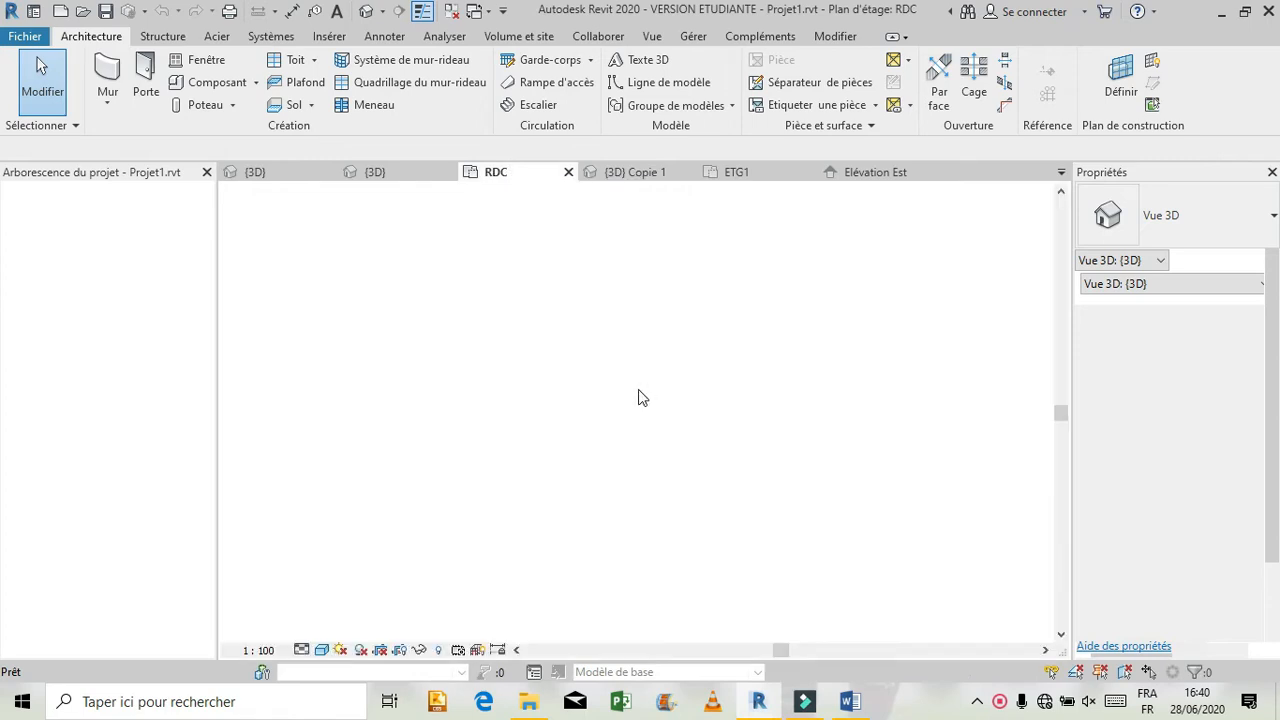
{"action": "scroll", "coordinate": [716, 551], "scroll_direction": "down", "scroll_amount": 2}
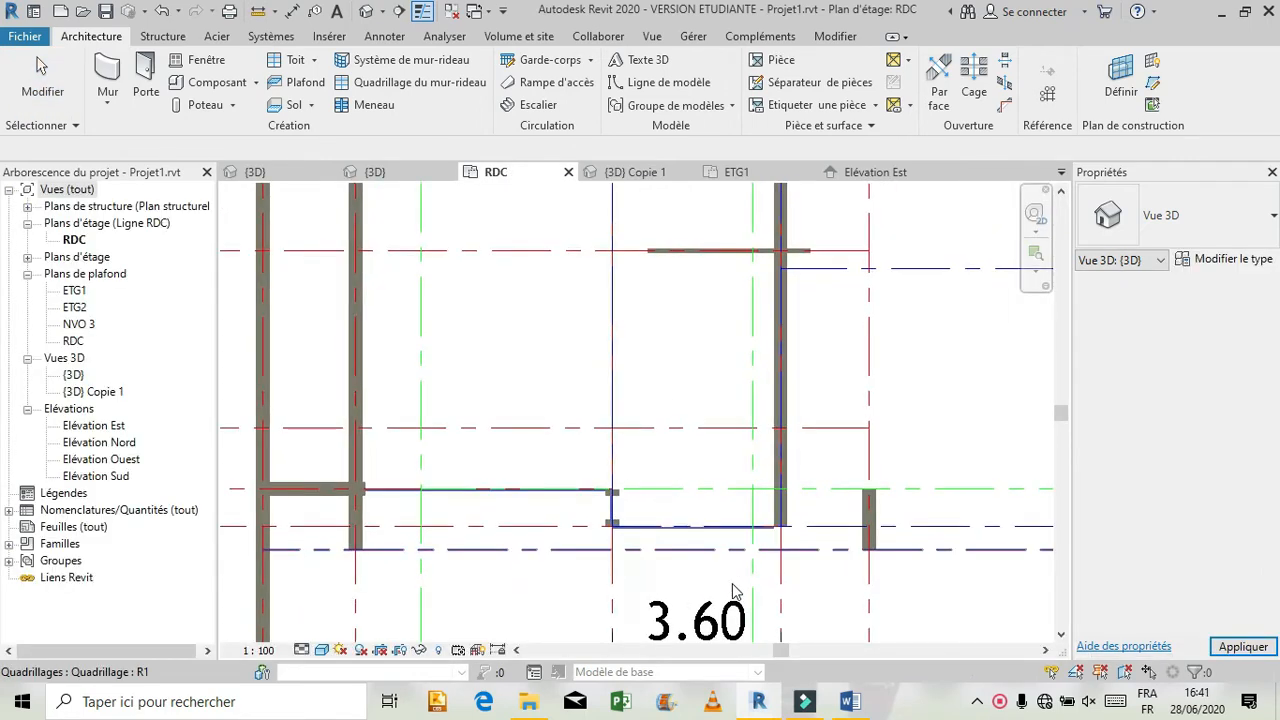
{"action": "scroll", "coordinate": [812, 394], "scroll_direction": "down", "scroll_amount": 3}
{"action": "scroll", "coordinate": [790, 440], "scroll_direction": "up", "scroll_amount": 4}
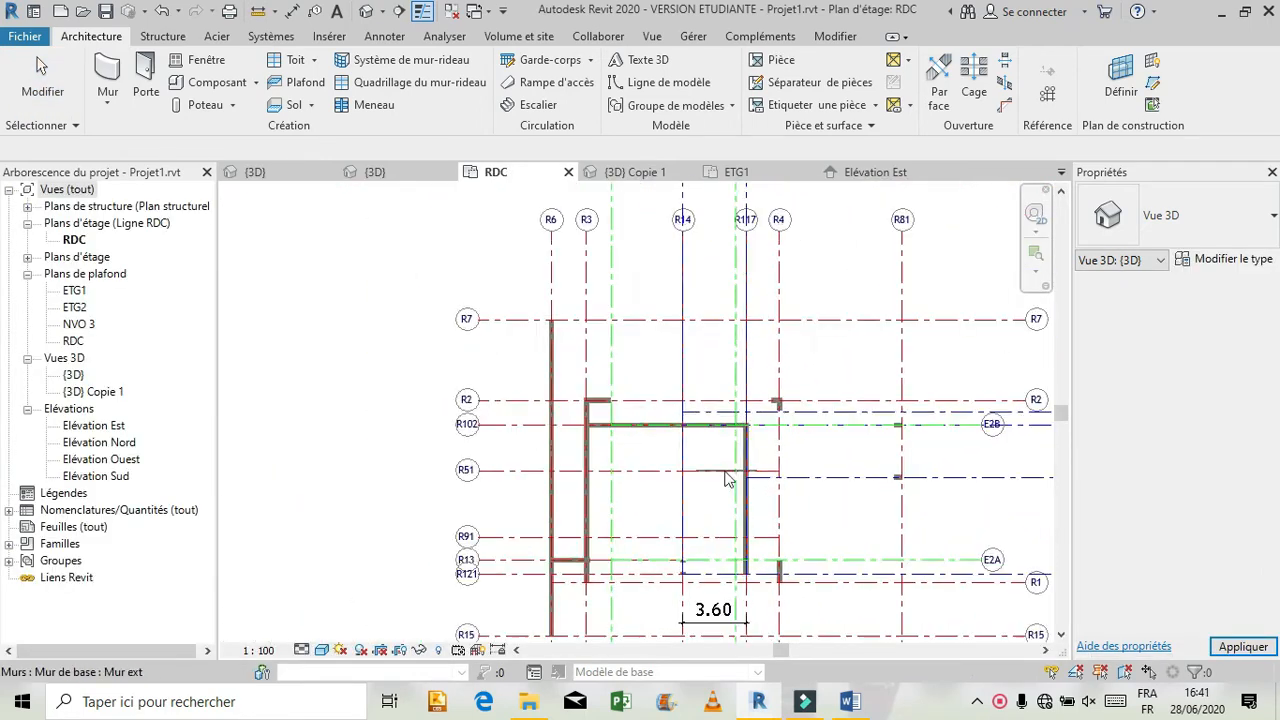
{"action": "scroll", "coordinate": [765, 445], "scroll_direction": "up", "scroll_amount": 2}
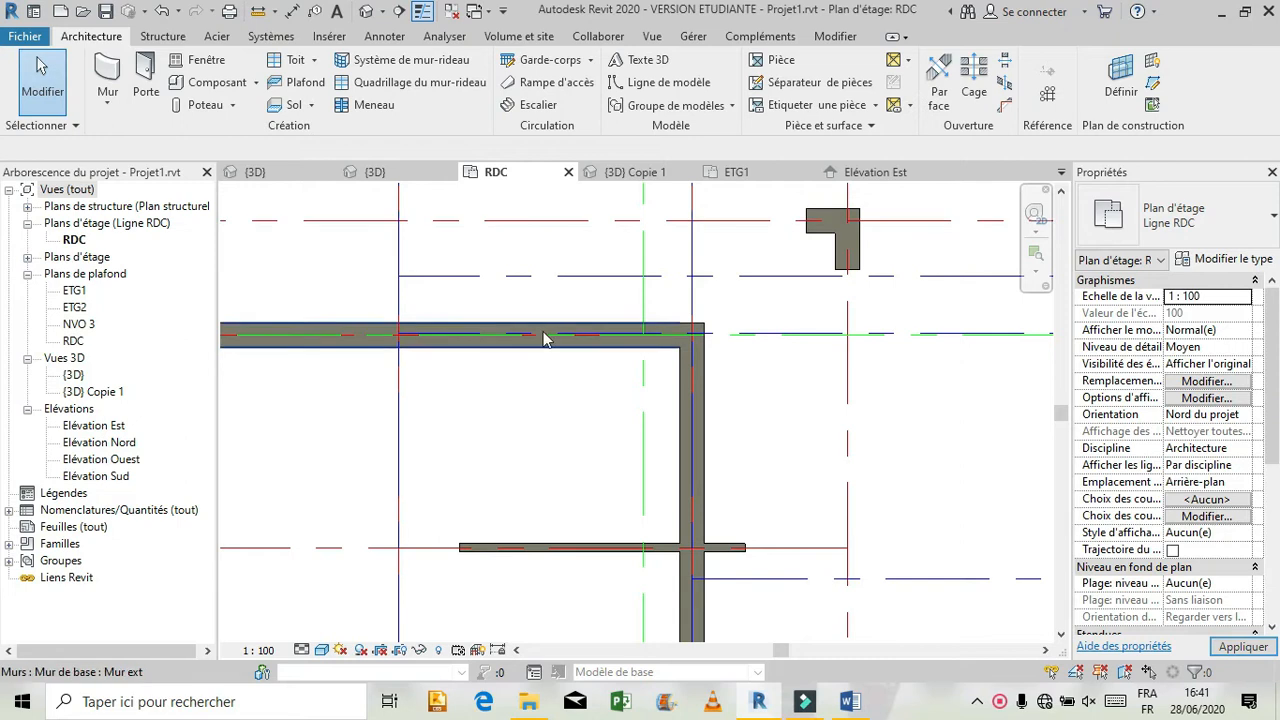
{"action": "left_click", "coordinate": [108, 78]}
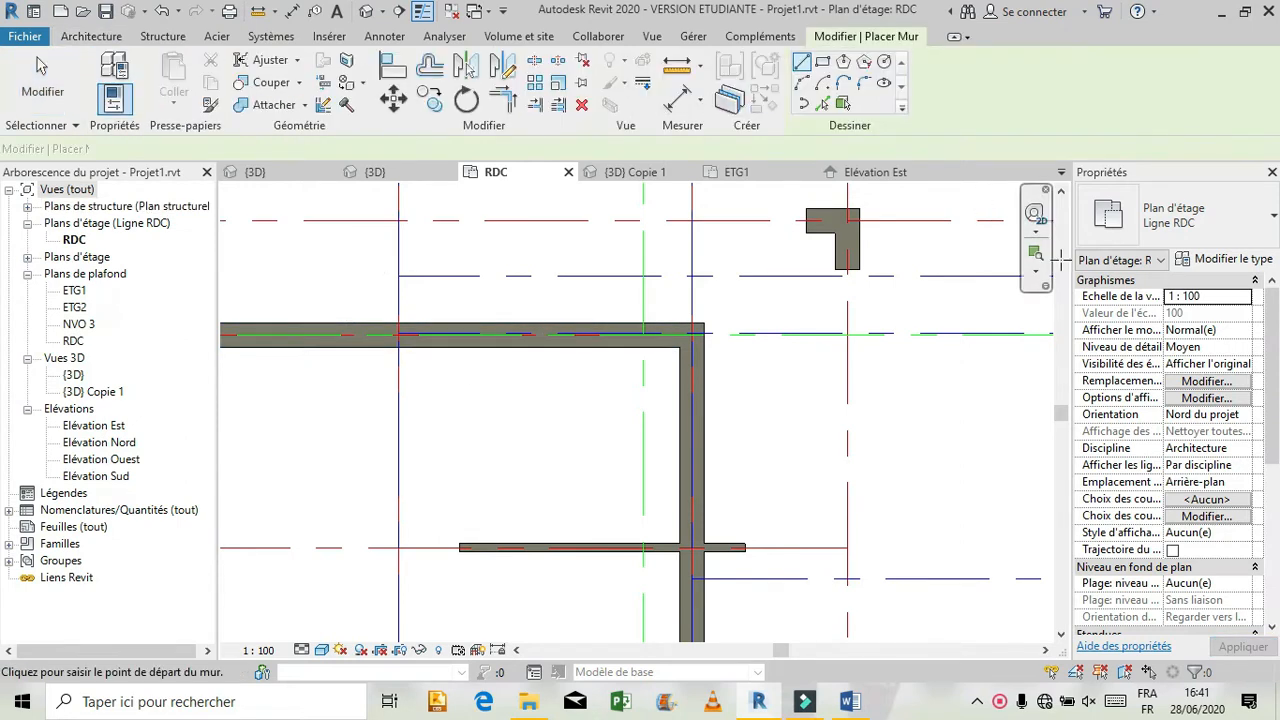
{"action": "left_click", "coordinate": [1272, 222]}
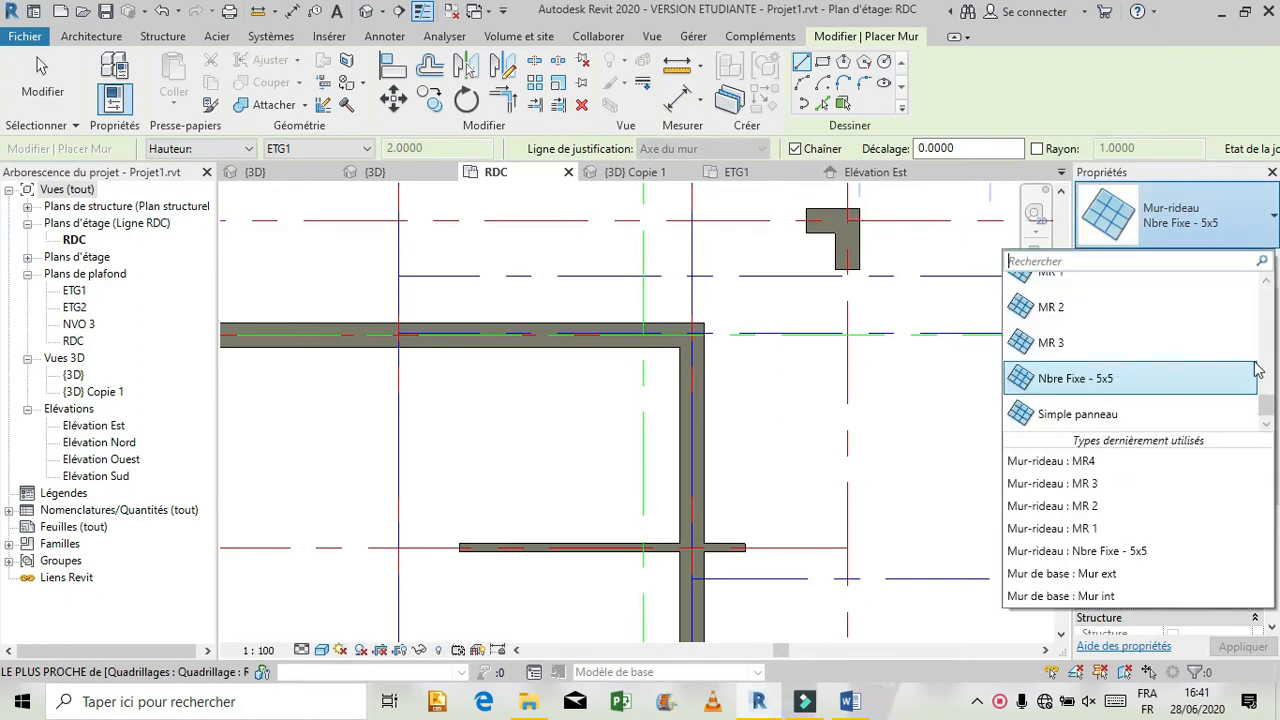
{"action": "scroll", "coordinate": [1250, 360], "scroll_direction": "up", "scroll_amount": 3}
{"action": "scroll", "coordinate": [1243, 352], "scroll_direction": "down", "scroll_amount": 1}
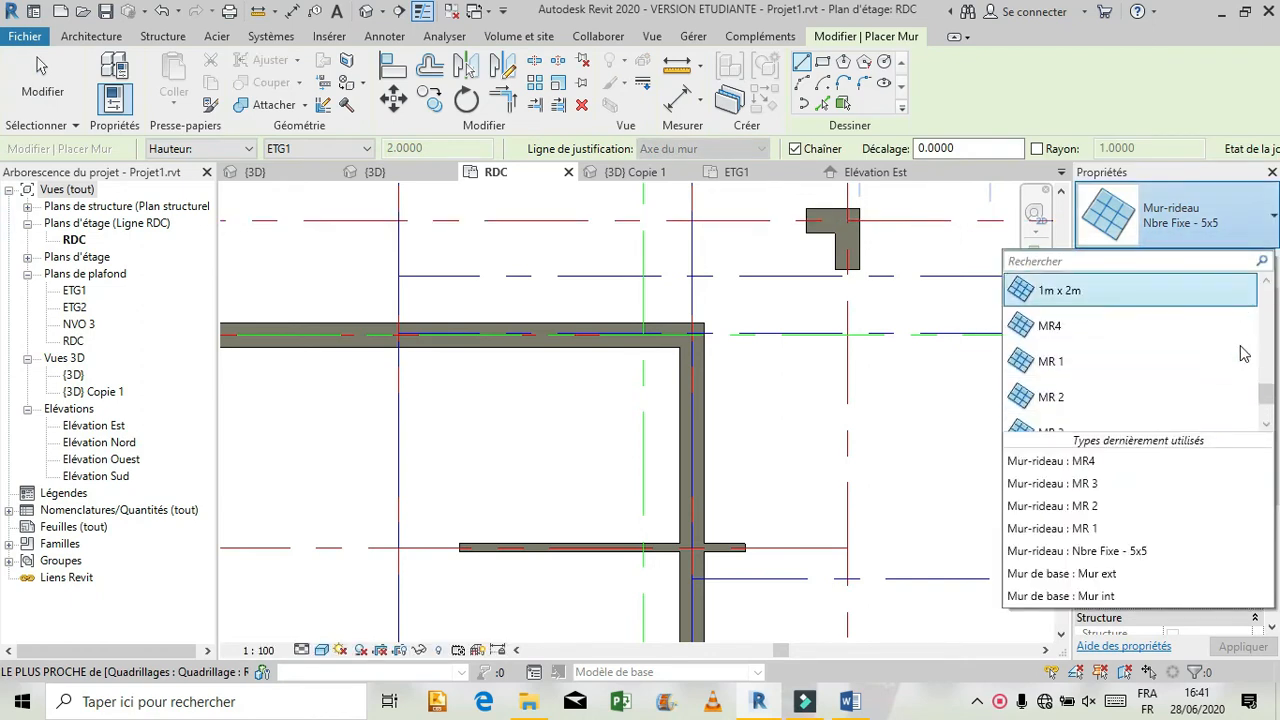
{"action": "left_click", "coordinate": [1083, 529]}
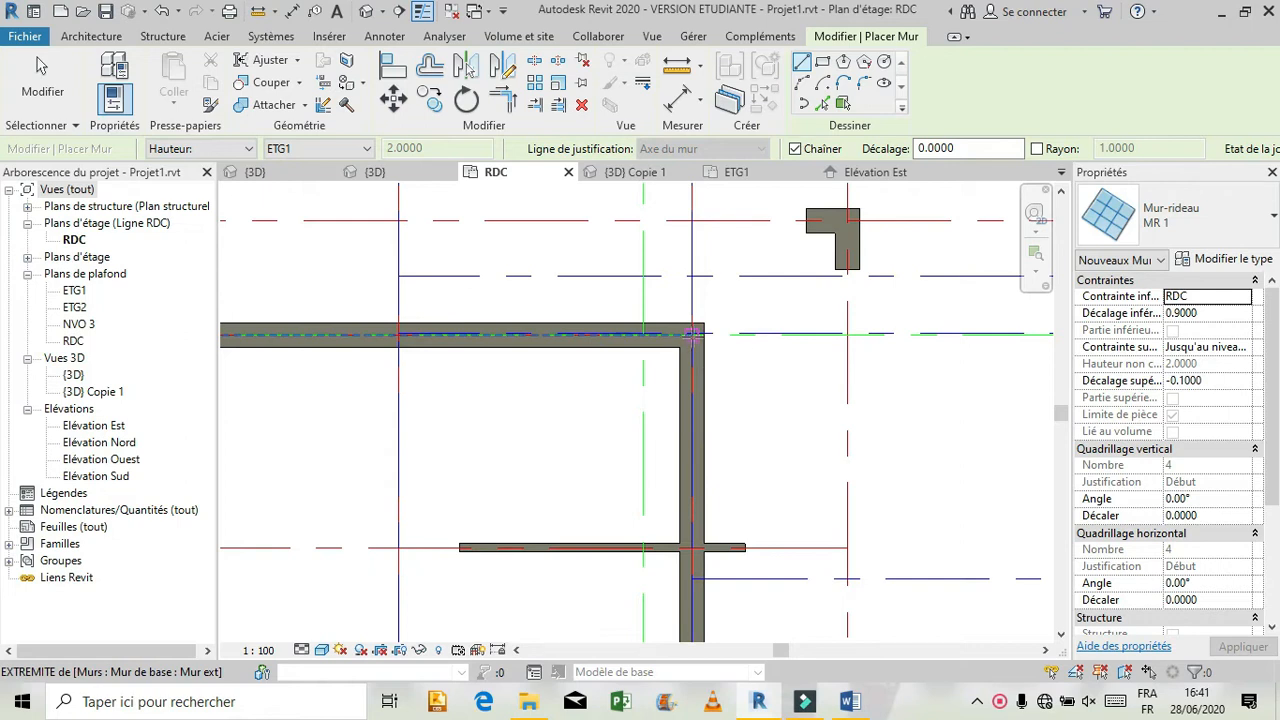
{"action": "left_click", "coordinate": [692, 546]}
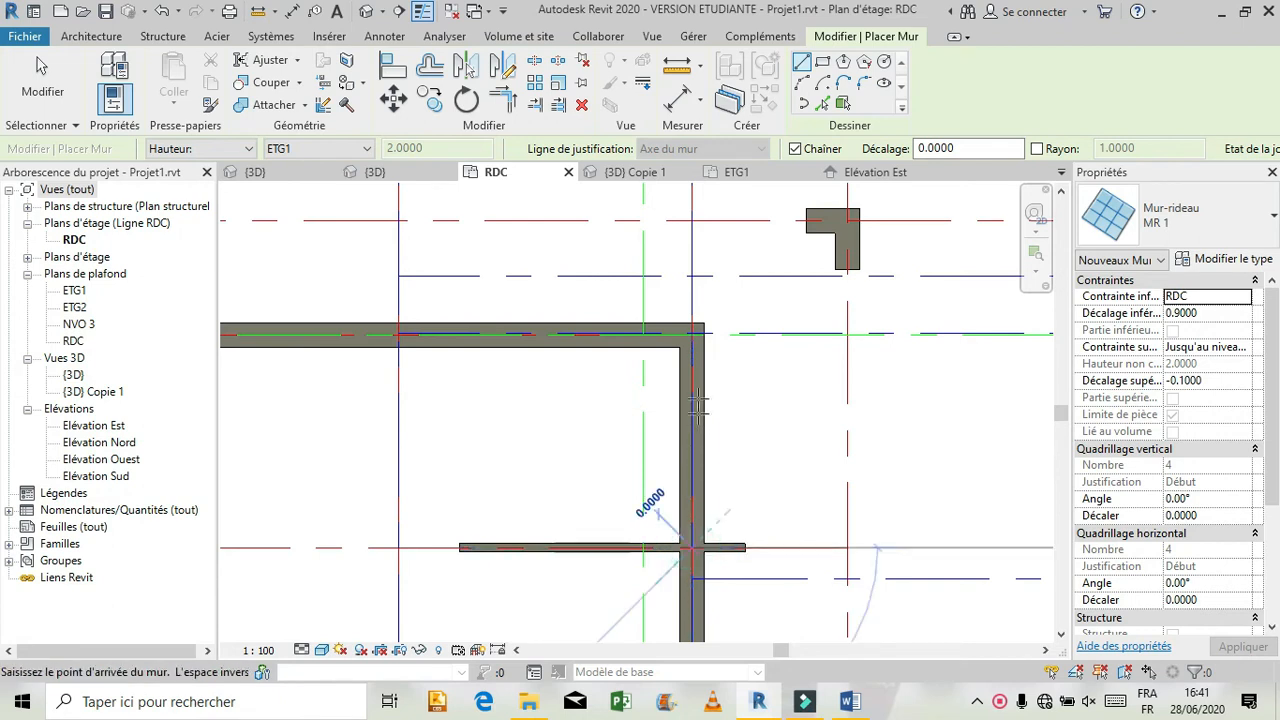
{"action": "left_click", "coordinate": [692, 334]}
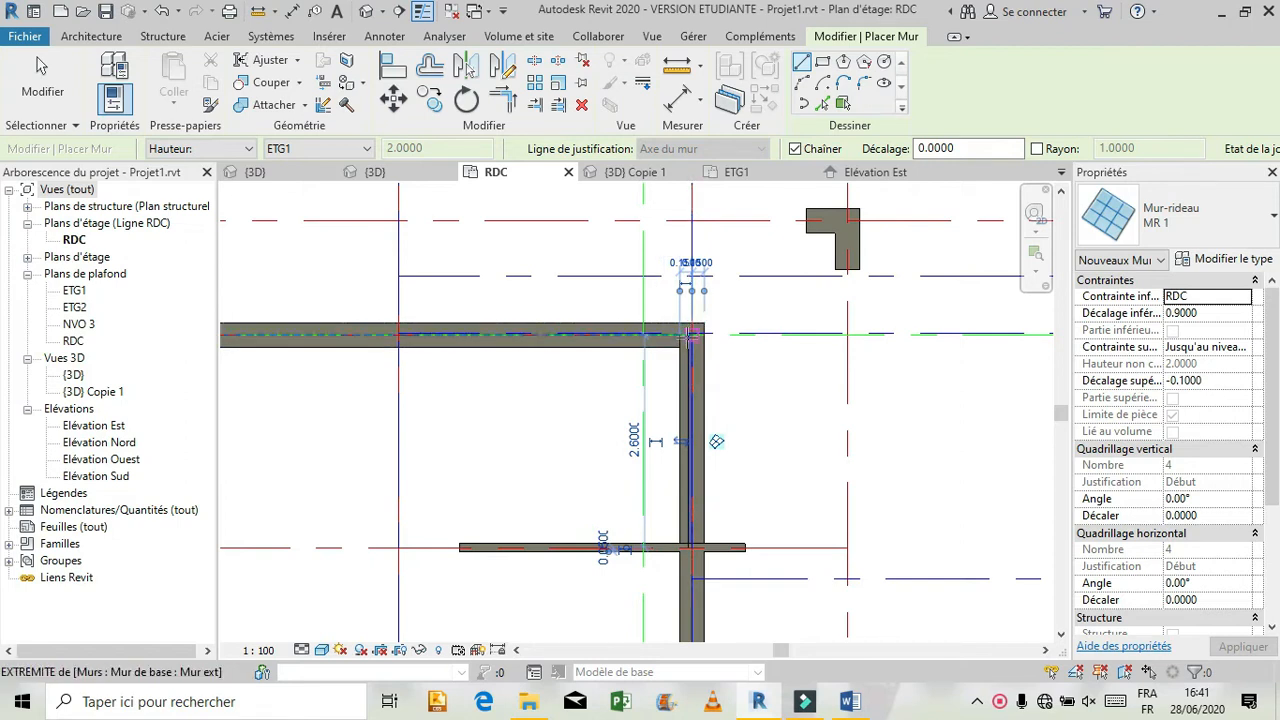
{"action": "left_click", "coordinate": [398, 334]}
{"action": "key", "text": "Escape"}
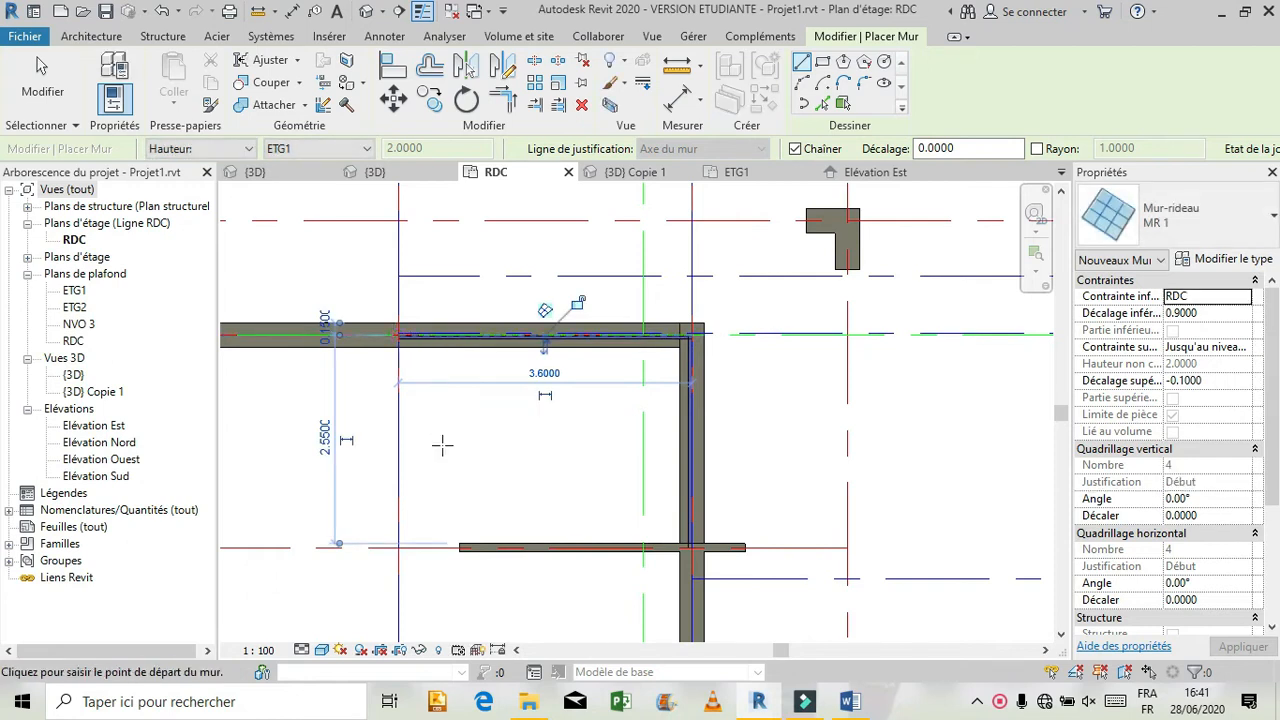
{"action": "key", "text": "Escape"}
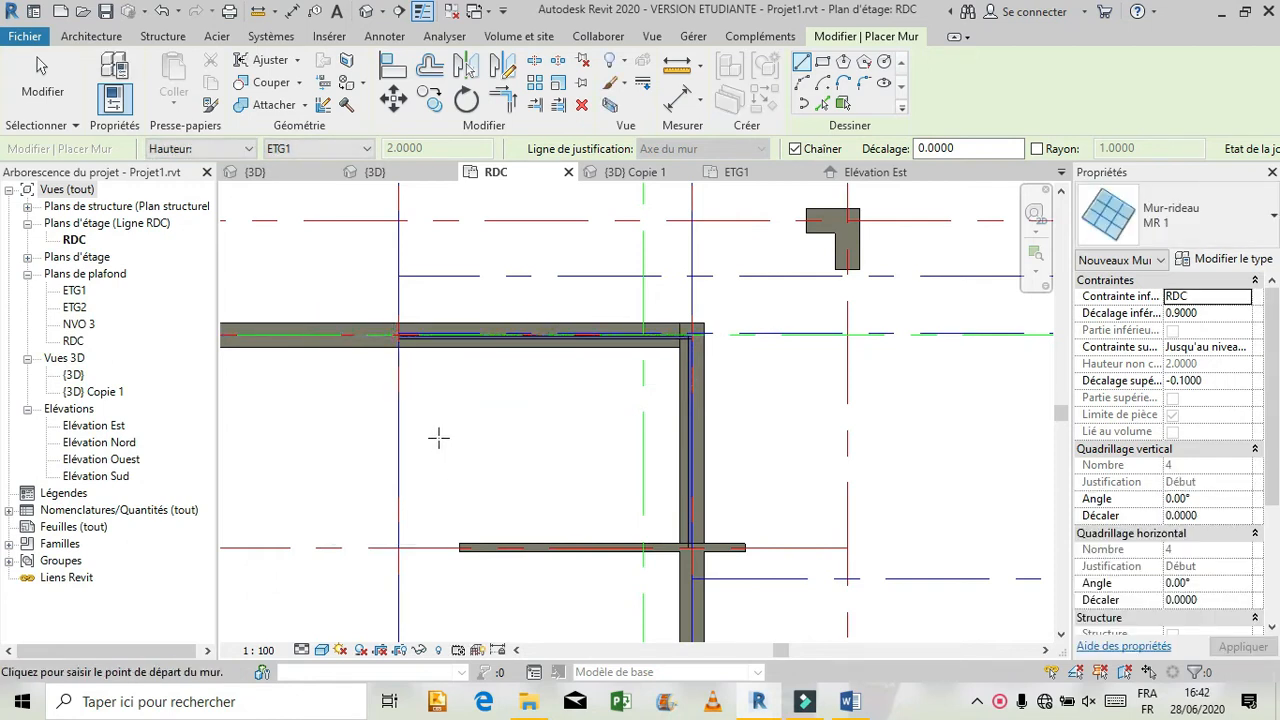
In the 3D view, set the top offset of the two Mur ext walls forming the rear corner pillar to -0.5.
{"action": "left_click", "coordinate": [292, 173]}
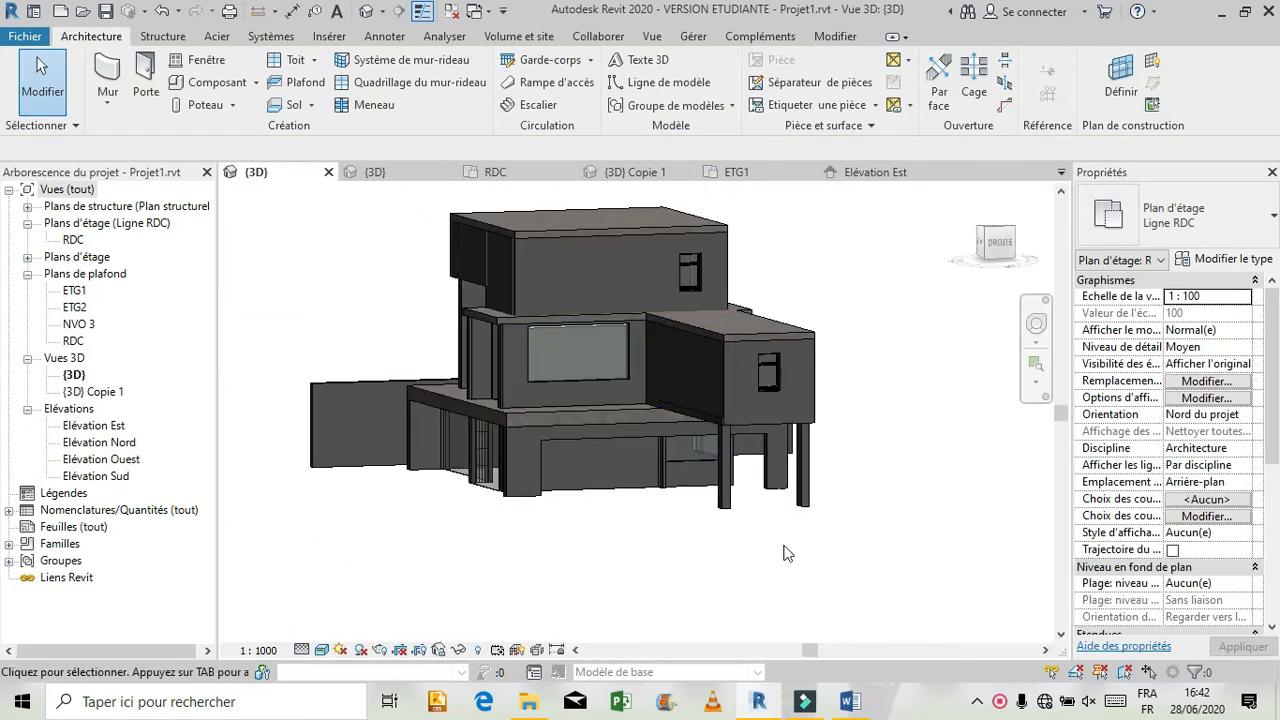
{"action": "left_click", "coordinate": [1036, 323]}
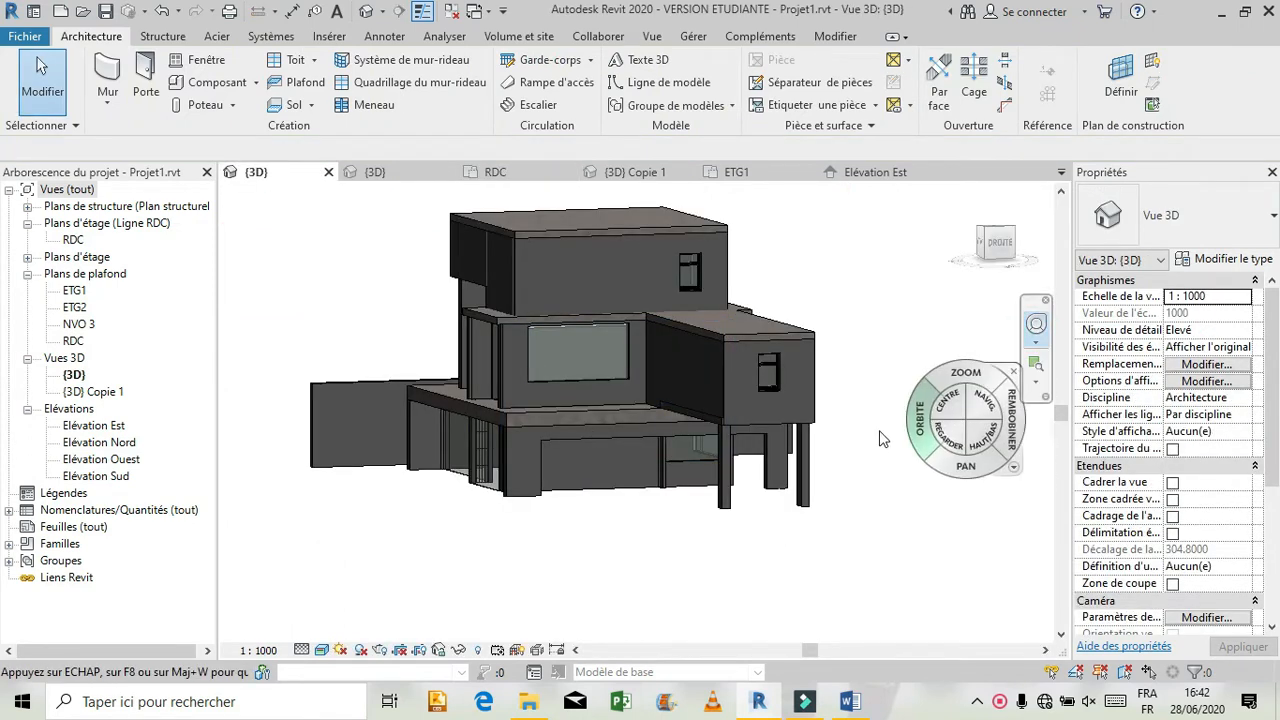
{"action": "mouse_move", "coordinate": [853, 446]}
{"action": "left_mouse_down"}
{"action": "mouse_move", "coordinate": [746, 502]}
{"action": "mouse_move", "coordinate": [757, 474]}
{"action": "mouse_move", "coordinate": [740, 478]}
{"action": "mouse_move", "coordinate": [696, 448]}
{"action": "mouse_move", "coordinate": [640, 482]}
{"action": "left_mouse_up"}
{"action": "left_click_drag", "start_coordinate": [800, 450], "coordinate": [790, 440]}
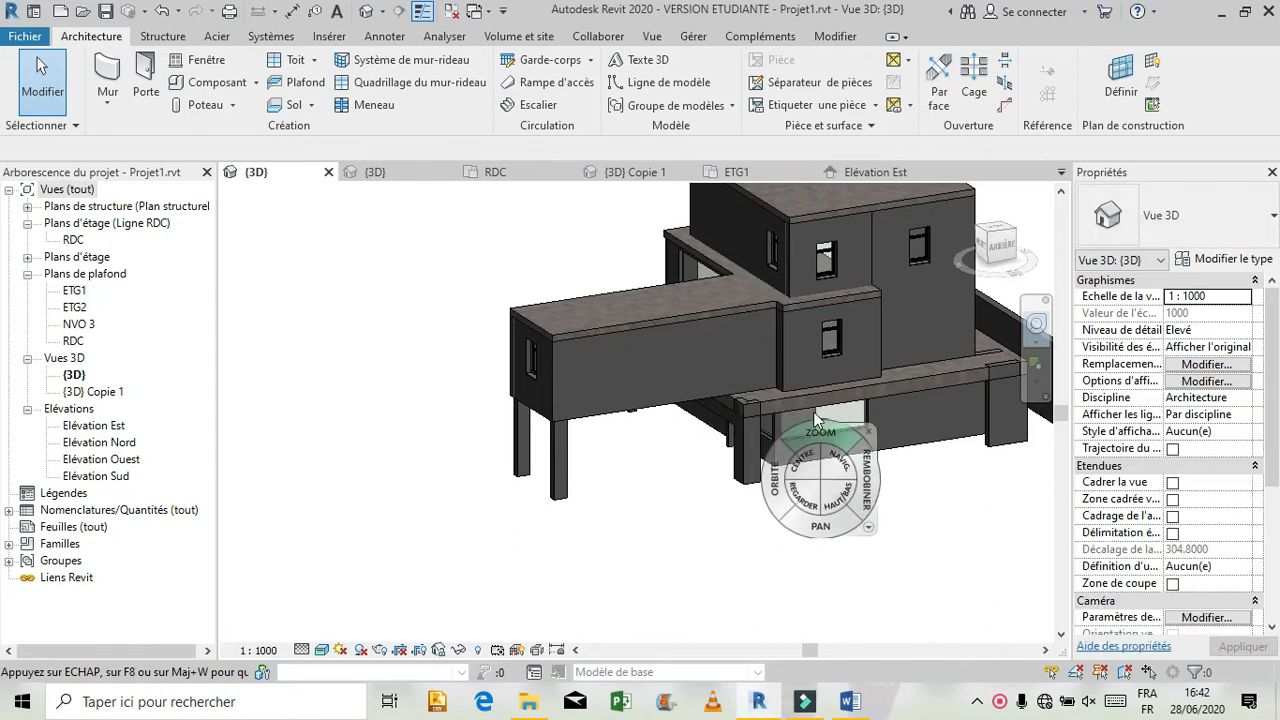
{"action": "left_click_drag", "start_coordinate": [808, 425], "coordinate": [827, 350]}
{"action": "mouse_move", "coordinate": [767, 486]}
{"action": "left_mouse_down"}
{"action": "mouse_move", "coordinate": [766, 469]}
{"action": "mouse_move", "coordinate": [744, 479]}
{"action": "left_mouse_up"}
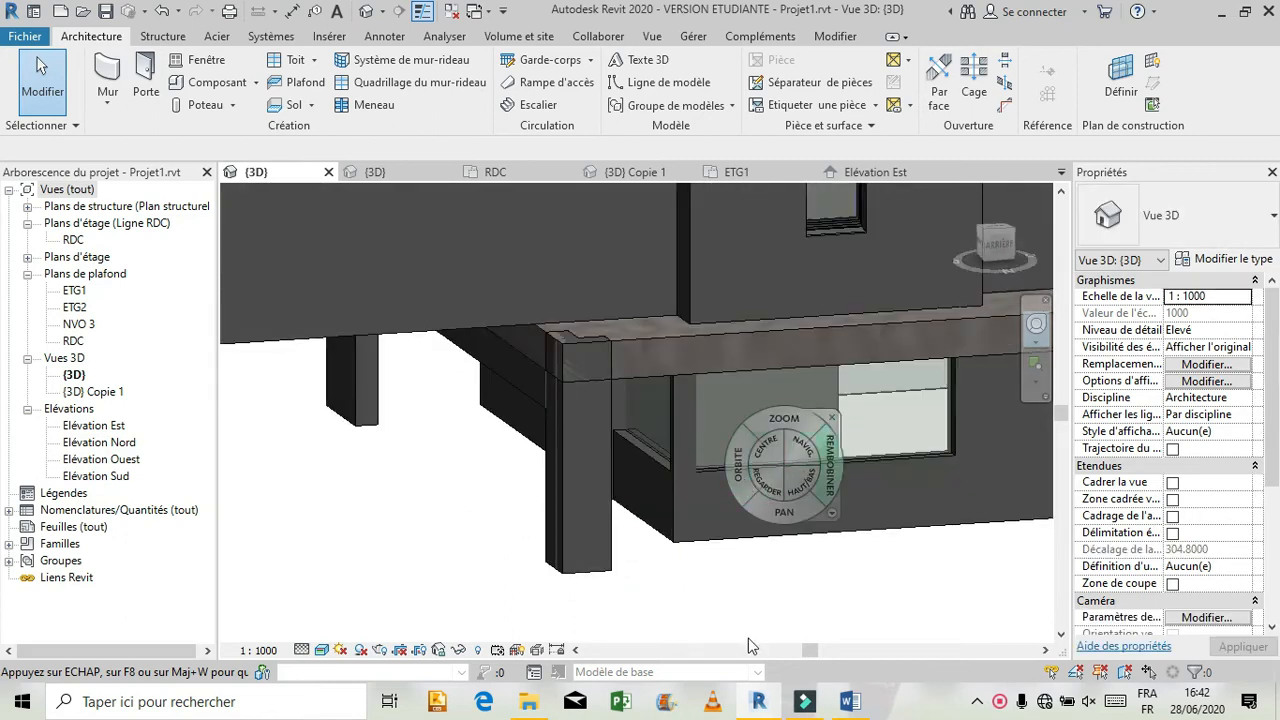
{"action": "key", "text": "Escape"}
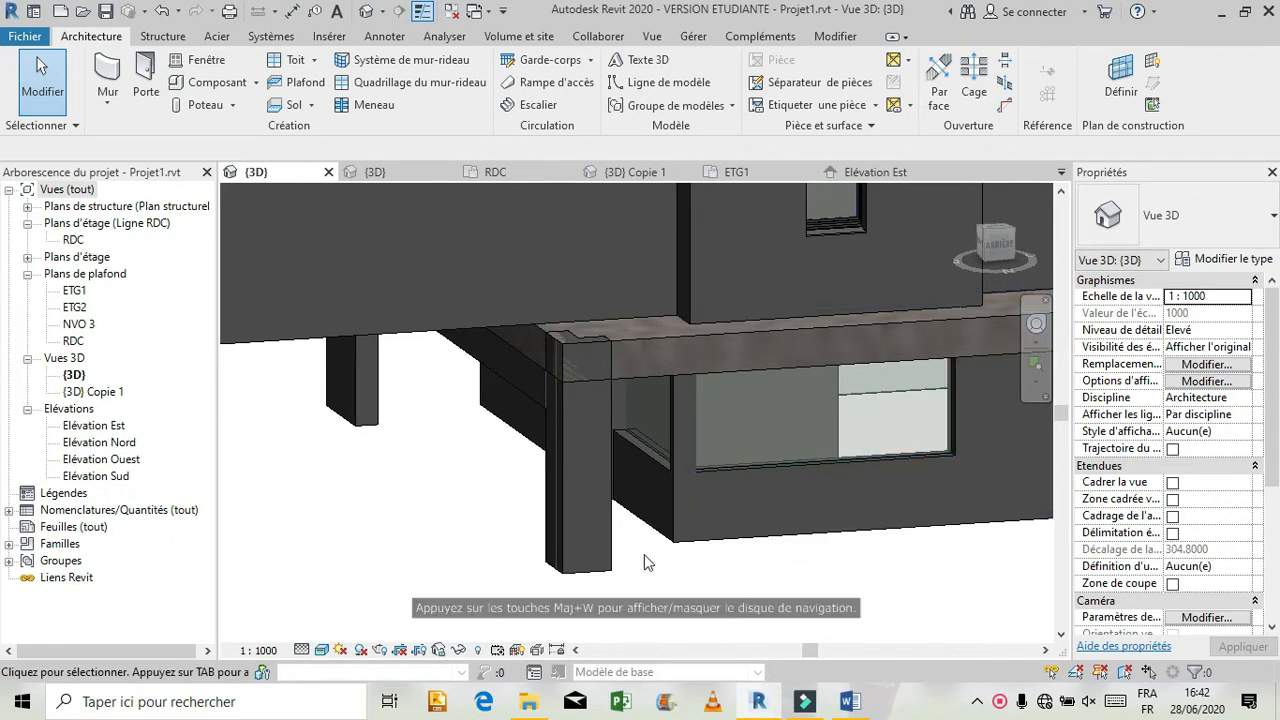
{"action": "left_click", "coordinate": [614, 546]}
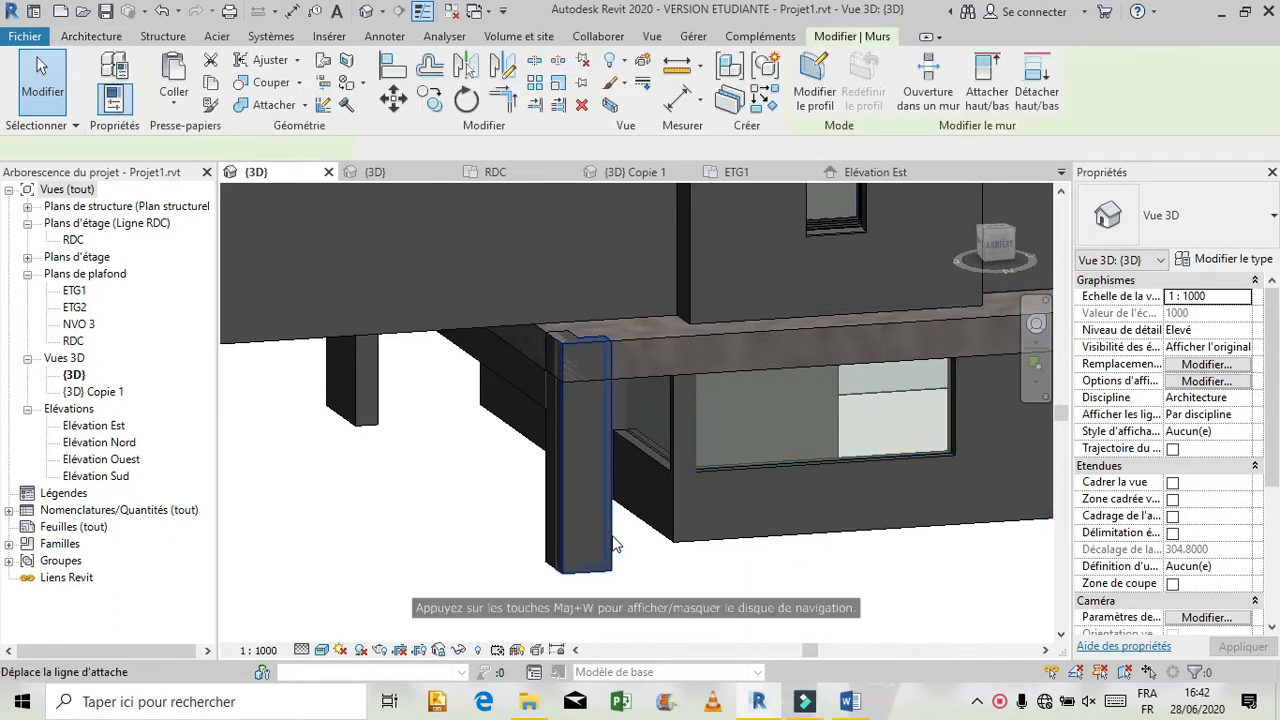
{"action": "left_click", "coordinate": [551, 413]}
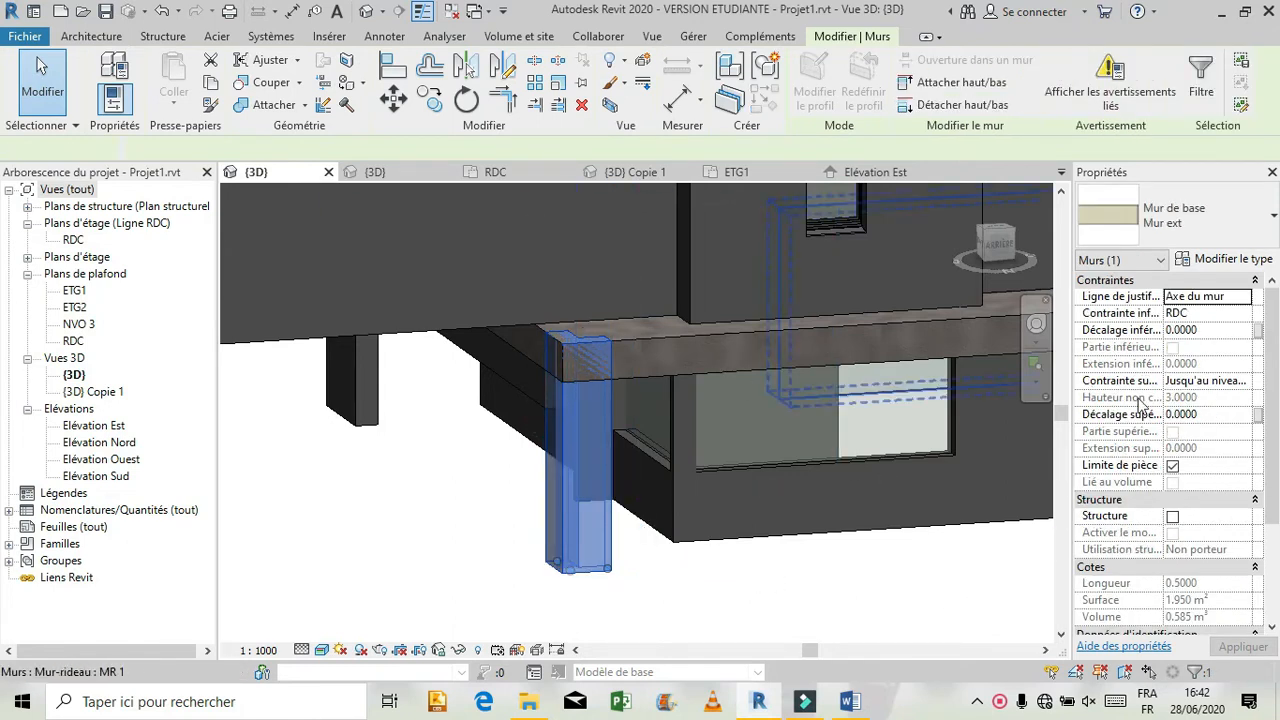
{"action": "left_click", "coordinate": [1230, 420]}
{"action": "type", "text": "-0.5"}
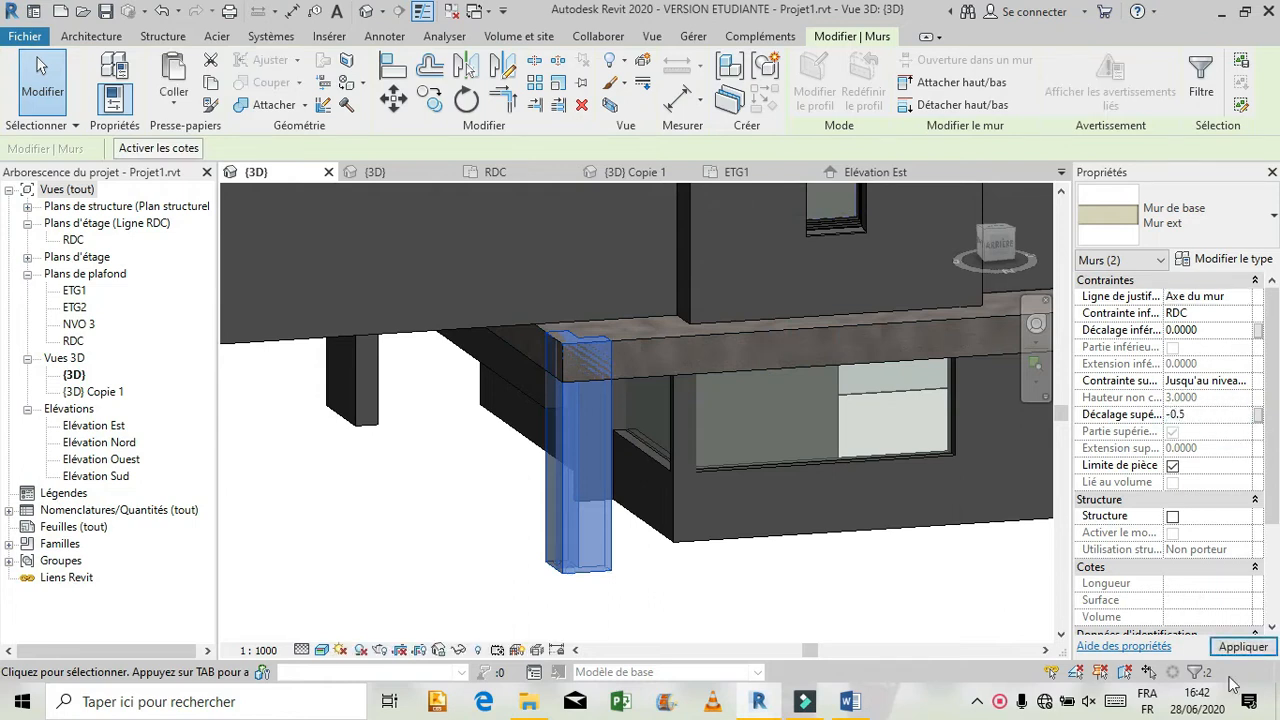
{"action": "left_click", "coordinate": [1208, 645]}
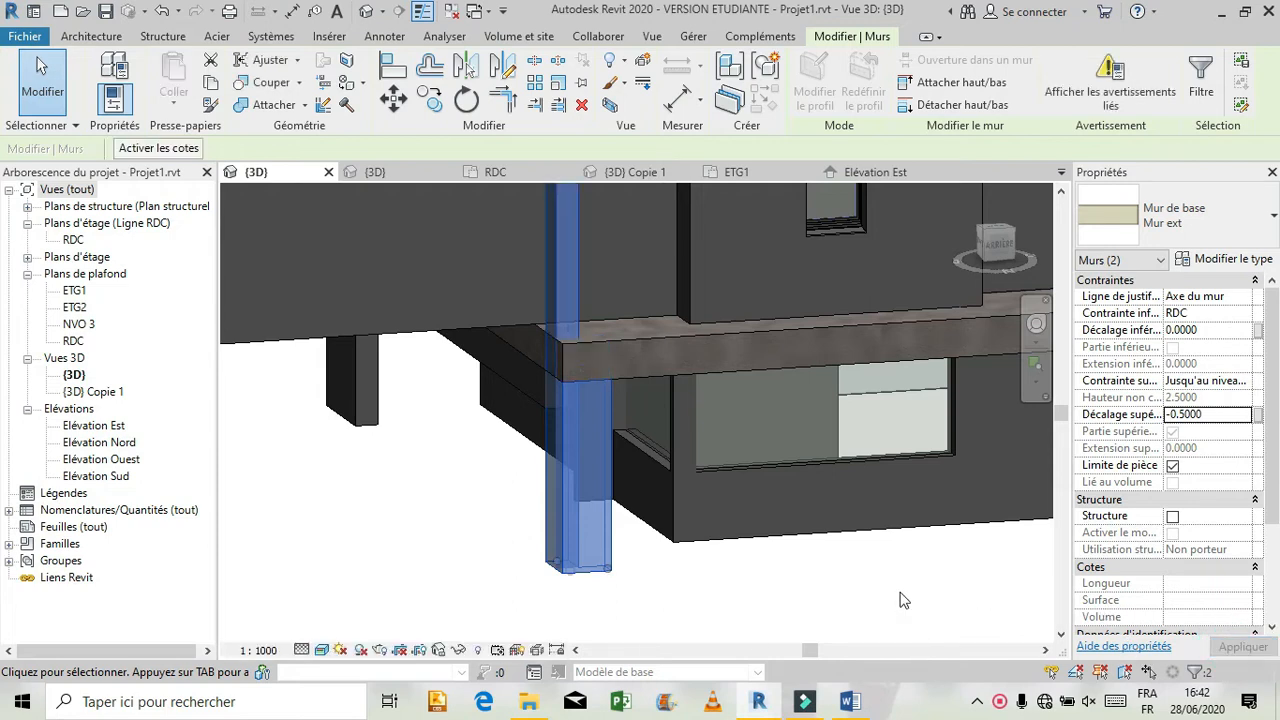
{"action": "left_click", "coordinate": [660, 600]}
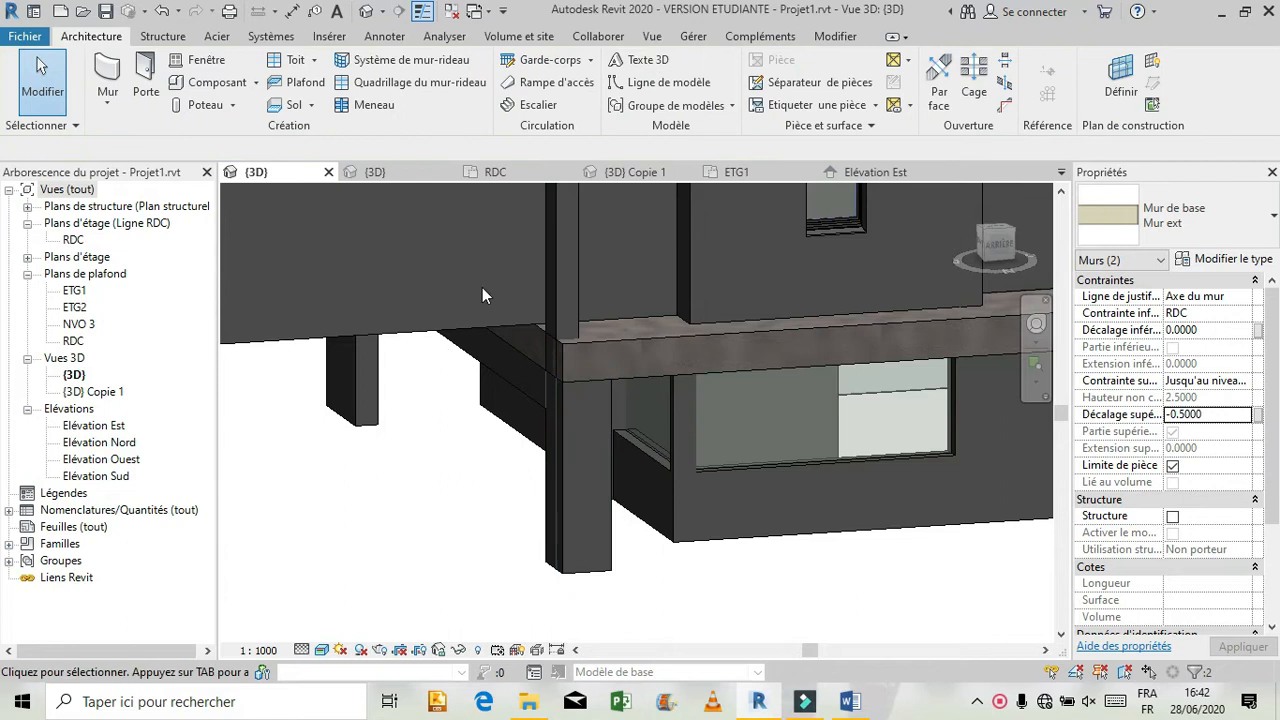
Delete the corner pillar's side wall that rises past the slab, and return to the RDC floor plan.
{"action": "left_click", "coordinate": [408, 463]}
{"action": "key", "text": "Delete"}
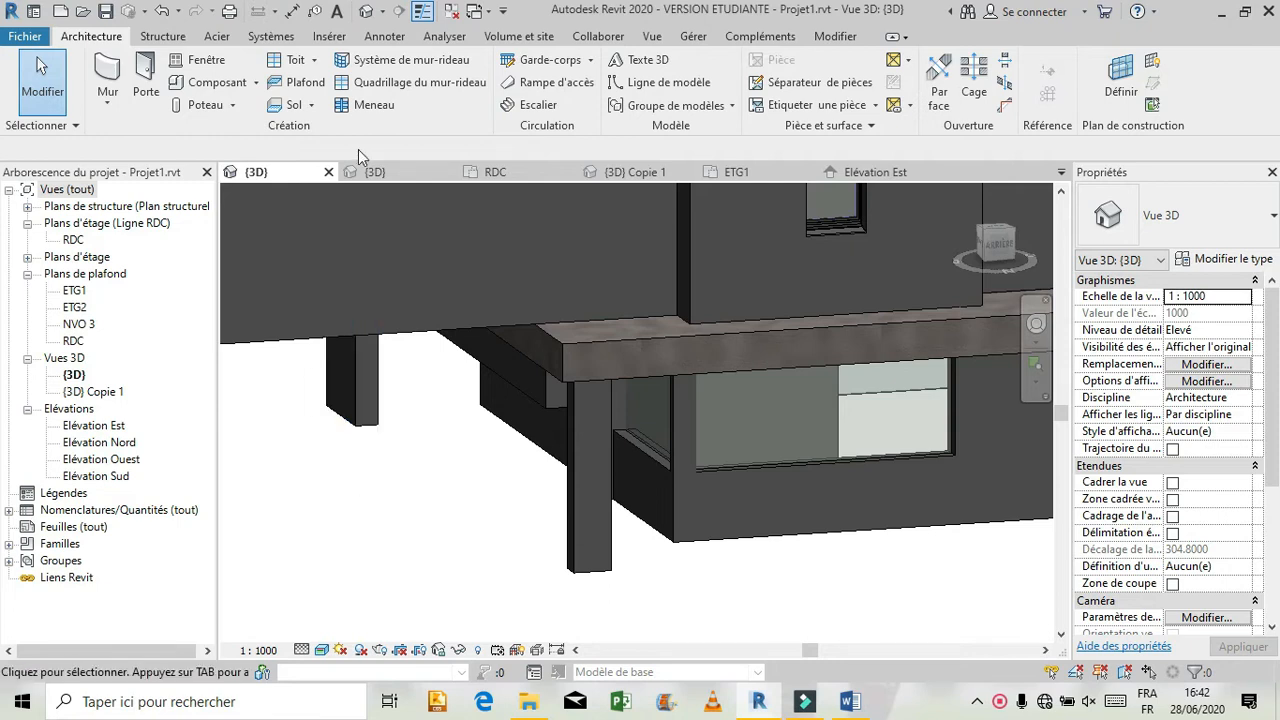
{"action": "left_click", "coordinate": [506, 172]}
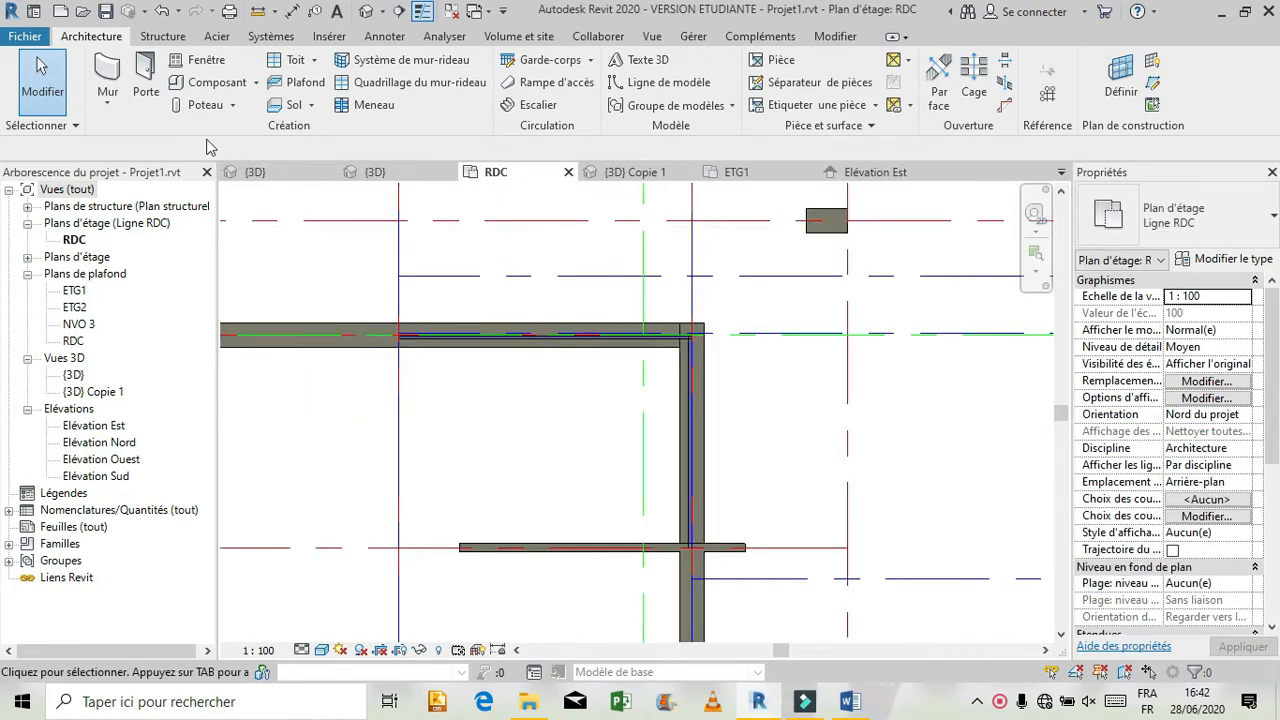
Redraw the pillar's missing leg as a Mur ext wall about 0.68 m long with a top offset of -0.5, and check it in 3D.
{"action": "left_click", "coordinate": [105, 78]}
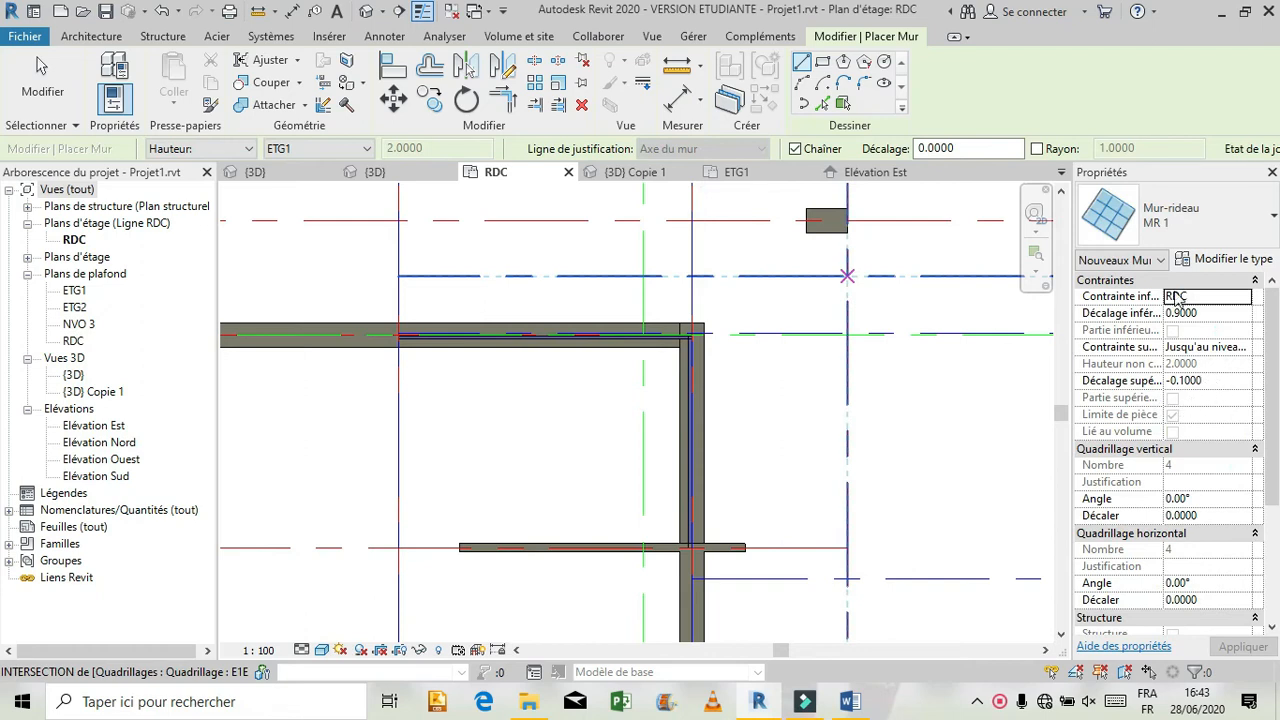
{"action": "left_click", "coordinate": [1229, 231]}
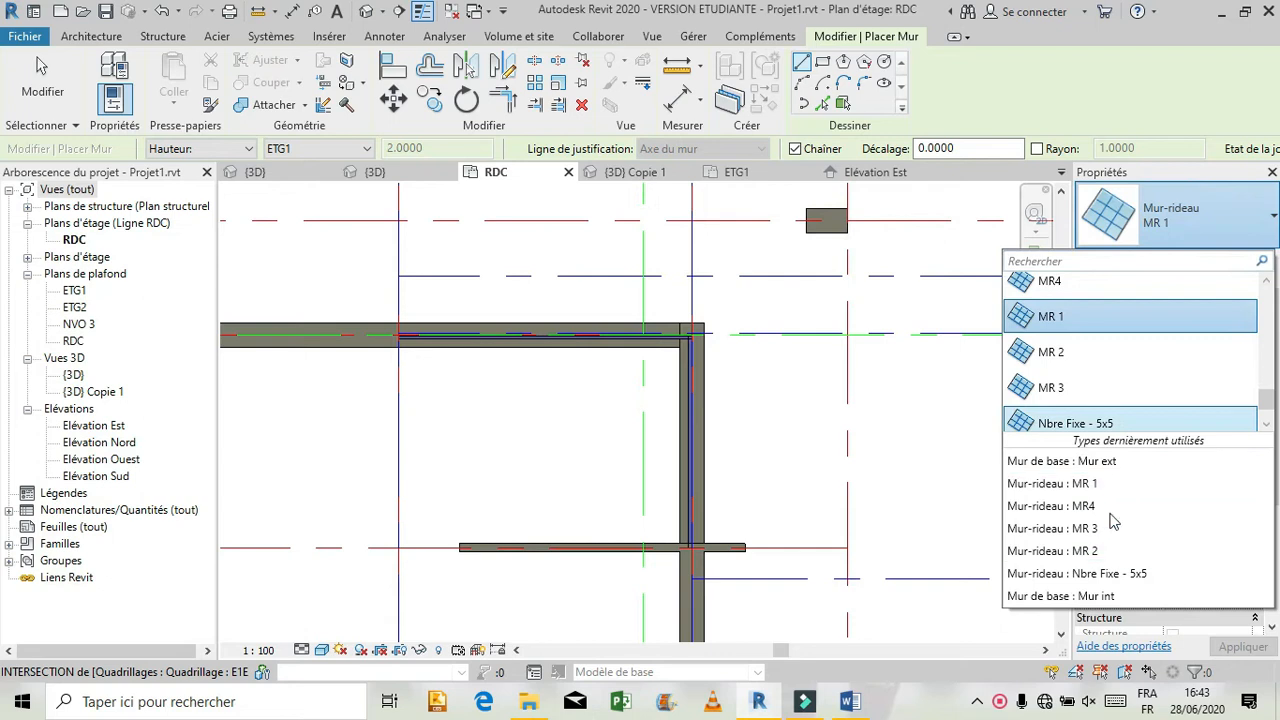
{"action": "left_click", "coordinate": [1130, 462]}
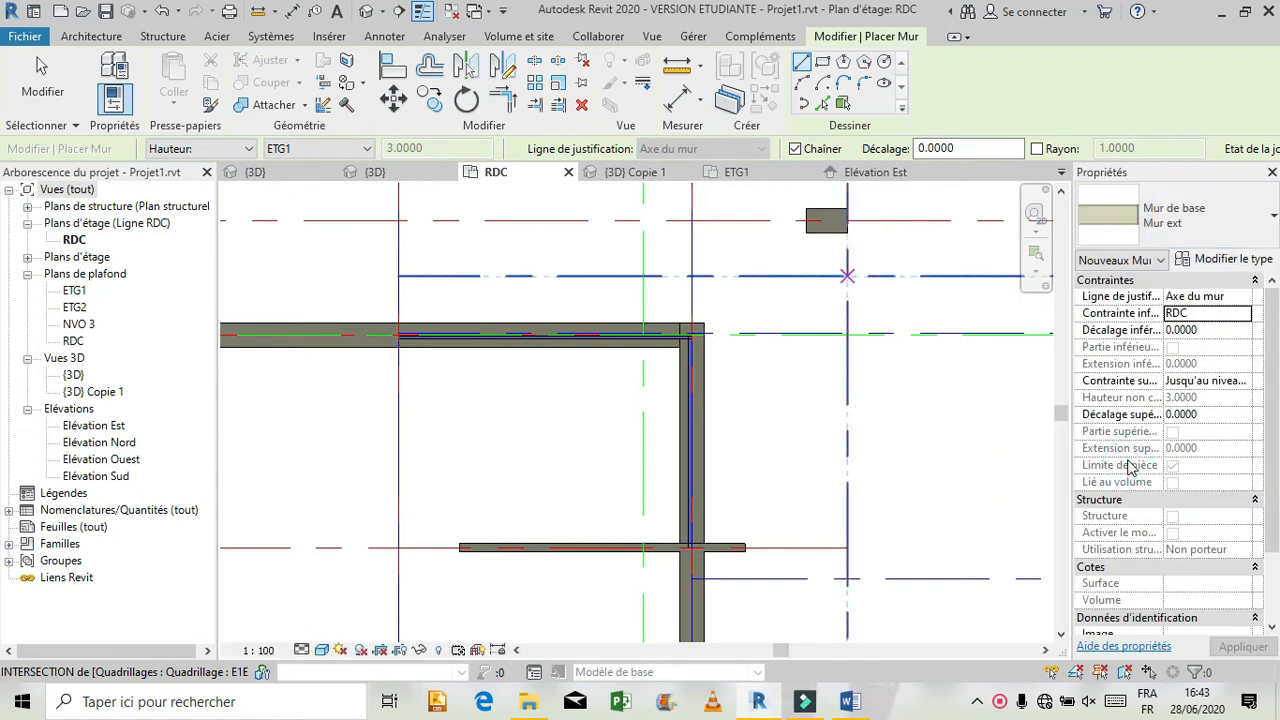
{"action": "left_click", "coordinate": [1236, 414]}
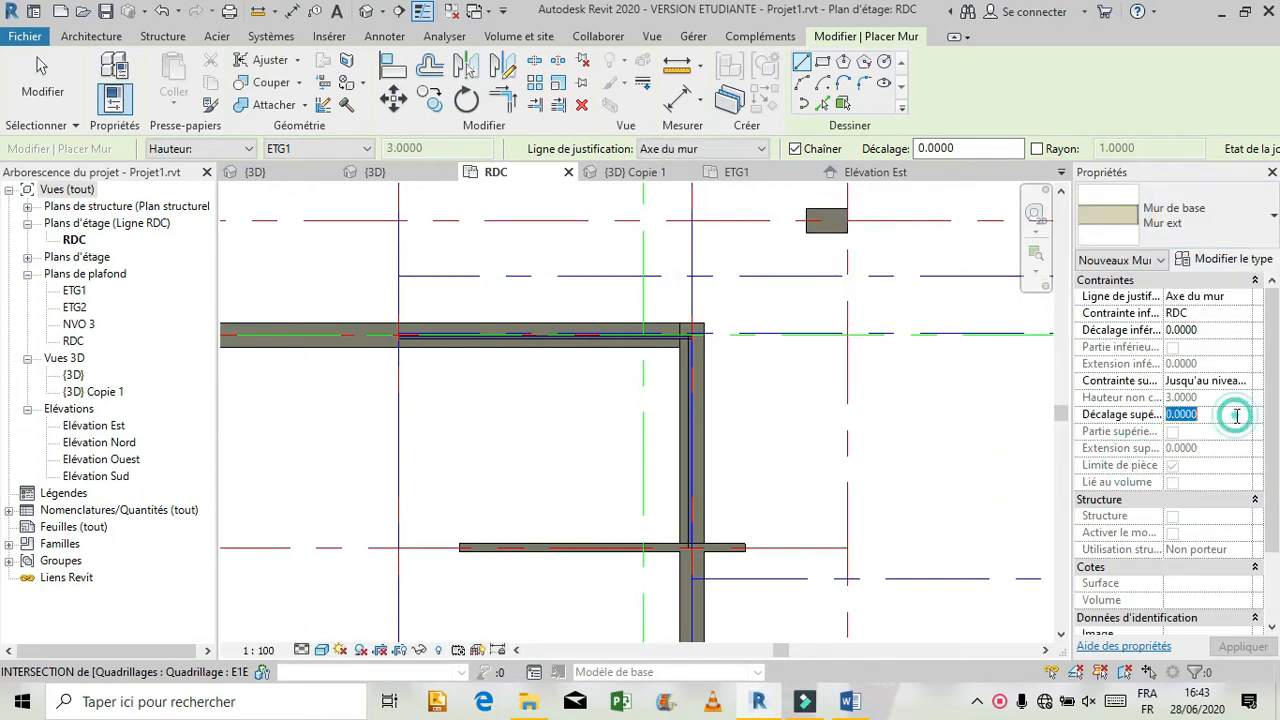
{"action": "type", "text": "-0."}
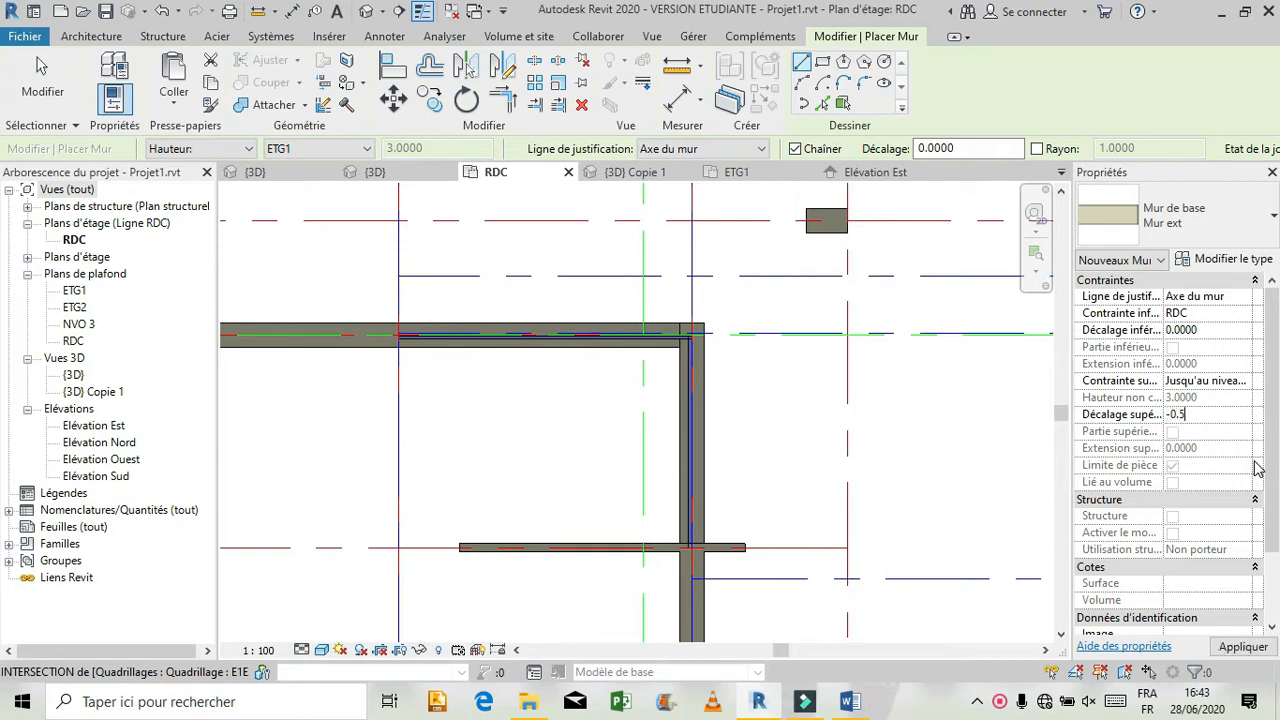
{"action": "type", "text": "5"}
{"action": "left_click", "coordinate": [1247, 647]}
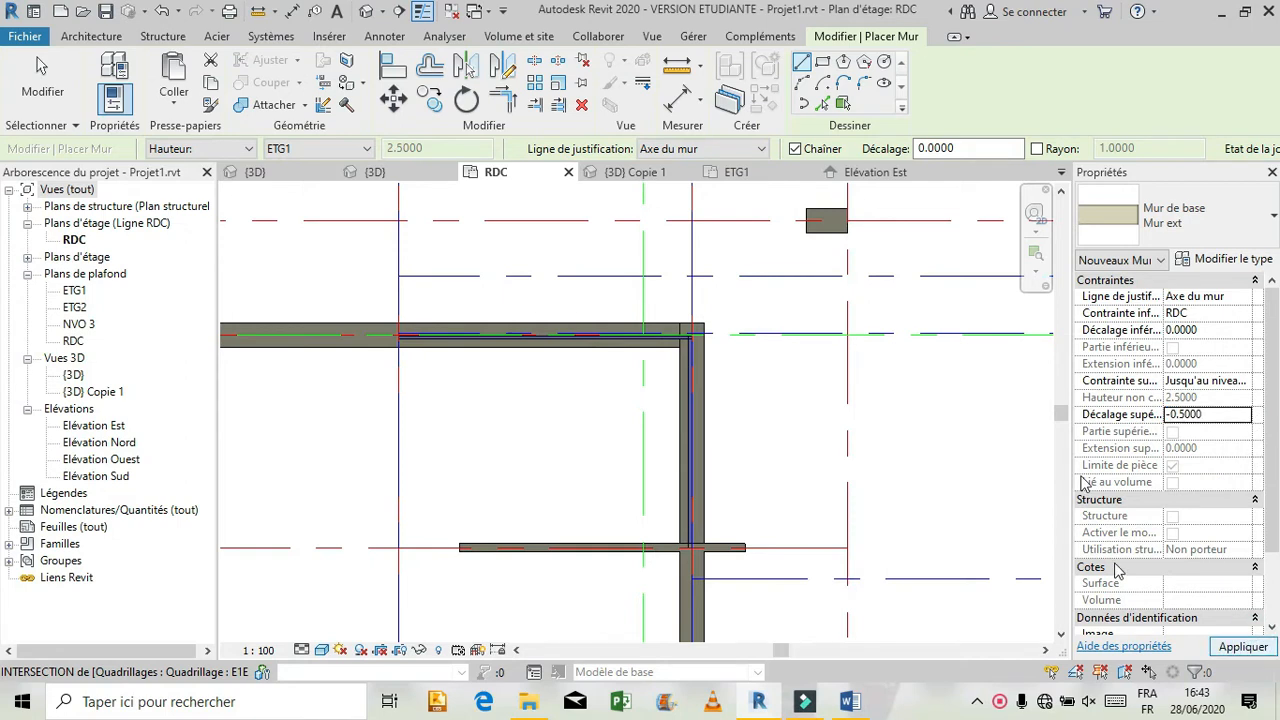
{"action": "left_click", "coordinate": [847, 276]}
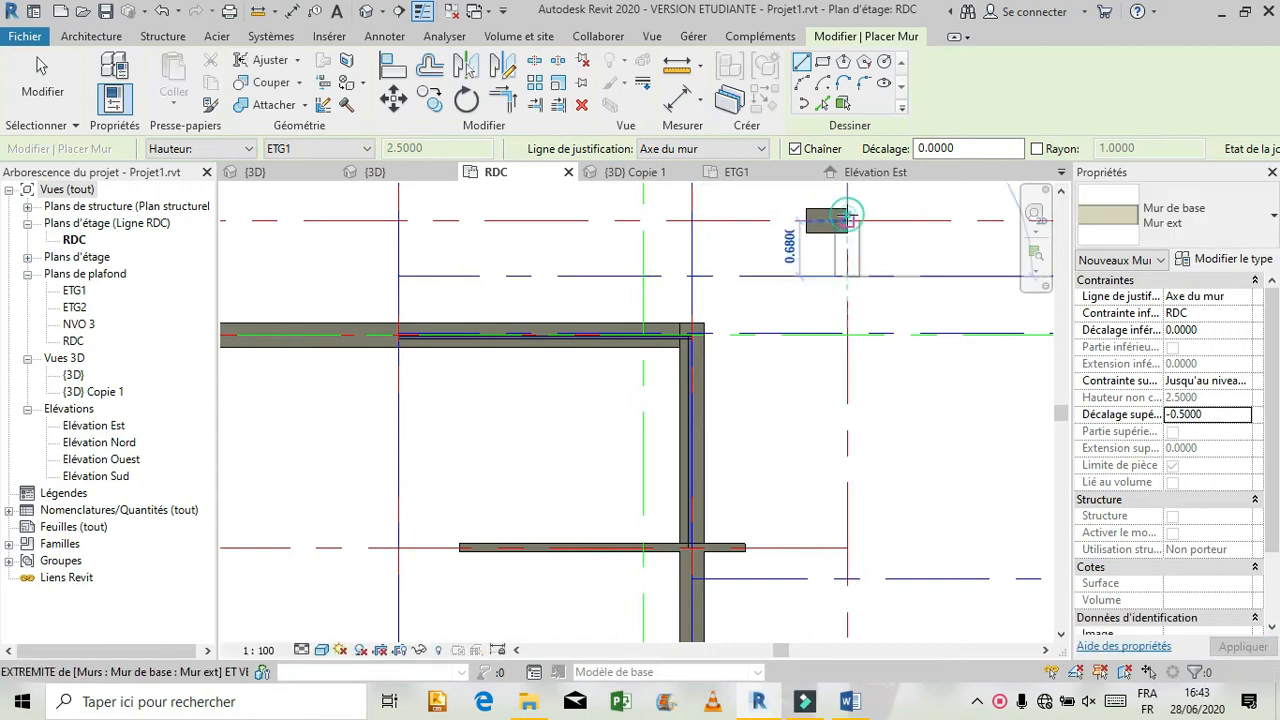
{"action": "left_click", "coordinate": [848, 215]}
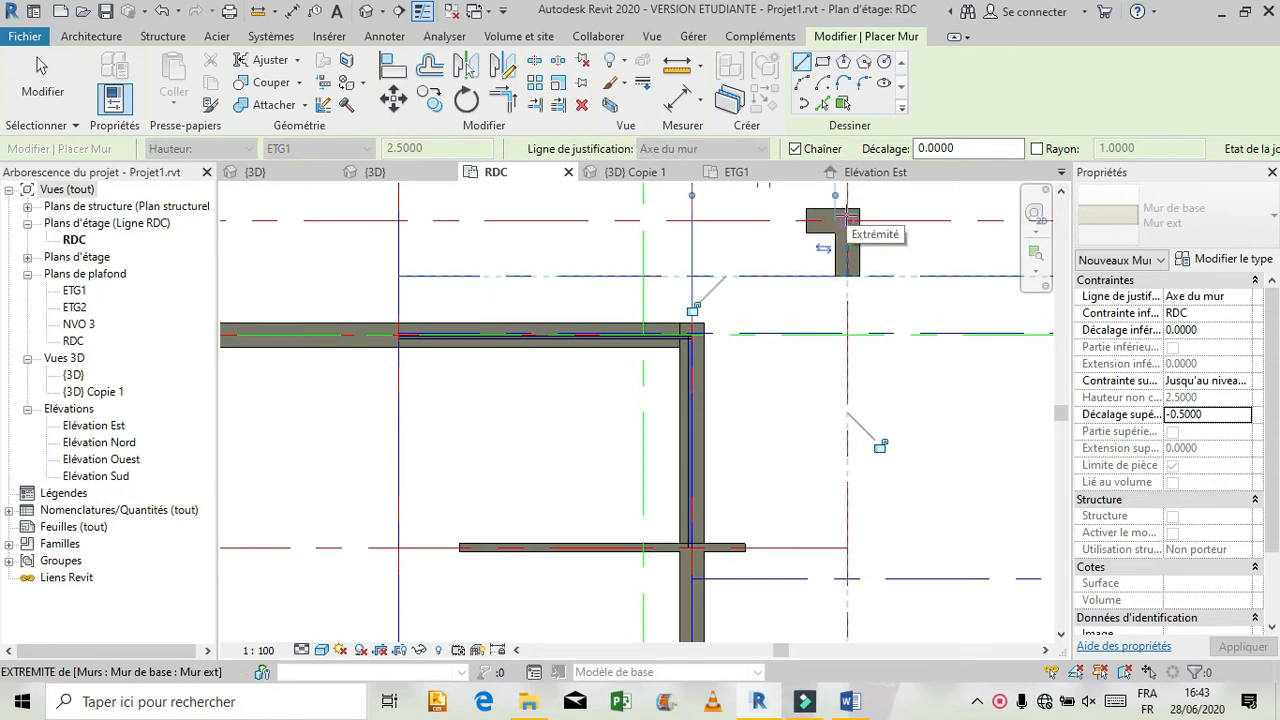
{"action": "key", "text": "Escape"}
{"action": "key", "text": "Escape"}
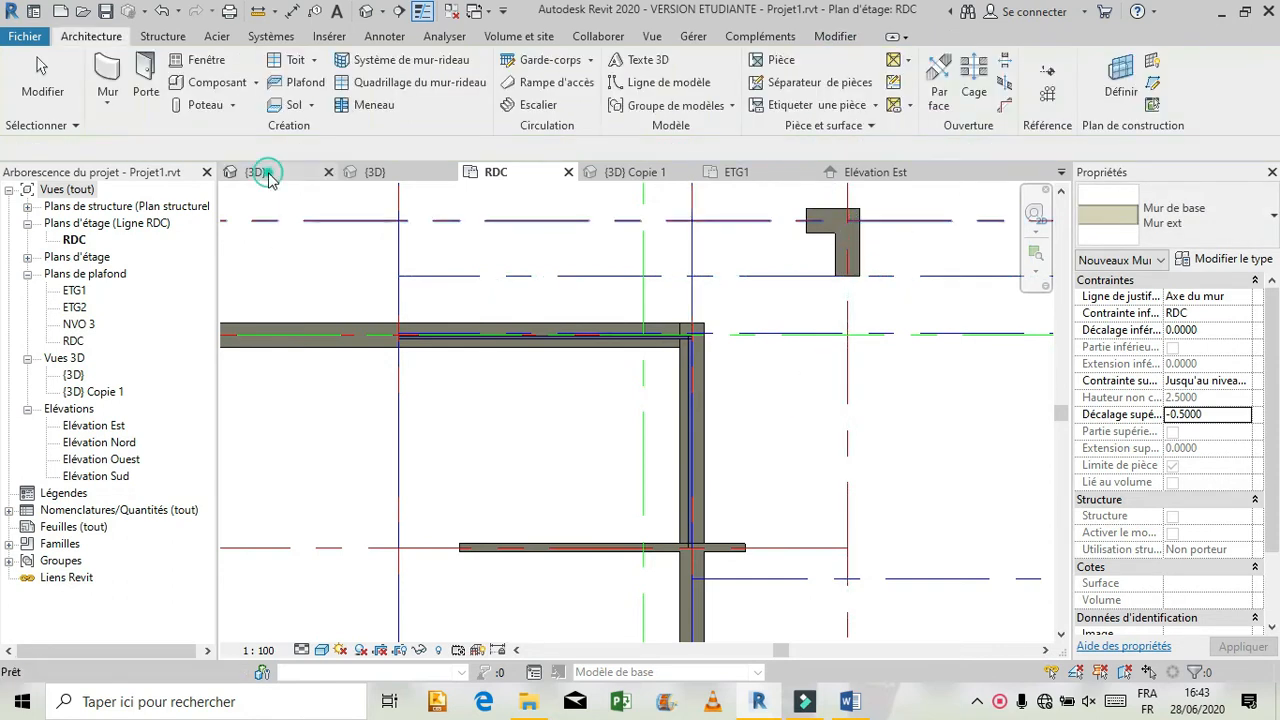
{"action": "left_click", "coordinate": [258, 172]}
{"action": "left_click", "coordinate": [420, 538]}
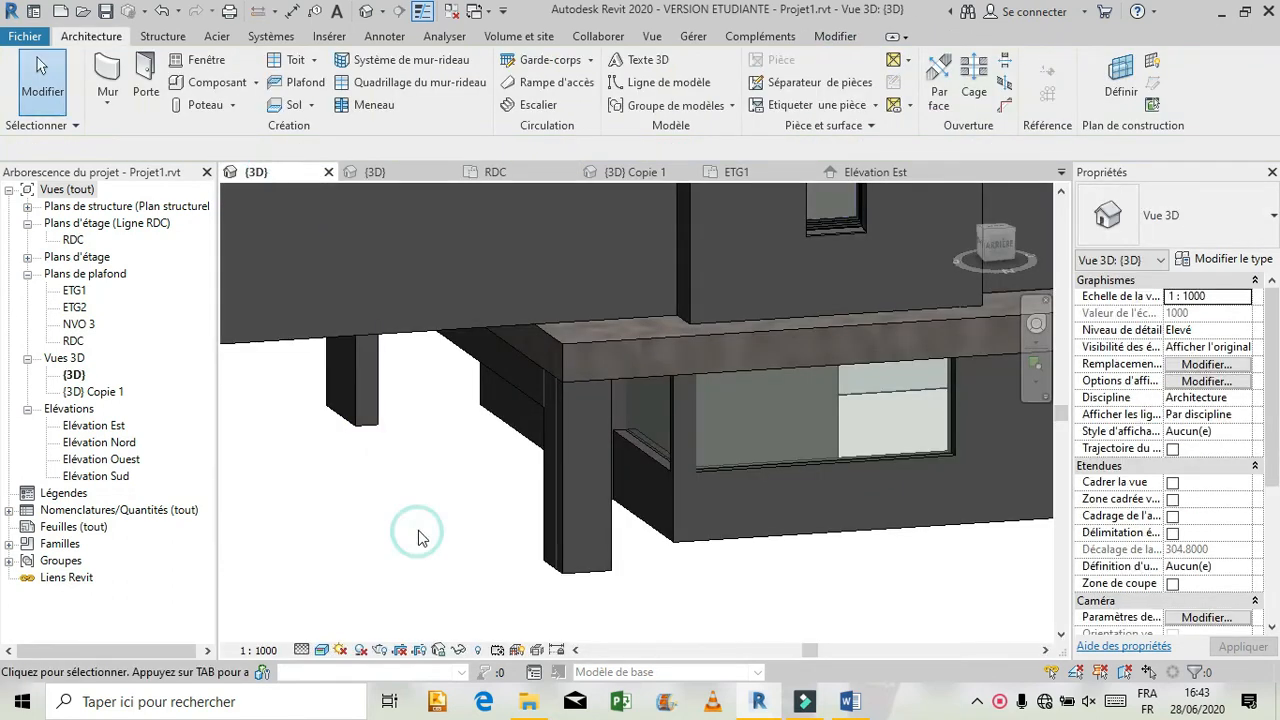
{"action": "scroll", "coordinate": [300, 588], "scroll_direction": "down", "scroll_amount": 2}
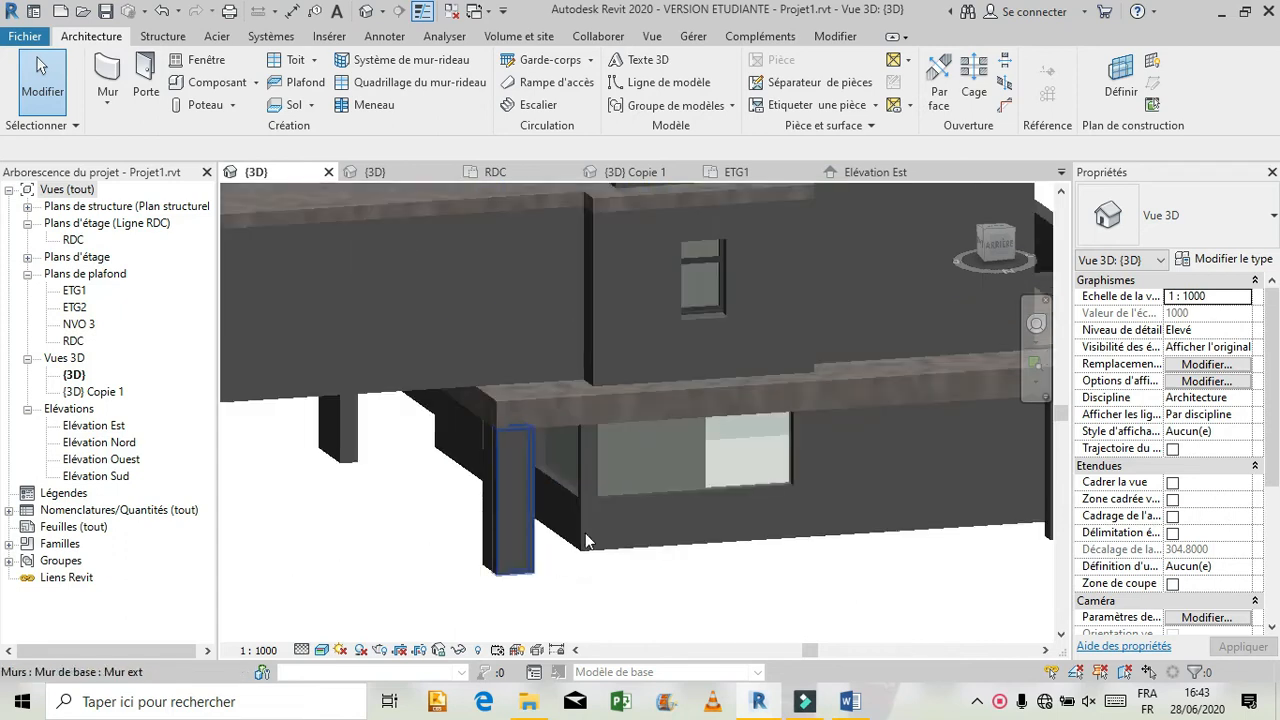
Set the base offset of the two MR 1 curtain walls at the rear corner to 0 and their top offset to -0.5.
{"action": "left_click", "coordinate": [609, 490]}
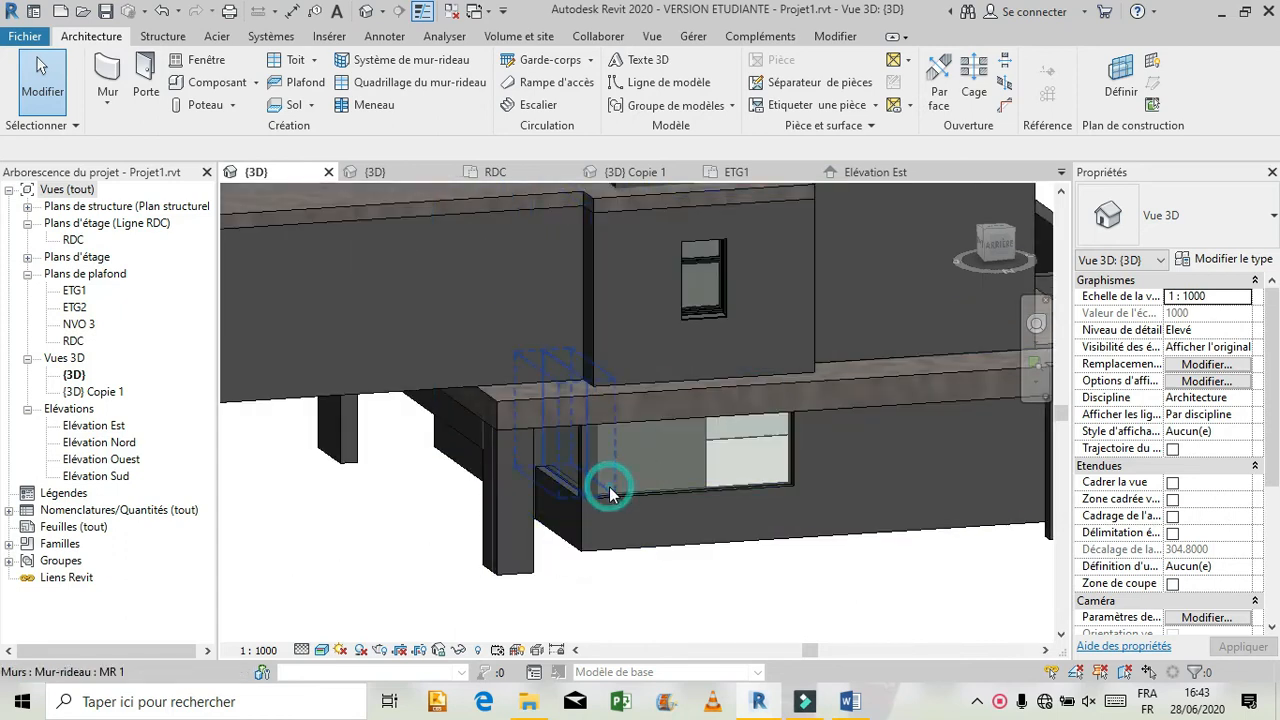
{"action": "left_click_drag", "start_coordinate": [609, 484], "coordinate": [800, 478]}
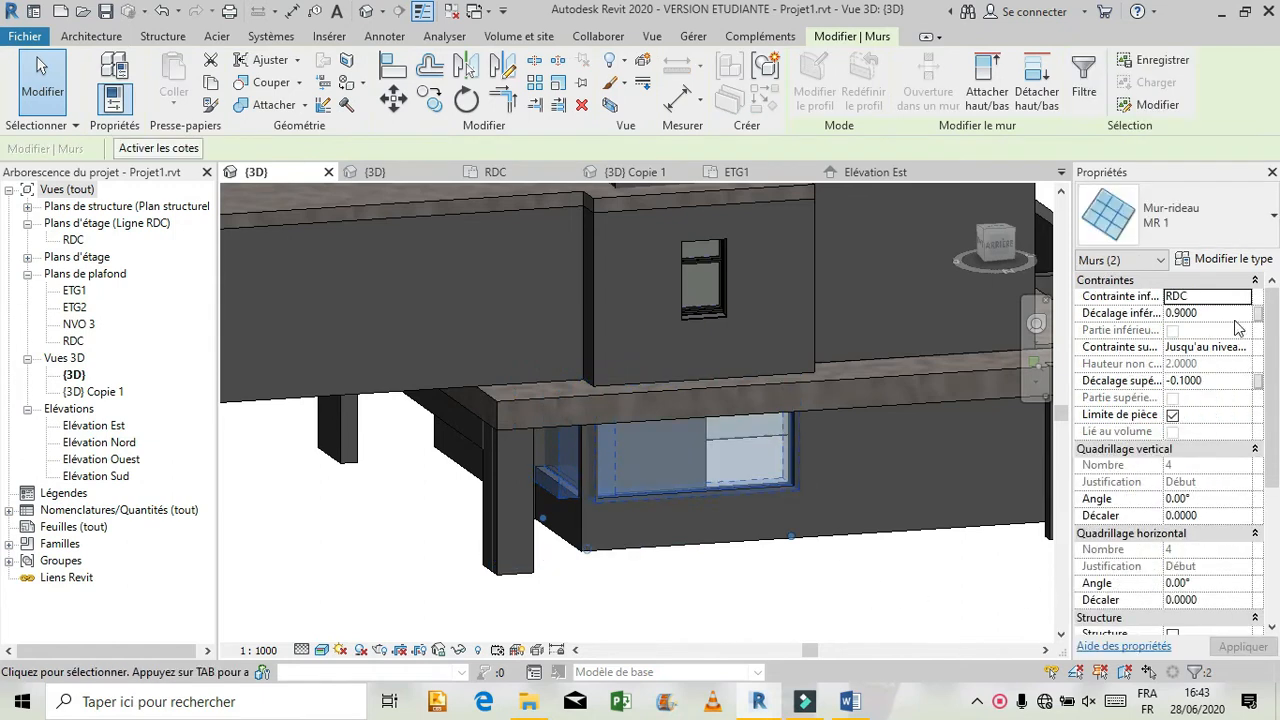
{"action": "left_click", "coordinate": [1235, 317]}
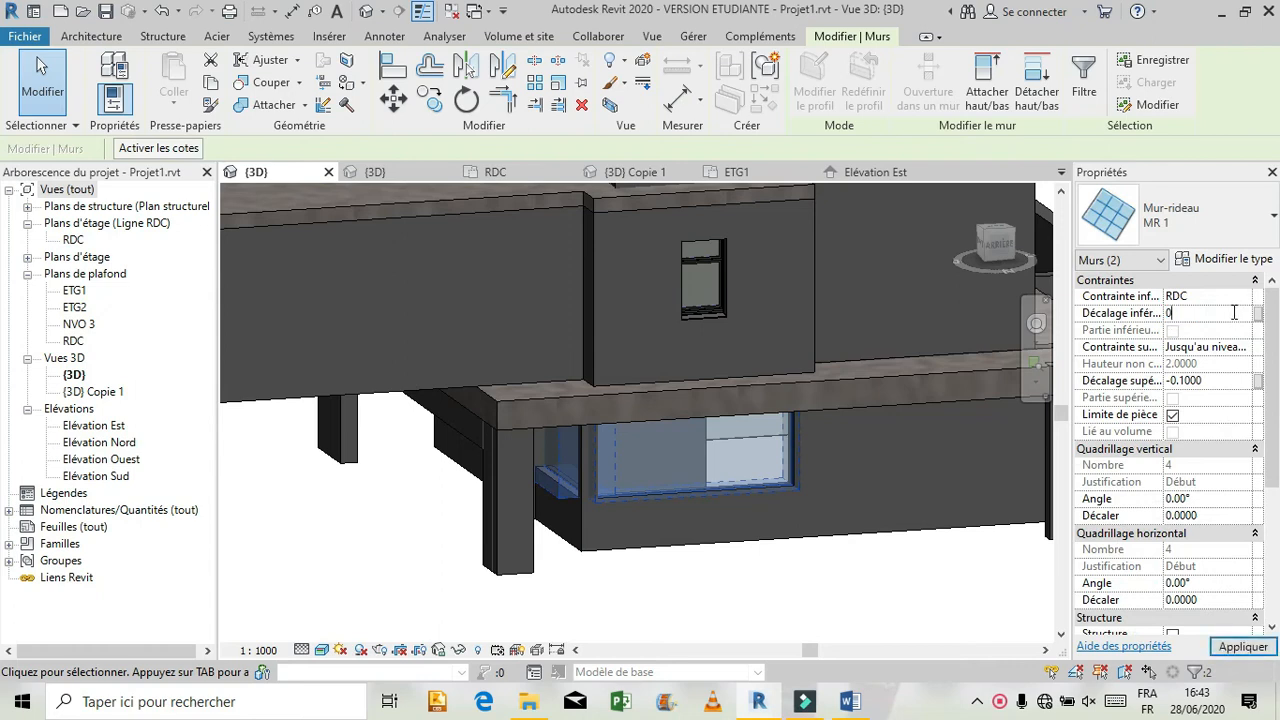
{"action": "left_click", "coordinate": [1215, 380]}
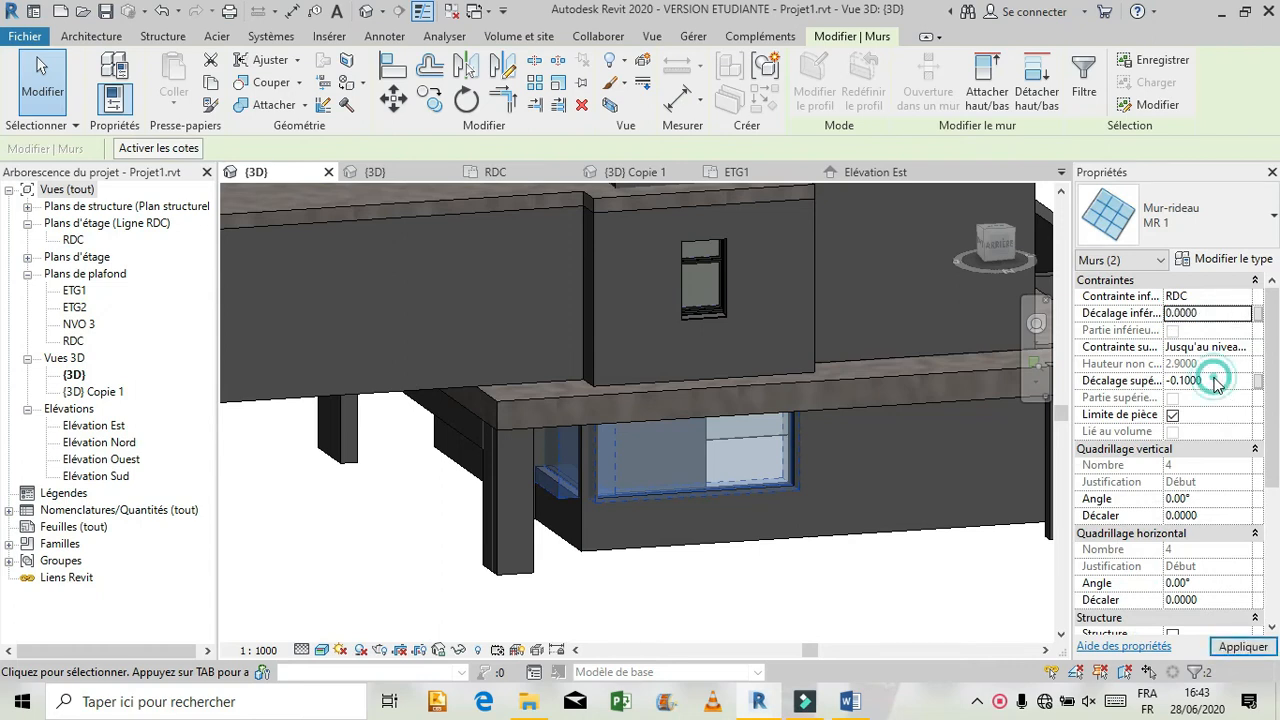
{"action": "type", "text": "0.5"}
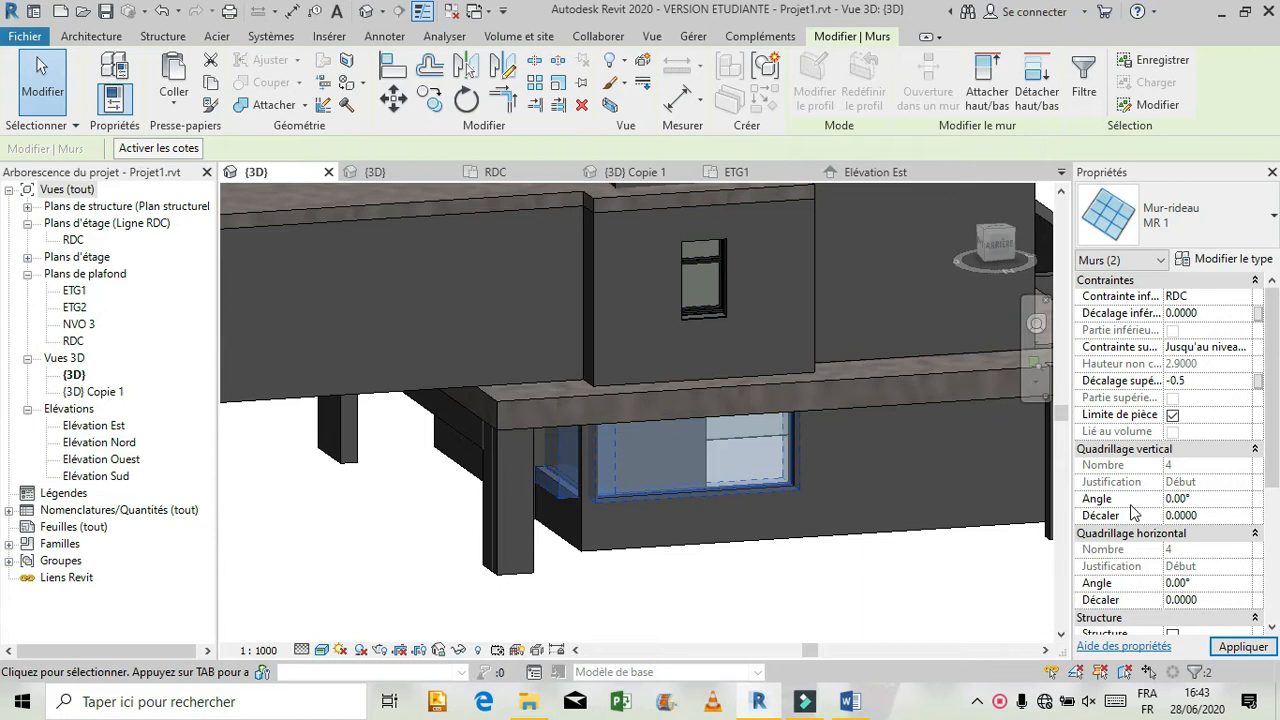
{"action": "left_click", "coordinate": [1243, 645]}
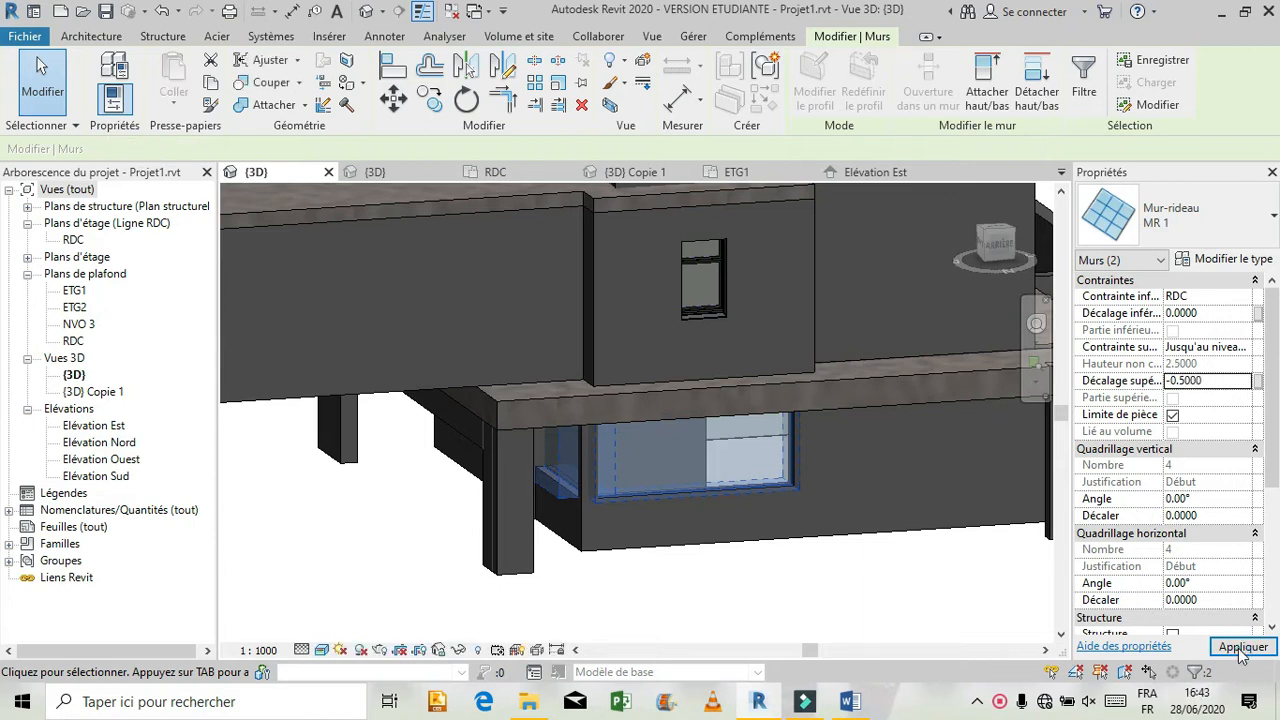
{"action": "left_click", "coordinate": [924, 626]}
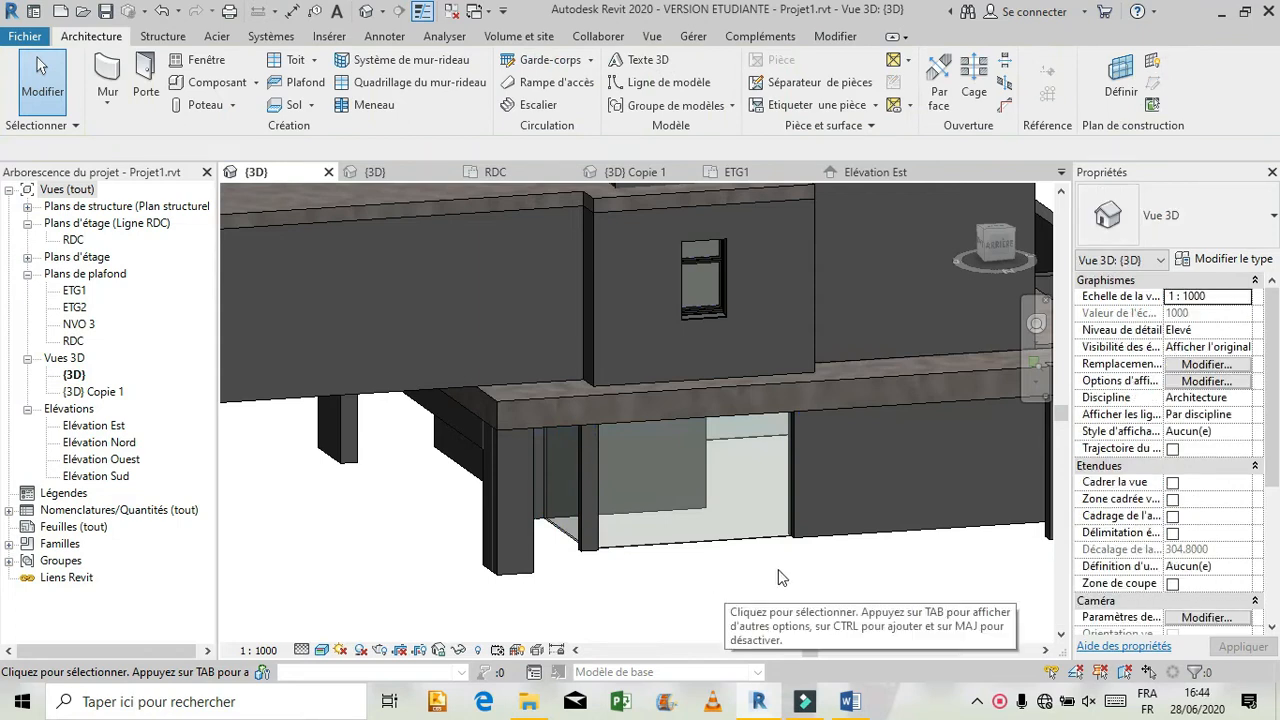
Orbit the project model to examine the ground-floor curtain walls along the front façade.
{"action": "scroll", "coordinate": [812, 571], "scroll_direction": "down", "scroll_amount": 5}
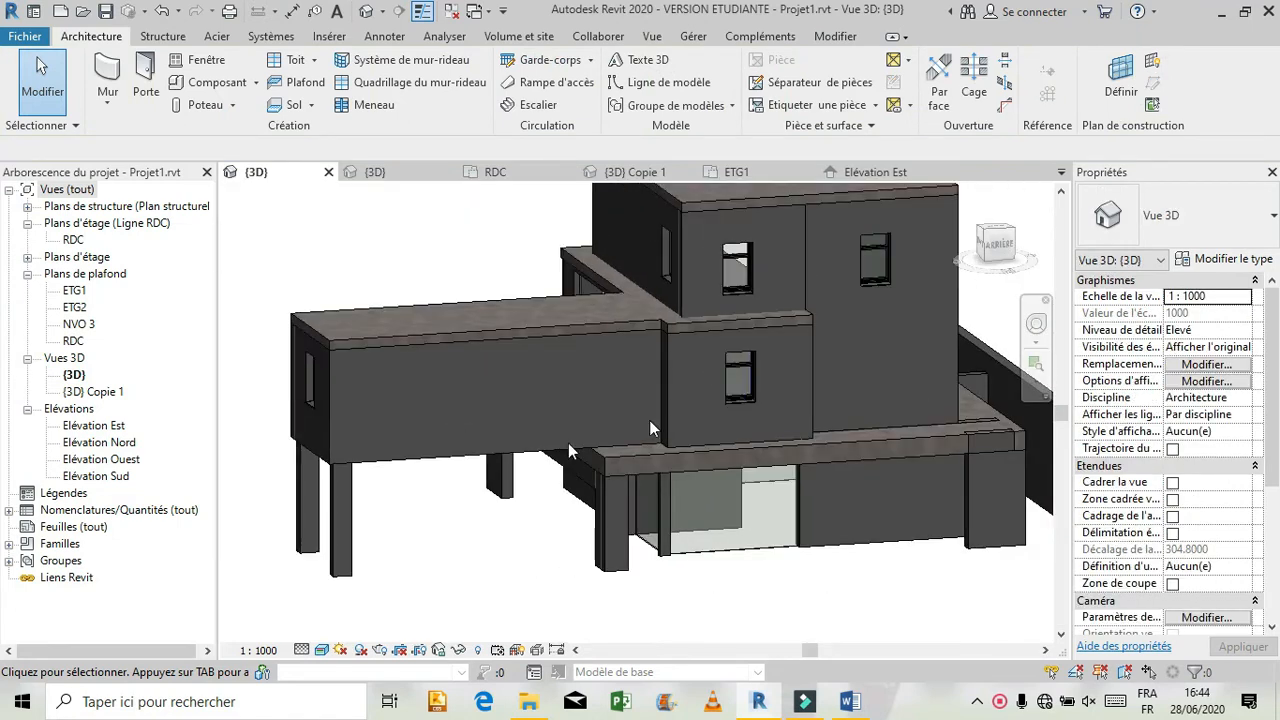
{"action": "left_click", "coordinate": [1036, 323]}
{"action": "left_click_drag", "start_coordinate": [510, 368], "coordinate": [830, 360]}
{"action": "left_click_drag", "start_coordinate": [575, 525], "coordinate": [686, 366]}
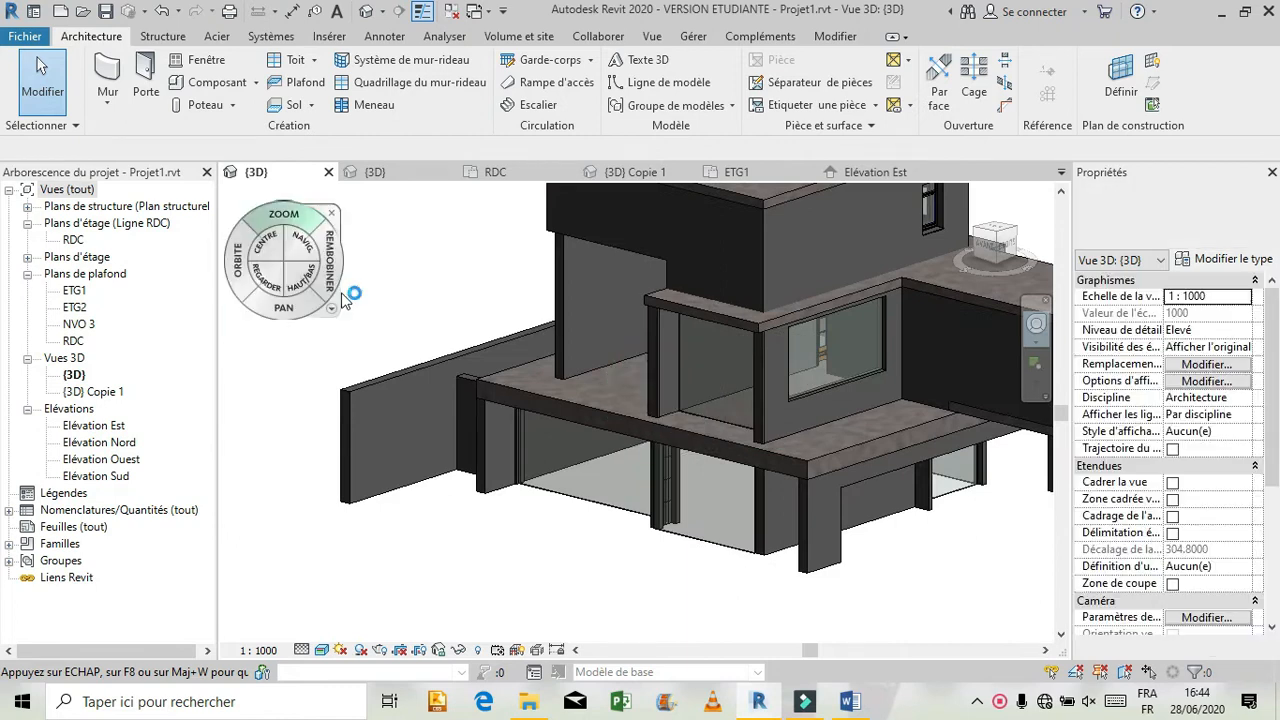
{"action": "left_click", "coordinate": [340, 217]}
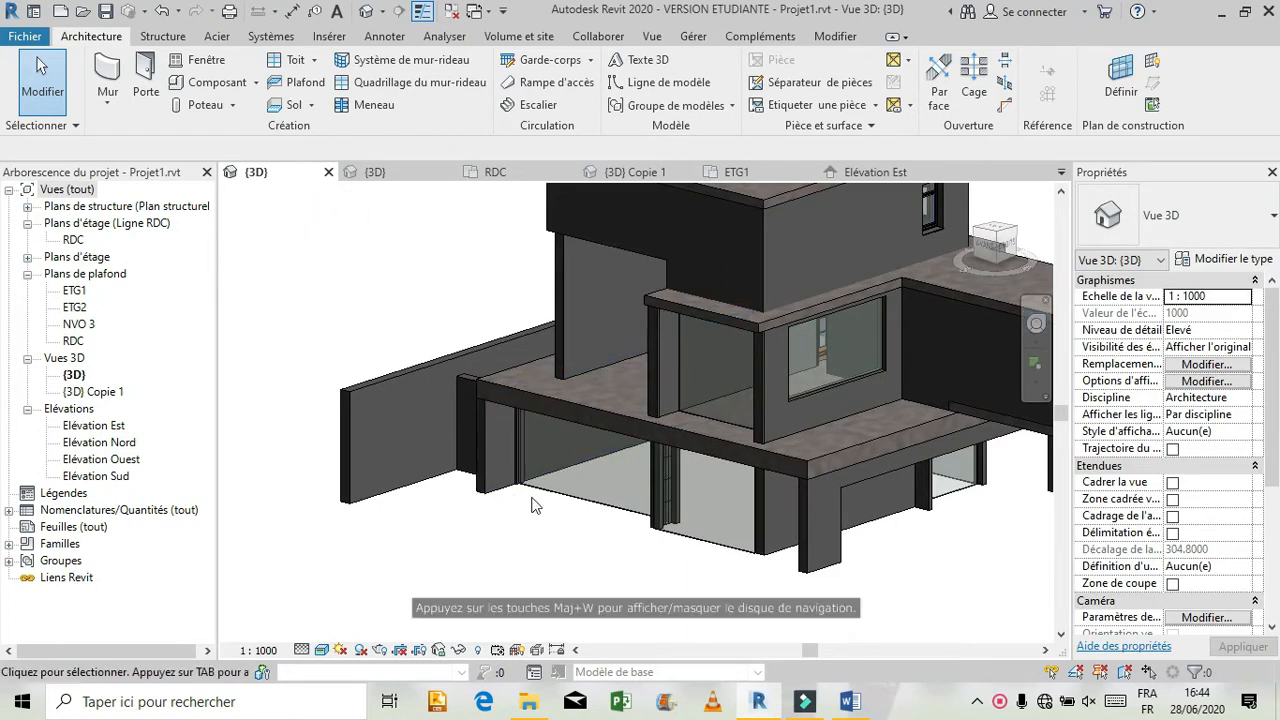
{"action": "scroll", "coordinate": [538, 511], "scroll_direction": "up", "scroll_amount": 2}
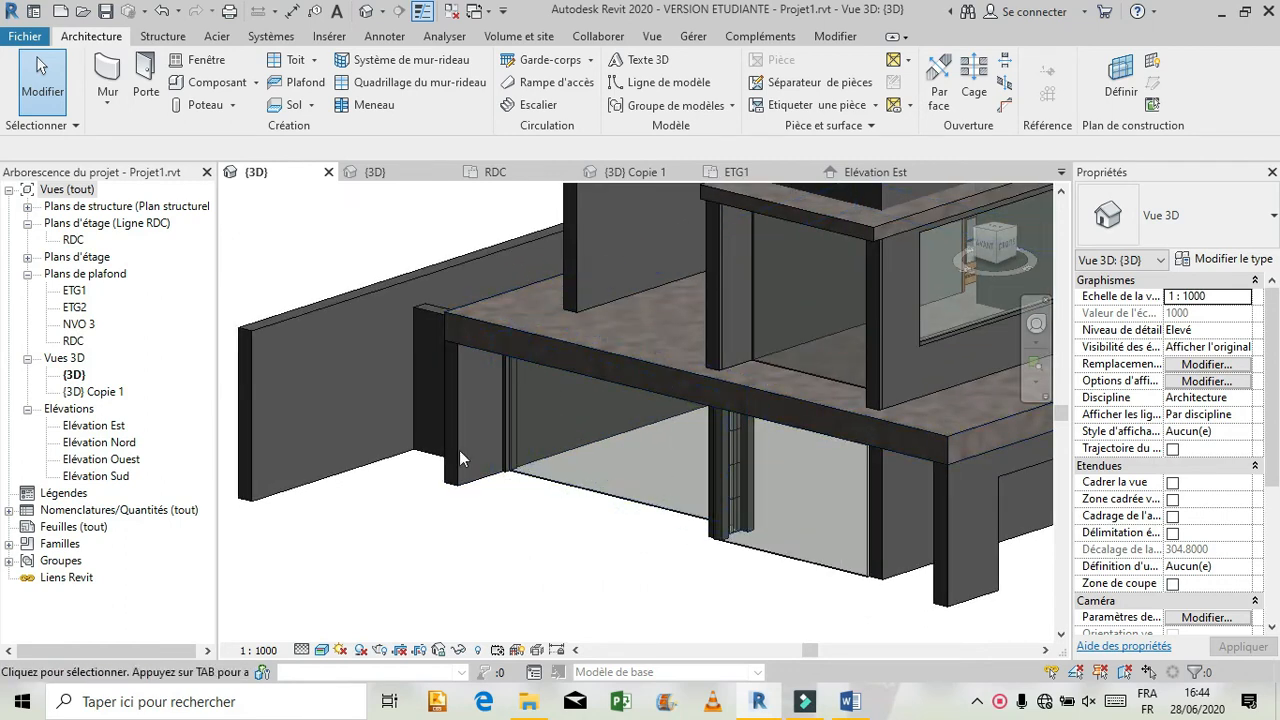
Show the reference model's 3D view from the front, framed on the façade, with the Ombré visual style.
{"action": "left_click", "coordinate": [386, 173]}
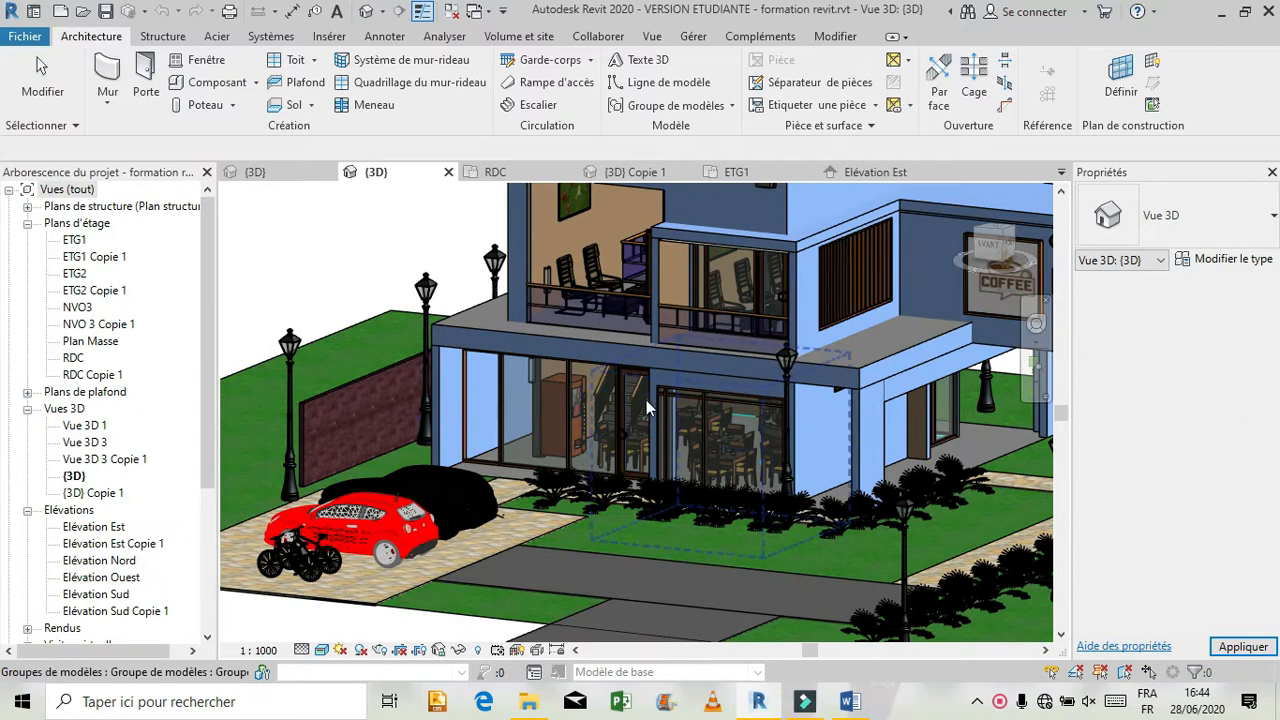
{"action": "left_click", "coordinate": [988, 248]}
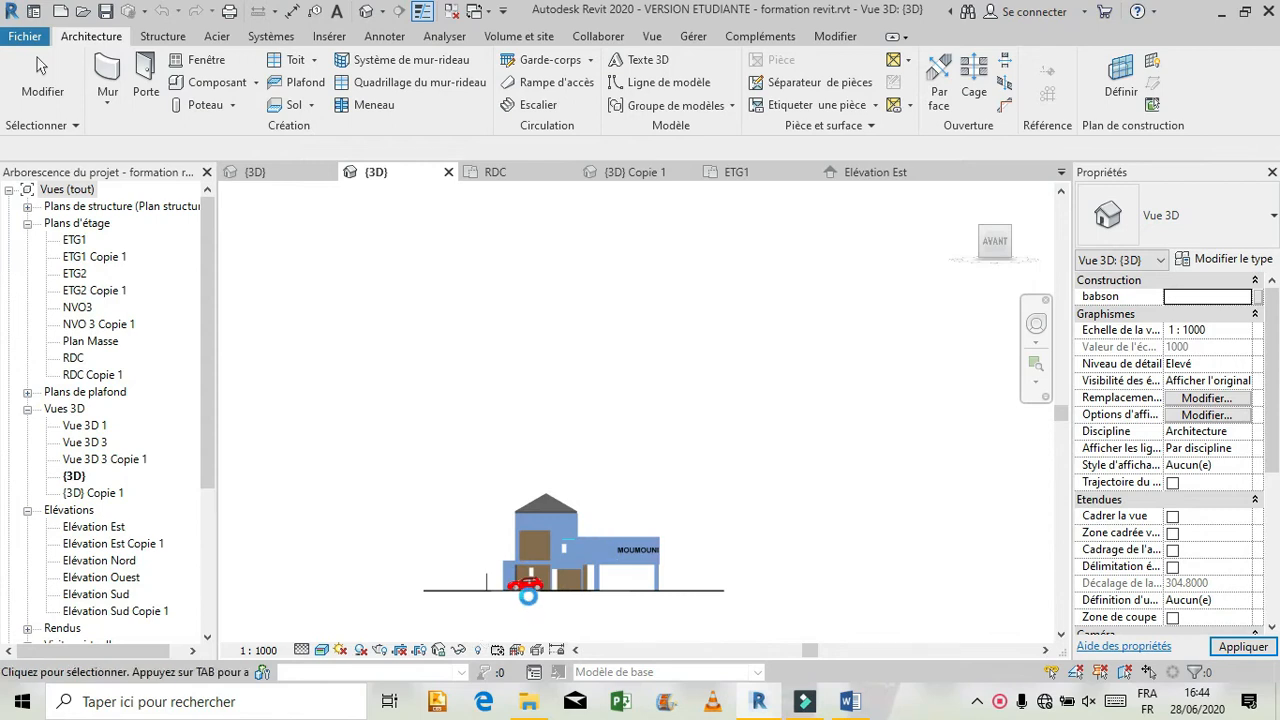
{"action": "scroll", "coordinate": [528, 604], "scroll_direction": "up", "scroll_amount": 3}
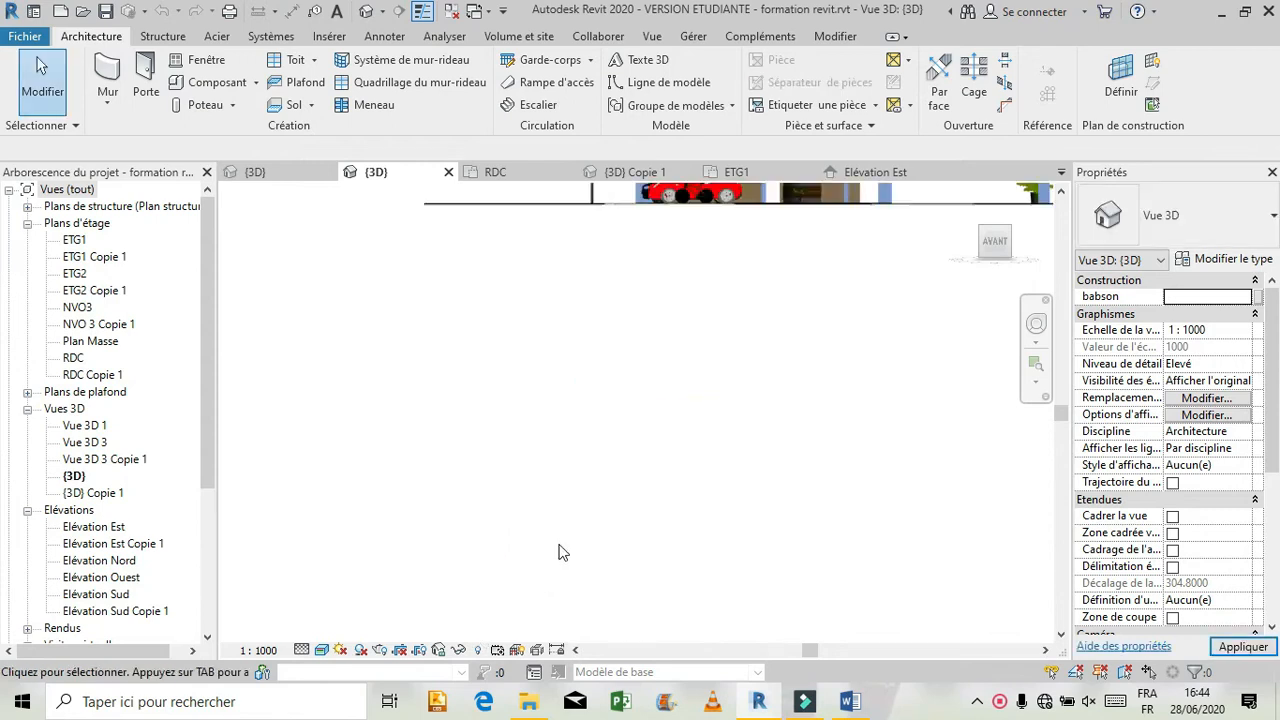
{"action": "scroll", "coordinate": [560, 553], "scroll_direction": "down", "scroll_amount": 2}
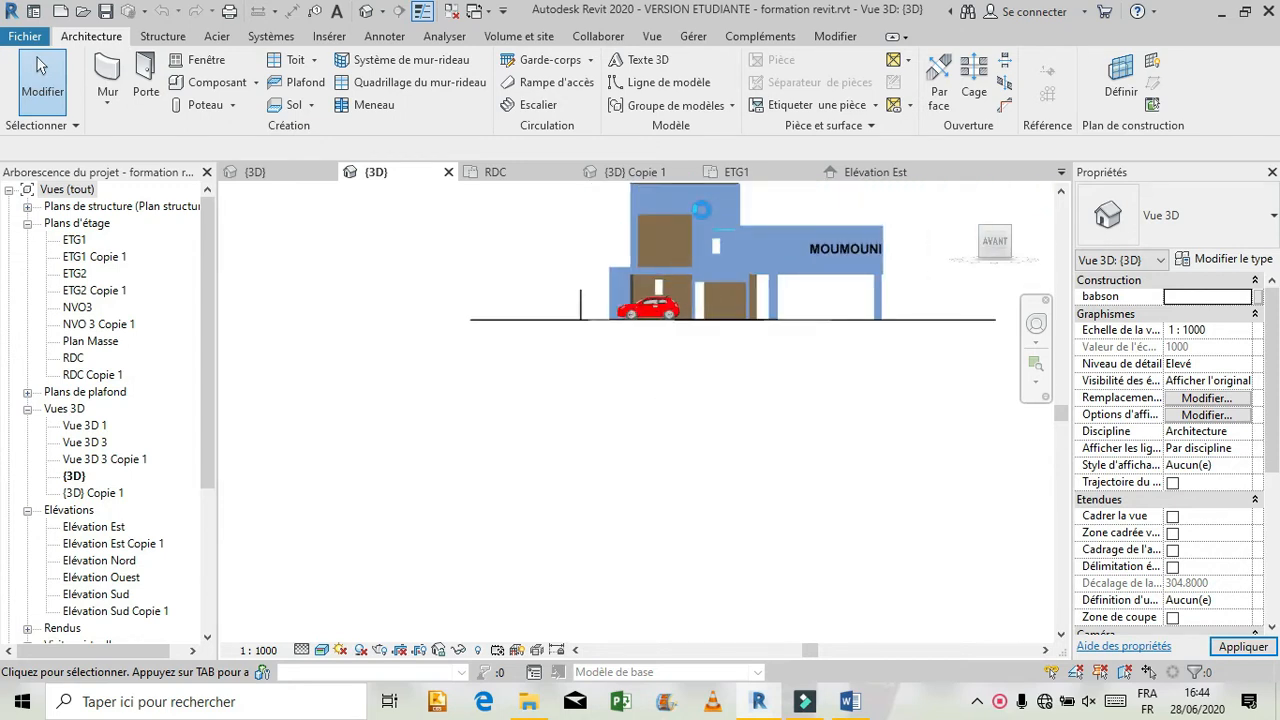
{"action": "scroll", "coordinate": [702, 207], "scroll_direction": "up", "scroll_amount": 3}
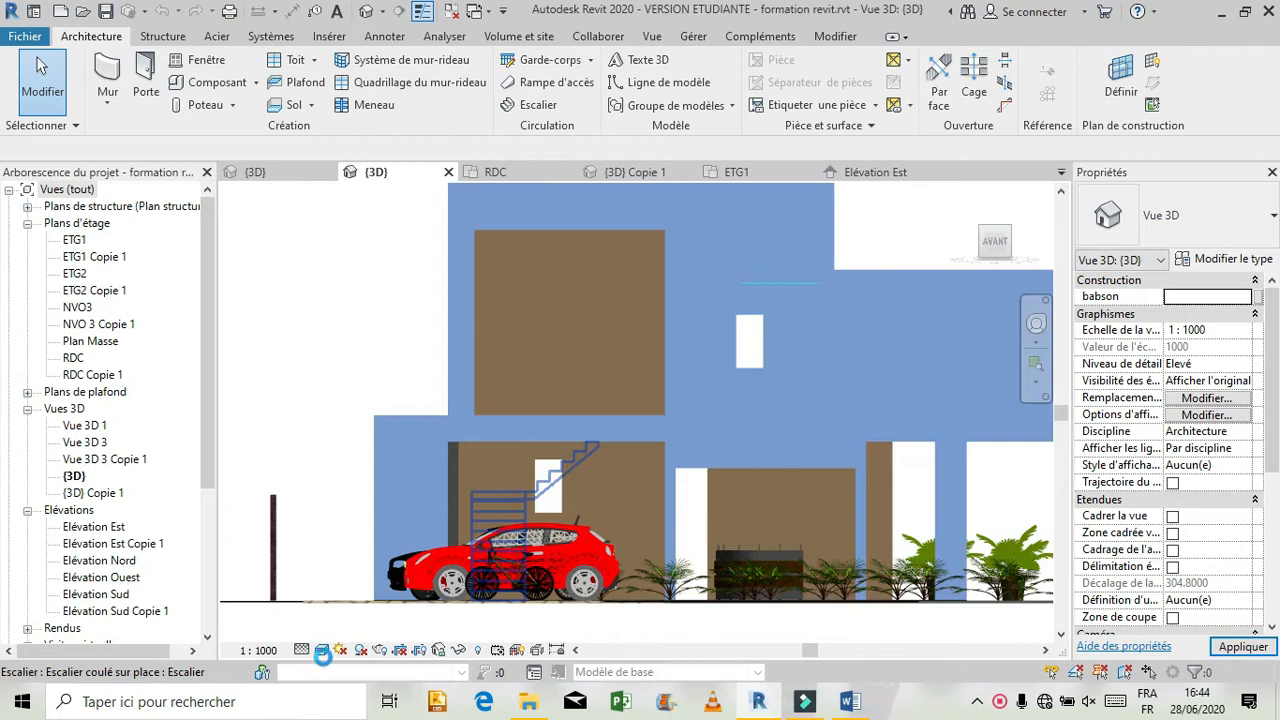
{"action": "left_click", "coordinate": [322, 650]}
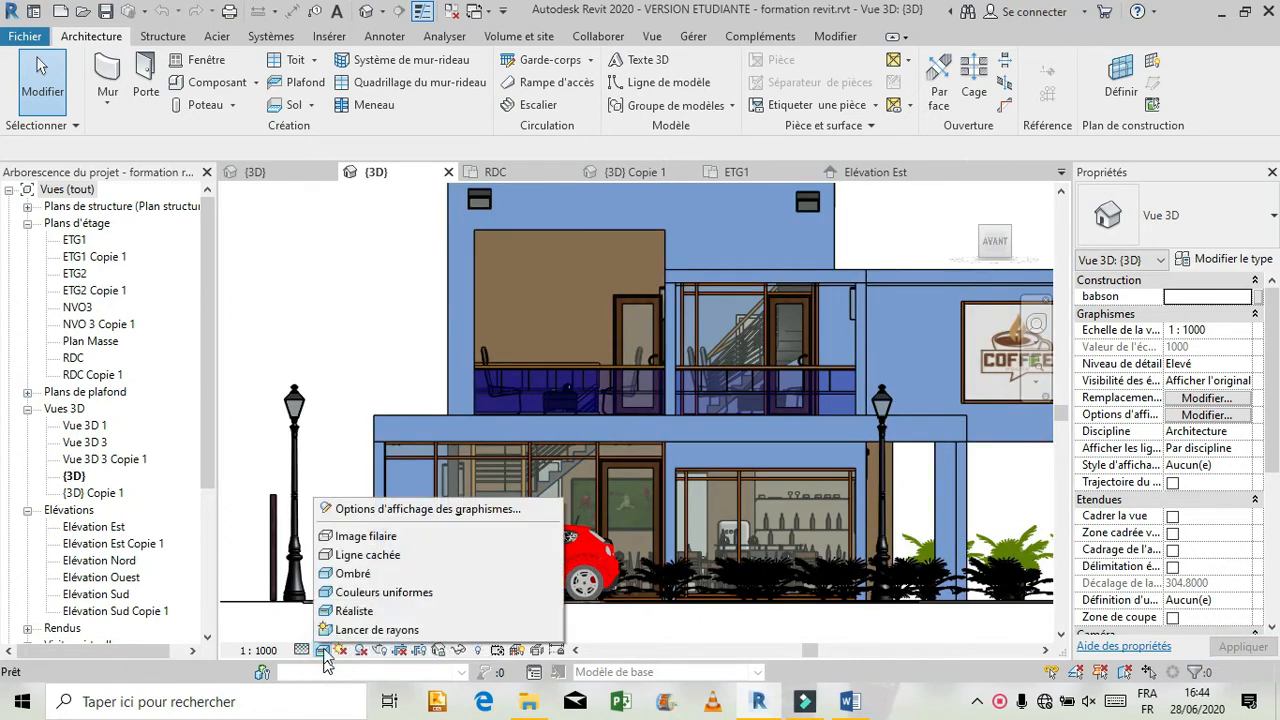
{"action": "left_click", "coordinate": [372, 578]}
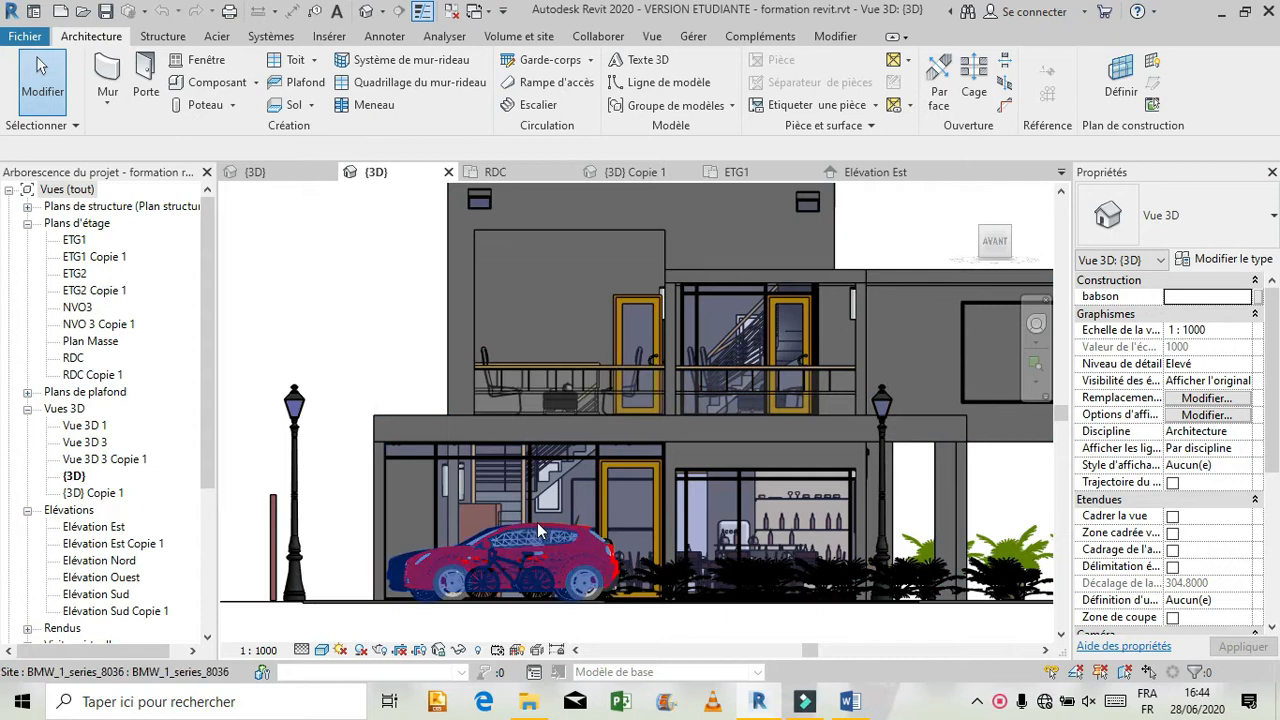
Check the spacing of the horizontal and vertical grid lines beside the ground-floor door in the reference model.
{"action": "scroll", "coordinate": [537, 522], "scroll_direction": "up", "scroll_amount": 2}
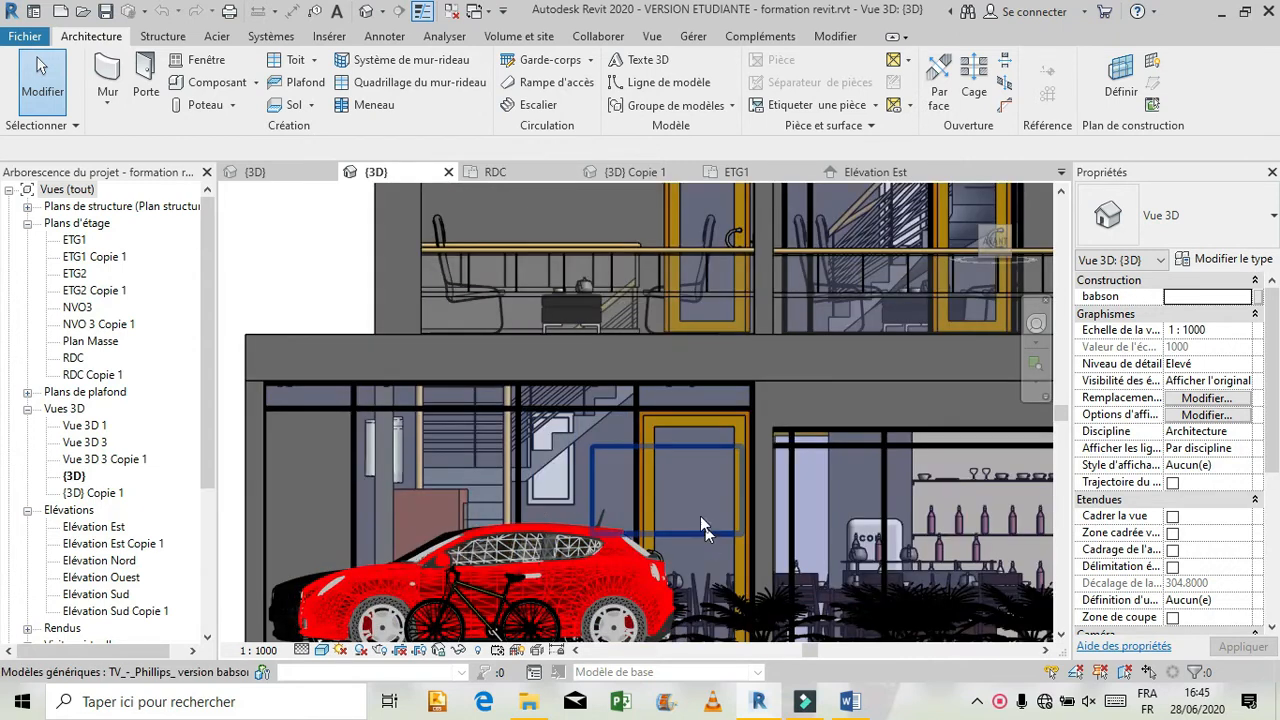
{"action": "left_click", "coordinate": [620, 409]}
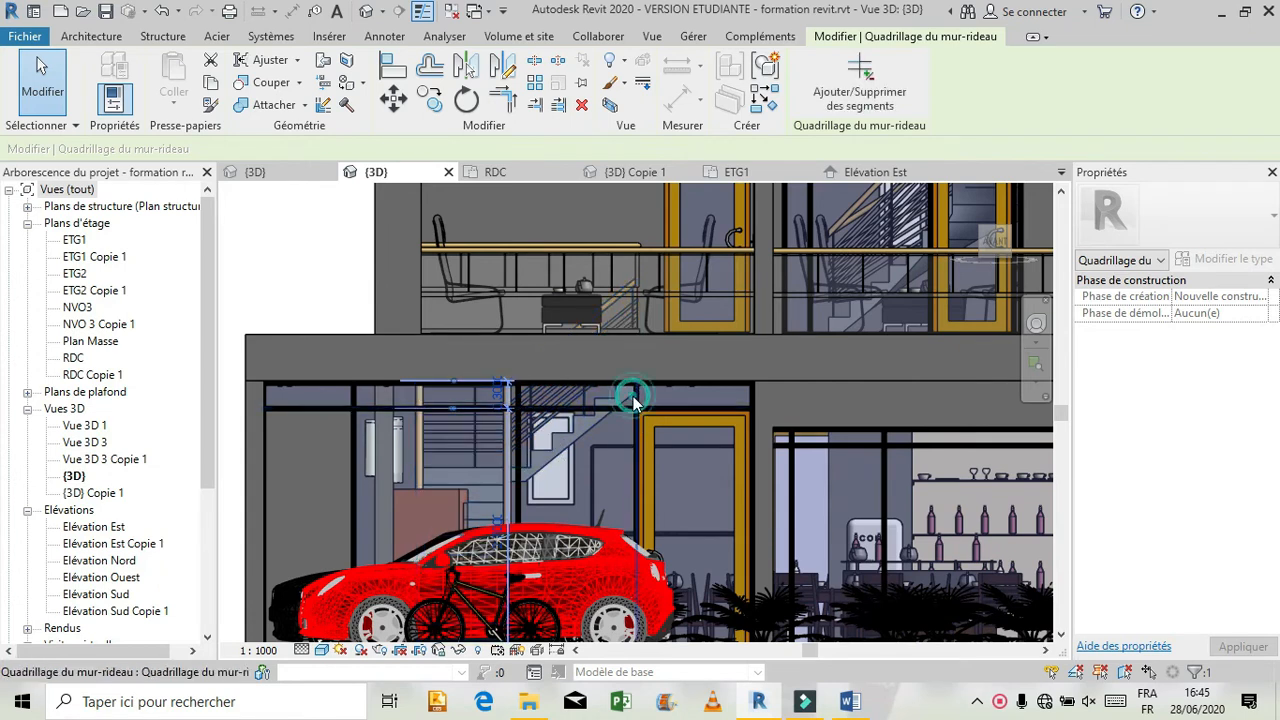
{"action": "left_click", "coordinate": [630, 420]}
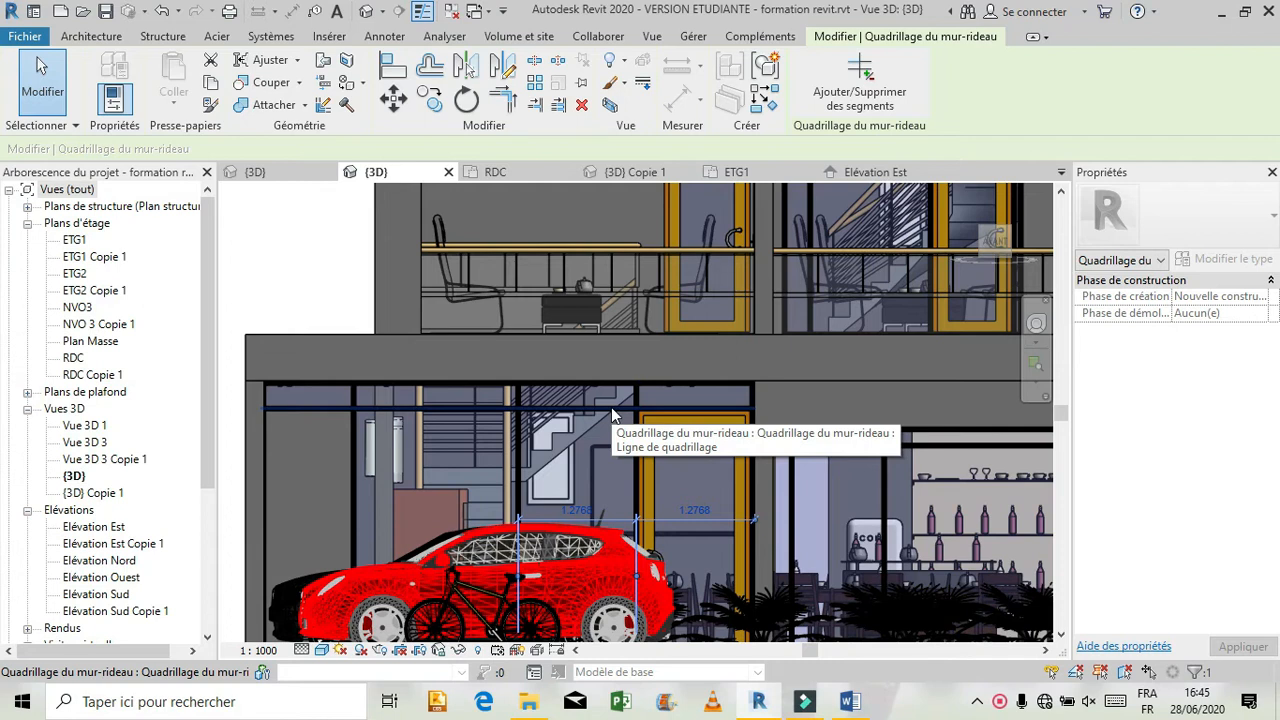
In the project's front view, place a vertical grid line 4.00 m along the left ground-floor curtain wall, discarding the misplaced horizontal line on its edge.
{"action": "left_click", "coordinate": [265, 172]}
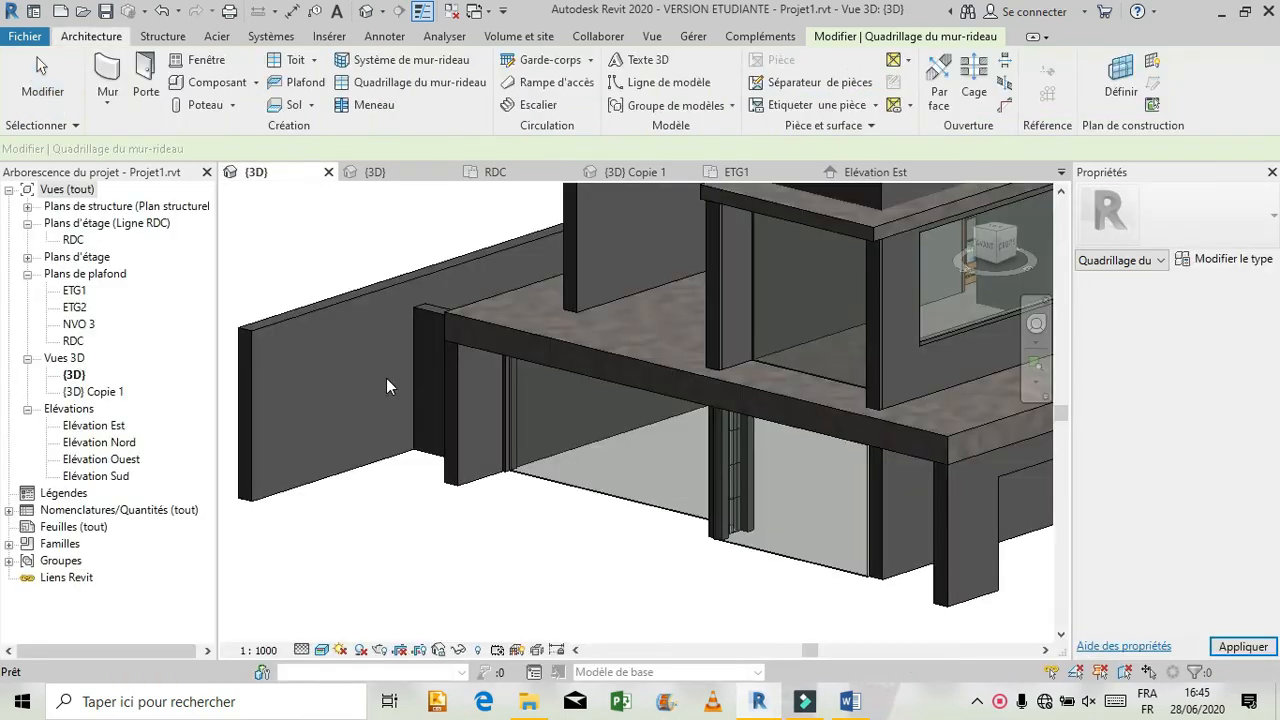
{"action": "left_click", "coordinate": [990, 247]}
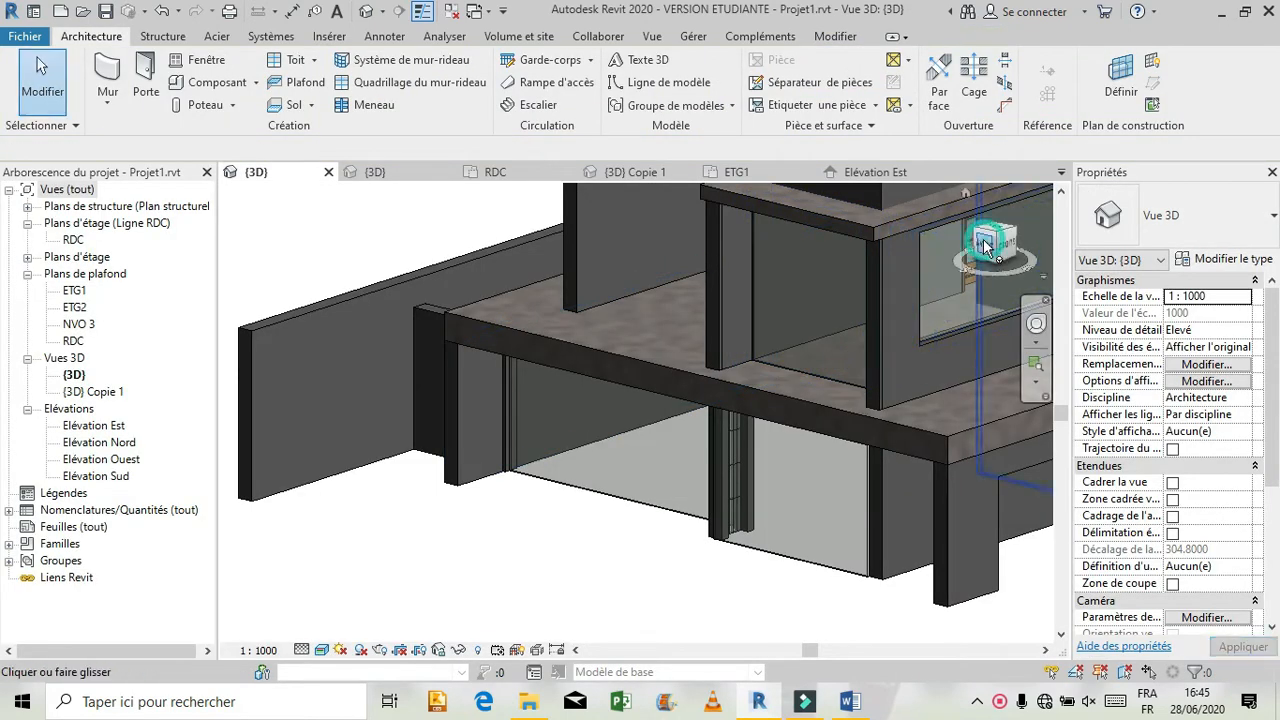
{"action": "scroll", "coordinate": [545, 444], "scroll_direction": "up", "scroll_amount": 4}
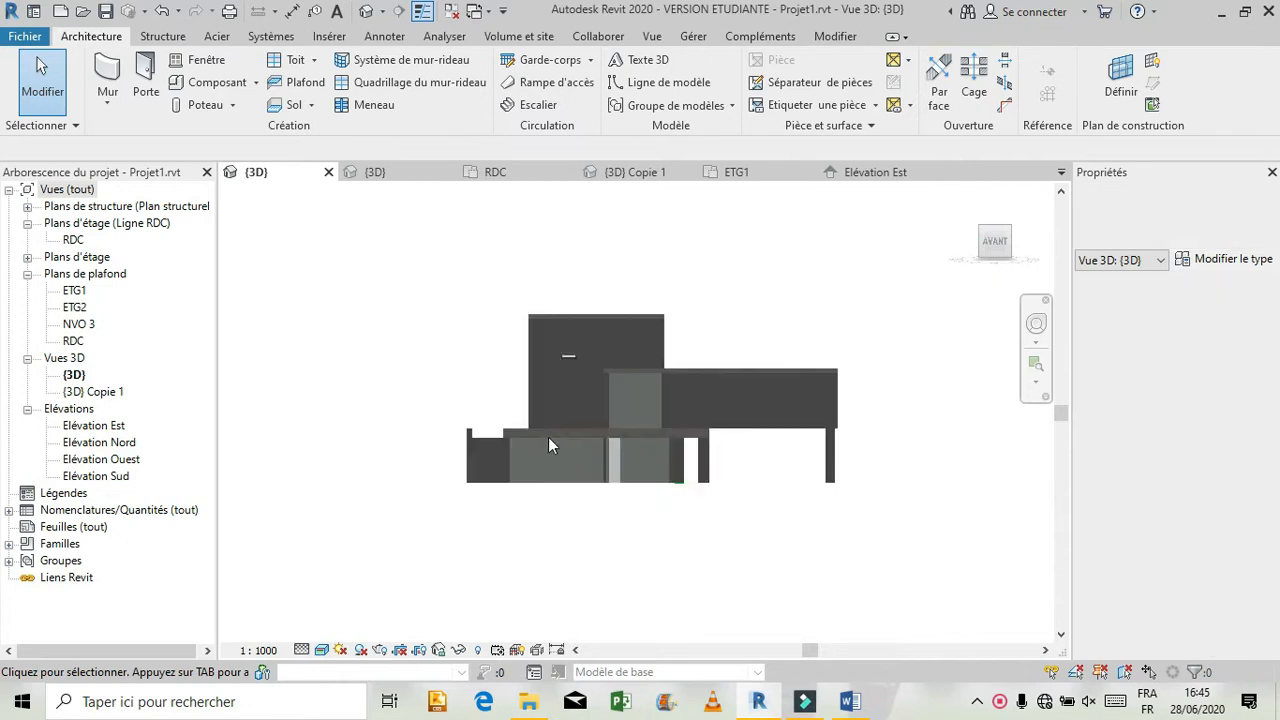
{"action": "scroll", "coordinate": [680, 432], "scroll_direction": "up", "scroll_amount": 3}
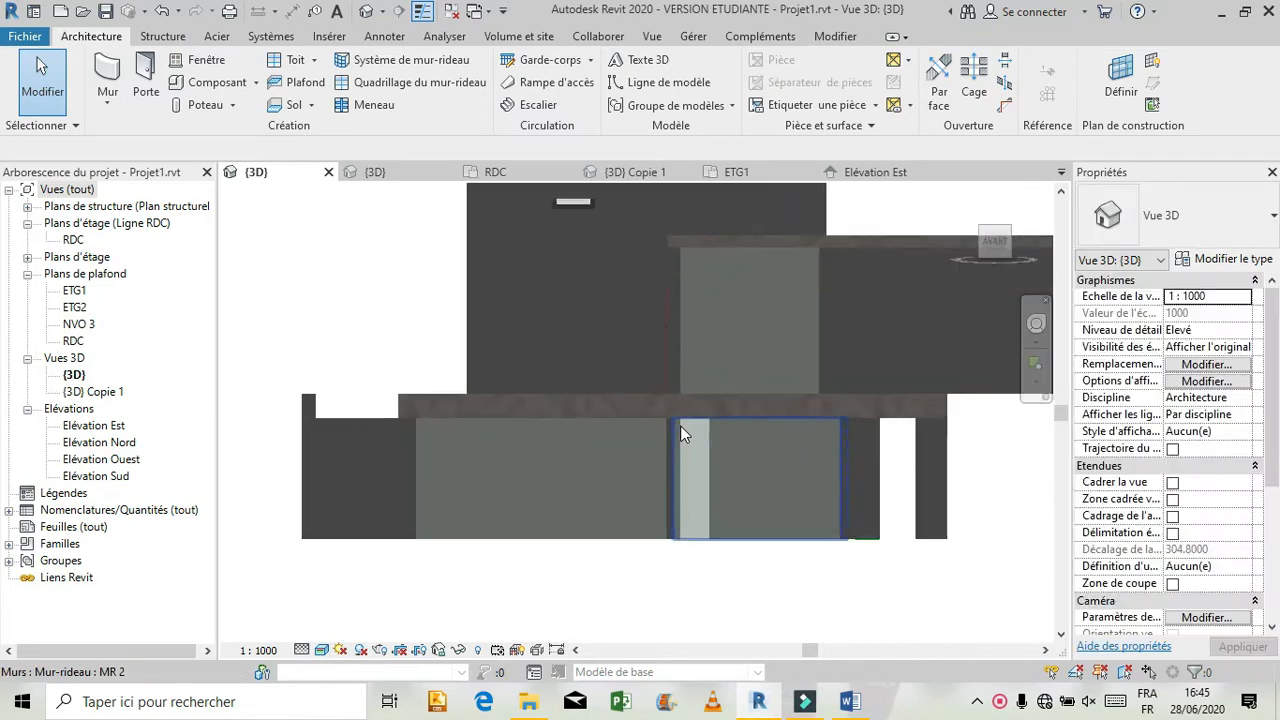
{"action": "scroll", "coordinate": [669, 435], "scroll_direction": "up", "scroll_amount": 2}
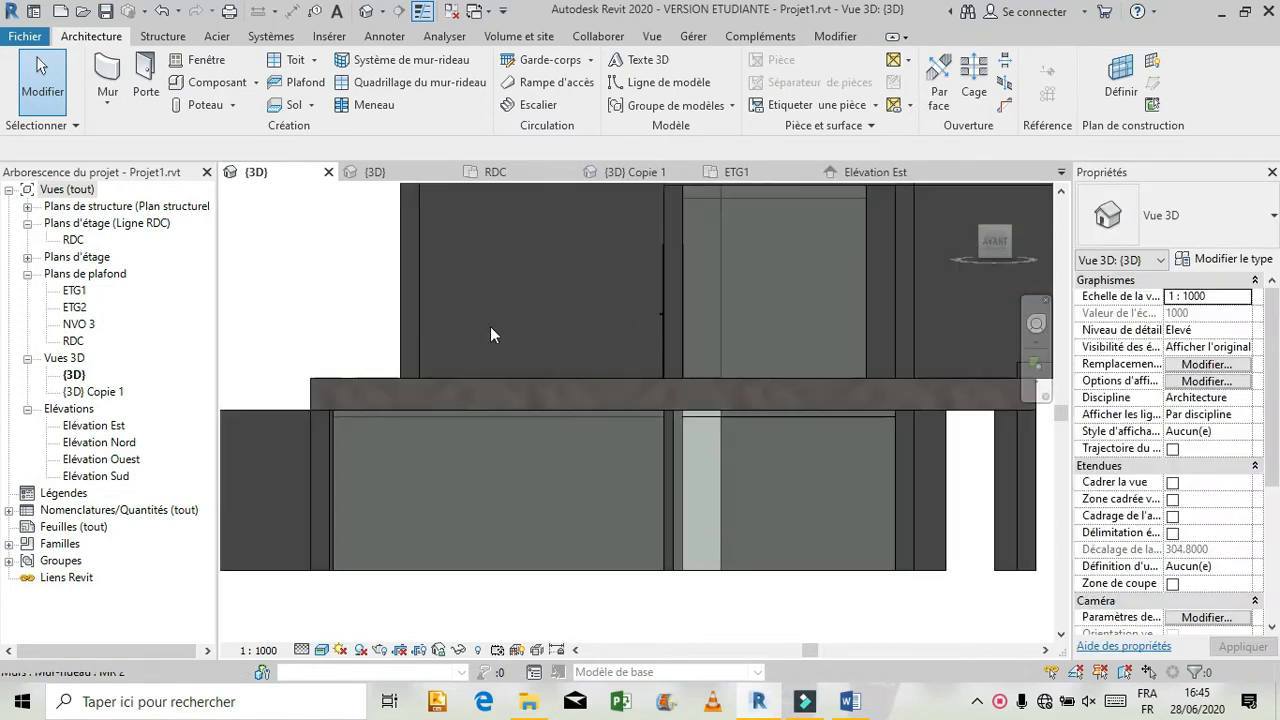
{"action": "left_click", "coordinate": [380, 88]}
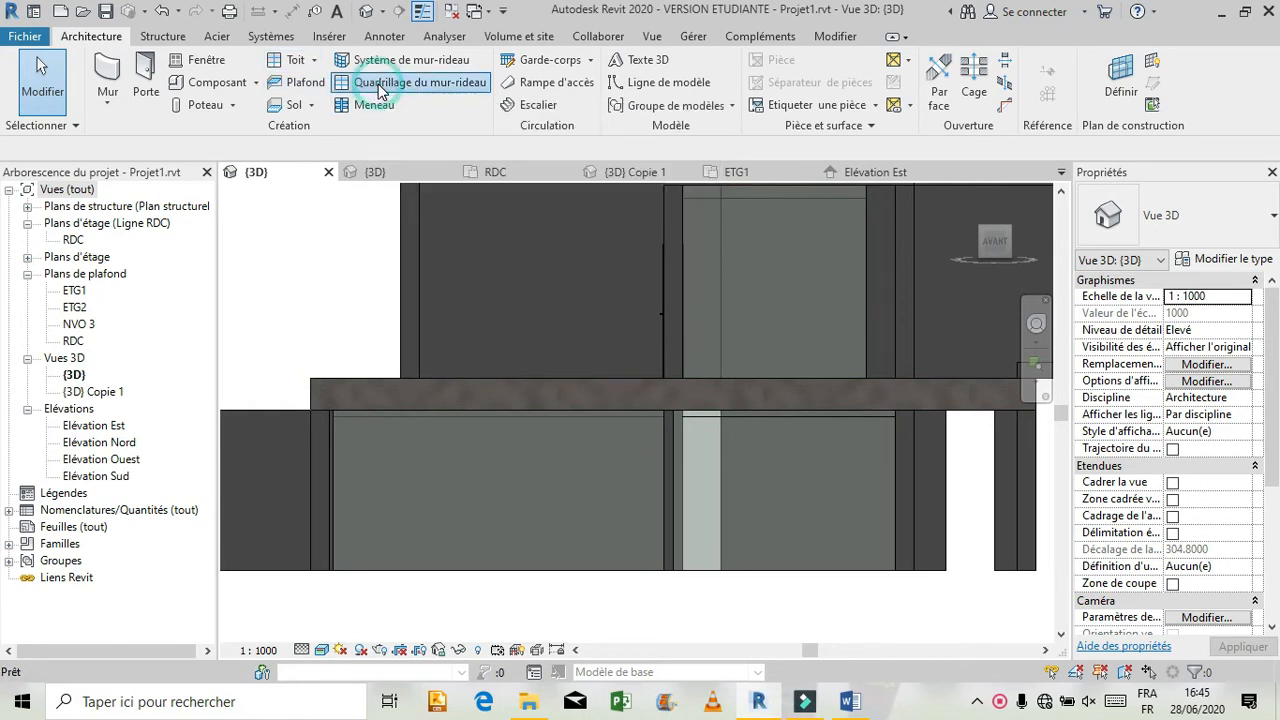
{"action": "left_click", "coordinate": [598, 418]}
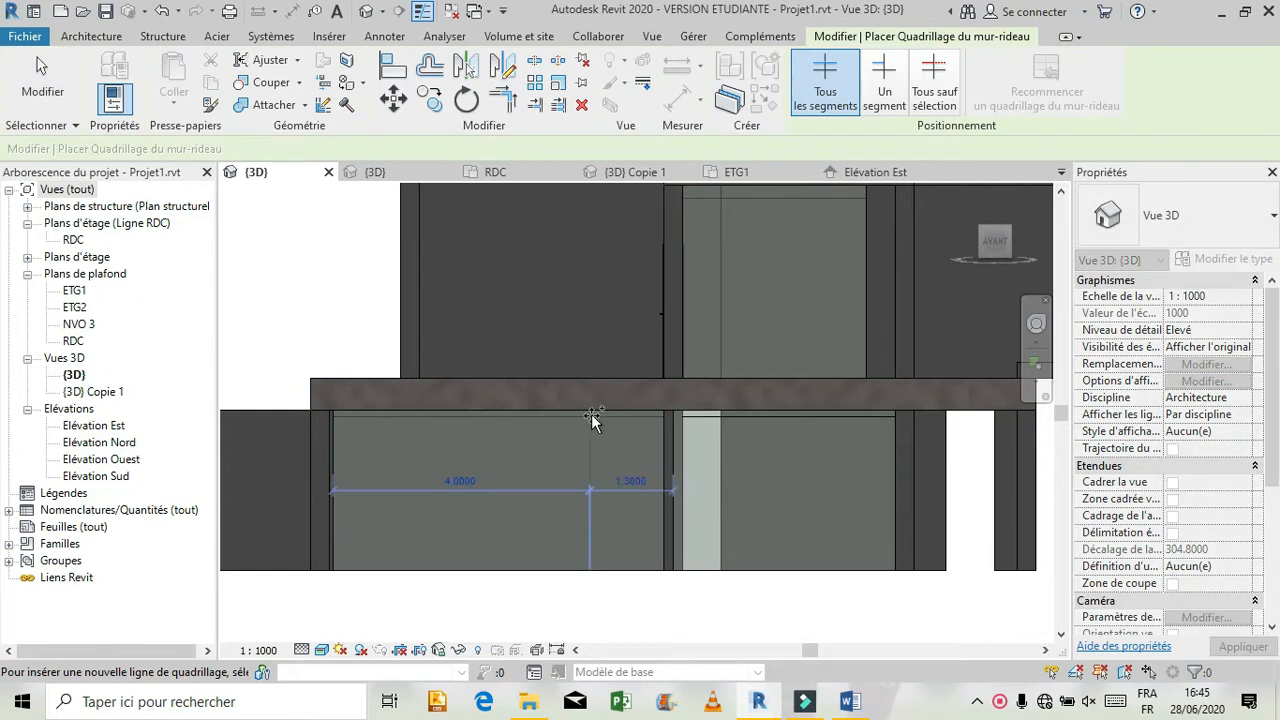
{"action": "left_click", "coordinate": [587, 419]}
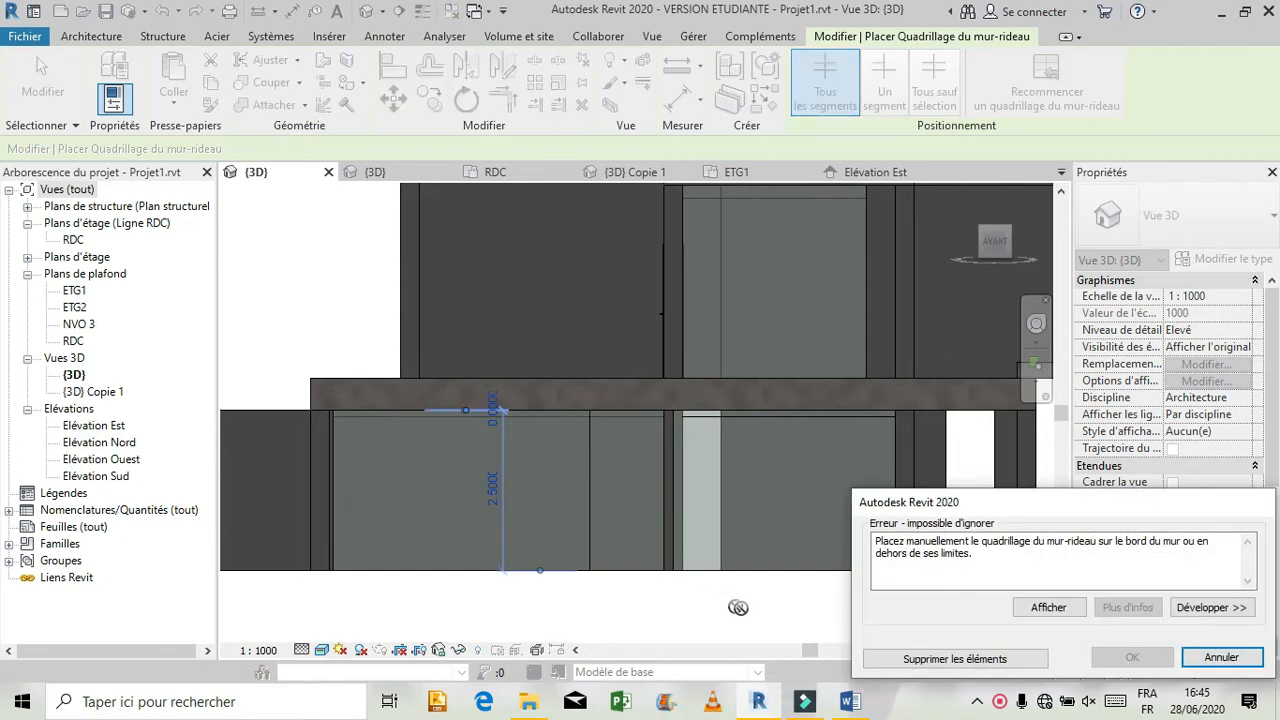
{"action": "left_click", "coordinate": [946, 663]}
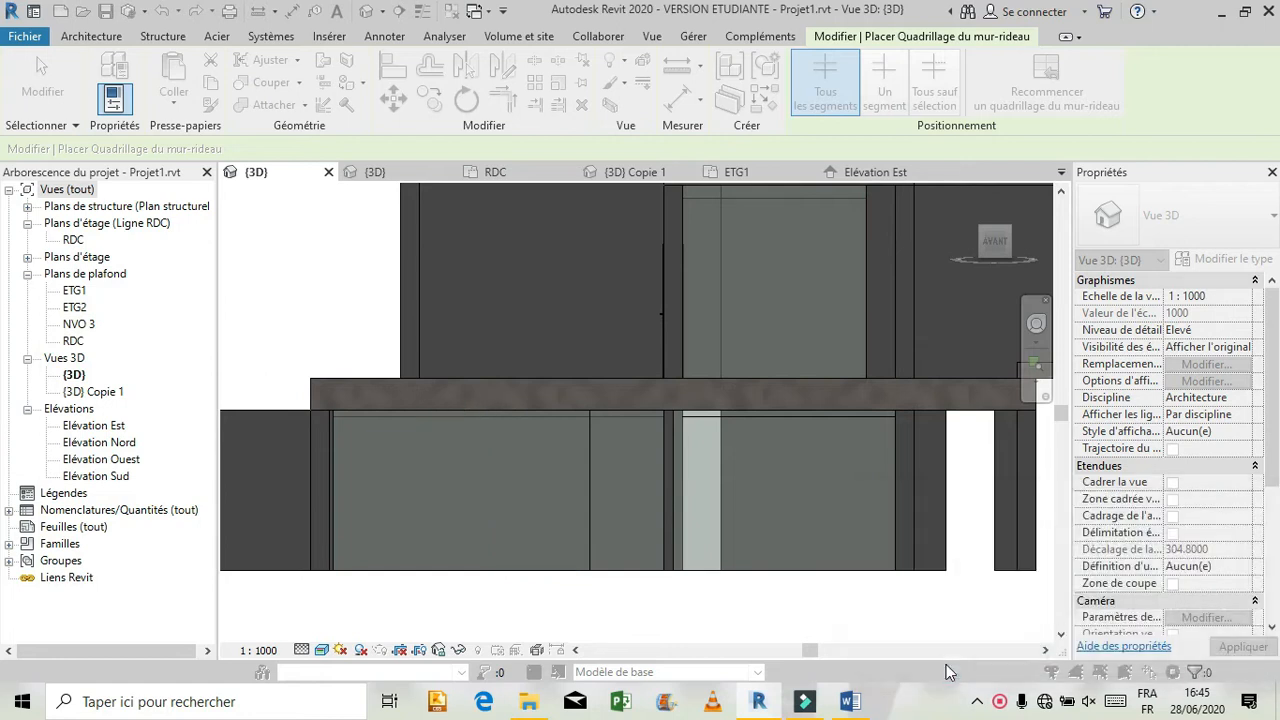
Add two vertical grid lines 0.20 m apart near the middle of the same curtain wall and a horizontal one 0.30 m below its top.
{"action": "left_click", "coordinate": [515, 424]}
{"action": "left_click", "coordinate": [512, 430]}
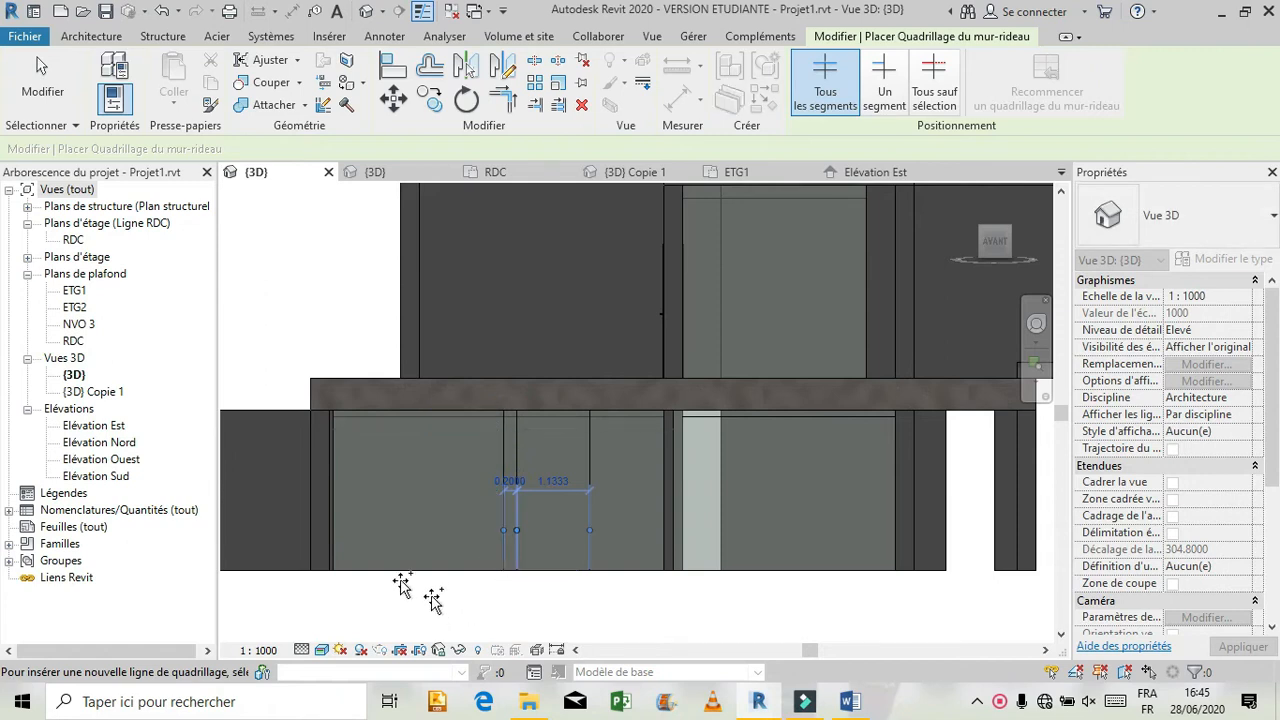
{"action": "left_click", "coordinate": [329, 430]}
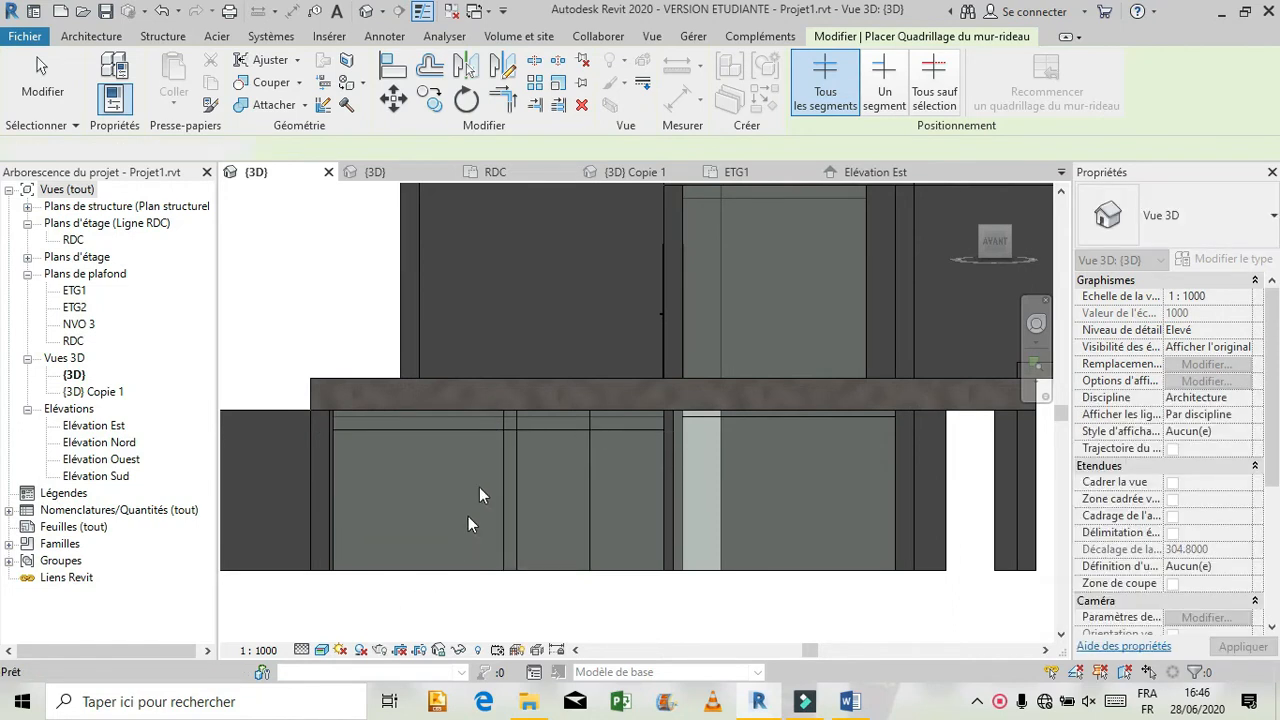
Delete the extra vertical grid line 2.67 m from the curtain wall's left edge, and return to the reference model's 3D view.
{"action": "key", "text": "Escape"}
{"action": "left_click", "coordinate": [502, 446]}
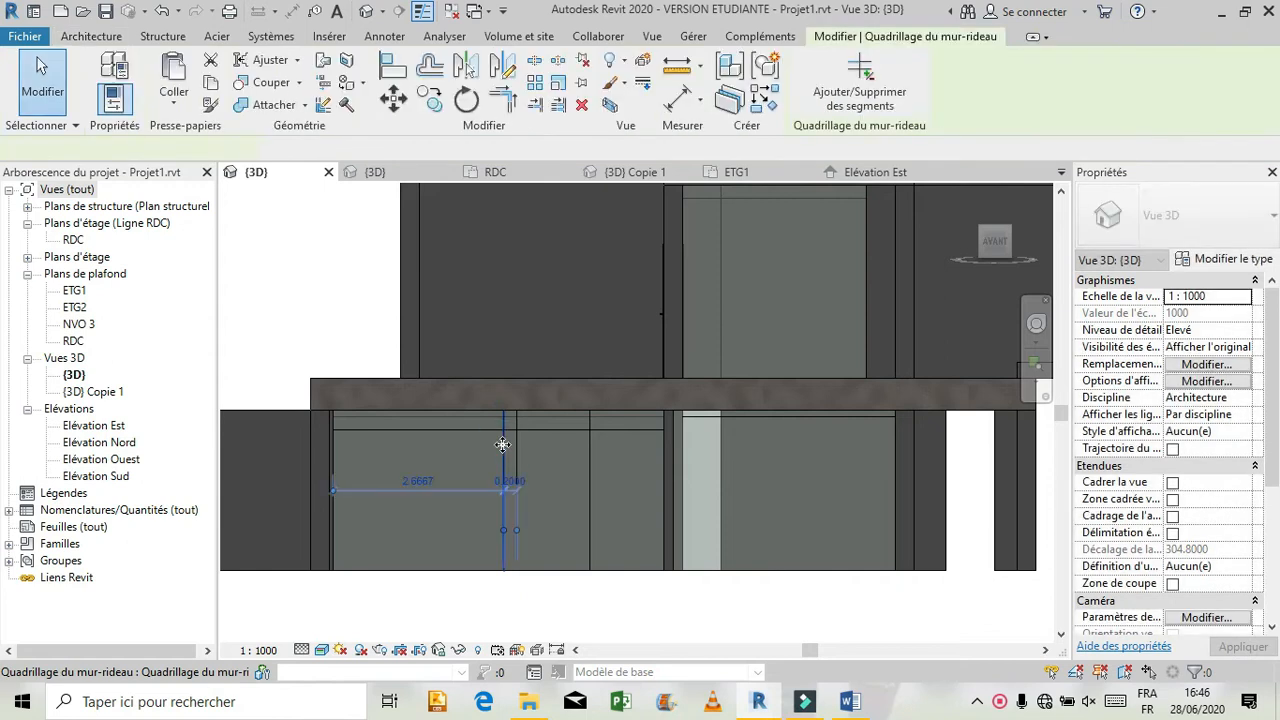
{"action": "key", "text": "Escape"}
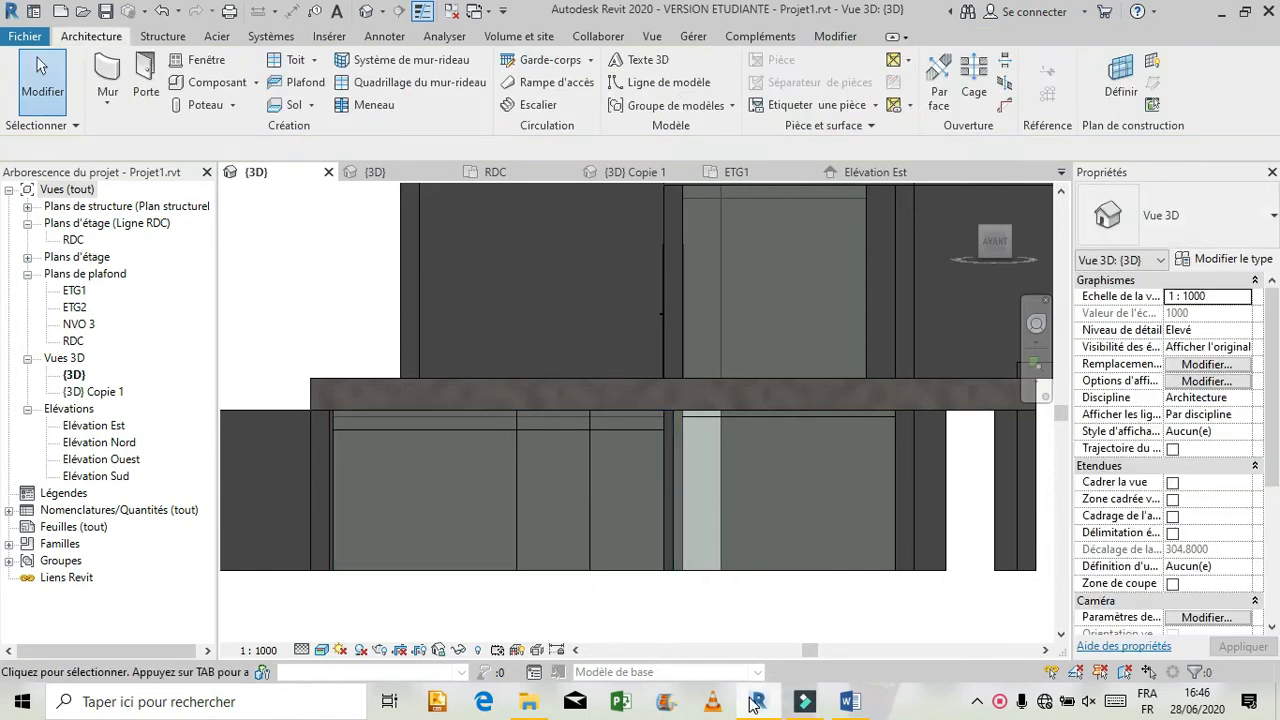
{"action": "left_click", "coordinate": [396, 172]}
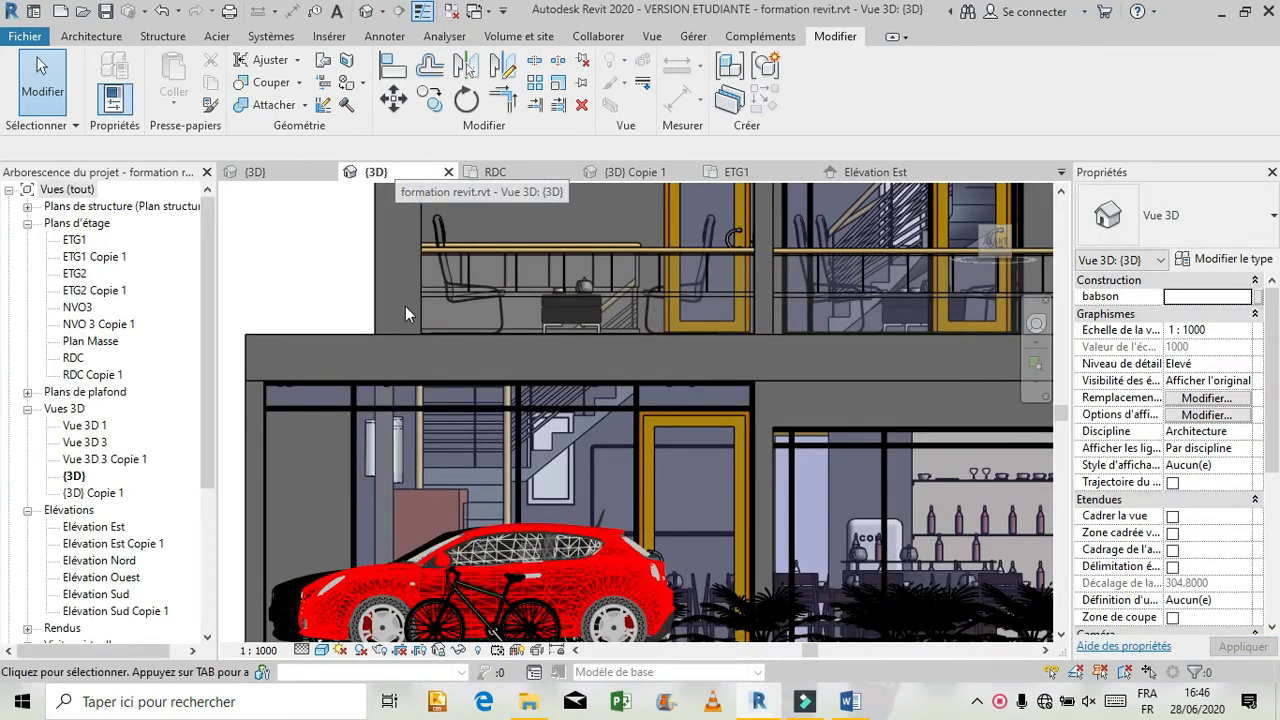
Check the spacing of the horizontal and vertical grid lines on the left ground-floor curtain wall in the reference model's front view.
{"action": "left_click", "coordinate": [587, 408]}
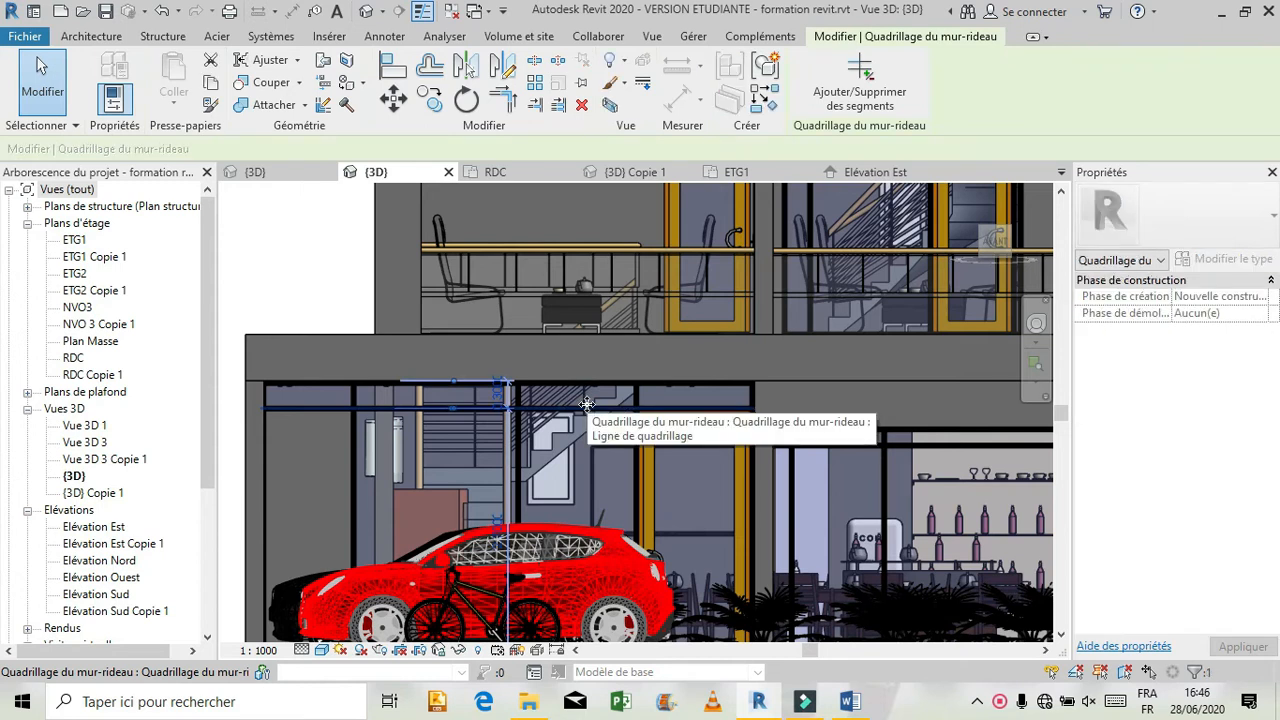
{"action": "left_click", "coordinate": [636, 398]}
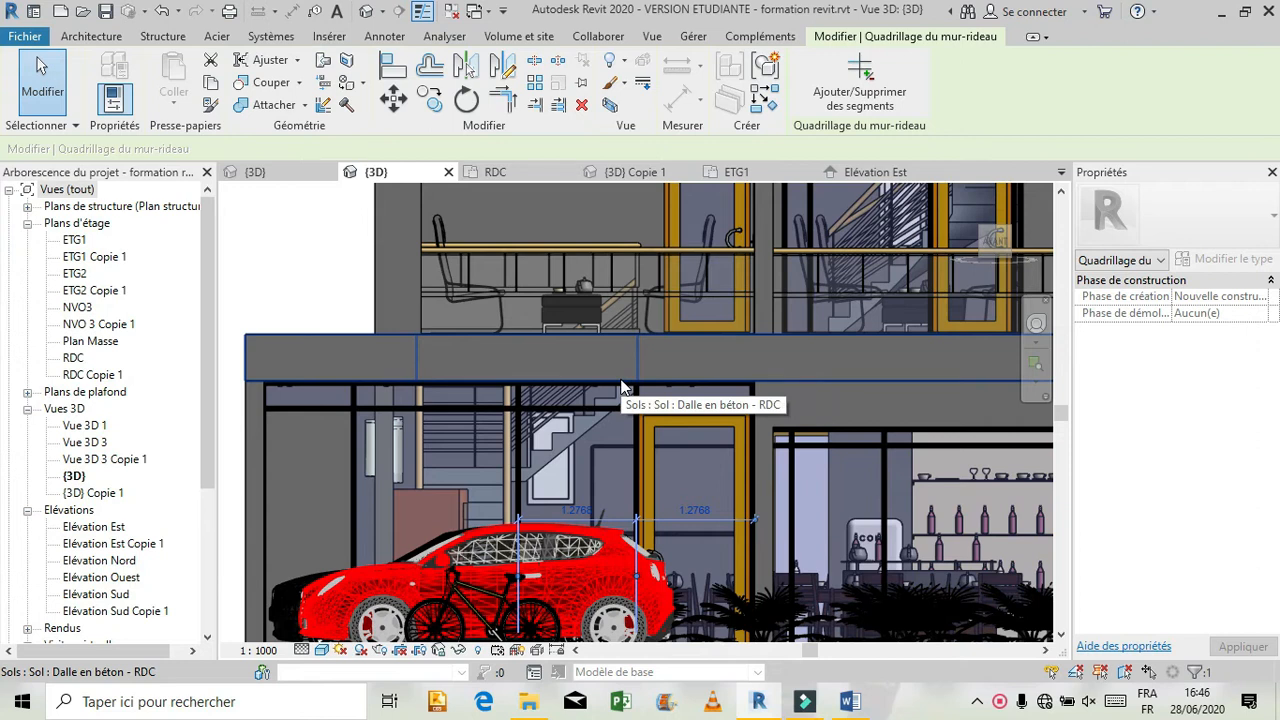
{"action": "left_click", "coordinate": [357, 462]}
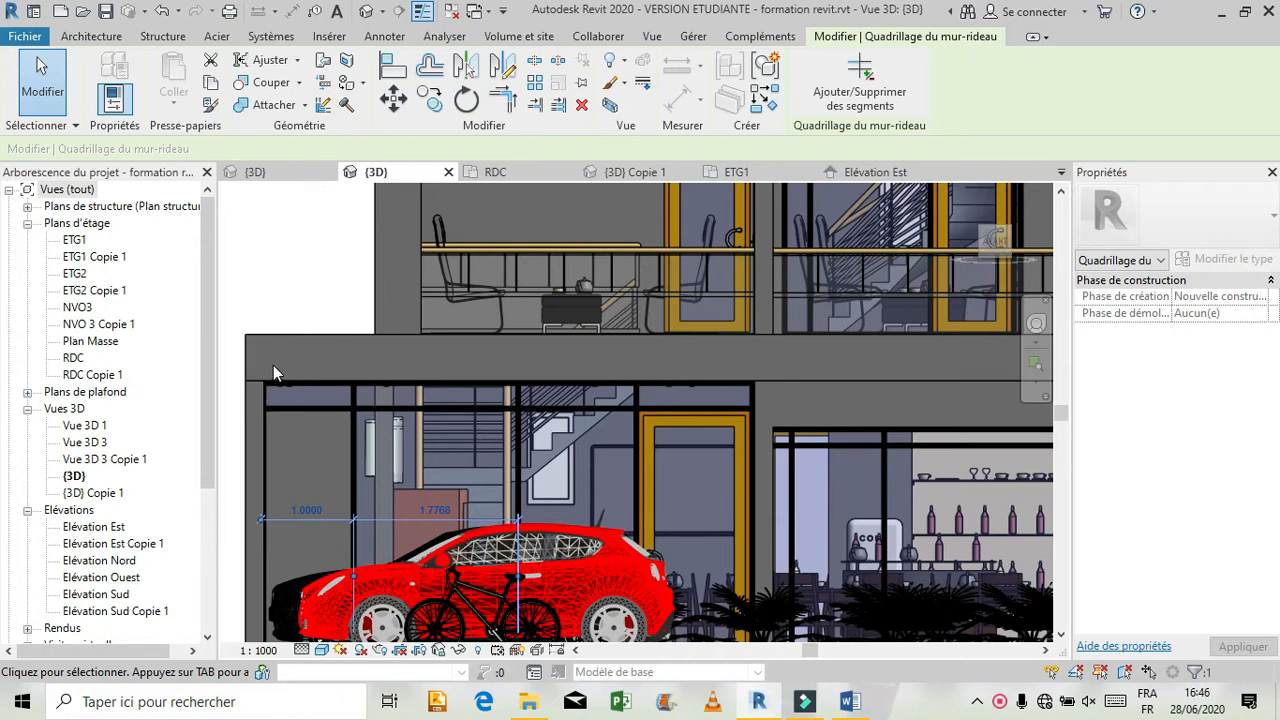
{"action": "scroll", "coordinate": [279, 359], "scroll_direction": "down", "scroll_amount": 3}
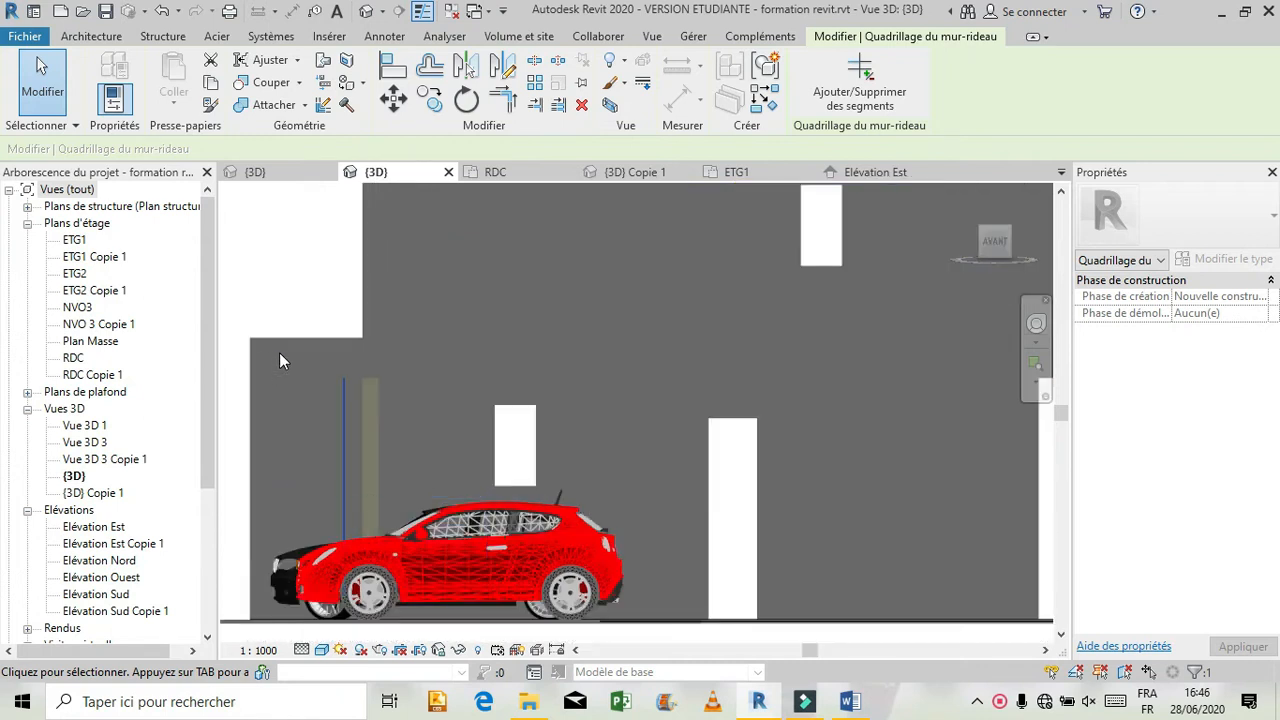
In the project's front view, check the horizontal grid line's distance from the left curtain wall's top edge, undoing its accidental deletion.
{"action": "left_click", "coordinate": [262, 172]}
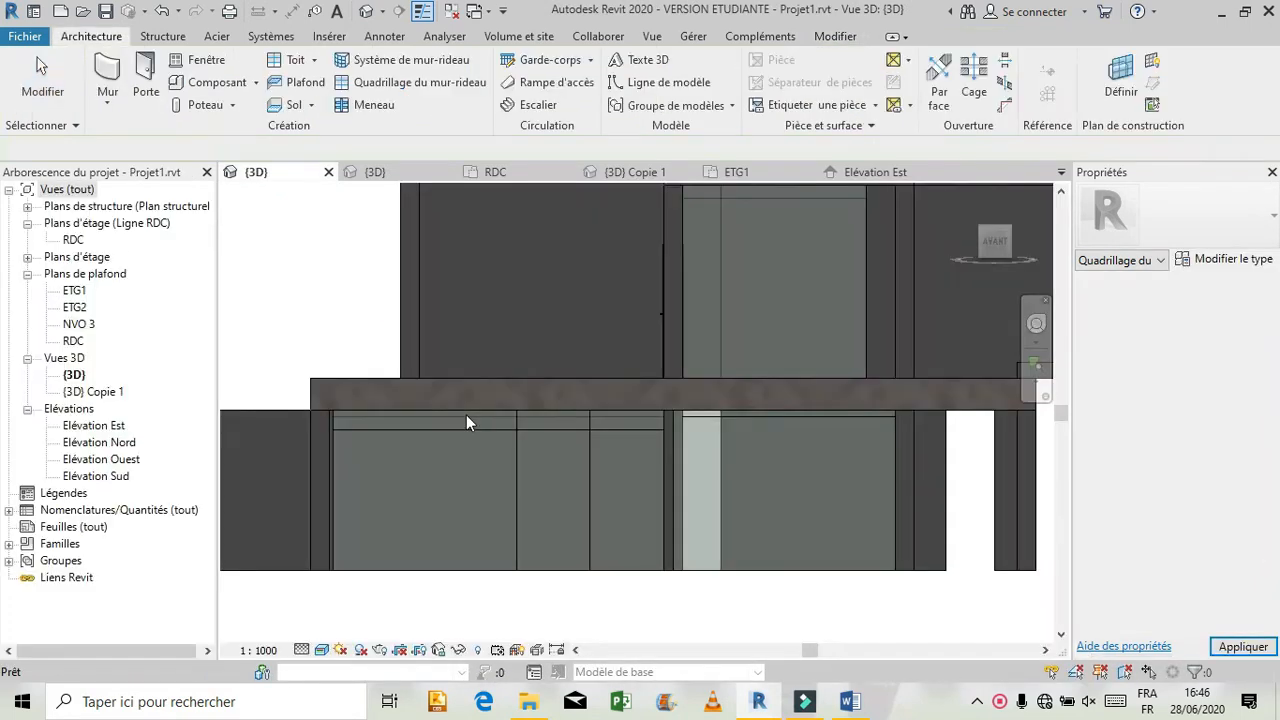
{"action": "left_click", "coordinate": [469, 428]}
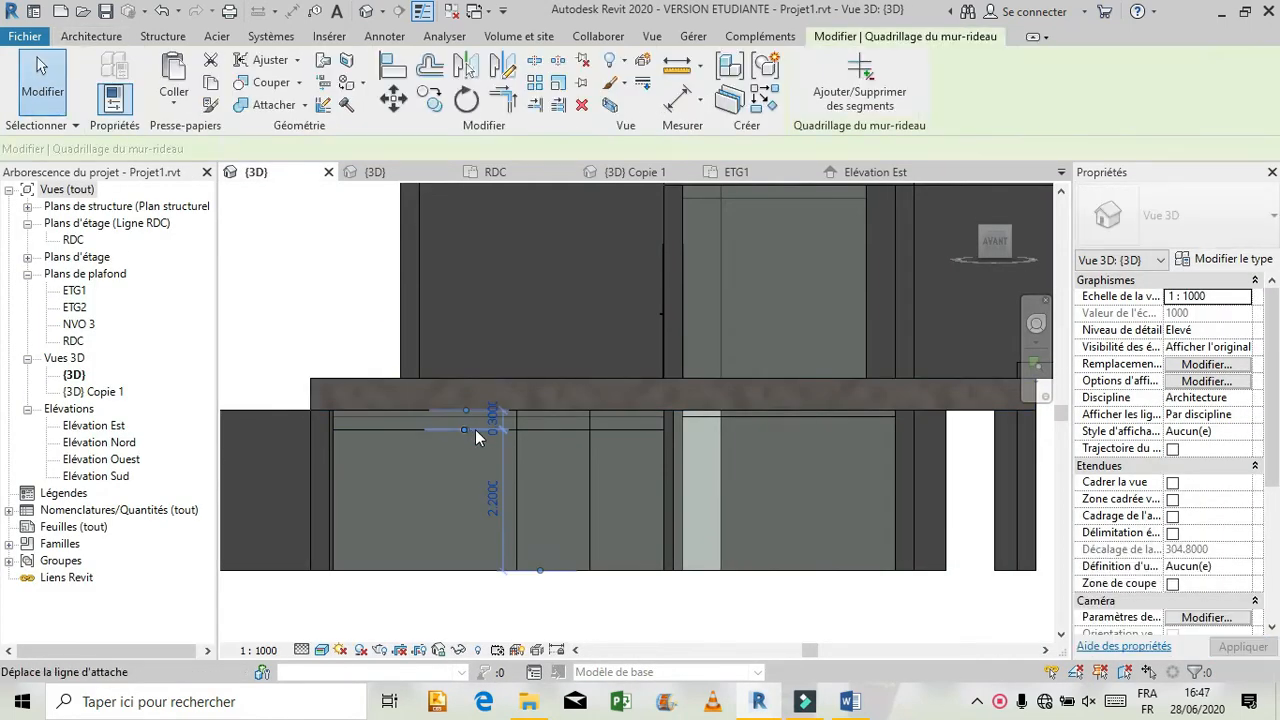
{"action": "left_click", "coordinate": [496, 430]}
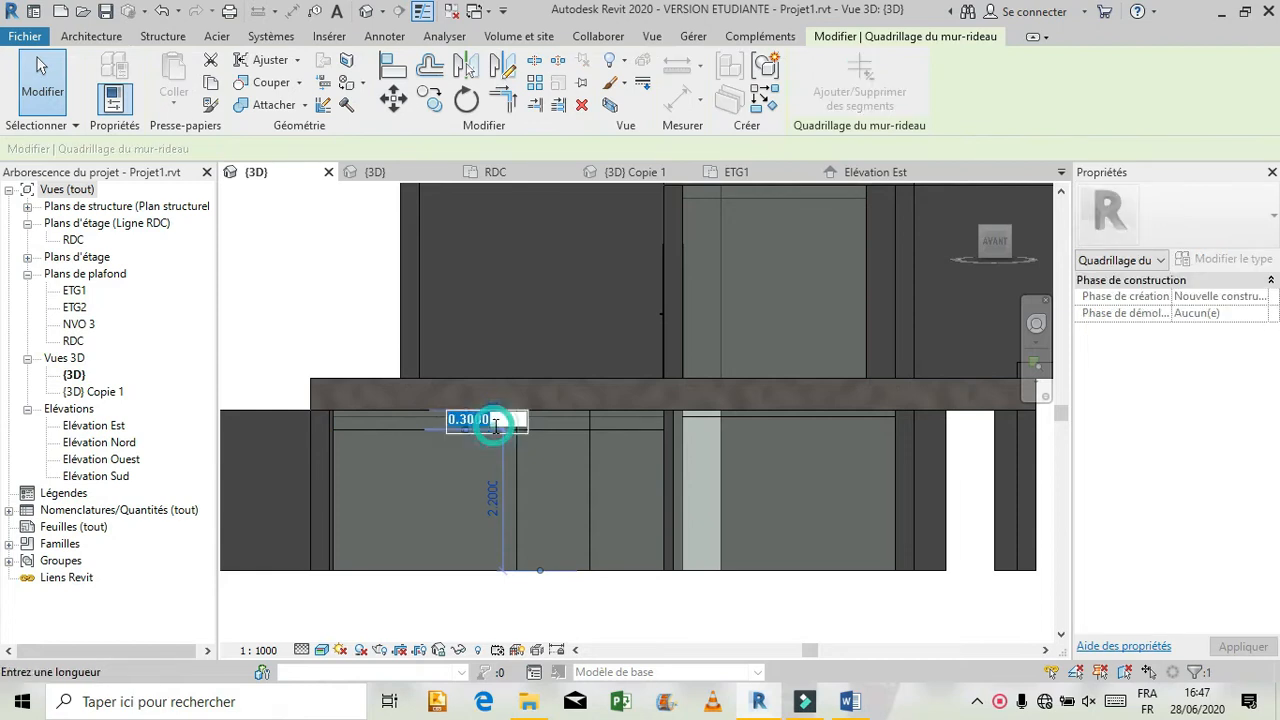
{"action": "left_click", "coordinate": [449, 512]}
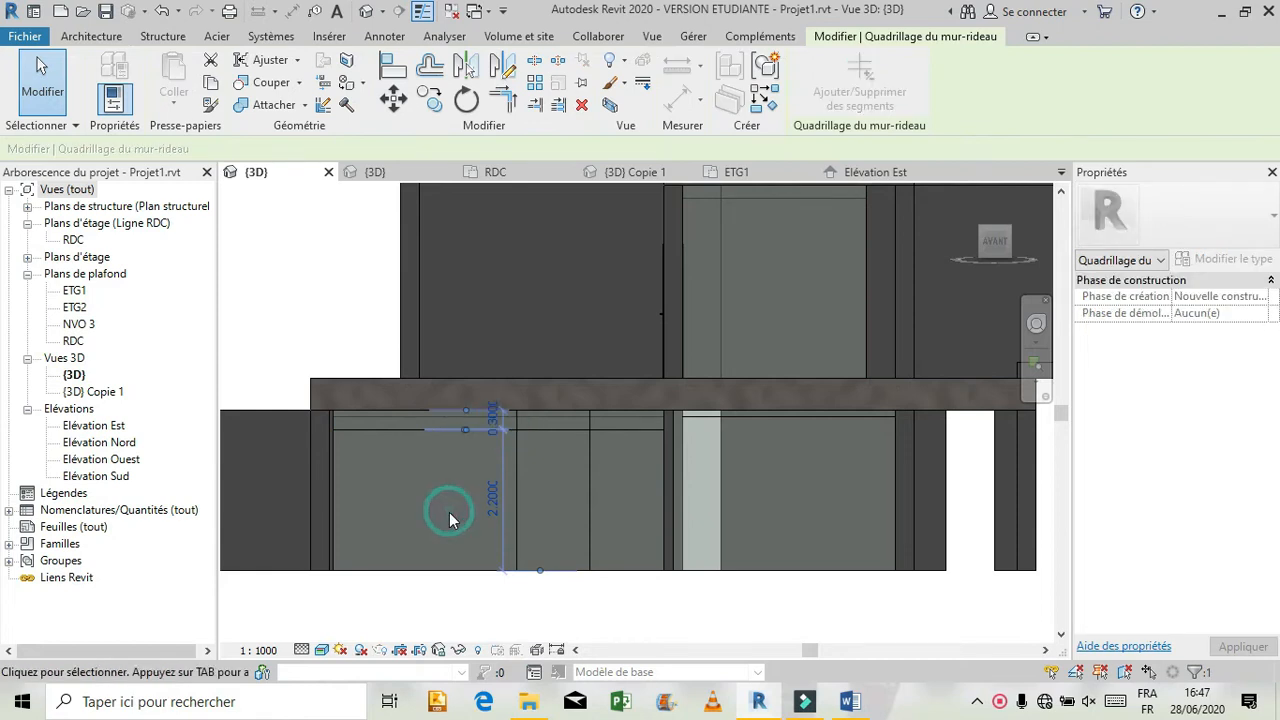
{"action": "key", "text": "Escape"}
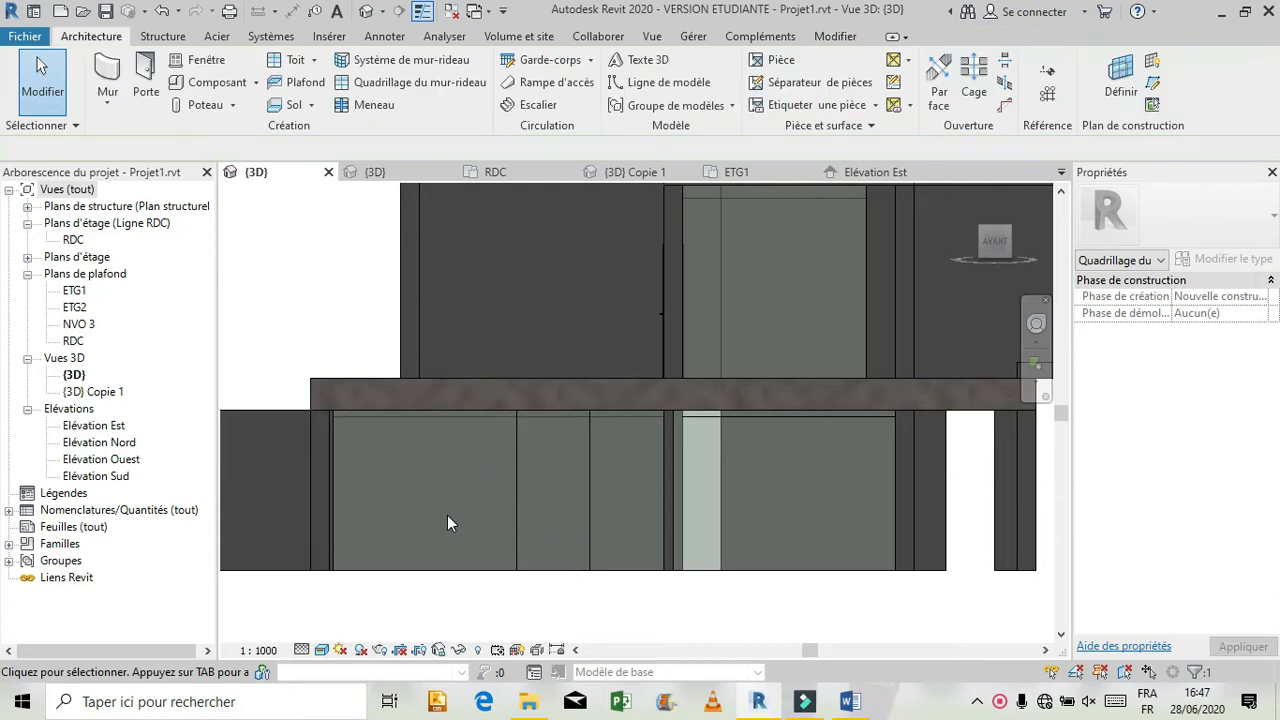
{"action": "key", "text": "ctrl+z"}
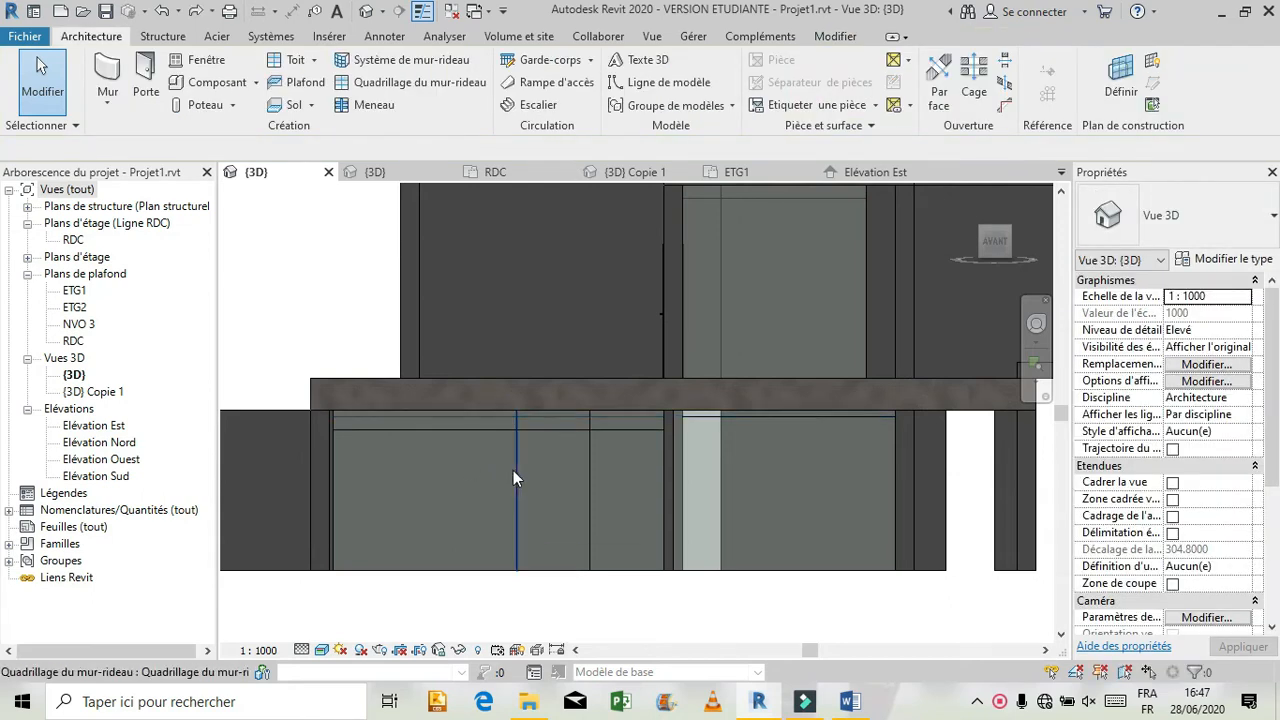
Set the right-hand vertical grid line of the left ground-floor curtain wall 1.2768 m from the wall's right edge.
{"action": "left_click", "coordinate": [587, 508]}
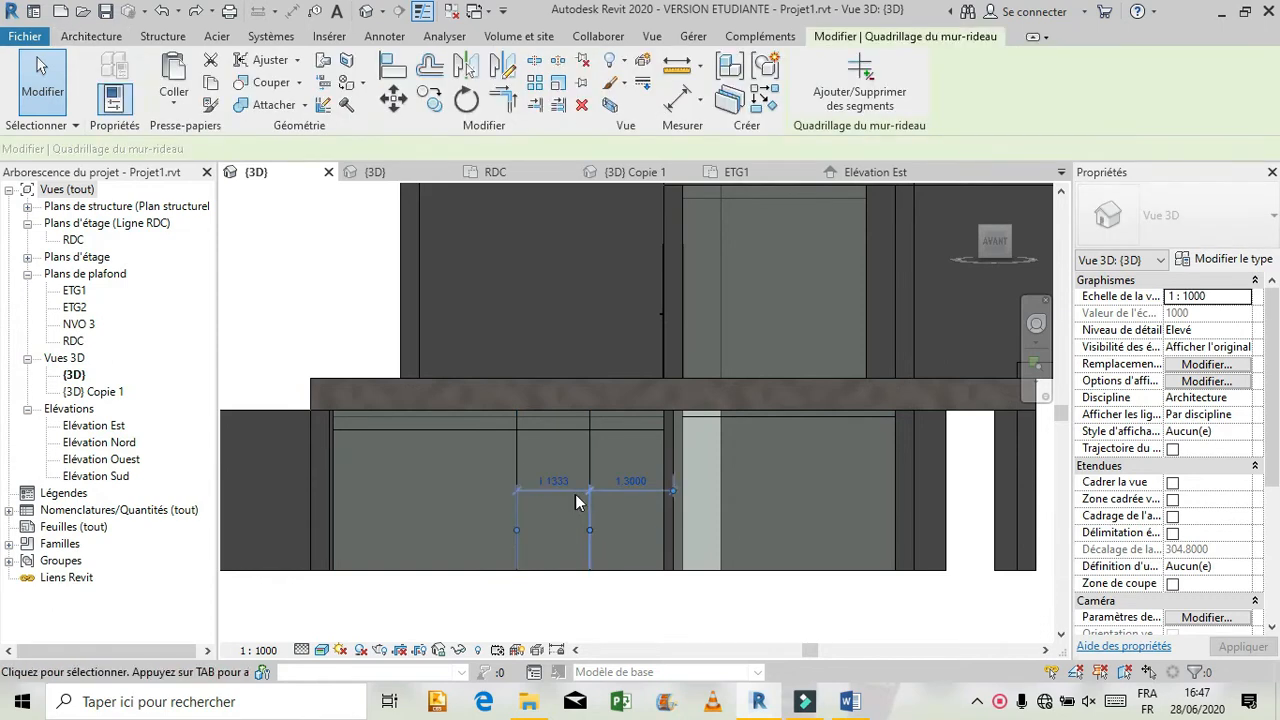
{"action": "left_click", "coordinate": [630, 481]}
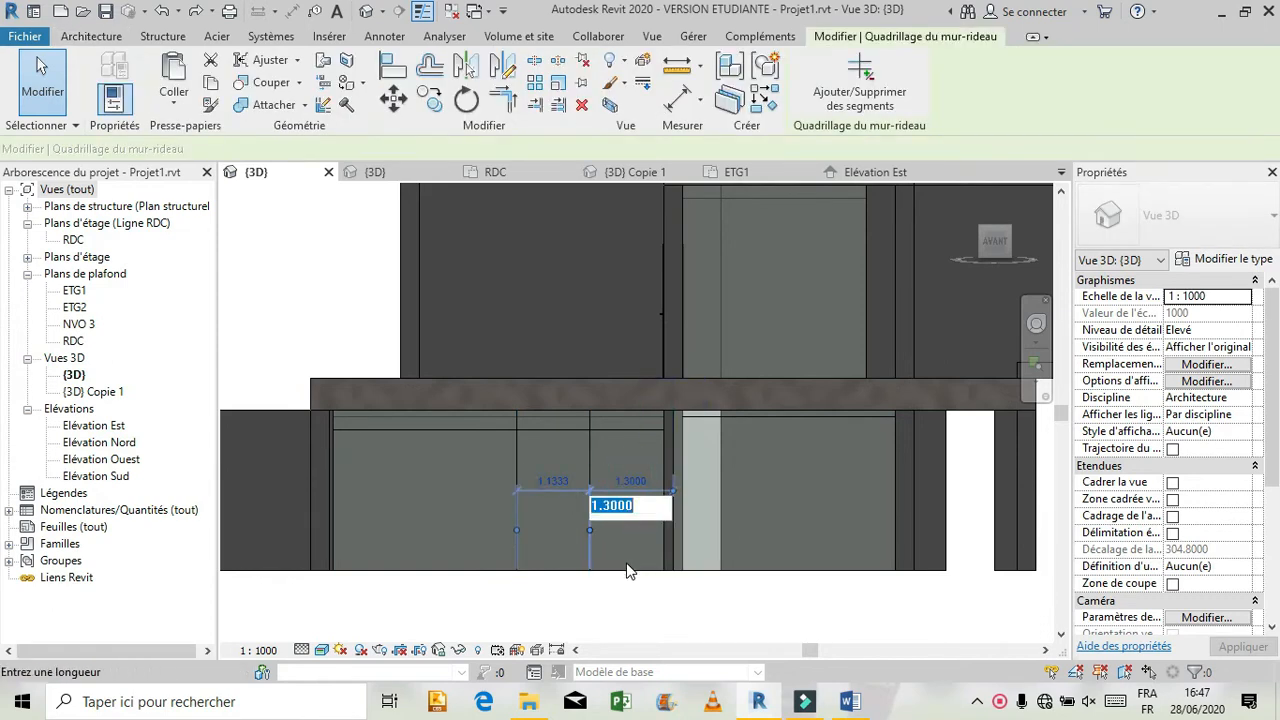
{"action": "type", "text": "1.2768"}
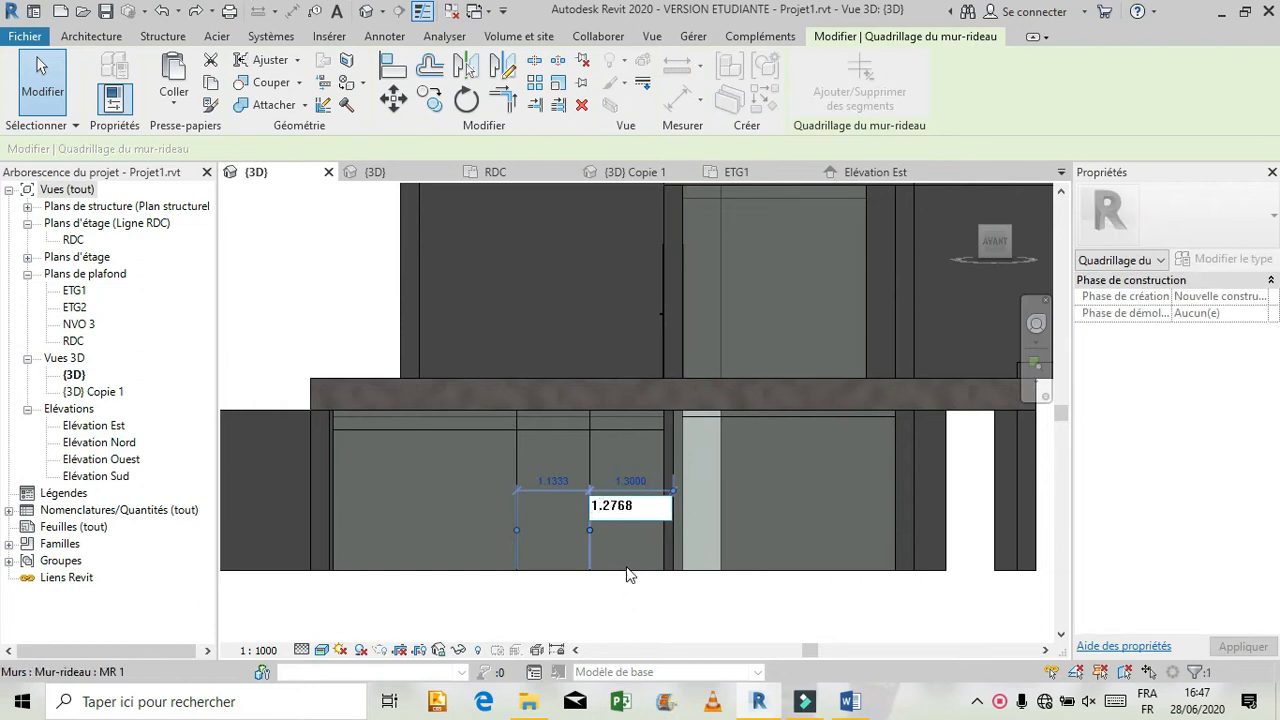
{"action": "key", "text": "Return"}
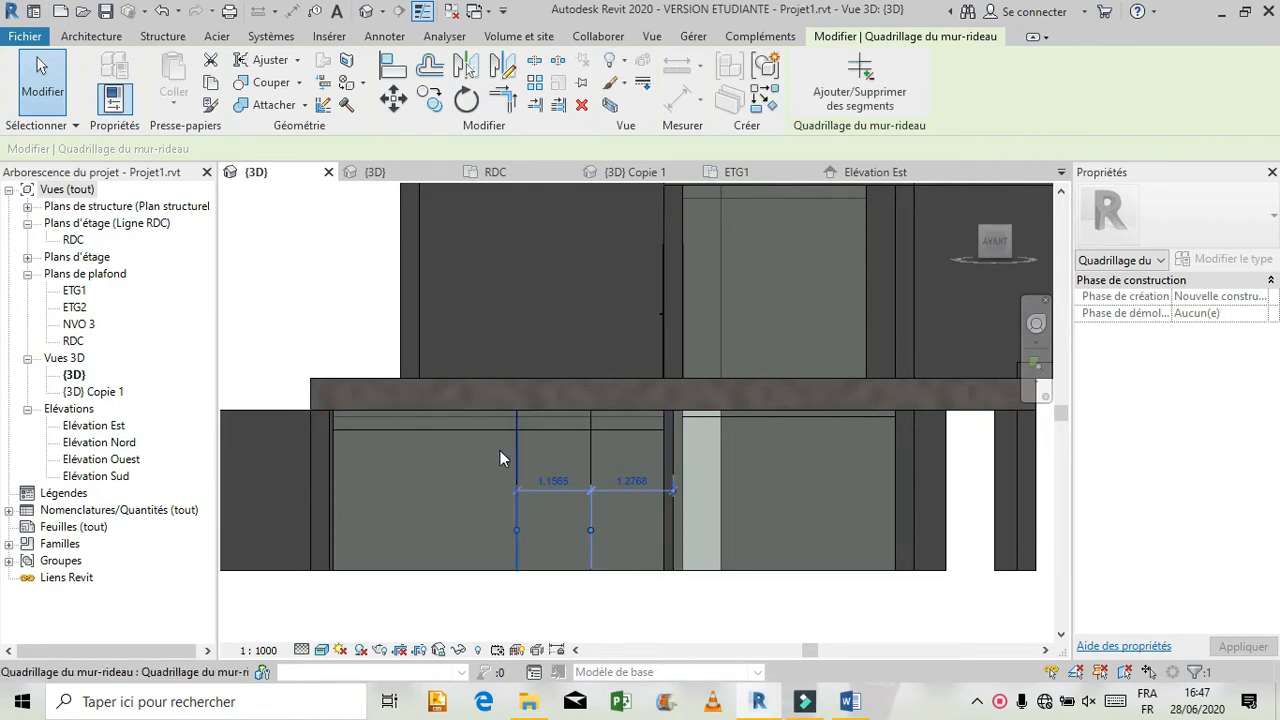
Add a full-height vertical grid line in the curtain wall's wide left bay, 1.7768 m from the next line to its right.
{"action": "left_click", "coordinate": [96, 36]}
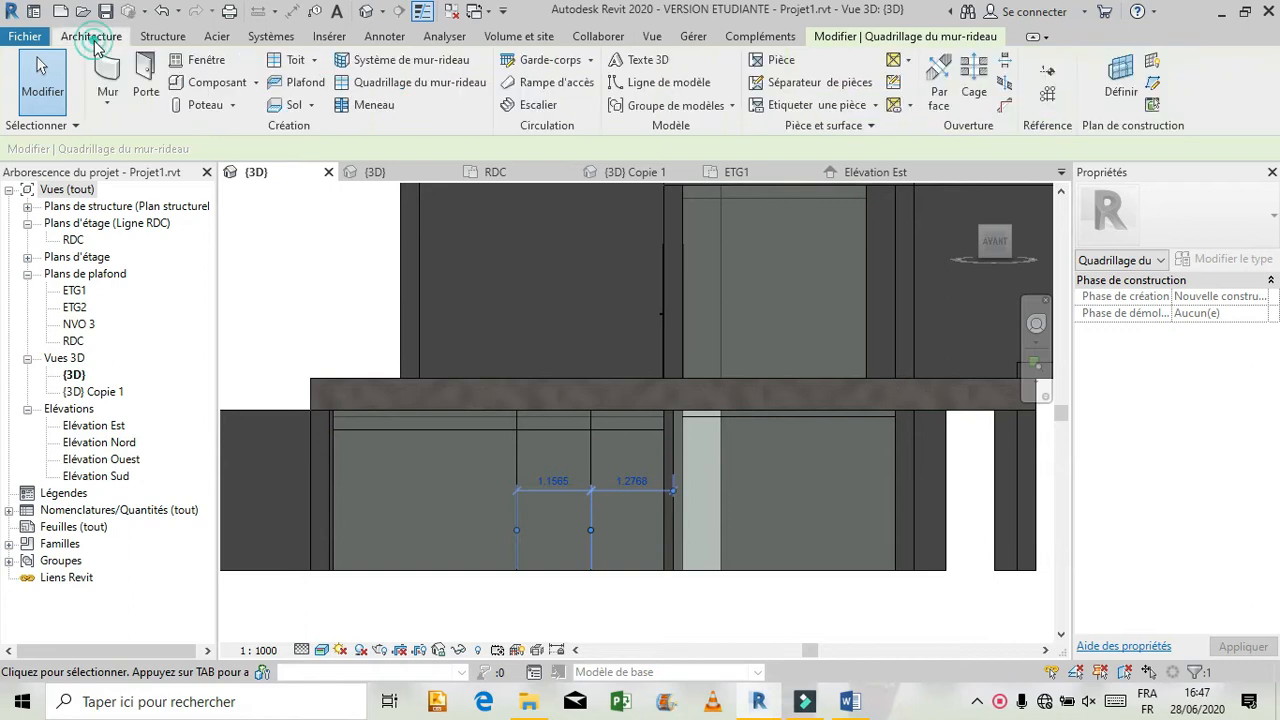
{"action": "left_click", "coordinate": [412, 82]}
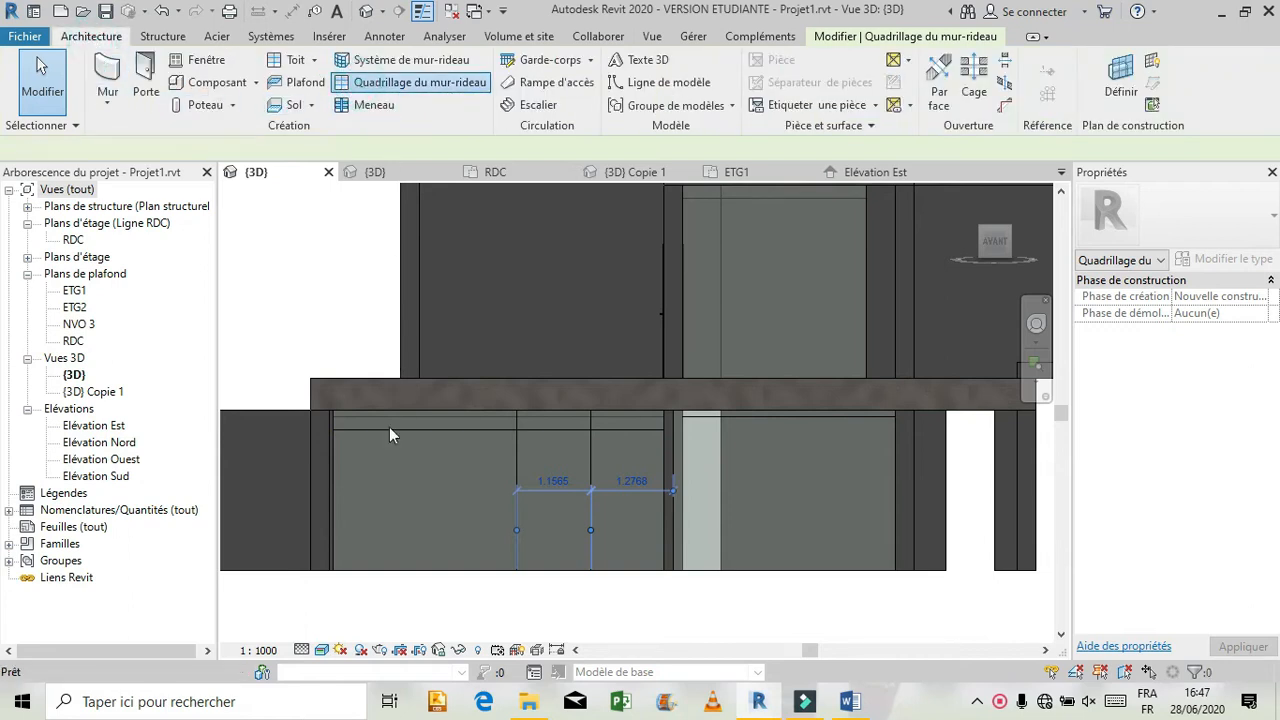
{"action": "left_click", "coordinate": [436, 407]}
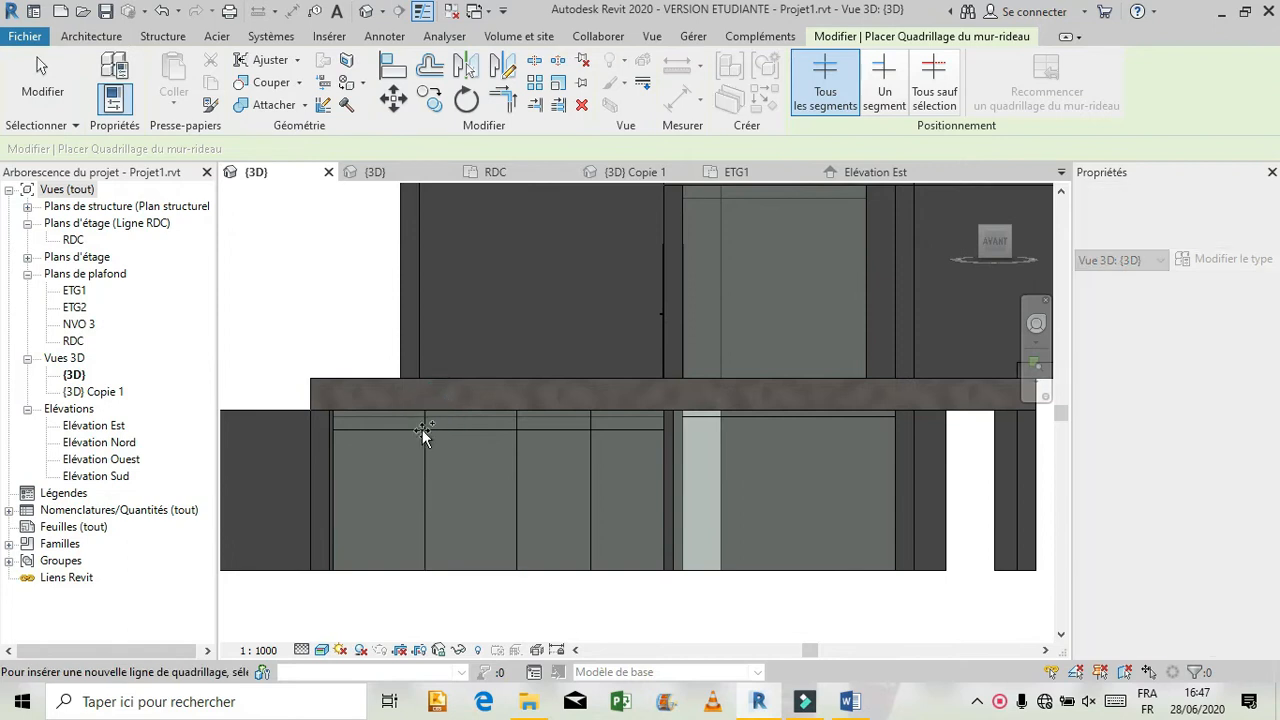
{"action": "key", "text": "Escape"}
{"action": "left_click", "coordinate": [428, 458]}
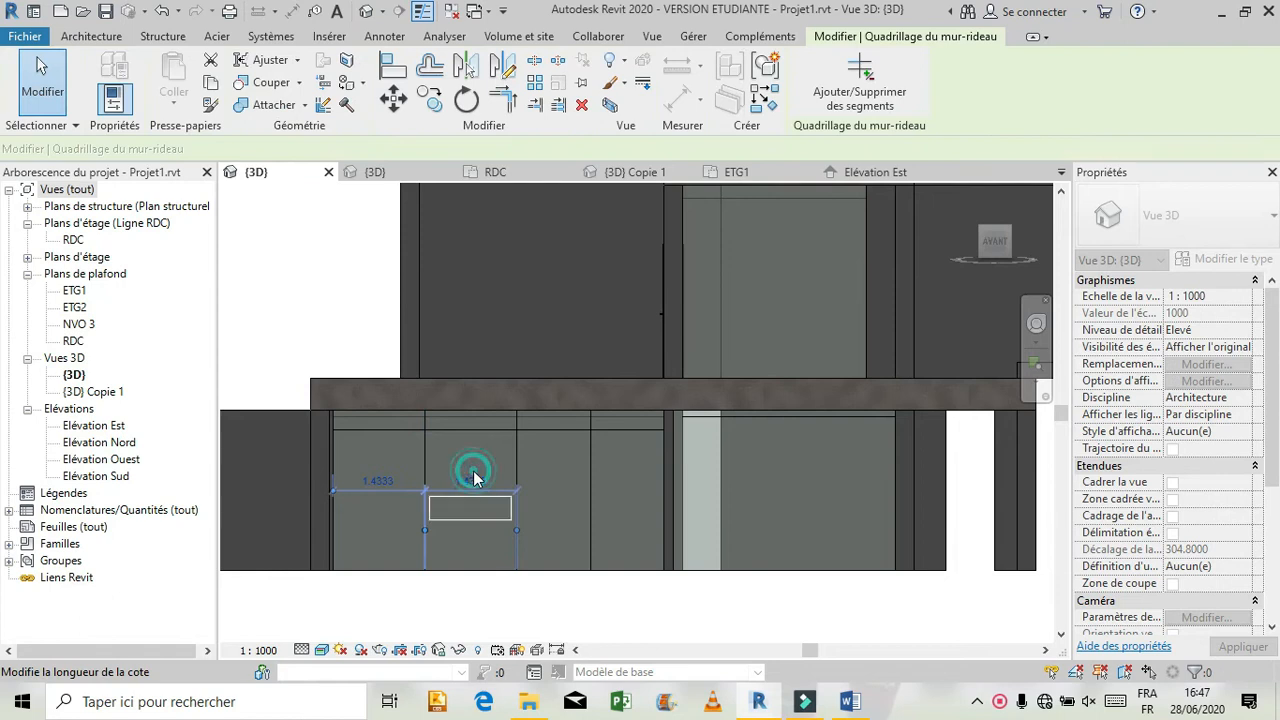
{"action": "left_click", "coordinate": [472, 480]}
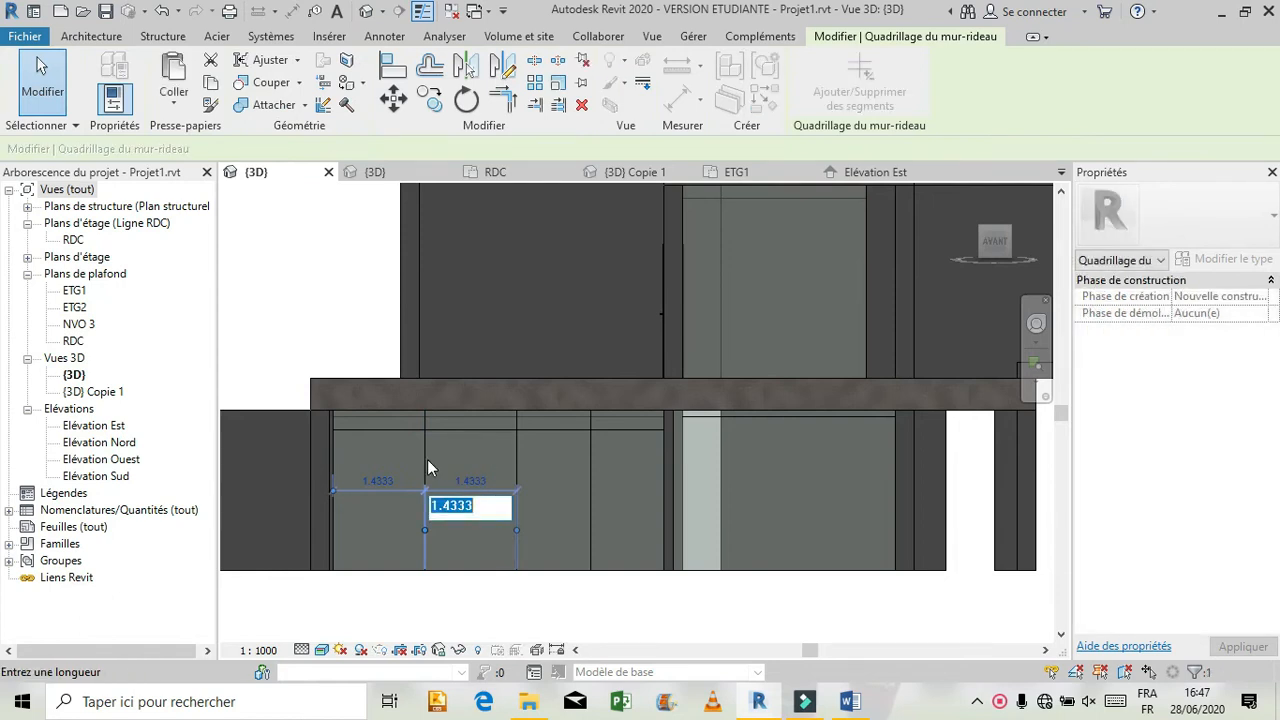
{"action": "type", "text": "1.7768"}
{"action": "key", "text": "Return"}
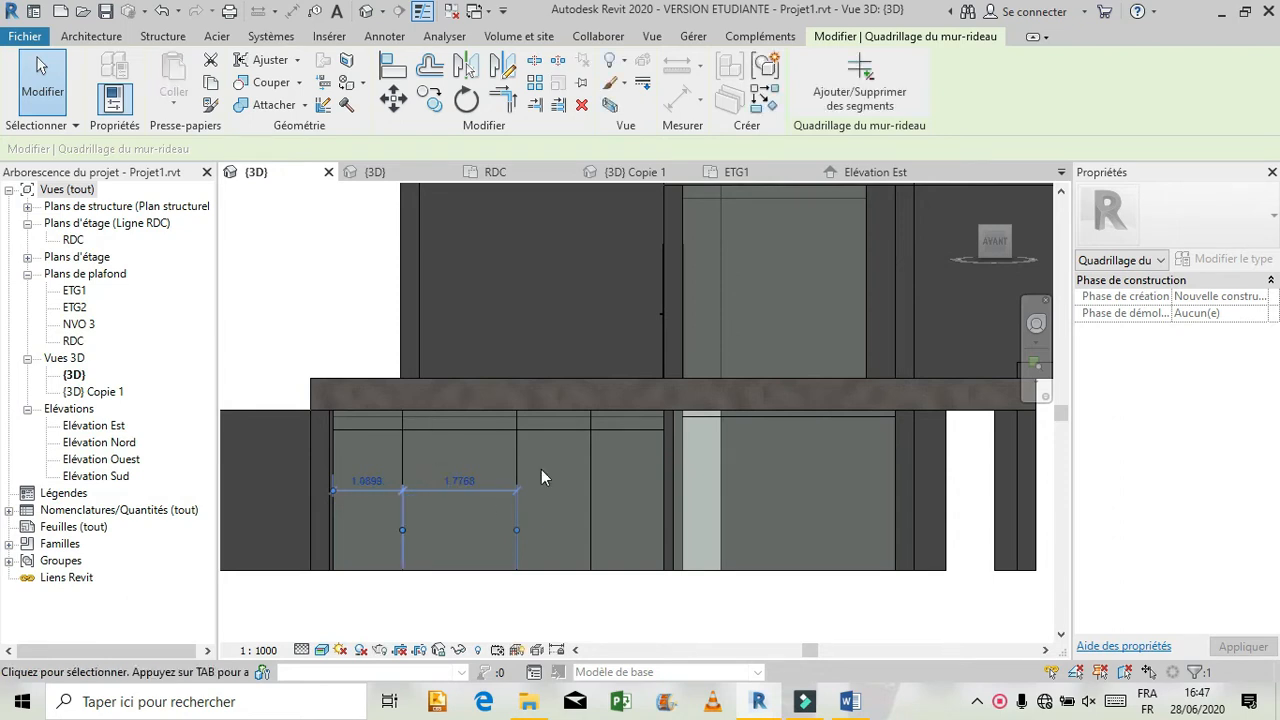
{"action": "key", "text": "Escape"}
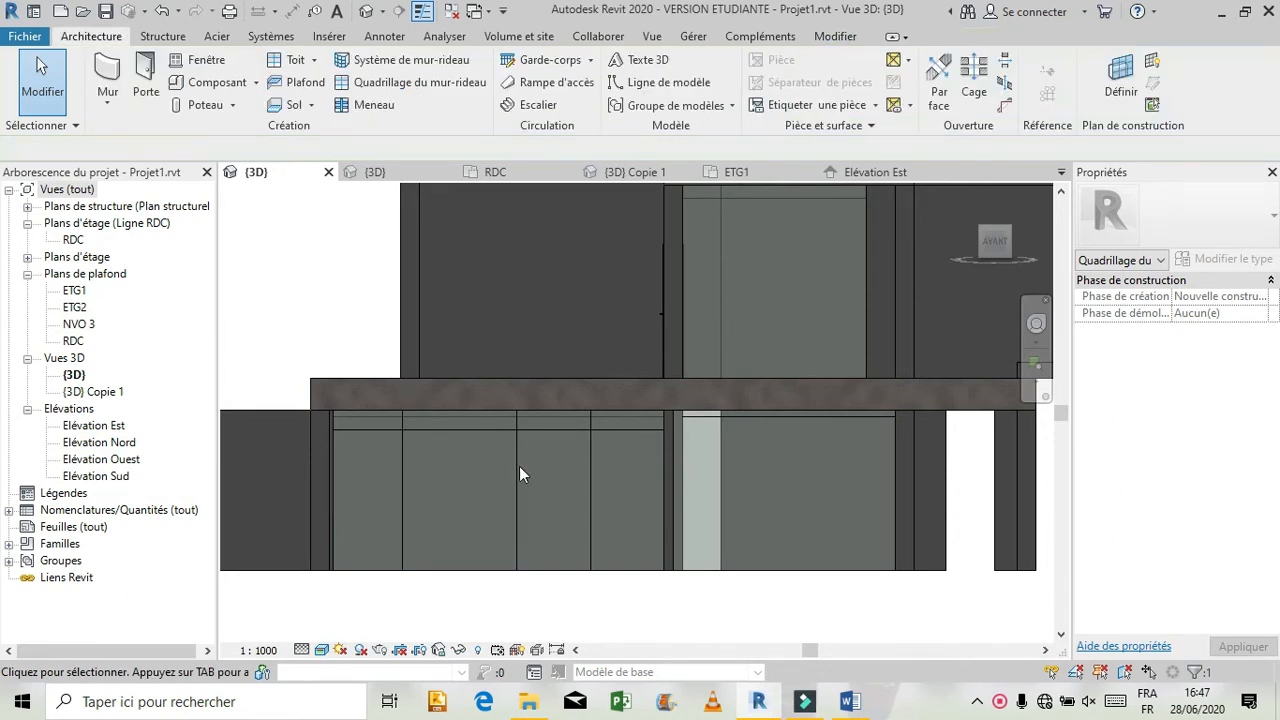
Move the middle vertical grid line to 1.2768 m from the right-hand one, and check the spacing on both sides of the right-hand line.
{"action": "left_click", "coordinate": [516, 476]}
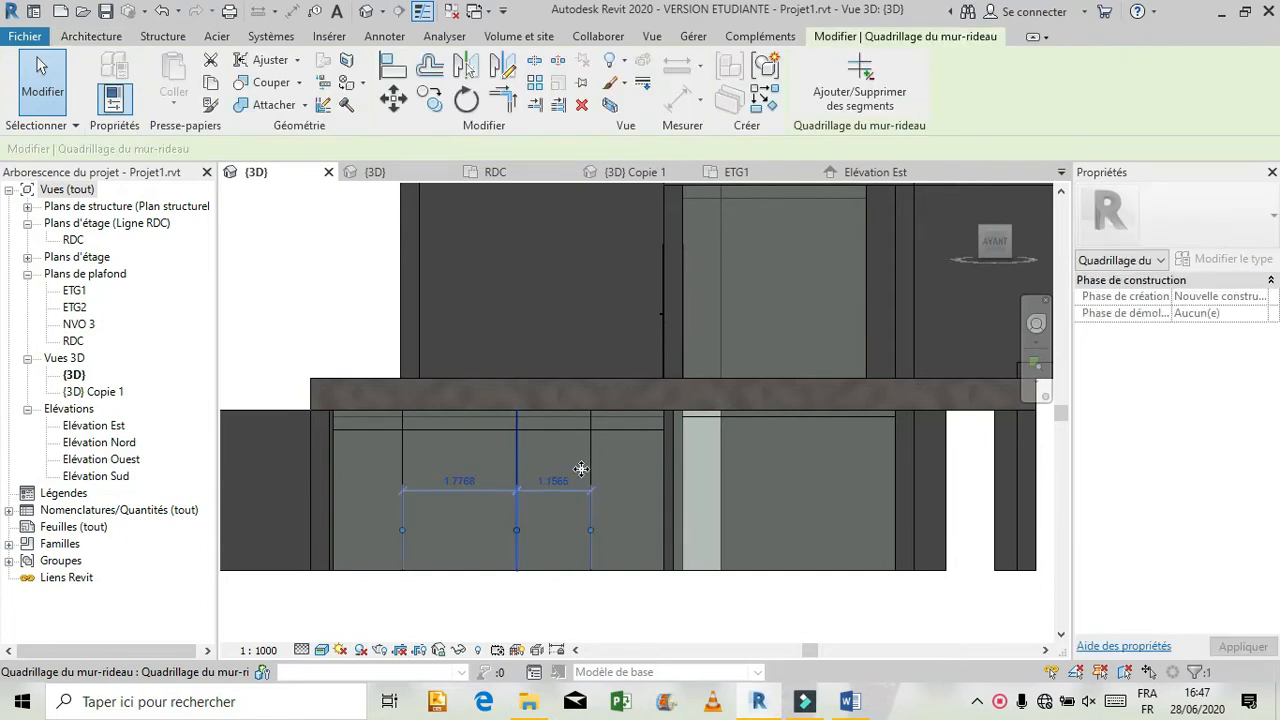
{"action": "left_click", "coordinate": [549, 483]}
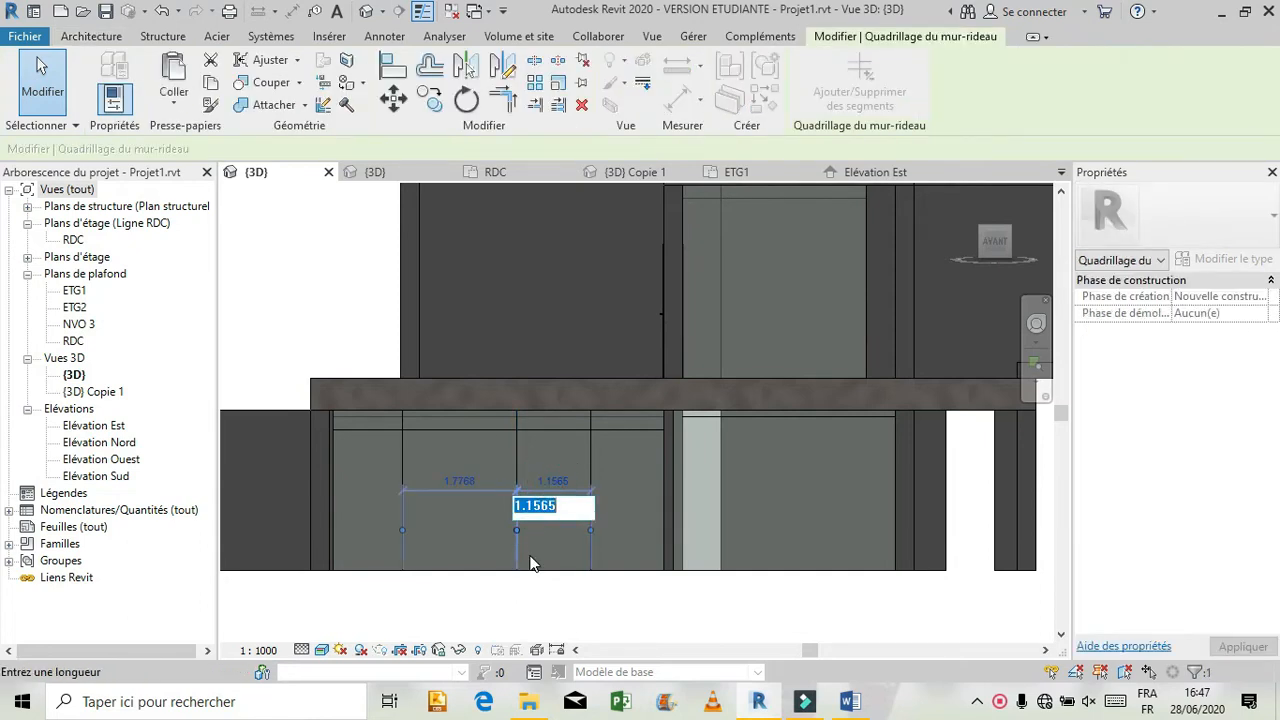
{"action": "type", "text": "1.2768"}
{"action": "key", "text": "Return"}
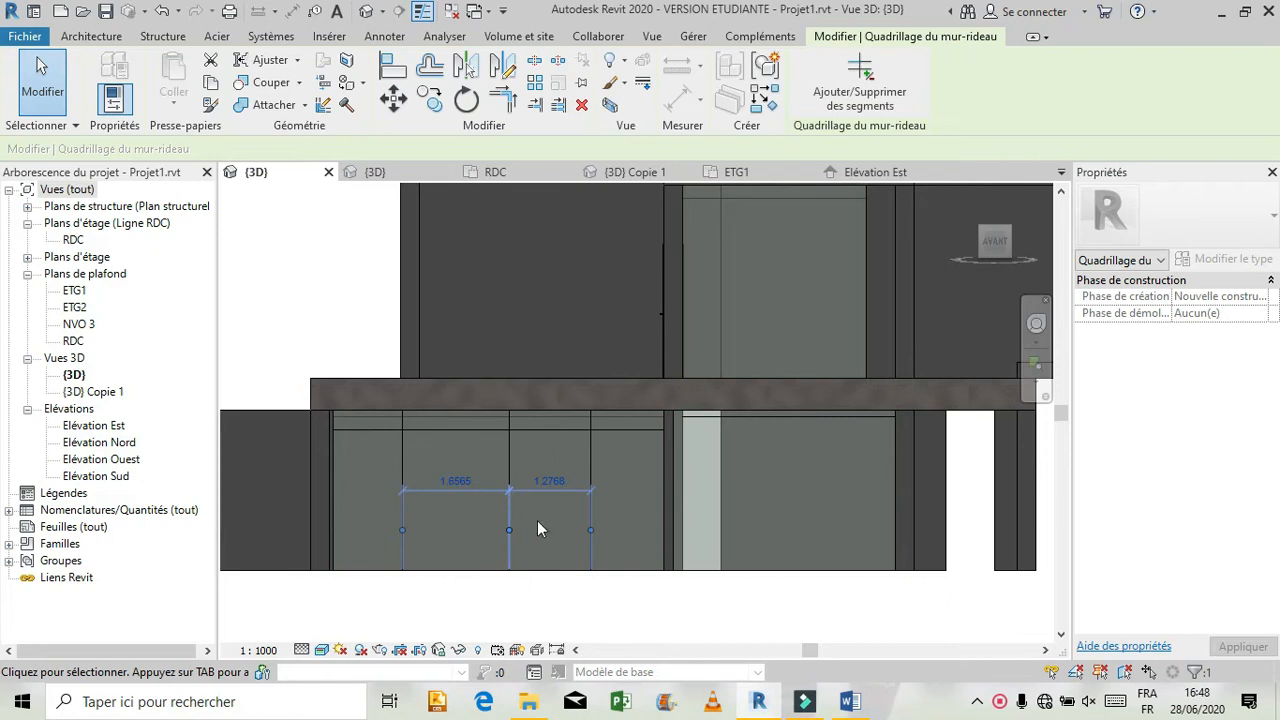
{"action": "left_click", "coordinate": [592, 446]}
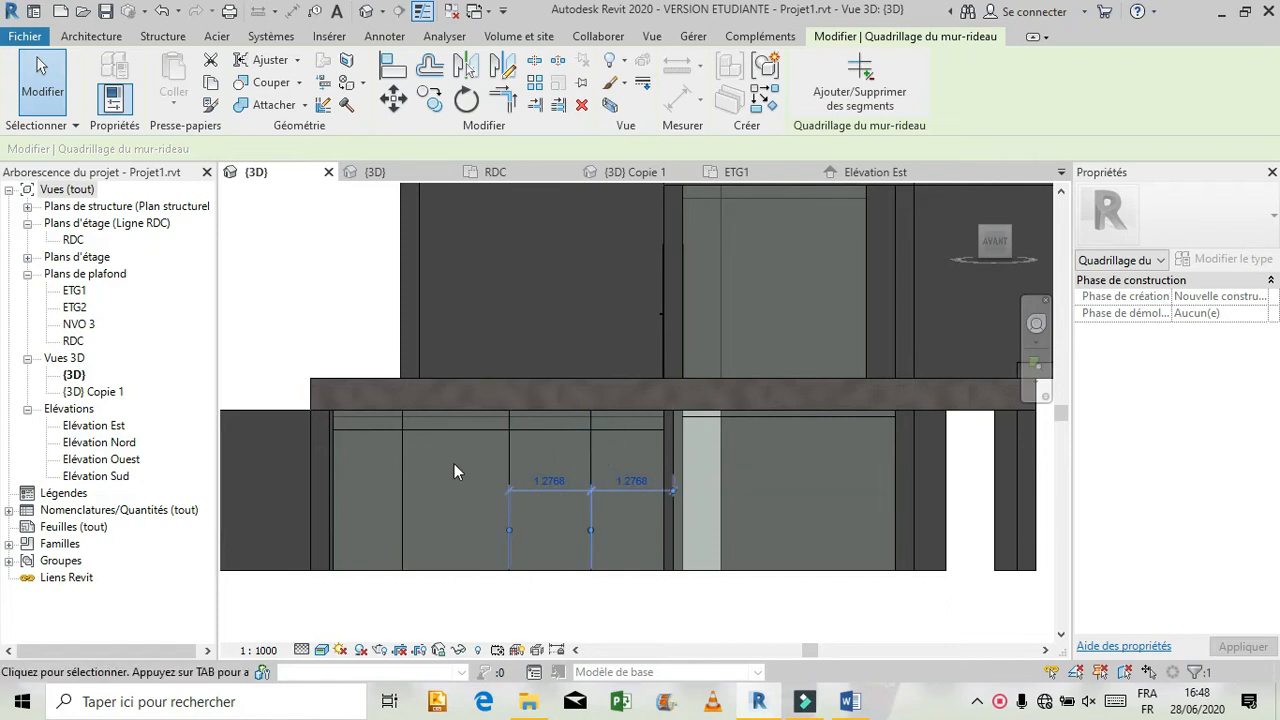
Set the spacing between the leftmost and middle vertical grid lines to 1.7768 m.
{"action": "left_click", "coordinate": [404, 465]}
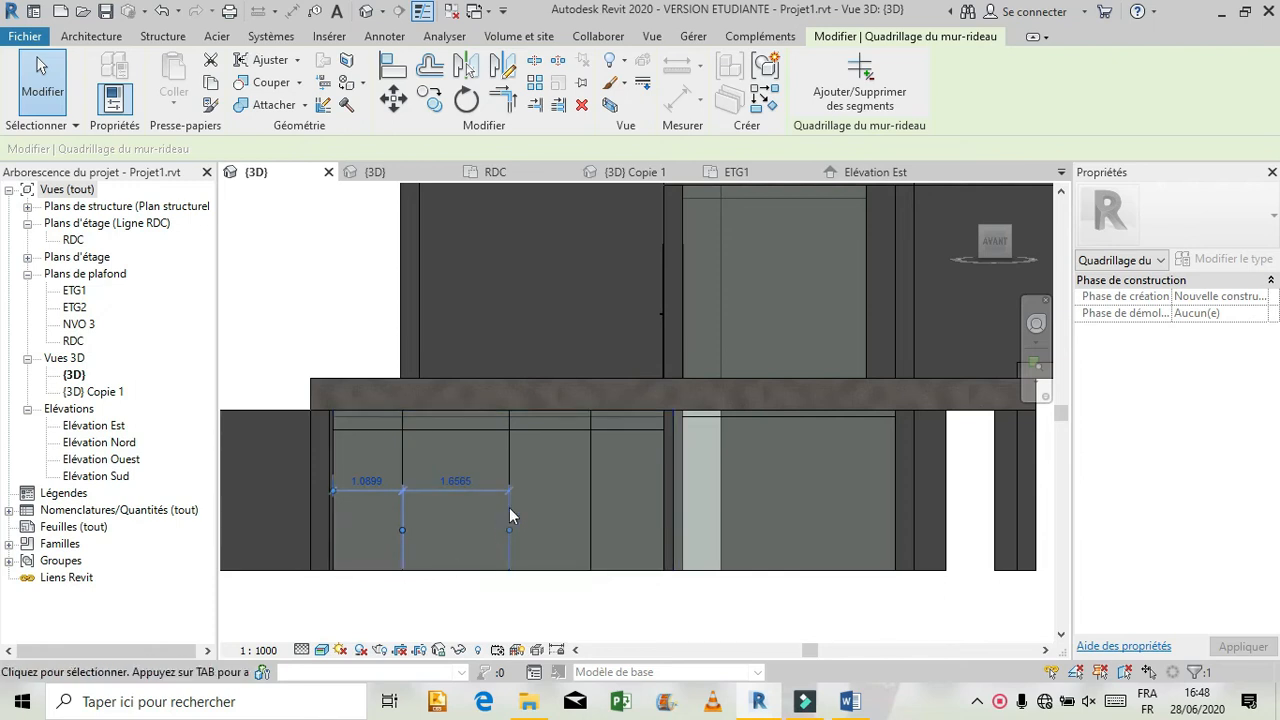
{"action": "left_click", "coordinate": [458, 487]}
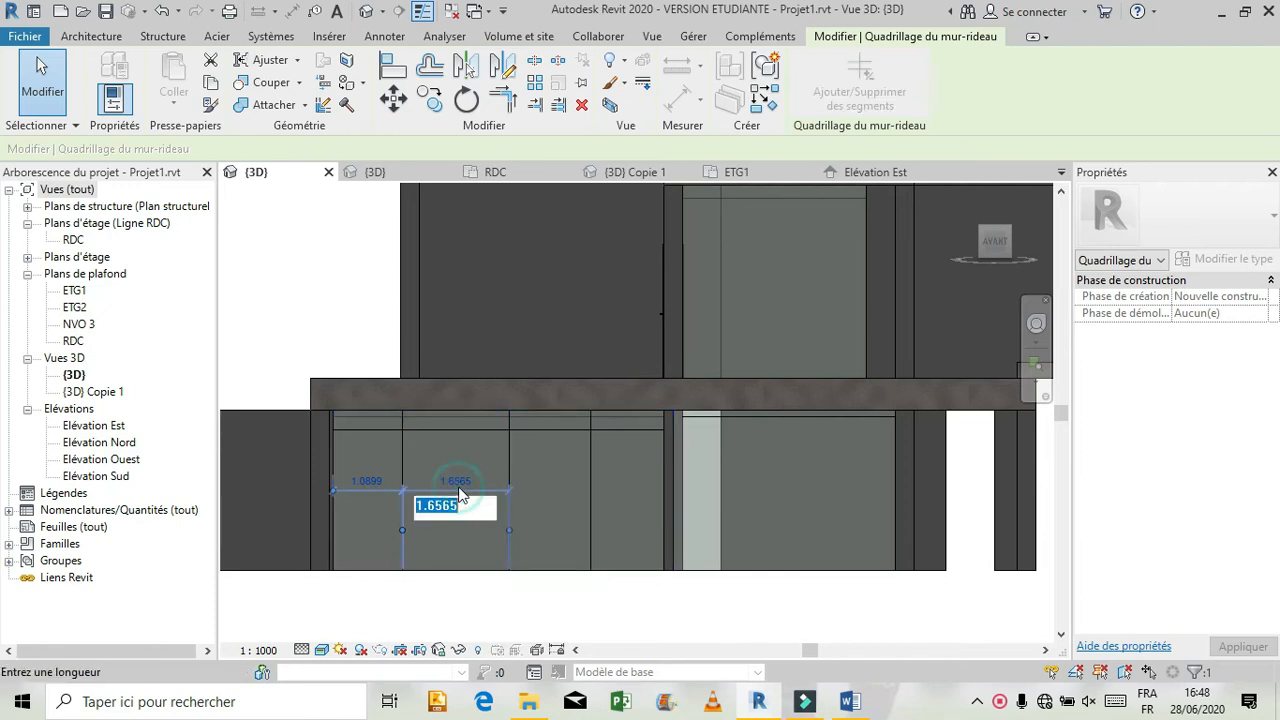
{"action": "type", "text": "1.77"}
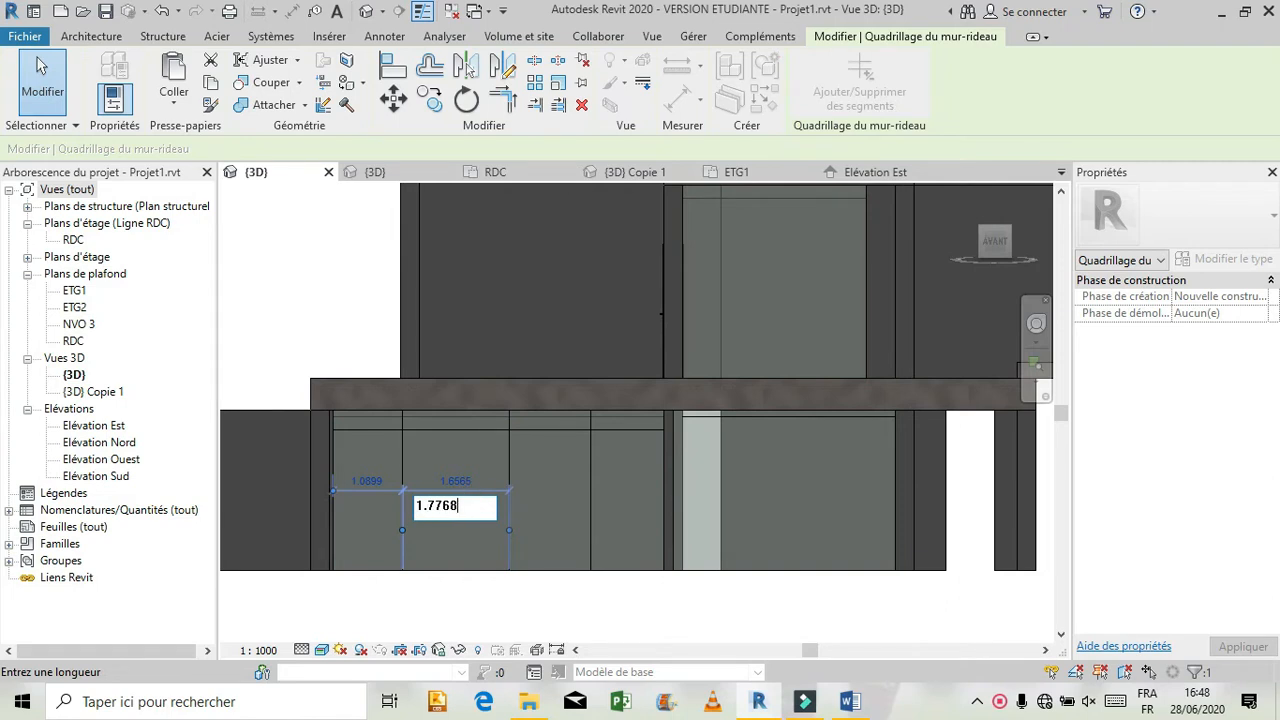
{"action": "type", "text": "68"}
{"action": "key", "text": "Return"}
{"action": "left_click", "coordinate": [314, 318]}
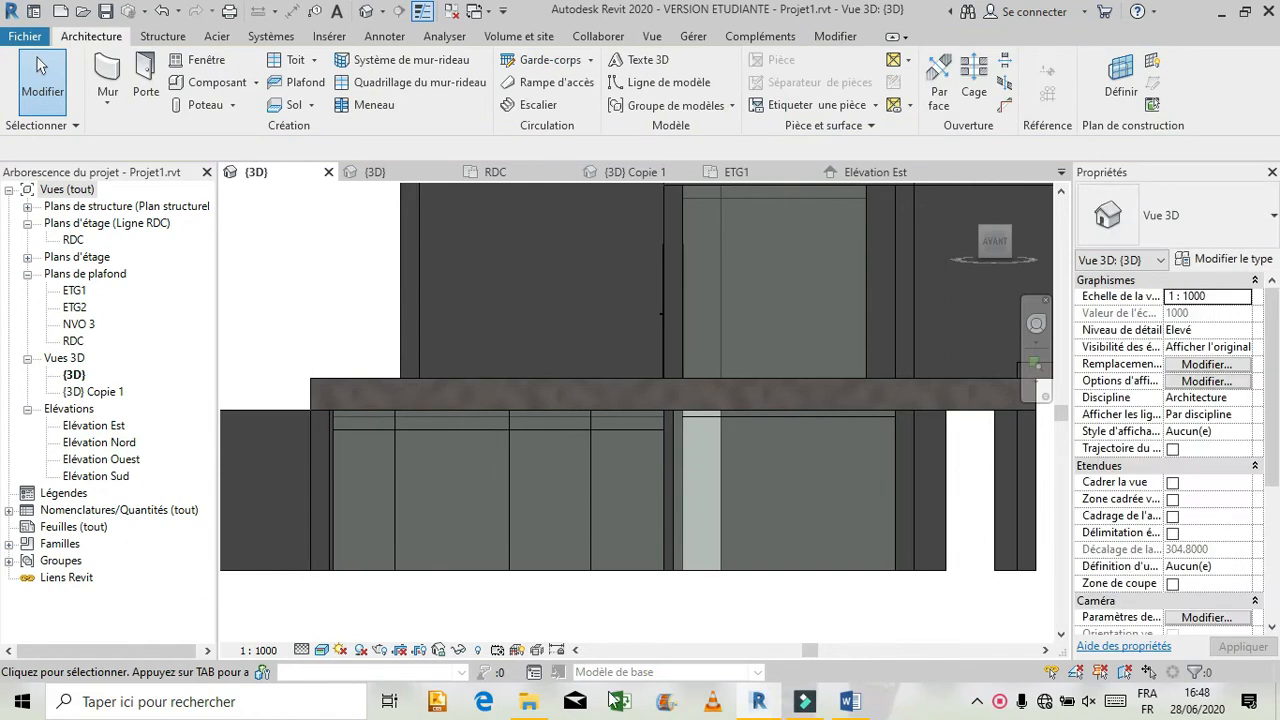
Select the glazed panel below the horizontal grid line in the rightmost bay of the left ground-floor curtain wall.
{"action": "scroll", "coordinate": [613, 570], "scroll_direction": "down", "scroll_amount": 1}
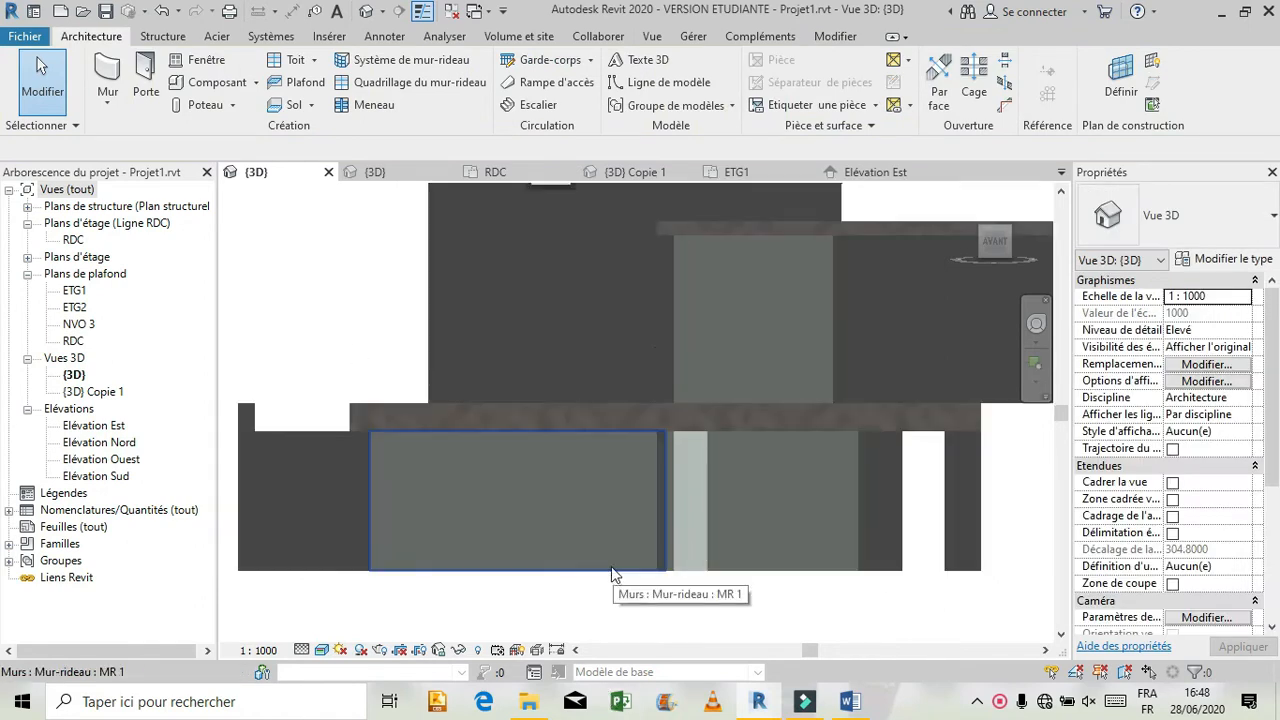
{"action": "scroll", "coordinate": [625, 541], "scroll_direction": "up", "scroll_amount": 1}
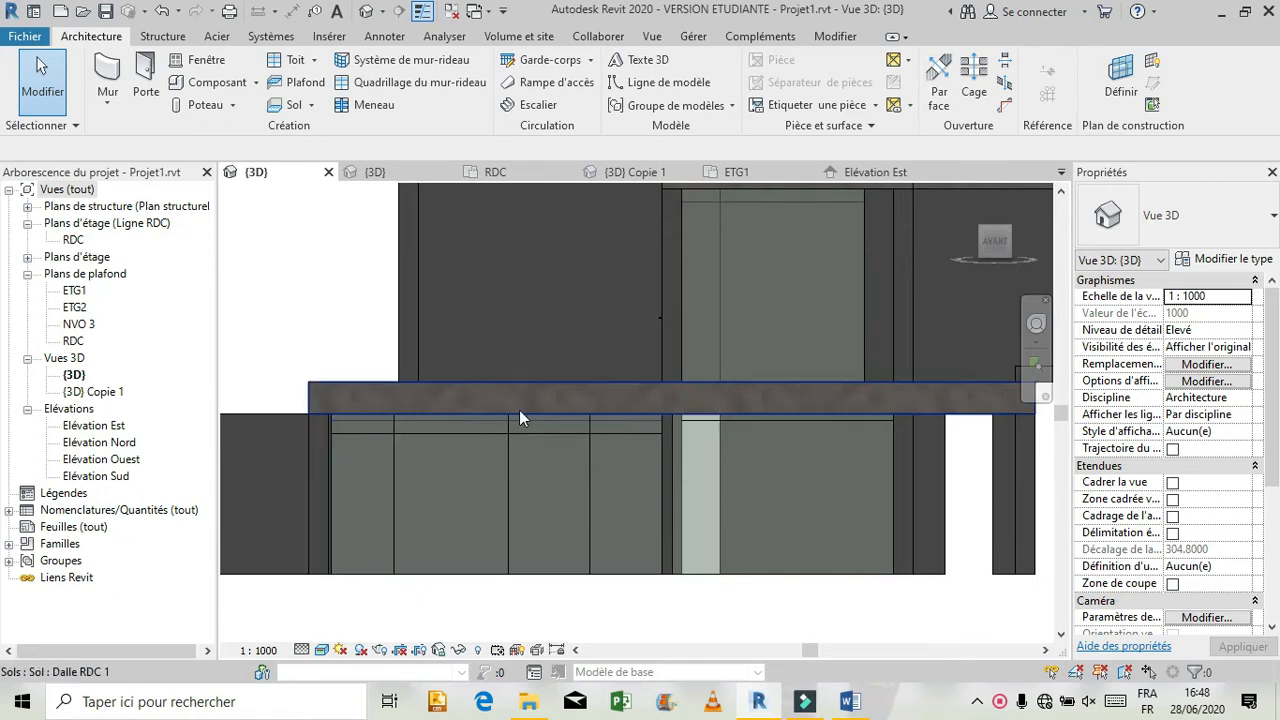
{"action": "scroll", "coordinate": [649, 481], "scroll_direction": "up", "scroll_amount": 2}
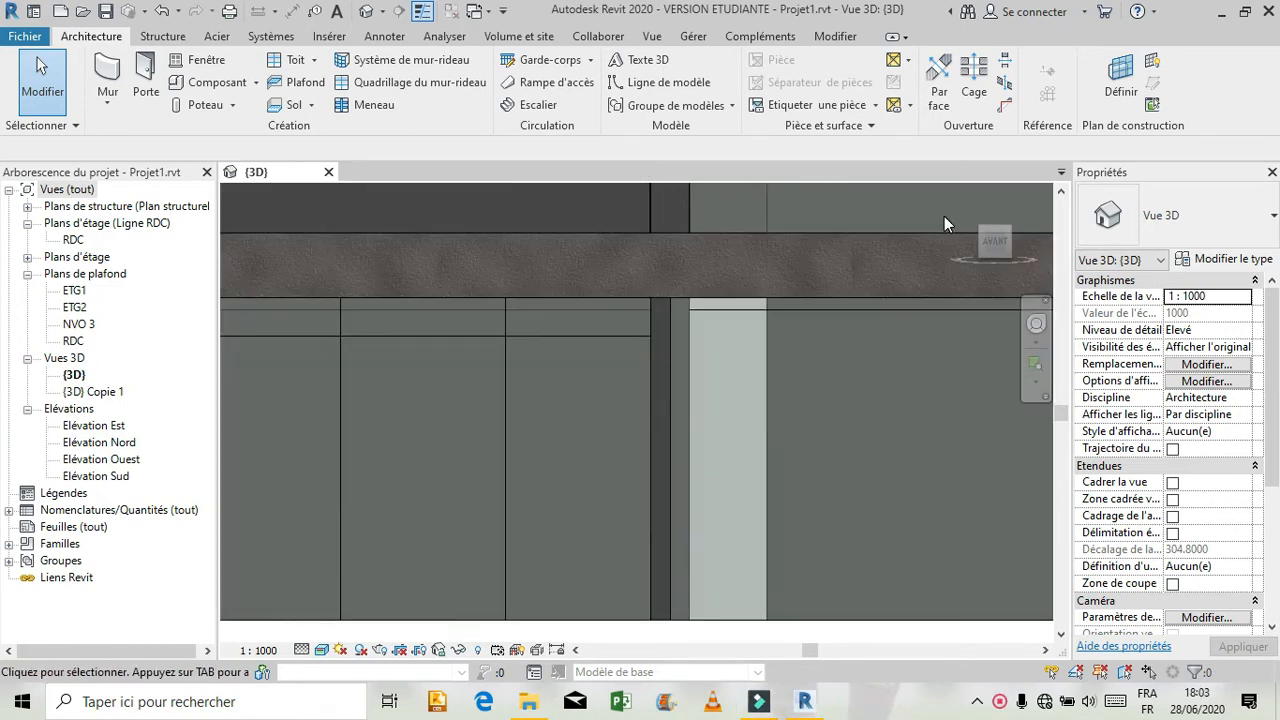
{"action": "scroll", "coordinate": [815, 370], "scroll_direction": "down", "scroll_amount": 2}
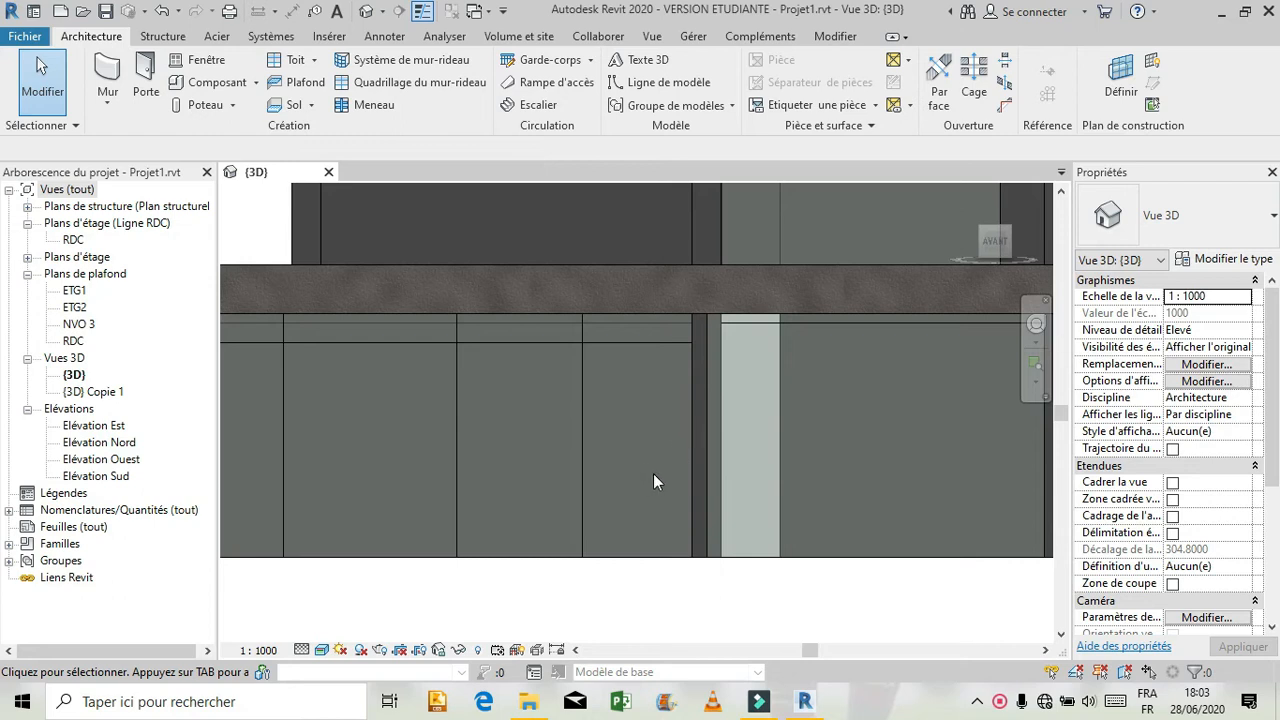
{"action": "left_click", "coordinate": [585, 397]}
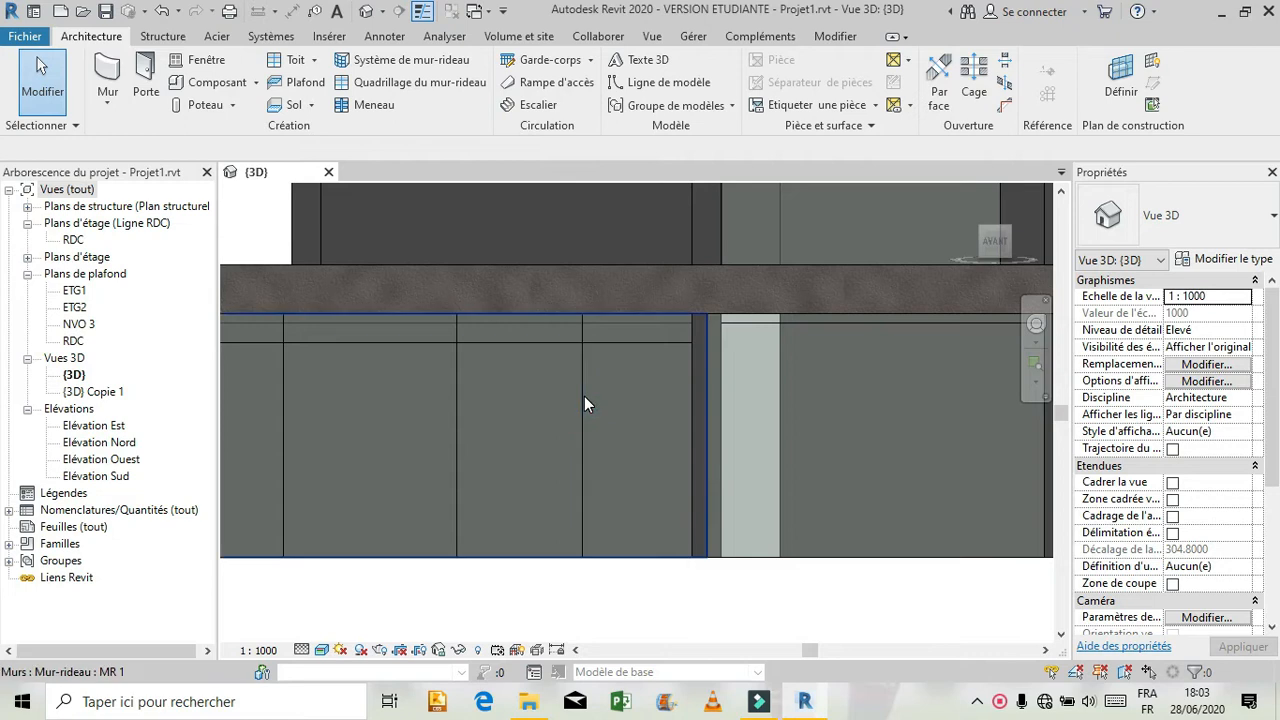
{"action": "key", "text": "Tab"}
{"action": "key", "text": "Tab"}
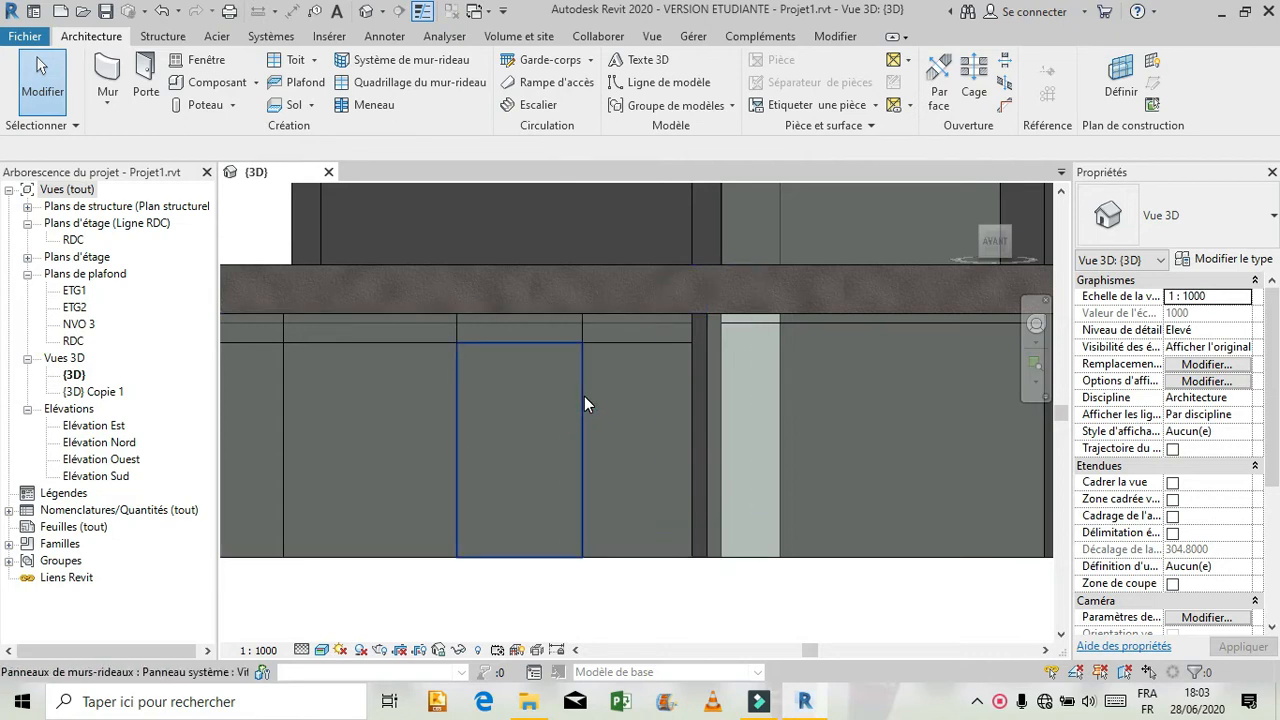
{"action": "key", "text": "Tab"}
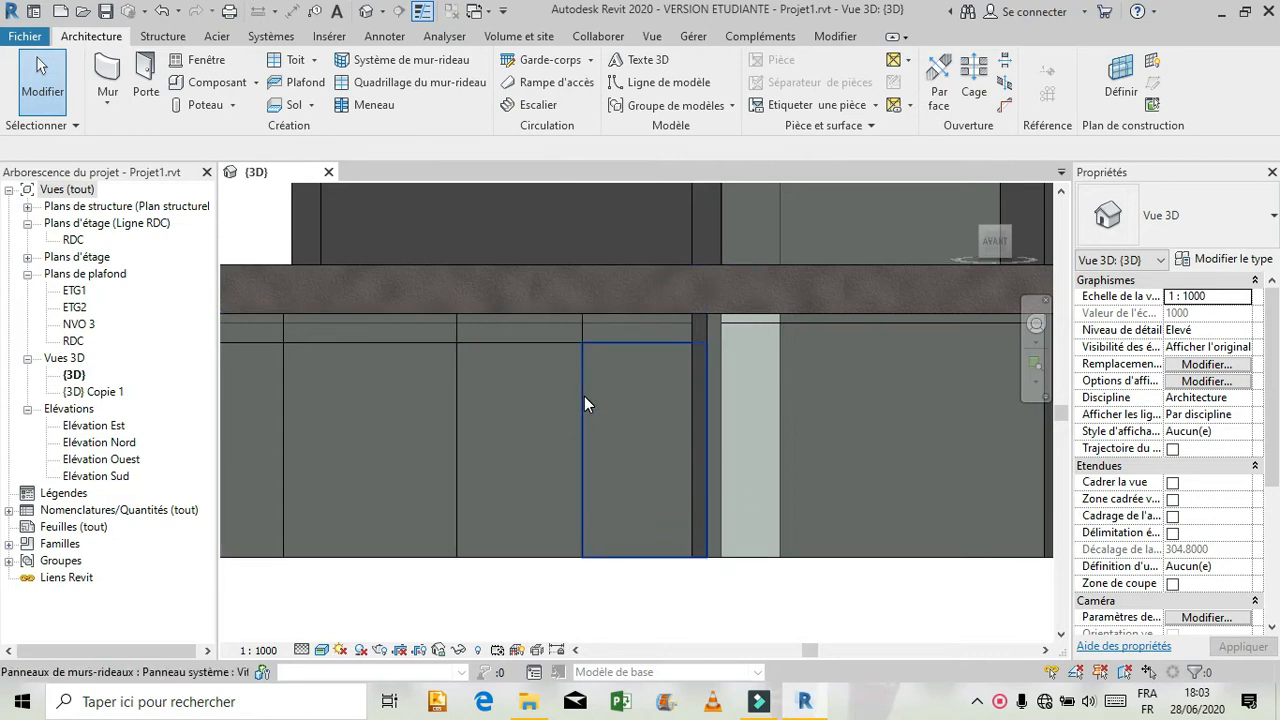
{"action": "left_click", "coordinate": [584, 396]}
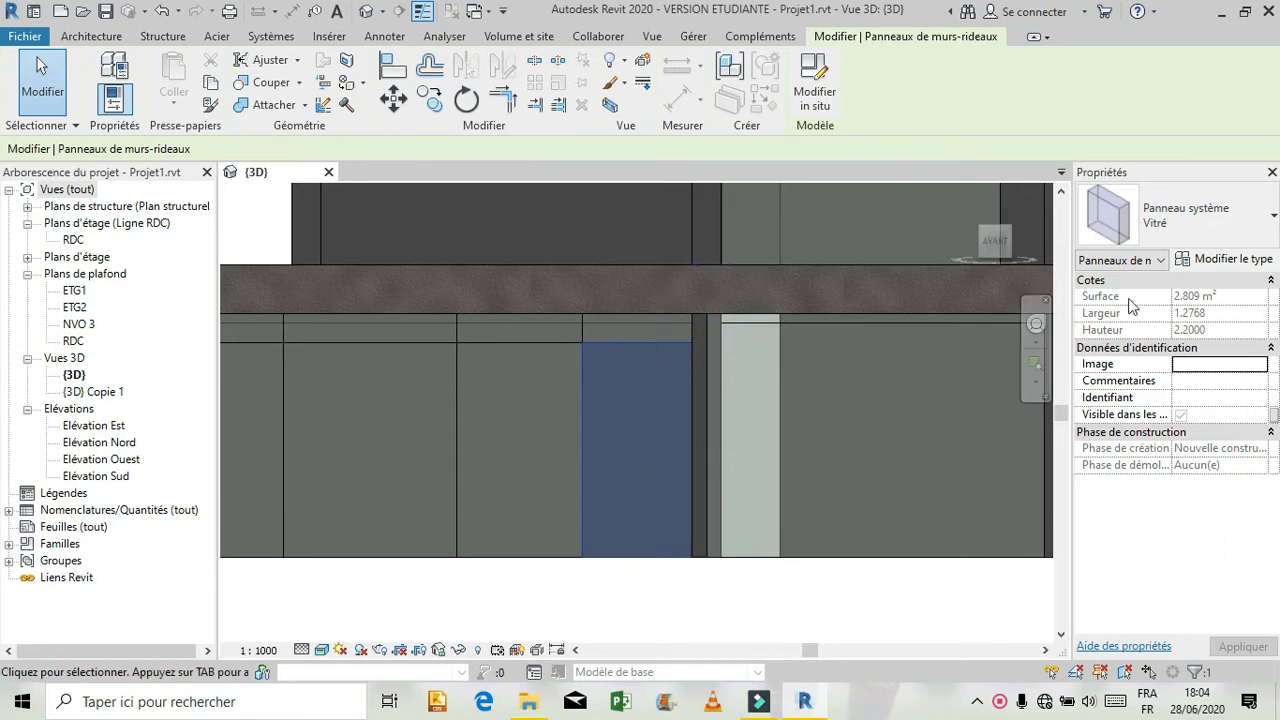
From the selected panel's type properties, start loading a family and browse to the Portes > Murs-rideaux library folder.
{"action": "left_click", "coordinate": [1233, 259]}
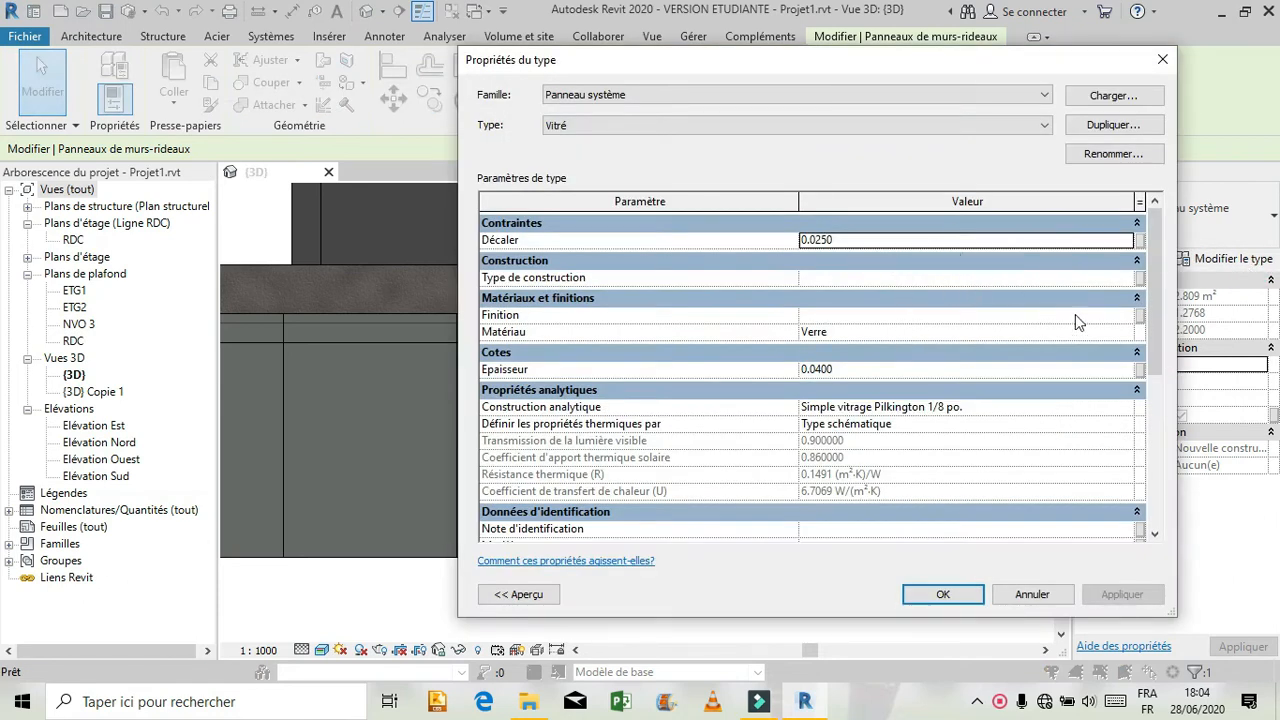
{"action": "left_click_drag", "start_coordinate": [1157, 308], "coordinate": [1118, 267]}
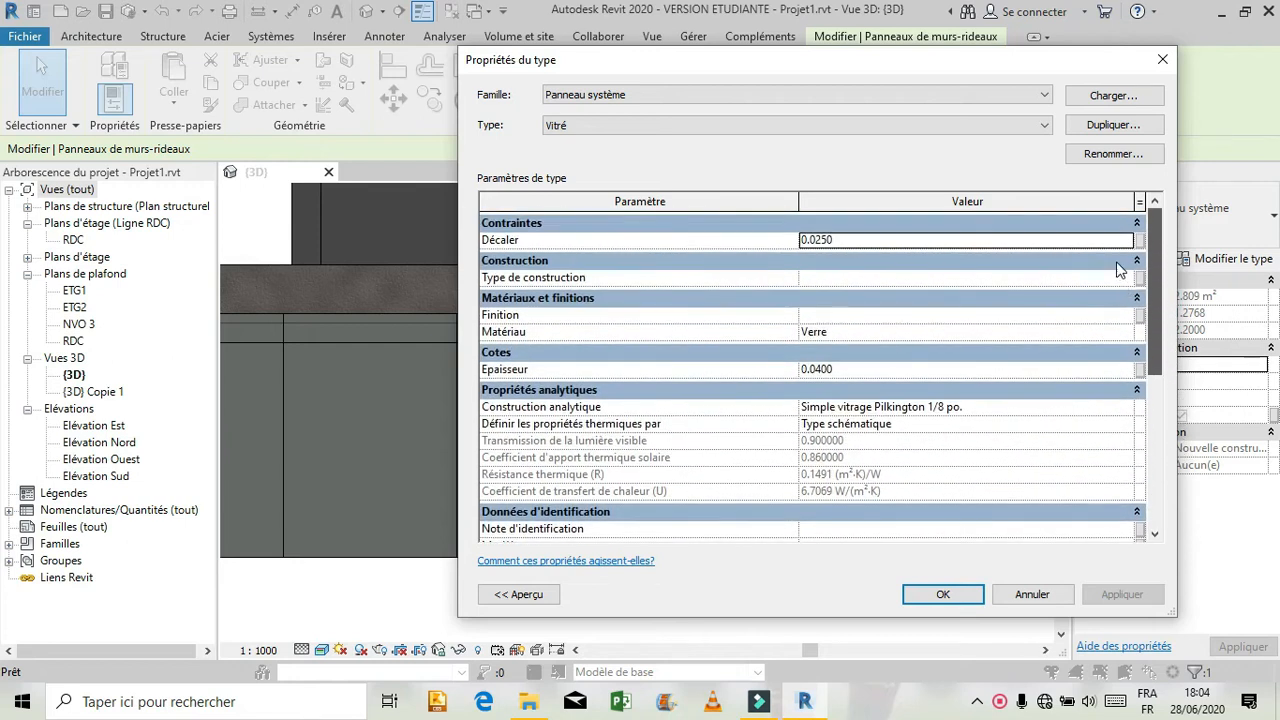
{"action": "left_click", "coordinate": [1111, 260]}
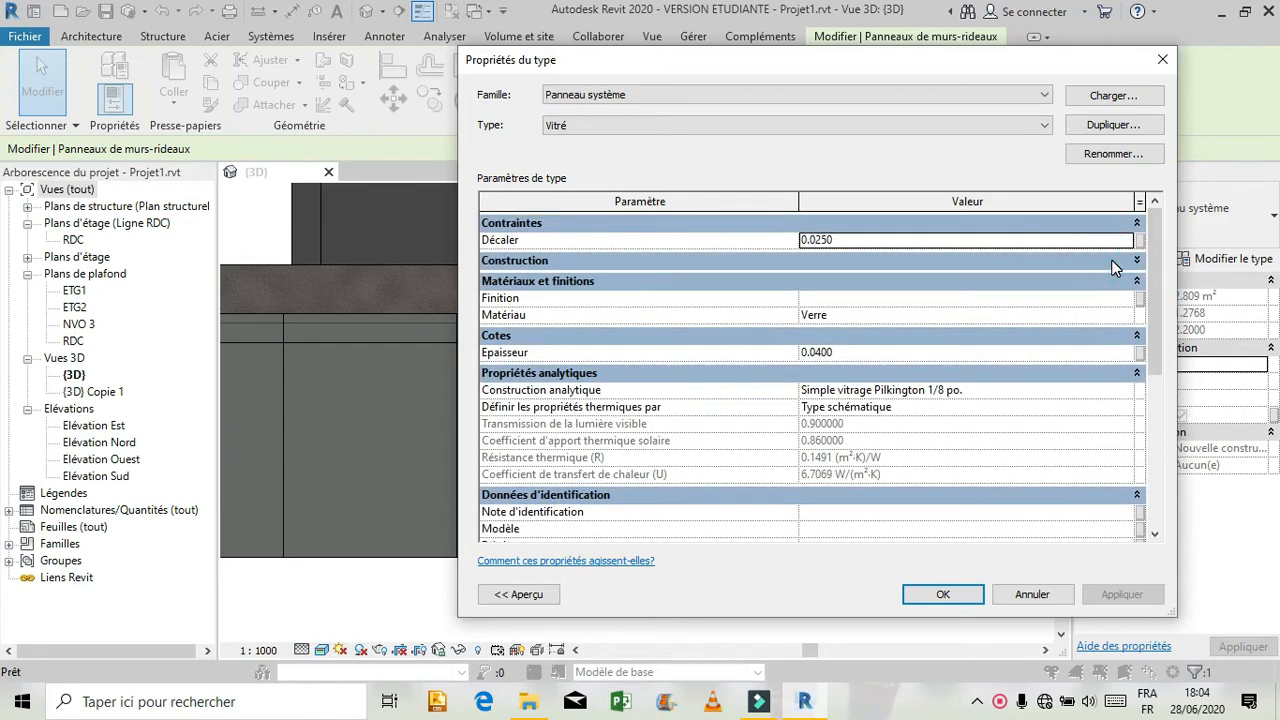
{"action": "left_click", "coordinate": [1112, 261]}
{"action": "left_click", "coordinate": [1075, 96]}
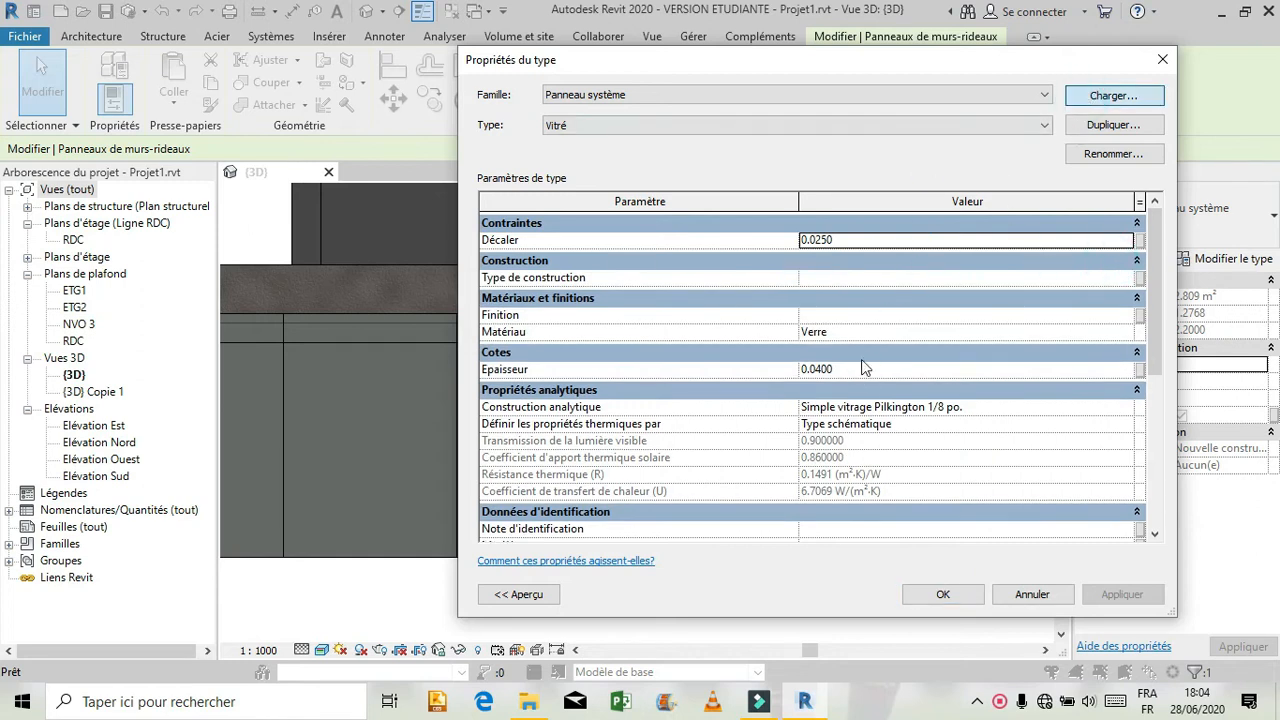
{"action": "left_click_drag", "start_coordinate": [942, 258], "coordinate": [950, 425]}
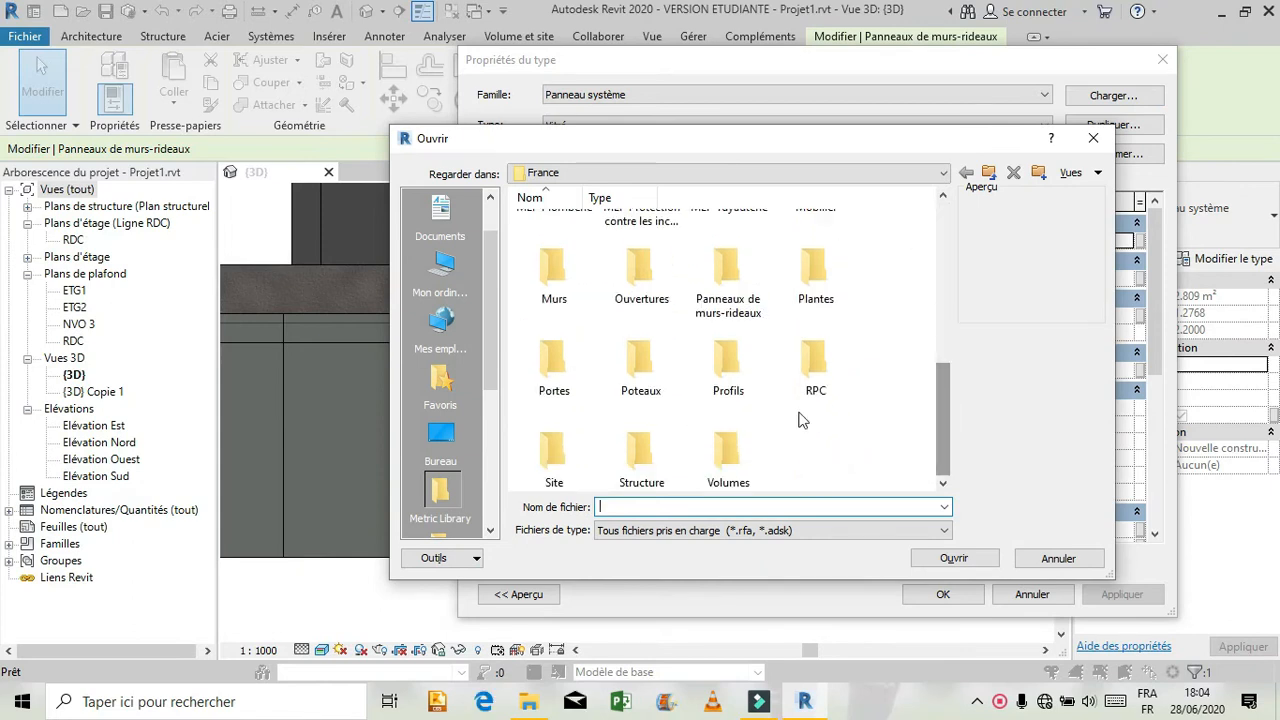
{"action": "double_click", "coordinate": [551, 372]}
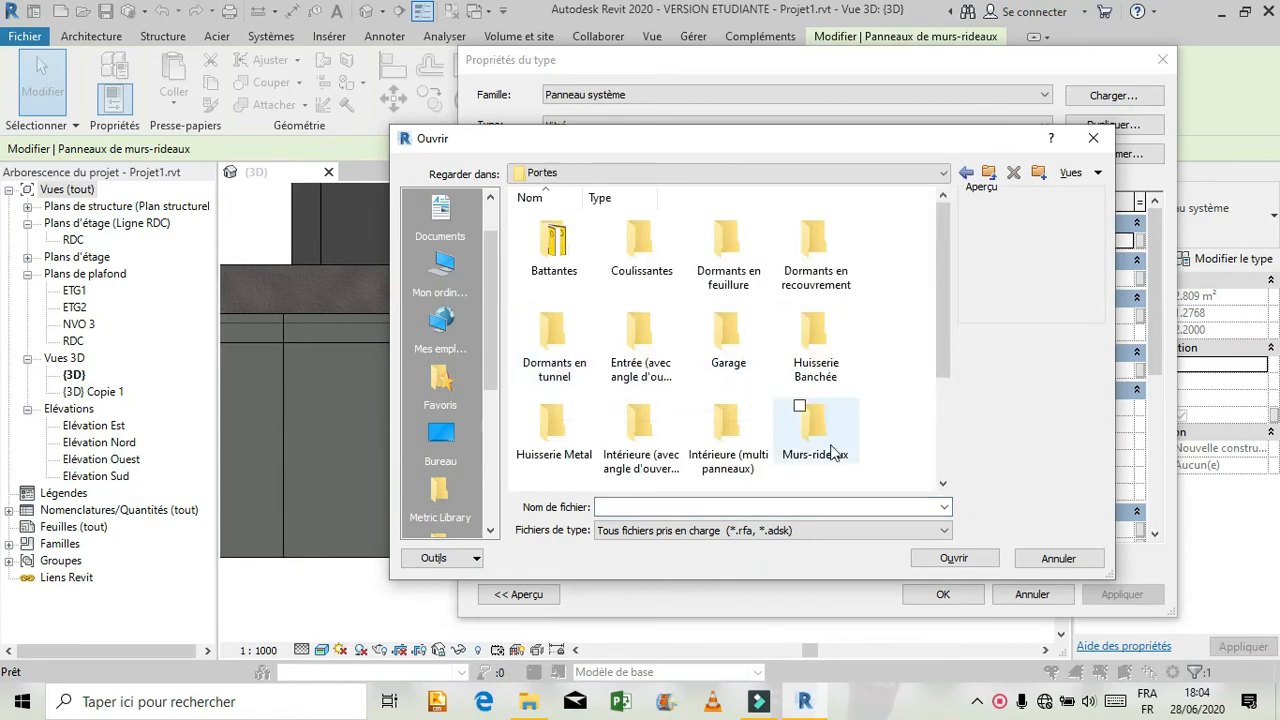
{"action": "left_click", "coordinate": [826, 424]}
{"action": "double_click", "coordinate": [826, 423]}
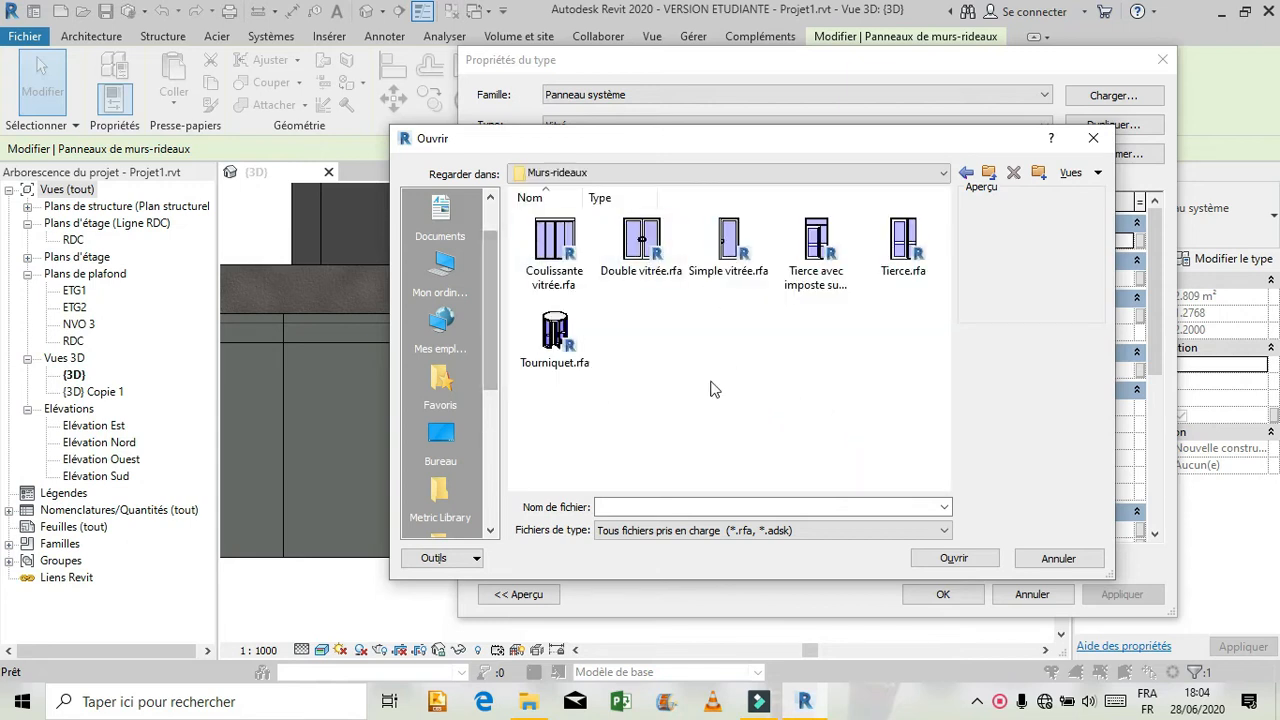
Load the Simple vitrée.rfa door family and apply it to the selected curtain wall panel.
{"action": "left_click", "coordinate": [710, 265]}
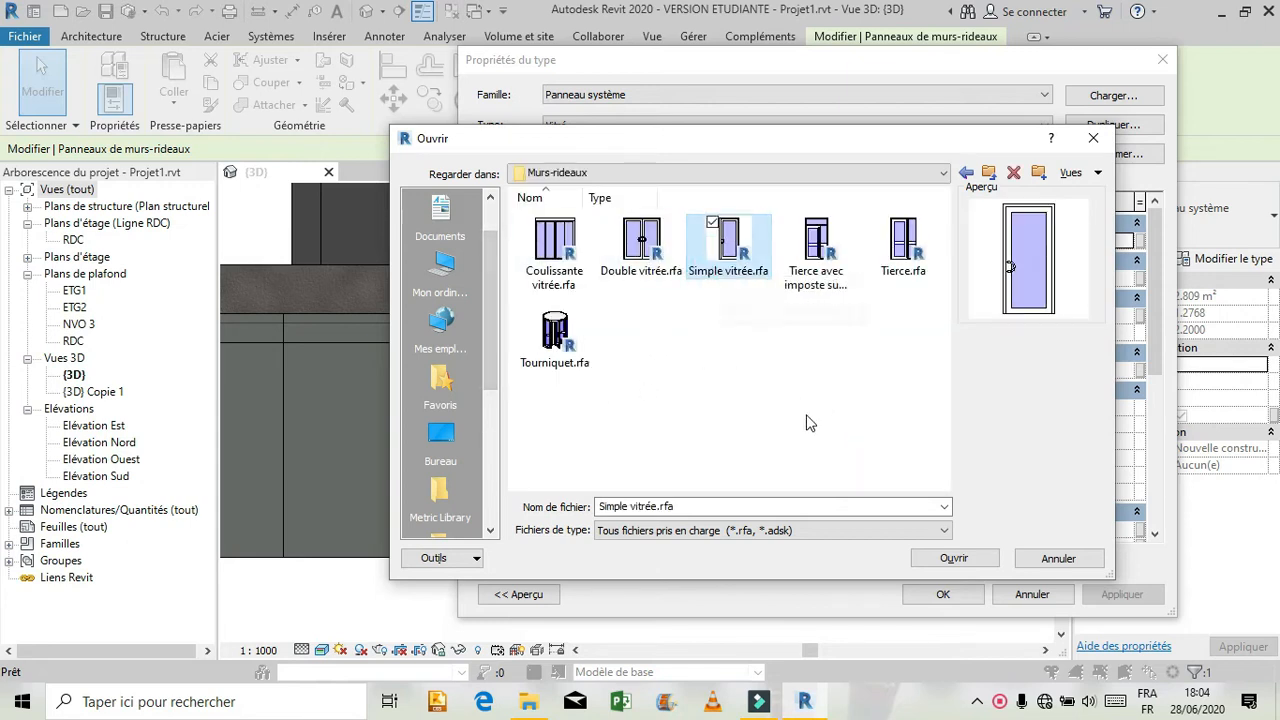
{"action": "left_click", "coordinate": [929, 558]}
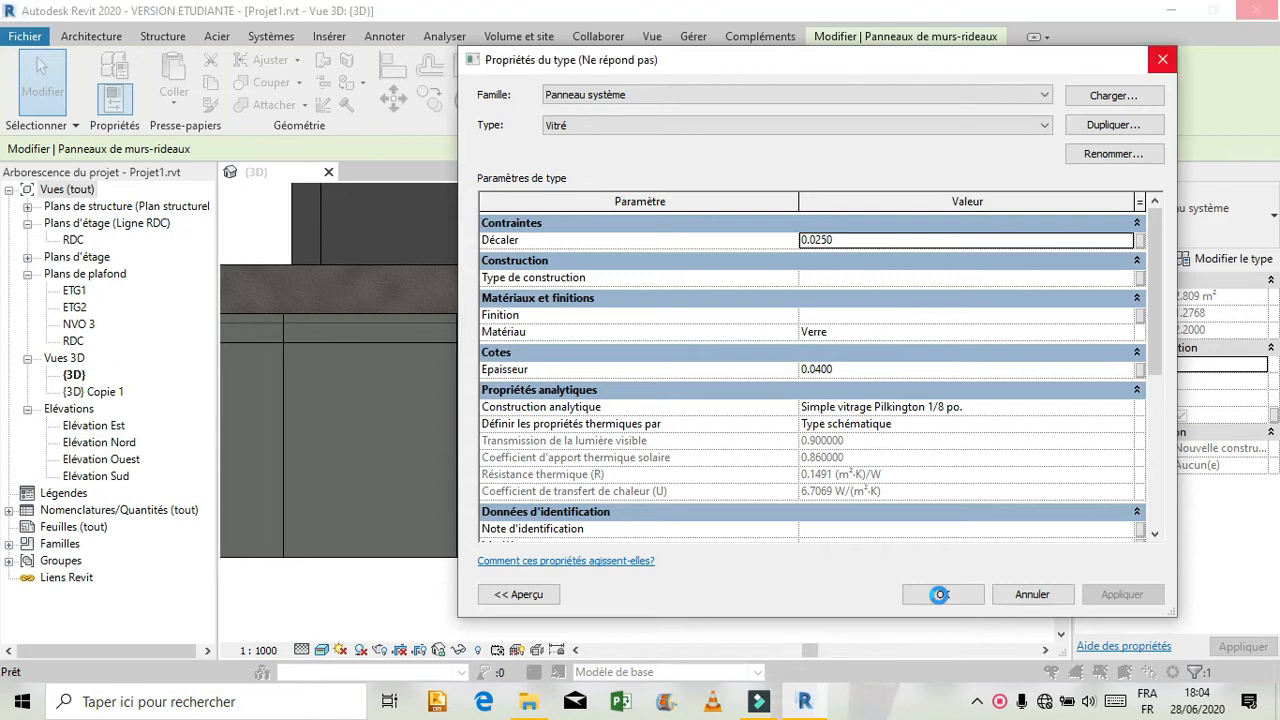
{"action": "left_click", "coordinate": [941, 596]}
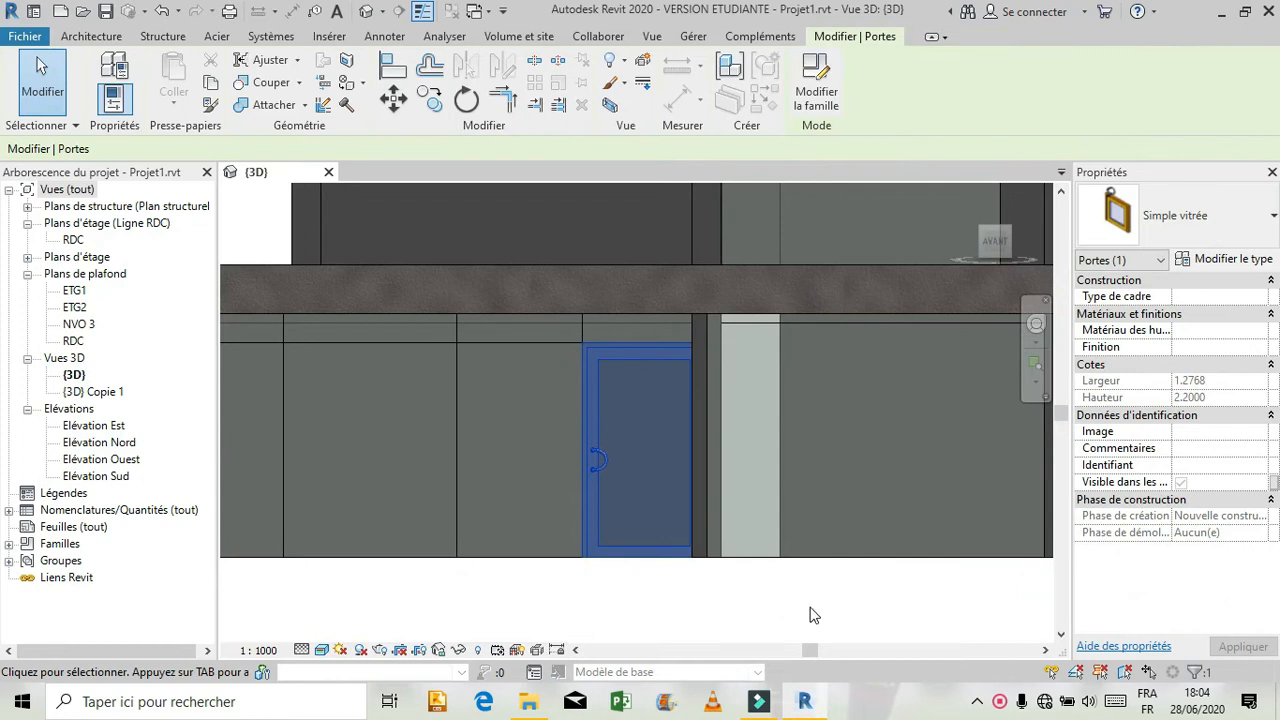
{"action": "left_click", "coordinate": [774, 612]}
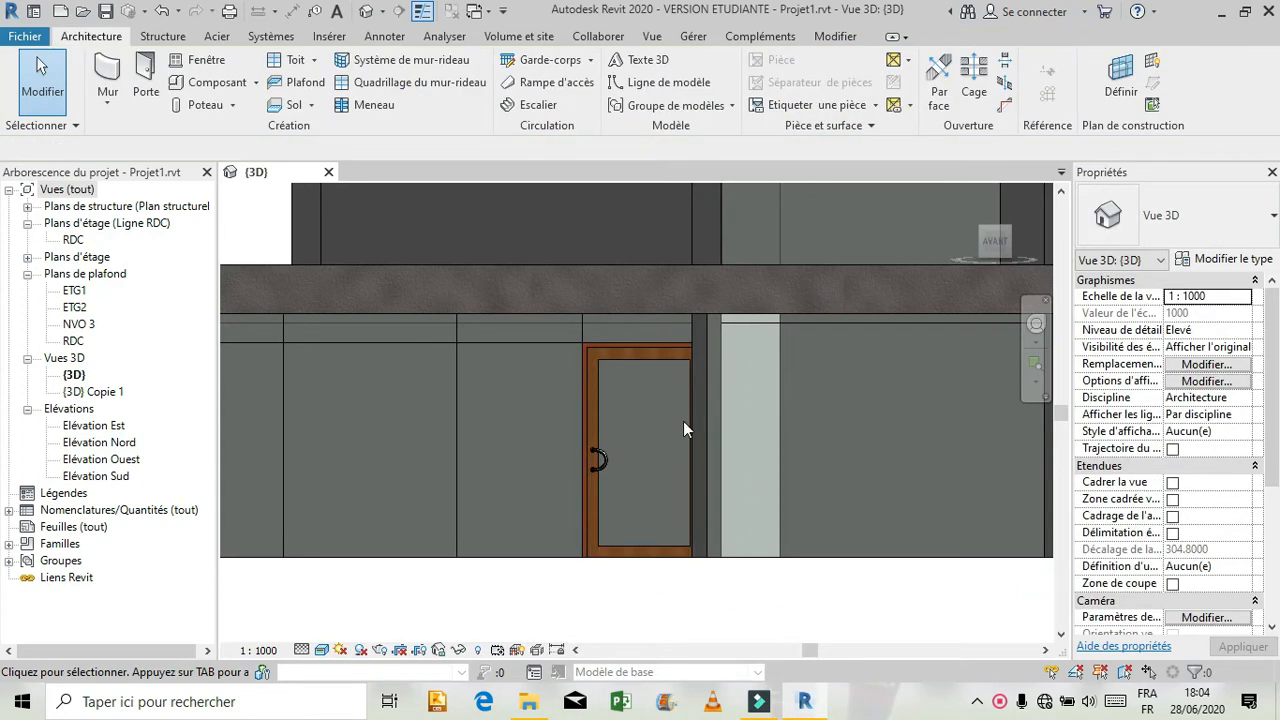
Examine the new glazed door in the curtain wall from an oblique angle, then from the front.
{"action": "left_click", "coordinate": [1036, 328]}
{"action": "left_click_drag", "start_coordinate": [401, 428], "coordinate": [470, 352]}
{"action": "scroll", "coordinate": [447, 370], "scroll_direction": "down", "scroll_amount": 1}
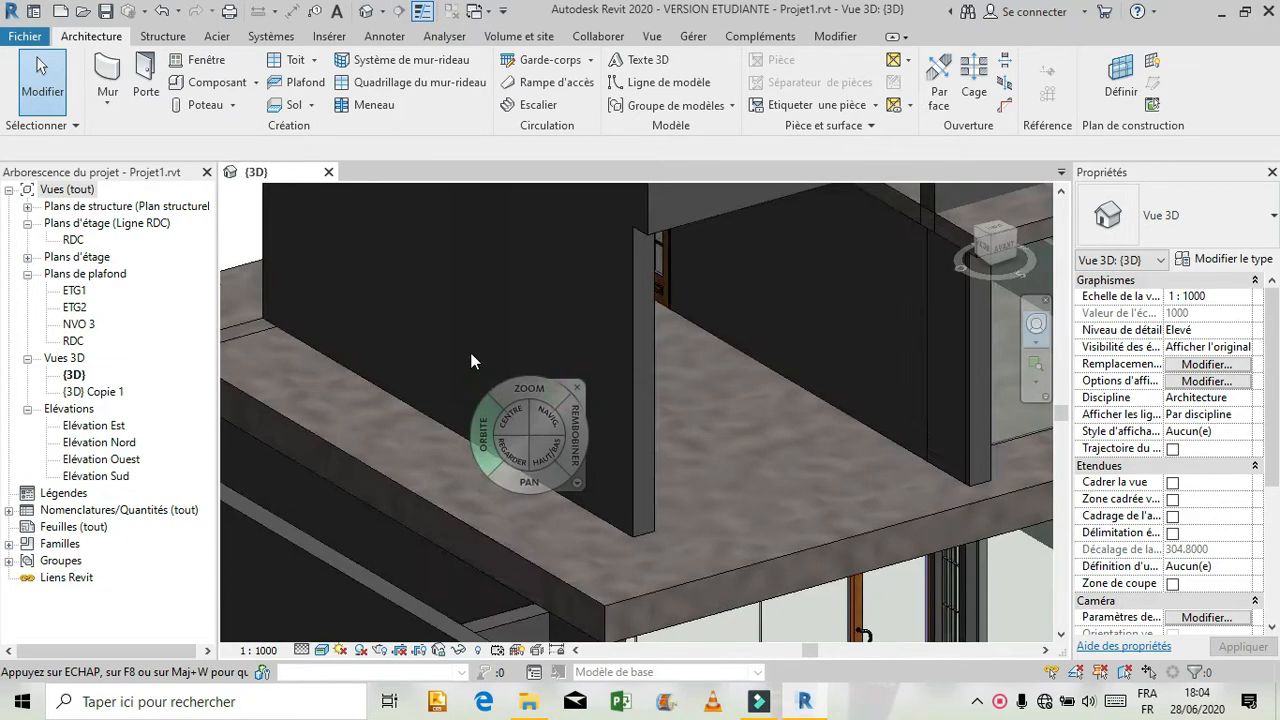
{"action": "scroll", "coordinate": [461, 311], "scroll_direction": "down", "scroll_amount": 3}
{"action": "left_click_drag", "start_coordinate": [714, 510], "coordinate": [689, 385]}
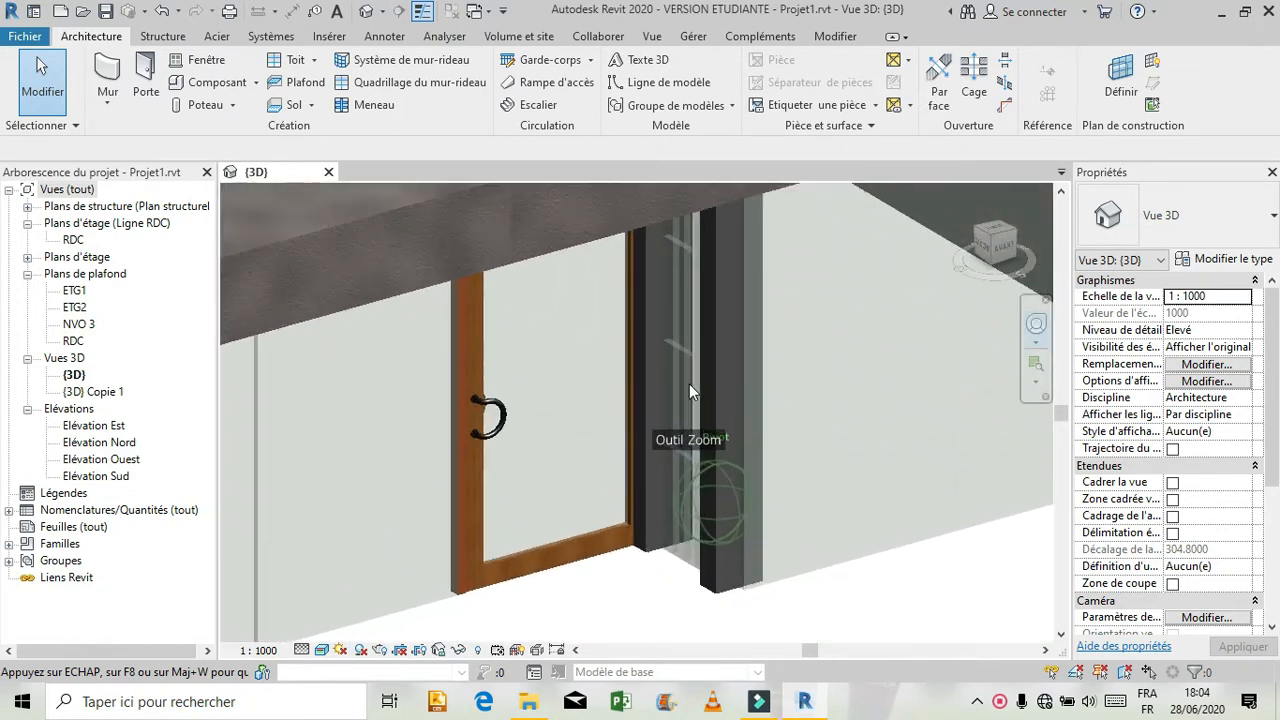
{"action": "left_click_drag", "start_coordinate": [645, 499], "coordinate": [641, 470]}
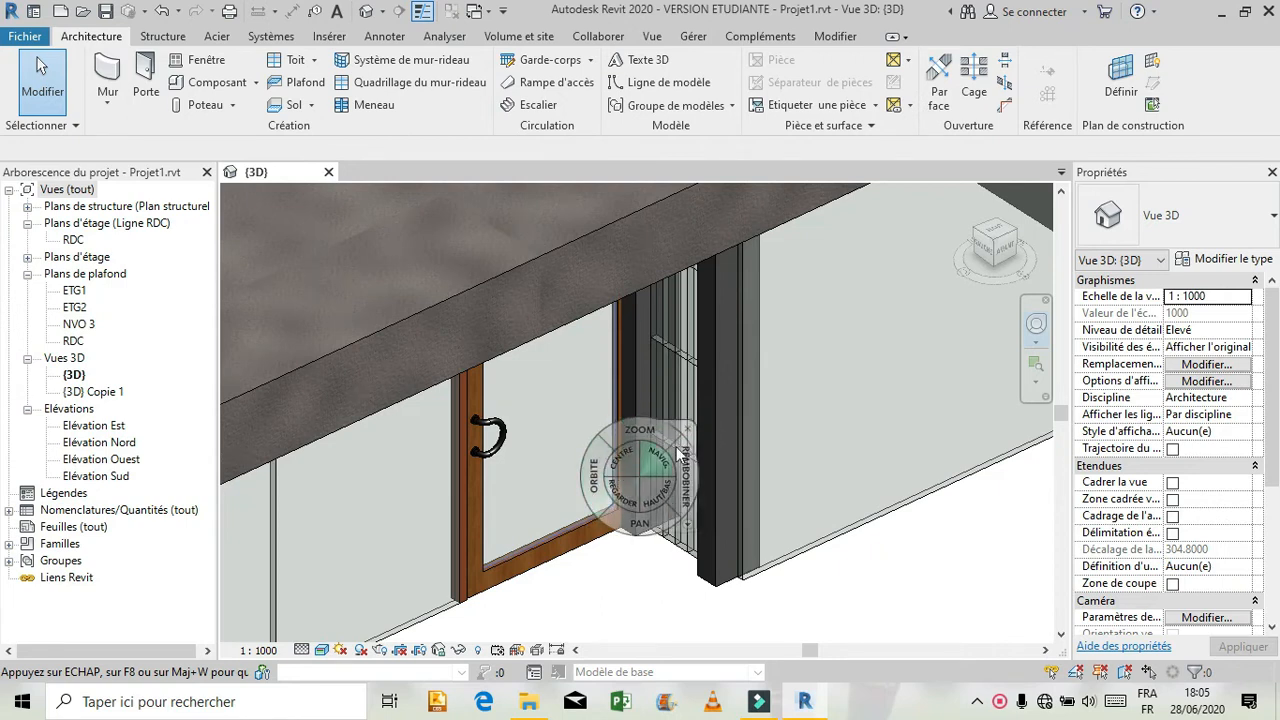
{"action": "left_click", "coordinate": [689, 428]}
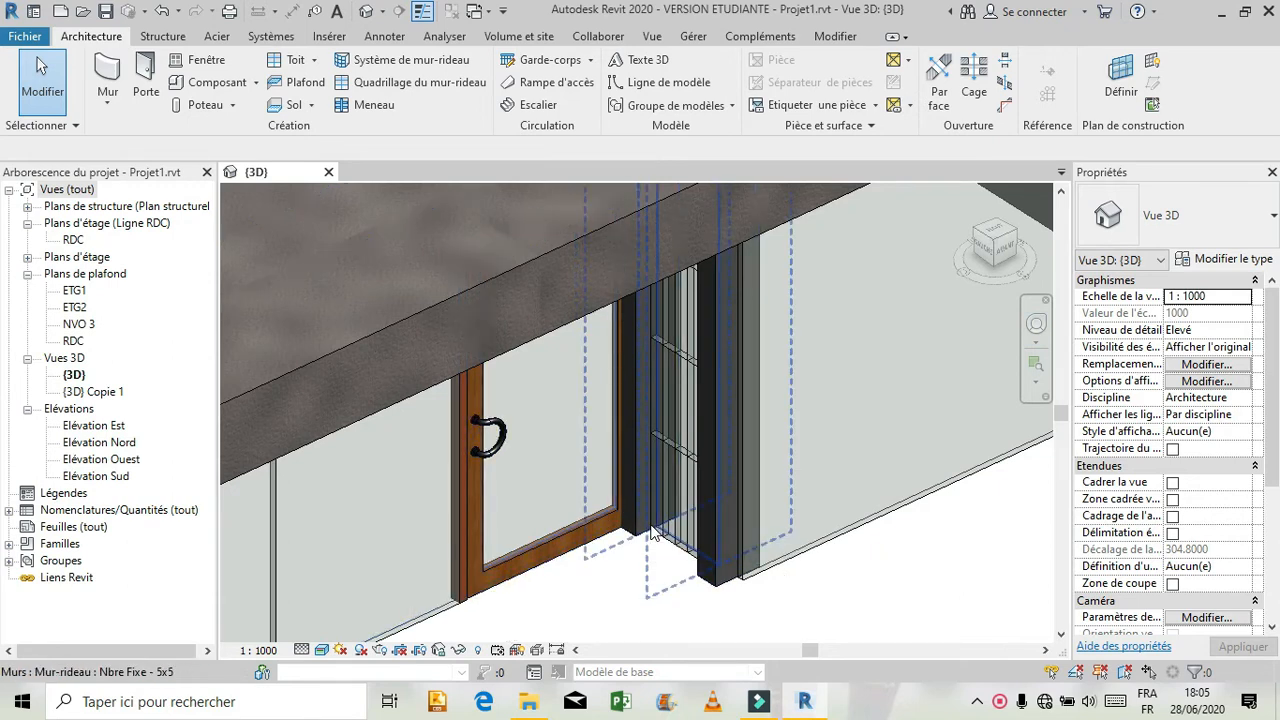
{"action": "left_click", "coordinate": [984, 256]}
{"action": "scroll", "coordinate": [568, 456], "scroll_direction": "up", "scroll_amount": 5}
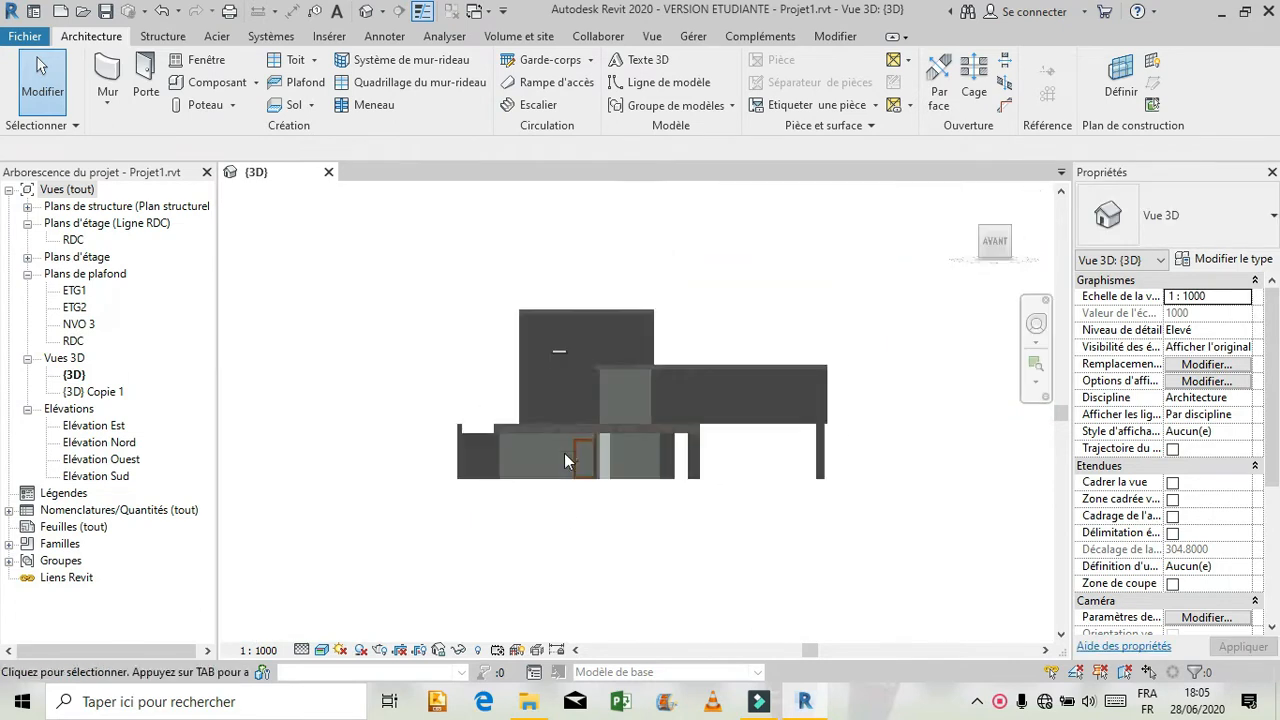
{"action": "scroll", "coordinate": [603, 458], "scroll_direction": "up", "scroll_amount": 4}
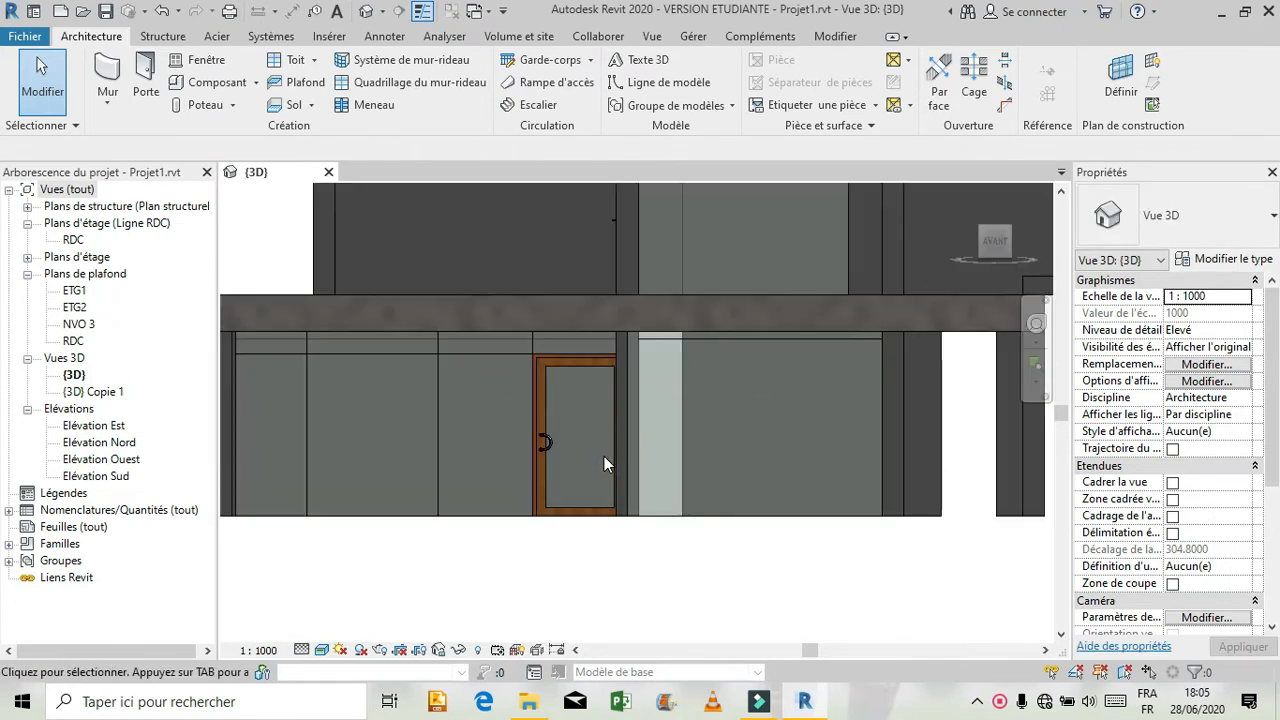
{"action": "scroll", "coordinate": [597, 441], "scroll_direction": "up", "scroll_amount": 1}
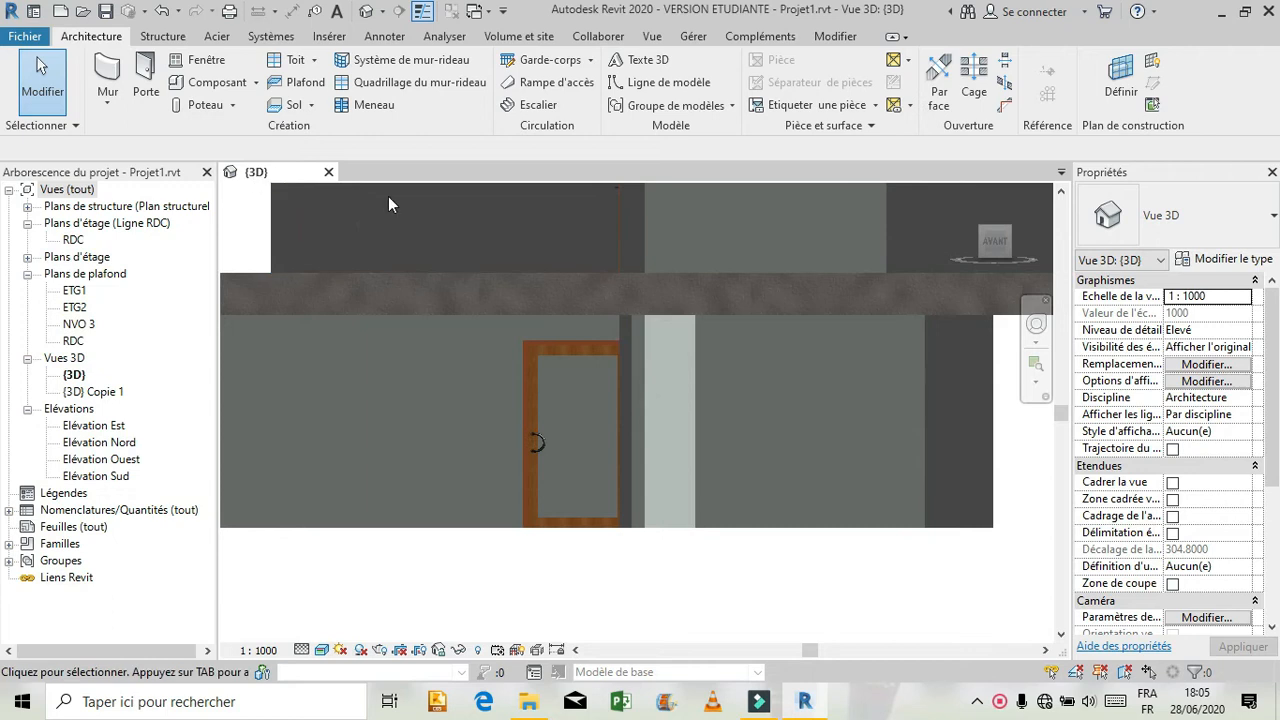
Open the formation revit reference model and examine its ground-floor entrance door and curtain wall framing from the front.
{"action": "left_click", "coordinate": [36, 10]}
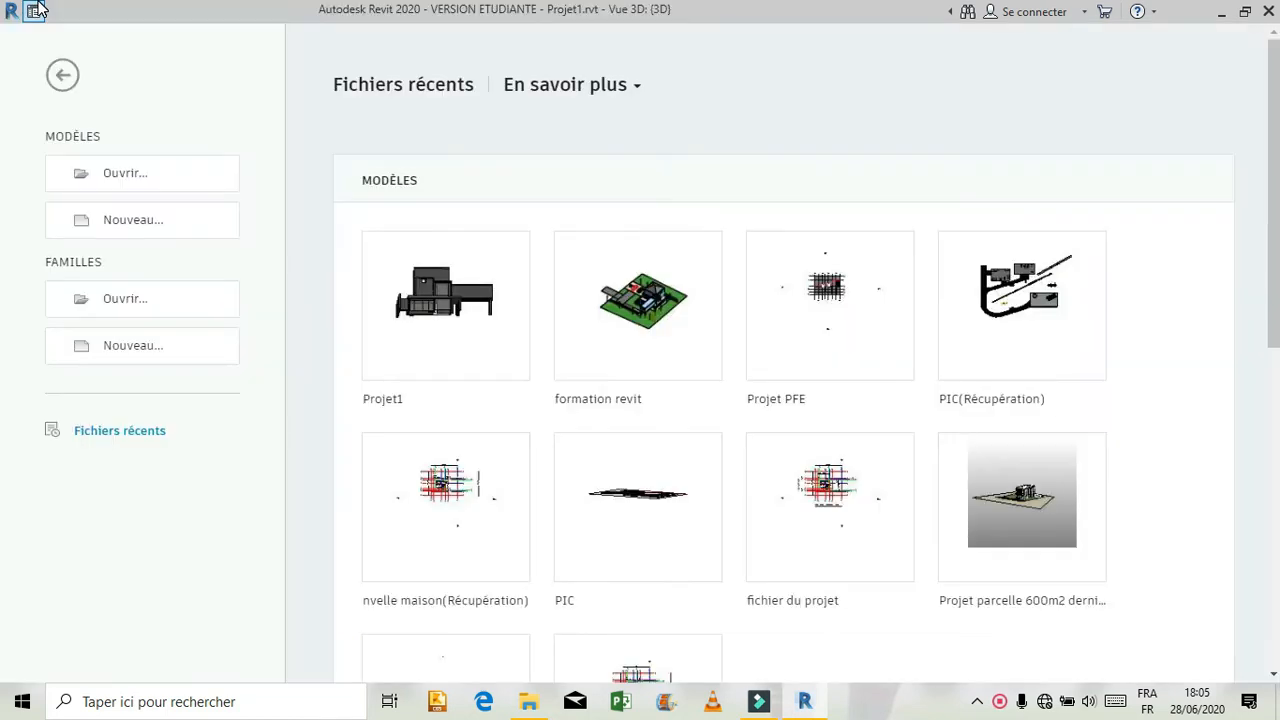
{"action": "key", "text": "ctrl+d"}
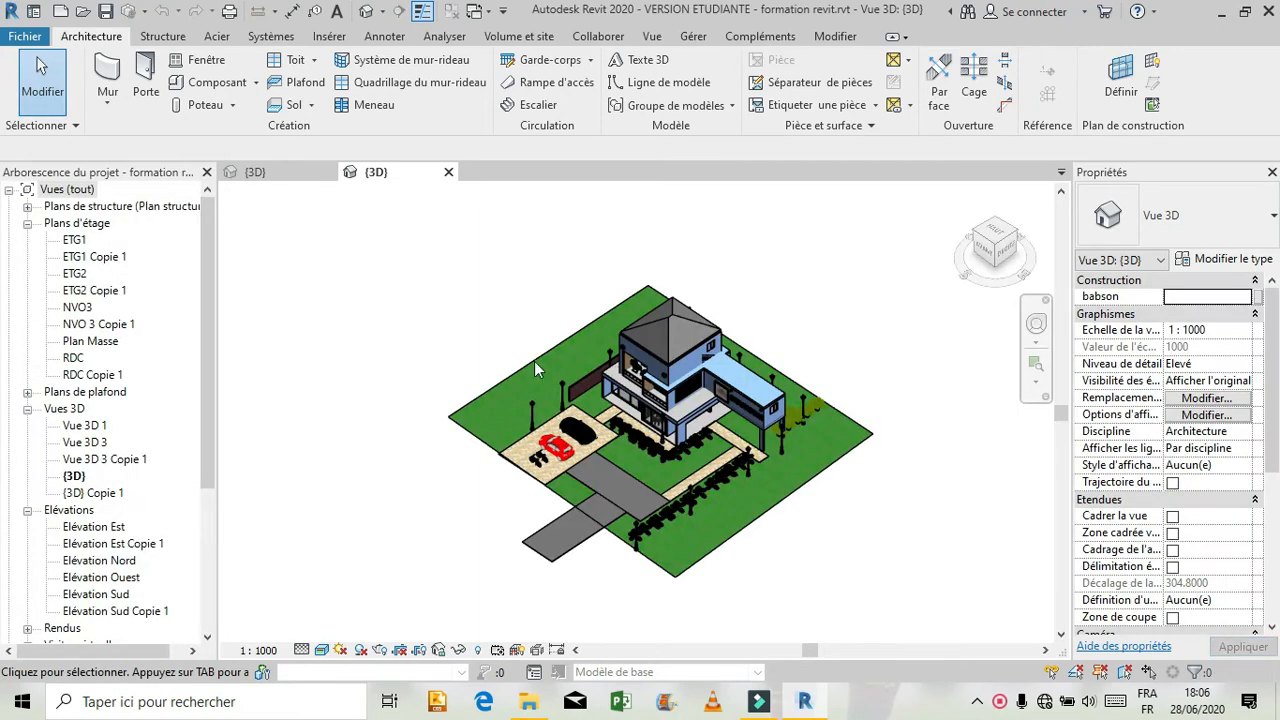
{"action": "scroll", "coordinate": [620, 425], "scroll_direction": "up", "scroll_amount": 5}
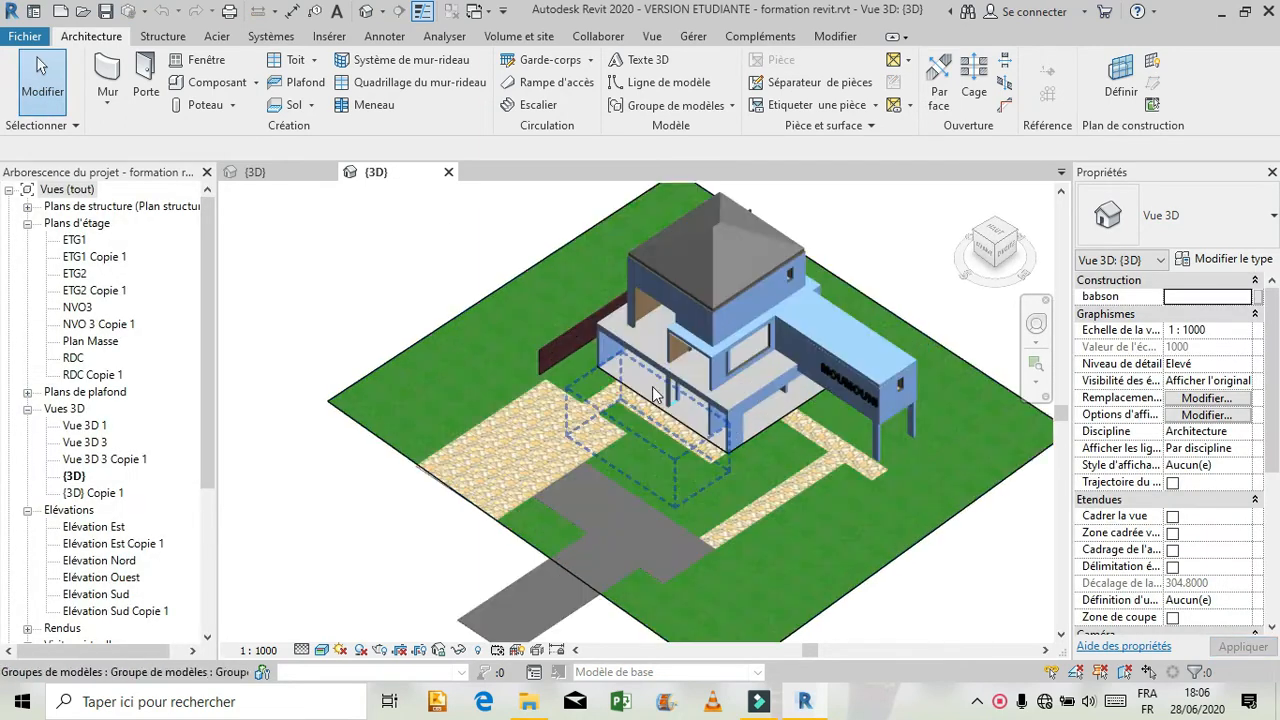
{"action": "left_click", "coordinate": [1036, 326]}
{"action": "left_click_drag", "start_coordinate": [514, 338], "coordinate": [637, 293]}
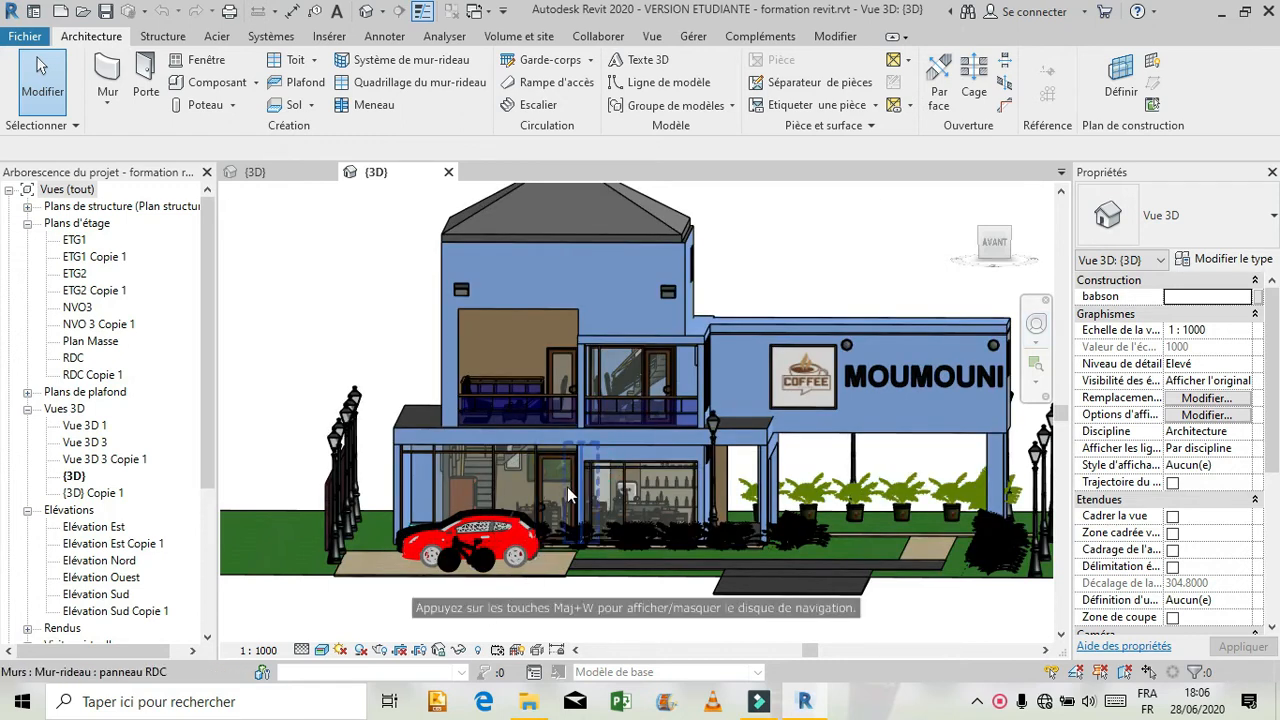
{"action": "scroll", "coordinate": [567, 486], "scroll_direction": "up", "scroll_amount": 5}
{"action": "scroll", "coordinate": [564, 487], "scroll_direction": "up", "scroll_amount": 4}
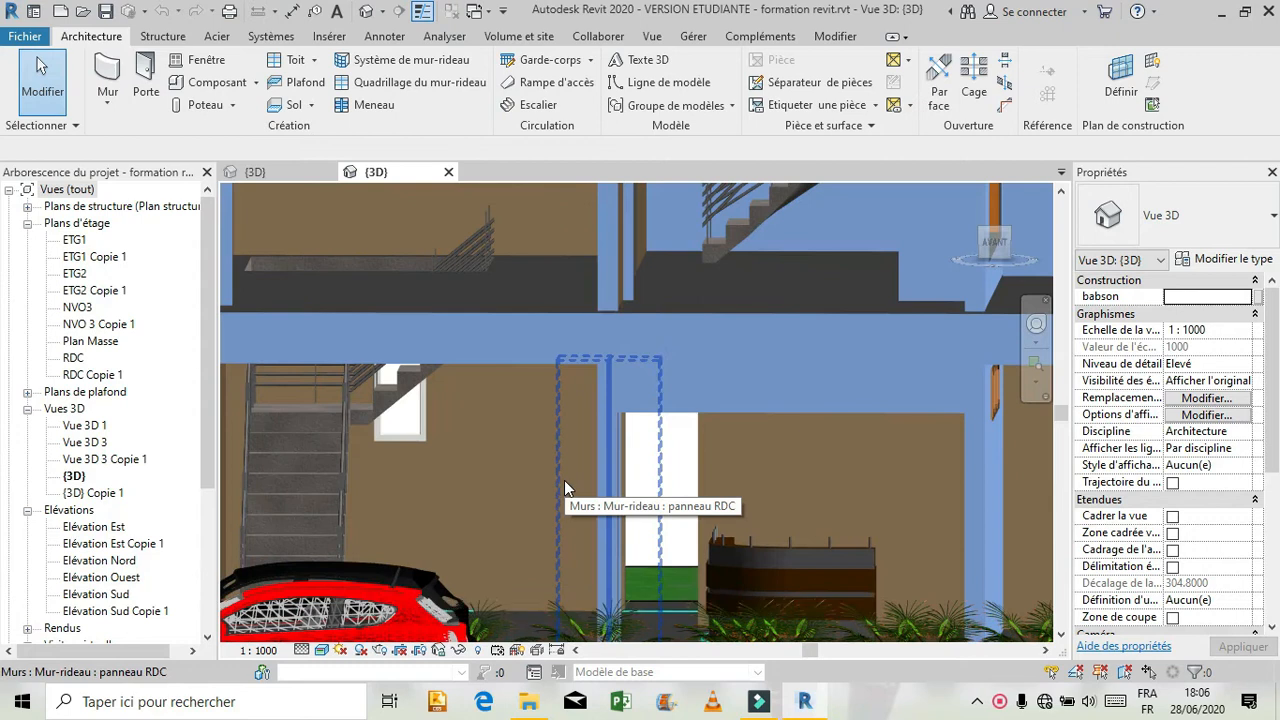
{"action": "scroll", "coordinate": [559, 480], "scroll_direction": "up", "scroll_amount": 4}
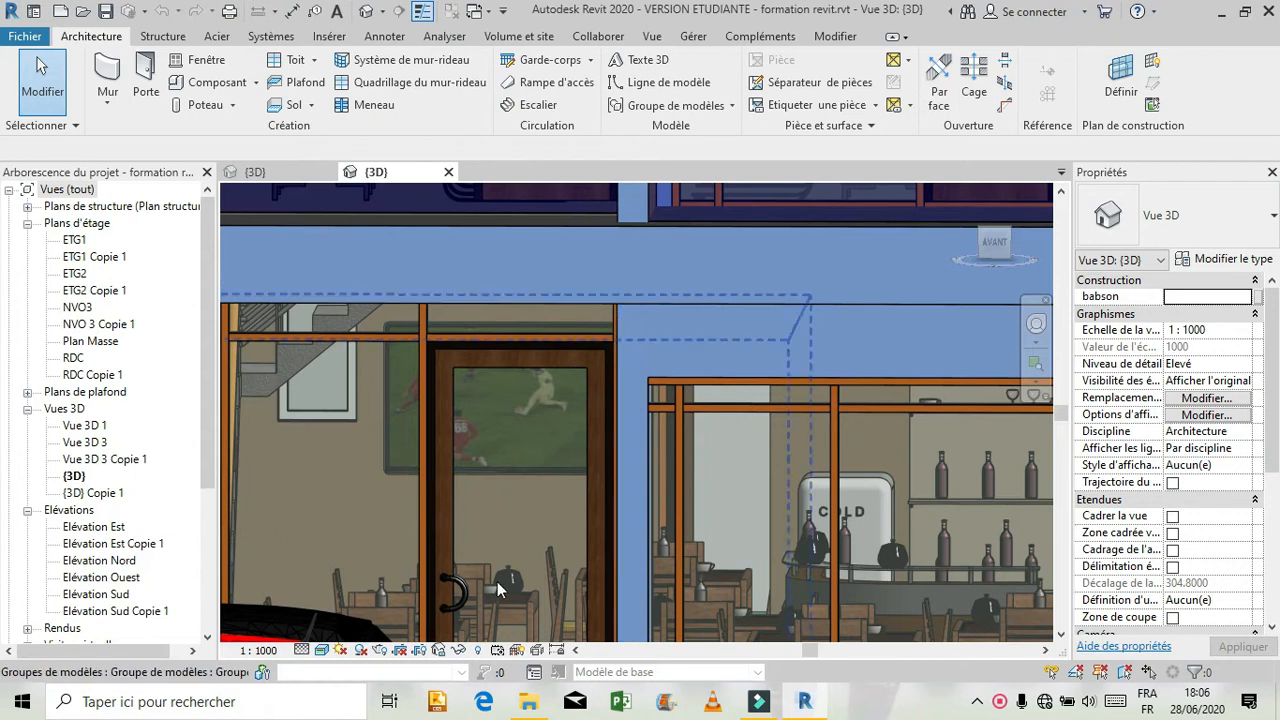
Set the reference model's 3D view to the Ombré visual style and inspect the framing around the entrance door.
{"action": "left_click", "coordinate": [321, 651]}
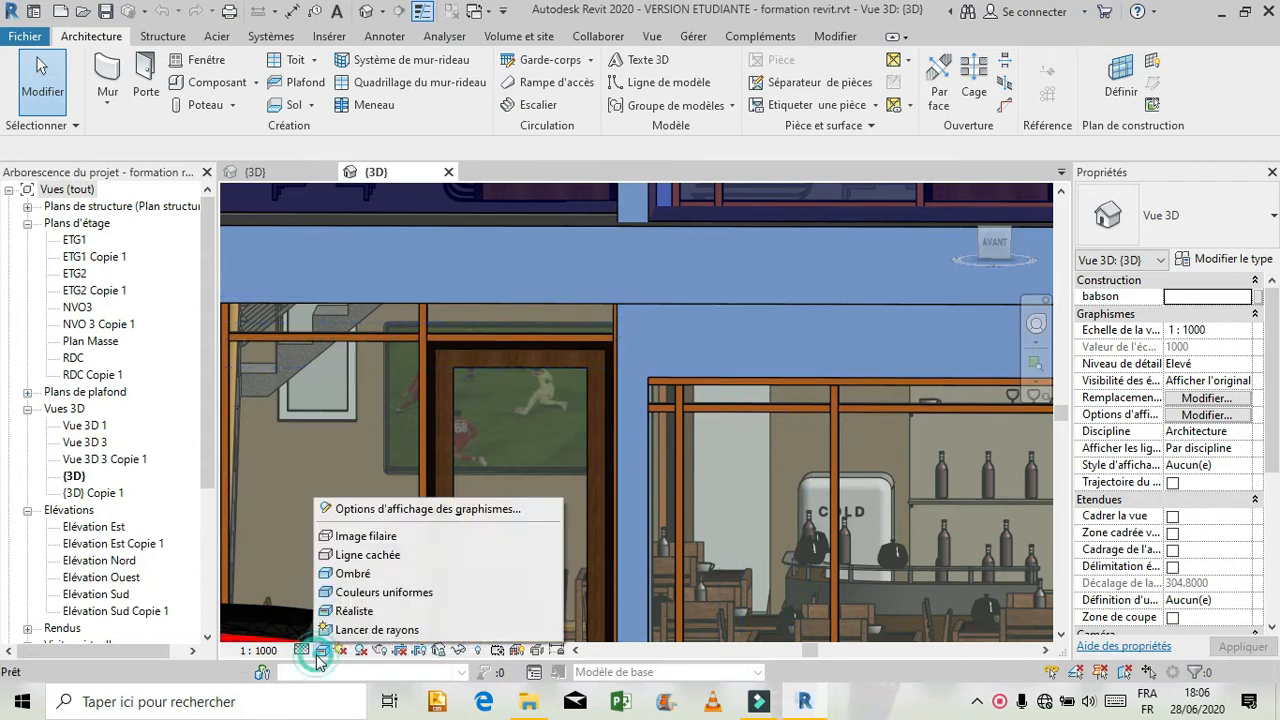
{"action": "left_click", "coordinate": [337, 569]}
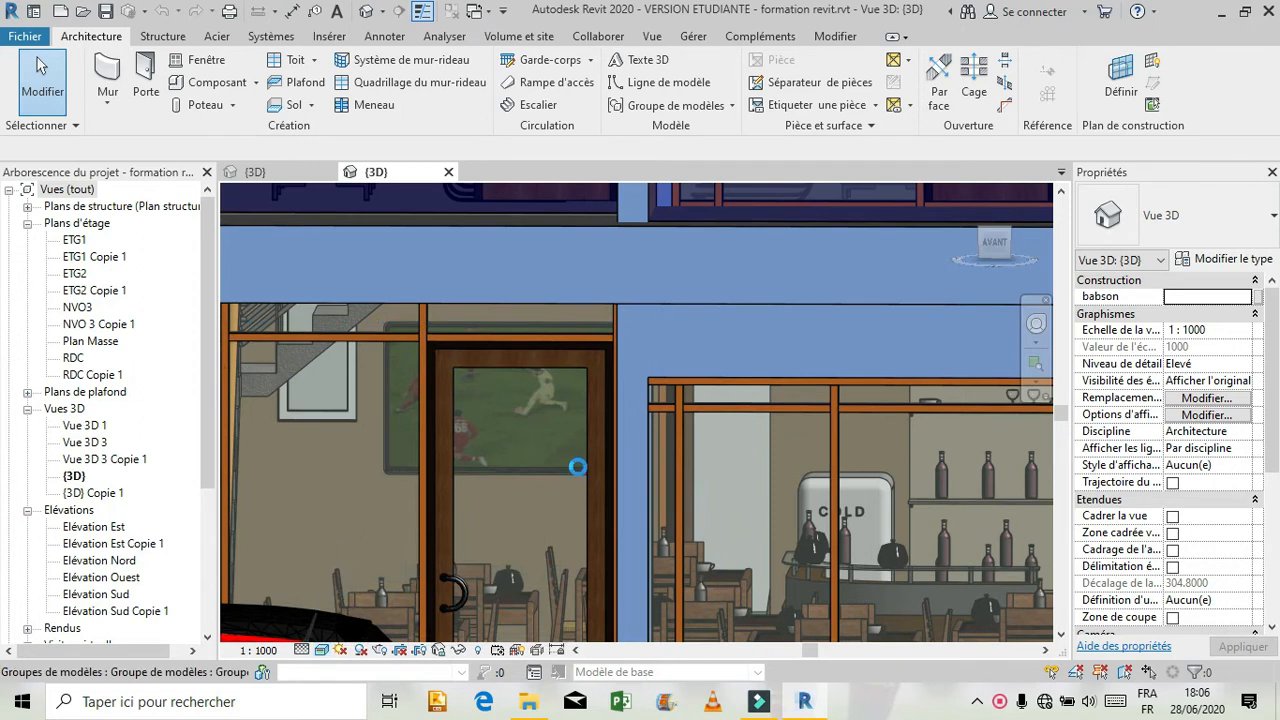
{"action": "scroll", "coordinate": [610, 431], "scroll_direction": "up", "scroll_amount": 1}
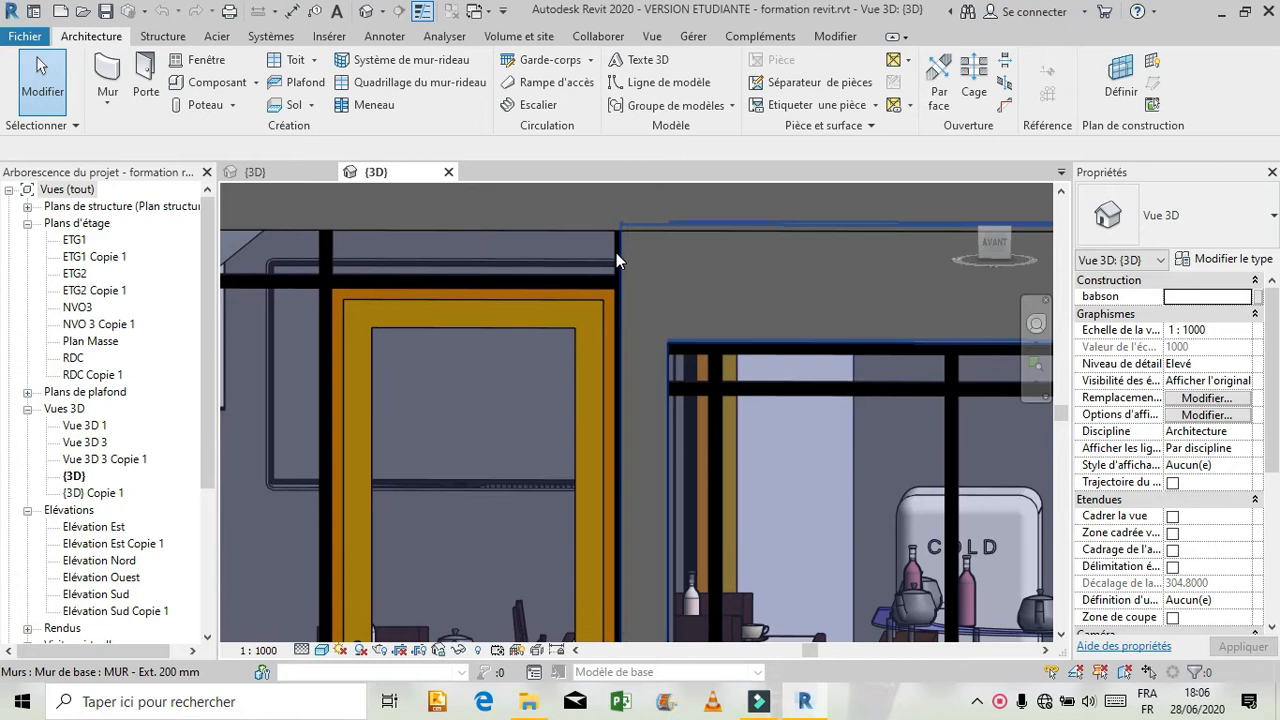
Orbit and zoom the reference model to examine the junction between the entrance door frame and the adjacent wall.
{"action": "left_click", "coordinate": [1036, 323]}
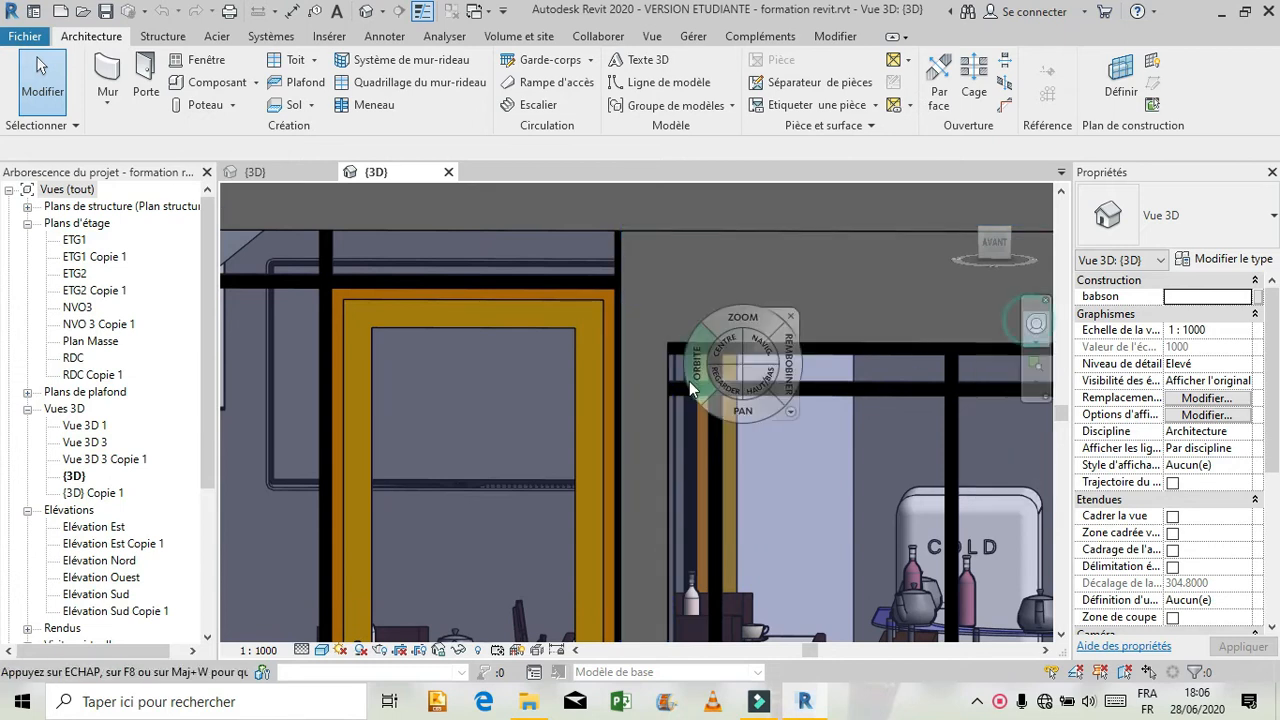
{"action": "left_click_drag", "start_coordinate": [692, 380], "coordinate": [730, 403]}
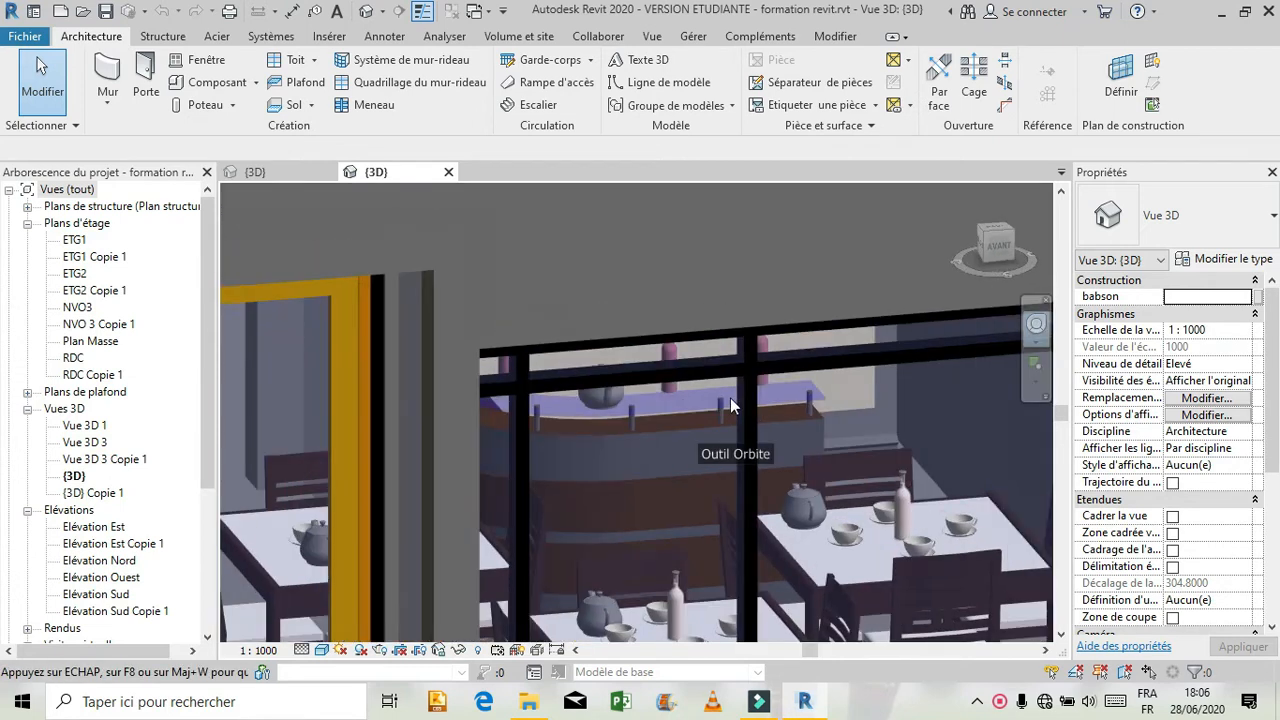
{"action": "left_click_drag", "start_coordinate": [571, 400], "coordinate": [583, 344]}
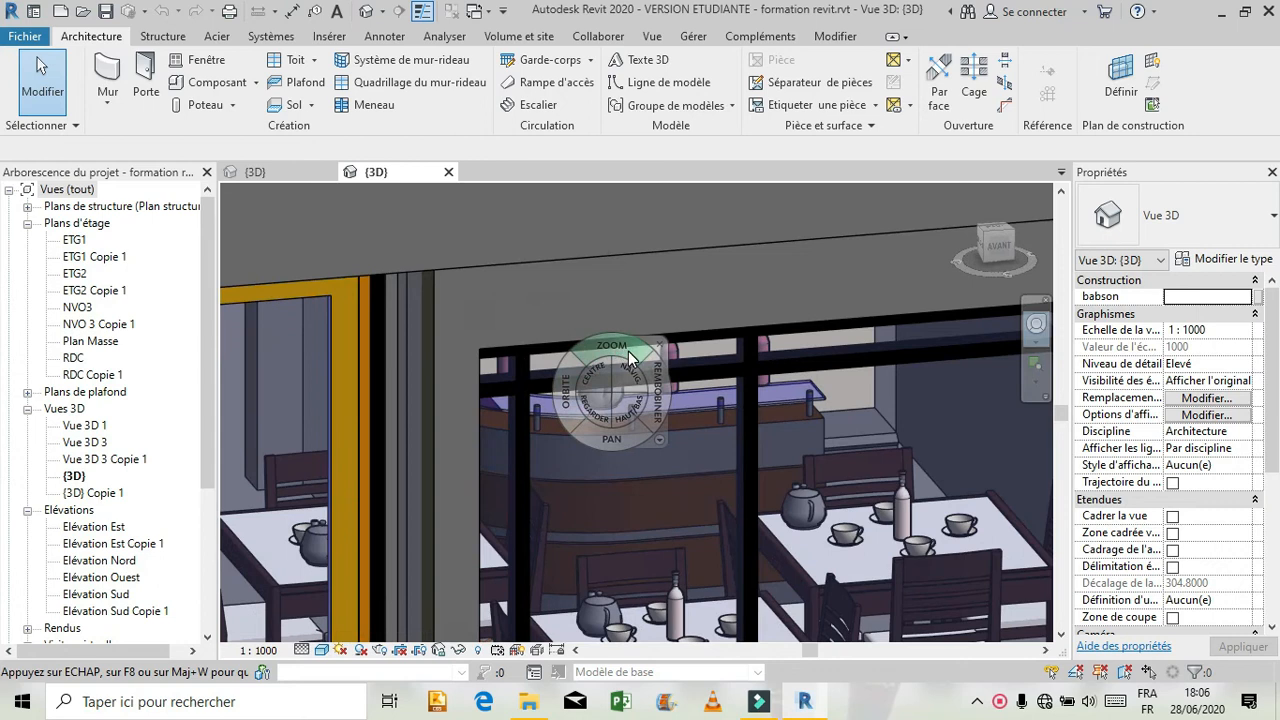
{"action": "left_click_drag", "start_coordinate": [546, 431], "coordinate": [636, 378]}
{"action": "left_click", "coordinate": [636, 378]}
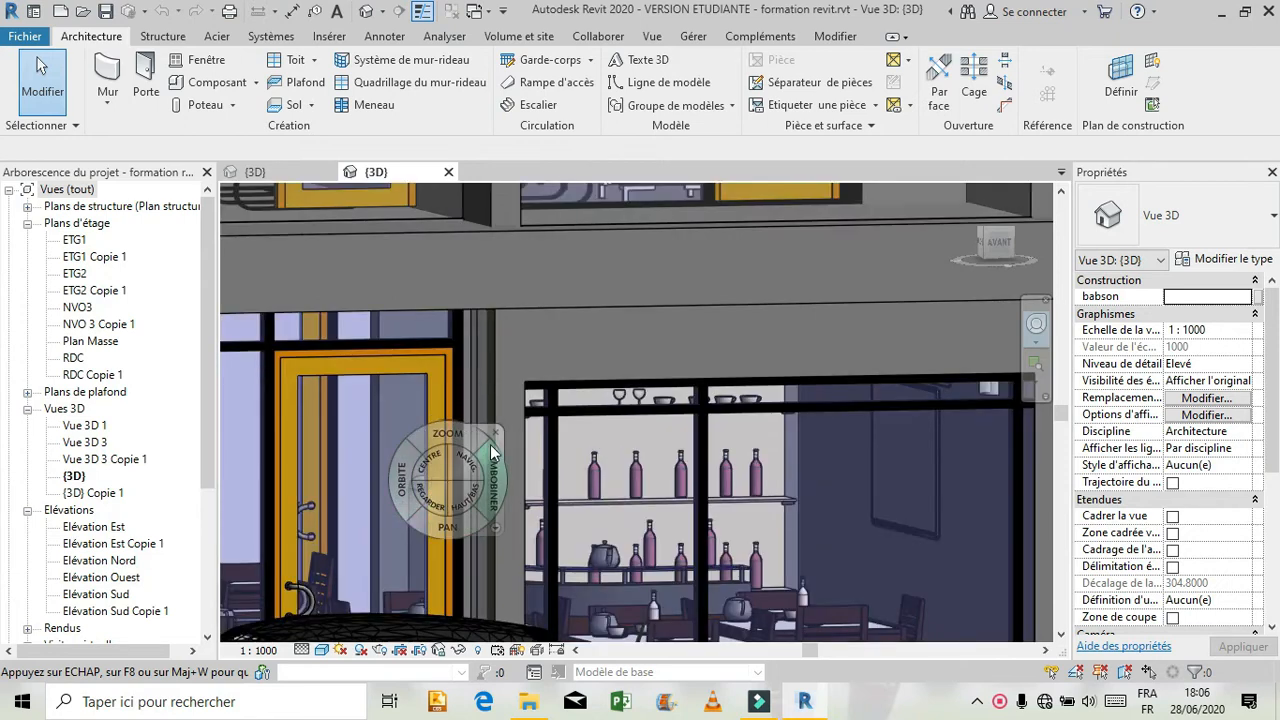
{"action": "left_click", "coordinate": [495, 434]}
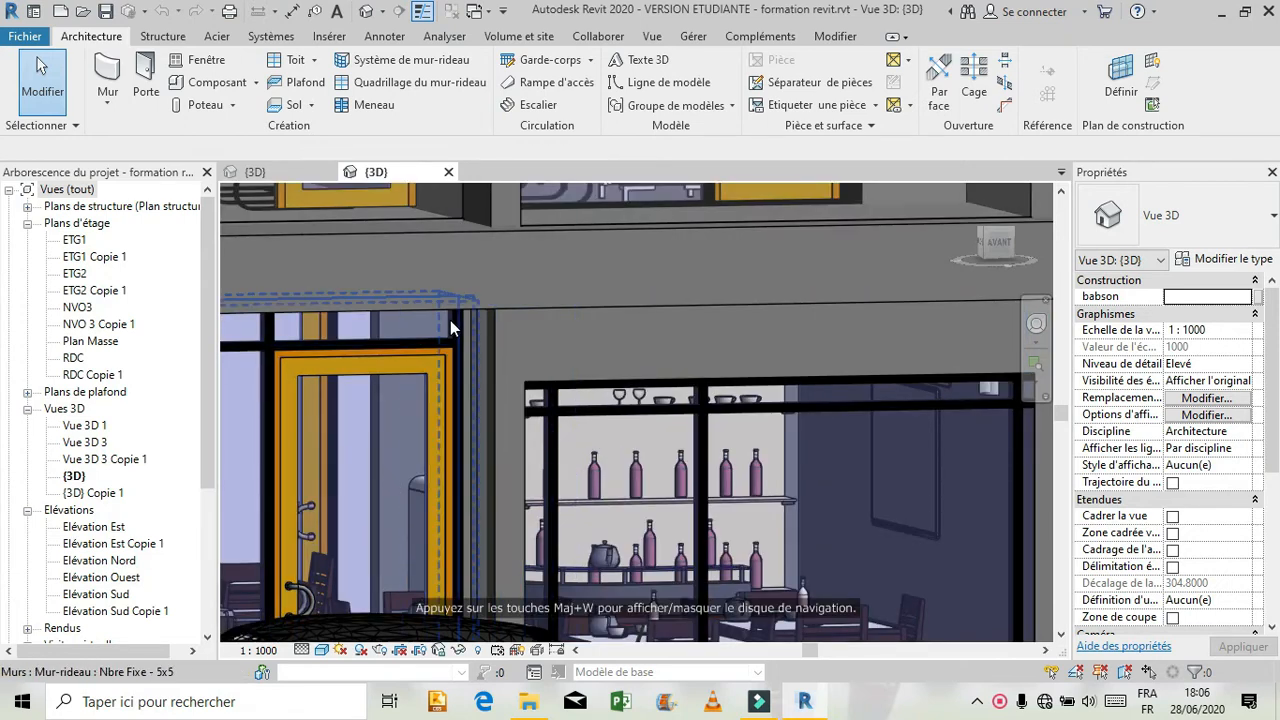
Inspect the curtain wall, grid line and host wall beside the reference model's entrance door by selecting each one.
{"action": "left_click", "coordinate": [456, 339]}
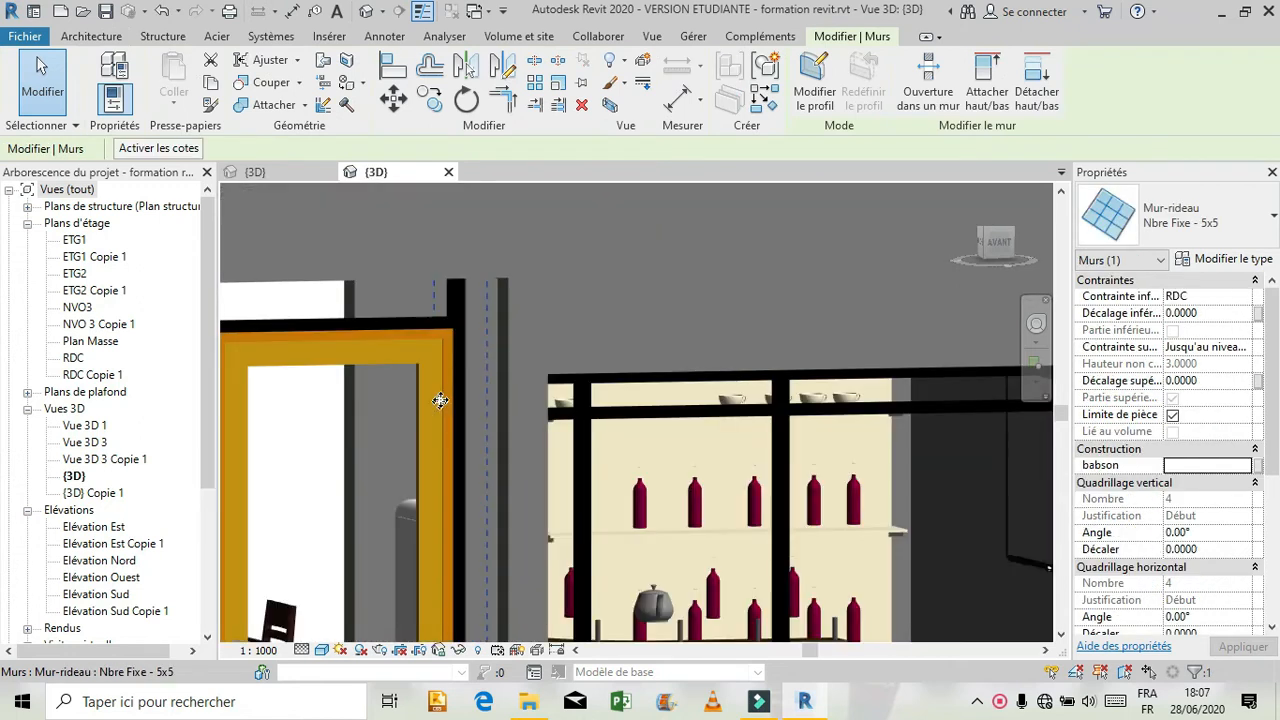
{"action": "scroll", "coordinate": [440, 401], "scroll_direction": "up", "scroll_amount": 1}
{"action": "key", "text": "Tab"}
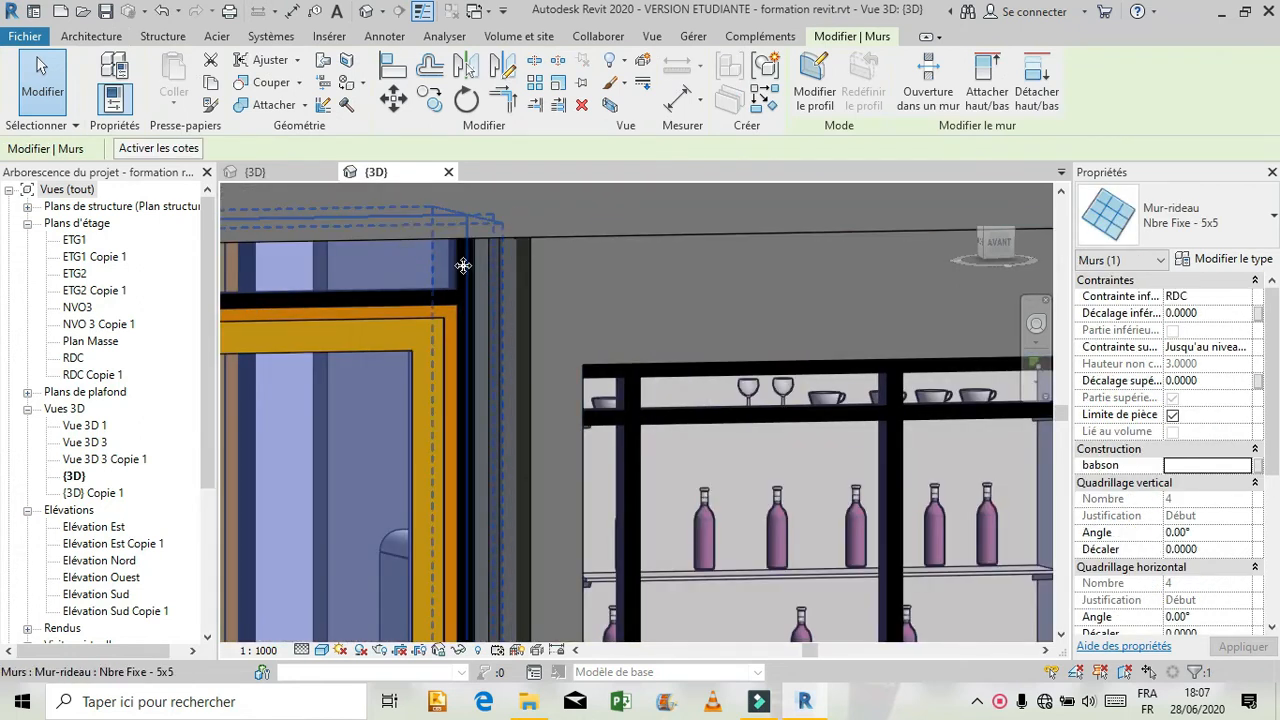
{"action": "key", "text": "Escape"}
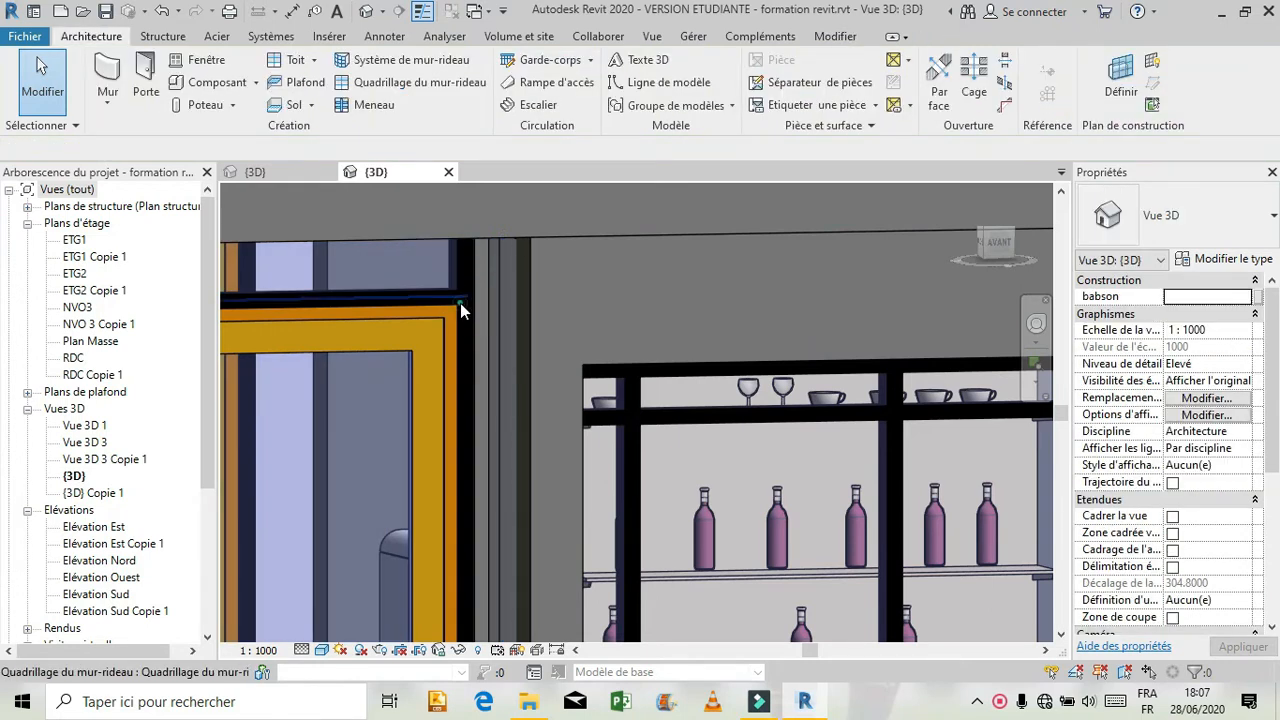
{"action": "left_click", "coordinate": [460, 303]}
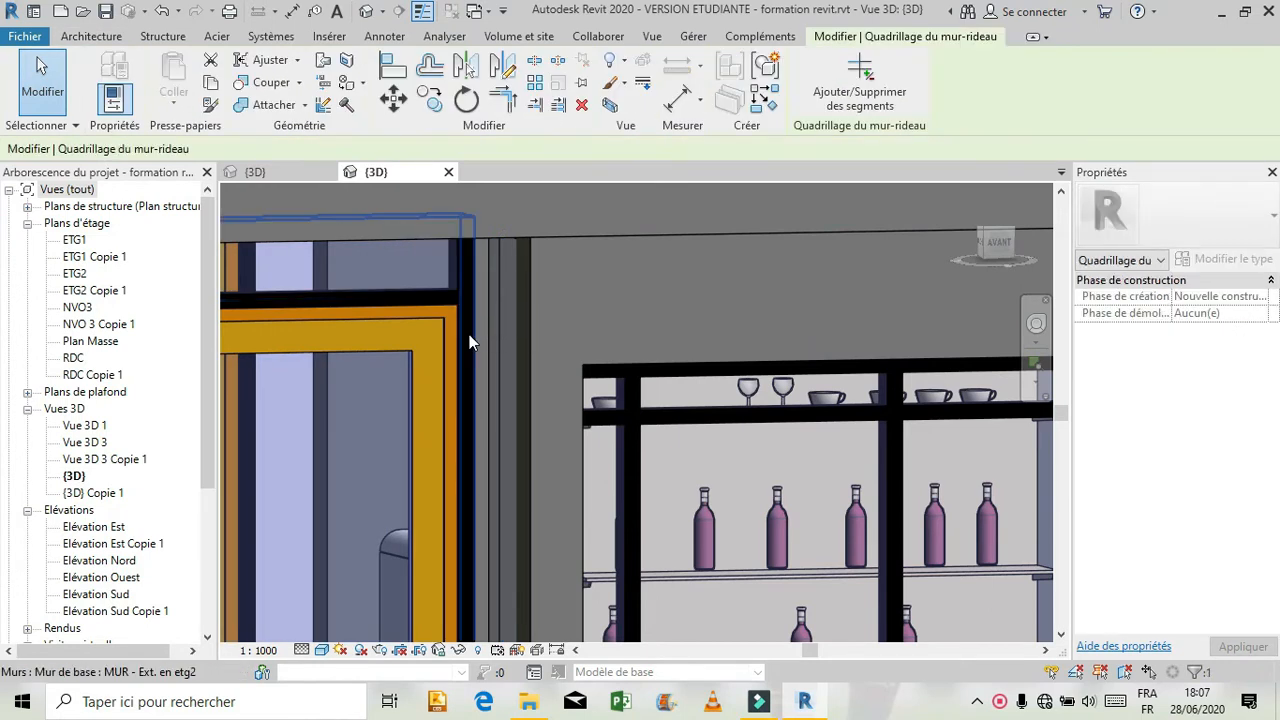
{"action": "left_click", "coordinate": [469, 334]}
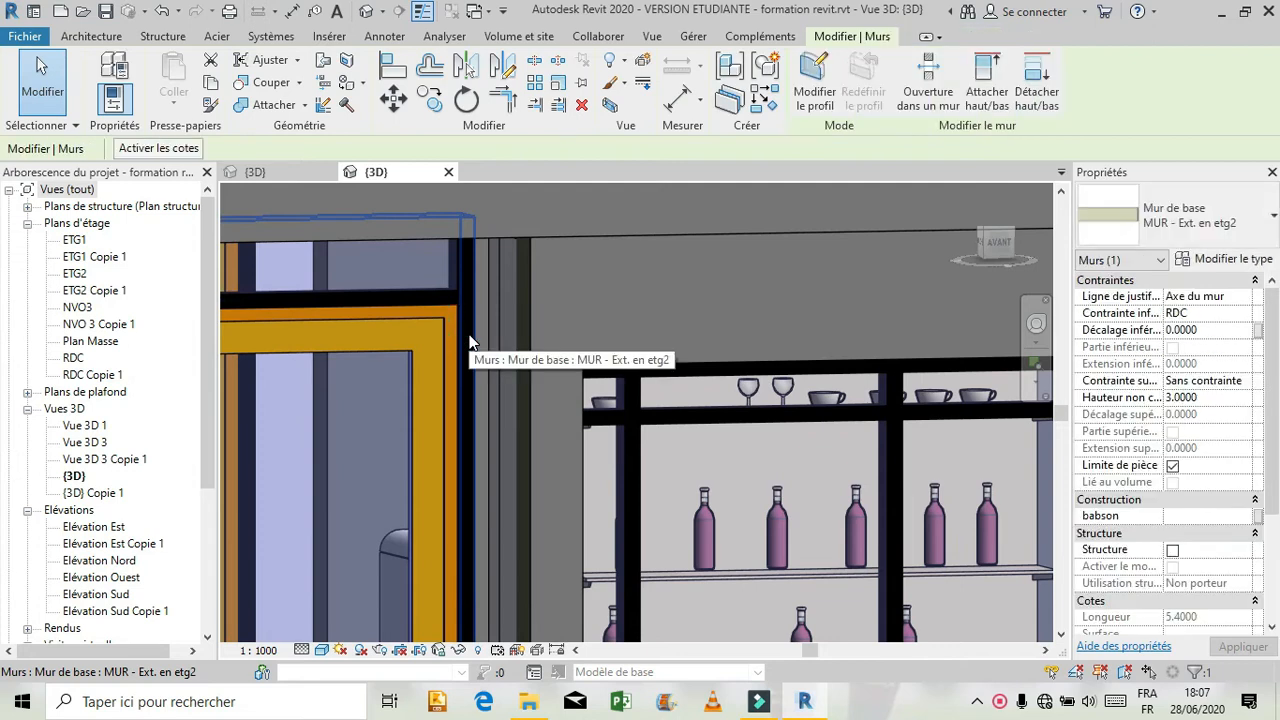
{"action": "key", "text": "Tab"}
{"action": "left_click", "coordinate": [466, 332]}
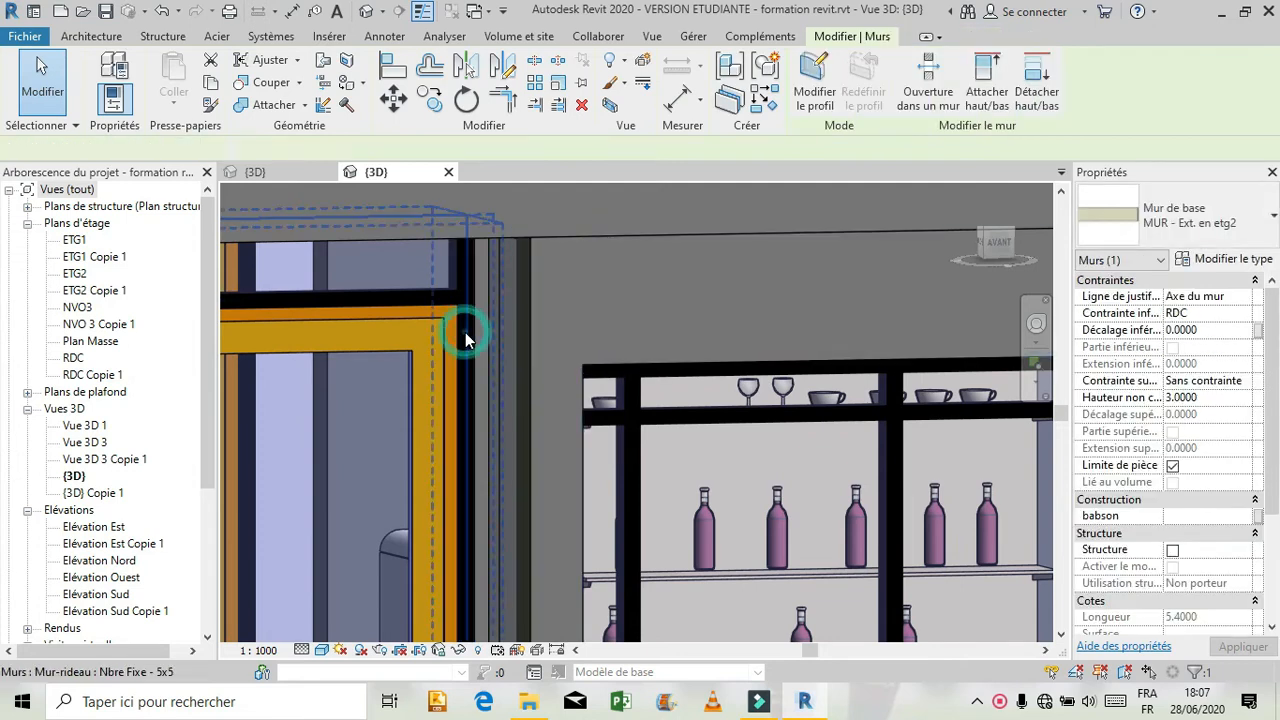
{"action": "scroll", "coordinate": [568, 275], "scroll_direction": "down", "scroll_amount": 5}
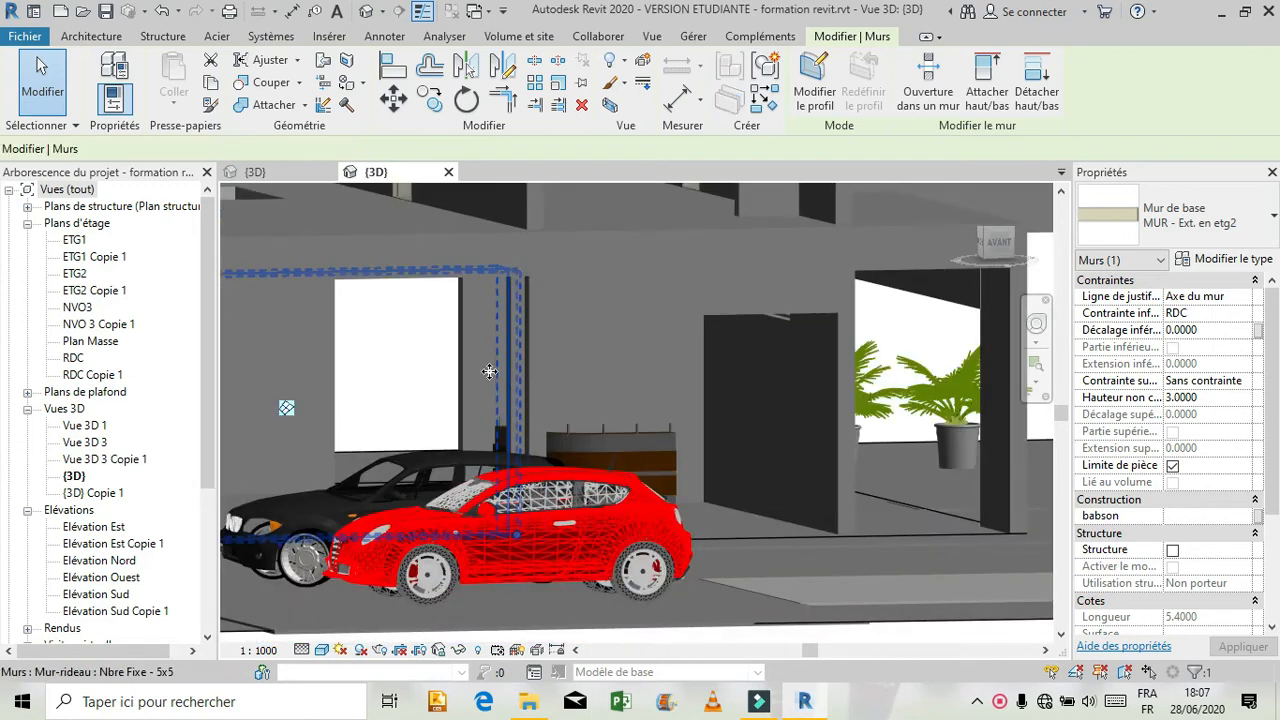
{"action": "scroll", "coordinate": [493, 380], "scroll_direction": "up", "scroll_amount": 4}
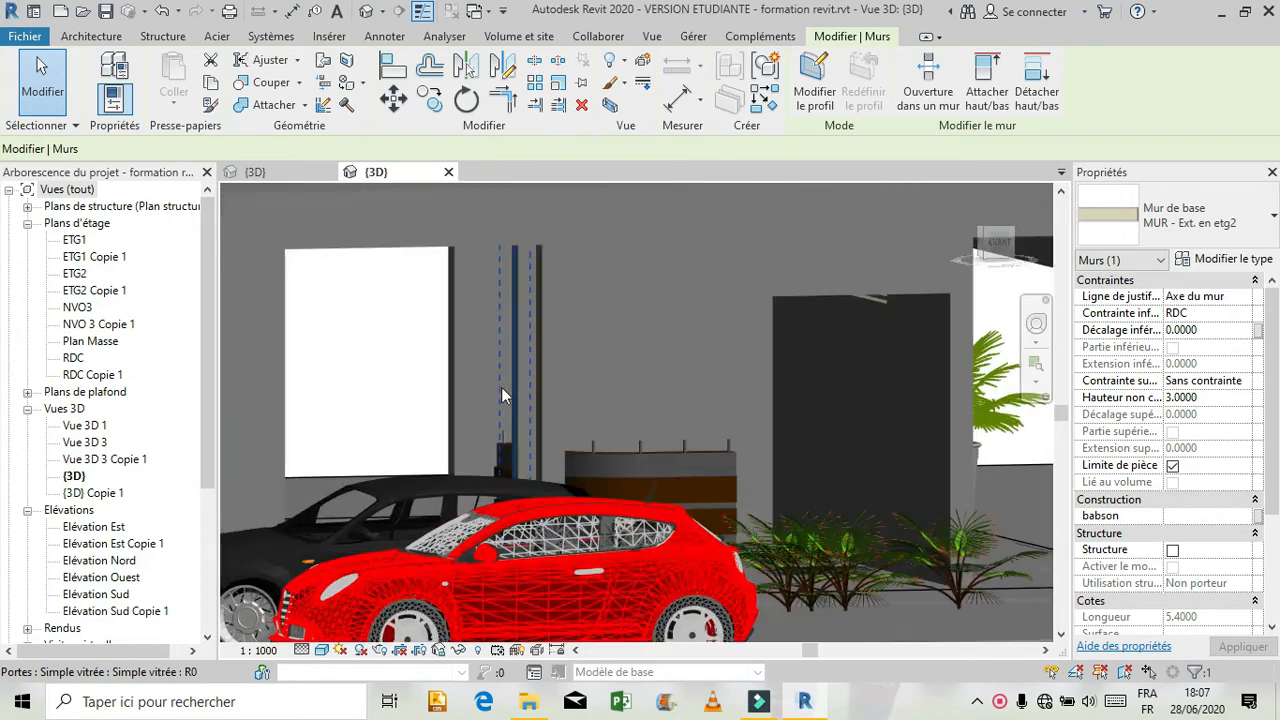
{"action": "key", "text": "Escape"}
{"action": "scroll", "coordinate": [490, 370], "scroll_direction": "up", "scroll_amount": 3}
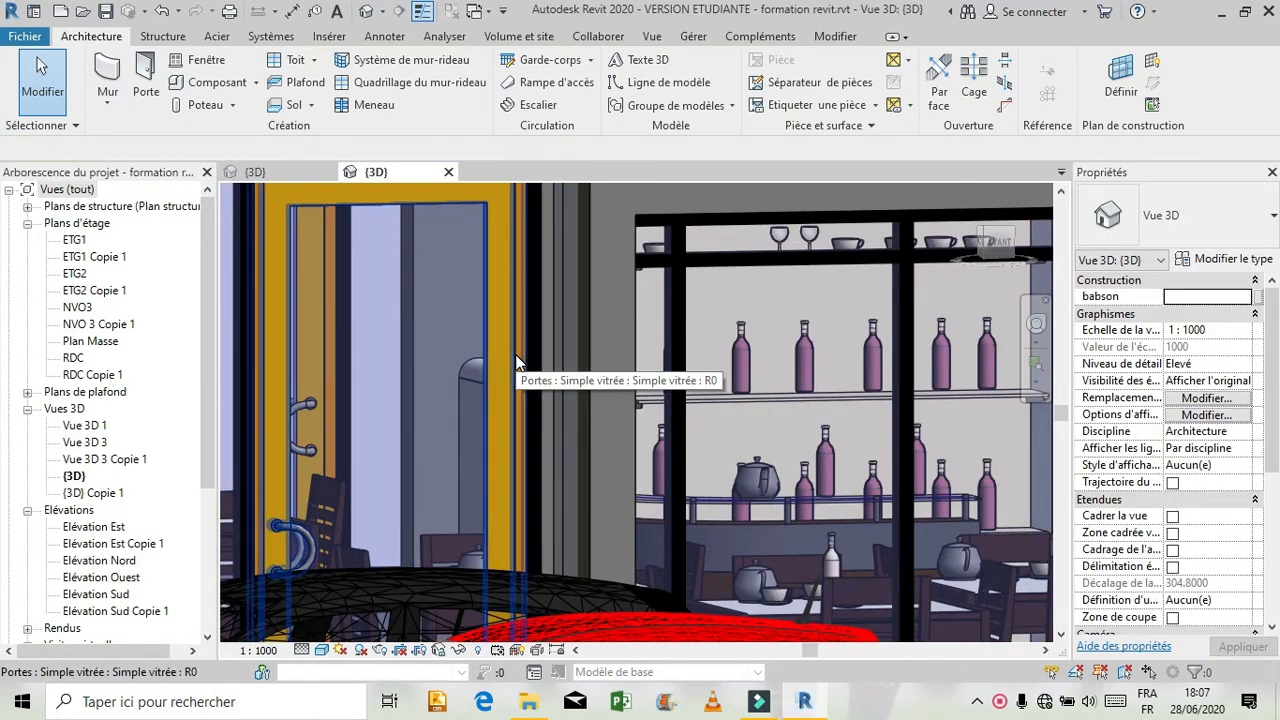
{"action": "scroll", "coordinate": [470, 320], "scroll_direction": "down", "scroll_amount": 3}
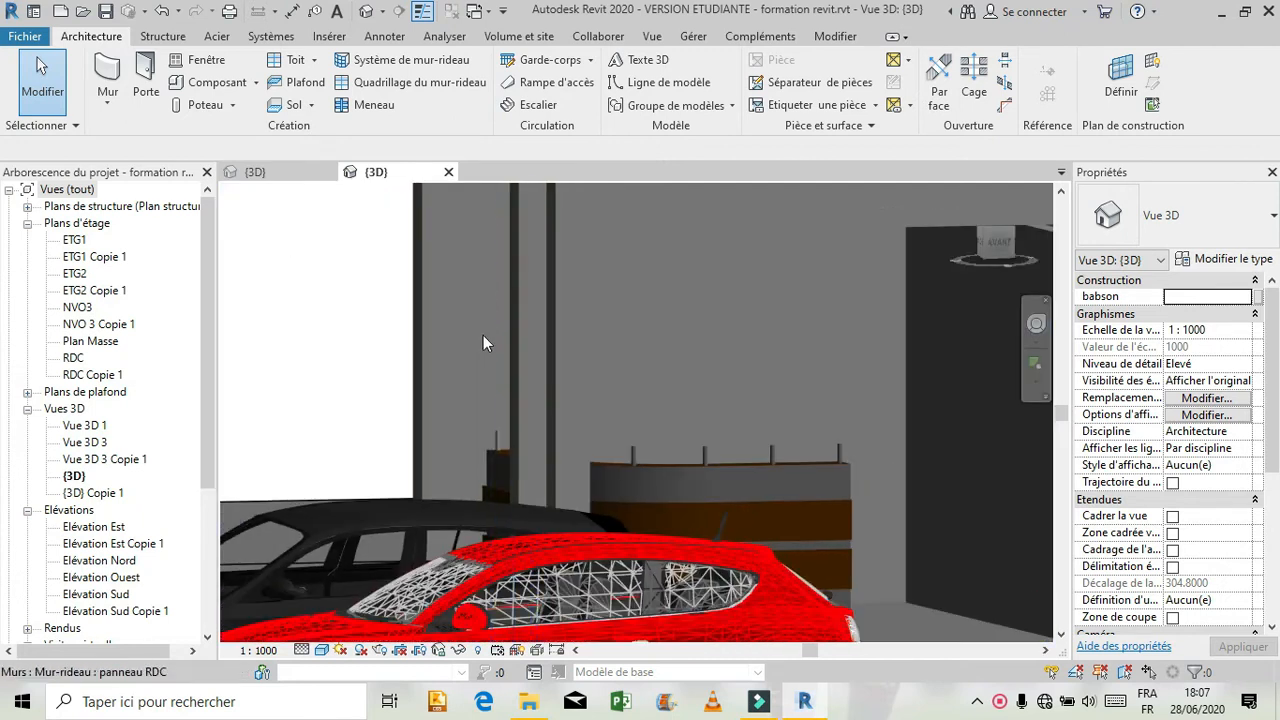
{"action": "scroll", "coordinate": [483, 343], "scroll_direction": "down", "scroll_amount": 1}
Return to the Projet1 3D view and change the curtain wall's glazed door back to a Panneau système Vitré panel.
{"action": "left_click", "coordinate": [258, 166]}
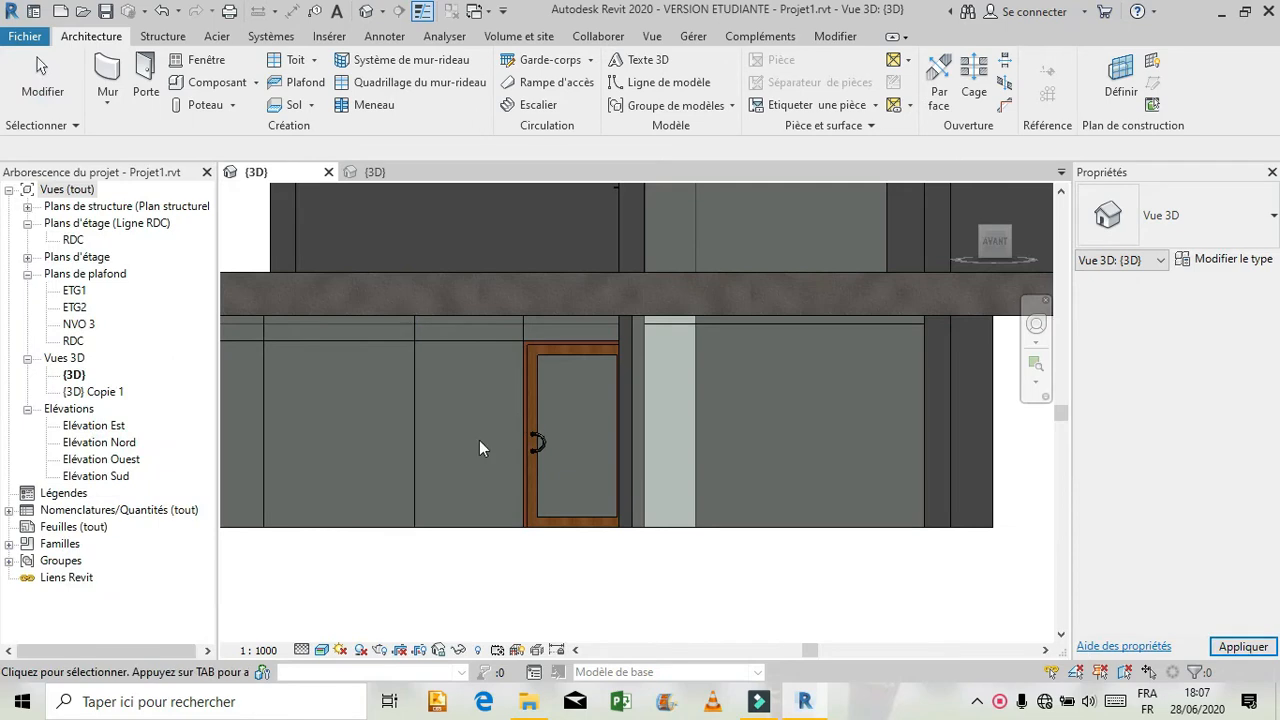
{"action": "scroll", "coordinate": [668, 345], "scroll_direction": "up", "scroll_amount": 2}
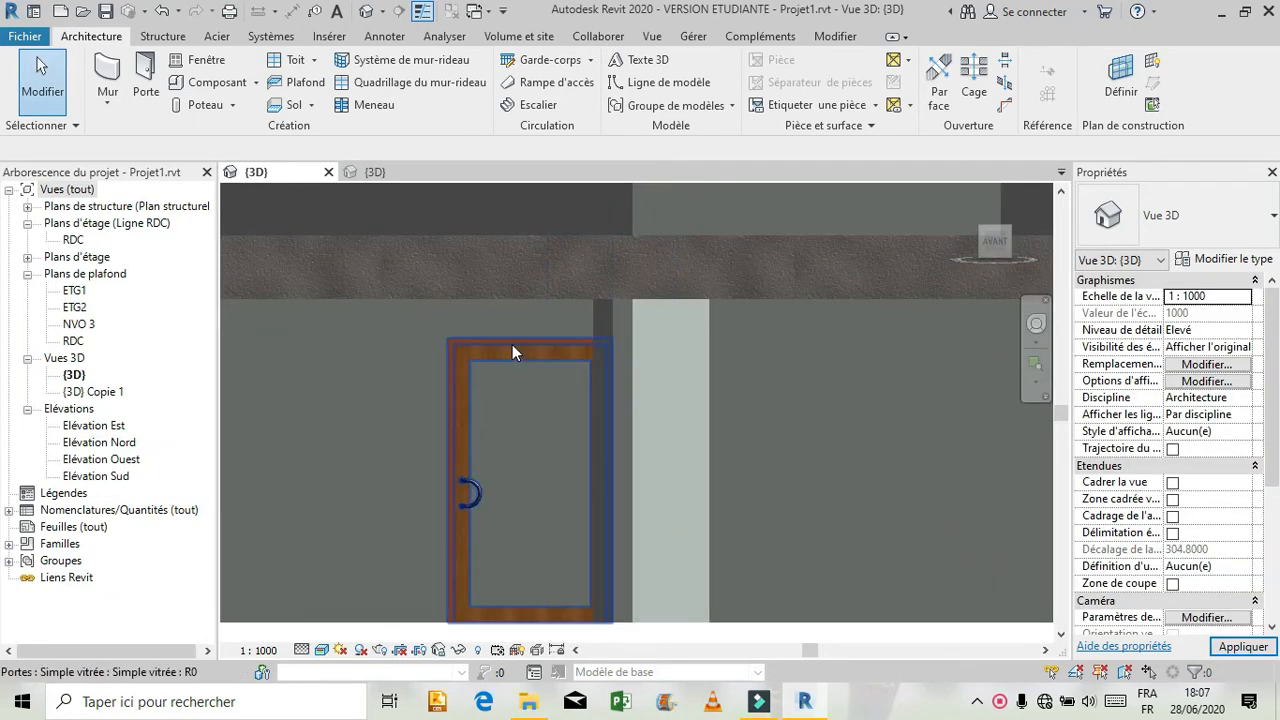
{"action": "left_click", "coordinate": [518, 370]}
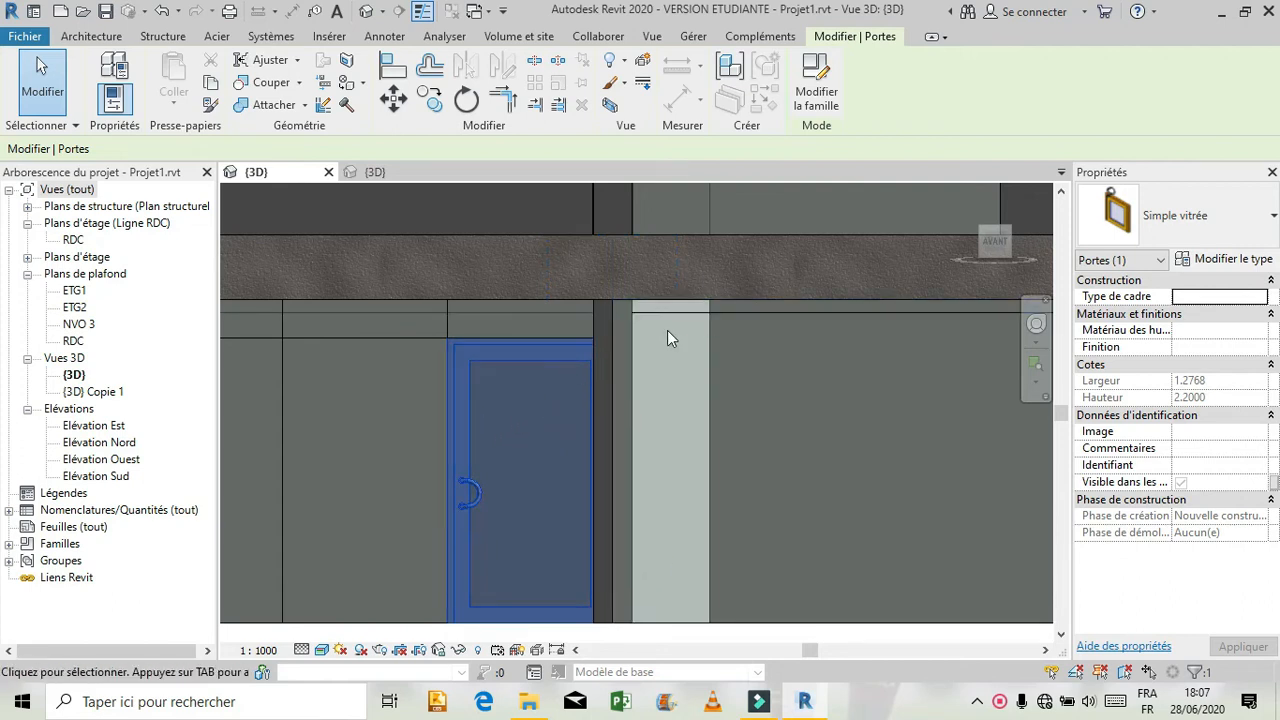
{"action": "left_click", "coordinate": [1207, 263]}
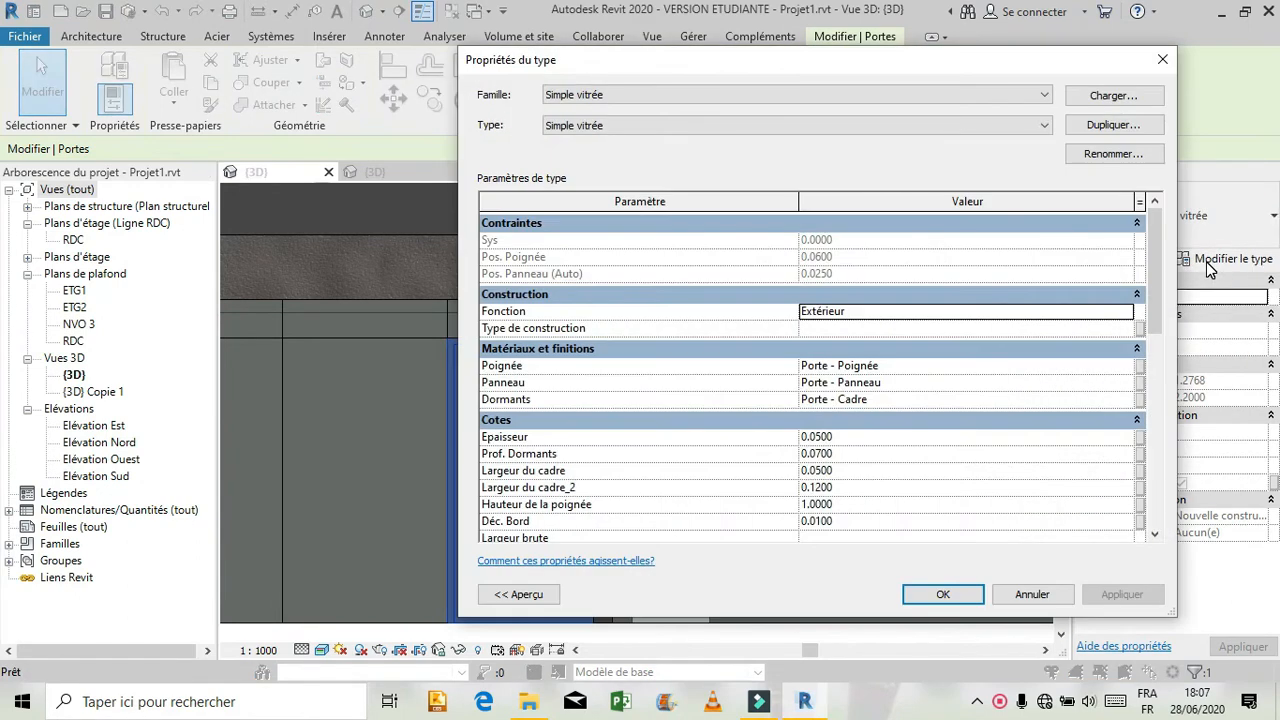
{"action": "left_click", "coordinate": [1047, 588]}
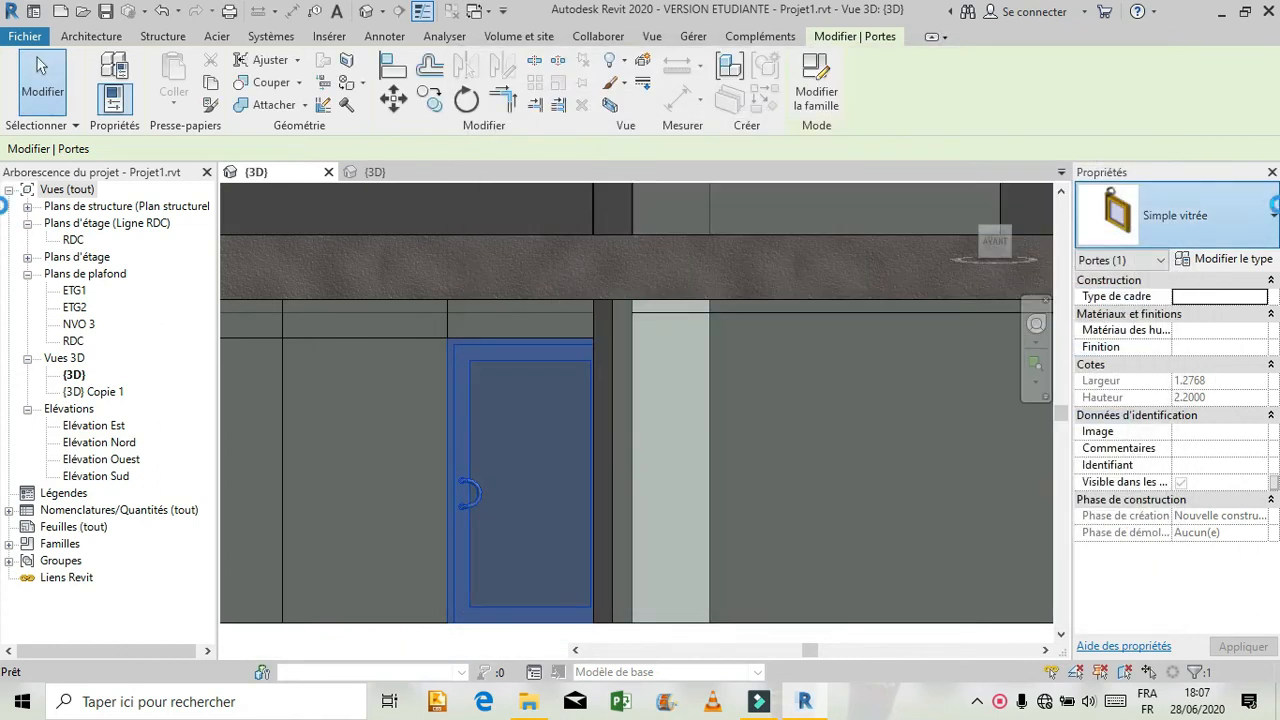
{"action": "left_click", "coordinate": [1273, 214]}
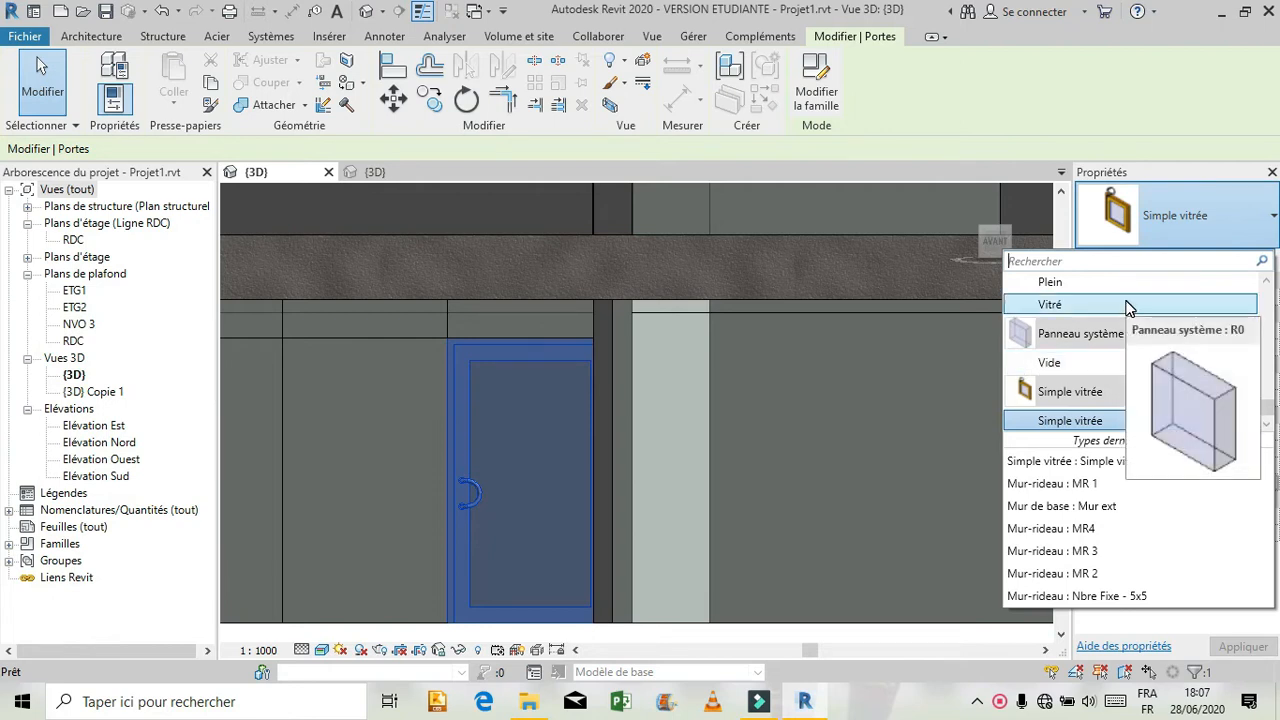
{"action": "left_click", "coordinate": [1128, 303]}
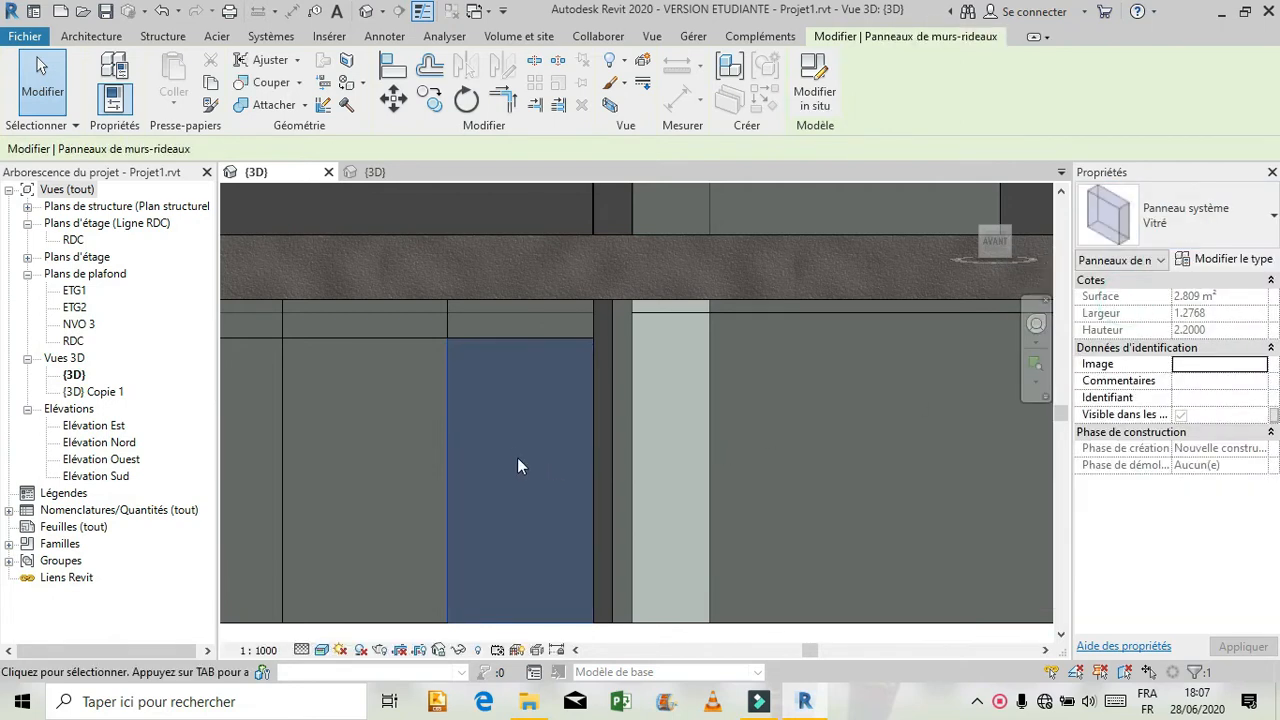
Add a vertical grid line across all segments of the former door bay, about 1.08 m from its left grid line.
{"action": "left_click", "coordinate": [100, 40]}
{"action": "left_click", "coordinate": [410, 82]}
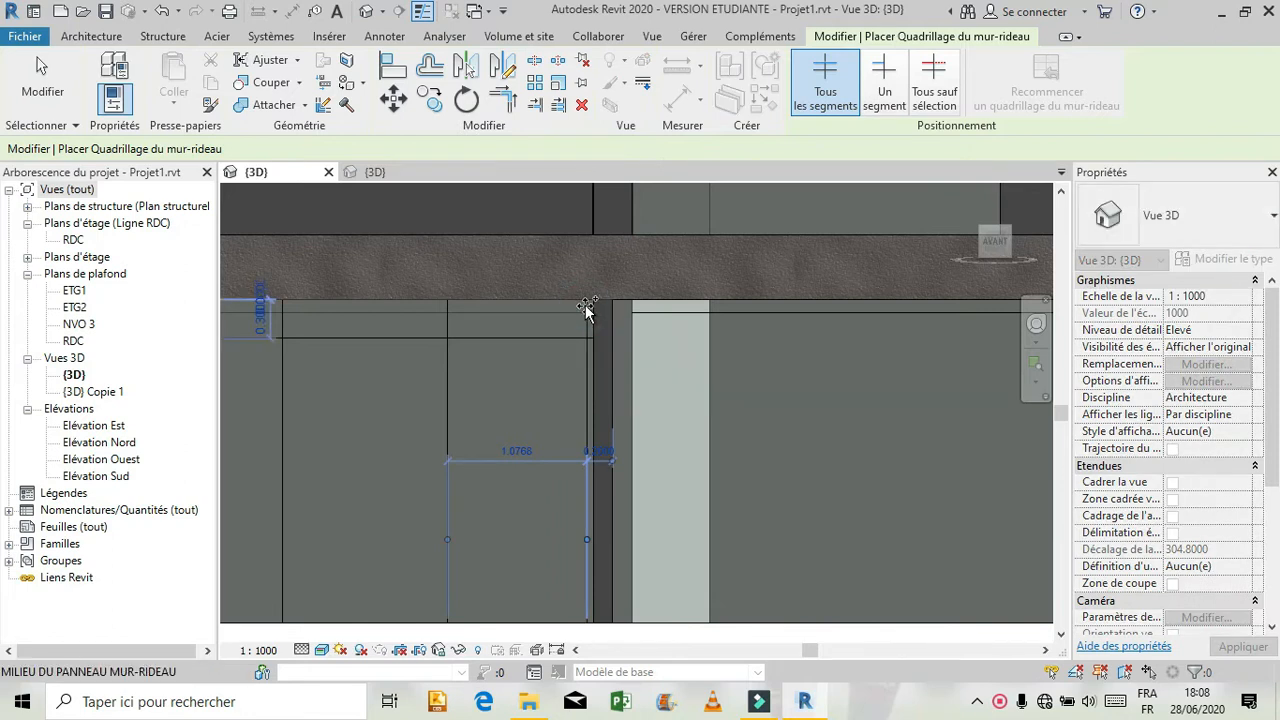
{"action": "key", "text": "Escape"}
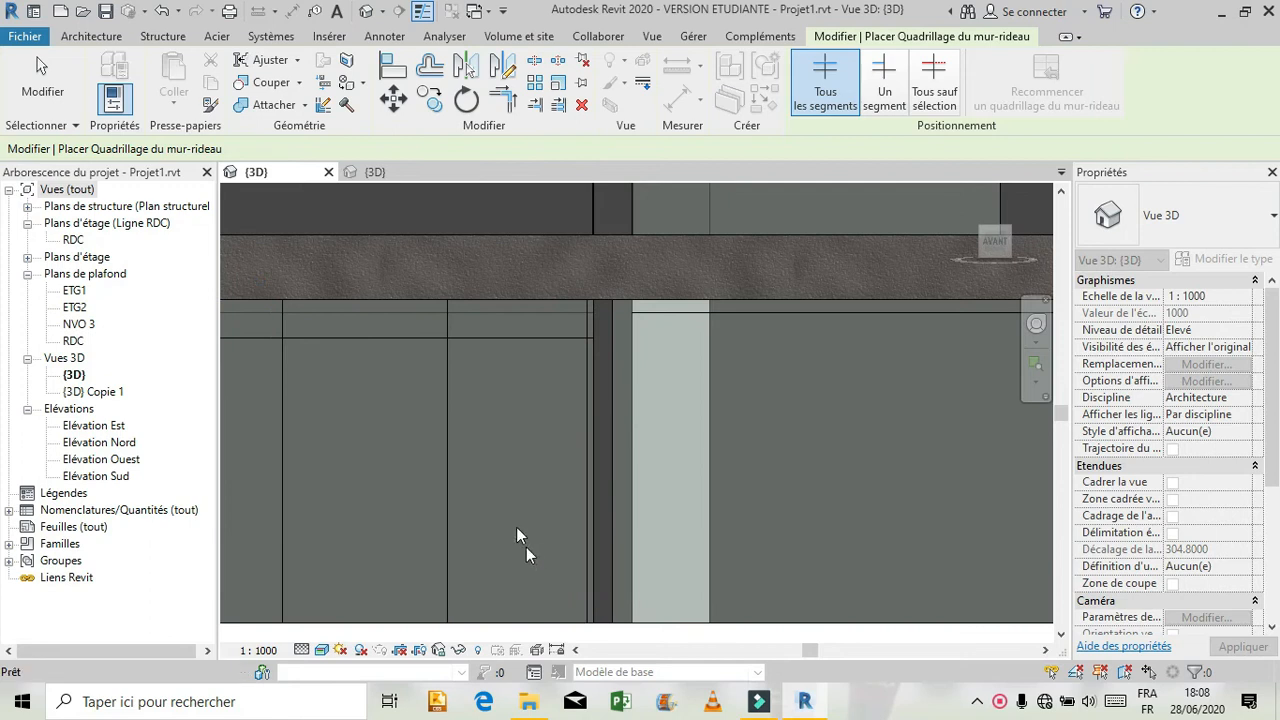
{"action": "key", "text": "Escape"}
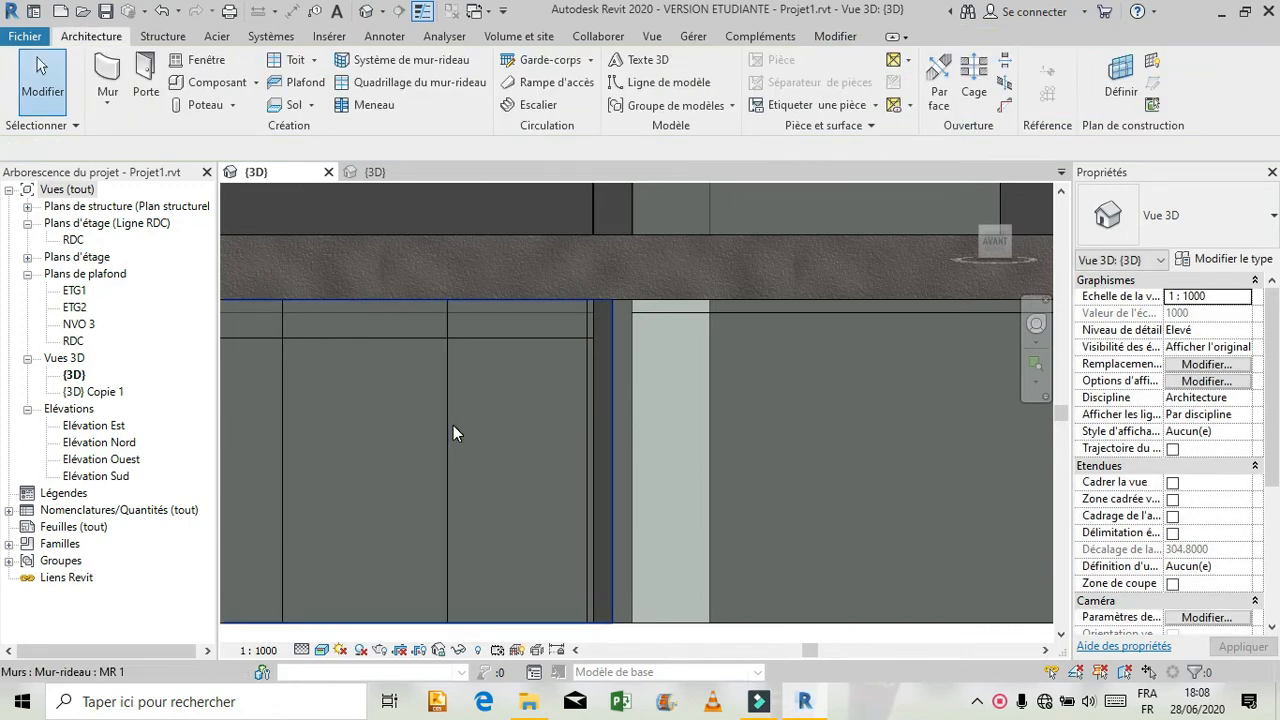
Apply the Simple vitrée door type to the narrowed lower panel beside the new vertical grid line.
{"action": "key", "text": "Tab"}
{"action": "key", "text": "Tab"}
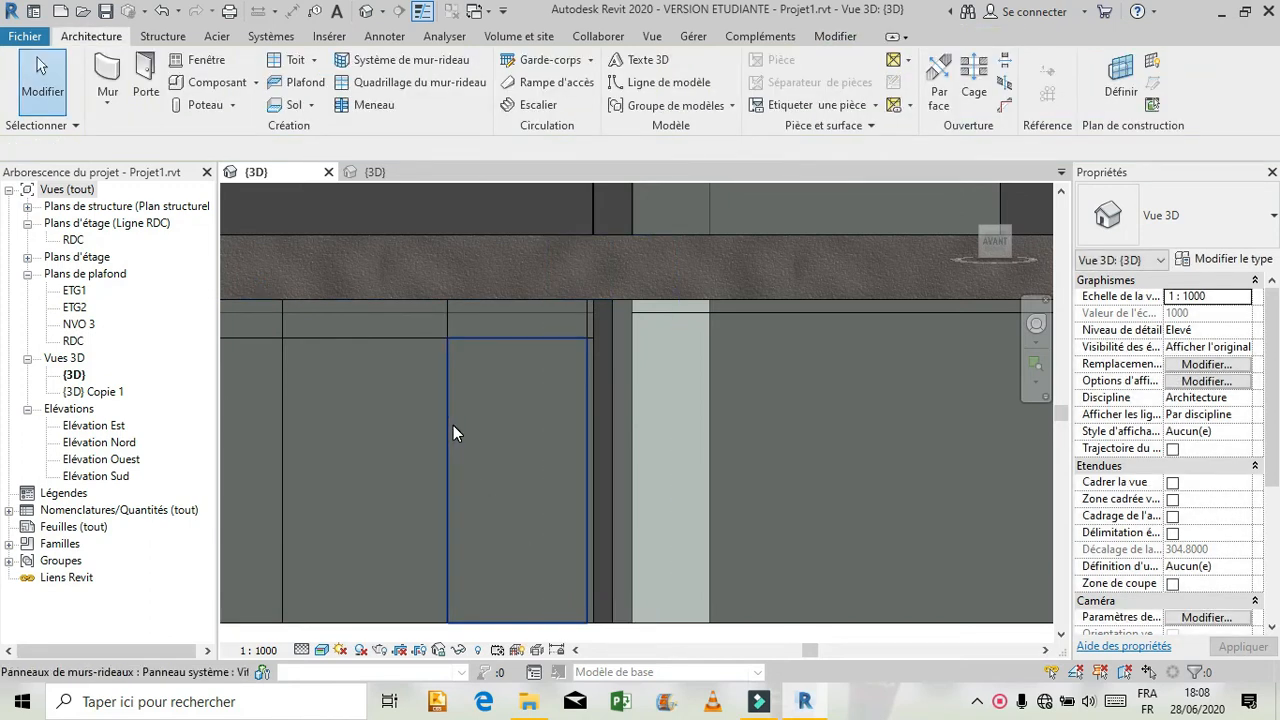
{"action": "left_click", "coordinate": [453, 425]}
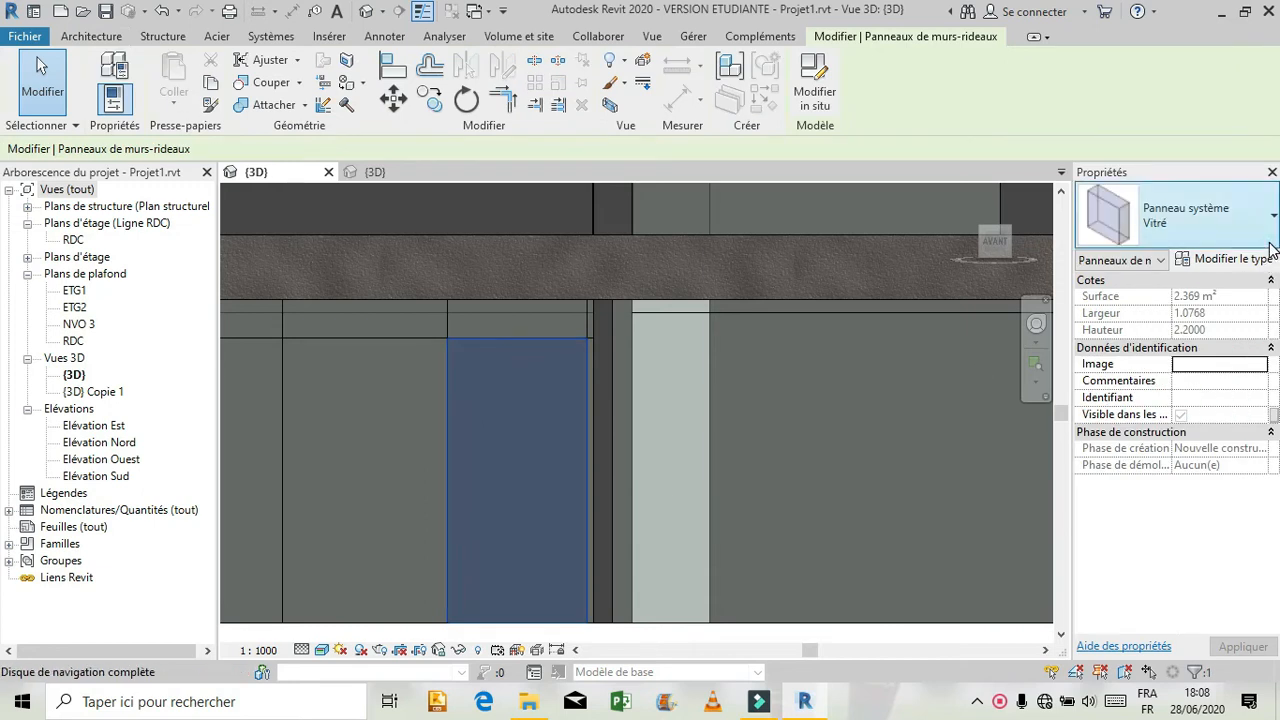
{"action": "left_click", "coordinate": [1268, 245]}
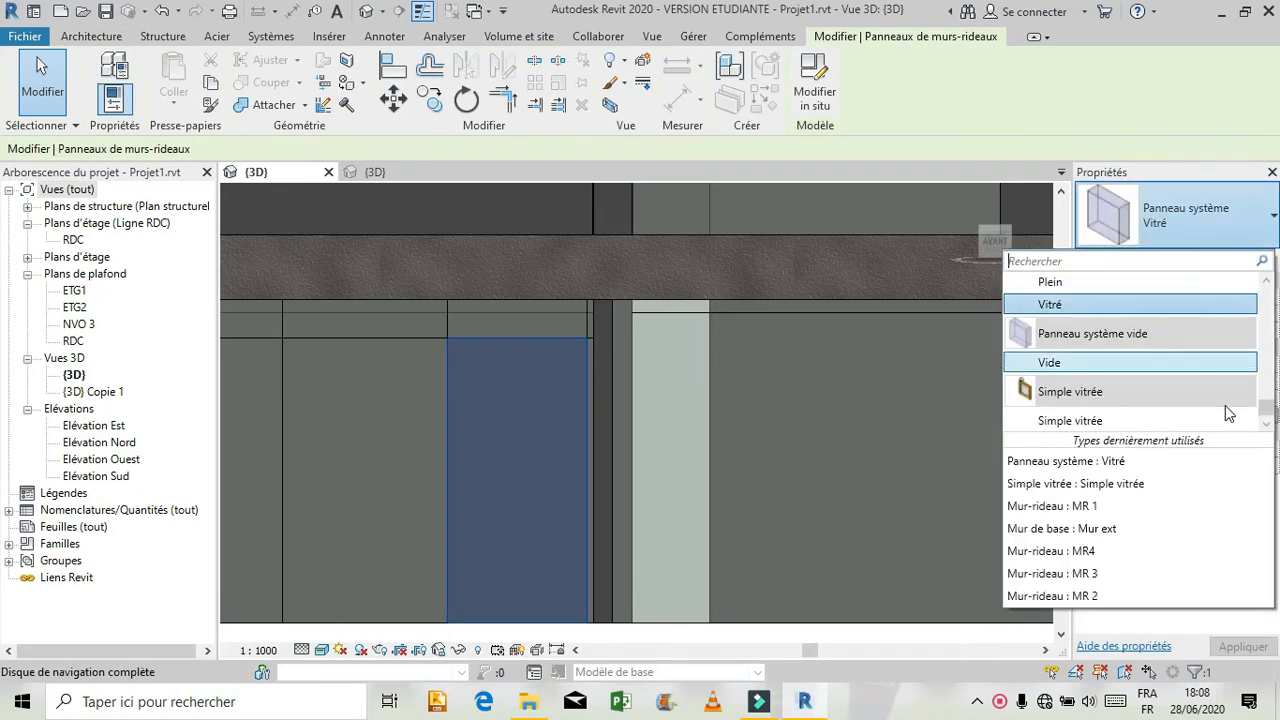
{"action": "left_click", "coordinate": [1168, 419]}
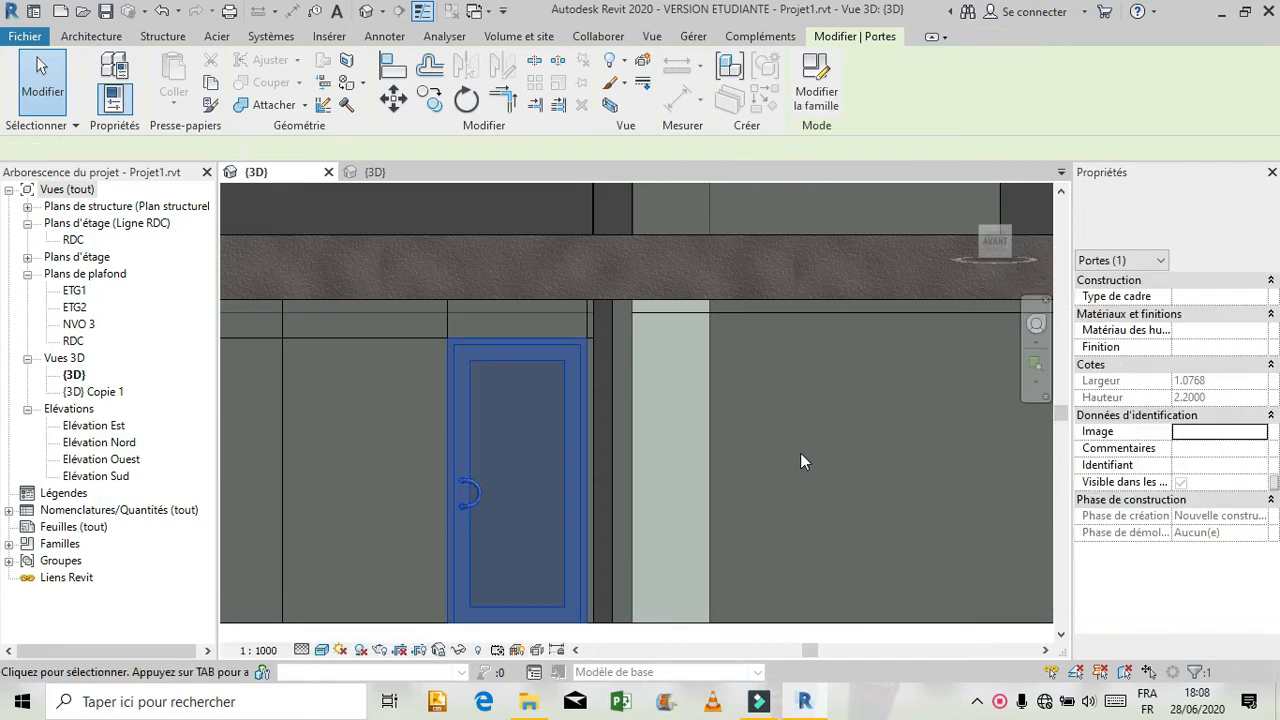
{"action": "left_click", "coordinate": [371, 463]}
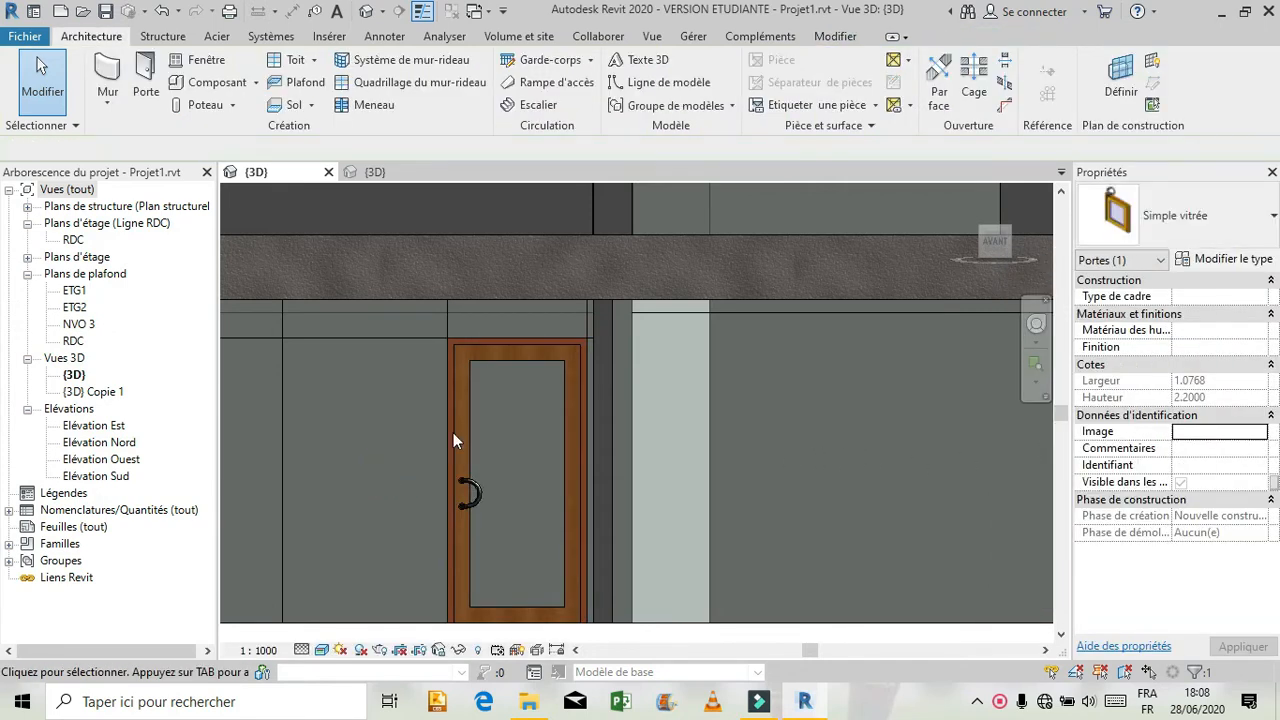
Duplicate the 150 x 25mm rectangular mullion type as "meneau 1" and place it on all grid lines of the door's curtain wall.
{"action": "scroll", "coordinate": [505, 415], "scroll_direction": "down", "scroll_amount": 2}
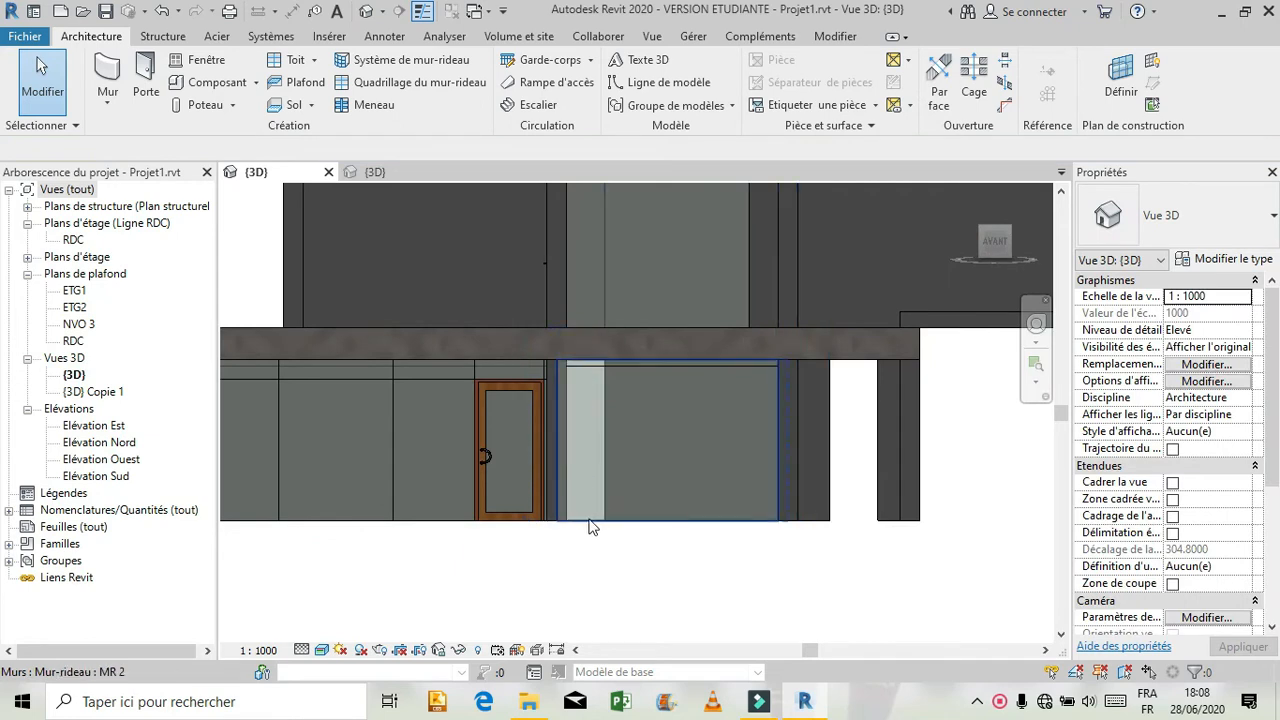
{"action": "scroll", "coordinate": [828, 491], "scroll_direction": "down", "scroll_amount": 1}
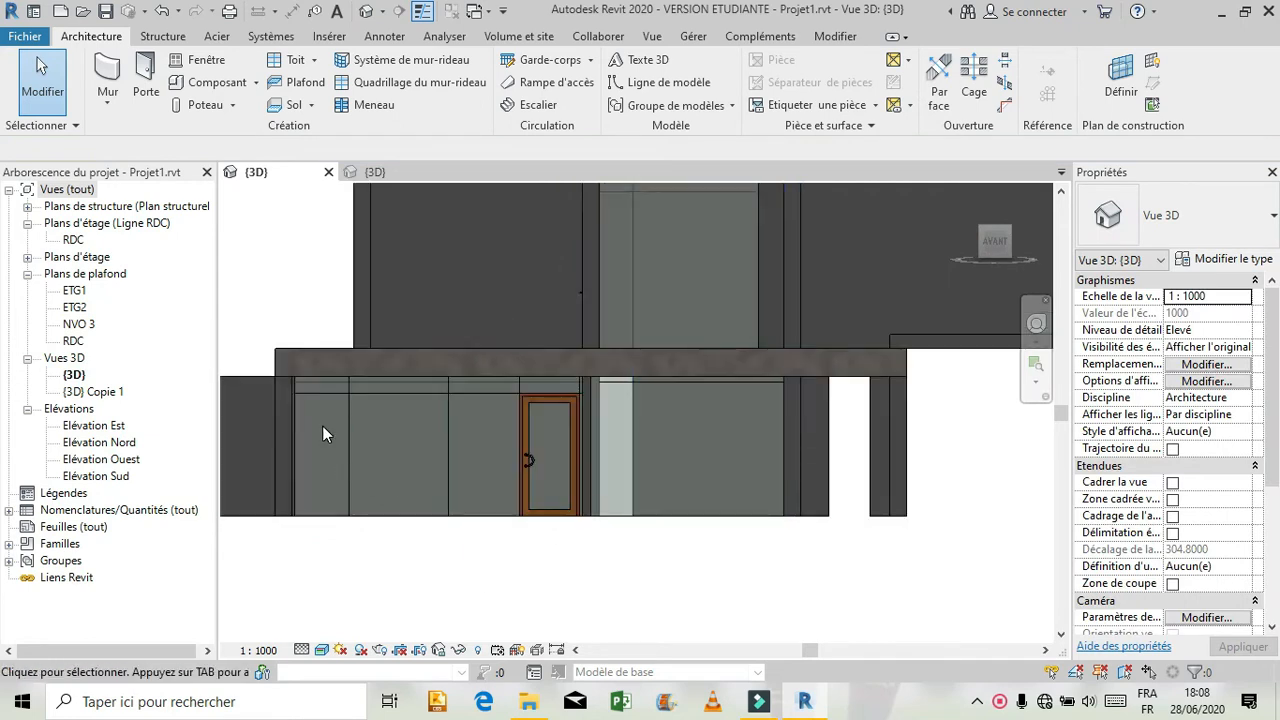
{"action": "scroll", "coordinate": [322, 425], "scroll_direction": "up", "scroll_amount": 3}
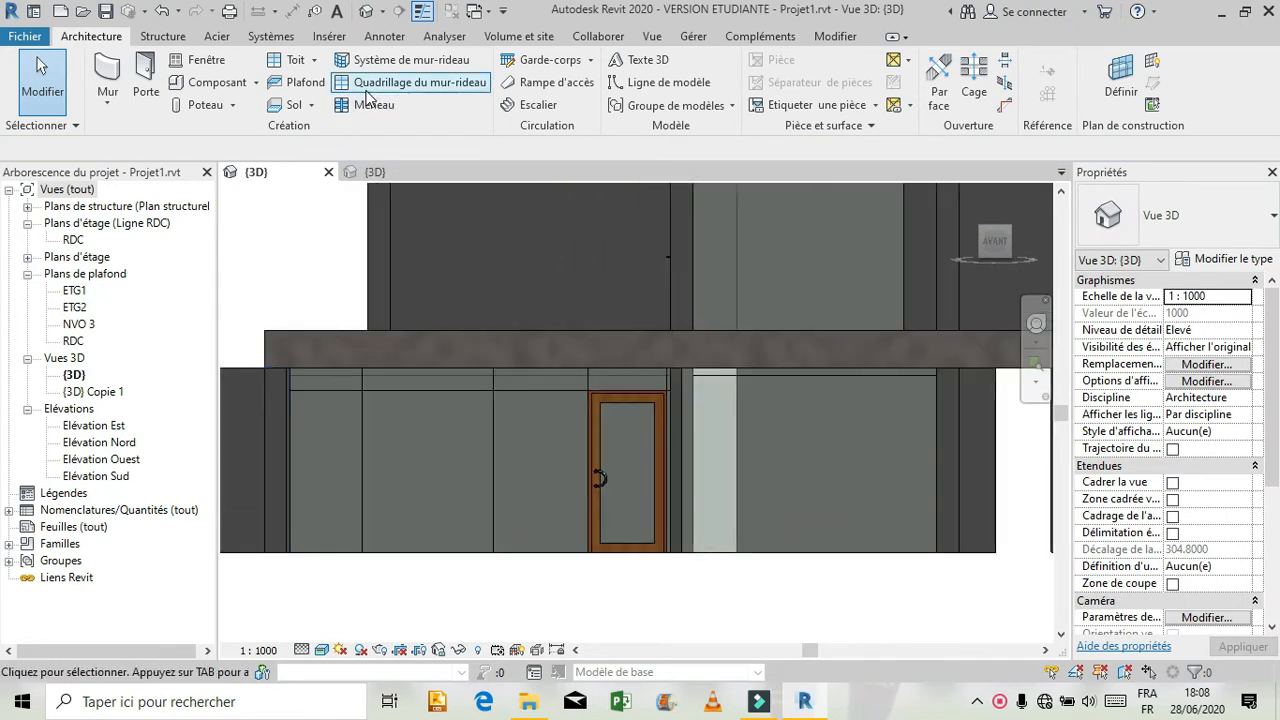
{"action": "left_click", "coordinate": [372, 104]}
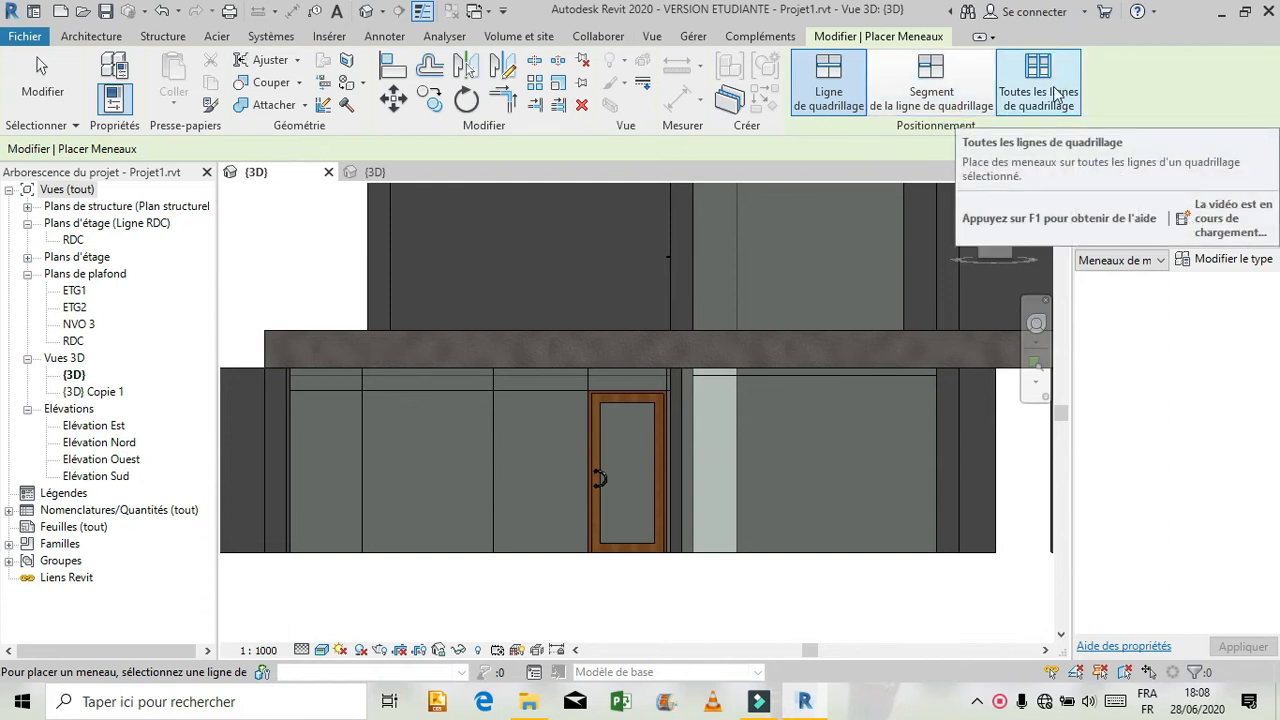
{"action": "left_click", "coordinate": [1027, 78]}
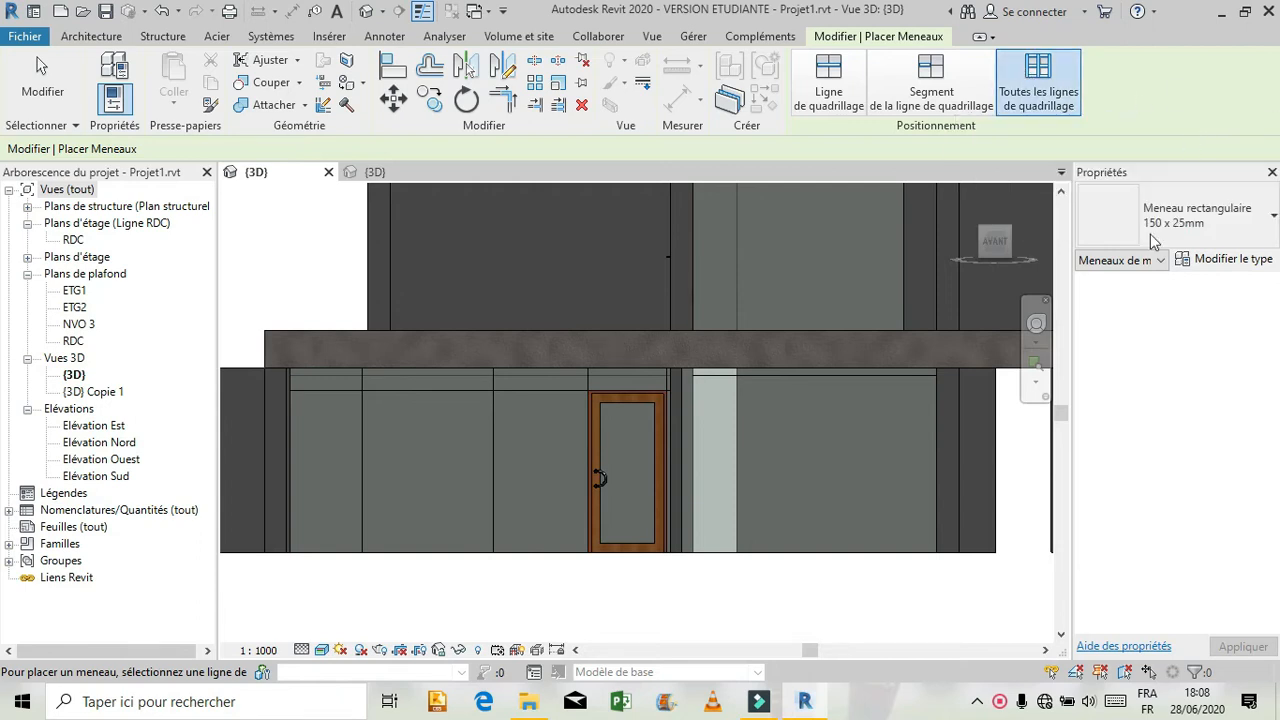
{"action": "left_click", "coordinate": [1207, 262]}
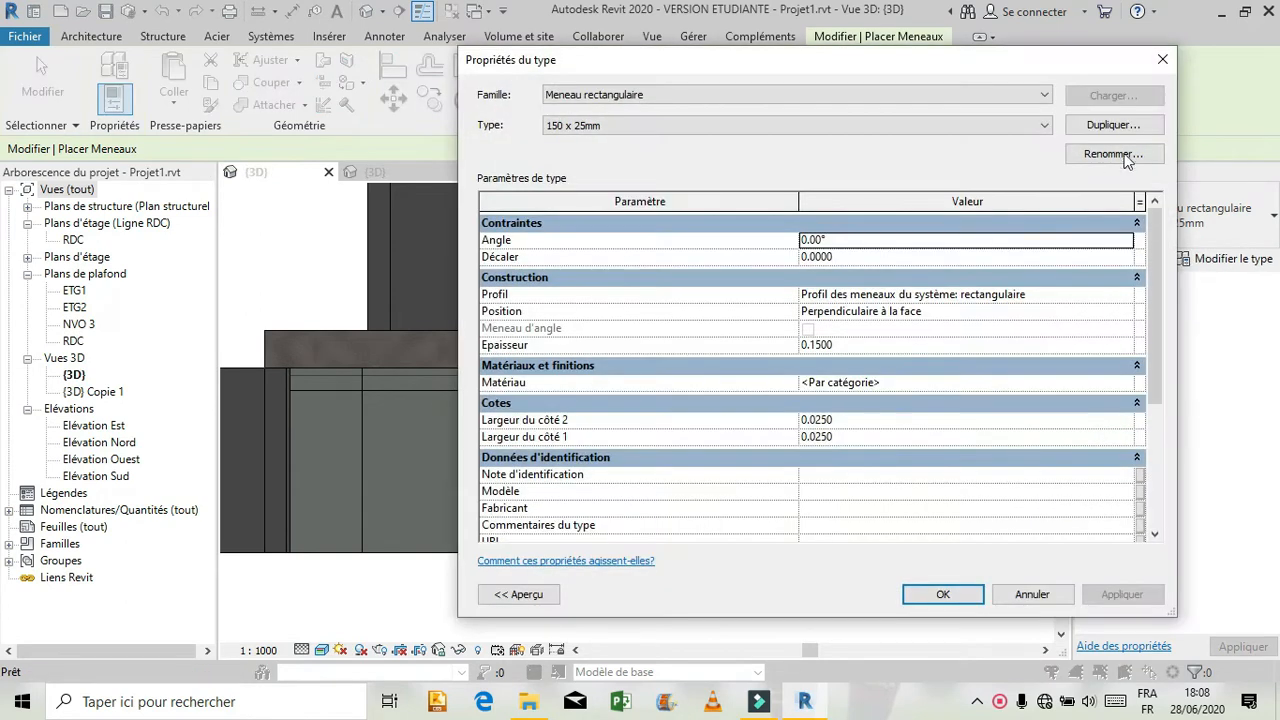
{"action": "left_click", "coordinate": [1135, 129]}
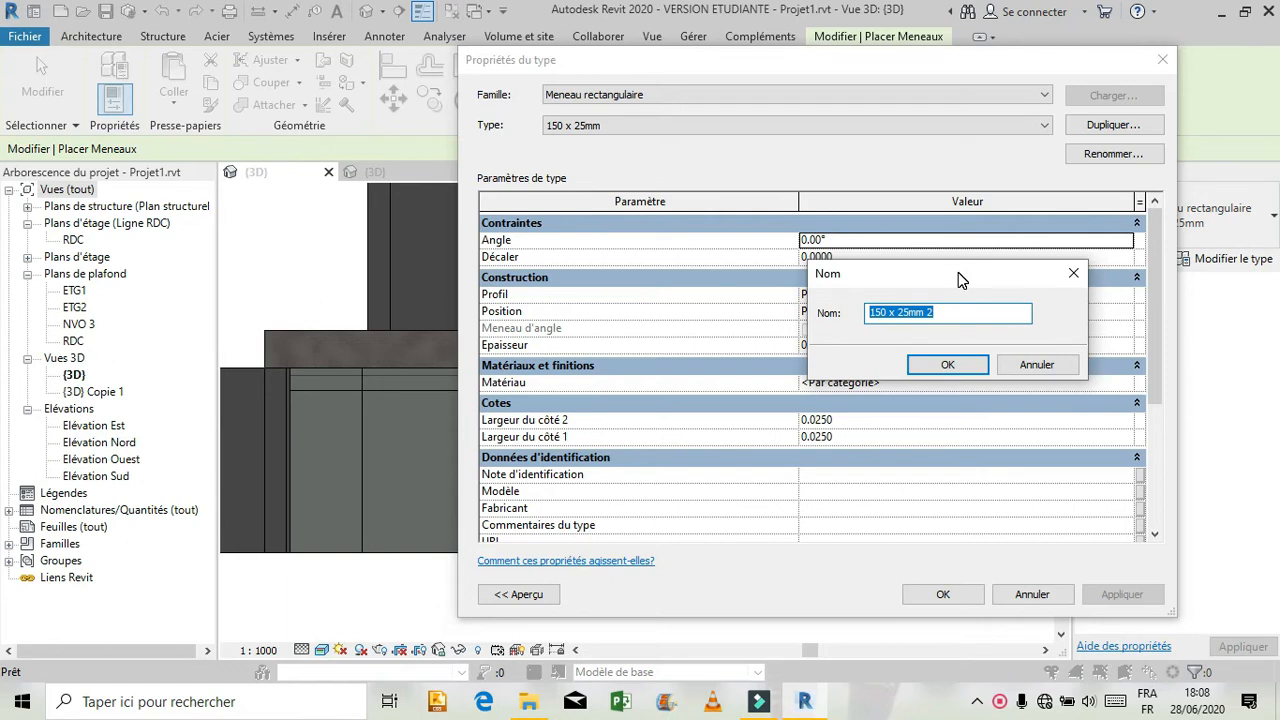
{"action": "key", "text": "BackSpace"}
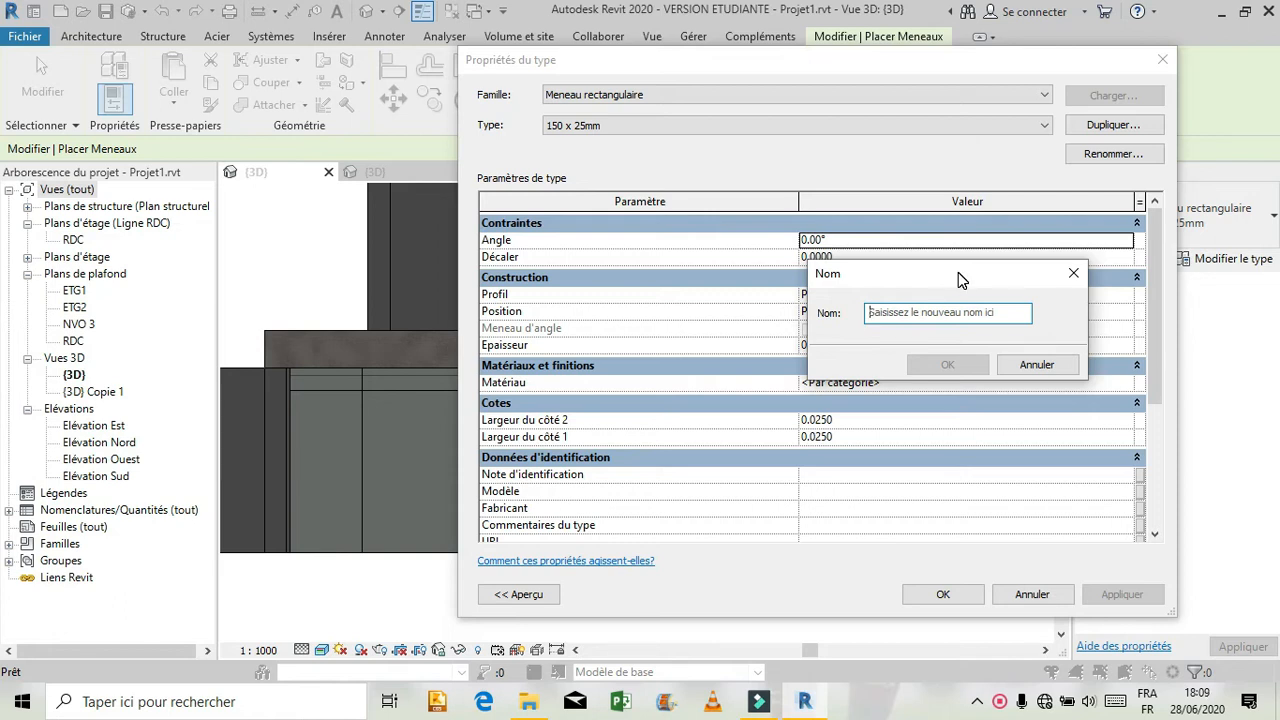
{"action": "type", "text": "m"}
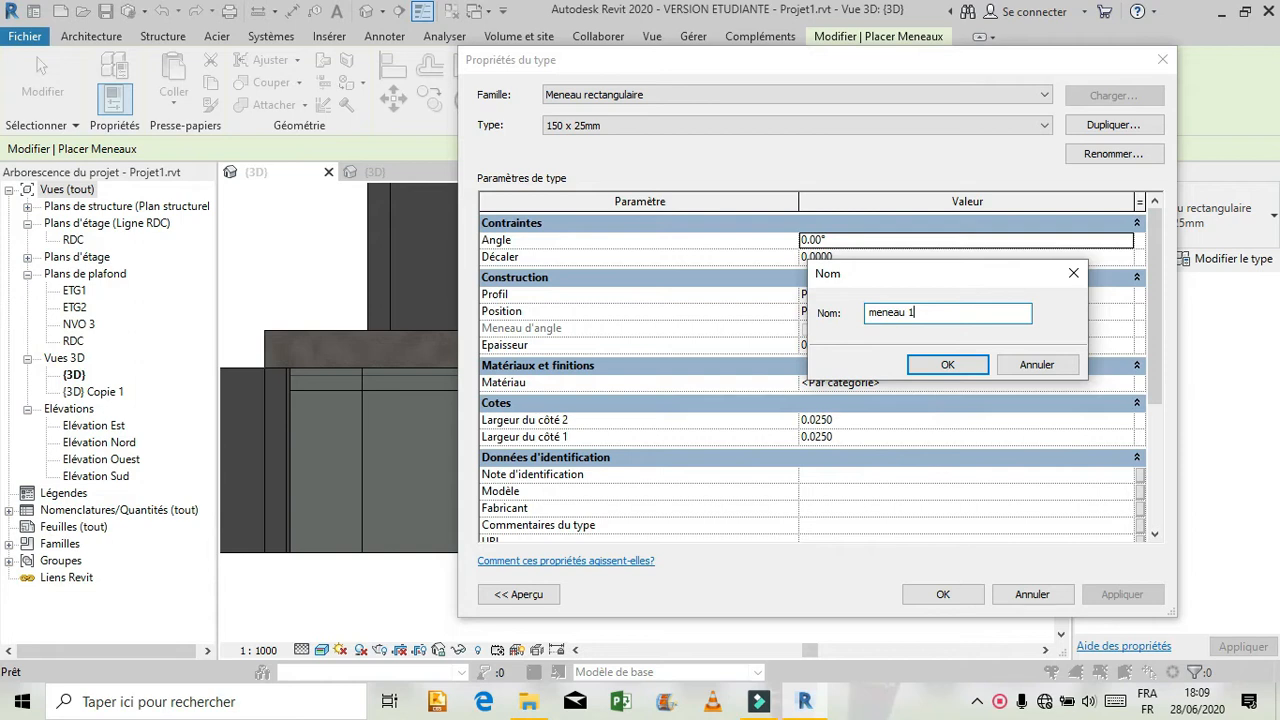
{"action": "type", "text": "eneau 1"}
{"action": "key", "text": "Return"}
{"action": "left_click", "coordinate": [943, 594]}
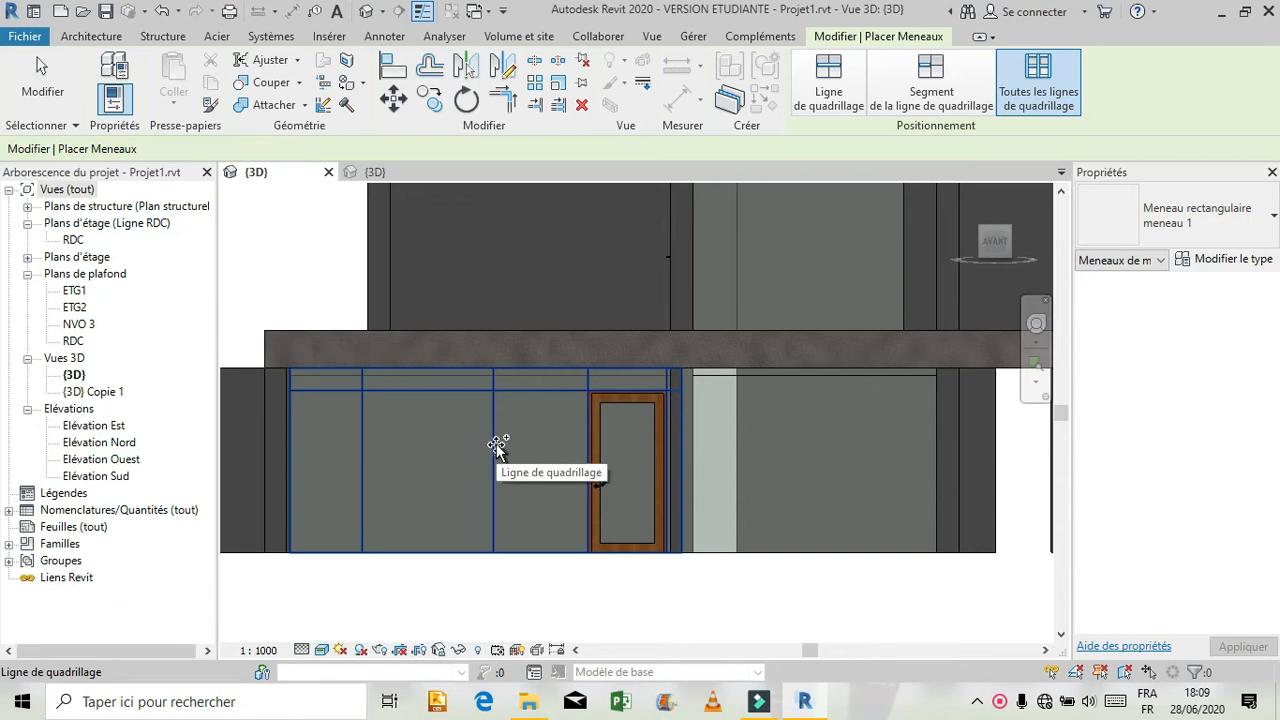
{"action": "left_click", "coordinate": [495, 447]}
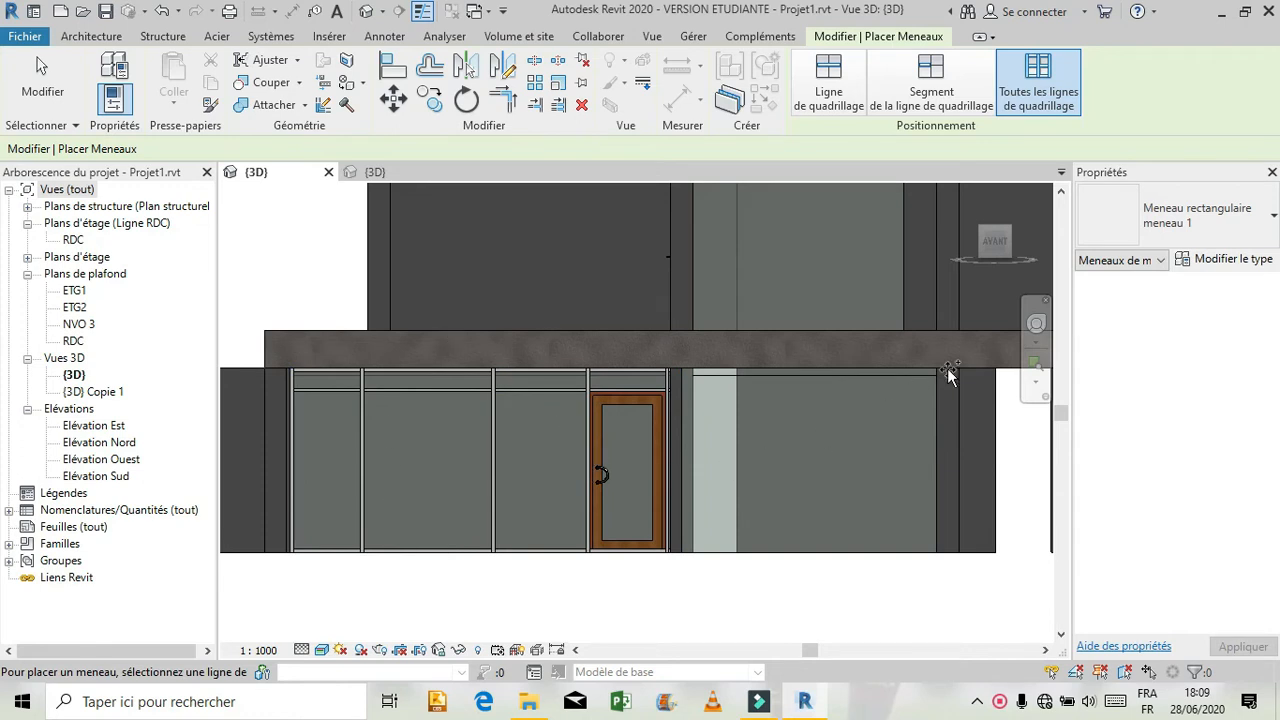
Examine the new mullions and door of the ground-floor curtain wall from an oblique 3D angle.
{"action": "left_click", "coordinate": [1036, 323]}
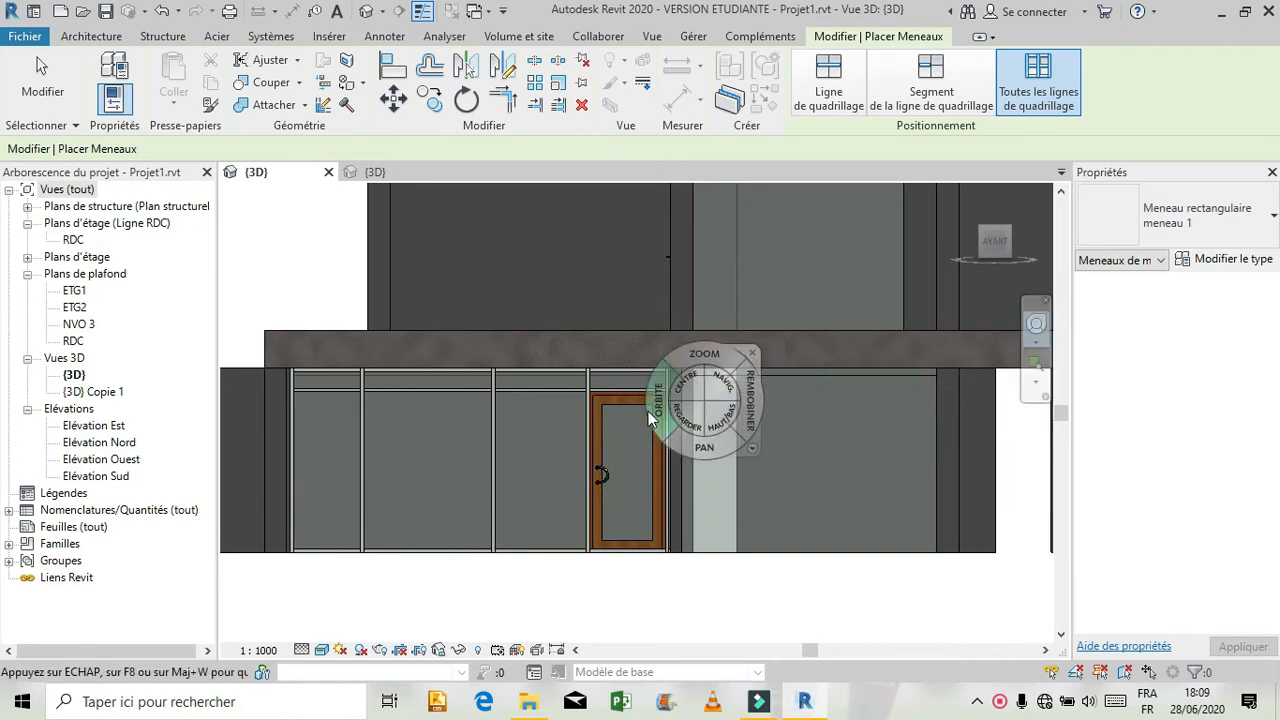
{"action": "left_click_drag", "start_coordinate": [648, 418], "coordinate": [780, 367]}
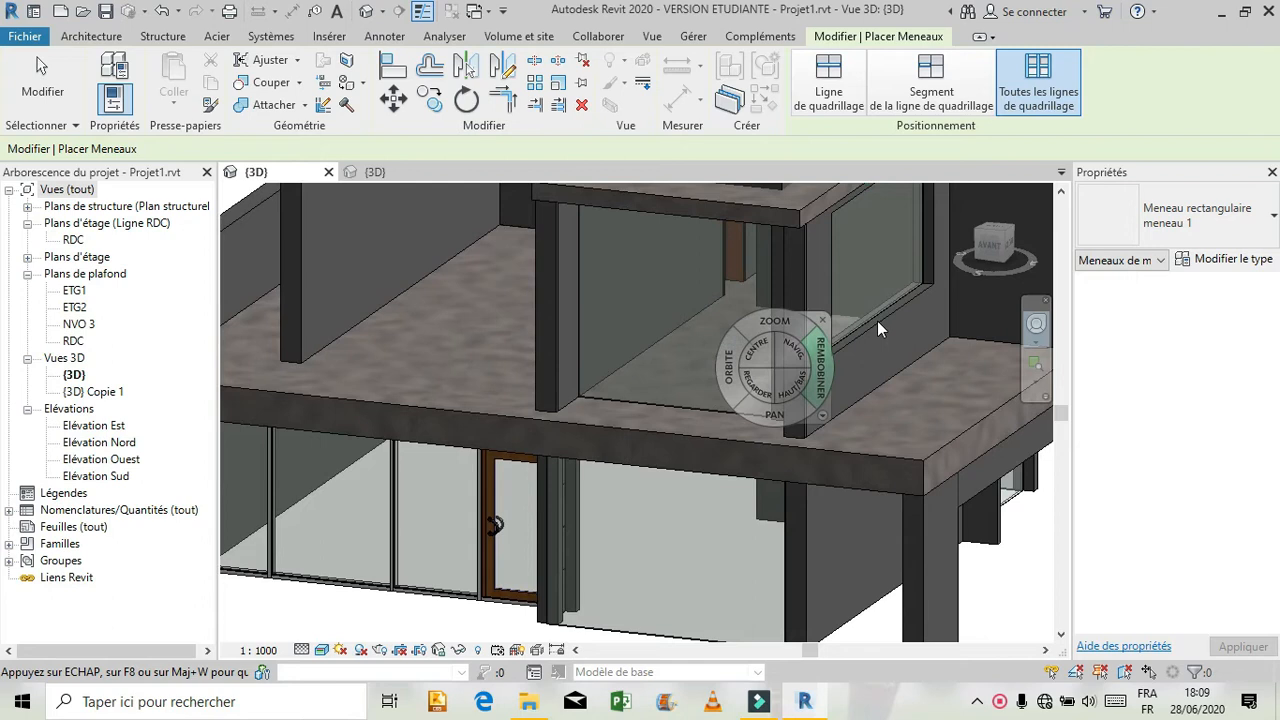
{"action": "scroll", "coordinate": [858, 334], "scroll_direction": "down", "scroll_amount": 2}
{"action": "left_click_drag", "start_coordinate": [624, 447], "coordinate": [555, 466]}
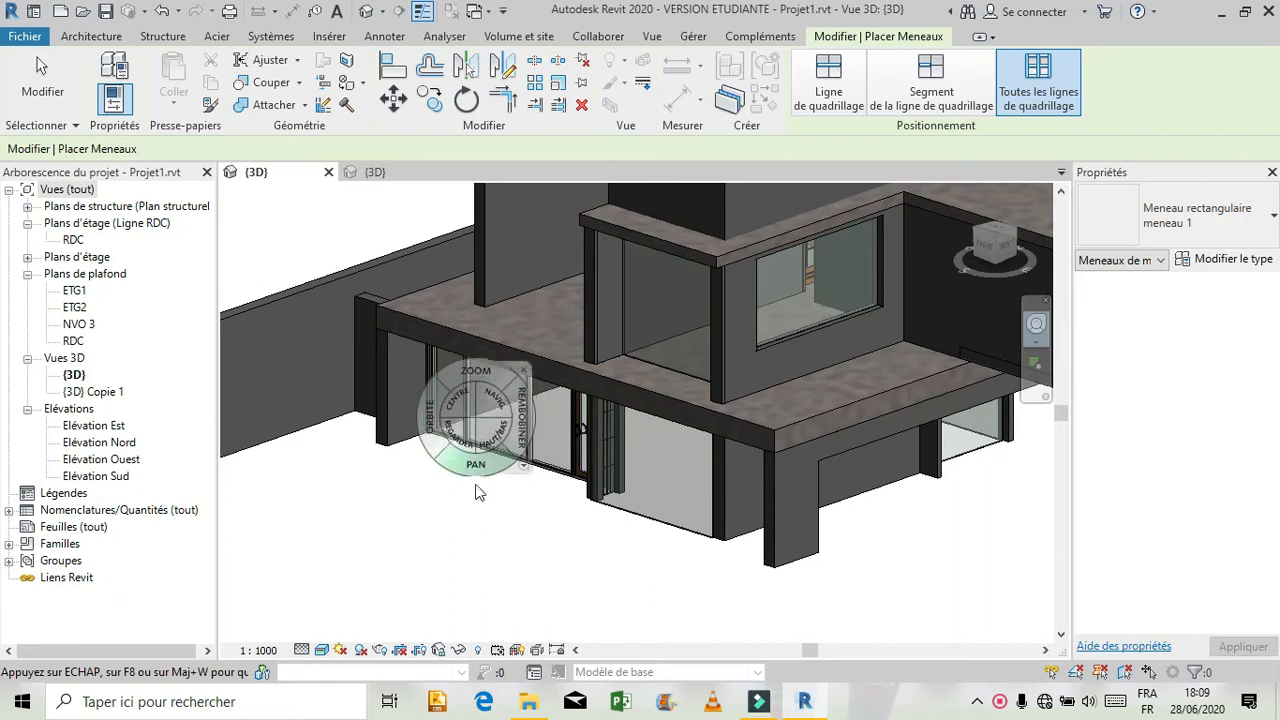
{"action": "left_click_drag", "start_coordinate": [475, 362], "coordinate": [491, 307]}
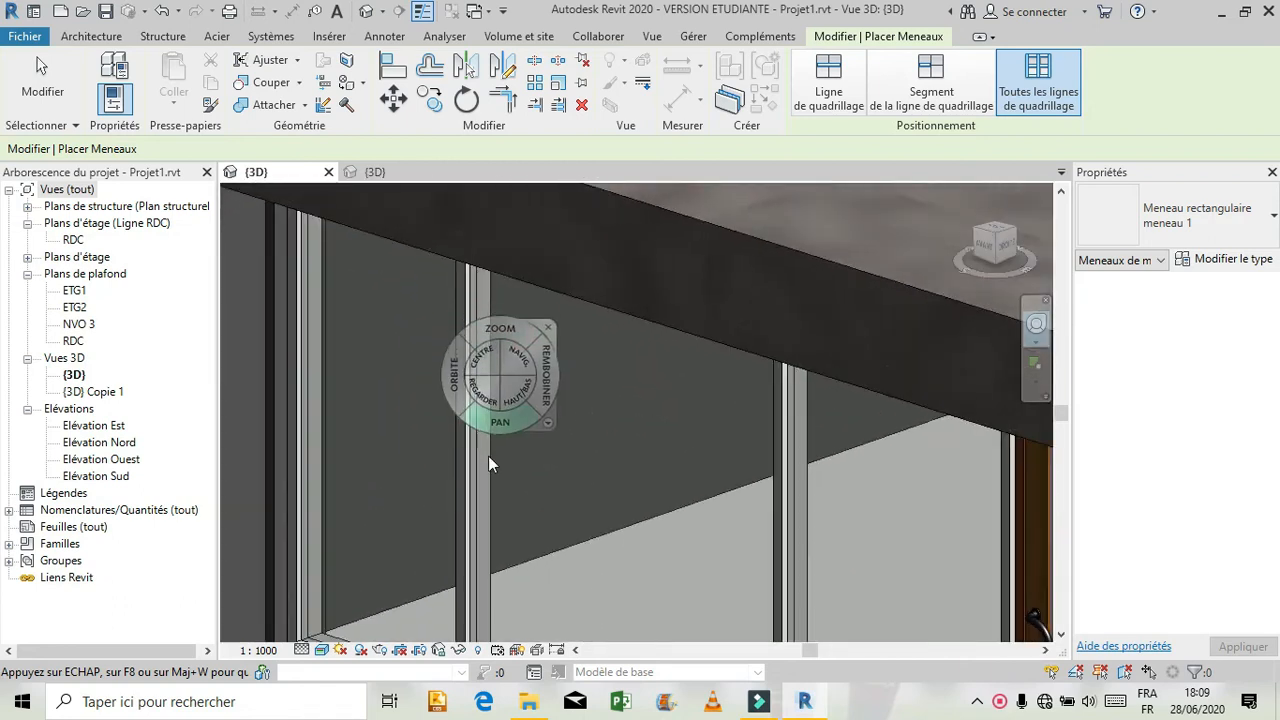
{"action": "left_click_drag", "start_coordinate": [479, 356], "coordinate": [498, 445]}
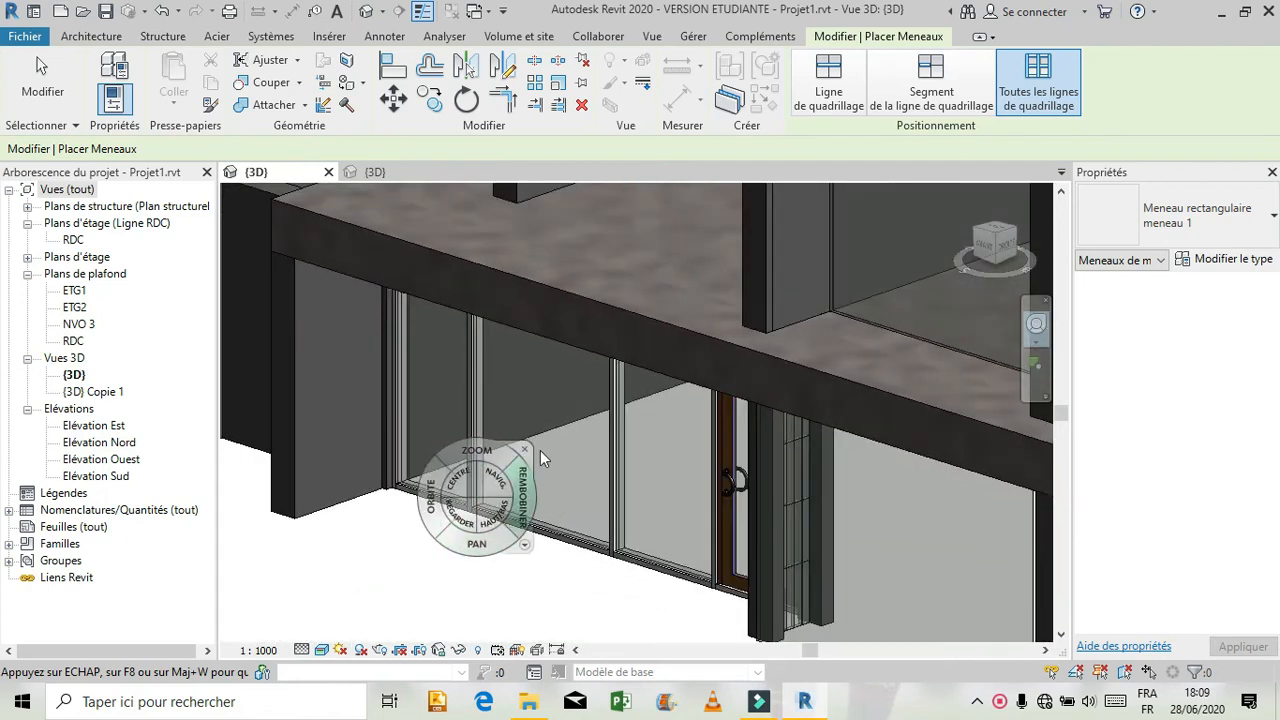
{"action": "left_click", "coordinate": [533, 445]}
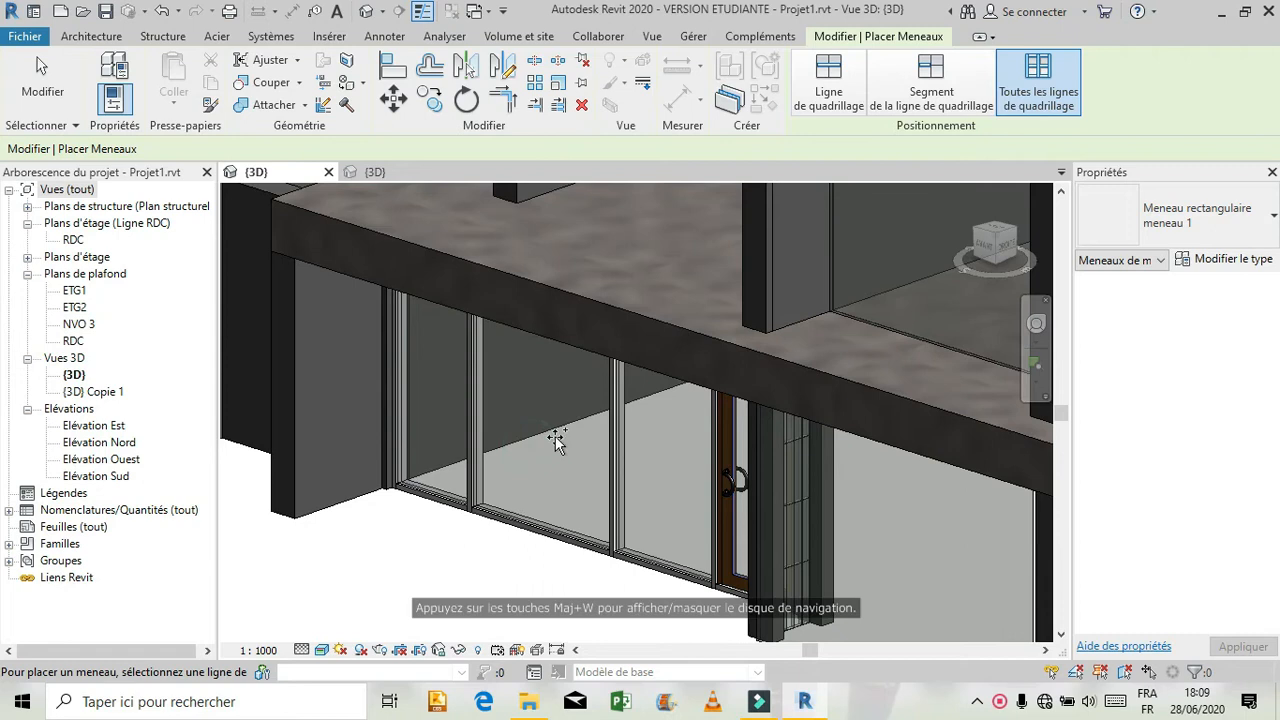
{"action": "scroll", "coordinate": [535, 472], "scroll_direction": "down", "scroll_amount": 2}
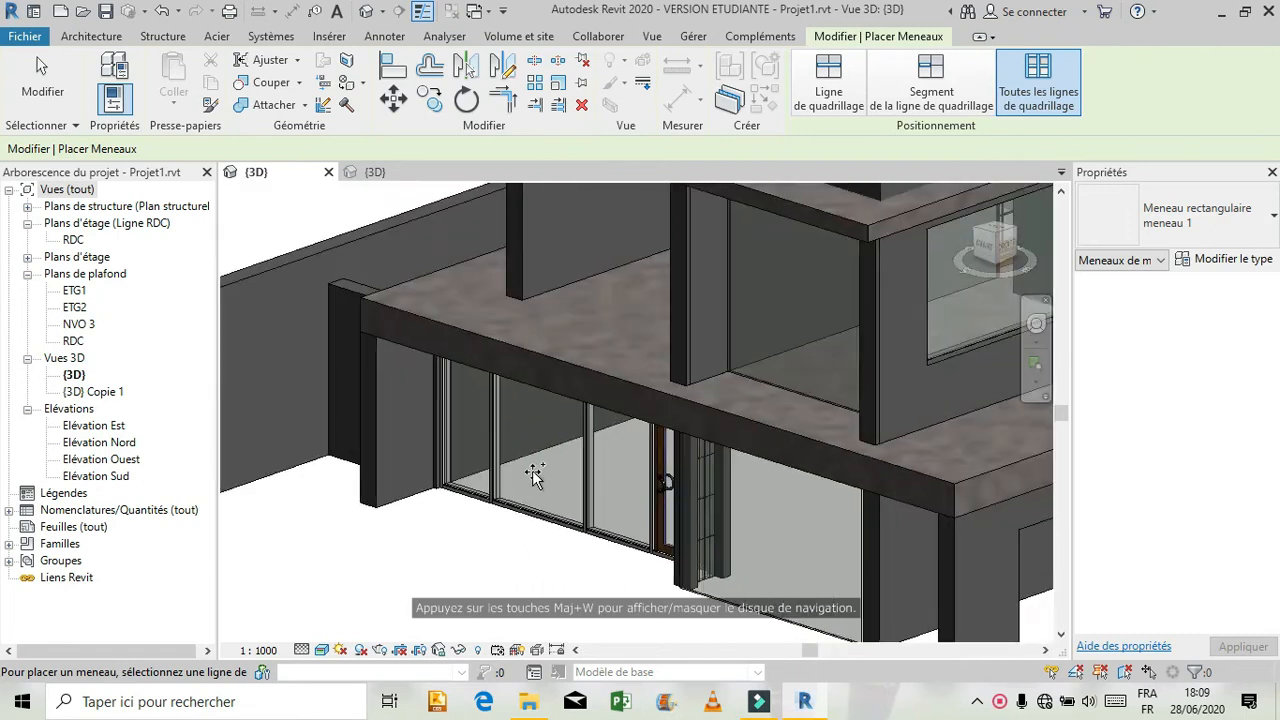
{"action": "scroll", "coordinate": [520, 503], "scroll_direction": "down", "scroll_amount": 1}
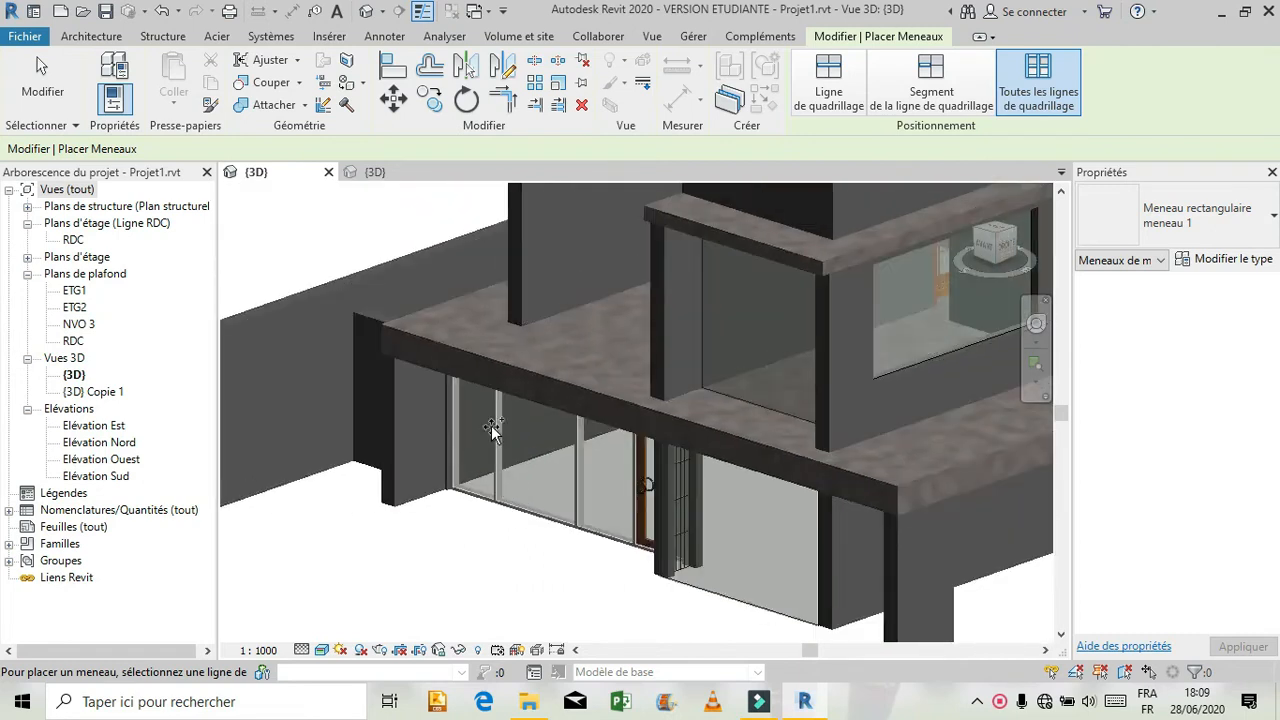
Switch to the formation revit 3D view and compare its entrance mullions in the Réaliste and Ombré visual styles.
{"action": "left_click", "coordinate": [390, 171]}
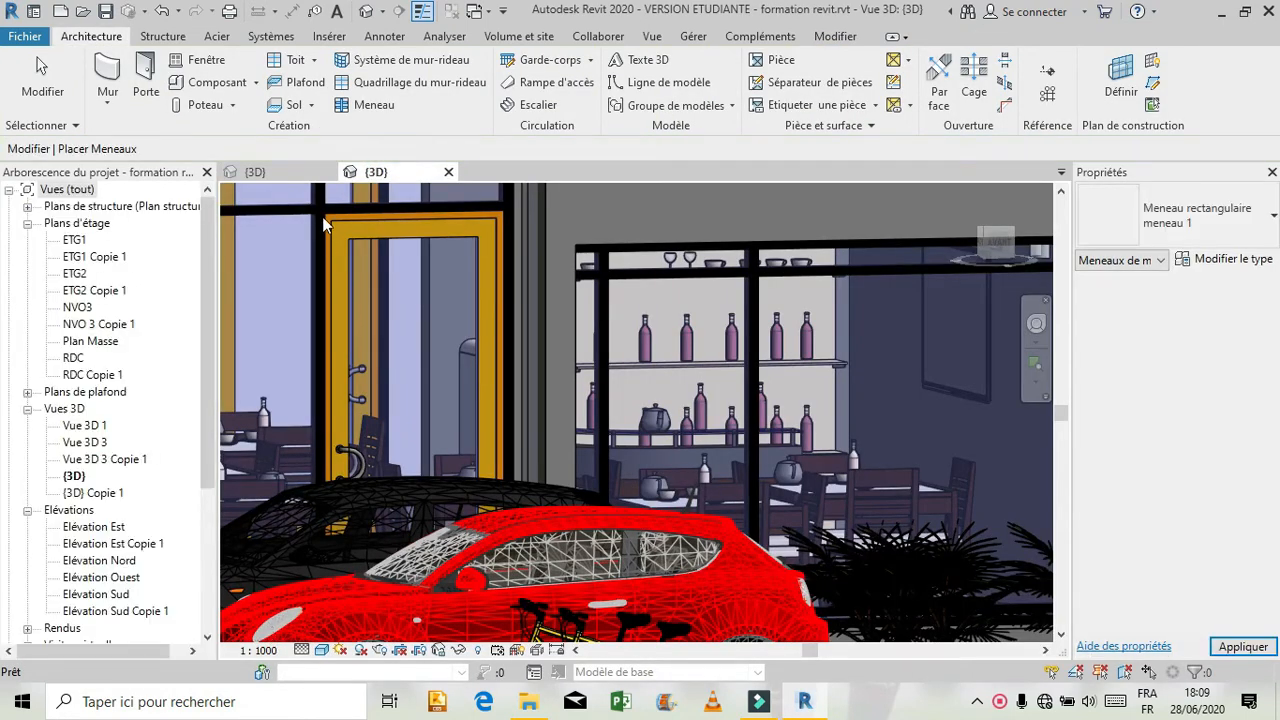
{"action": "left_click", "coordinate": [321, 657]}
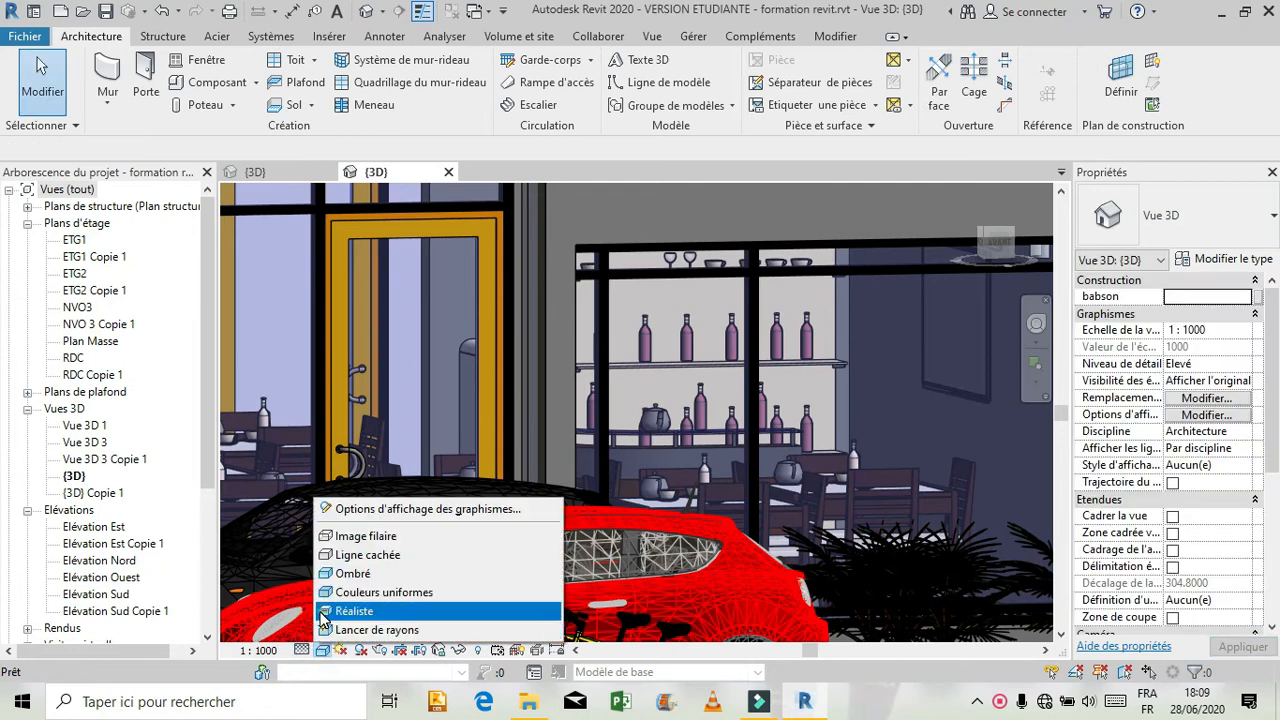
{"action": "left_click", "coordinate": [325, 607]}
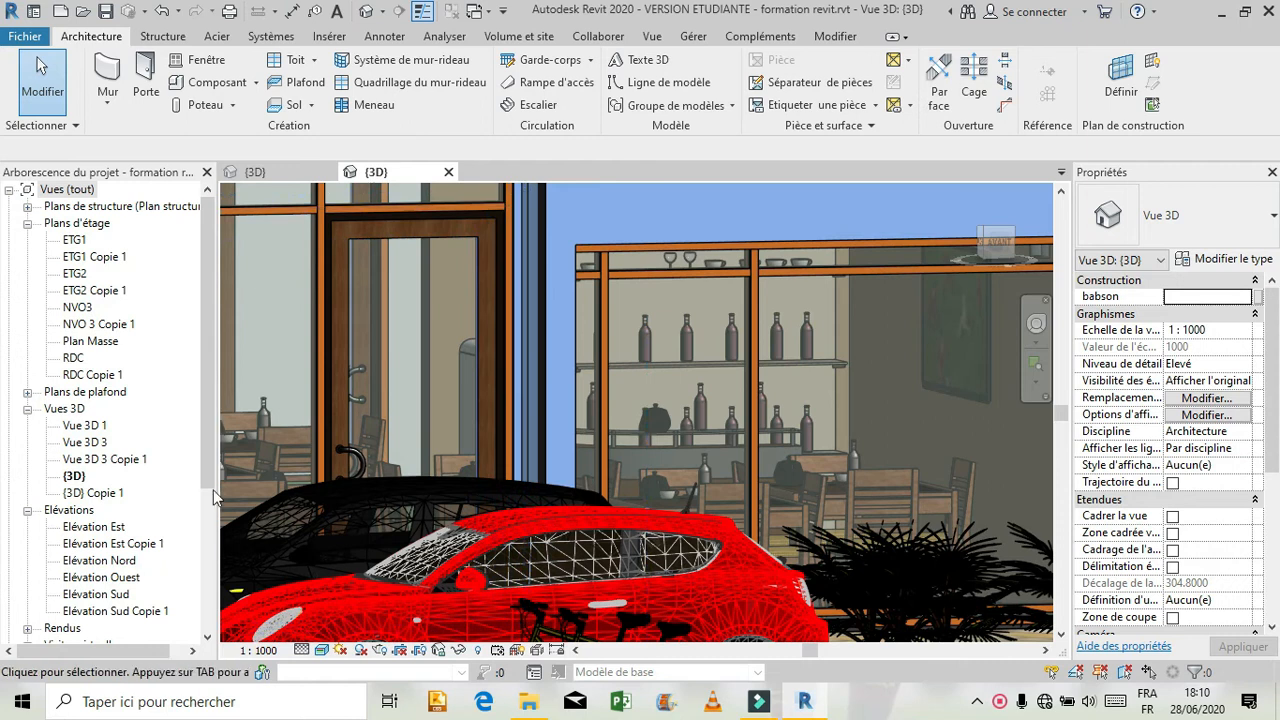
{"action": "left_click", "coordinate": [321, 650]}
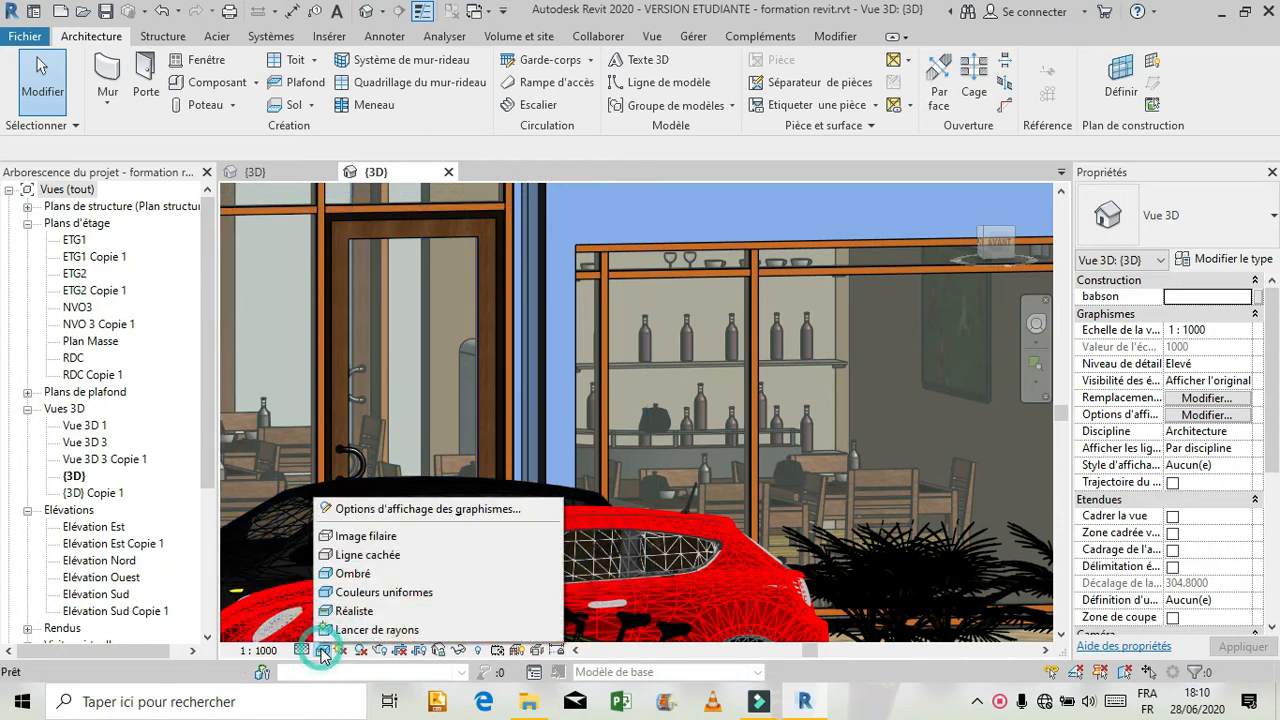
{"action": "left_click", "coordinate": [358, 574]}
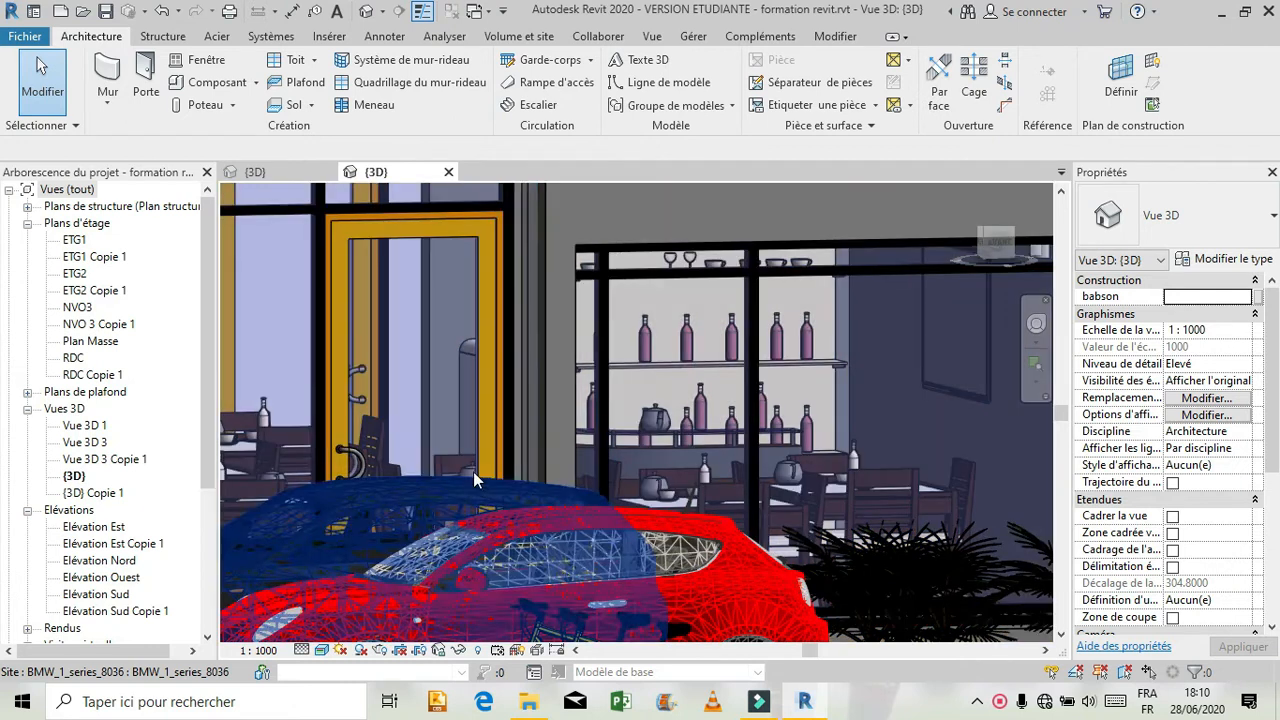
Inspect the spacing of the horizontal and vertical grid lines in the reference model's curtain wall beside the entrance by selecting them.
{"action": "scroll", "coordinate": [451, 474], "scroll_direction": "down", "scroll_amount": 2}
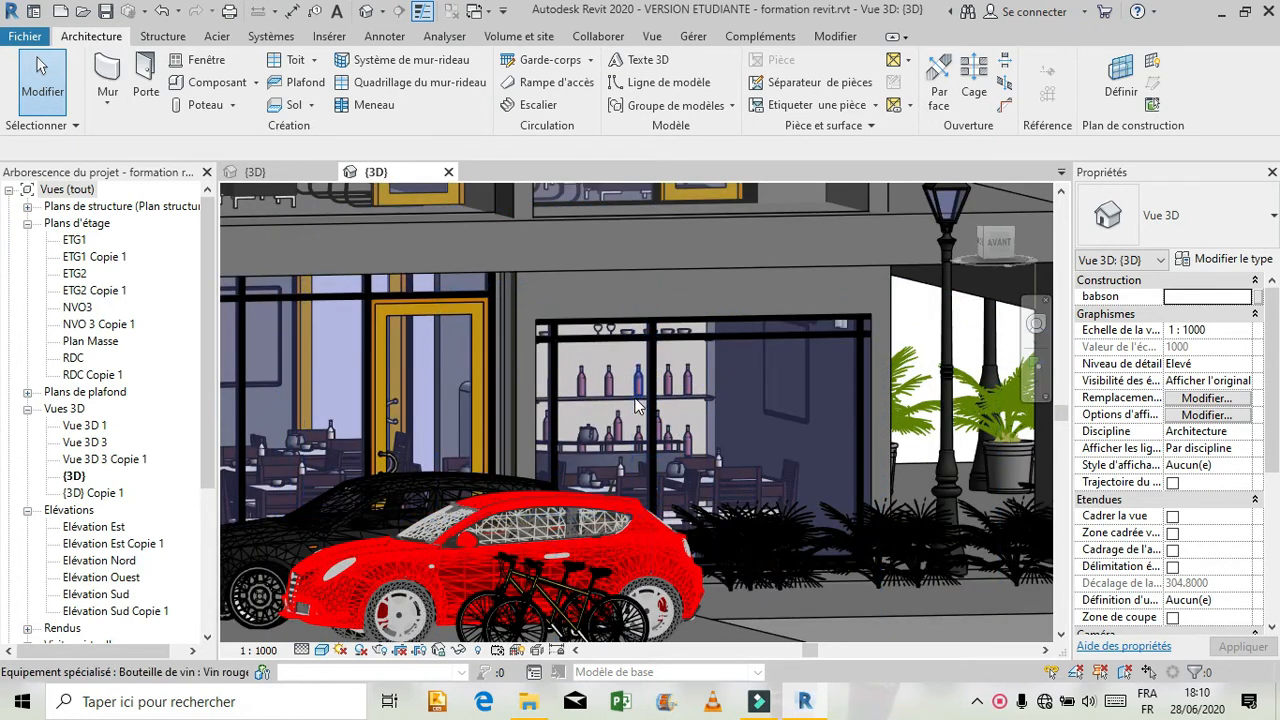
{"action": "left_click", "coordinate": [744, 336]}
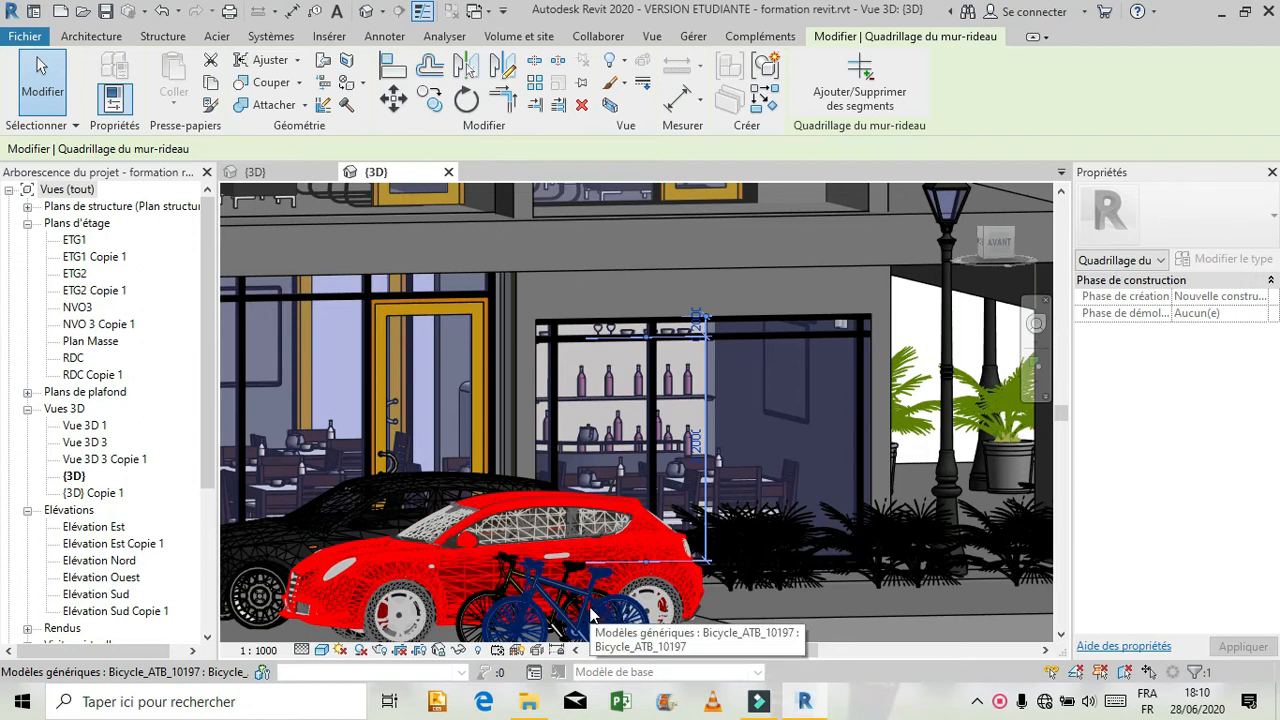
{"action": "left_click", "coordinate": [555, 391]}
{"action": "left_click", "coordinate": [560, 379]}
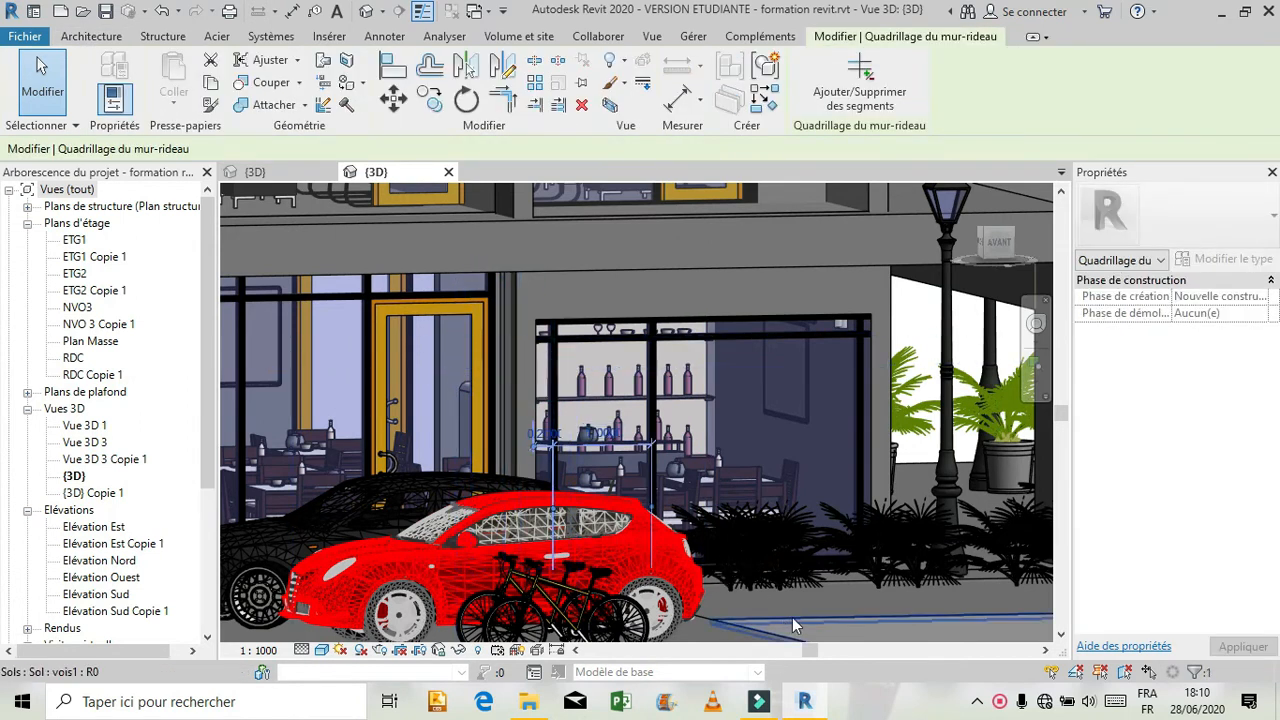
{"action": "left_click", "coordinate": [1036, 323]}
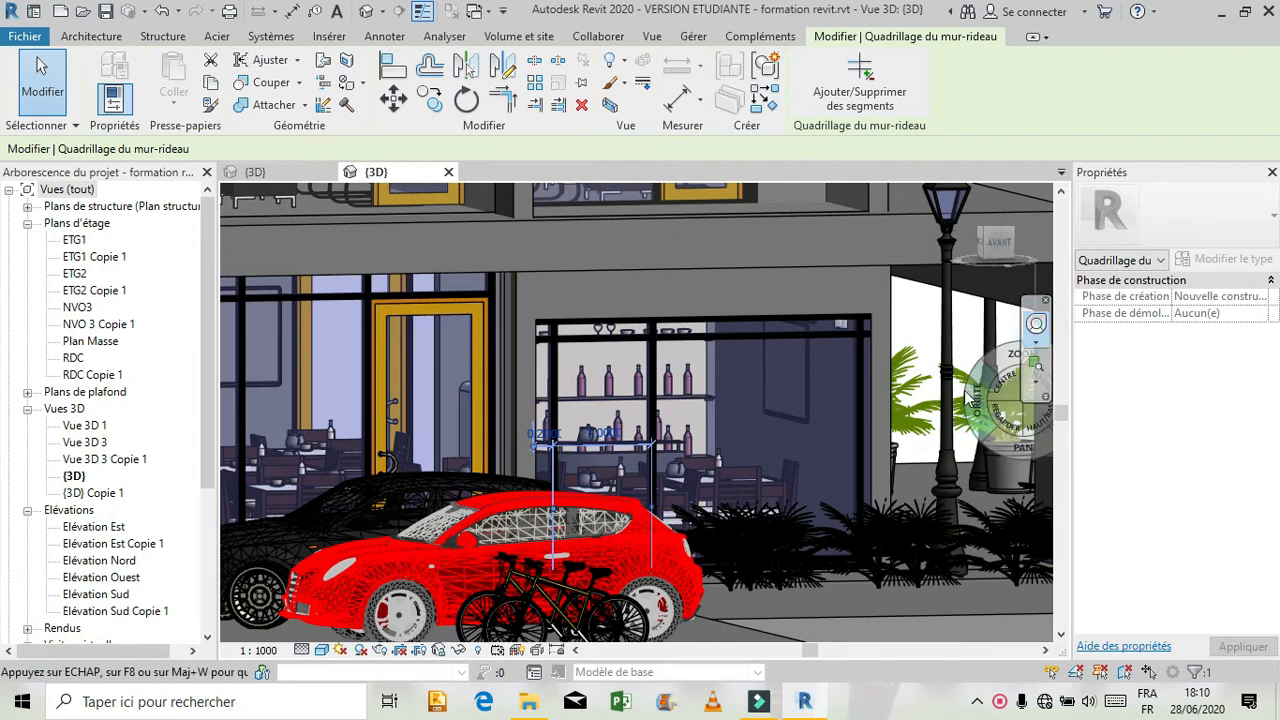
{"action": "left_click_drag", "start_coordinate": [975, 398], "coordinate": [808, 422]}
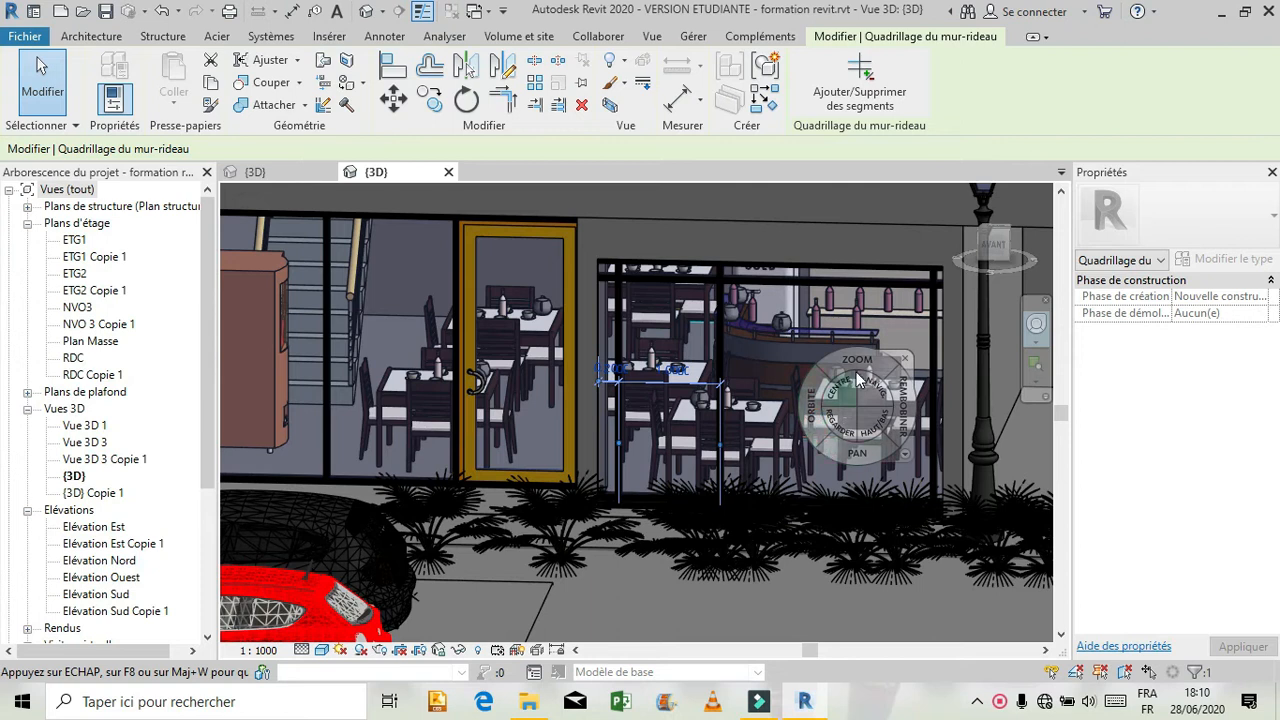
{"action": "key", "text": "Escape"}
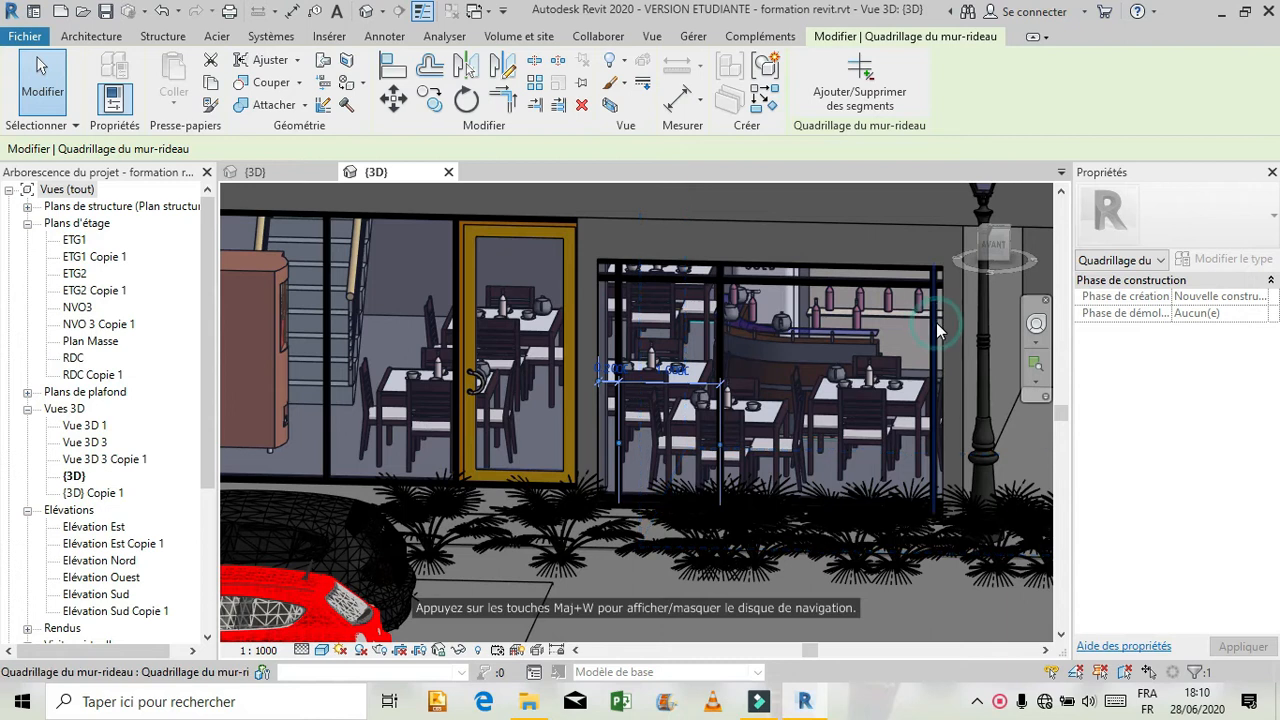
{"action": "left_click", "coordinate": [936, 322]}
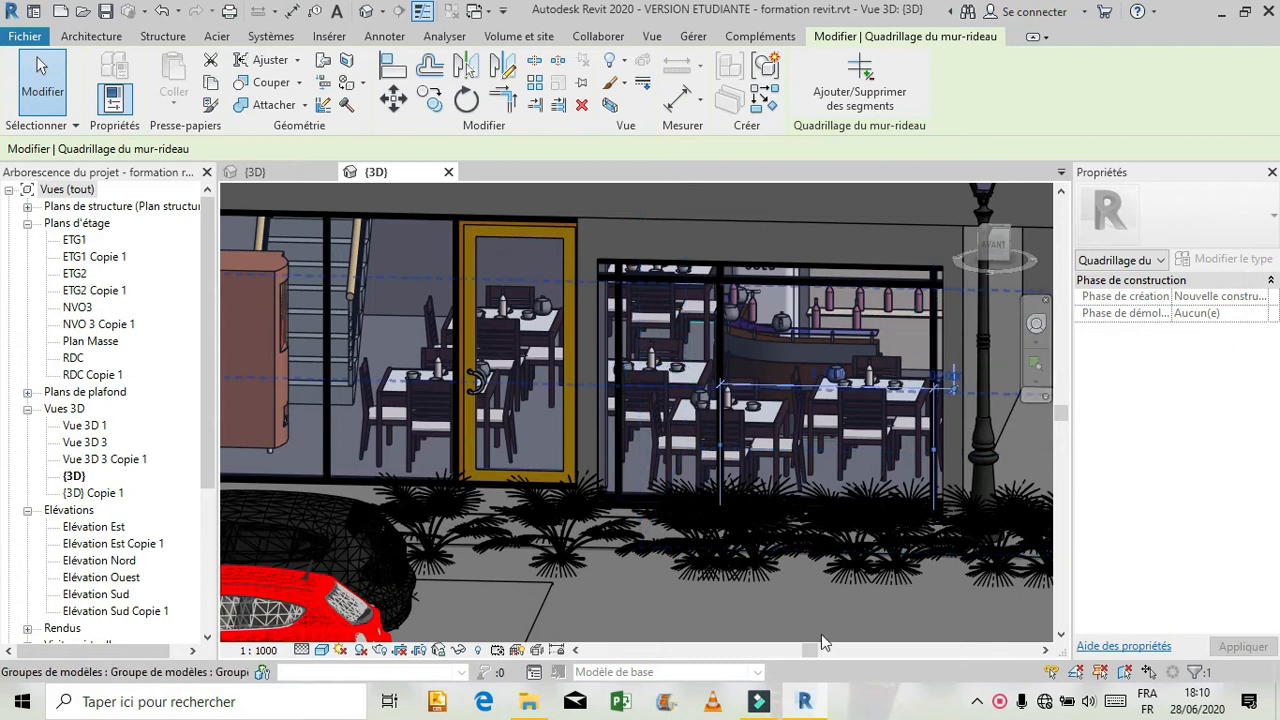
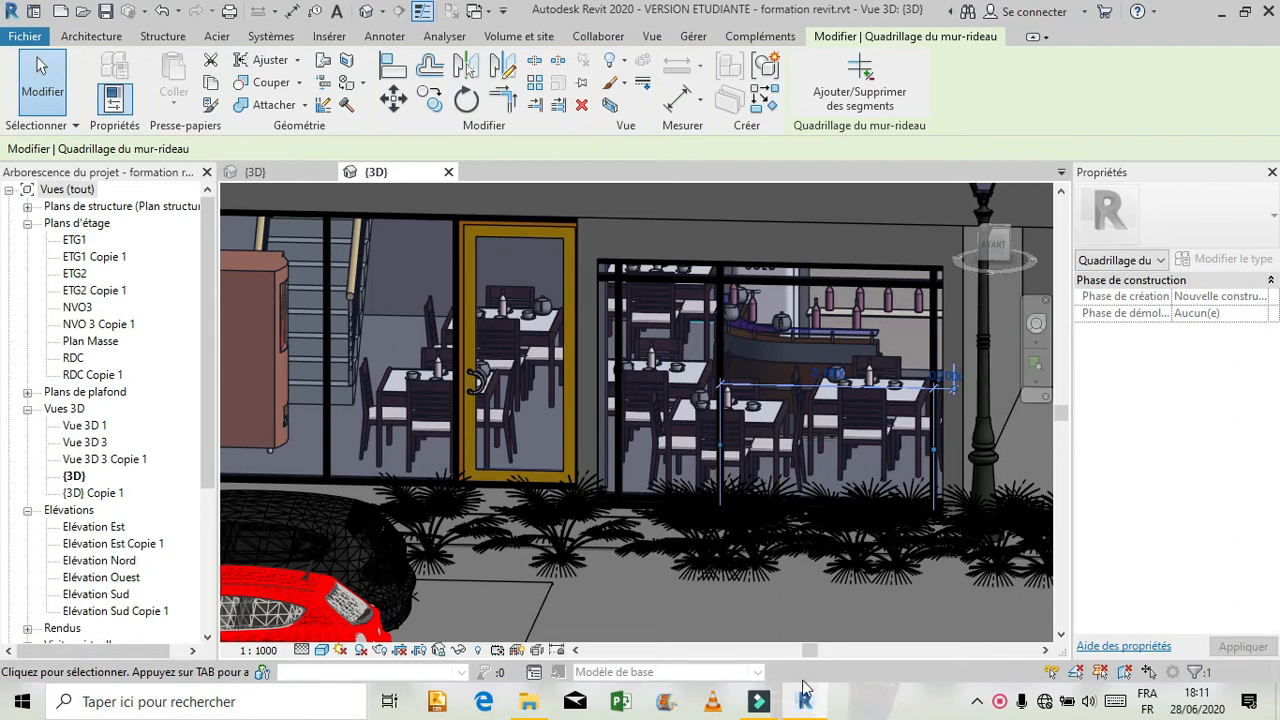
Switch to the Projet1 3D view and add three vertical grid lines and one horizontal line 0.2 m below the top of the curtain wall beside the door.
{"action": "left_click", "coordinate": [250, 176]}
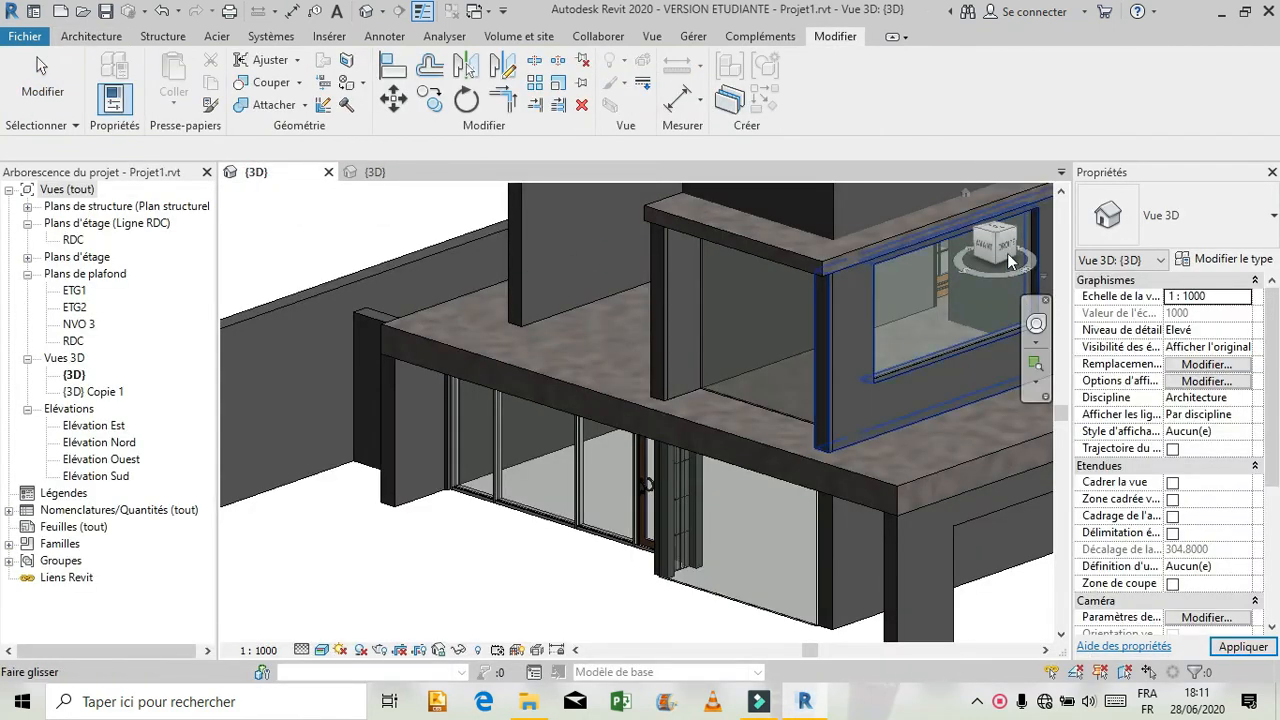
{"action": "left_click", "coordinate": [993, 250]}
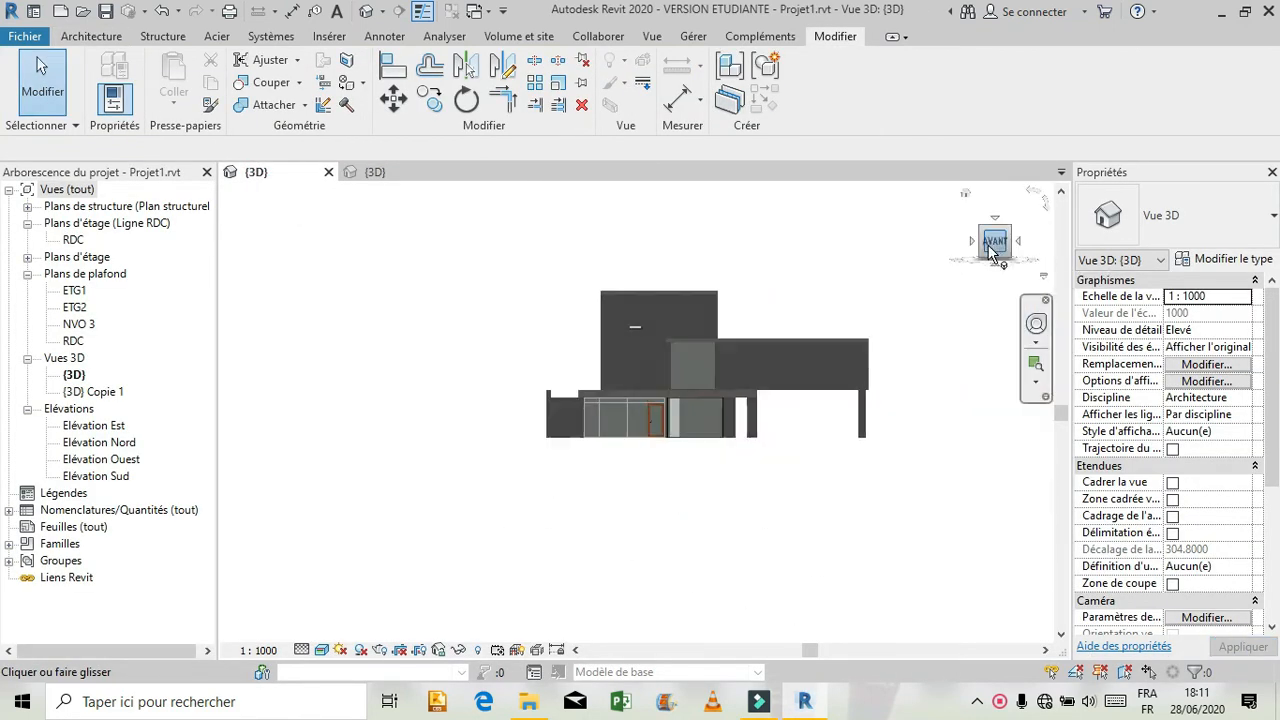
{"action": "scroll", "coordinate": [663, 440], "scroll_direction": "up", "scroll_amount": 6}
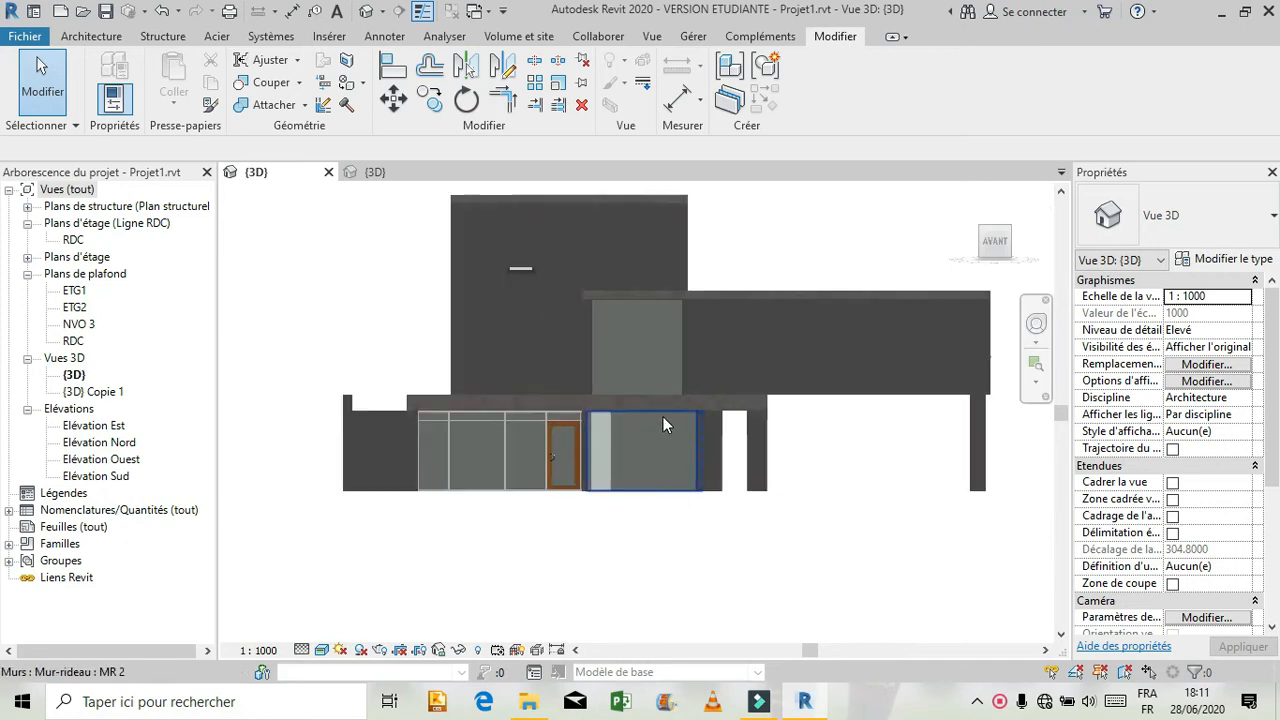
{"action": "scroll", "coordinate": [650, 480], "scroll_direction": "up", "scroll_amount": 4}
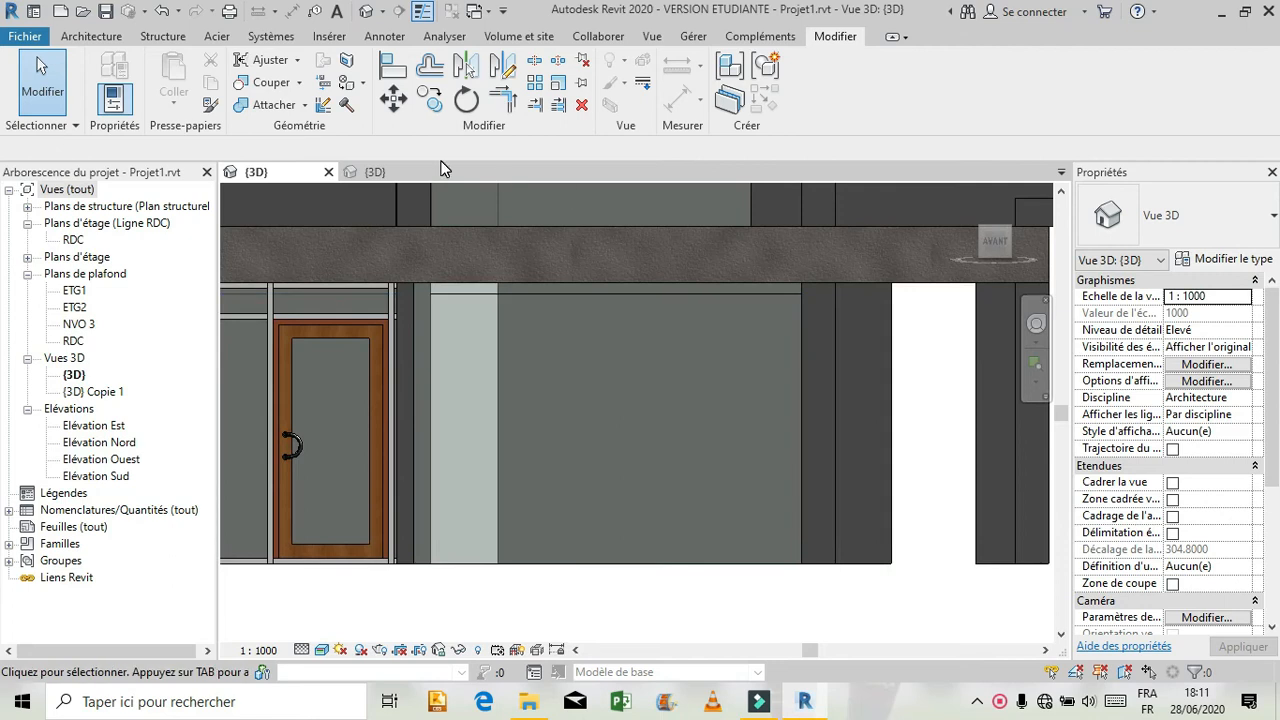
{"action": "left_click", "coordinate": [88, 36]}
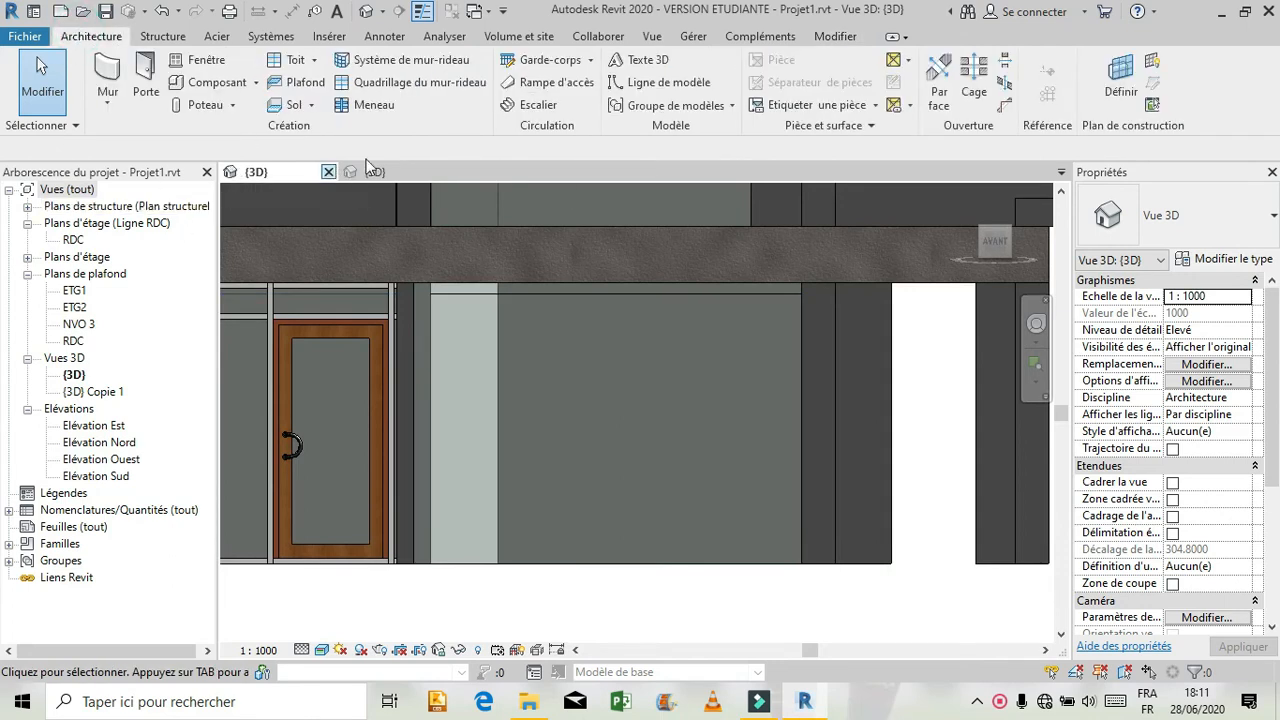
{"action": "left_click", "coordinate": [420, 83]}
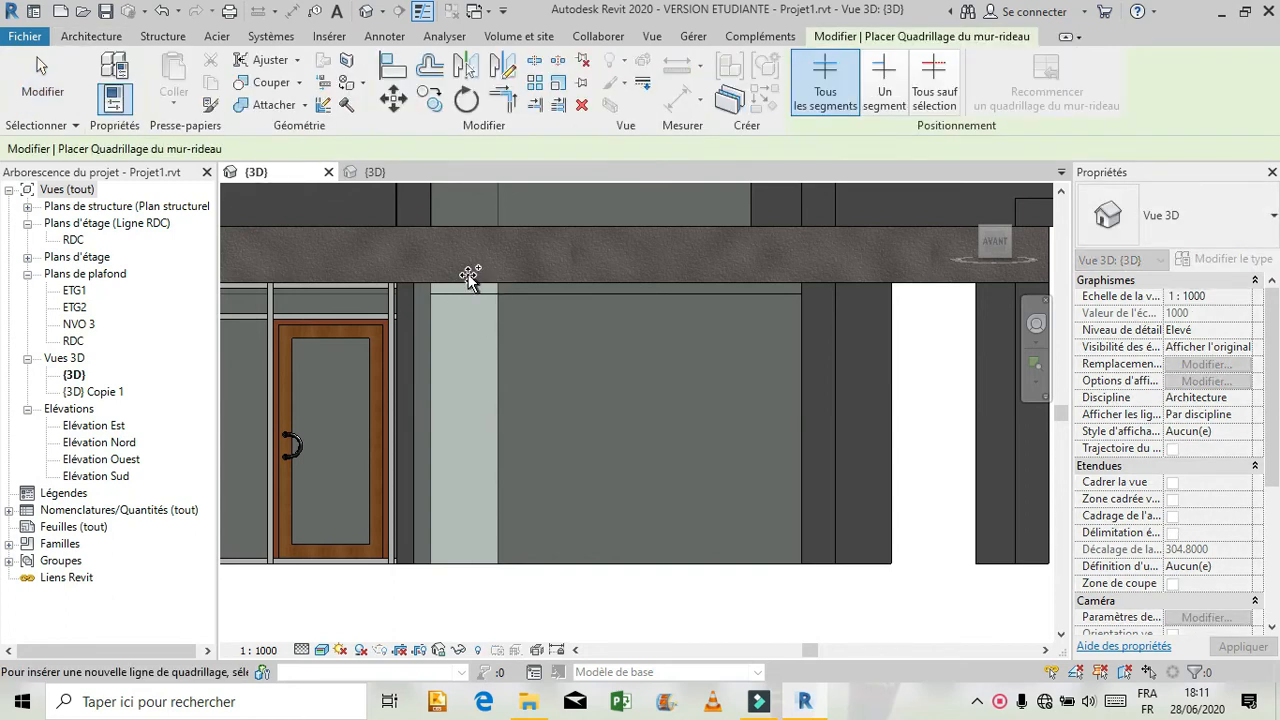
{"action": "left_click", "coordinate": [470, 277]}
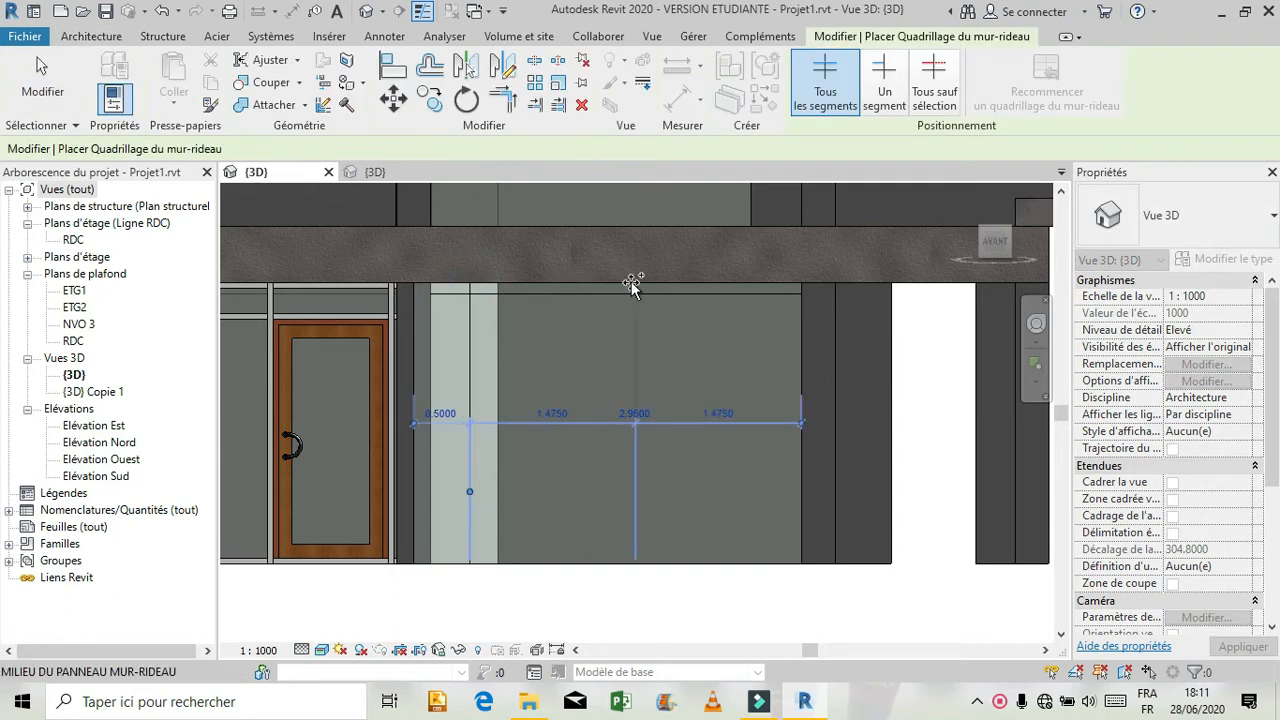
{"action": "left_click", "coordinate": [580, 277]}
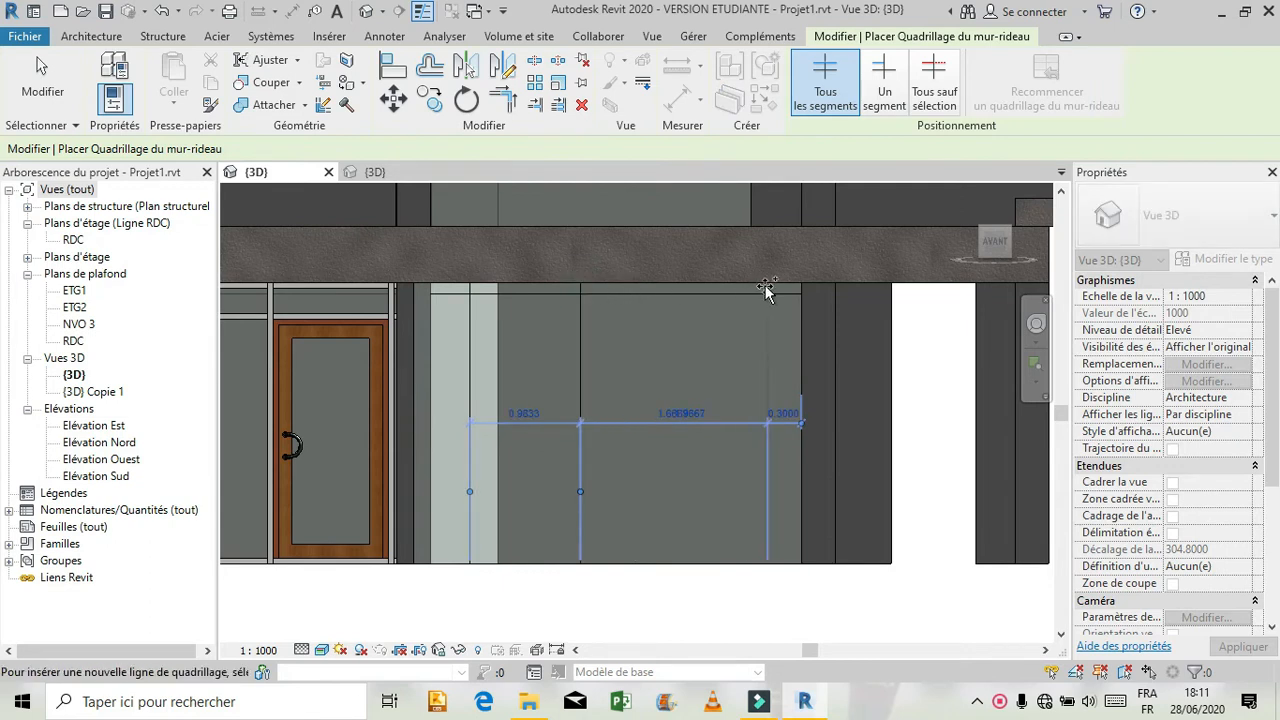
{"action": "left_click", "coordinate": [764, 277]}
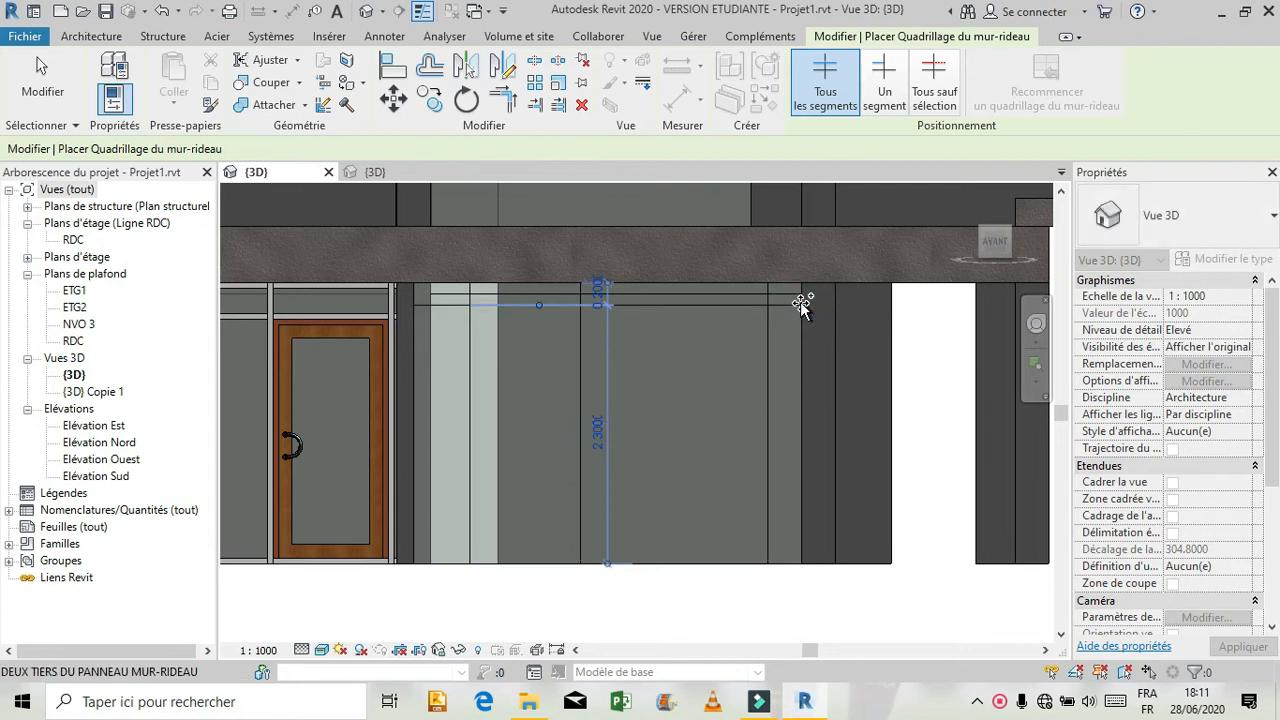
{"action": "key", "text": "Escape"}
{"action": "key", "text": "Escape"}
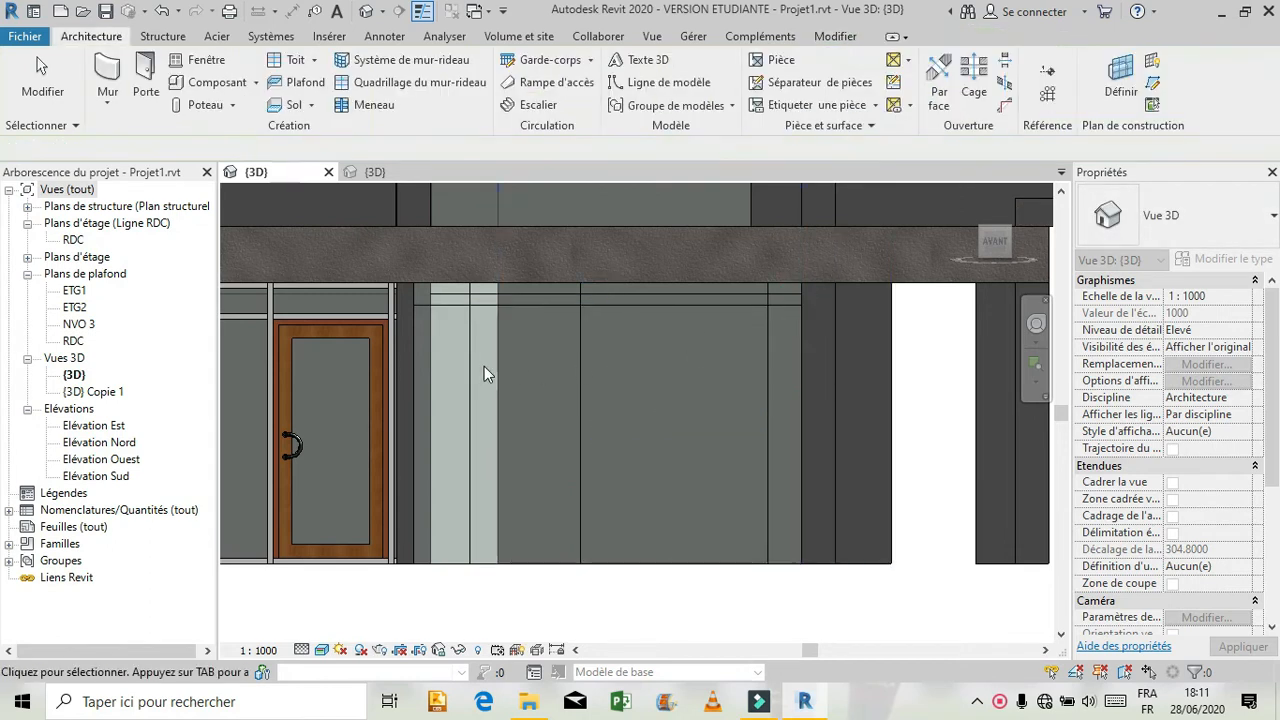
Set the first vertical grid line's distance from the curtain wall's left edge to 0.2 m.
{"action": "left_click", "coordinate": [472, 353]}
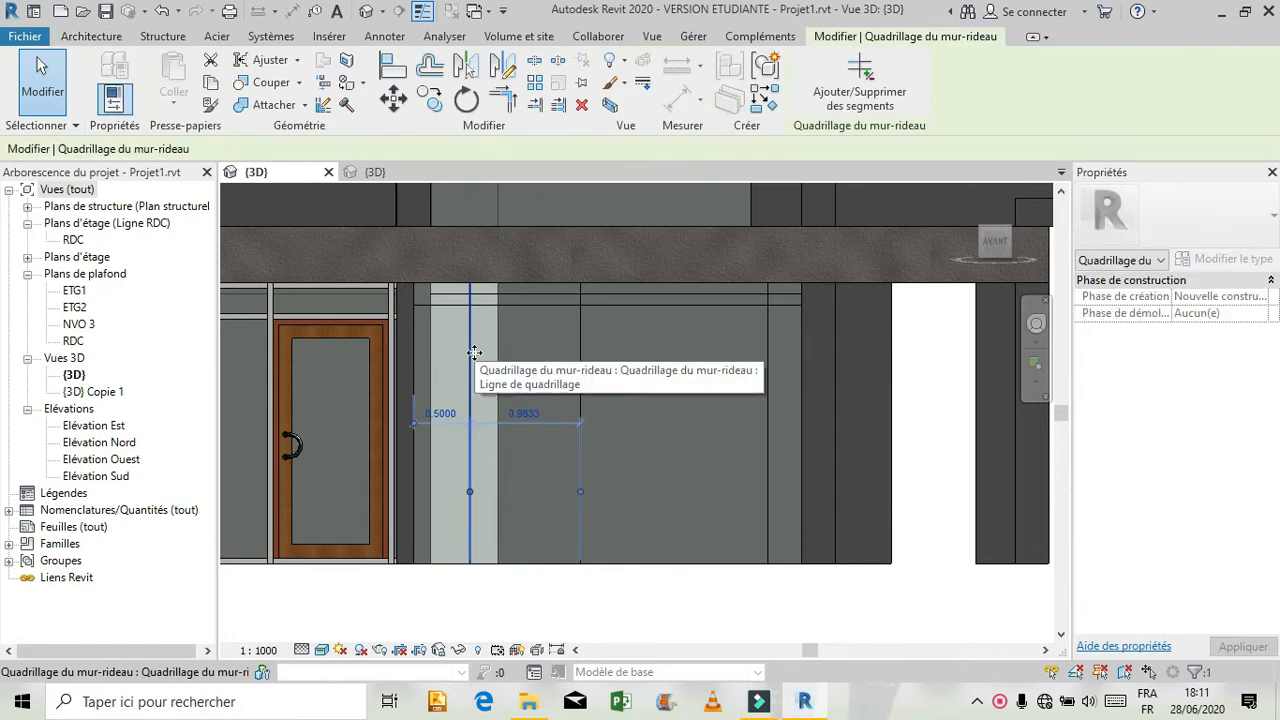
{"action": "left_click", "coordinate": [440, 413]}
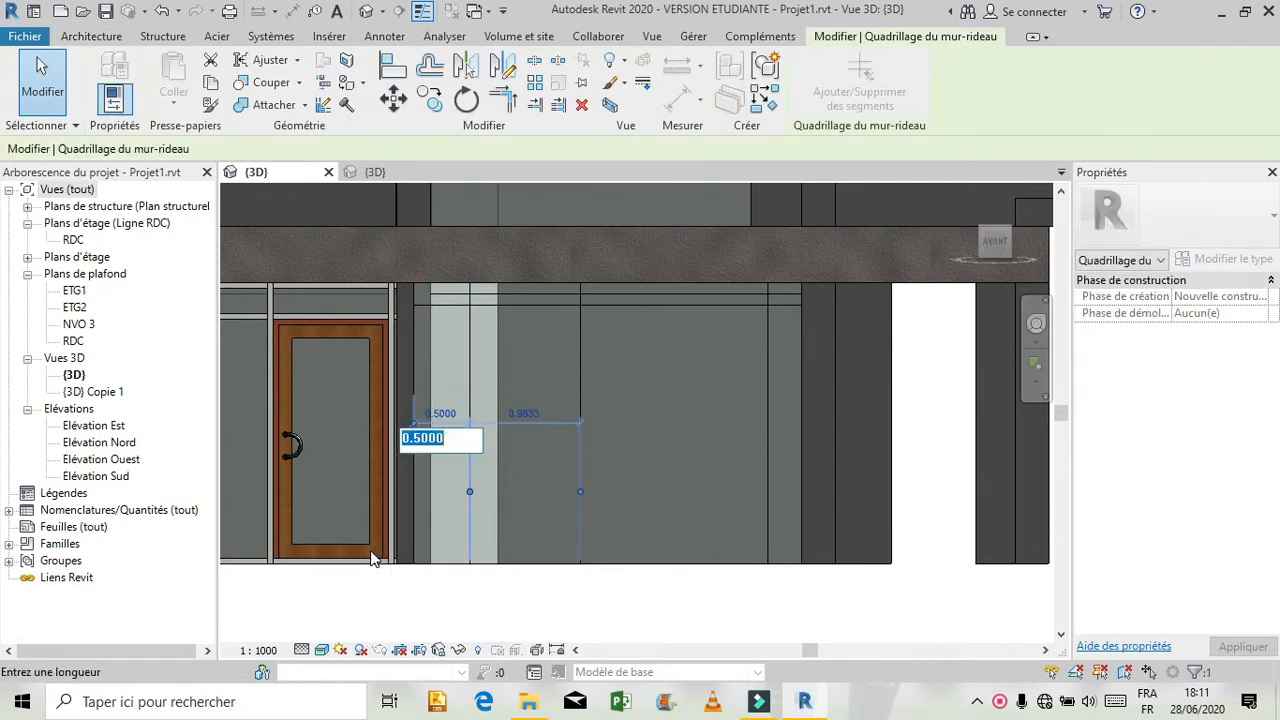
{"action": "type", "text": "0.2"}
{"action": "key", "text": "Return"}
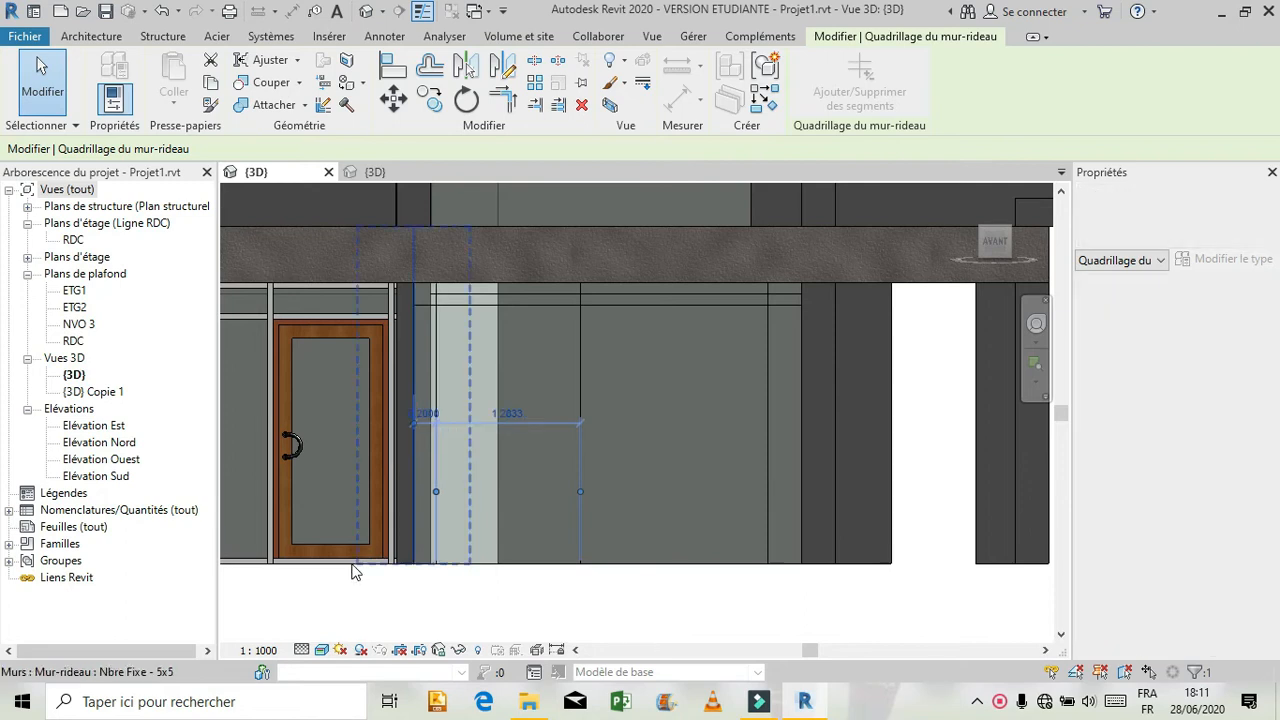
Move the middle vertical grid line to 2.10 m from the right-hand line, and readjust it to 1 m from the left-hand line.
{"action": "left_click", "coordinate": [580, 380]}
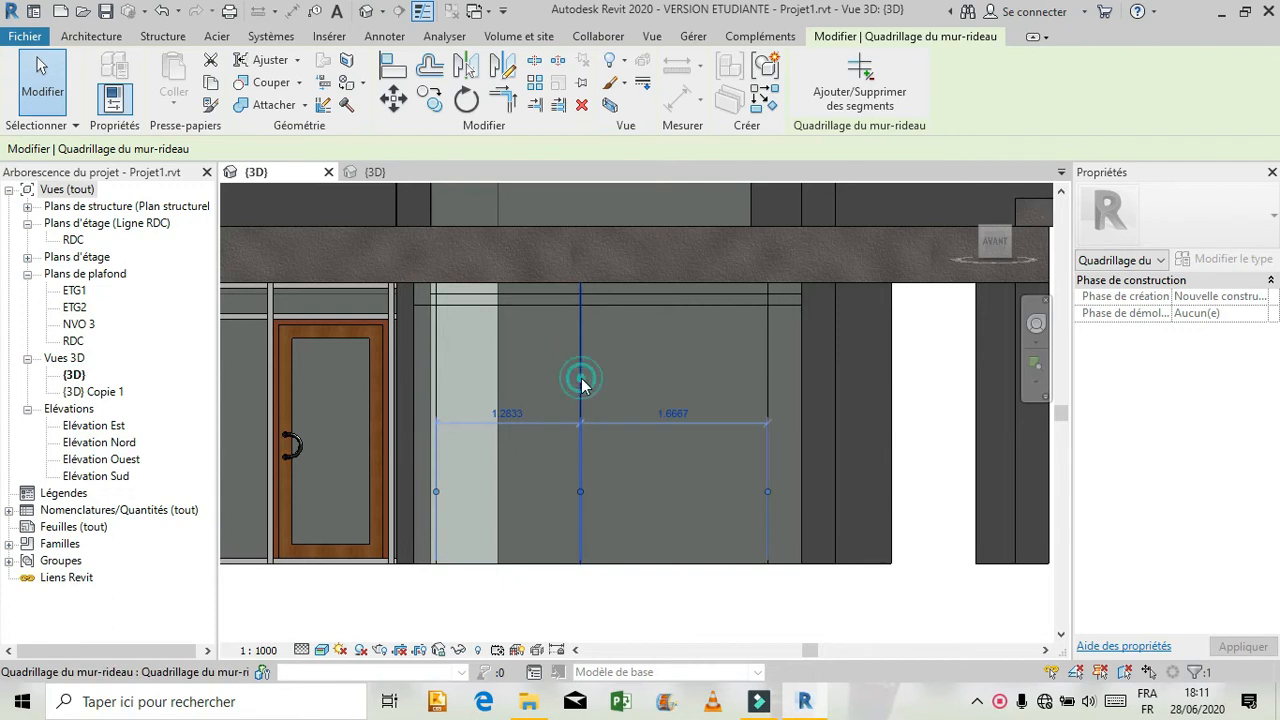
{"action": "left_click", "coordinate": [660, 414]}
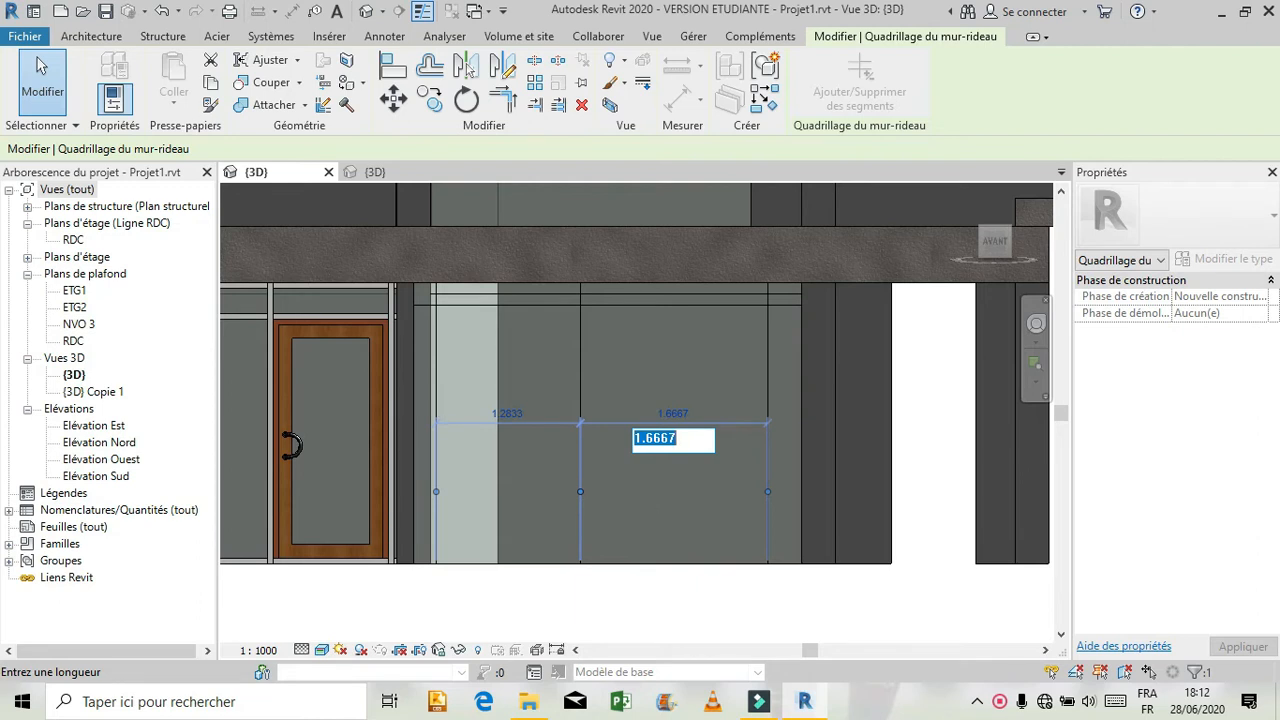
{"action": "type", "text": "2.10"}
{"action": "key", "text": "Return"}
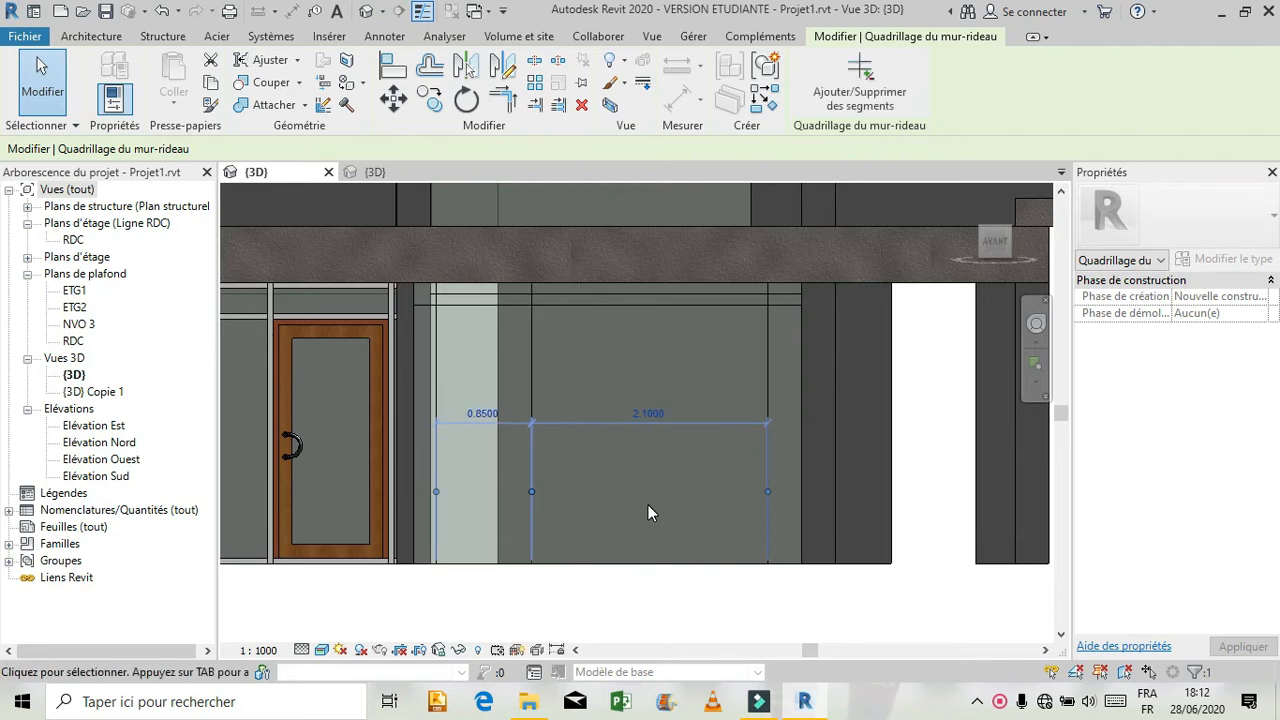
{"action": "left_click", "coordinate": [488, 412]}
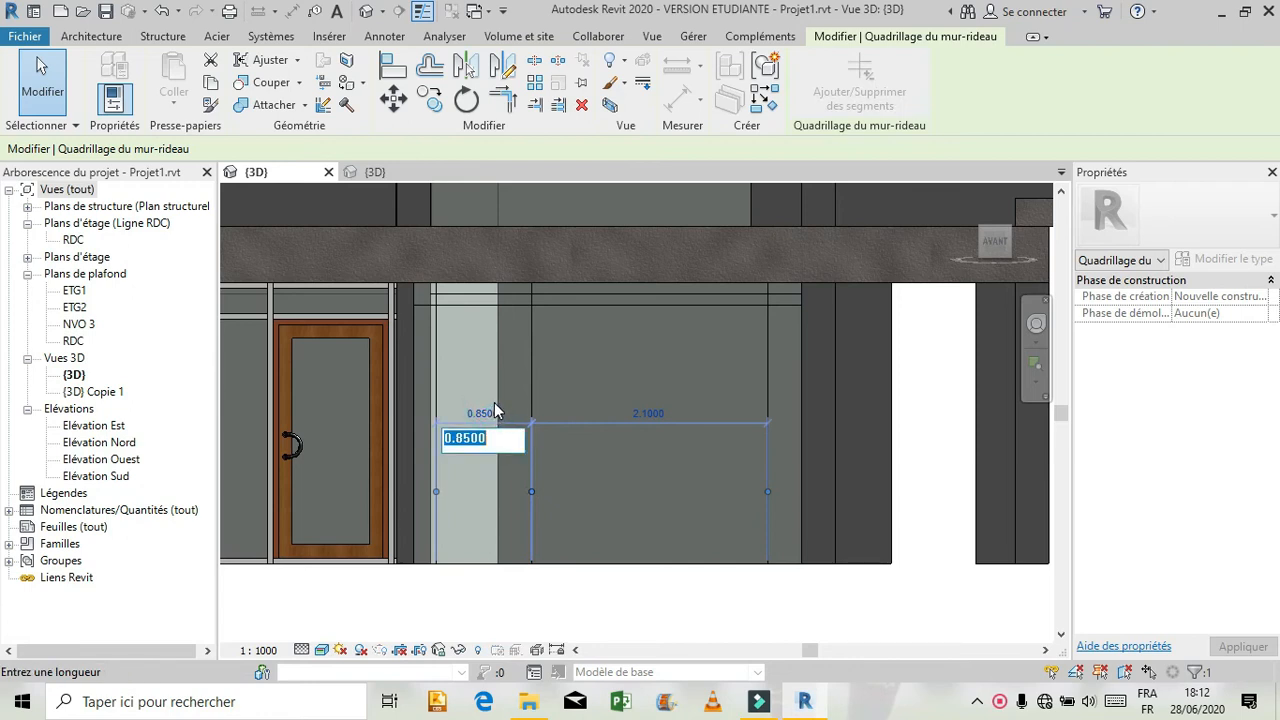
{"action": "type", "text": "1"}
{"action": "key", "text": "Return"}
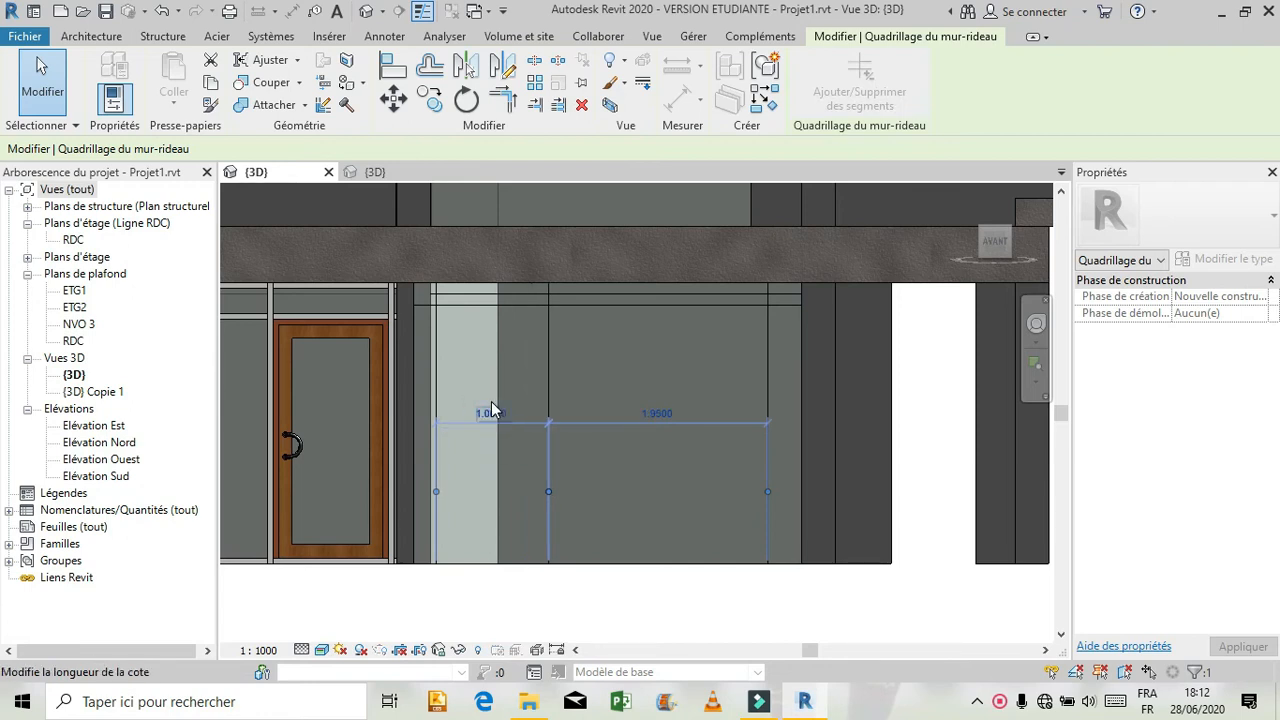
{"action": "key", "text": "Escape"}
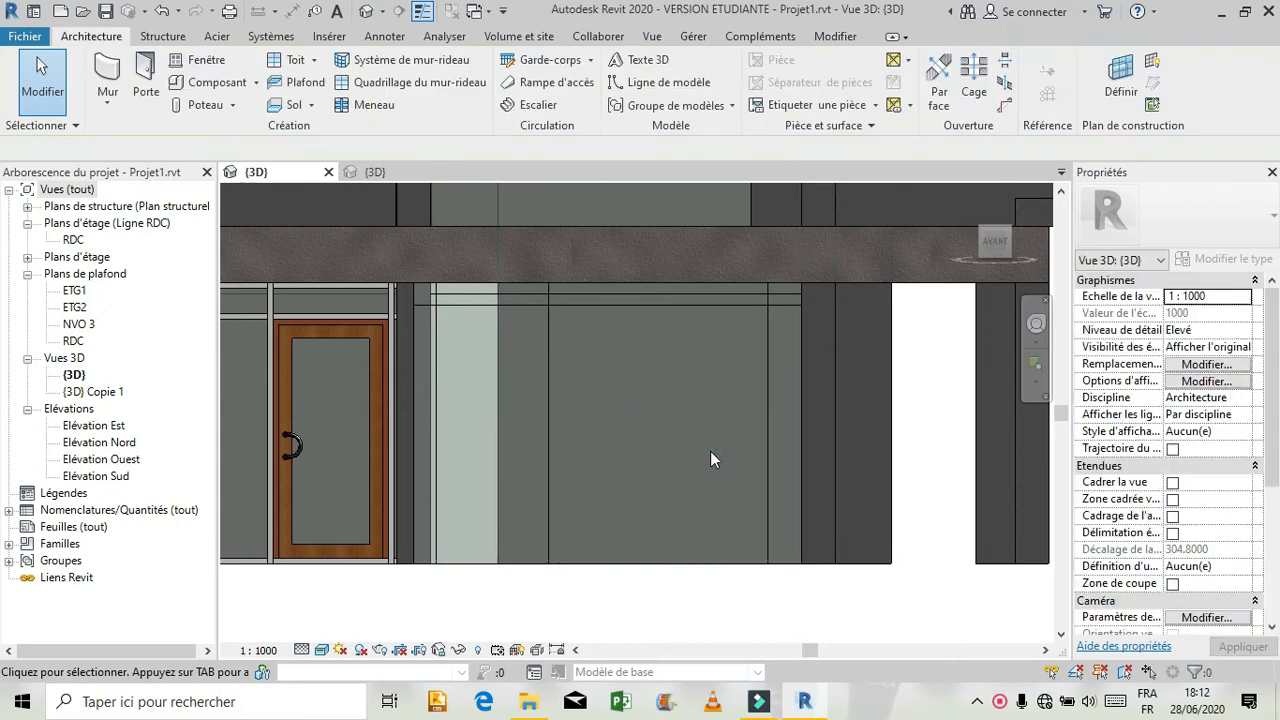
Set the right-hand vertical grid line's distance from the middle line to 2.10 m.
{"action": "left_click", "coordinate": [768, 358]}
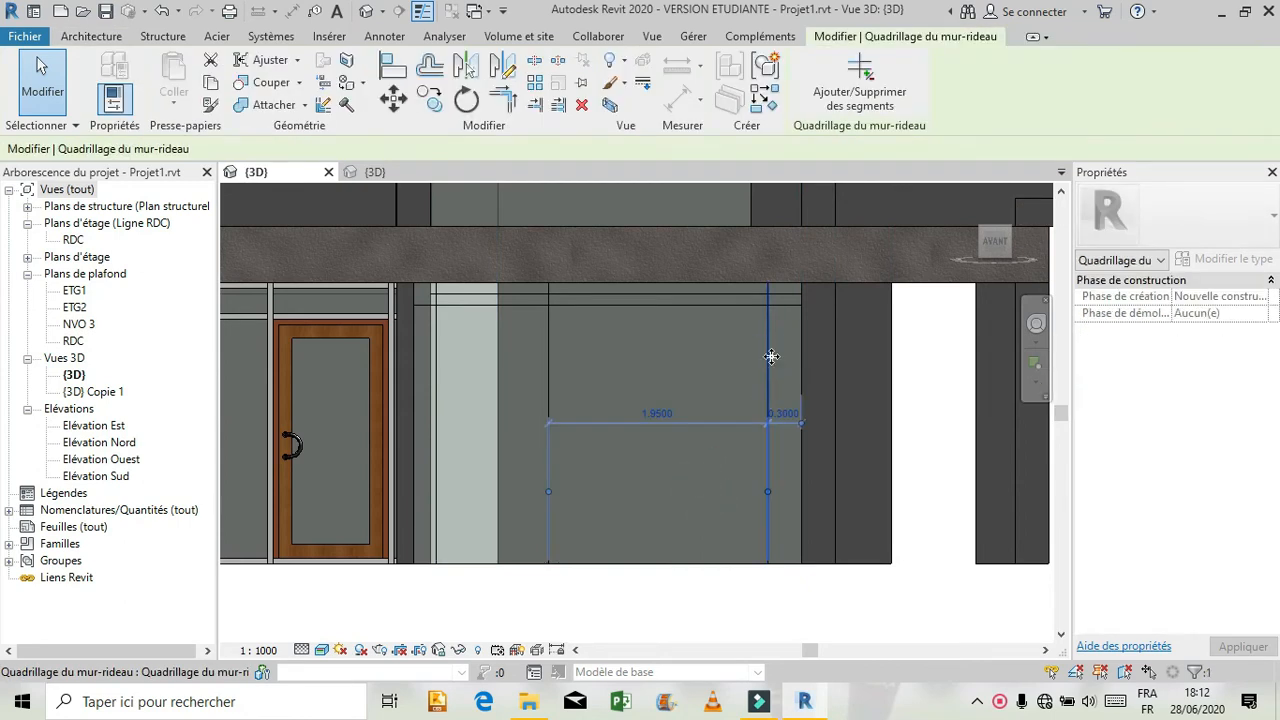
{"action": "left_click", "coordinate": [657, 416]}
{"action": "type", "text": "2"}
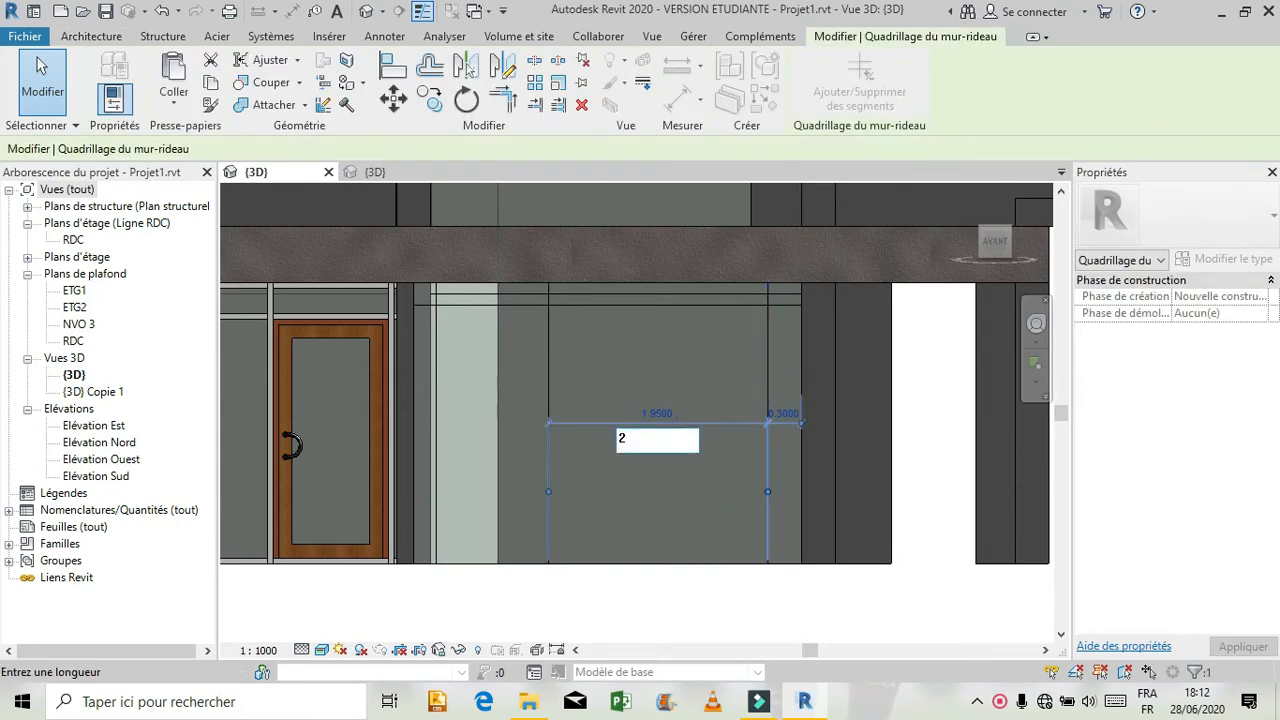
{"action": "type", "text": ".10"}
{"action": "key", "text": "Return"}
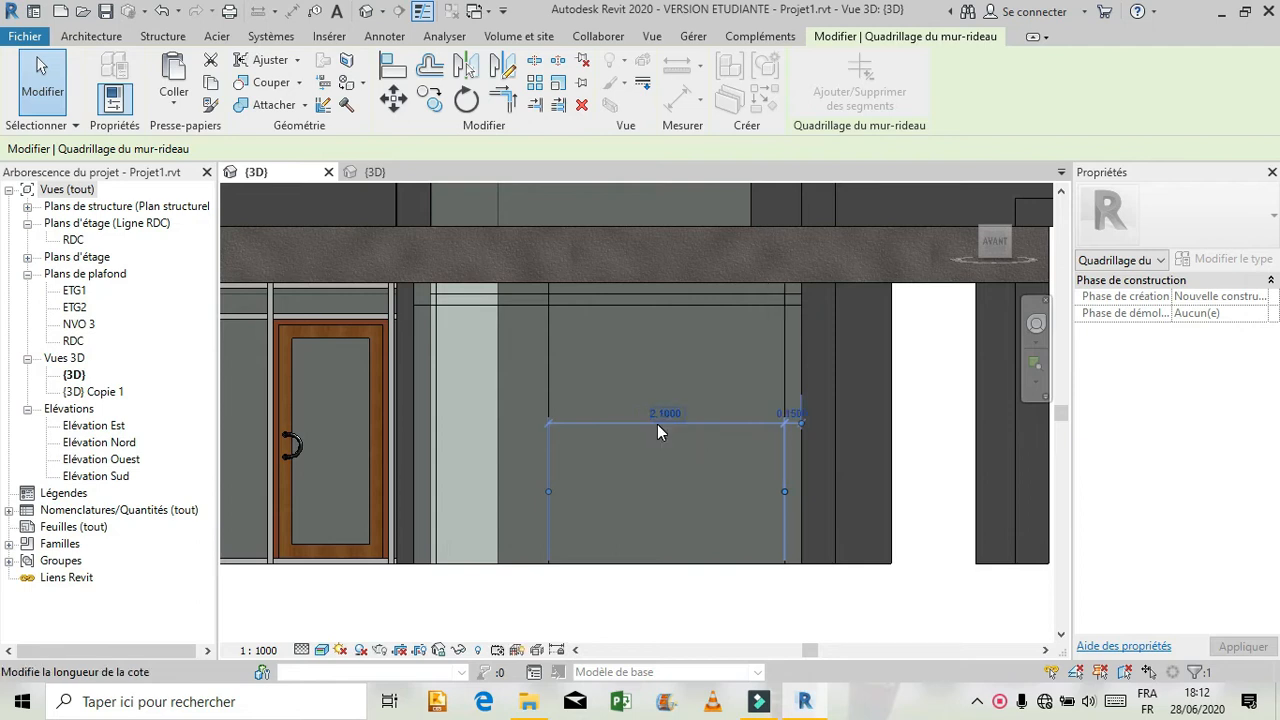
{"action": "key", "text": "Escape"}
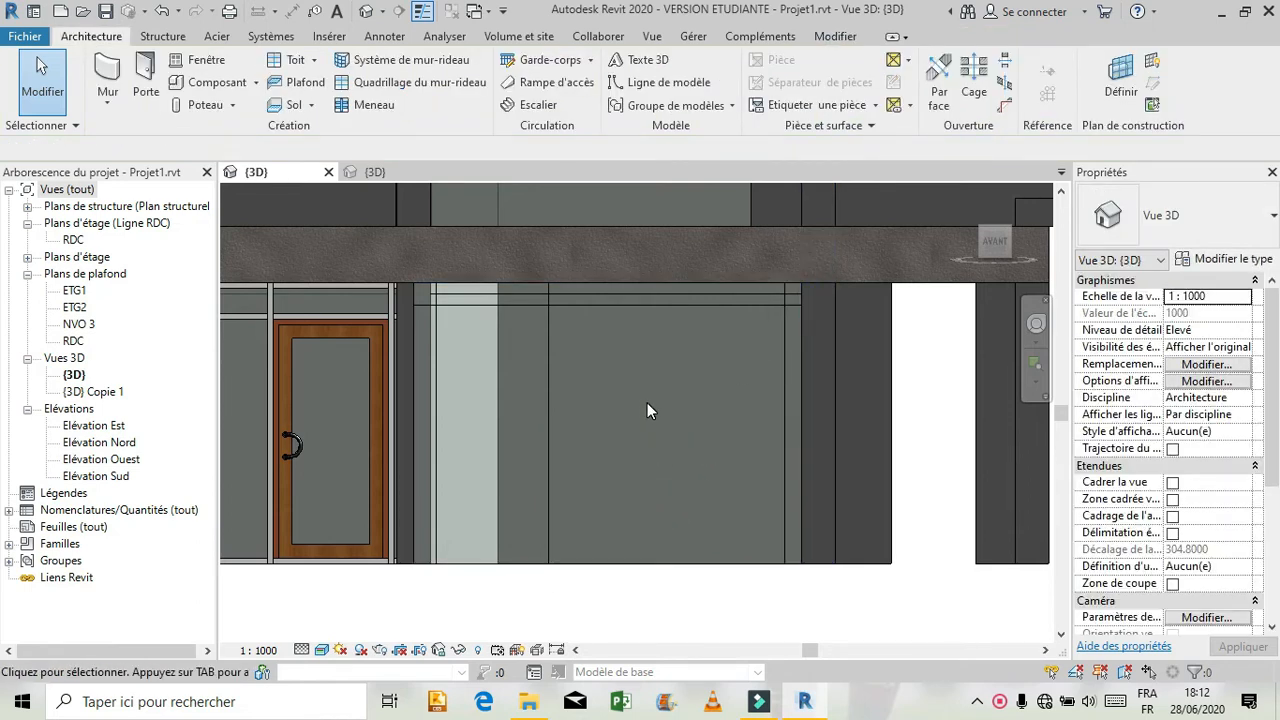
Place "meneau 1" rectangular mullions on all grid lines of the curtain wall beside the door.
{"action": "left_click", "coordinate": [370, 104]}
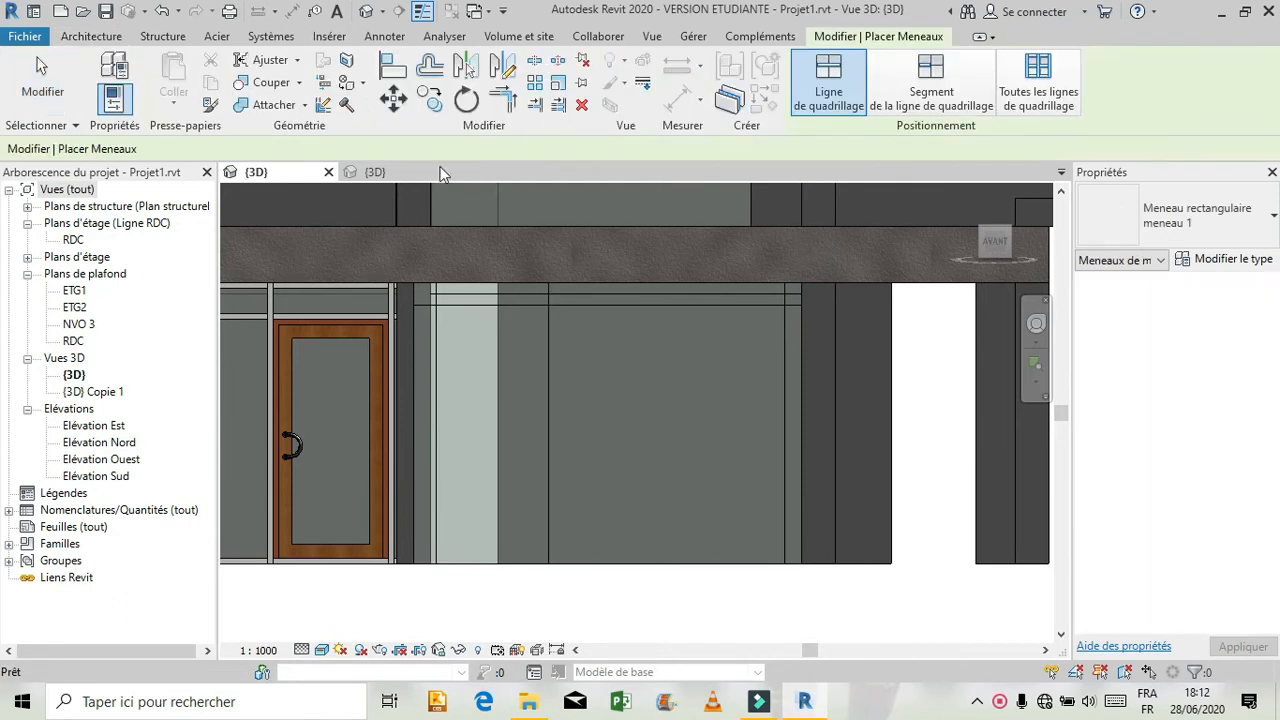
{"action": "left_click", "coordinate": [1036, 66]}
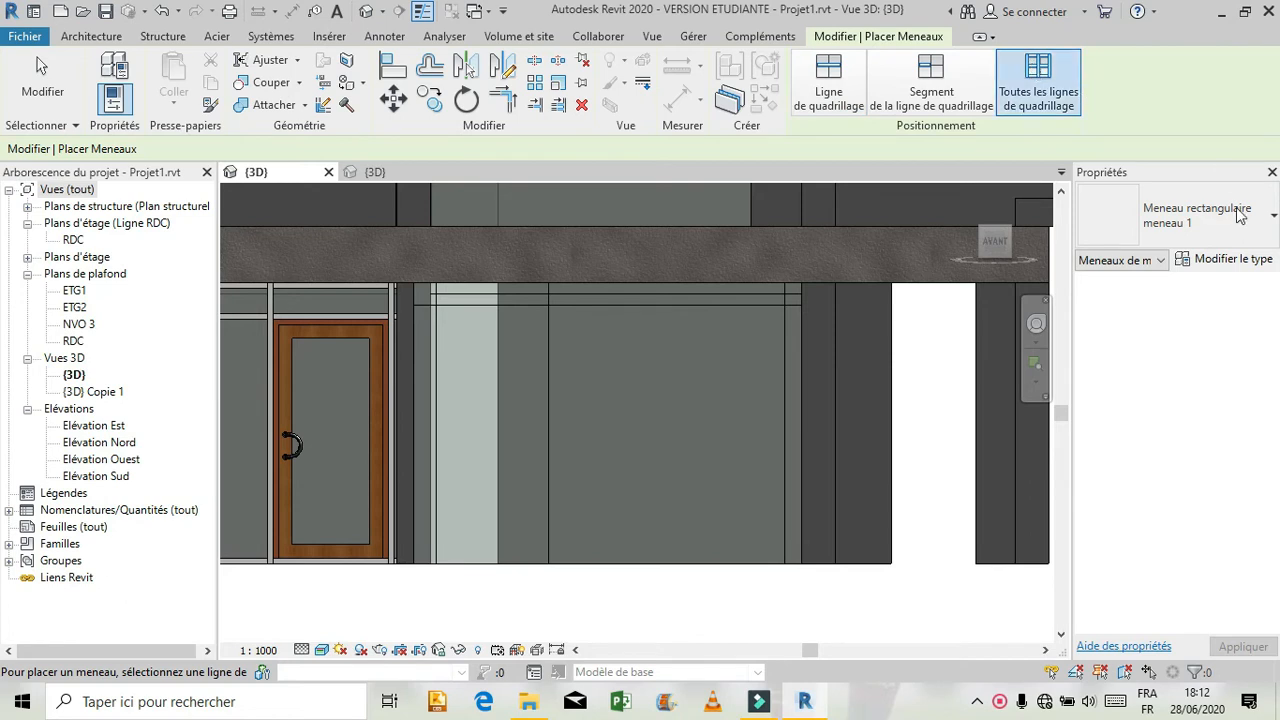
{"action": "left_click", "coordinate": [543, 314]}
{"action": "scroll", "coordinate": [565, 566], "scroll_direction": "down", "scroll_amount": 2}
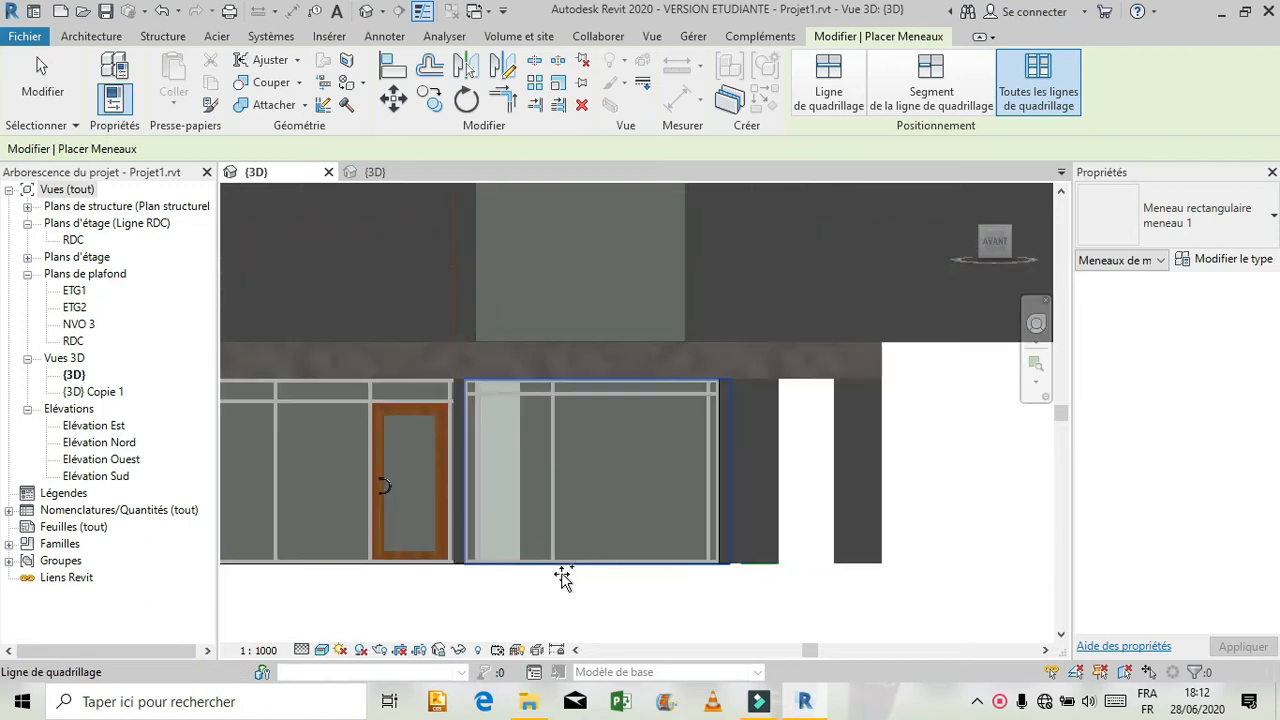
{"action": "scroll", "coordinate": [578, 598], "scroll_direction": "down", "scroll_amount": 2}
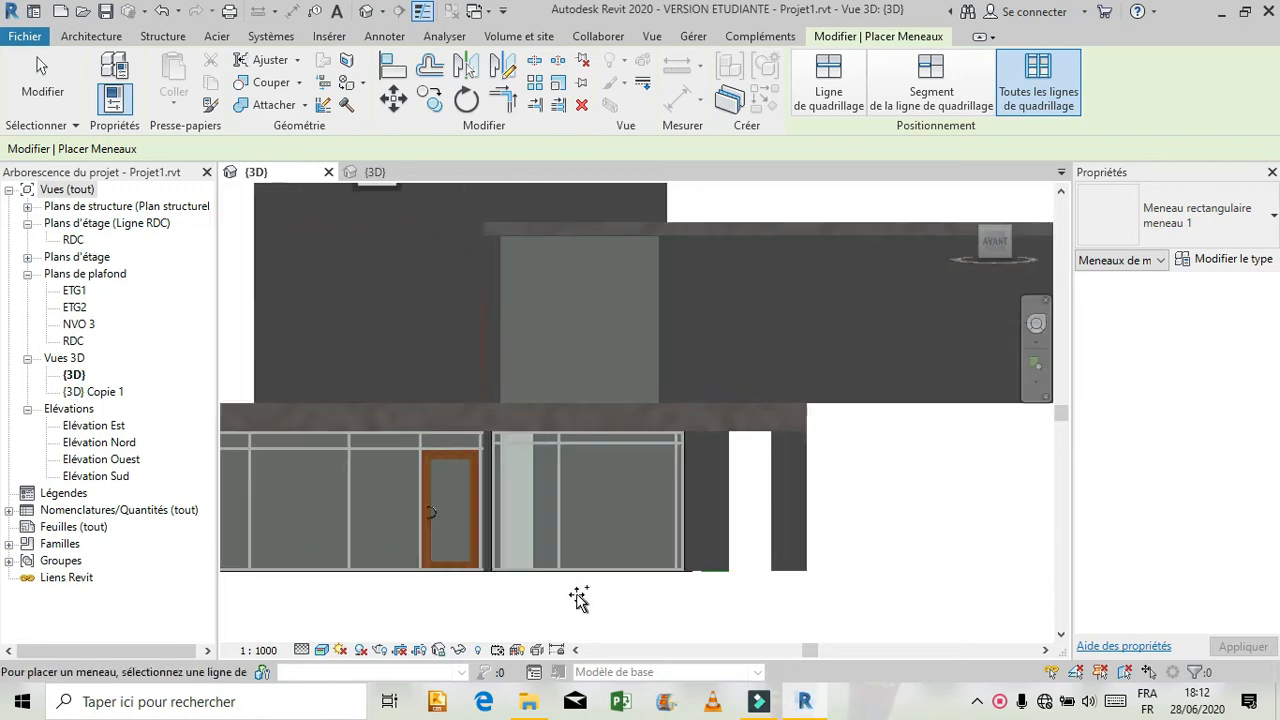
{"action": "scroll", "coordinate": [580, 598], "scroll_direction": "down", "scroll_amount": 2}
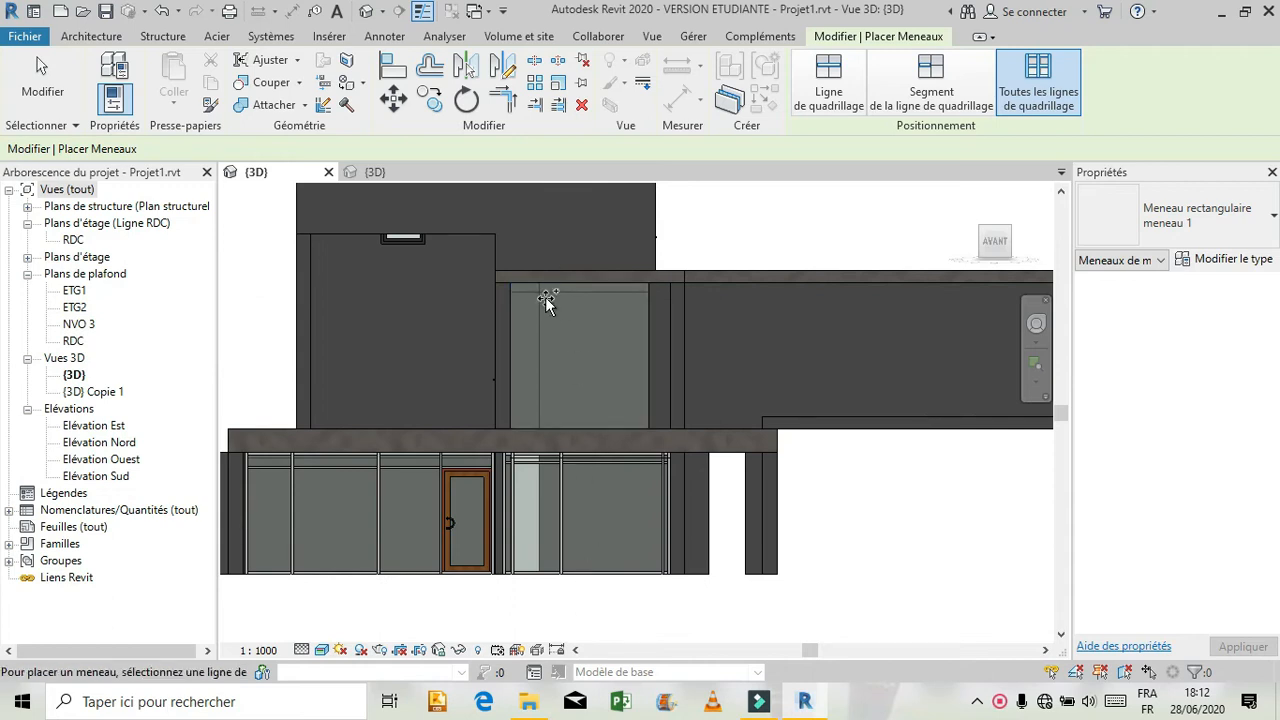
{"action": "scroll", "coordinate": [545, 298], "scroll_direction": "up", "scroll_amount": 3}
{"action": "key", "text": "Escape"}
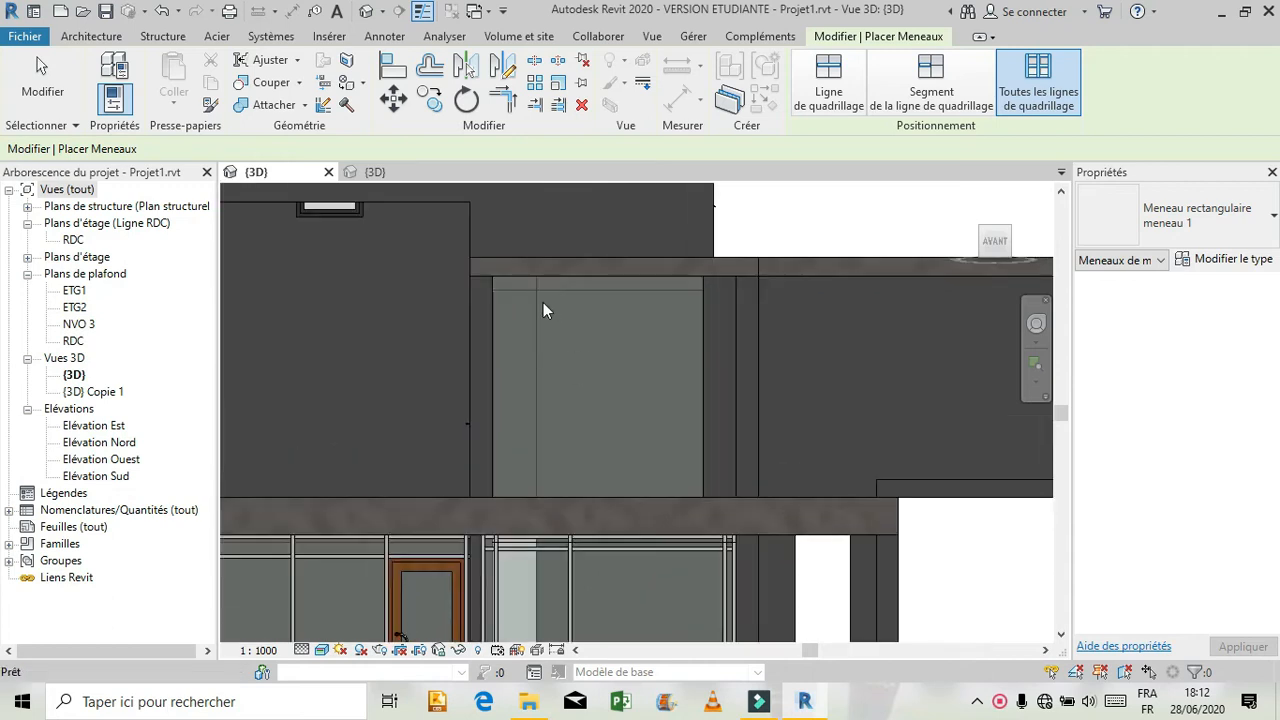
Look at the upper-floor curtain wall above the entrance and switch to the formation revit 3D view to examine its mullions and glazed door.
{"action": "scroll", "coordinate": [541, 302], "scroll_direction": "up", "scroll_amount": 3}
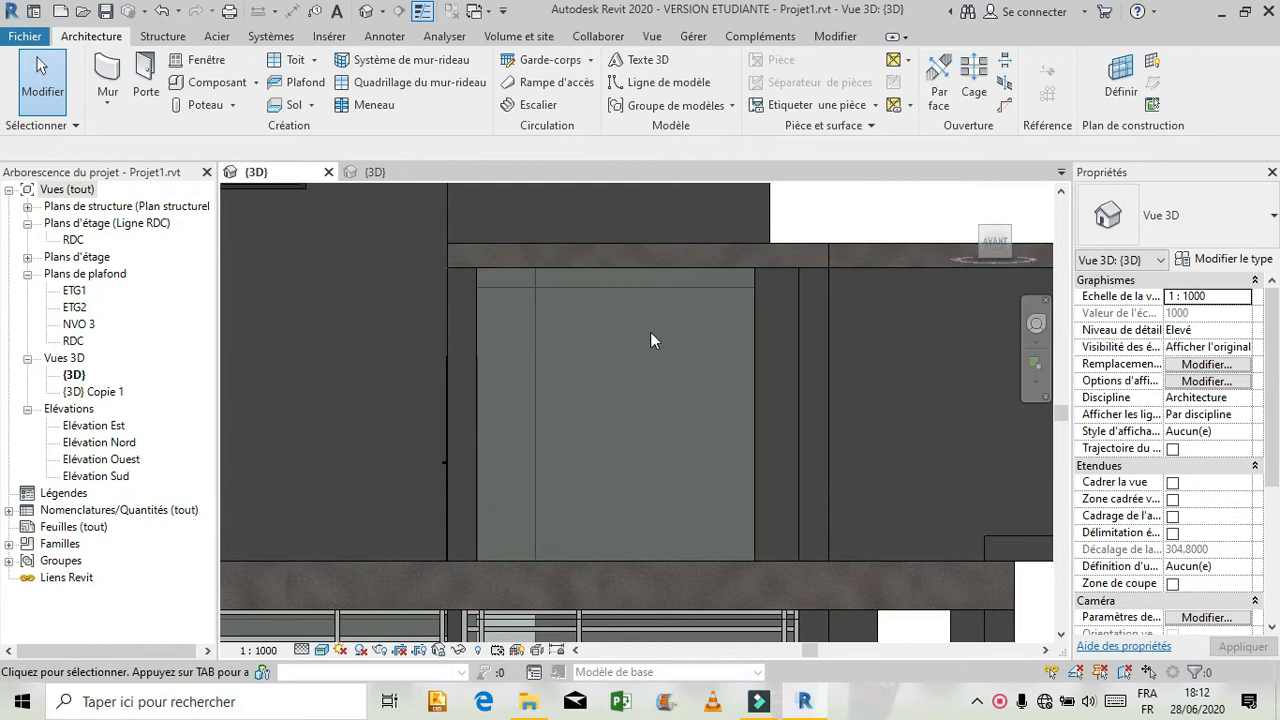
{"action": "left_click", "coordinate": [376, 173]}
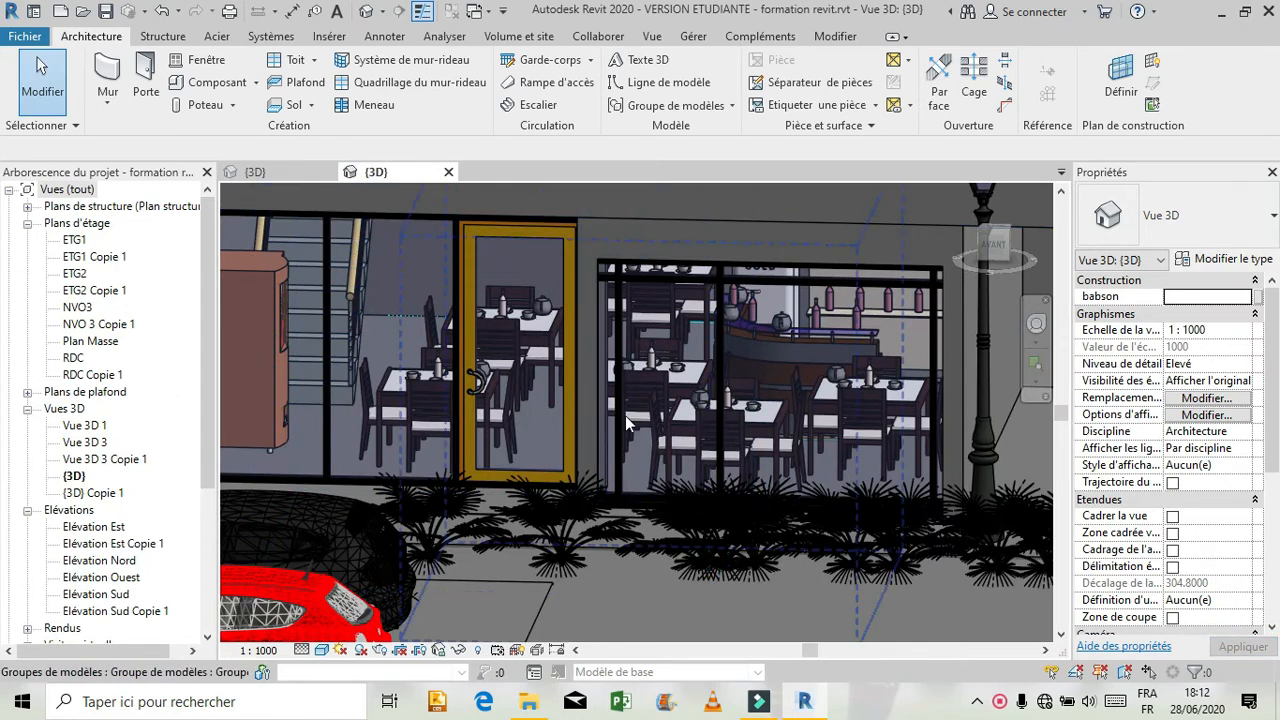
{"action": "scroll", "coordinate": [624, 430], "scroll_direction": "down", "scroll_amount": 1}
{"action": "scroll", "coordinate": [629, 420], "scroll_direction": "down", "scroll_amount": 1}
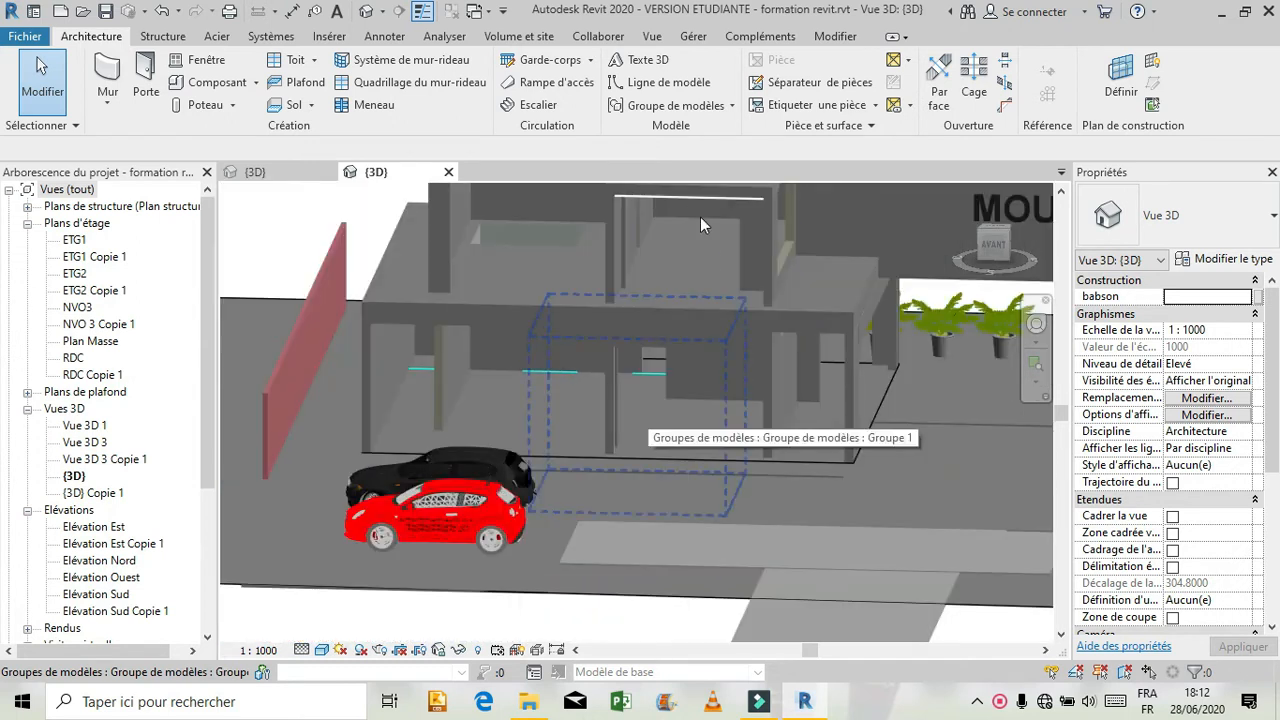
{"action": "scroll", "coordinate": [700, 235], "scroll_direction": "down", "scroll_amount": 1}
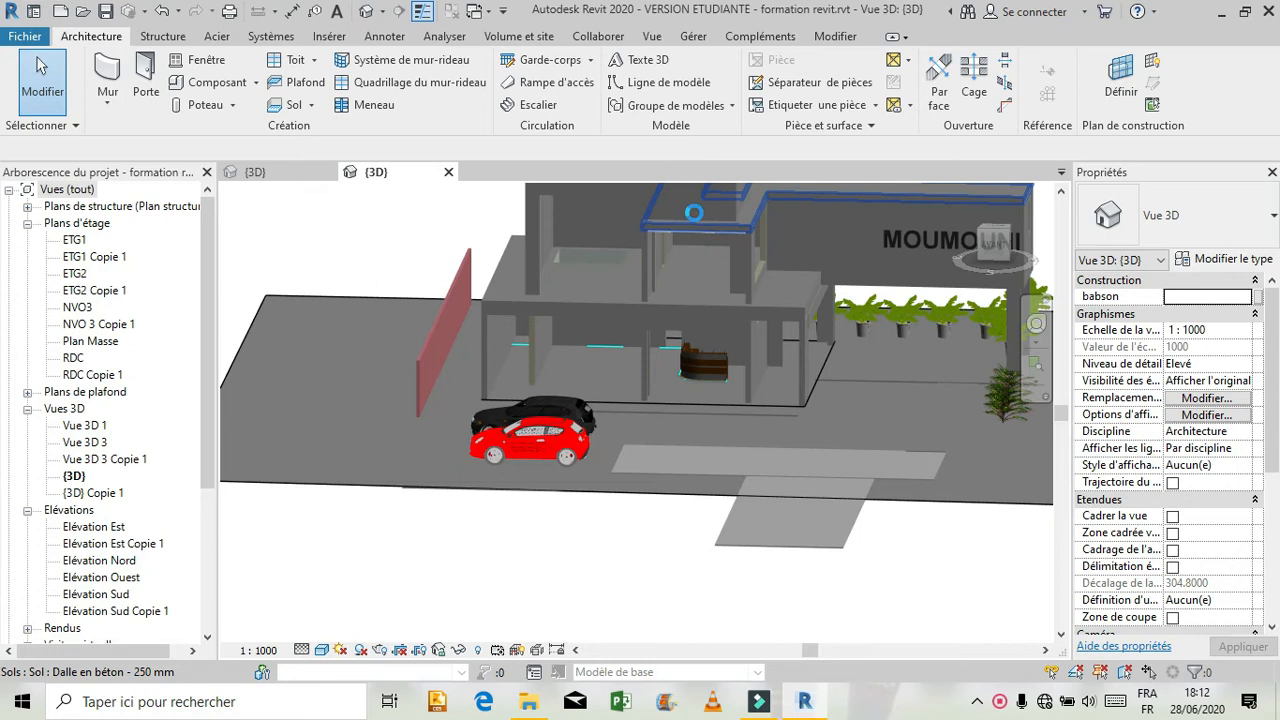
{"action": "scroll", "coordinate": [700, 198], "scroll_direction": "up", "scroll_amount": 4}
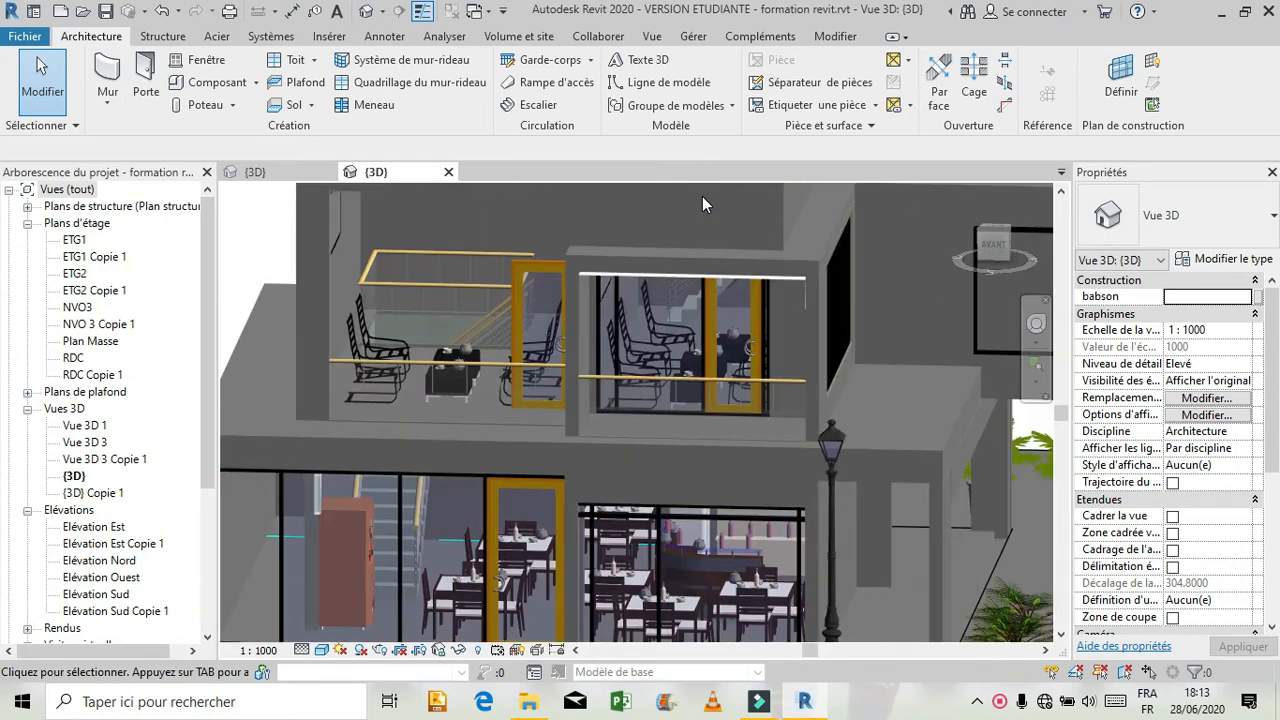
{"action": "scroll", "coordinate": [702, 204], "scroll_direction": "up", "scroll_amount": 2}
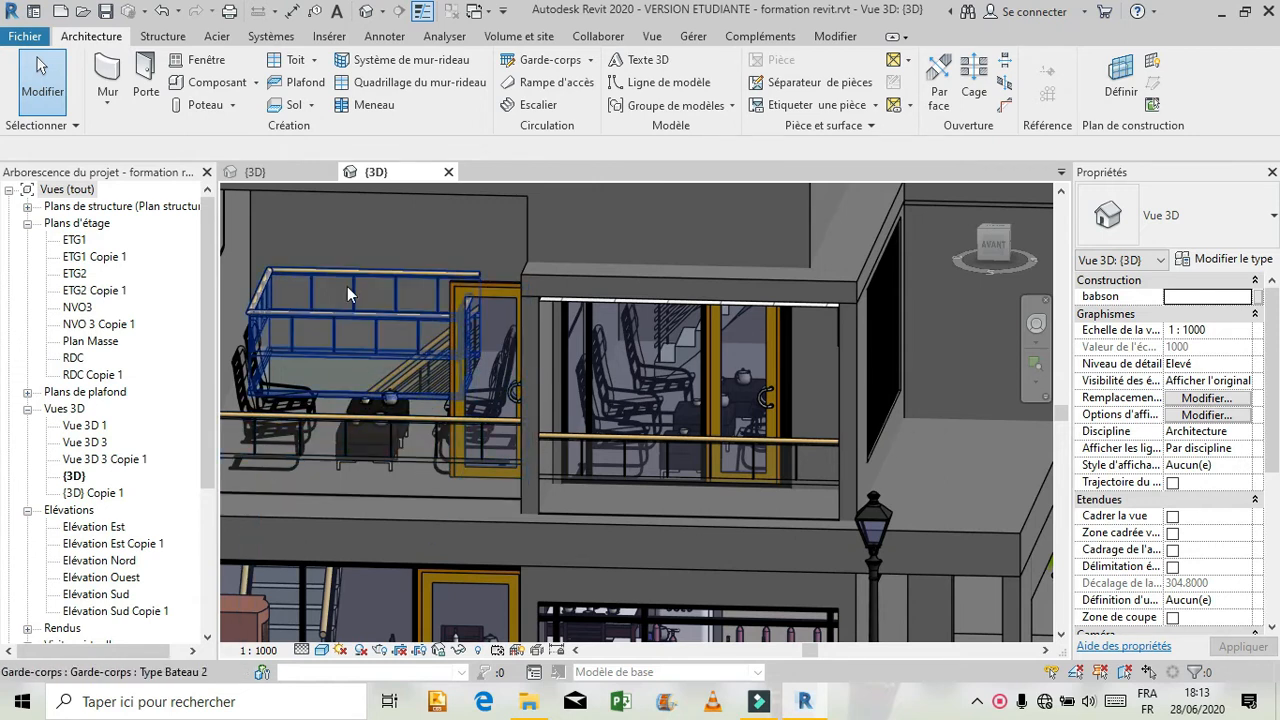
Orient the reference model to the front view and frame the upper-floor curtain wall behind the balcony railing.
{"action": "scroll", "coordinate": [546, 307], "scroll_direction": "down", "scroll_amount": 2}
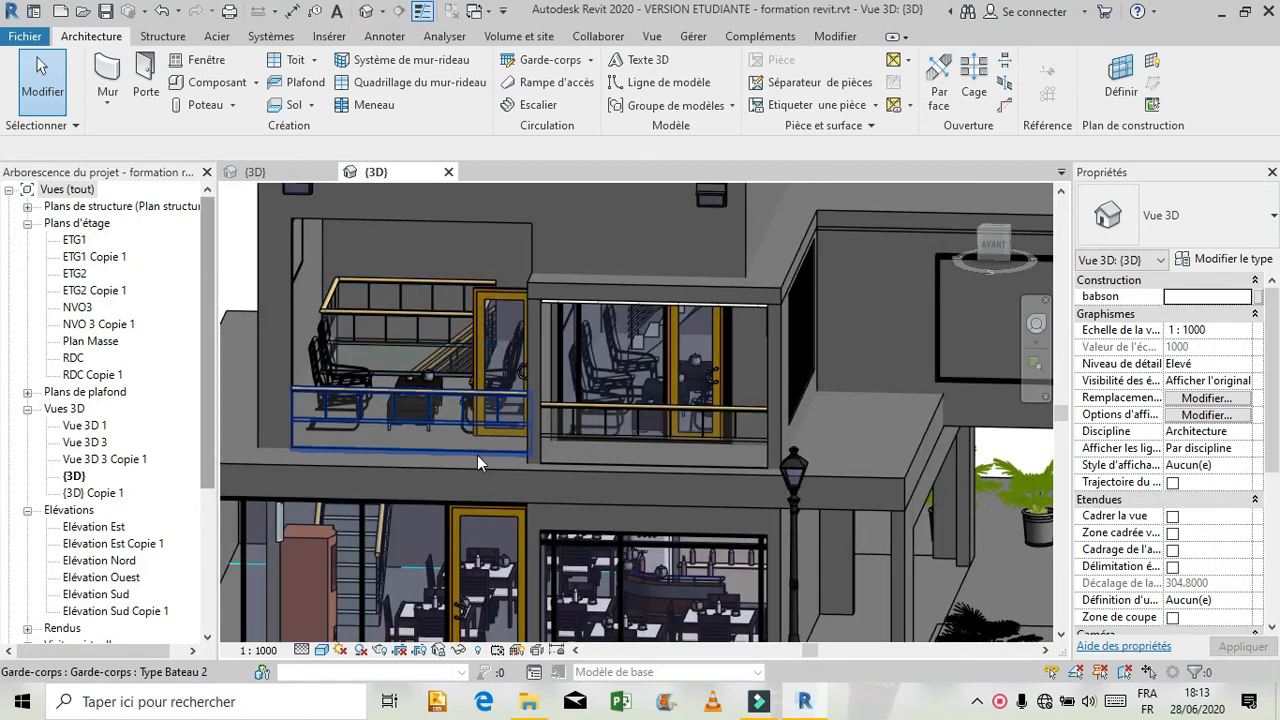
{"action": "left_click", "coordinate": [583, 338]}
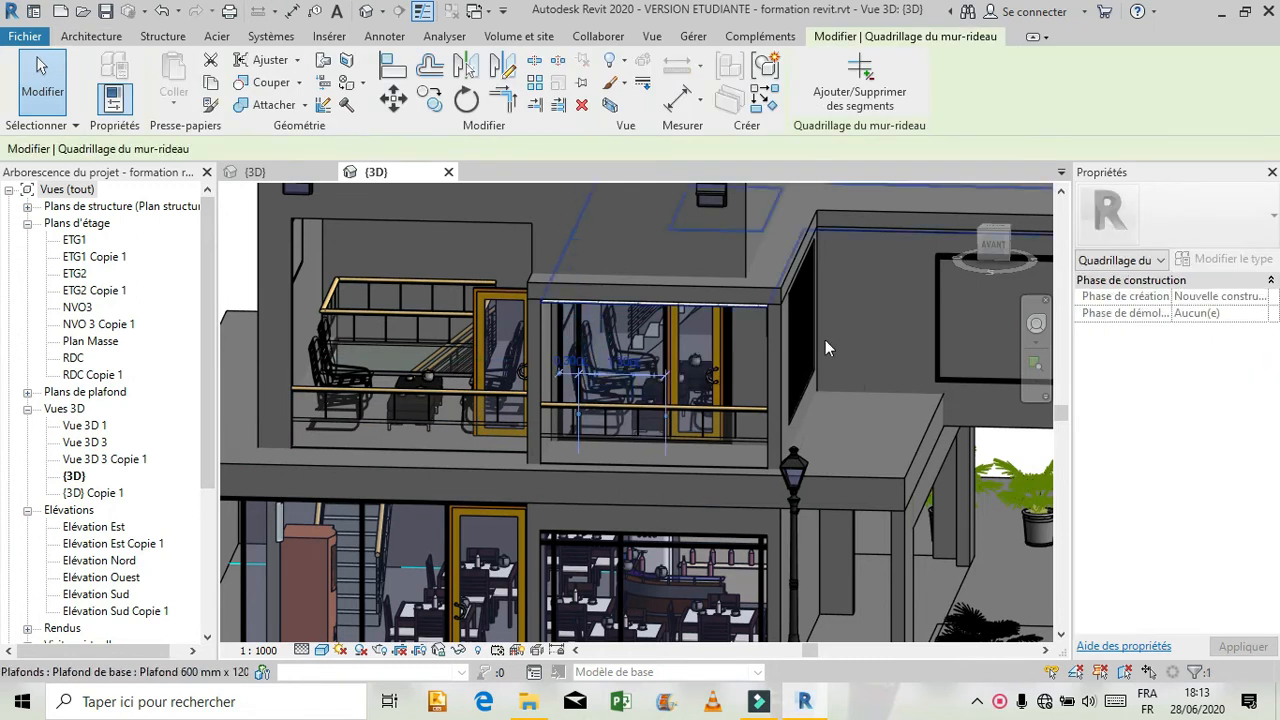
{"action": "left_click", "coordinate": [992, 250]}
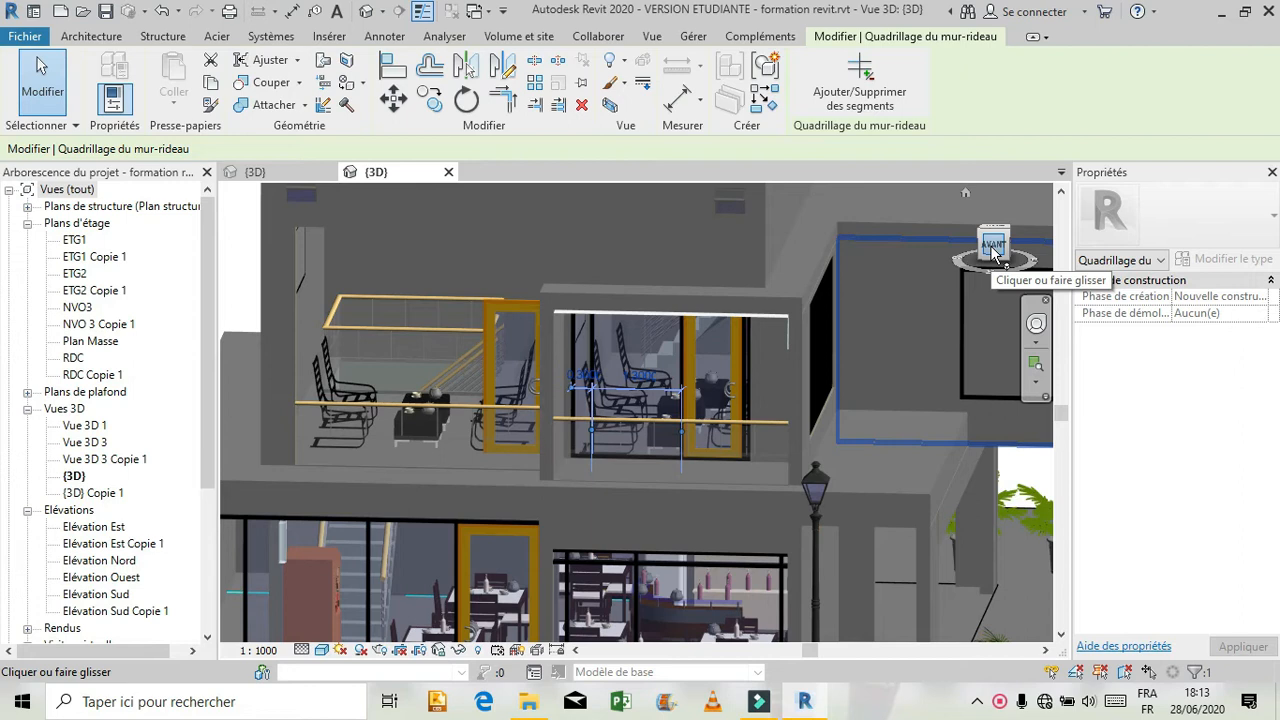
{"action": "left_click", "coordinate": [993, 248]}
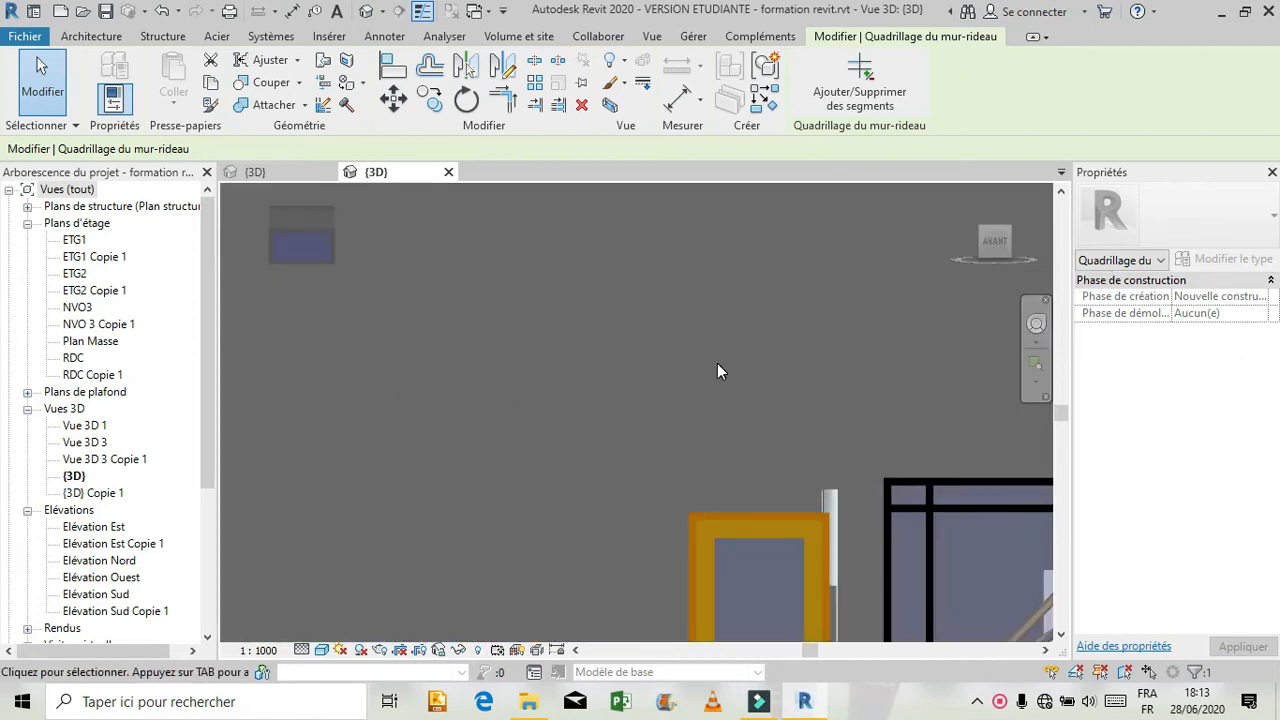
{"action": "scroll", "coordinate": [717, 363], "scroll_direction": "down", "scroll_amount": 5}
{"action": "scroll", "coordinate": [711, 540], "scroll_direction": "down", "scroll_amount": 2}
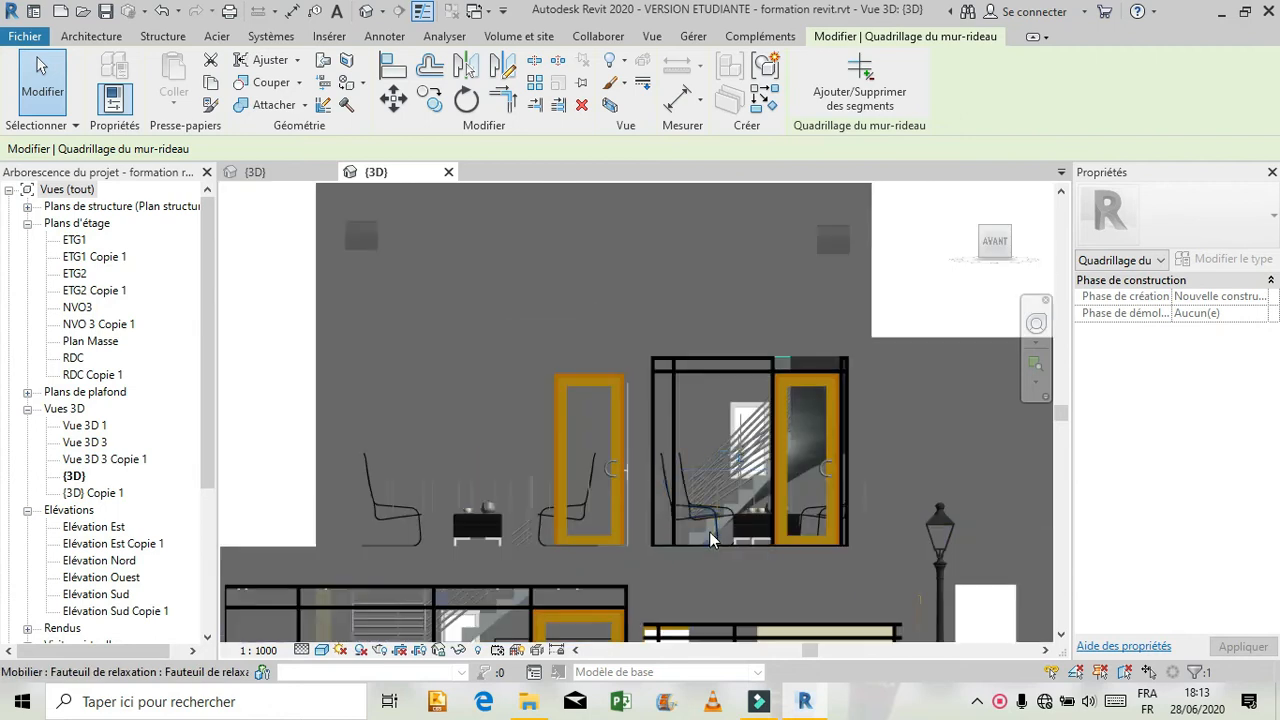
{"action": "scroll", "coordinate": [709, 540], "scroll_direction": "up", "scroll_amount": 2}
{"action": "scroll", "coordinate": [942, 435], "scroll_direction": "up", "scroll_amount": 2}
{"action": "scroll", "coordinate": [942, 435], "scroll_direction": "down", "scroll_amount": 2}
{"action": "scroll", "coordinate": [942, 435], "scroll_direction": "up", "scroll_amount": 1}
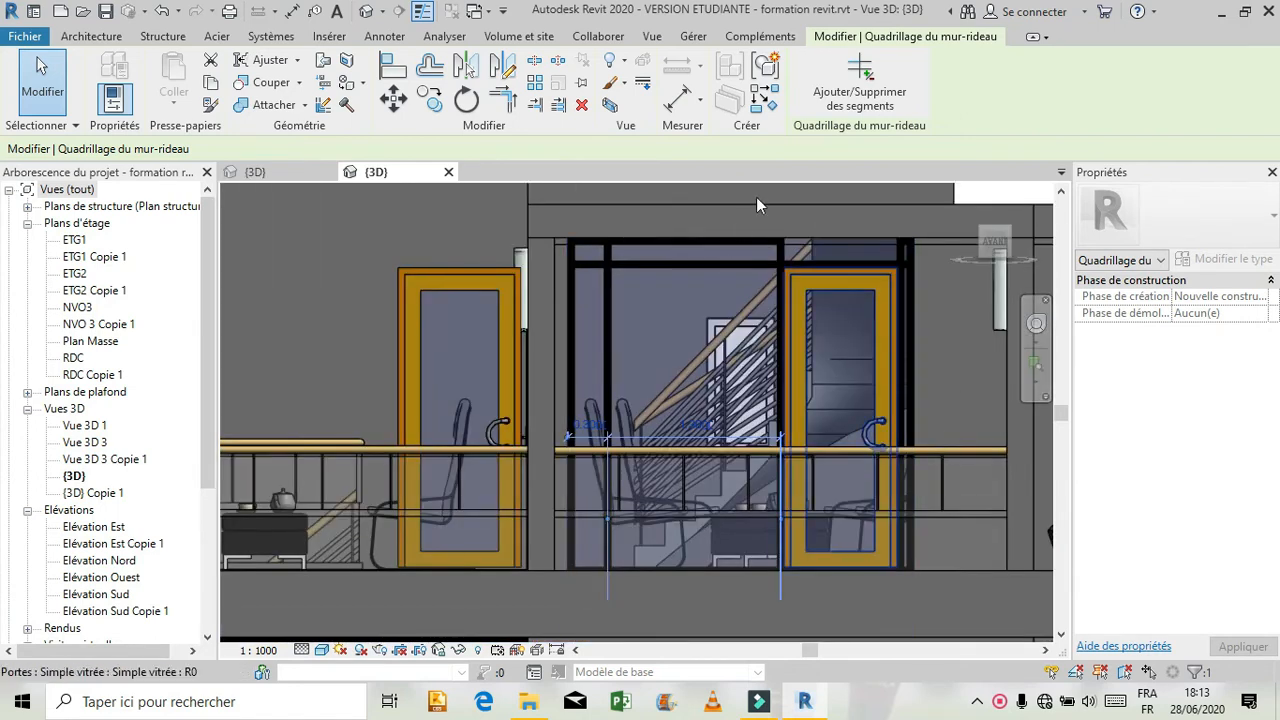
Check the reference curtain wall's vertical and horizontal grid line spacings and the edge mullion beside the glazed door.
{"action": "left_click", "coordinate": [569, 376]}
{"action": "left_click", "coordinate": [589, 322]}
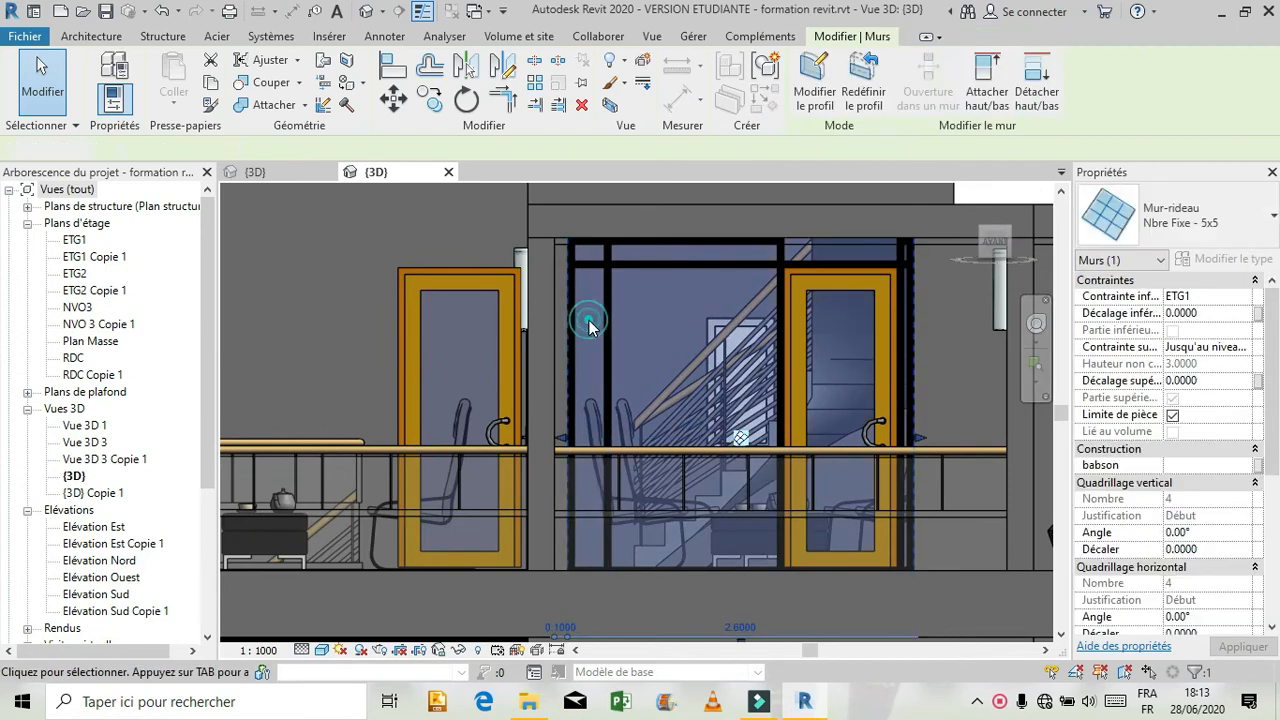
{"action": "key", "text": "Escape"}
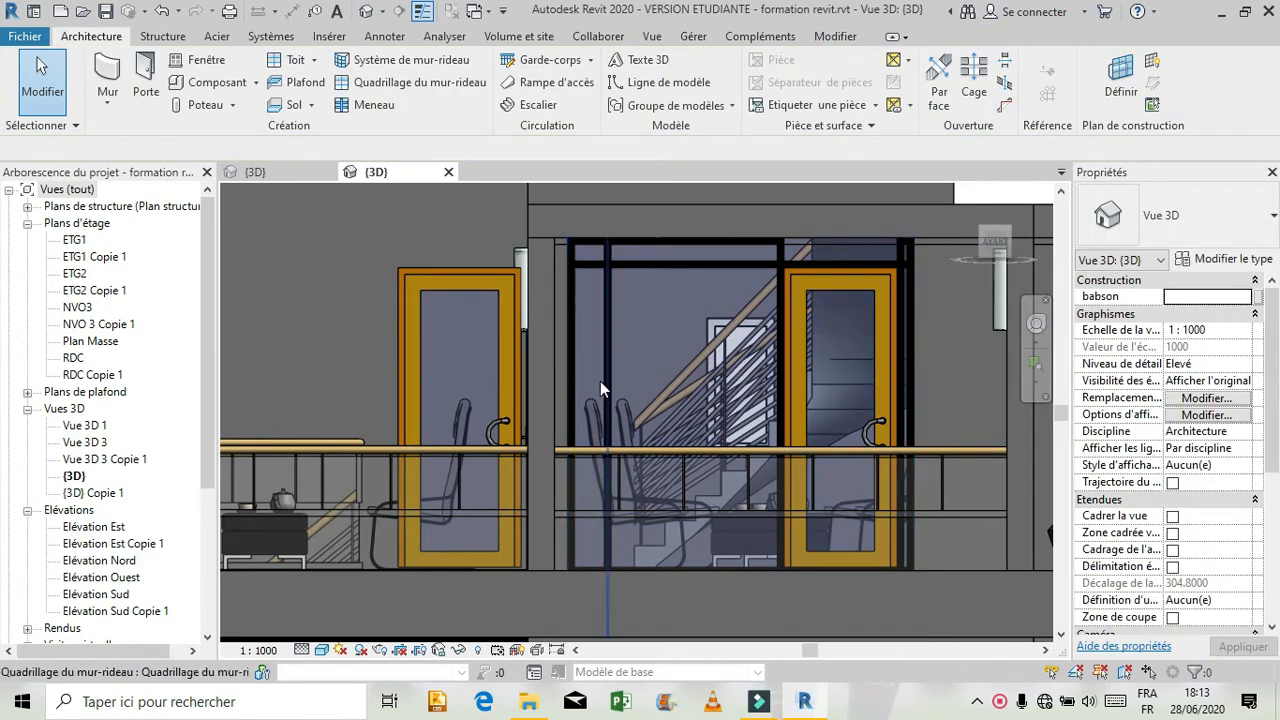
{"action": "left_click", "coordinate": [600, 381]}
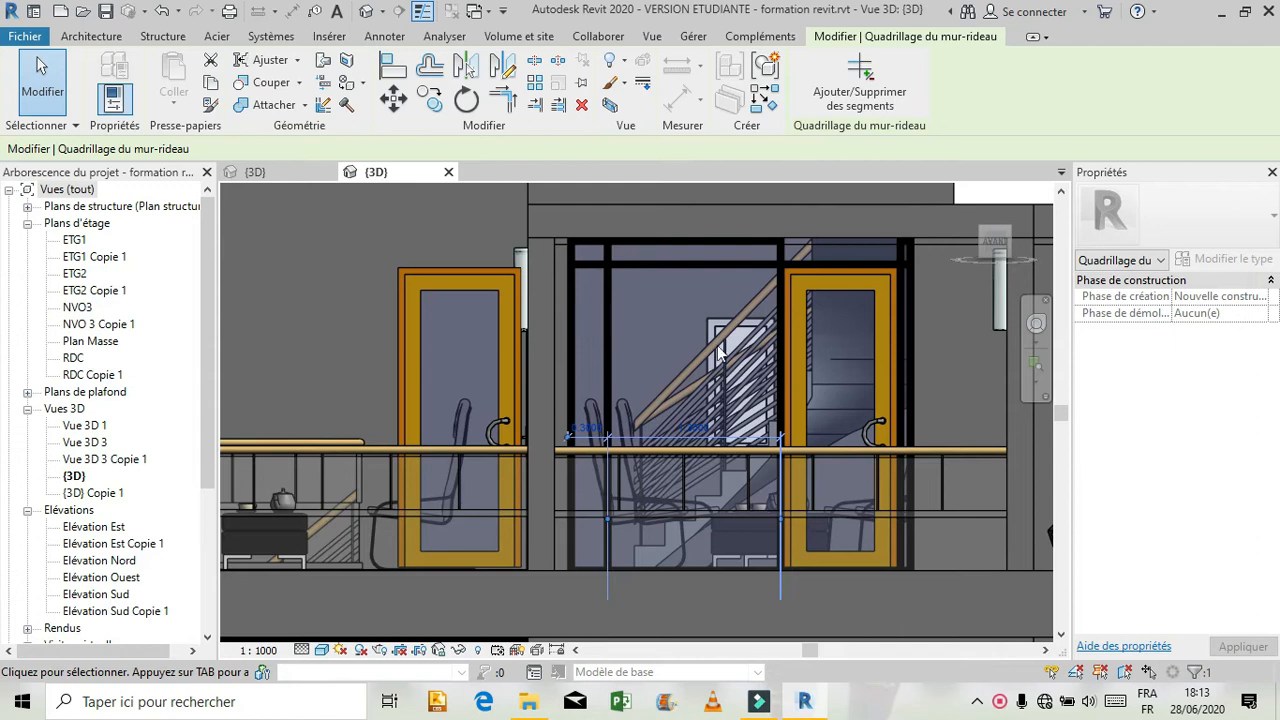
{"action": "left_click", "coordinate": [735, 266]}
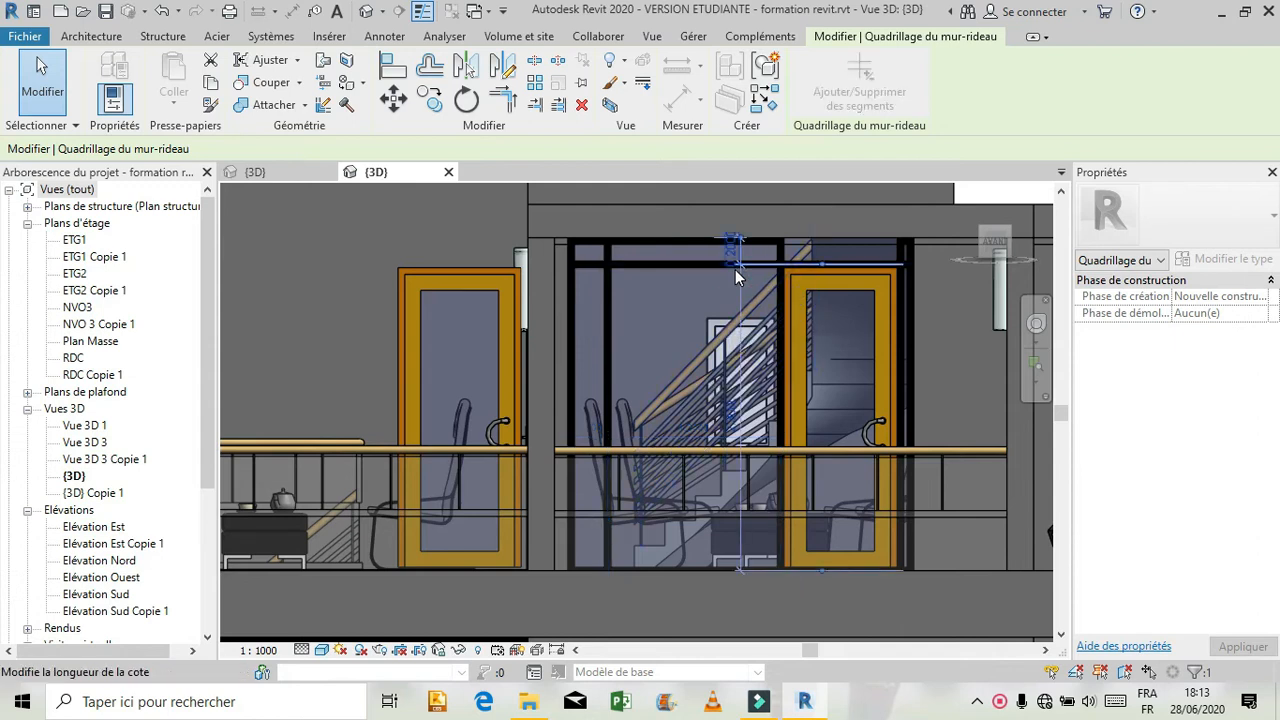
{"action": "left_click", "coordinate": [903, 297]}
{"action": "left_click", "coordinate": [905, 295]}
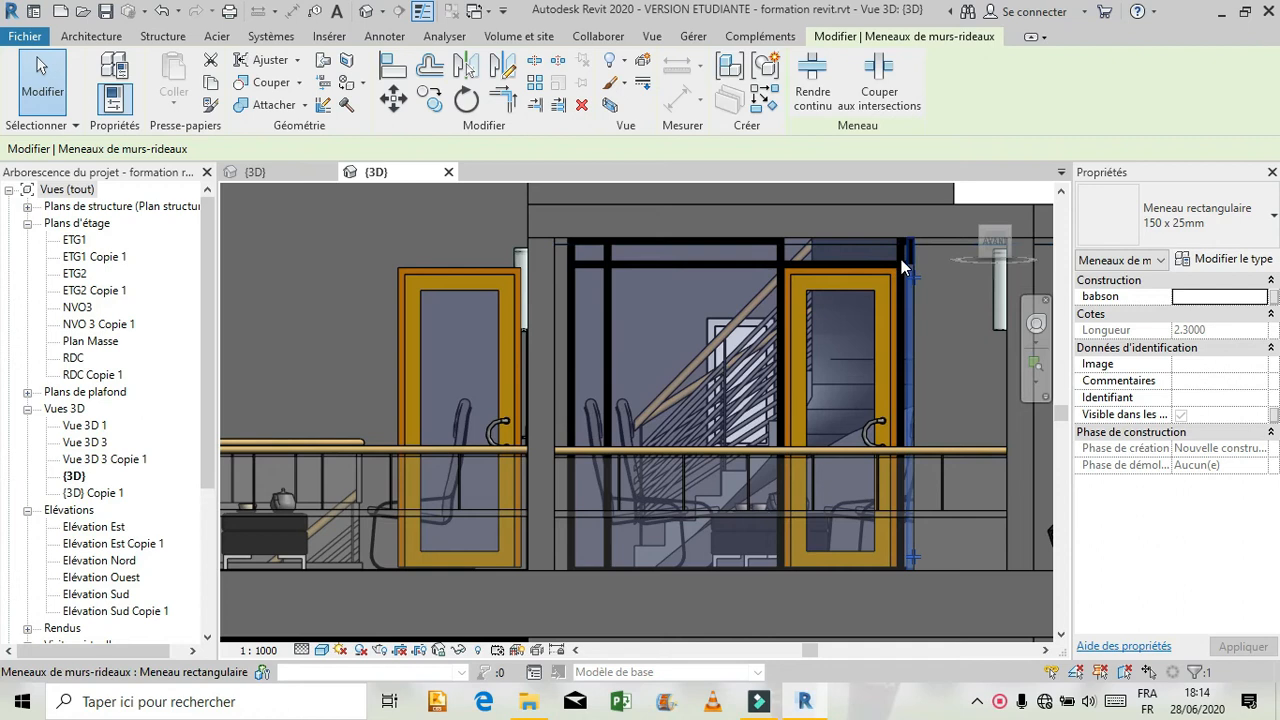
{"action": "left_click", "coordinate": [900, 260]}
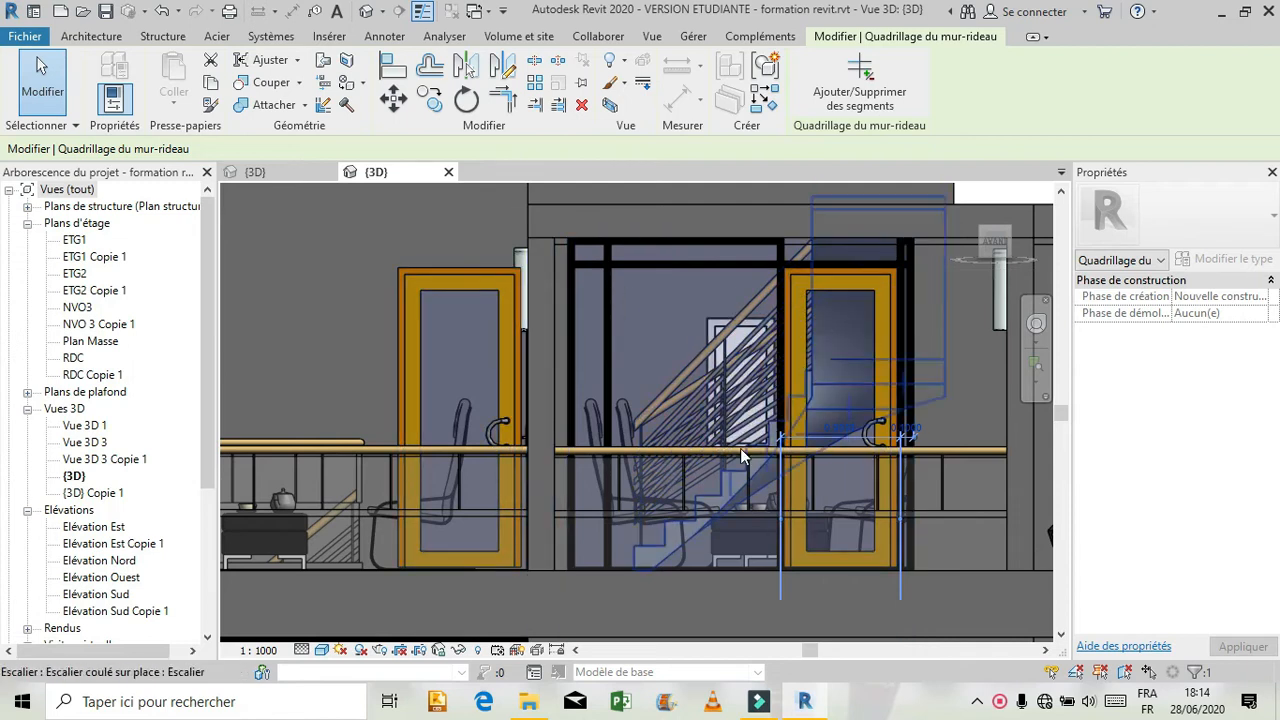
{"action": "scroll", "coordinate": [737, 452], "scroll_direction": "down", "scroll_amount": 2}
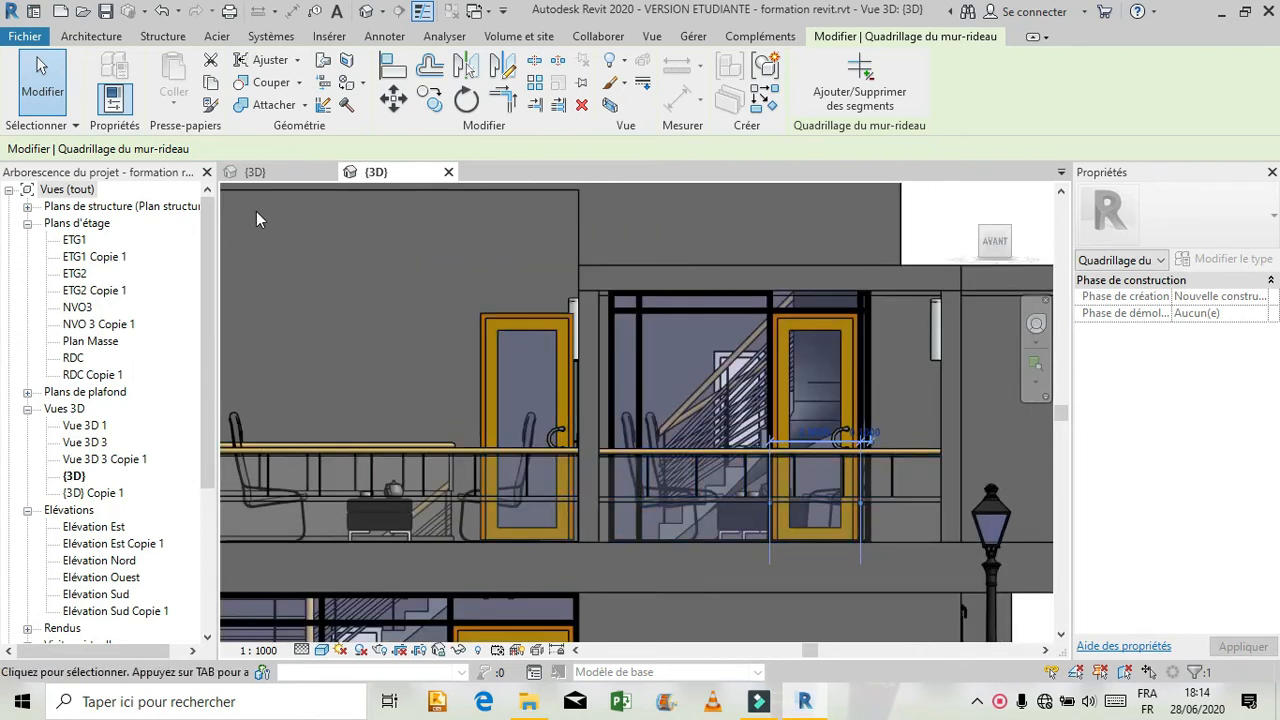
In the Projet1 3D view, add four vertical grid lines to the upper-floor curtain wall, successively about 0.20, 0.88, 0.88 and 0.59 m from its left edge.
{"action": "left_click", "coordinate": [243, 172]}
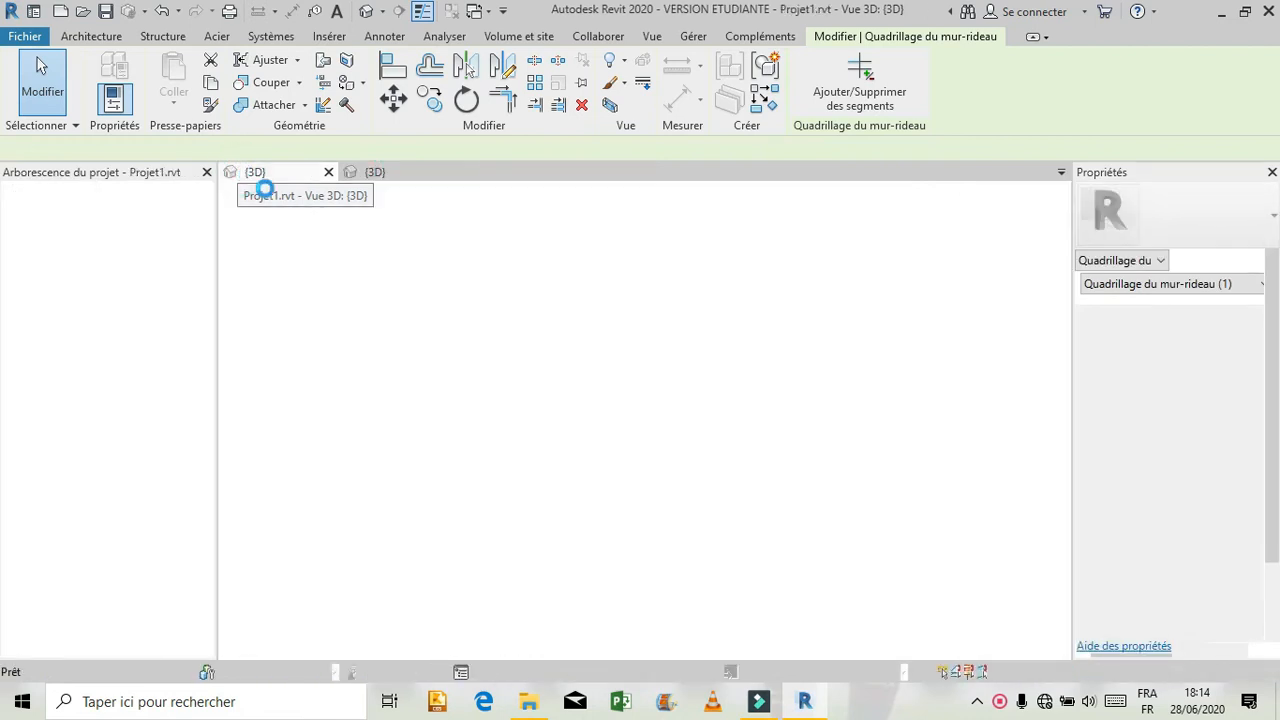
{"action": "key", "text": "Escape"}
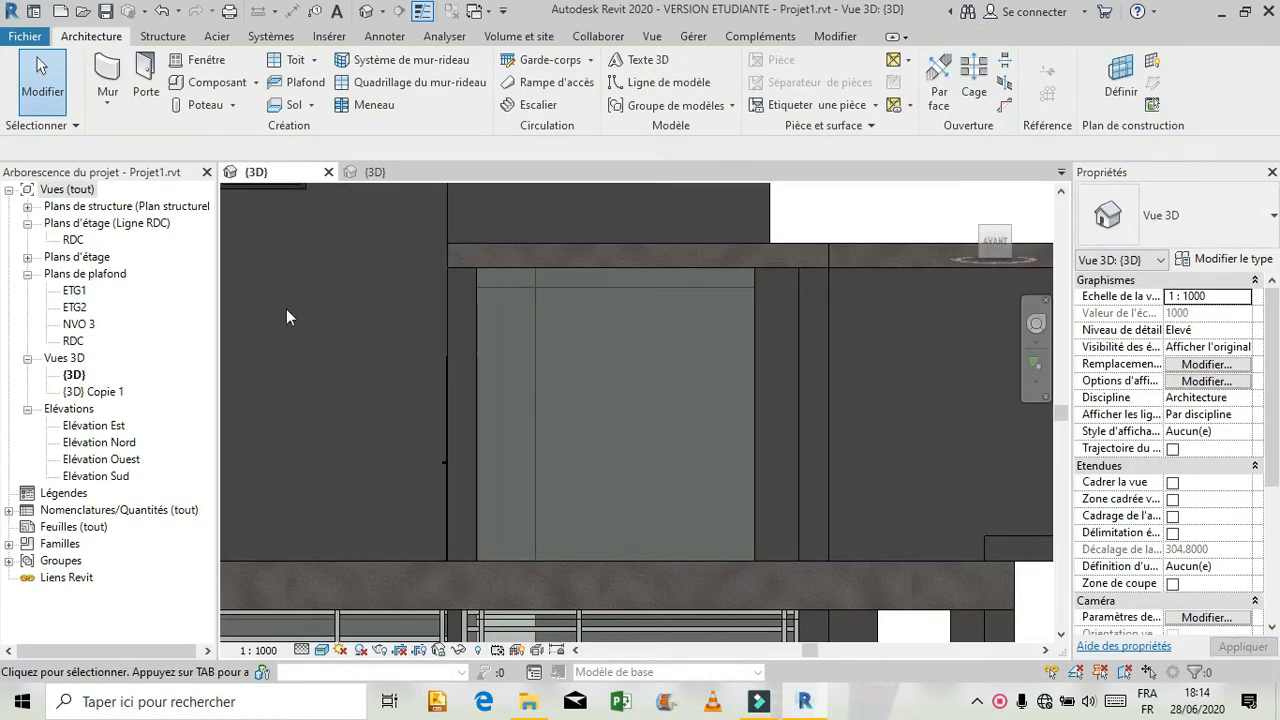
{"action": "left_click", "coordinate": [420, 83]}
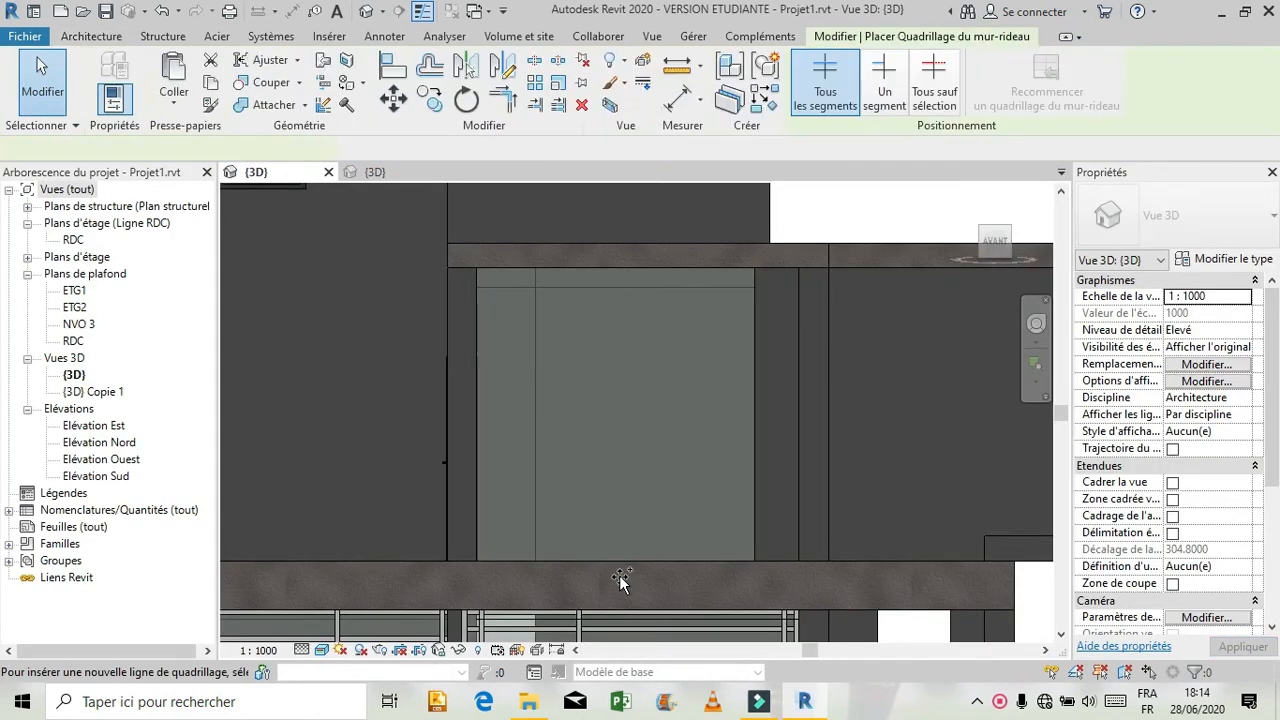
{"action": "left_click", "coordinate": [497, 268]}
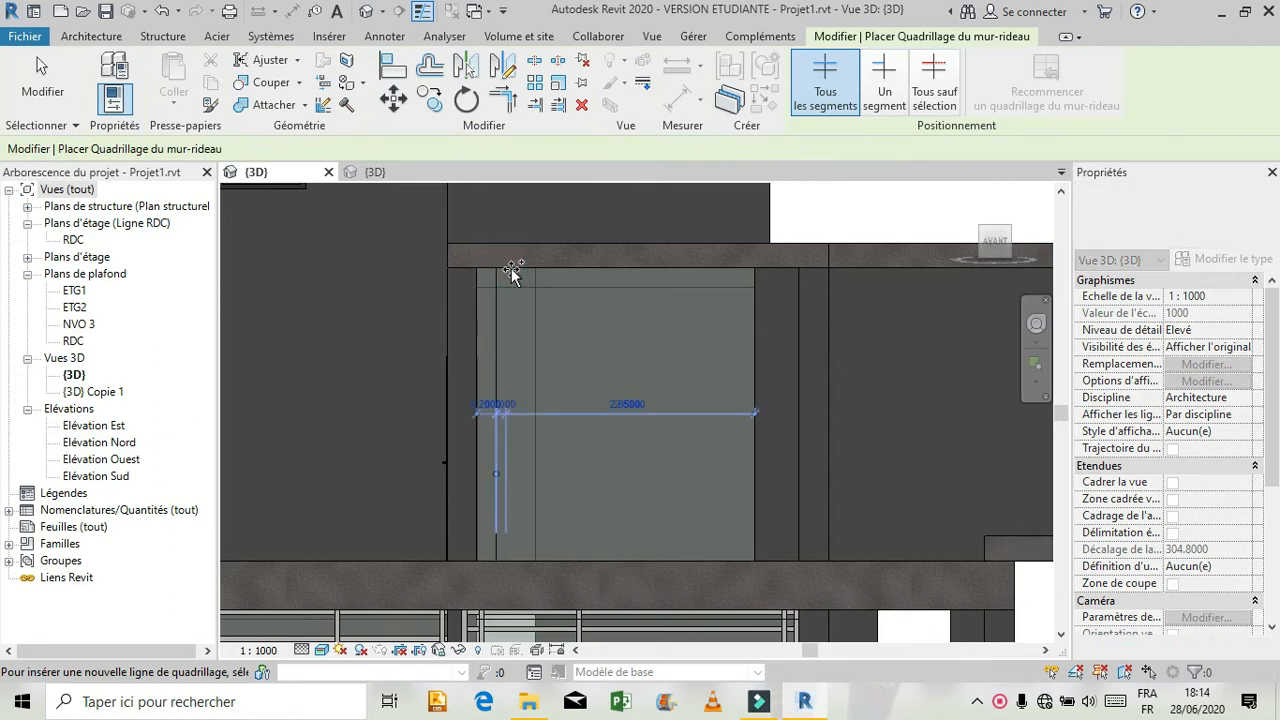
{"action": "left_click", "coordinate": [585, 268]}
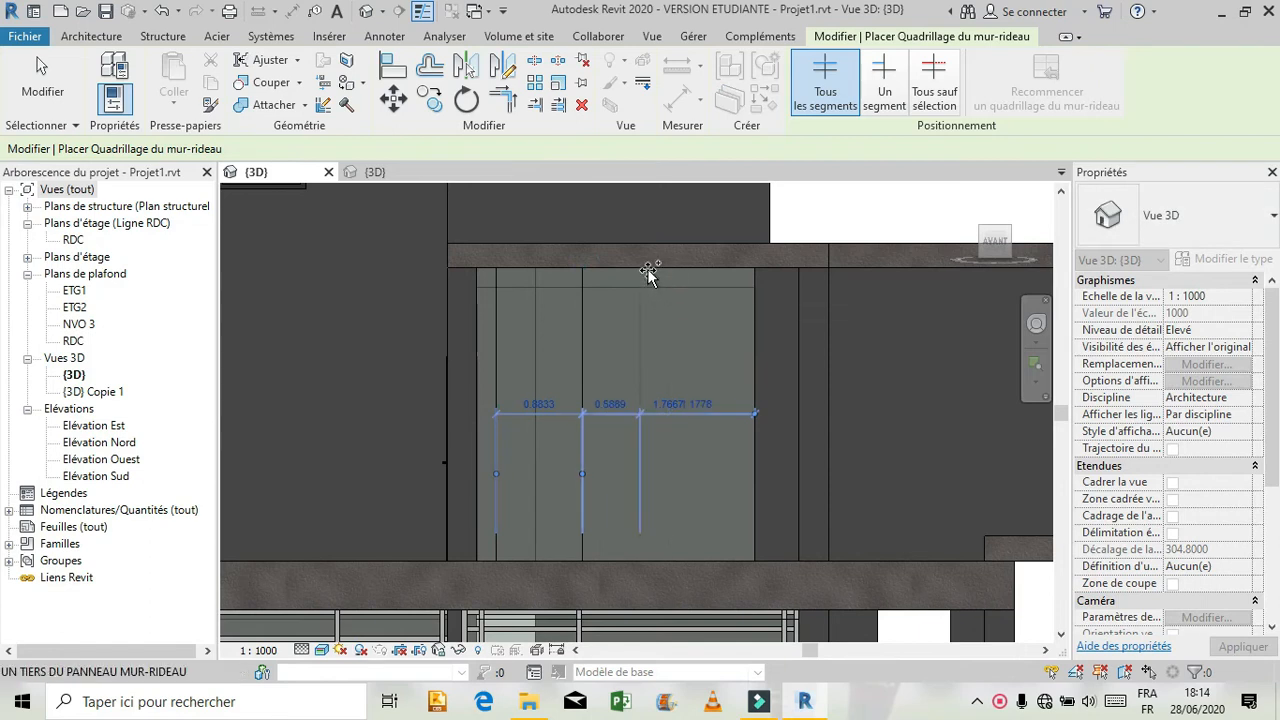
{"action": "left_click", "coordinate": [674, 266]}
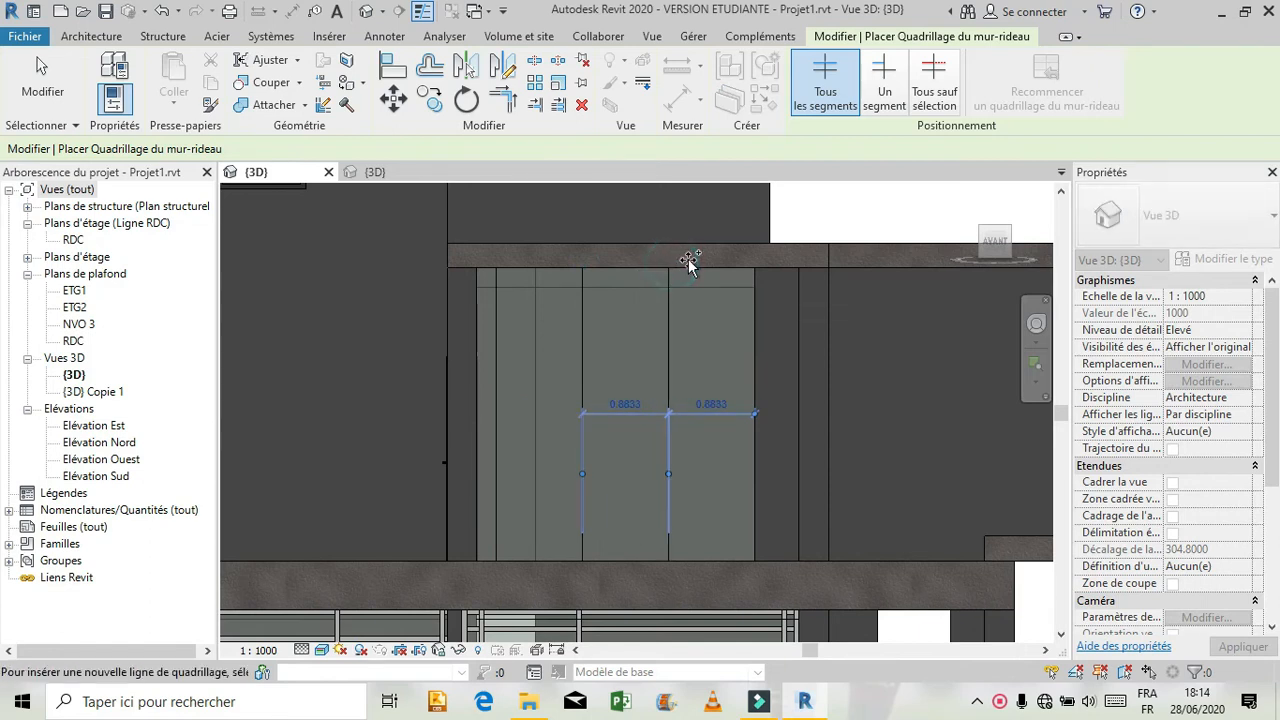
{"action": "left_click", "coordinate": [738, 266]}
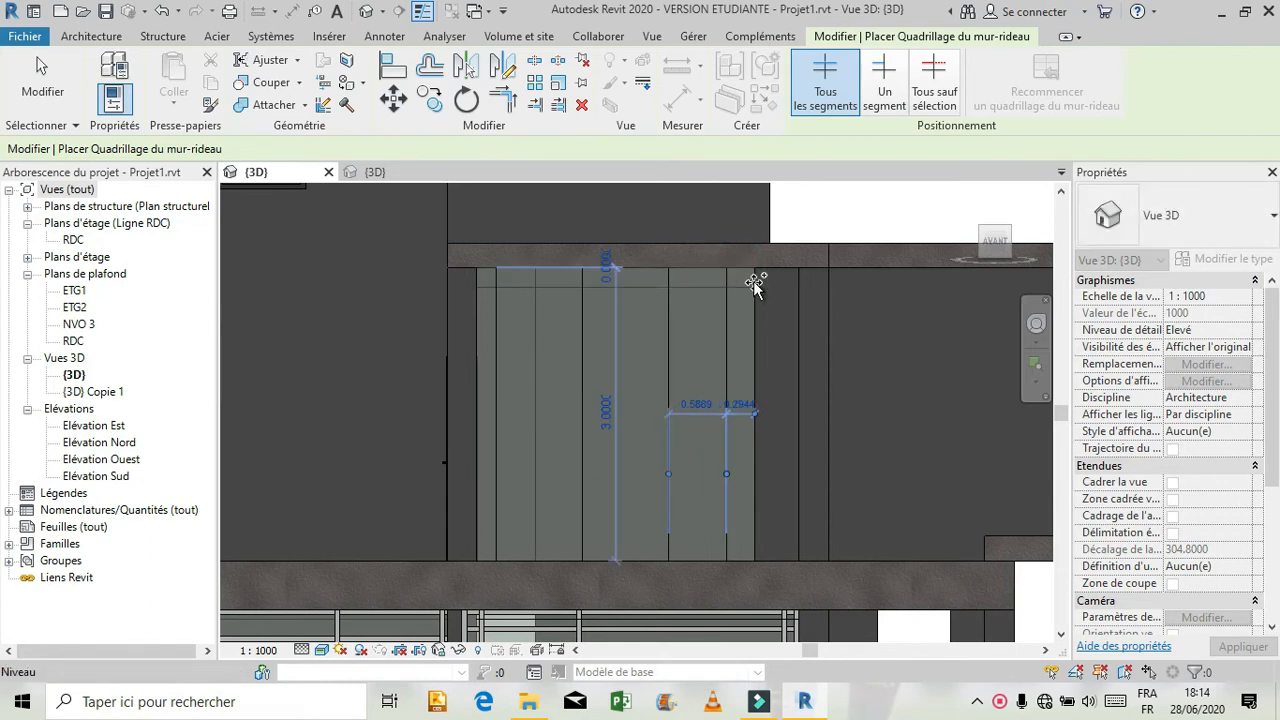
Add a horizontal grid line 0.20 m below the top edge of the upper-floor curtain wall.
{"action": "left_click", "coordinate": [753, 287]}
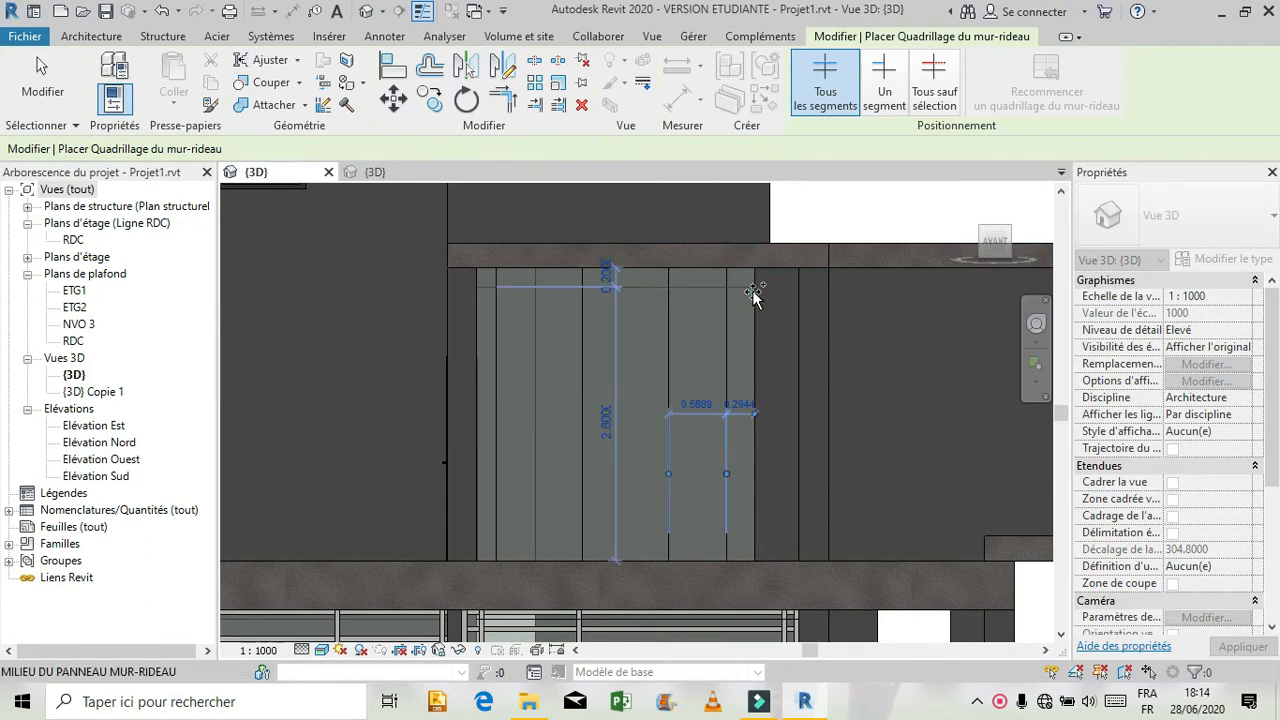
{"action": "key", "text": "Escape"}
{"action": "key", "text": "Escape"}
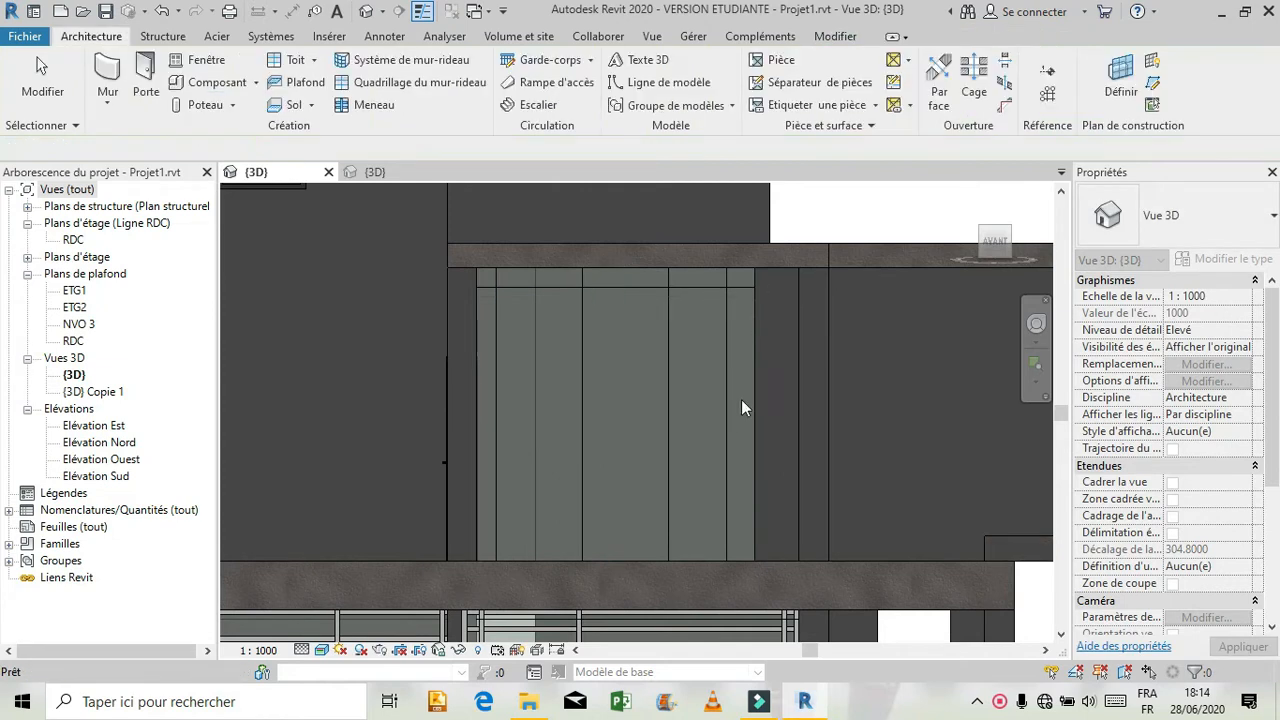
Try to set the right-hand vertical grid line's distance from the neighbouring line to 0.9 m.
{"action": "left_click", "coordinate": [727, 428]}
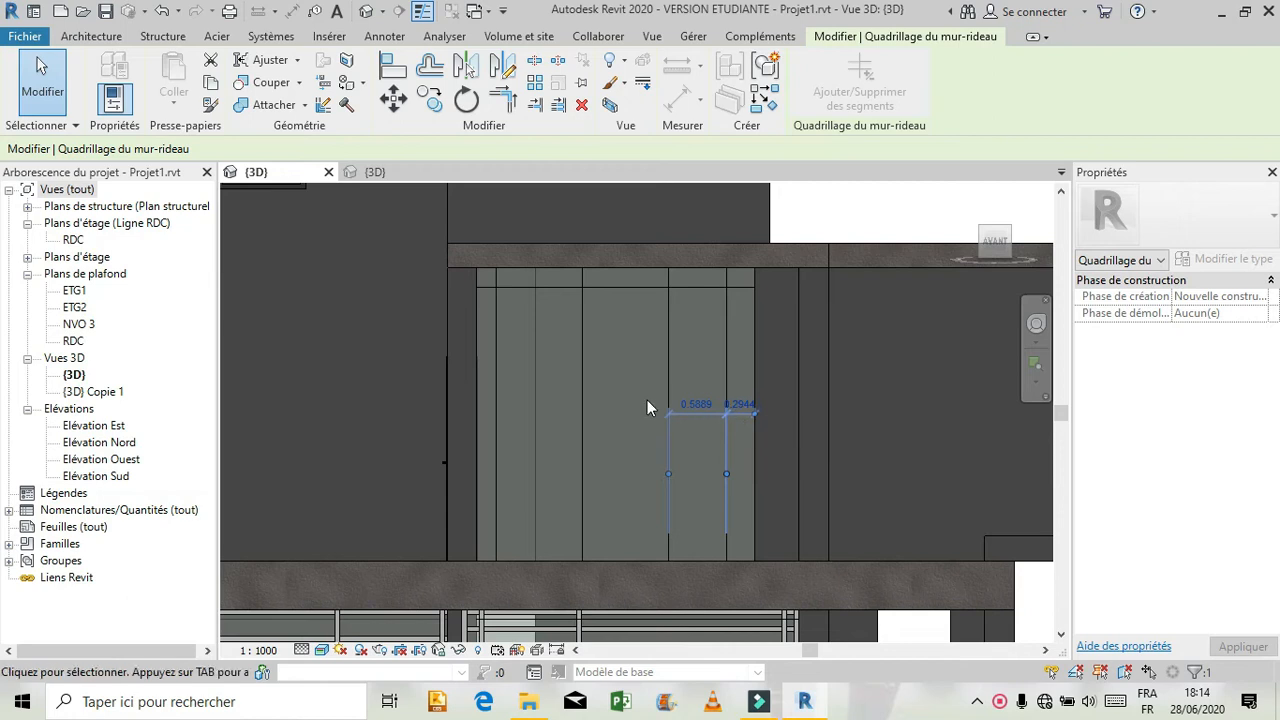
{"action": "left_click", "coordinate": [697, 407]}
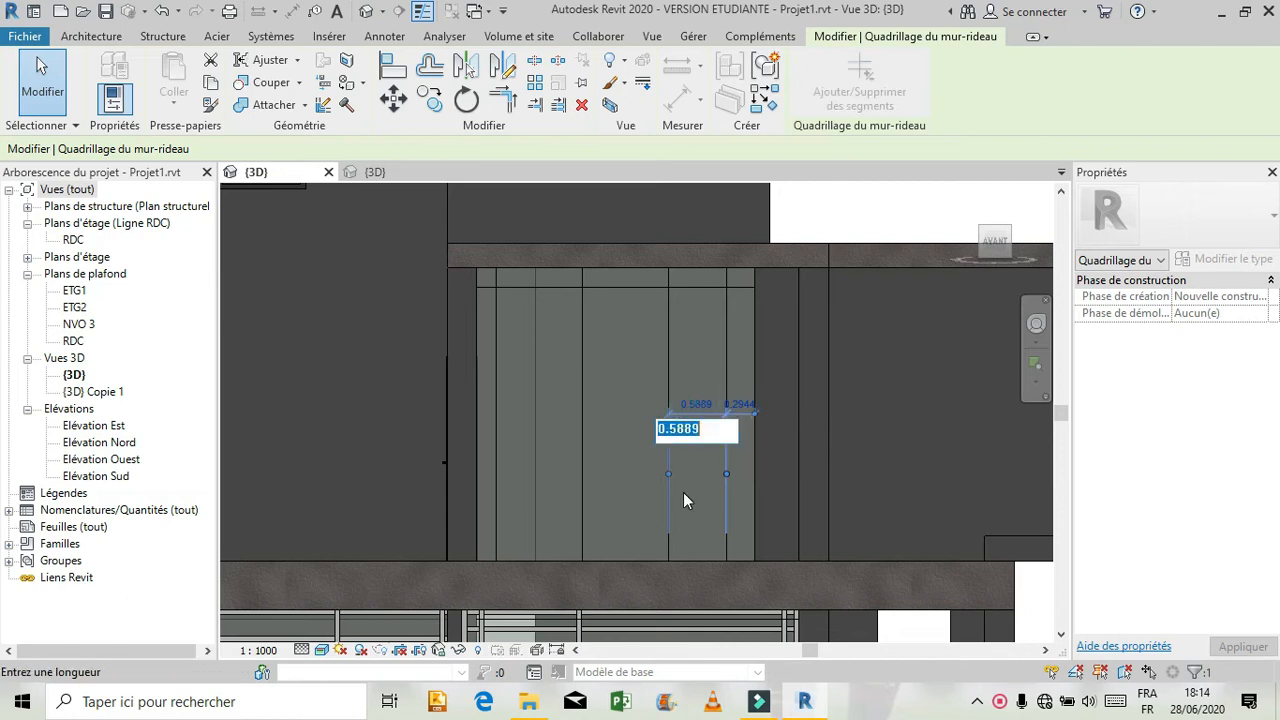
{"action": "type", "text": "0.9"}
{"action": "key", "text": "Return"}
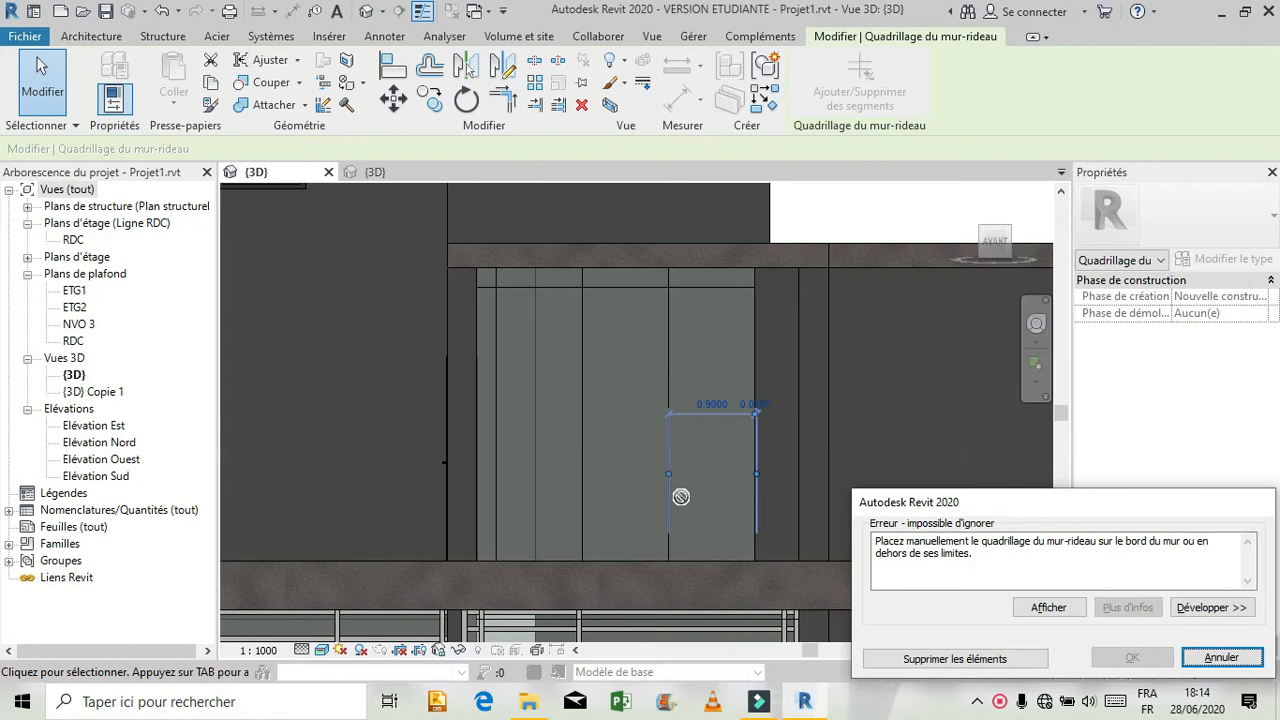
{"action": "left_click", "coordinate": [1200, 658]}
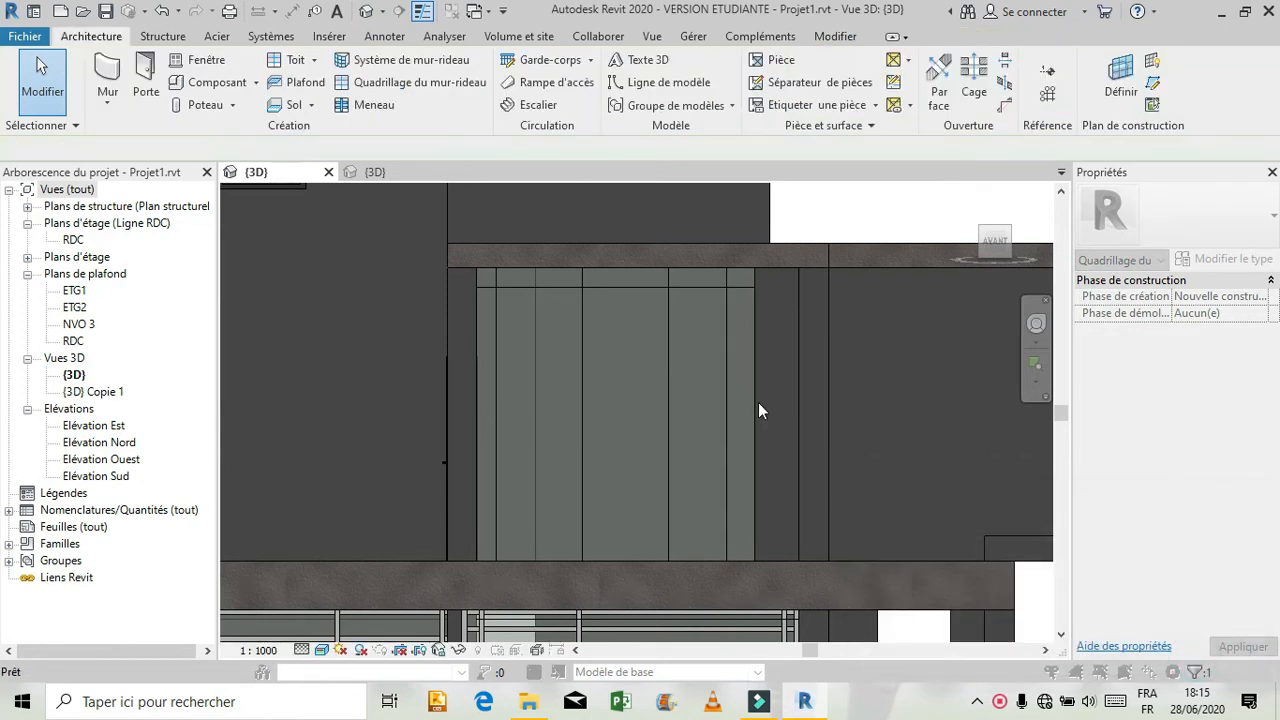
Set the right-hand vertical grid line's distance from the curtain wall's right edge to 0.10 m.
{"action": "left_click", "coordinate": [732, 369]}
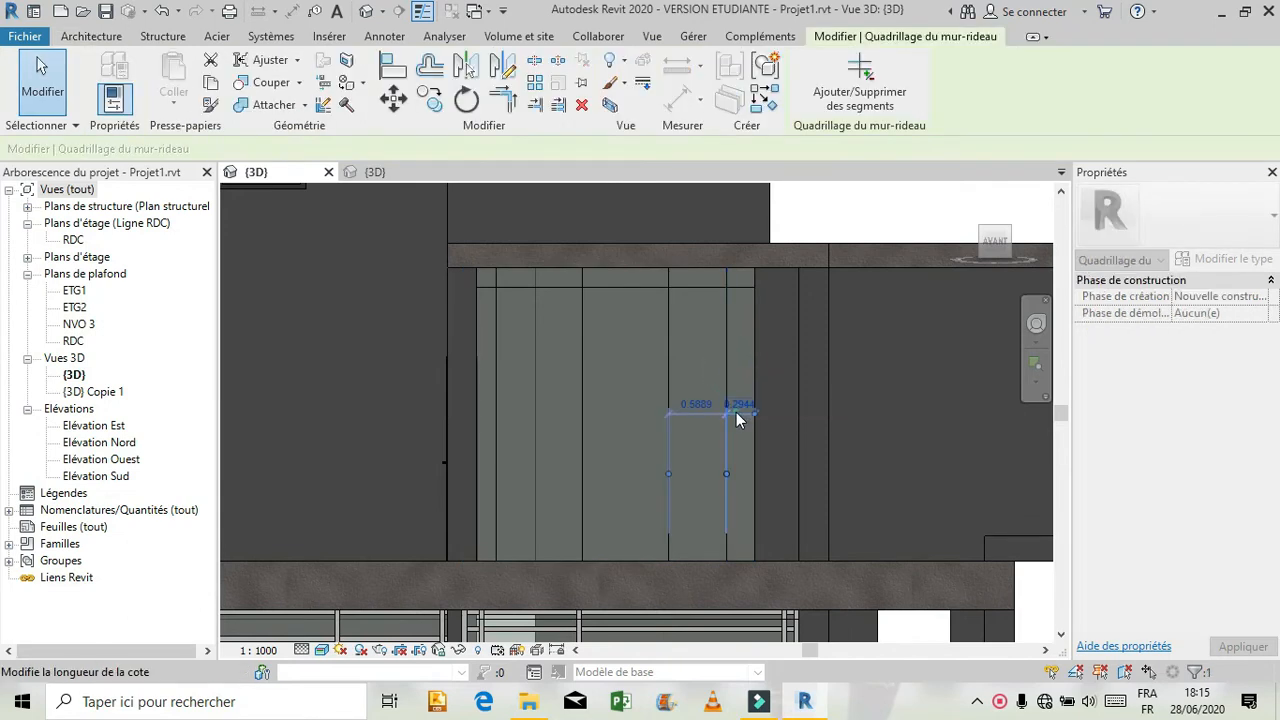
{"action": "left_click", "coordinate": [740, 405]}
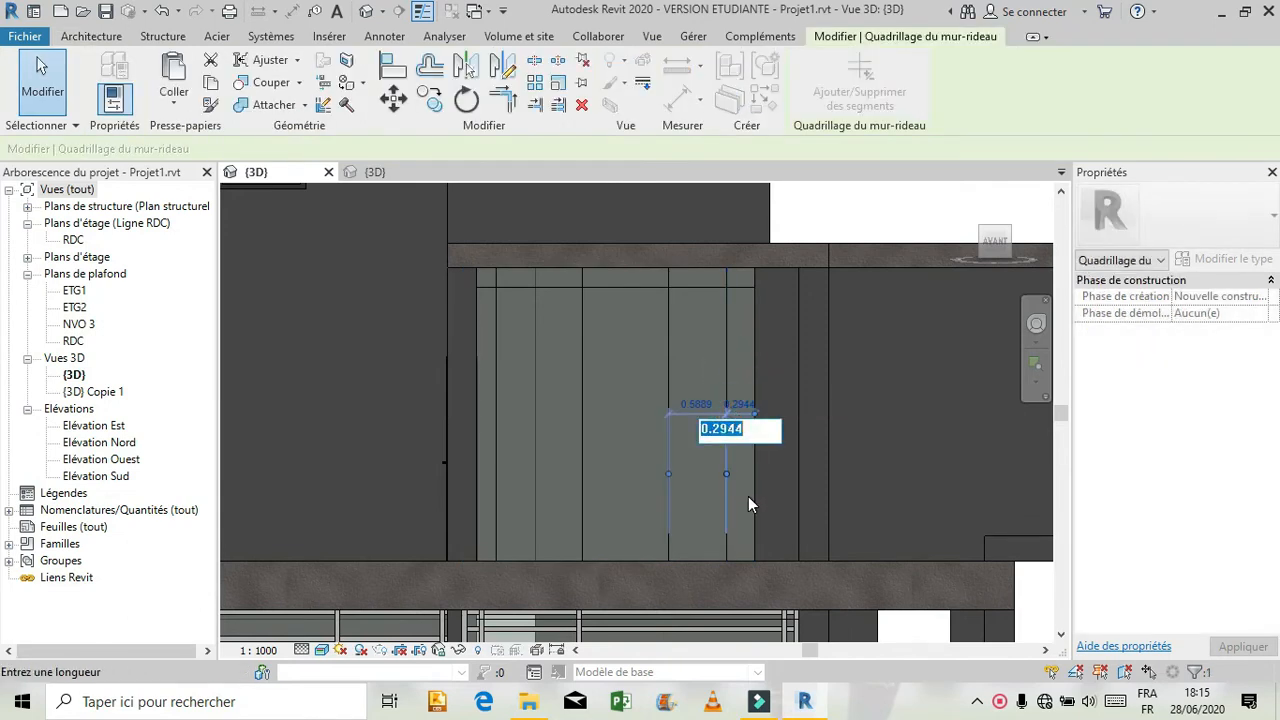
{"action": "type", "text": "0.10"}
{"action": "key", "text": "Return"}
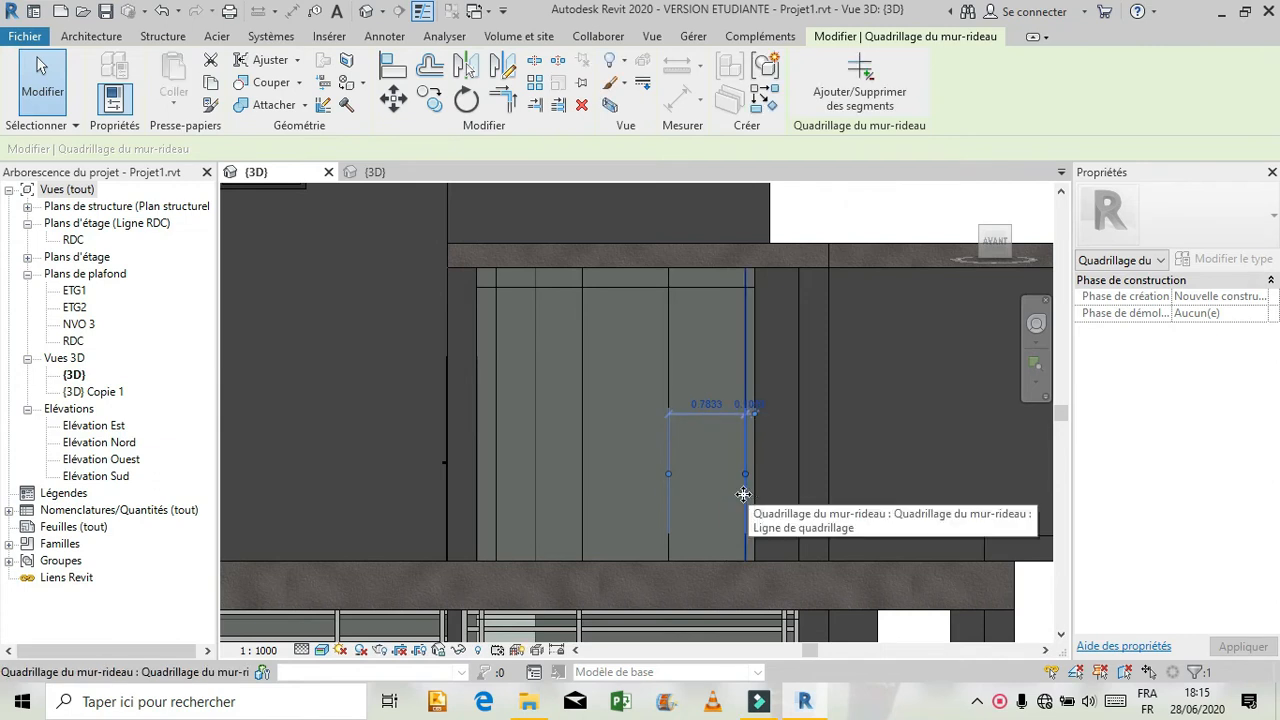
Set the second vertical grid line from the left to a distance of 1.30 m from the third line.
{"action": "left_click", "coordinate": [582, 352]}
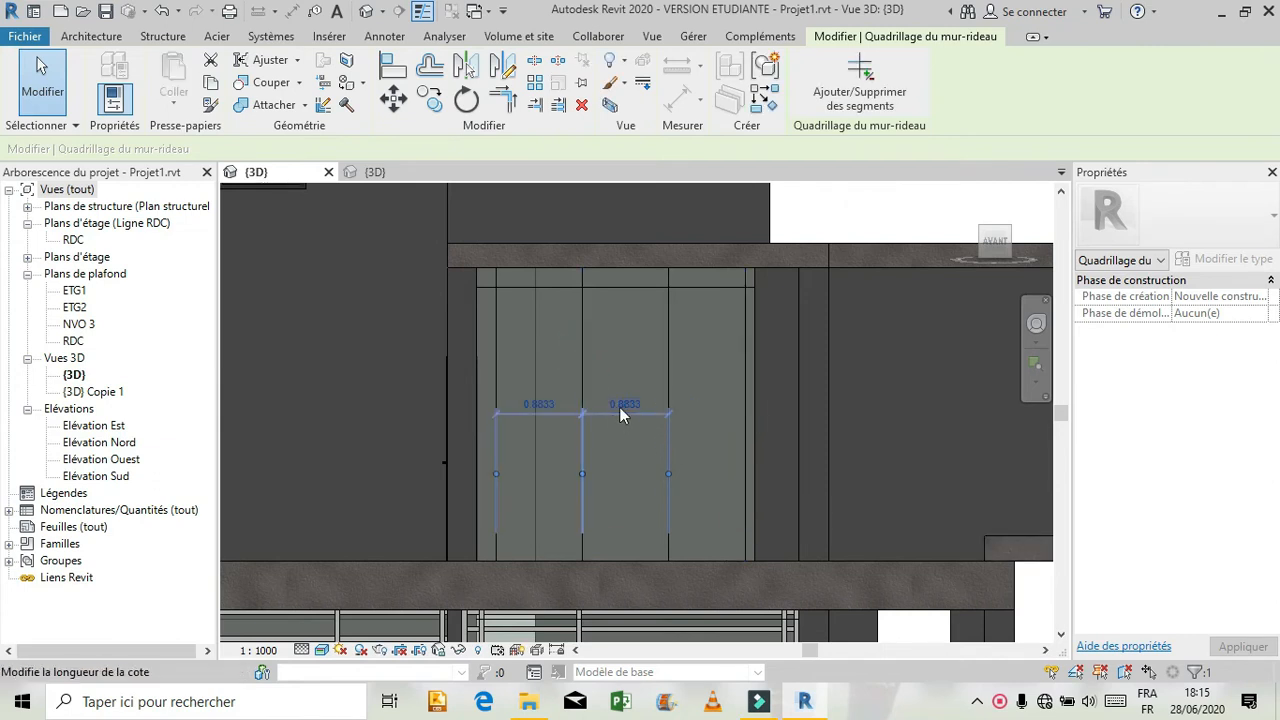
{"action": "left_click", "coordinate": [625, 401]}
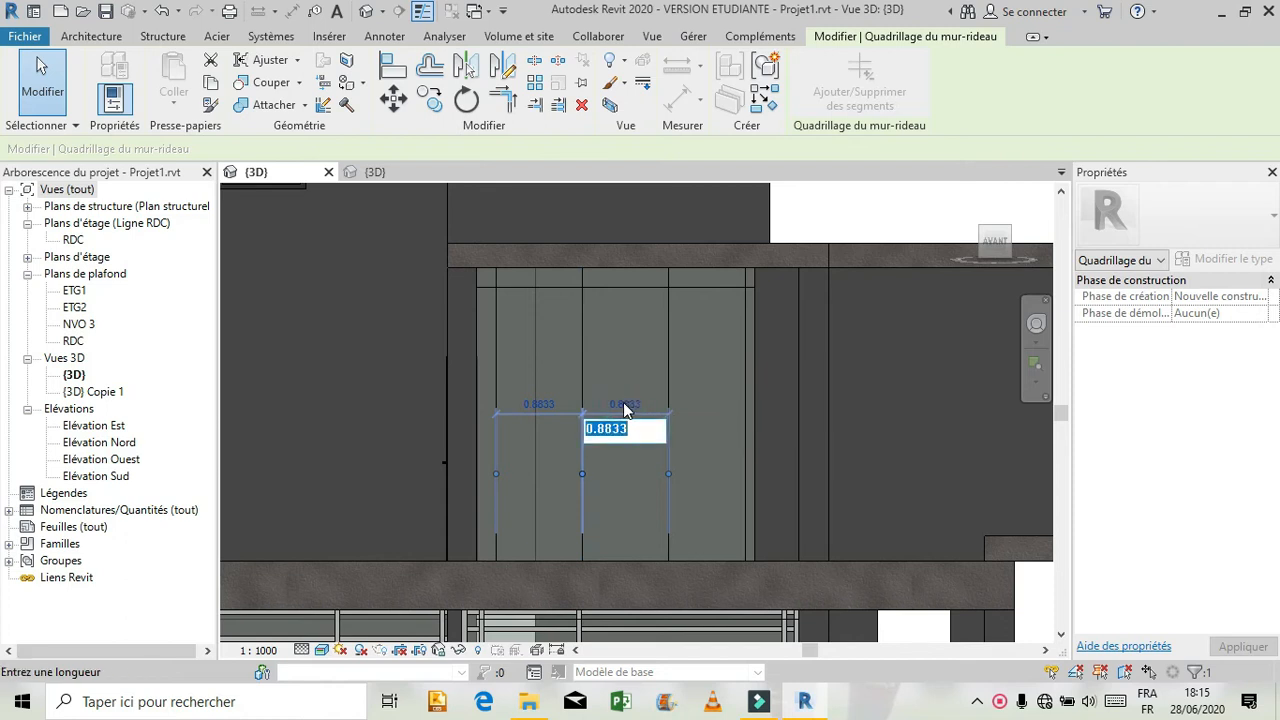
{"action": "type", "text": "1.30"}
{"action": "key", "text": "Return"}
Set the third vertical grid line's distance from the right-hand line to 0.9 m for the door bay.
{"action": "left_click", "coordinate": [664, 342]}
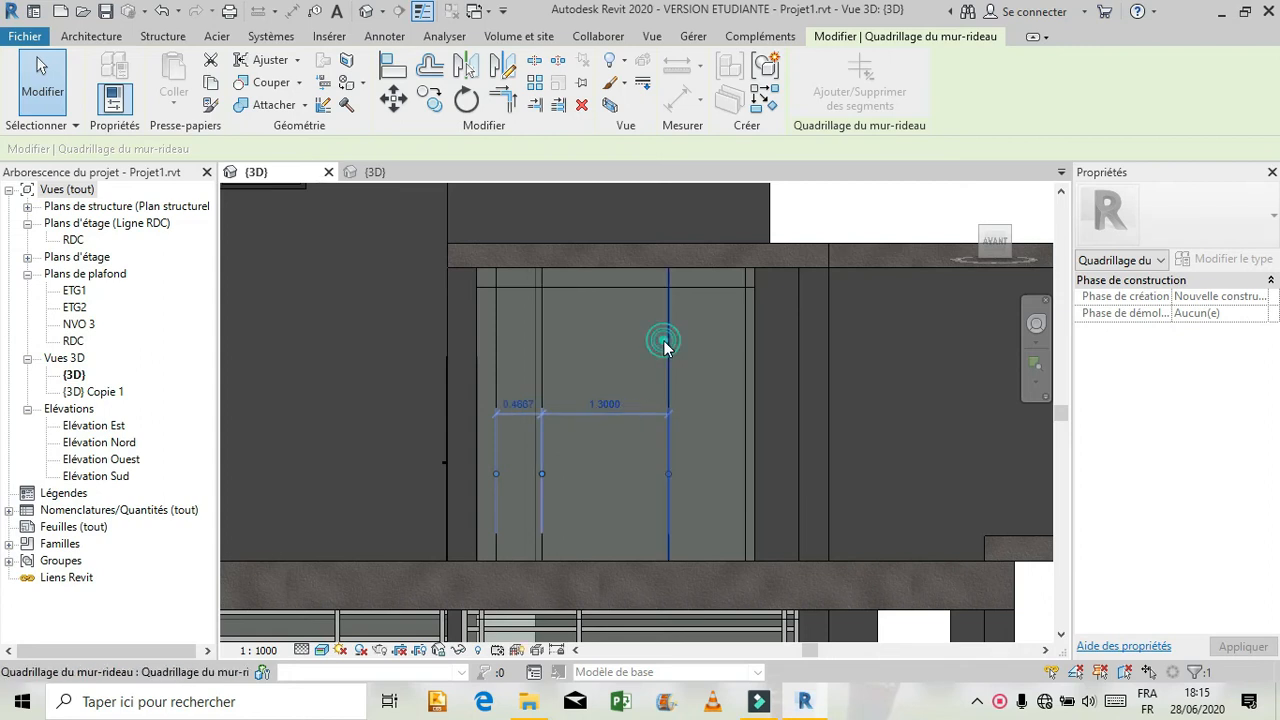
{"action": "left_click", "coordinate": [706, 404]}
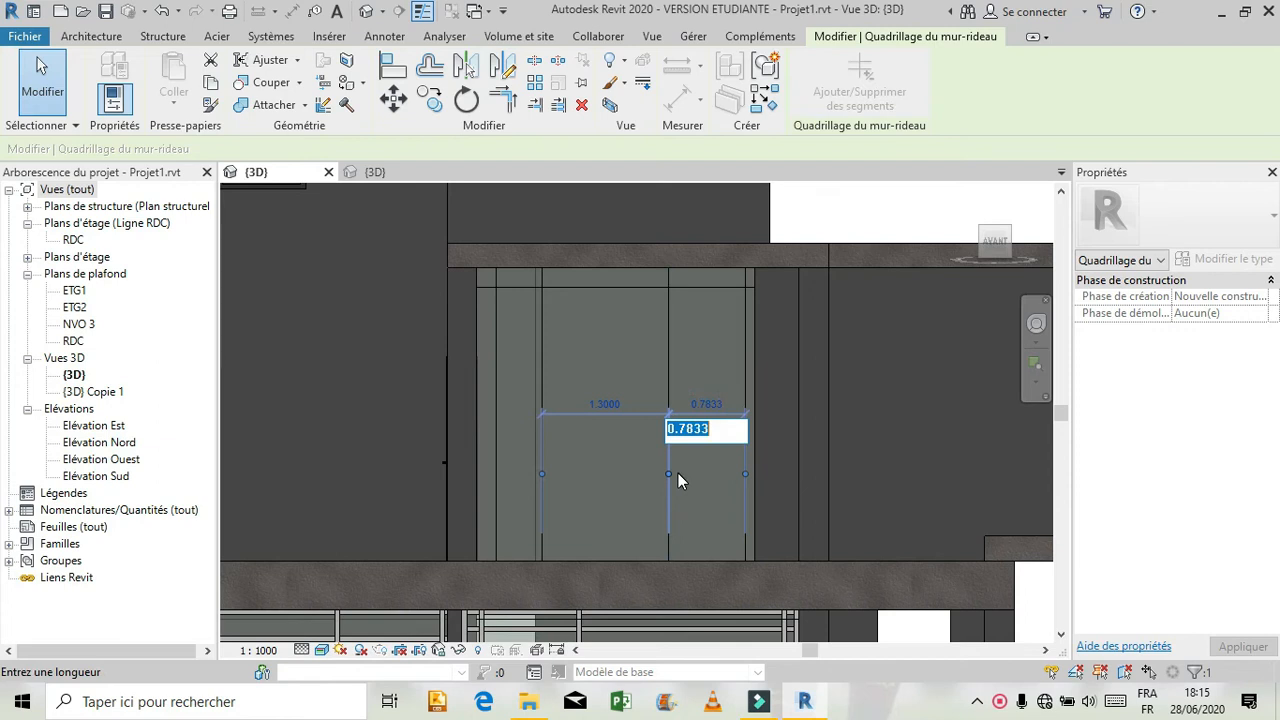
{"action": "type", "text": "0.9"}
{"action": "key", "text": "Return"}
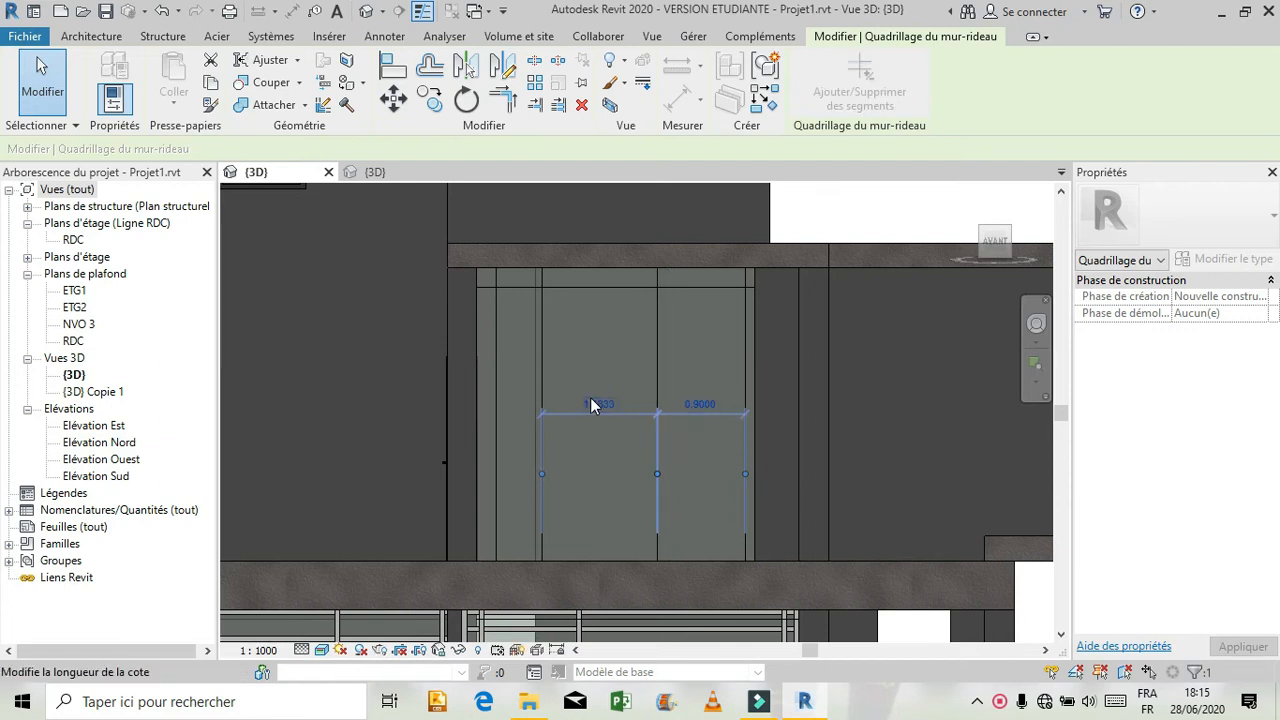
Move the second interior vertical grid line so it sits 1.30 m from the door bay's left-hand grid line.
{"action": "left_click", "coordinate": [541, 359]}
{"action": "left_click", "coordinate": [598, 403]}
{"action": "type", "text": "1.30"}
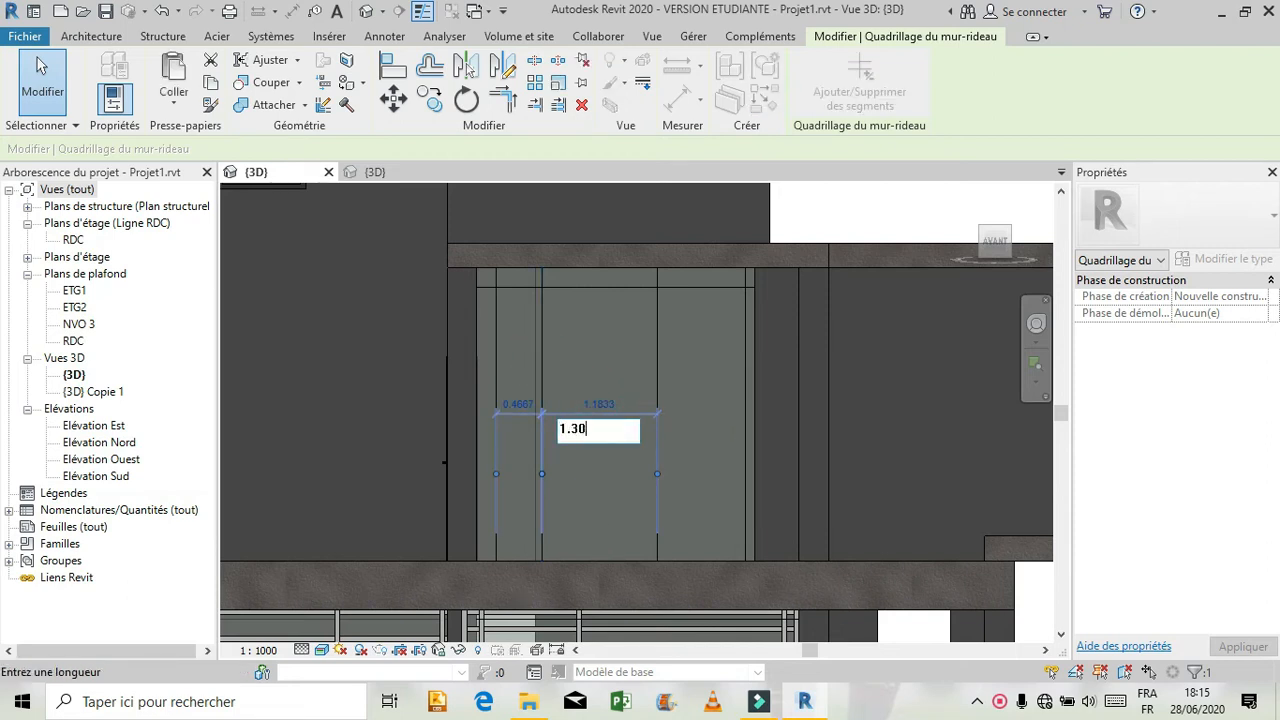
{"action": "key", "text": "Return"}
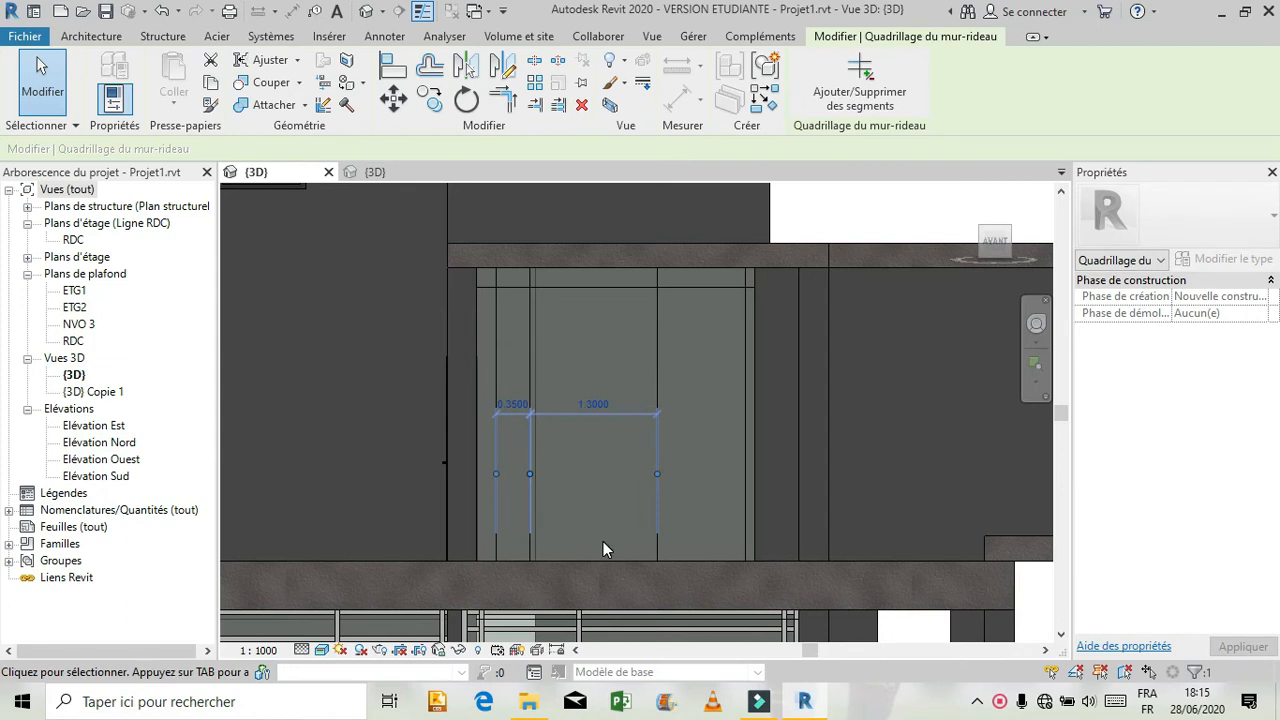
Set the leftmost interior vertical grid line to a distance of 0.3 m from its right-hand neighbour.
{"action": "left_click", "coordinate": [492, 372]}
{"action": "left_click", "coordinate": [513, 405]}
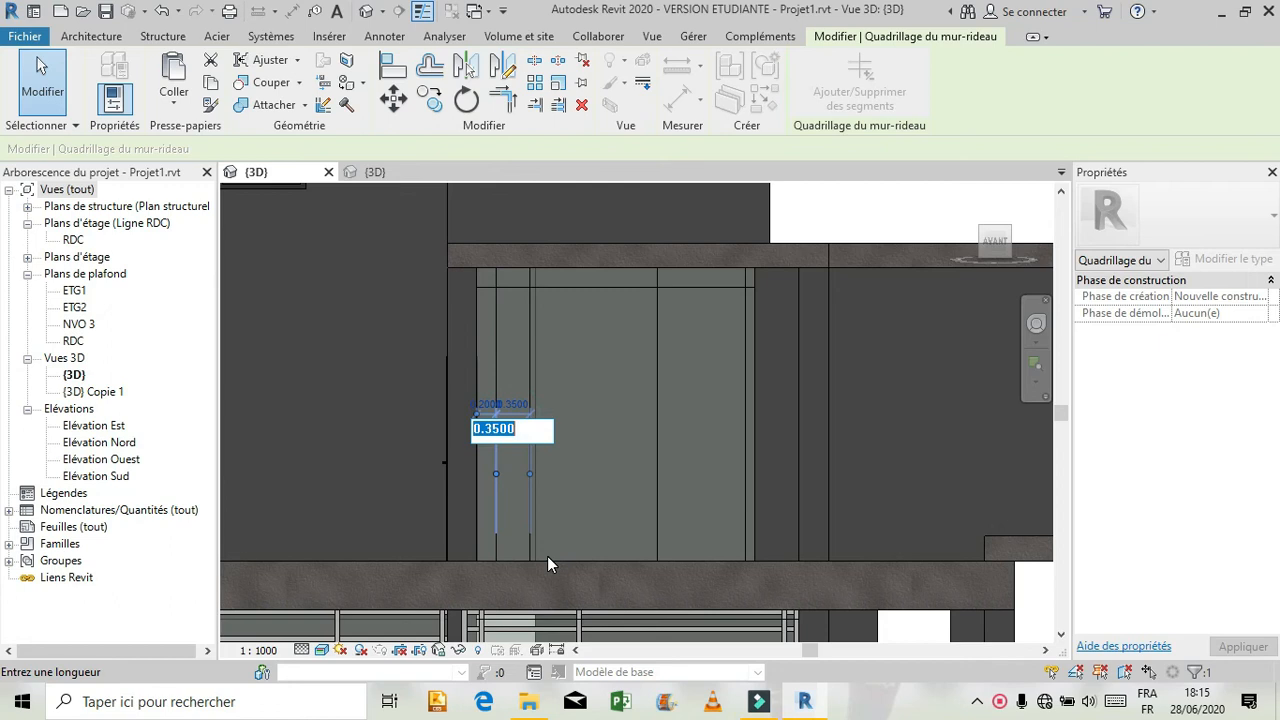
{"action": "type", "text": "0.3"}
{"action": "key", "text": "Return"}
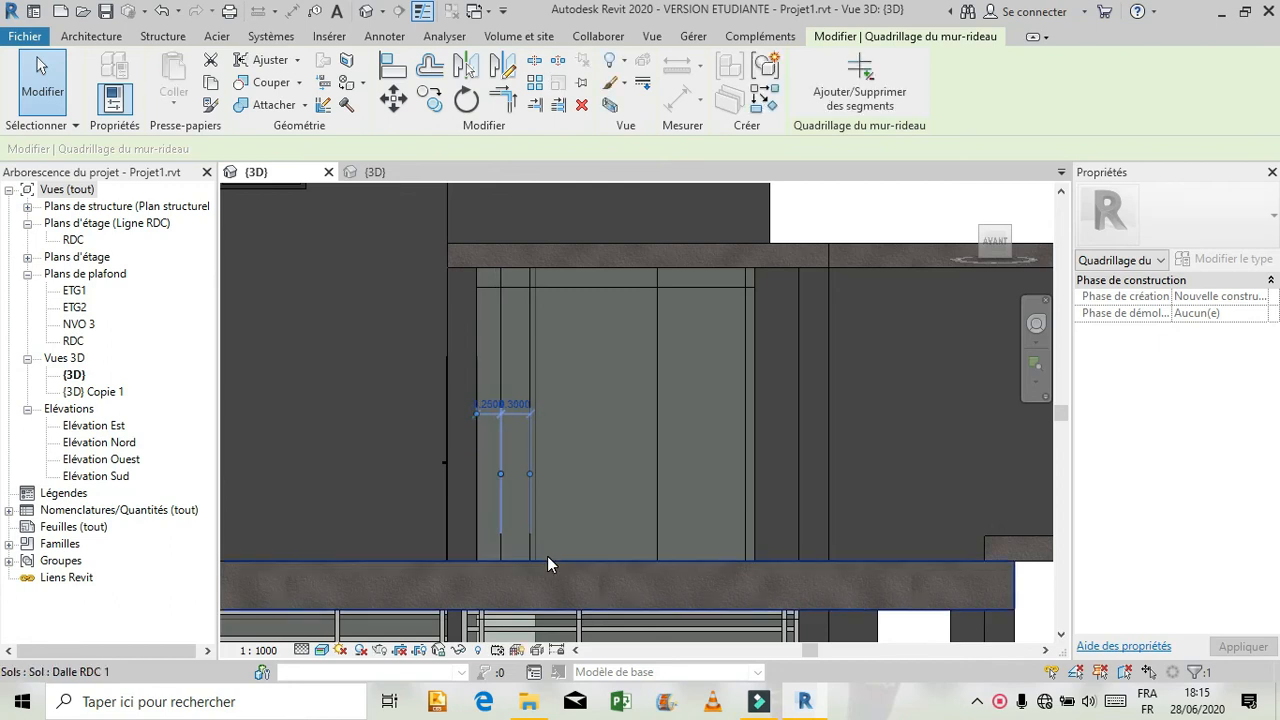
{"action": "key", "text": "Escape"}
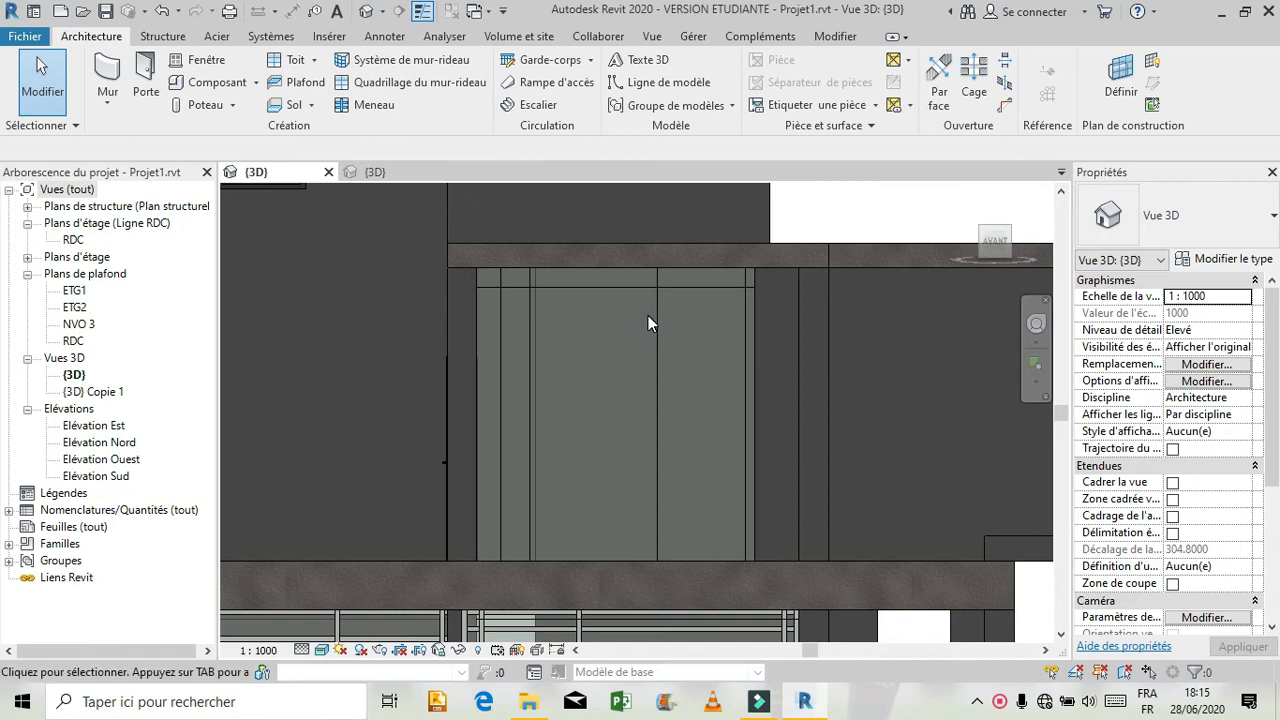
Replace the glazed panel in the 0.9 m bay of the first-floor curtain wall with the Simple vitrée door.
{"action": "left_click", "coordinate": [664, 352]}
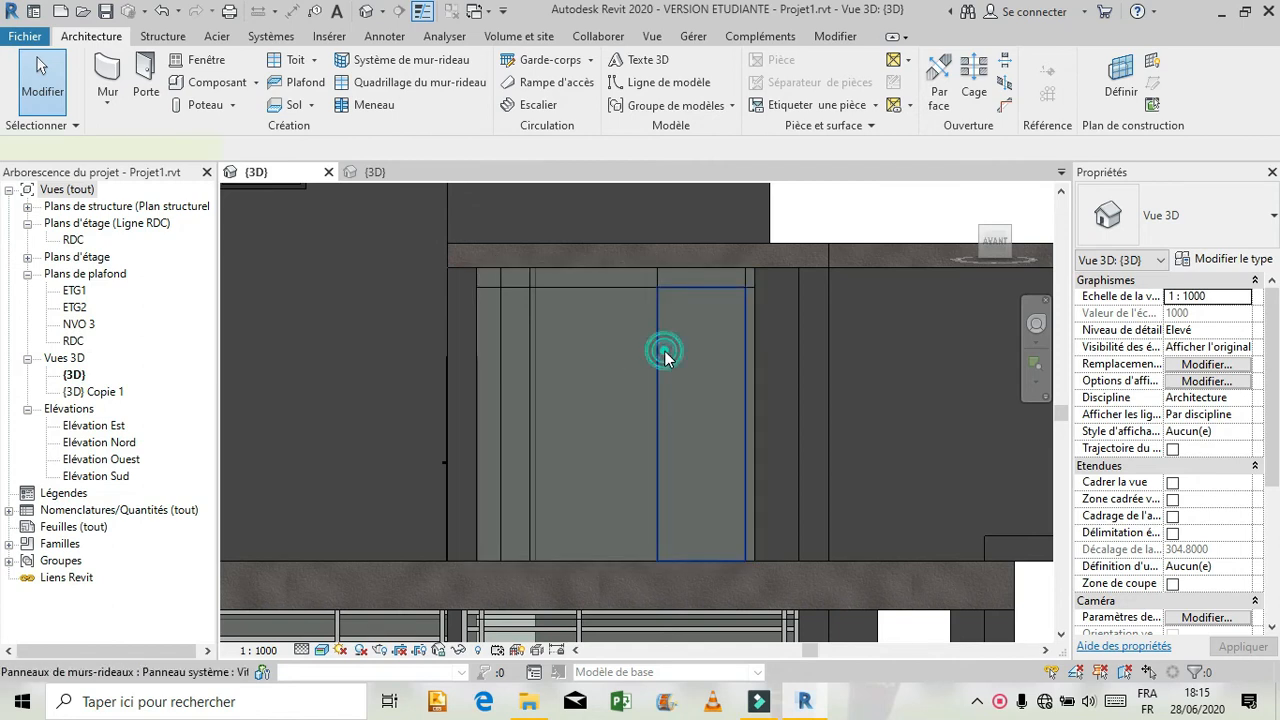
{"action": "left_click", "coordinate": [1203, 261]}
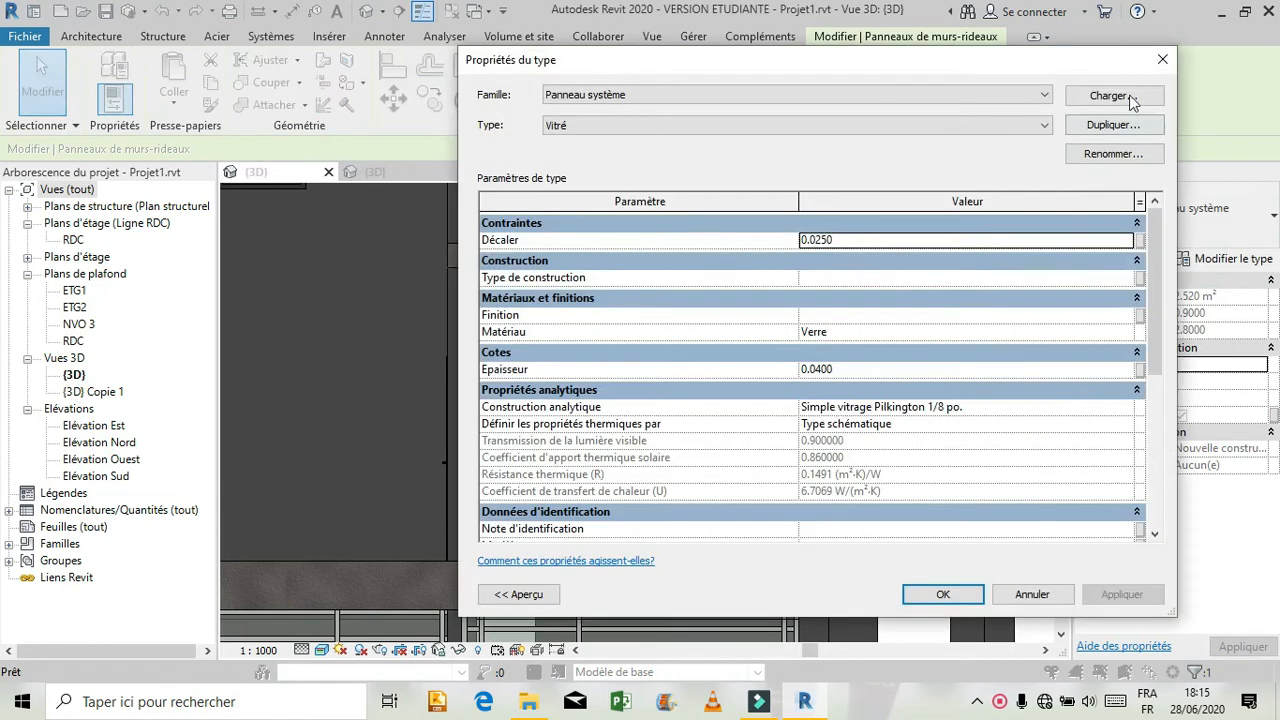
{"action": "left_click", "coordinate": [1162, 62]}
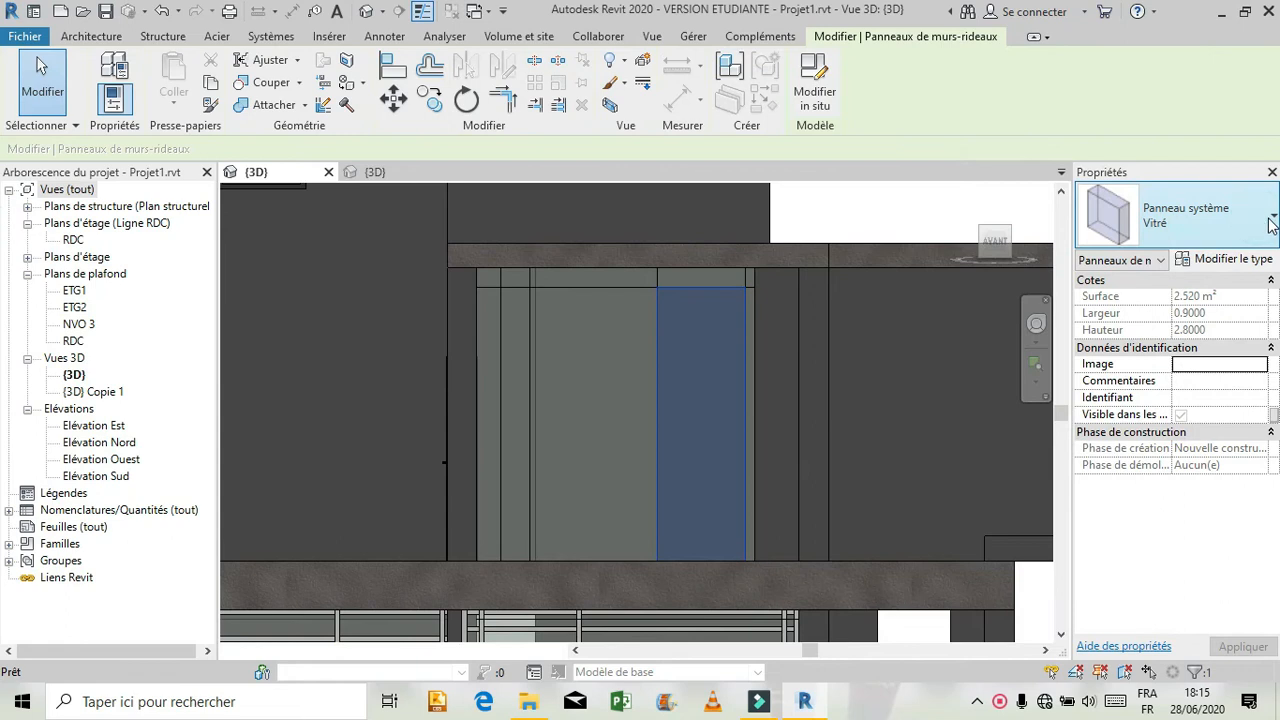
{"action": "left_click", "coordinate": [1238, 210]}
{"action": "left_click", "coordinate": [1160, 420]}
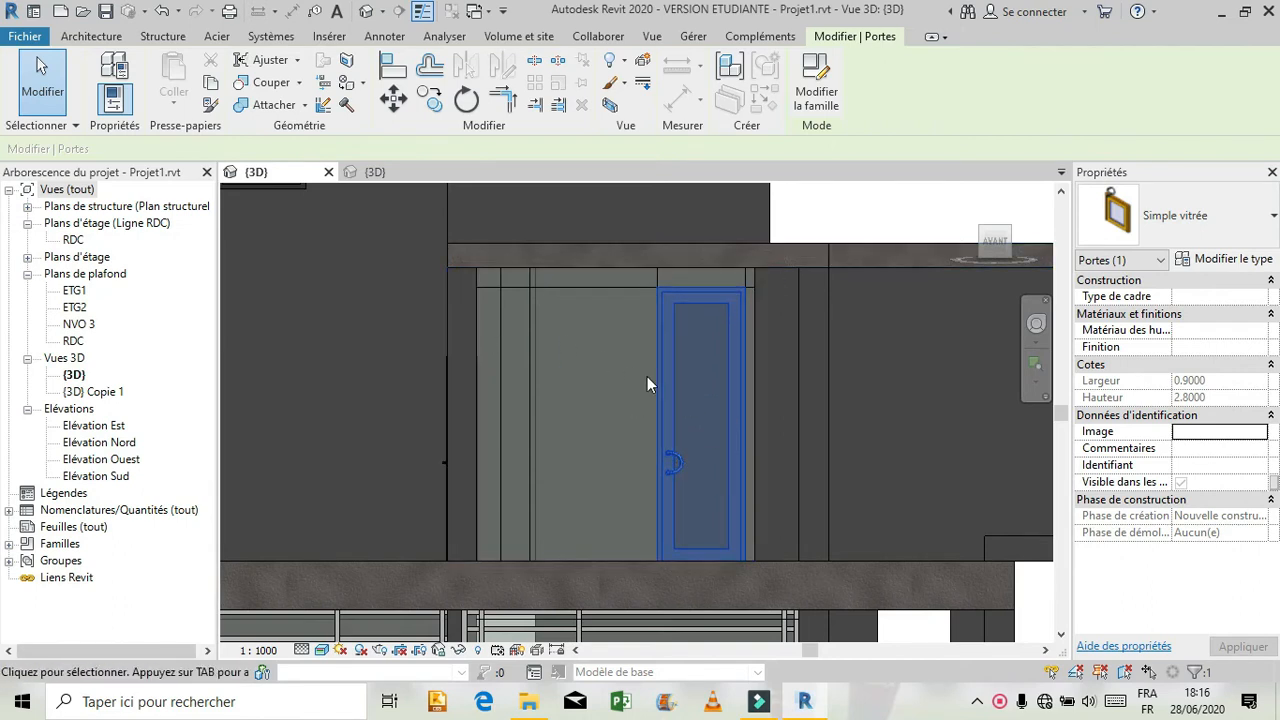
{"action": "left_click", "coordinate": [656, 270]}
{"action": "left_click", "coordinate": [894, 183]}
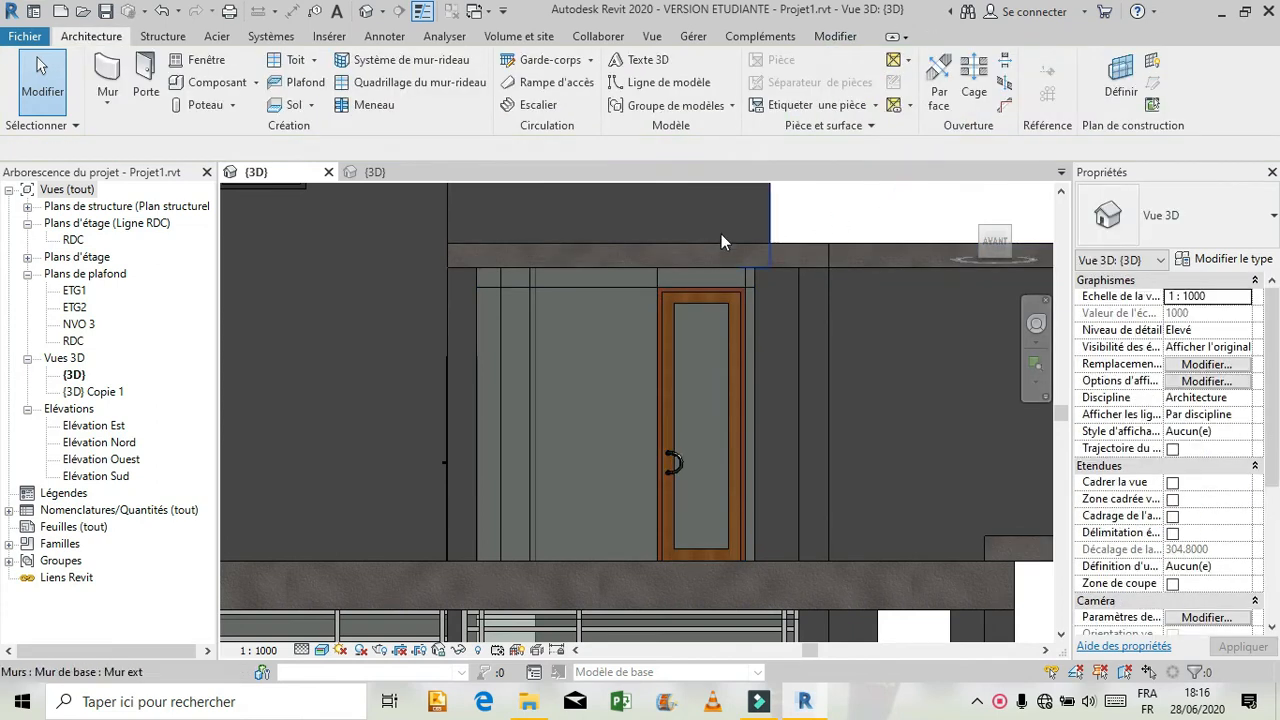
Set the first-floor door bay's width to 1.27 m using its left-hand grid line.
{"action": "left_click", "coordinate": [657, 279]}
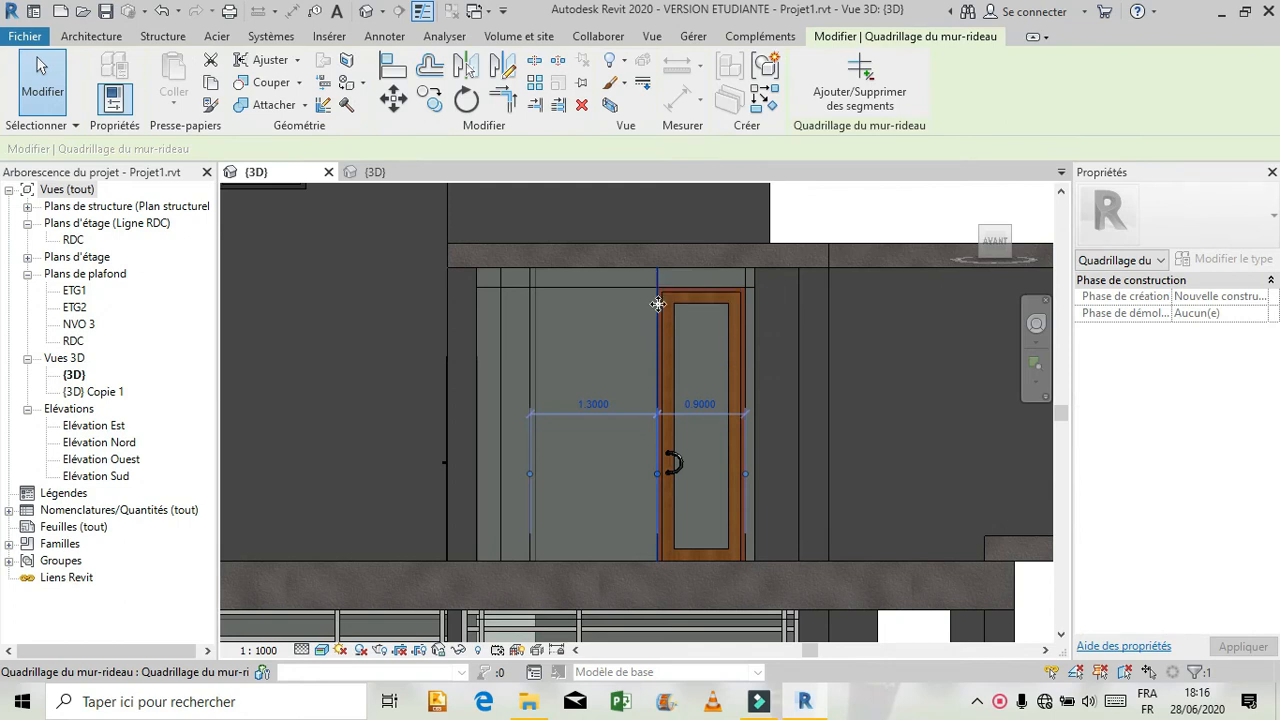
{"action": "left_click", "coordinate": [702, 404]}
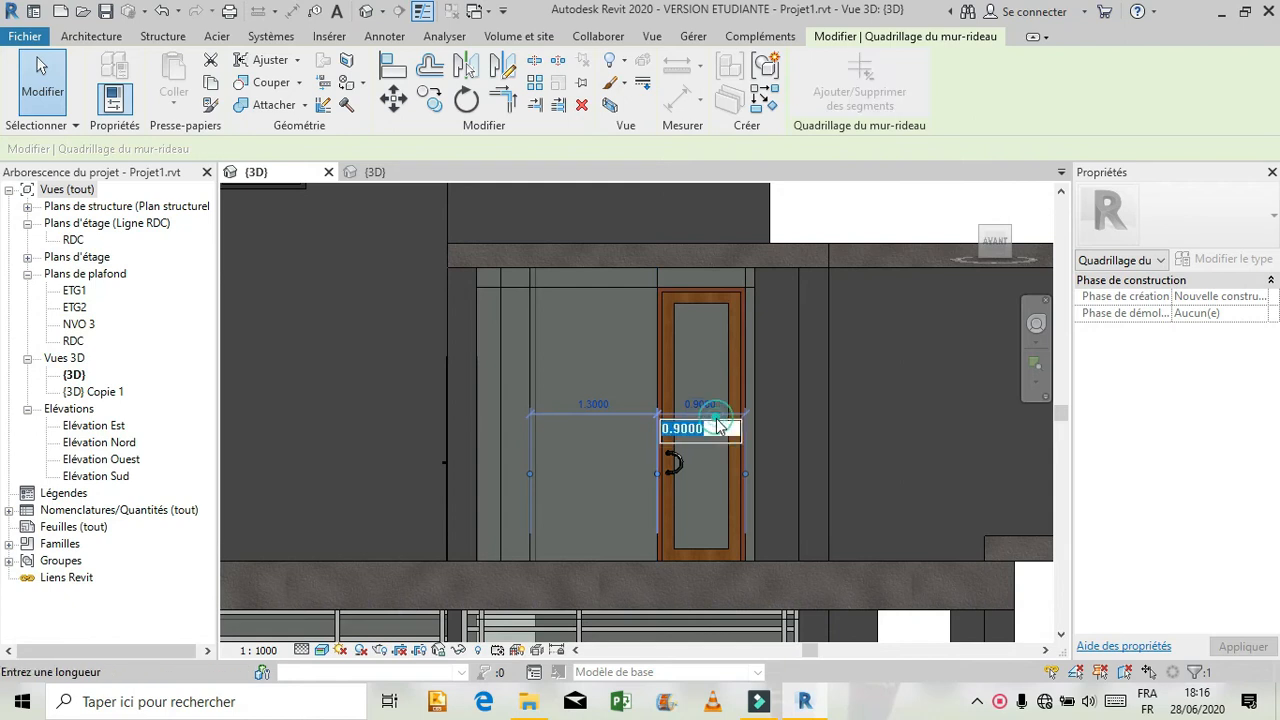
{"action": "type", "text": "1.27"}
{"action": "key", "text": "Return"}
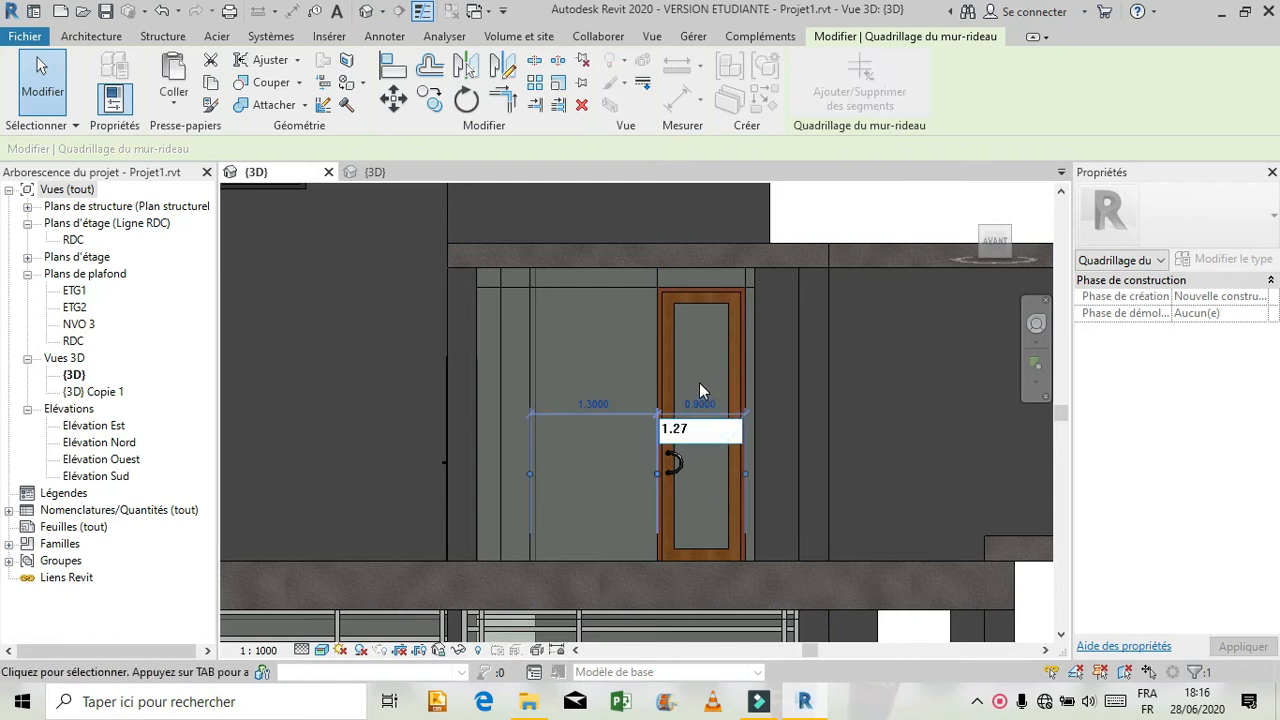
{"action": "left_click", "coordinate": [830, 205]}
{"action": "scroll", "coordinate": [751, 464], "scroll_direction": "down", "scroll_amount": 2}
{"action": "scroll", "coordinate": [751, 456], "scroll_direction": "down", "scroll_amount": 2}
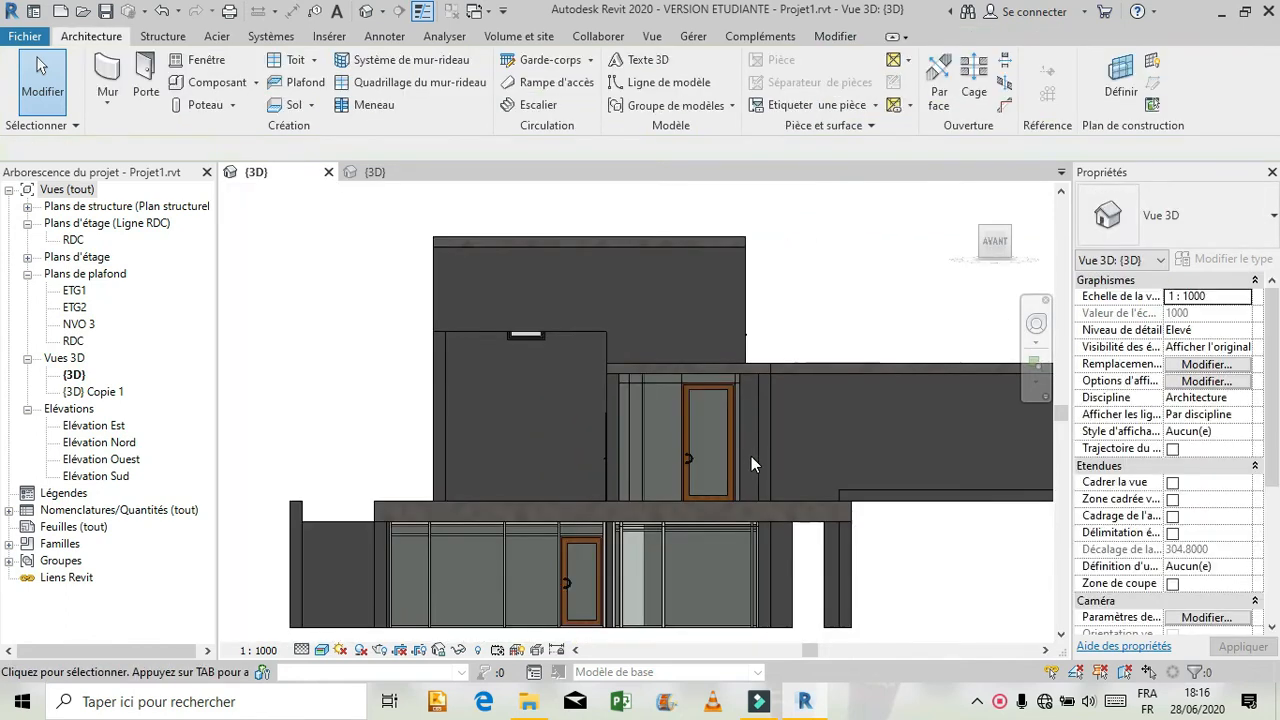
Delete the two mullions along the ground-floor door's left-hand grid line and select that line to read the door bay's width.
{"action": "scroll", "coordinate": [576, 572], "scroll_direction": "up", "scroll_amount": 6}
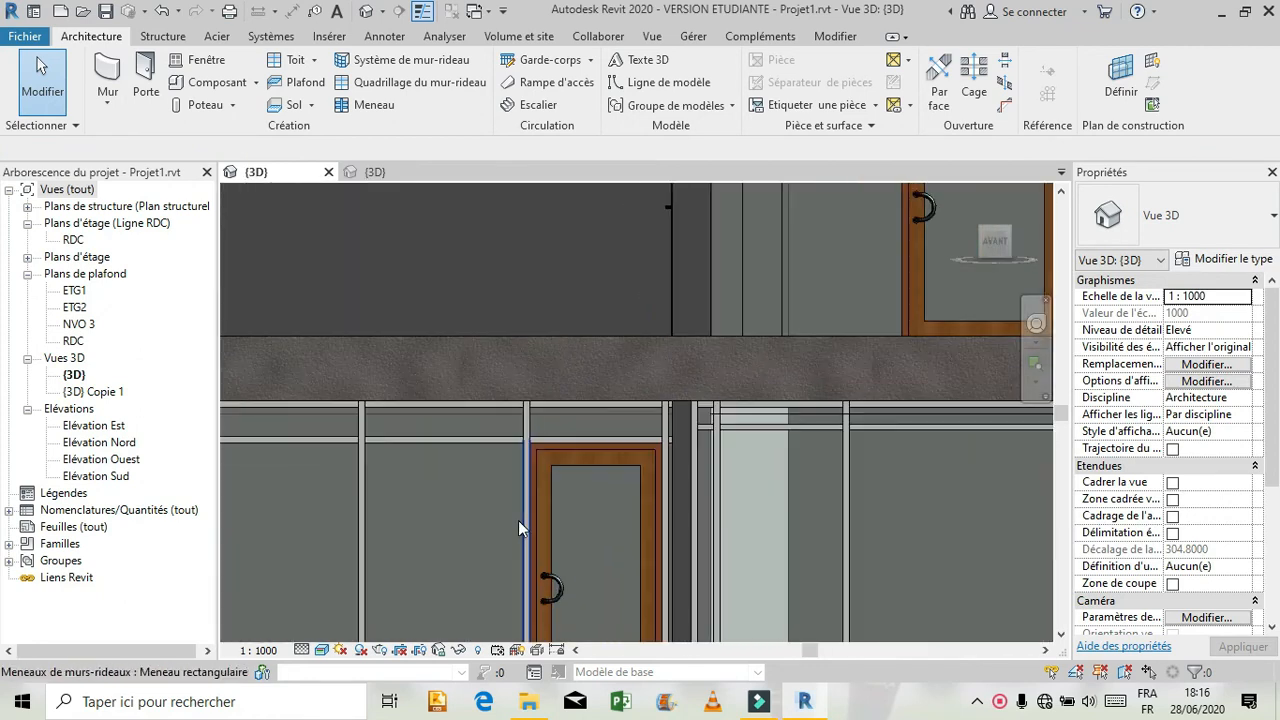
{"action": "left_click", "coordinate": [520, 521]}
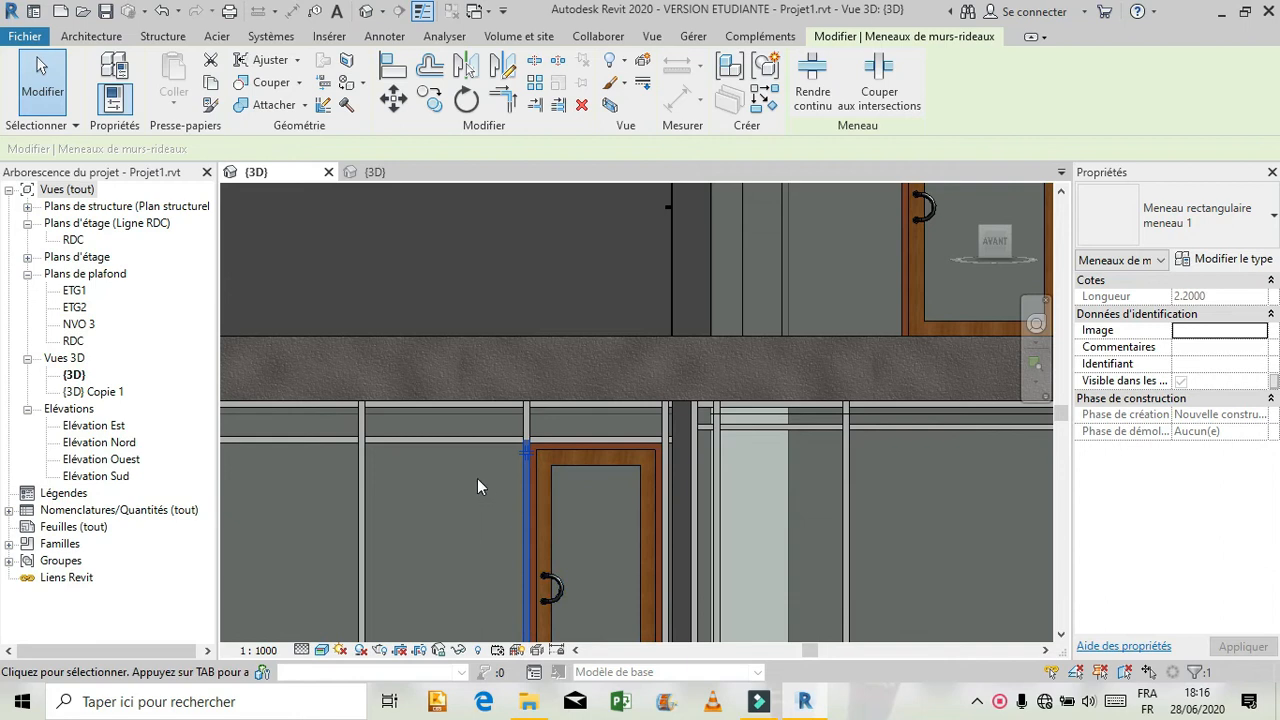
{"action": "key", "text": "Escape"}
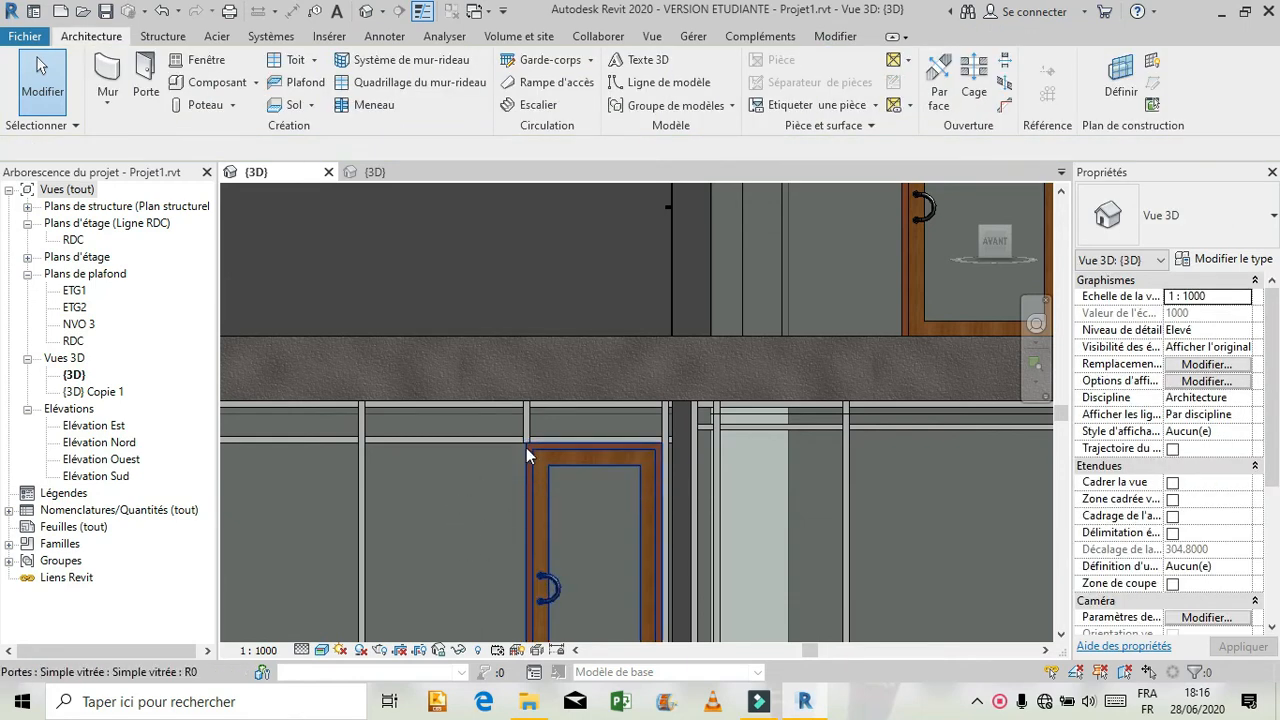
{"action": "left_click", "coordinate": [526, 414]}
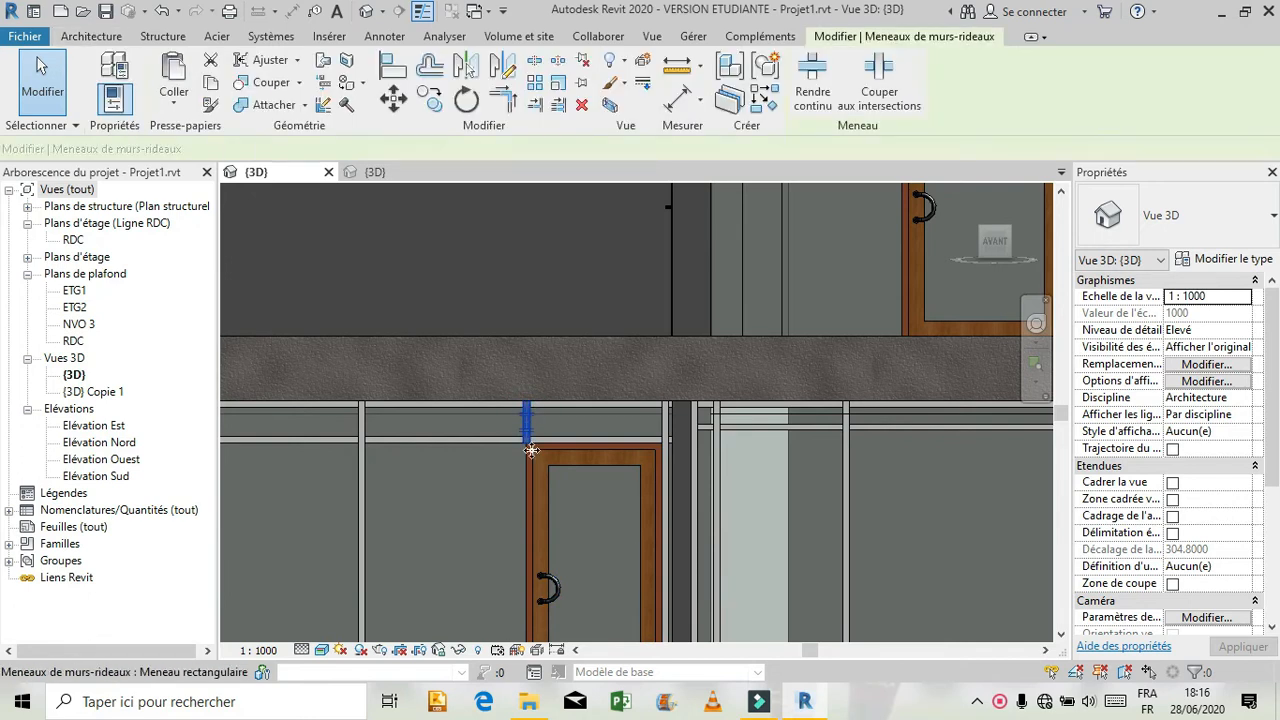
{"action": "key", "text": "Escape"}
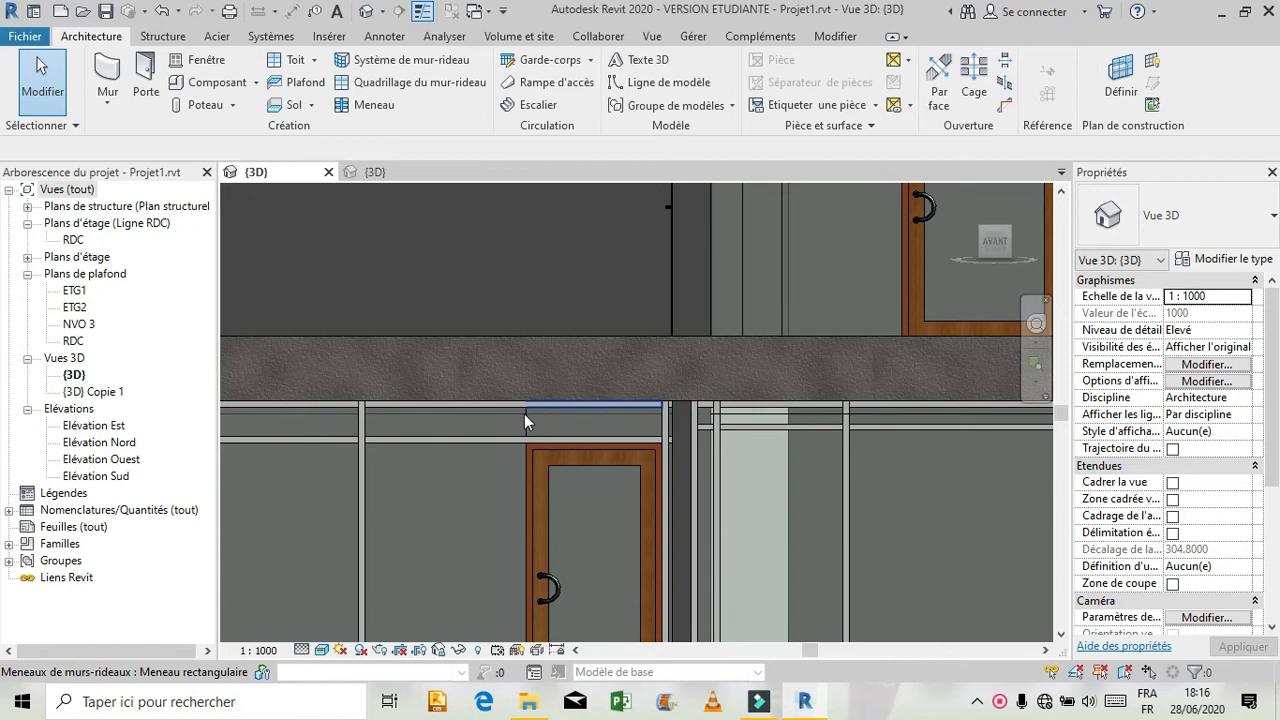
{"action": "left_click", "coordinate": [522, 423]}
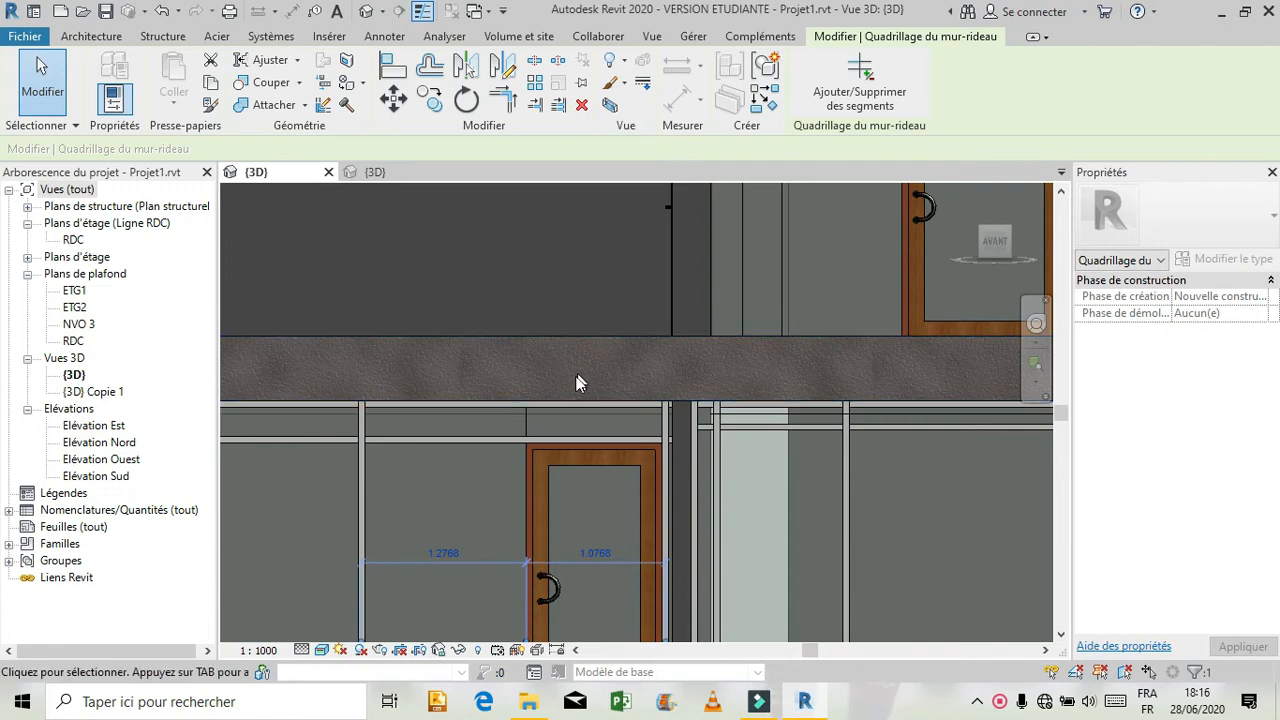
Set the first-floor door bay's width to 1.0768 m by moving its left-hand grid line.
{"action": "scroll", "coordinate": [572, 376], "scroll_direction": "down", "scroll_amount": 2}
{"action": "scroll", "coordinate": [570, 381], "scroll_direction": "down", "scroll_amount": 2}
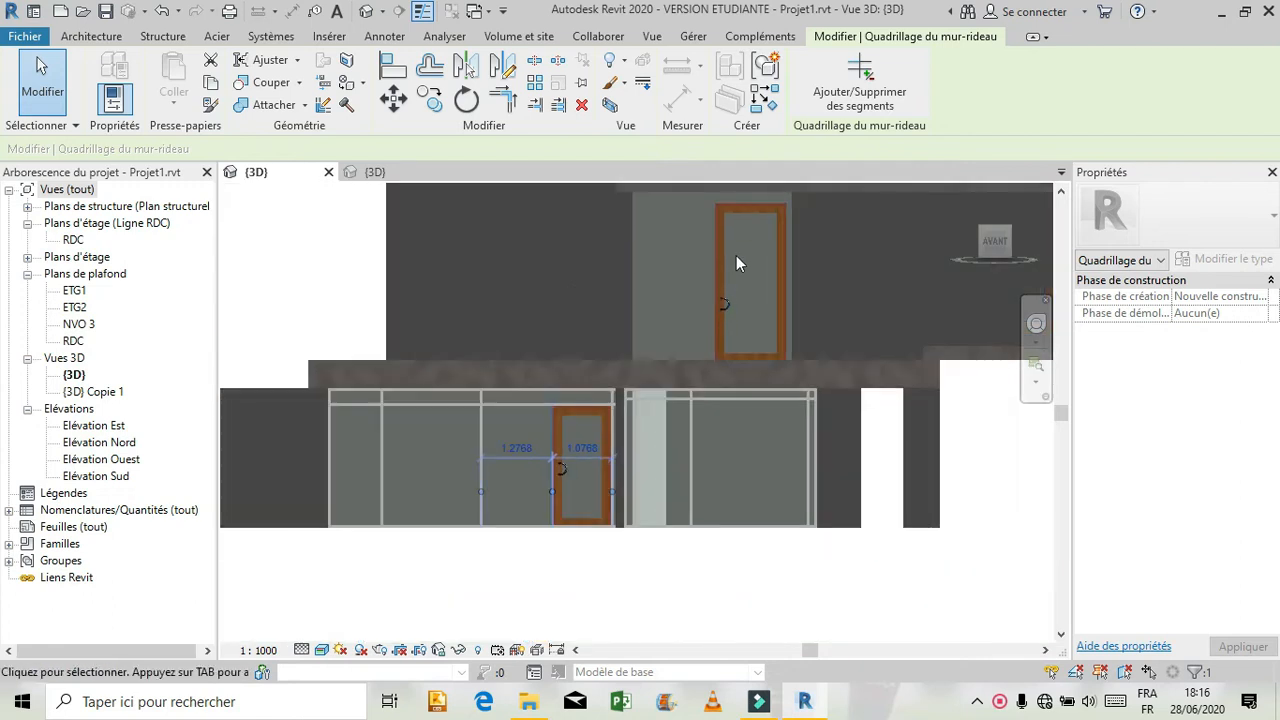
{"action": "scroll", "coordinate": [740, 258], "scroll_direction": "down", "scroll_amount": 2}
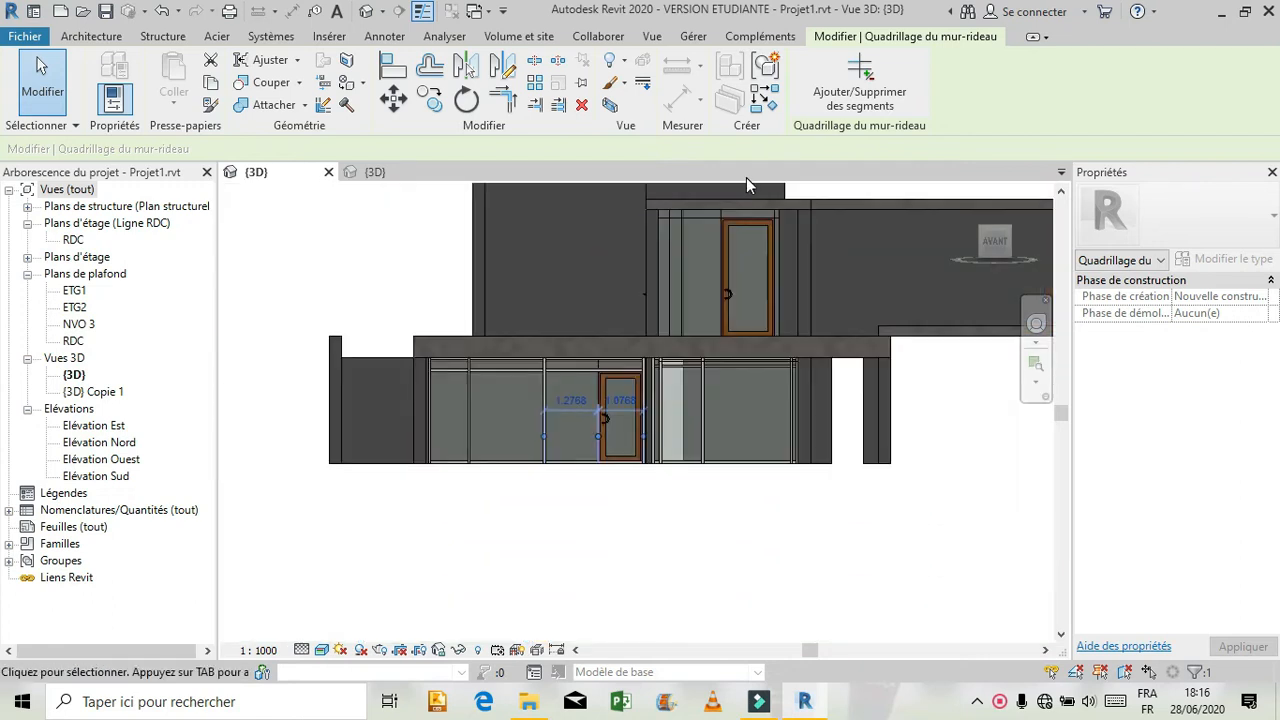
{"action": "scroll", "coordinate": [767, 187], "scroll_direction": "up", "scroll_amount": 4}
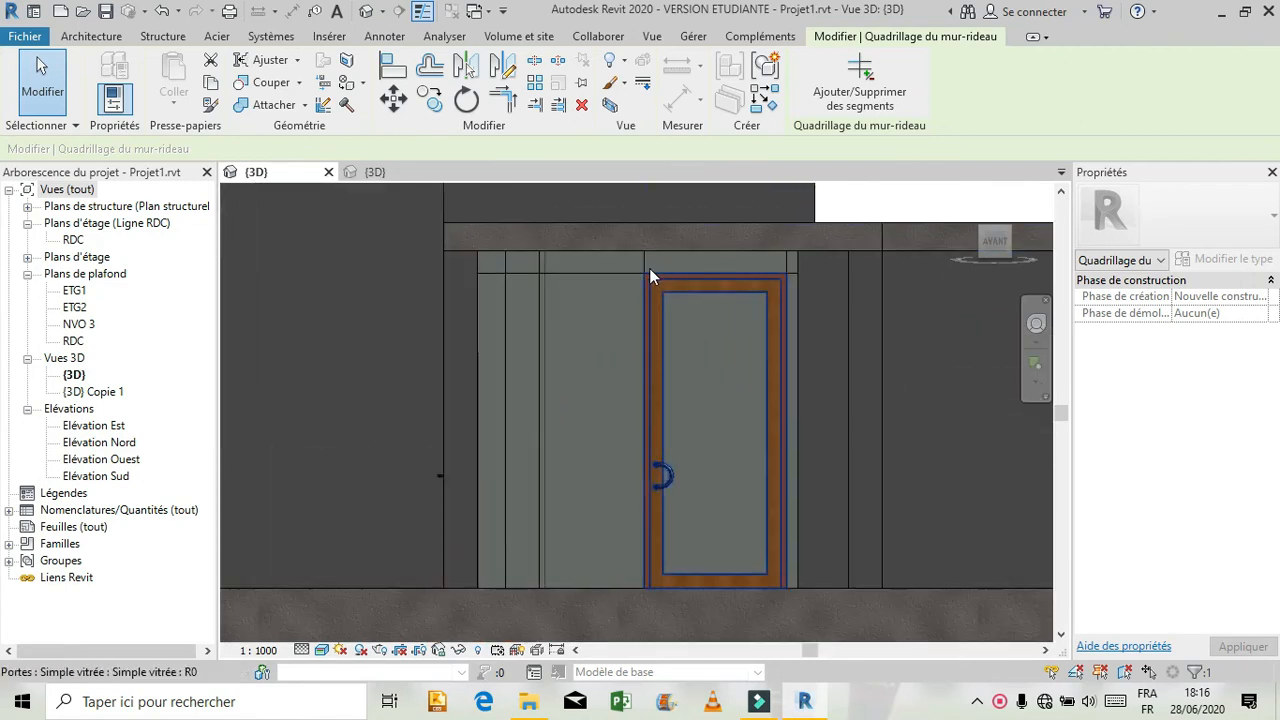
{"action": "left_click", "coordinate": [646, 260]}
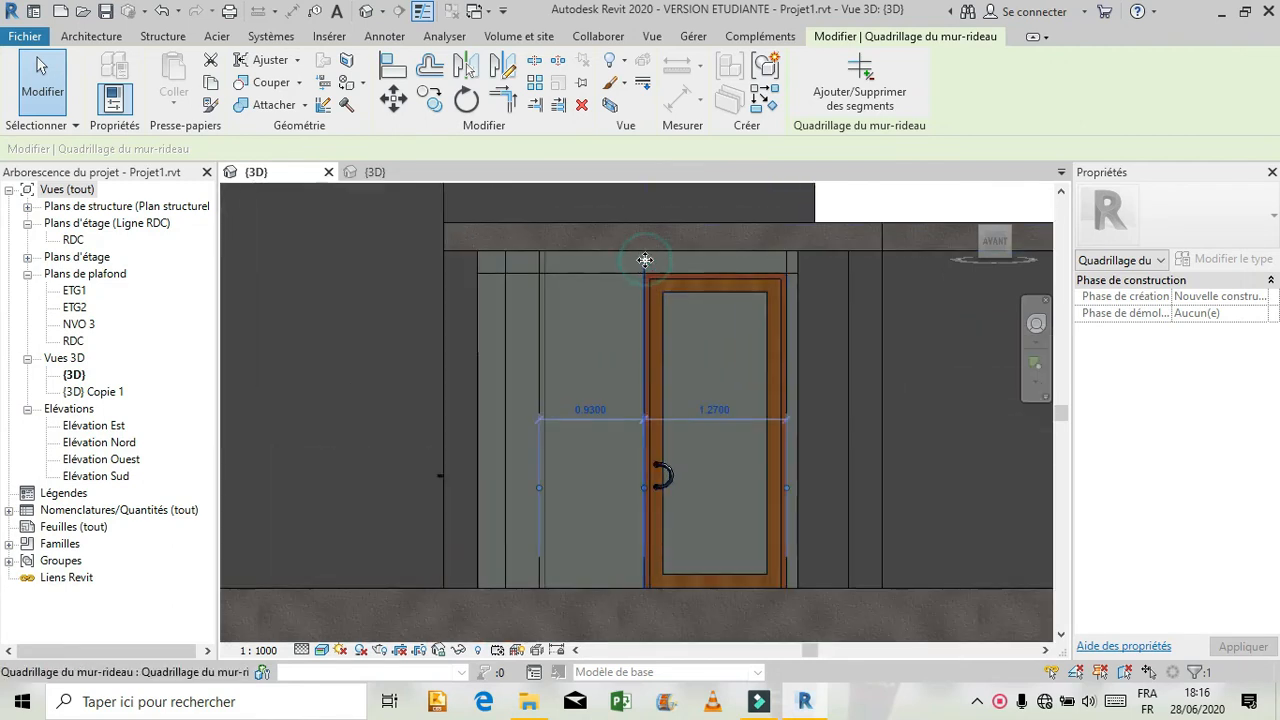
{"action": "left_click", "coordinate": [714, 410]}
{"action": "type", "text": "1.0768"}
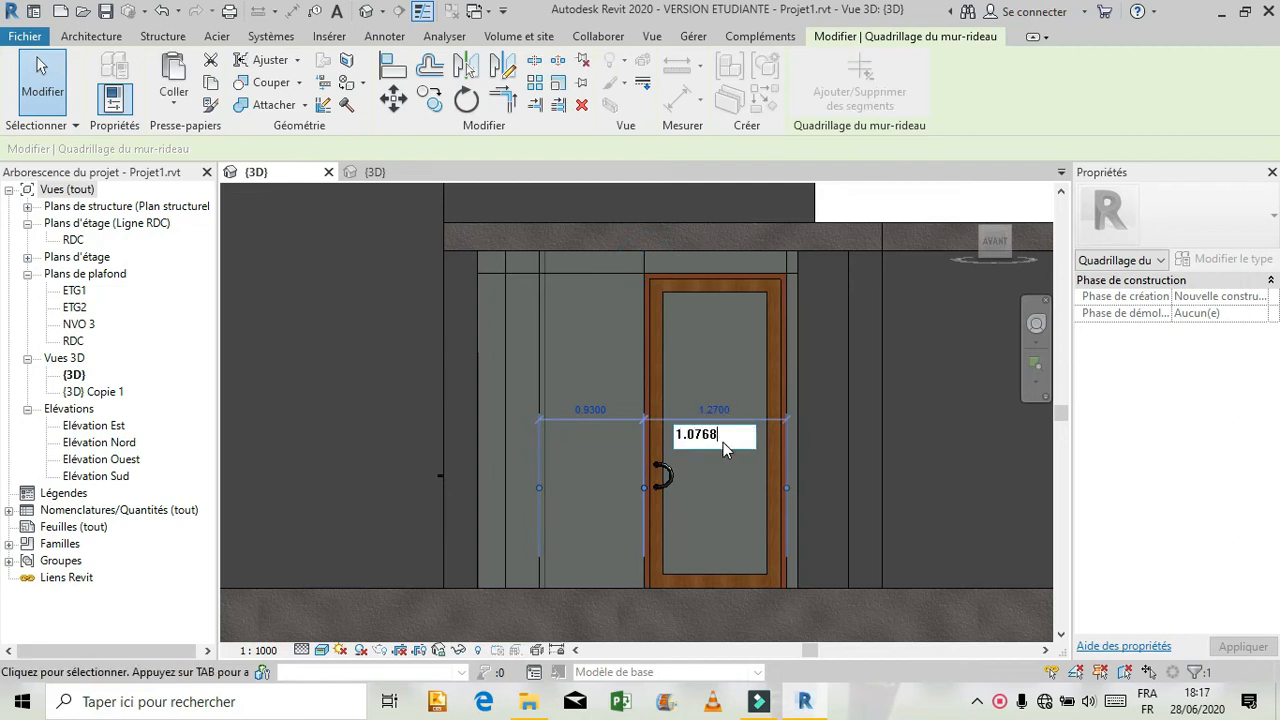
{"action": "key", "text": "Return"}
{"action": "scroll", "coordinate": [716, 471], "scroll_direction": "down", "scroll_amount": 2}
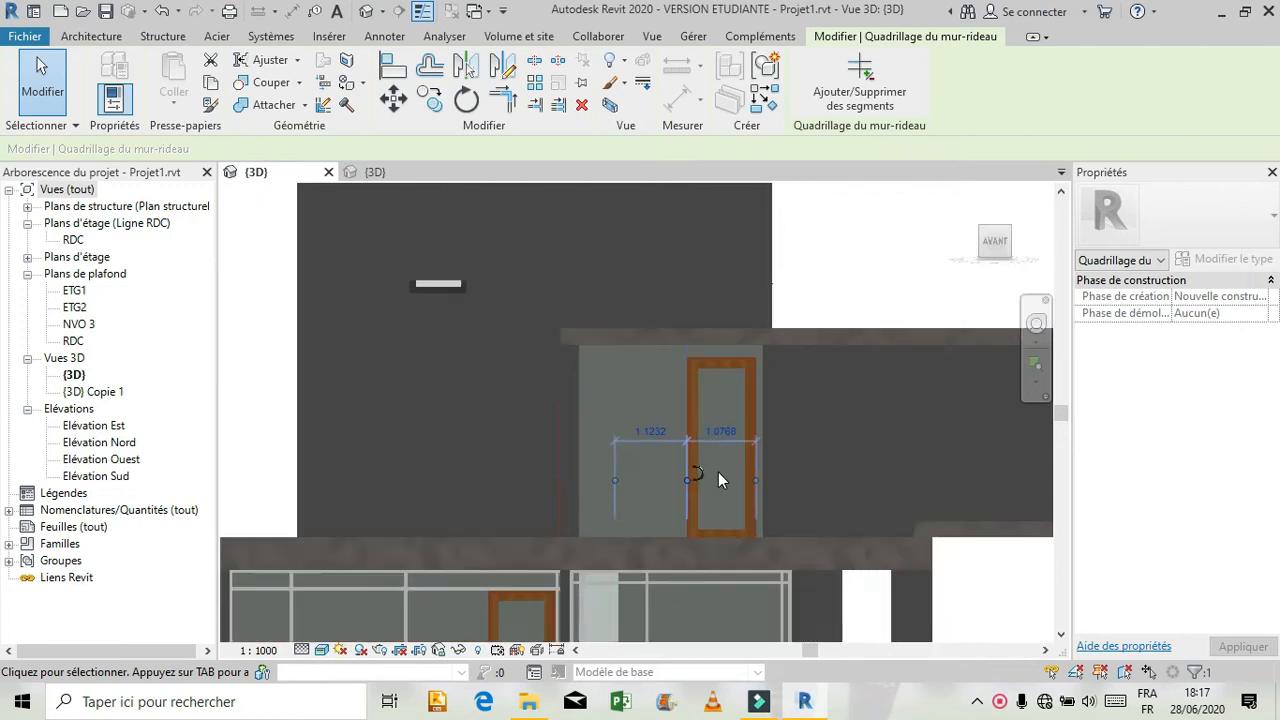
{"action": "left_click", "coordinate": [850, 282]}
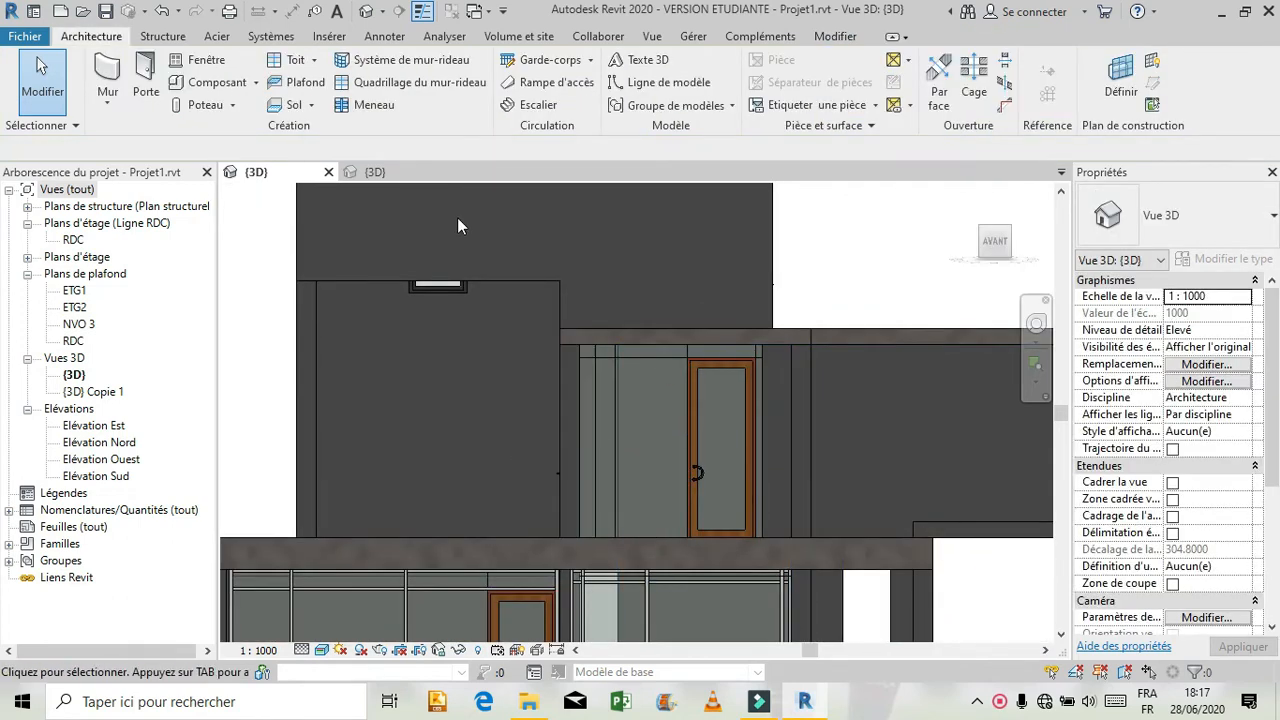
Place rectangular meneau 1 mullions on all grid lines of the first-floor curtain wall and along the bare line beside the ground-floor door.
{"action": "left_click", "coordinate": [372, 105]}
{"action": "left_click", "coordinate": [1030, 75]}
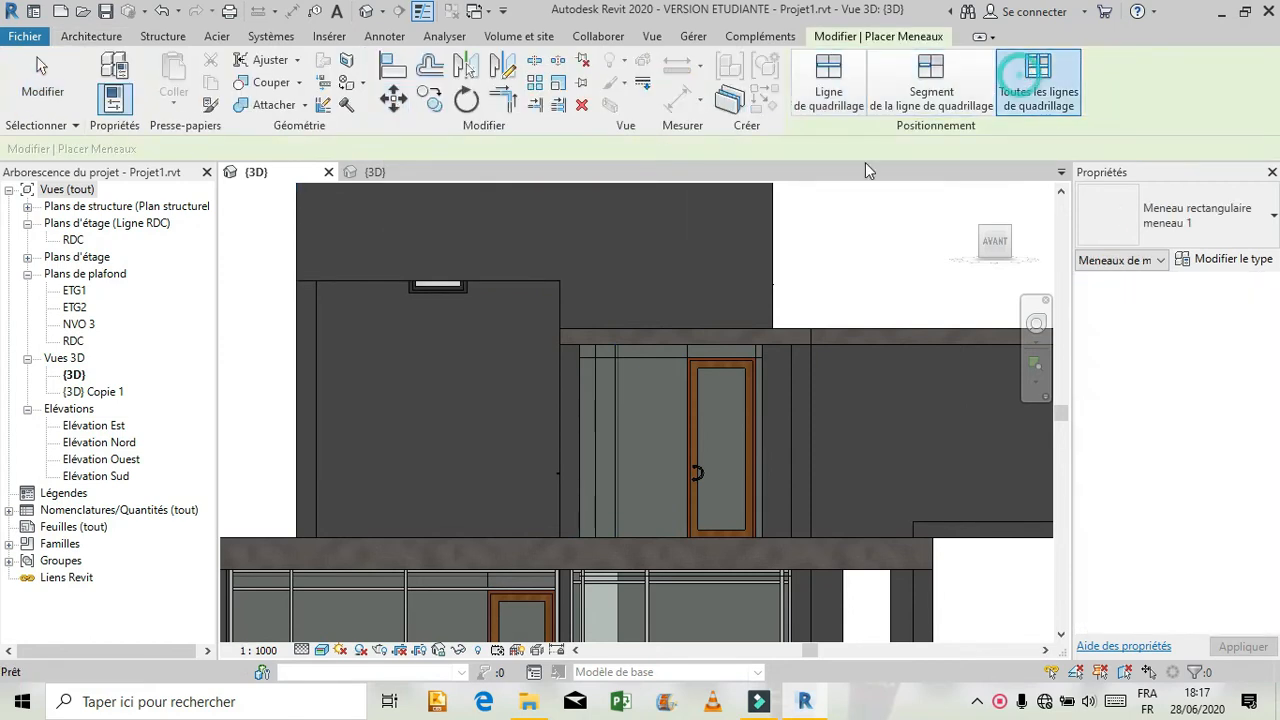
{"action": "left_click", "coordinate": [617, 369]}
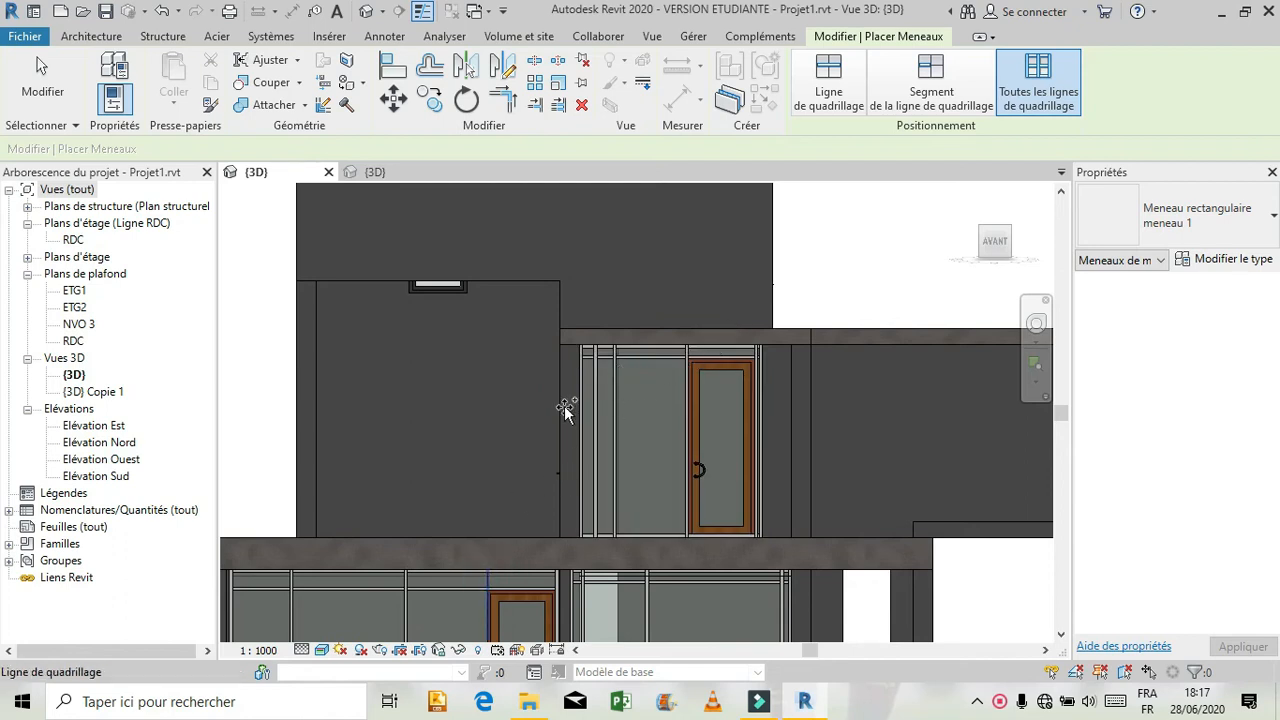
{"action": "scroll", "coordinate": [537, 303], "scroll_direction": "down", "scroll_amount": 1}
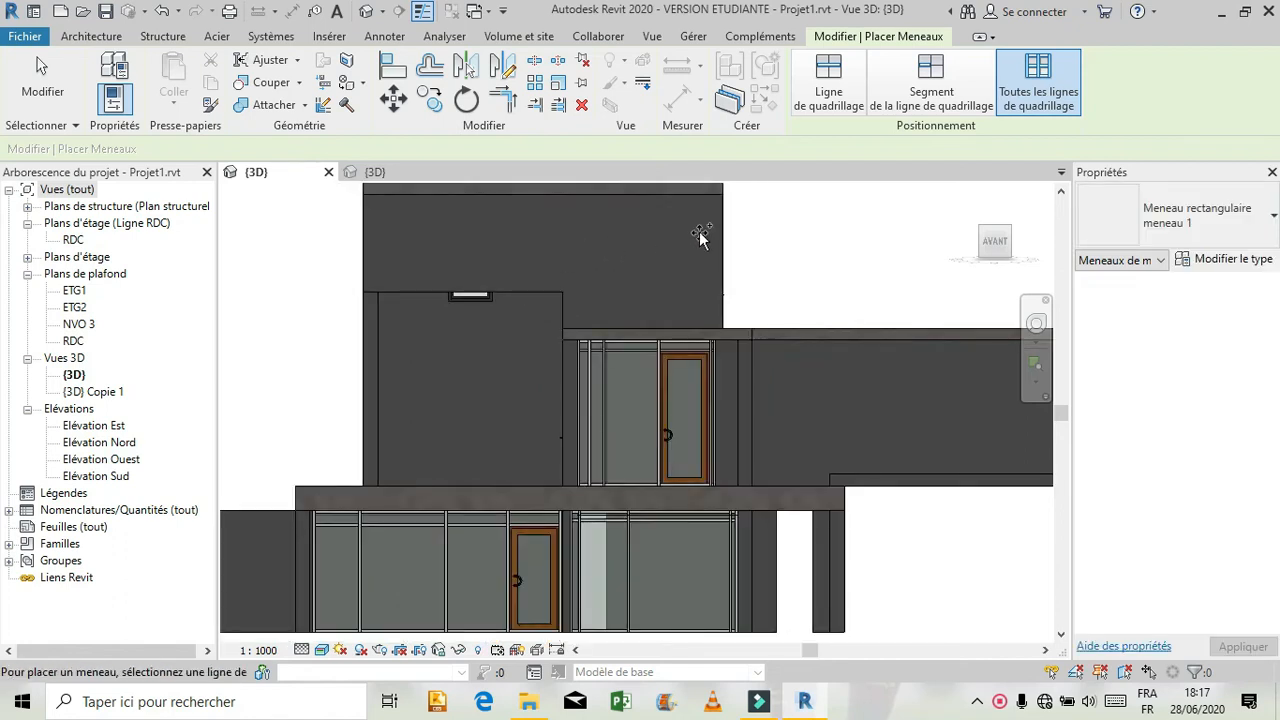
{"action": "key", "text": "Escape"}
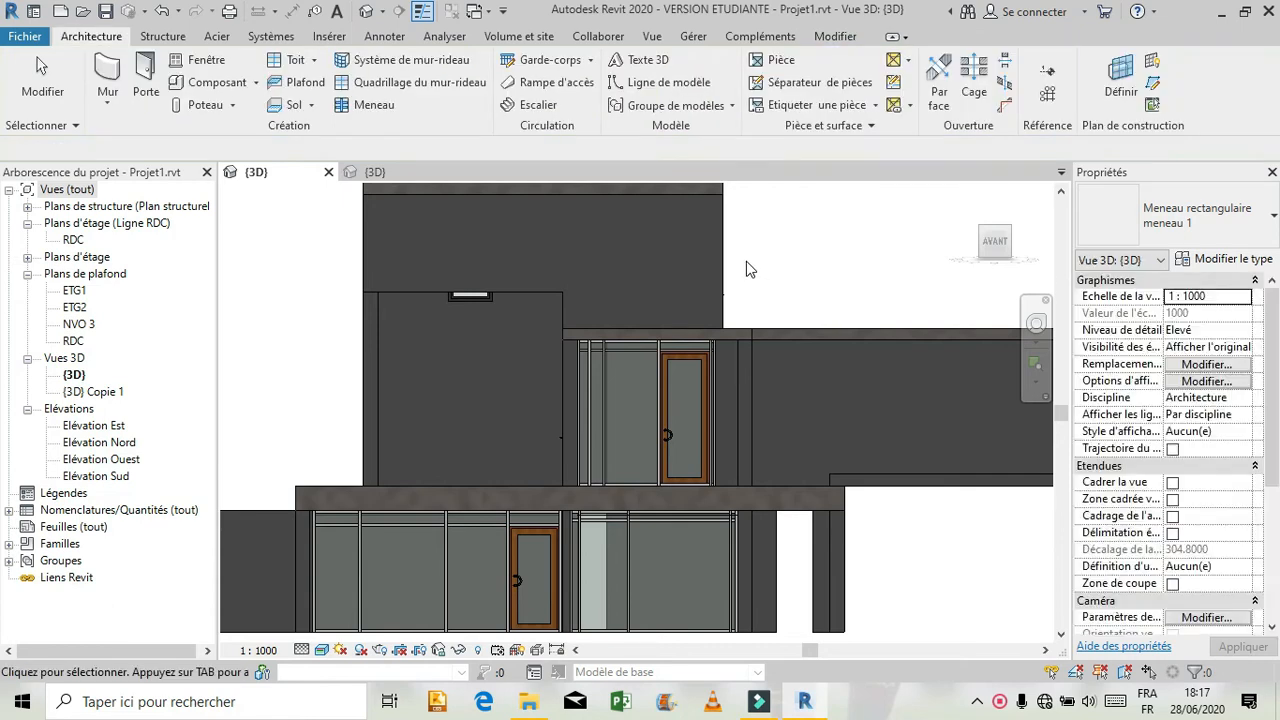
Inspect the right-hand side of the current project, and compare it with the first-floor window on the reference model's right facade.
{"action": "left_click", "coordinate": [1028, 328]}
{"action": "mouse_move", "coordinate": [849, 359]}
{"action": "left_mouse_down"}
{"action": "mouse_move", "coordinate": [769, 381]}
{"action": "mouse_move", "coordinate": [764, 362]}
{"action": "mouse_move", "coordinate": [747, 404]}
{"action": "mouse_move", "coordinate": [719, 393]}
{"action": "mouse_move", "coordinate": [773, 409]}
{"action": "mouse_move", "coordinate": [850, 378]}
{"action": "mouse_move", "coordinate": [858, 416]}
{"action": "mouse_move", "coordinate": [695, 430]}
{"action": "mouse_move", "coordinate": [687, 392]}
{"action": "mouse_move", "coordinate": [699, 391]}
{"action": "mouse_move", "coordinate": [696, 416]}
{"action": "left_mouse_up"}
{"action": "left_click", "coordinate": [784, 335]}
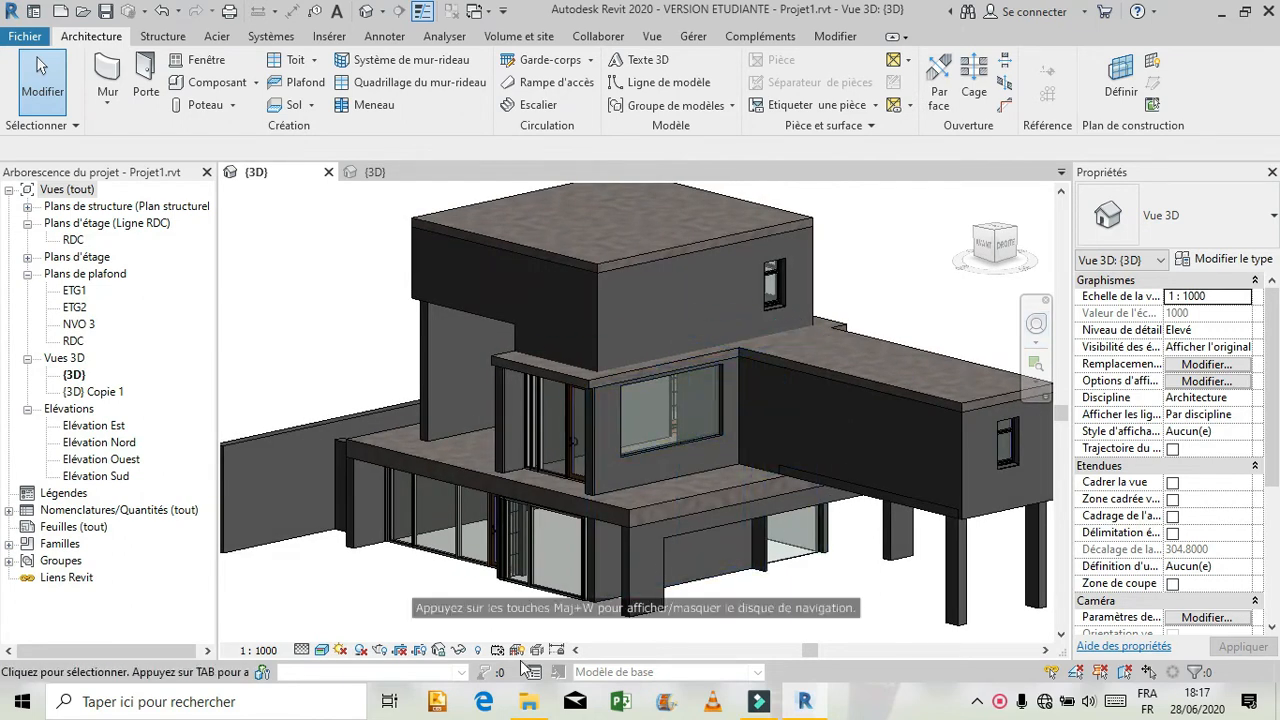
{"action": "left_click", "coordinate": [390, 172]}
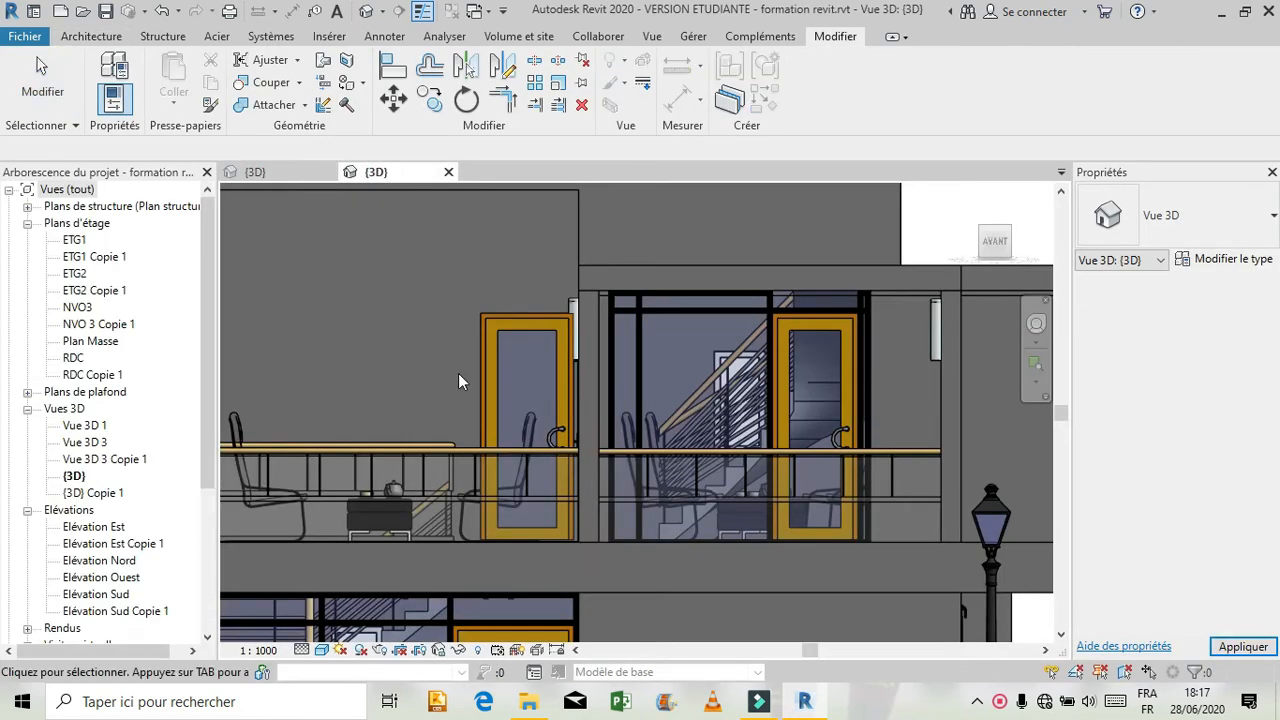
{"action": "left_click", "coordinate": [1033, 326]}
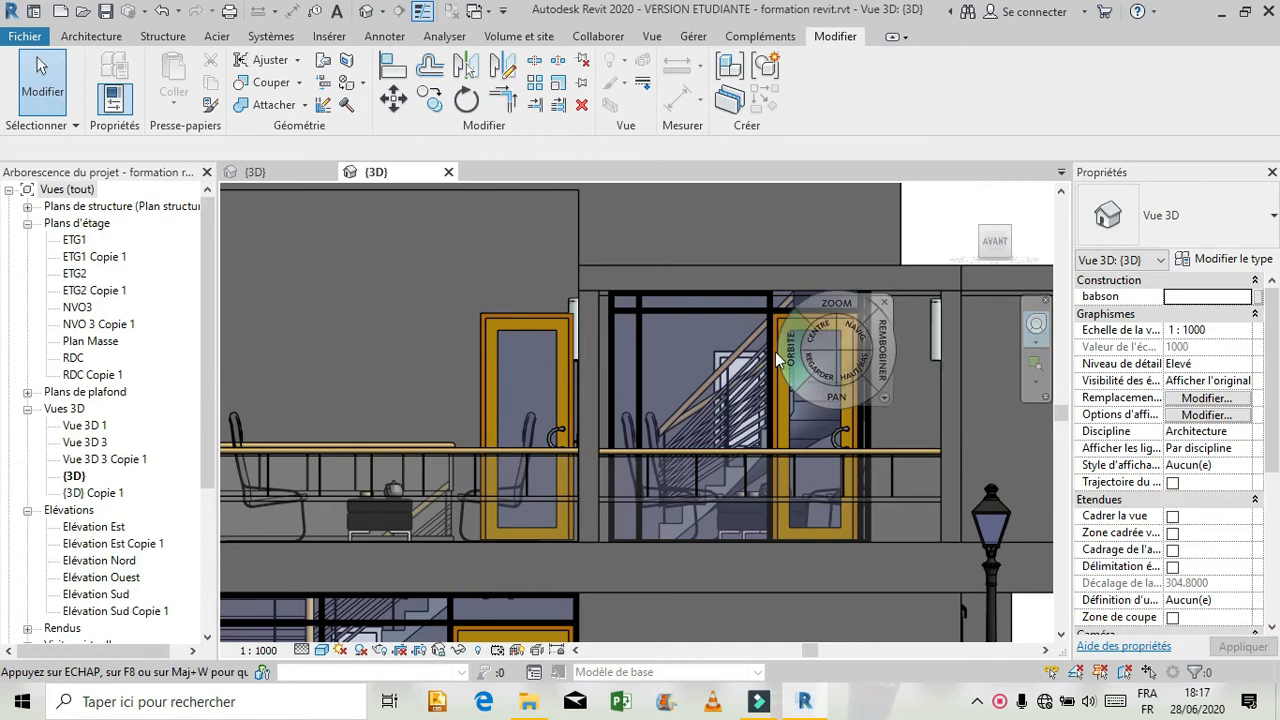
{"action": "left_click_drag", "start_coordinate": [808, 313], "coordinate": [811, 382]}
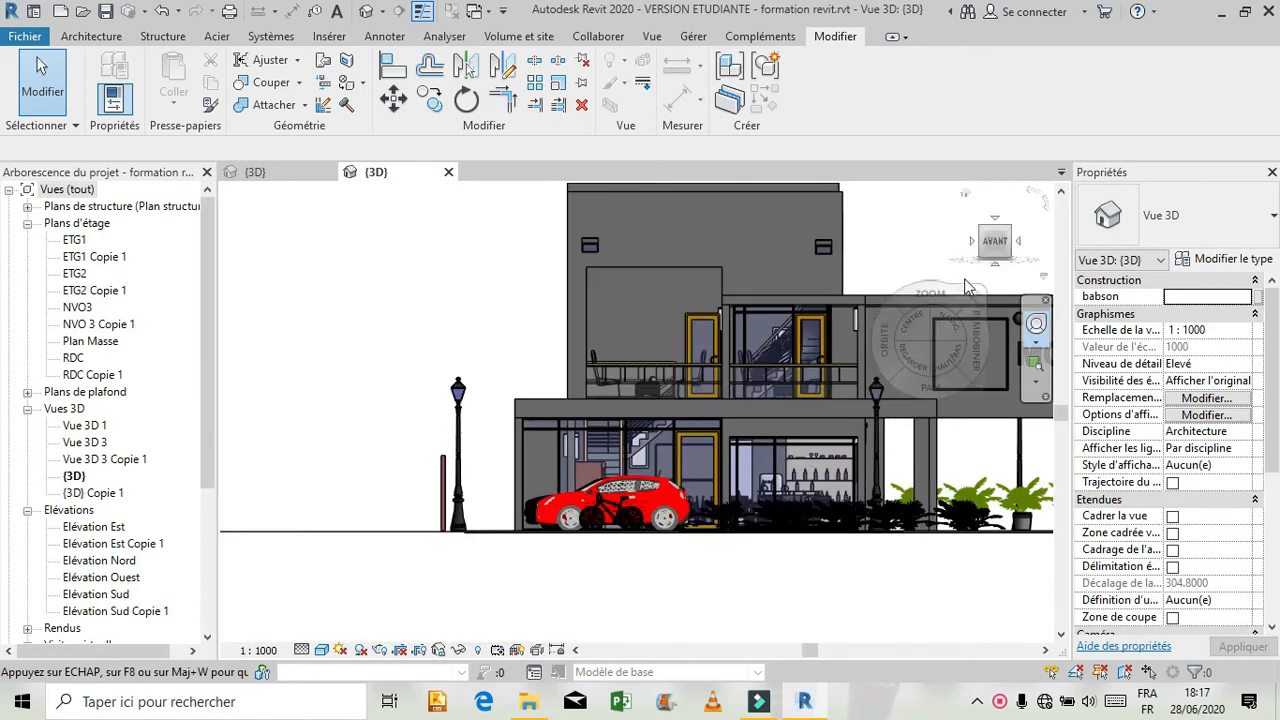
{"action": "left_click_drag", "start_coordinate": [876, 350], "coordinate": [739, 364]}
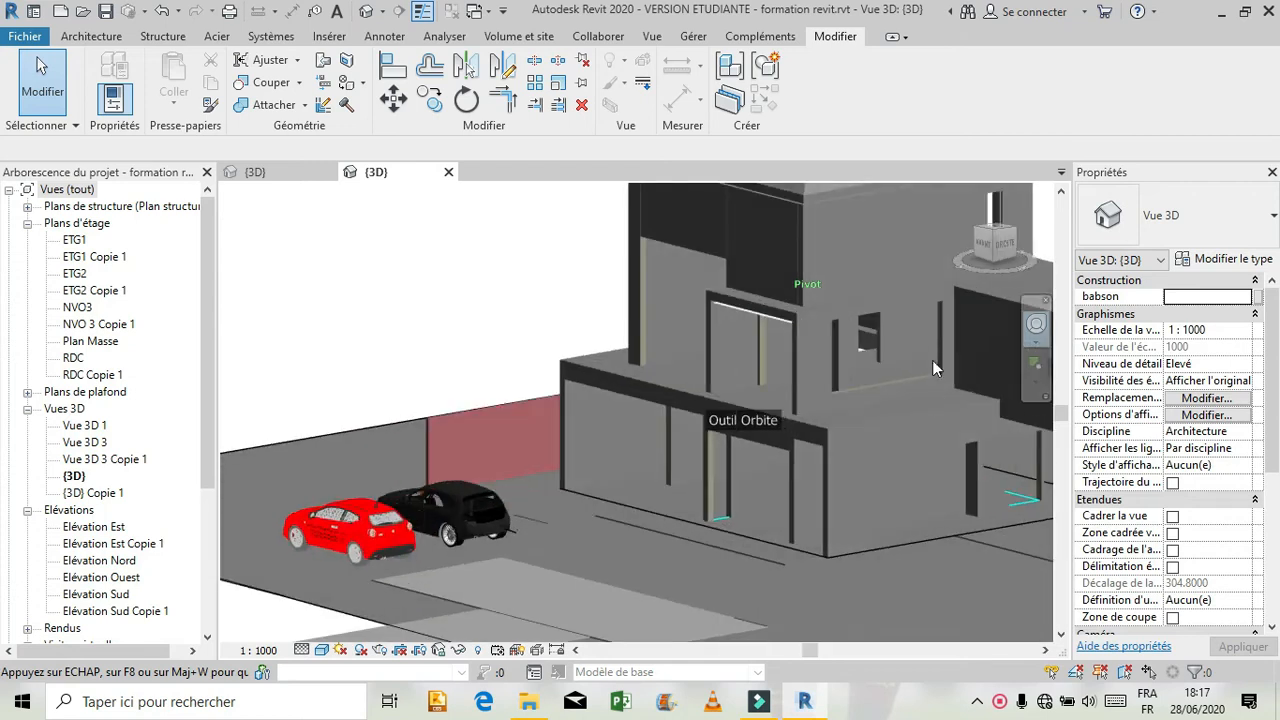
{"action": "mouse_move", "coordinate": [928, 327]}
{"action": "left_mouse_down"}
{"action": "mouse_move", "coordinate": [928, 272]}
{"action": "mouse_move", "coordinate": [893, 390]}
{"action": "left_mouse_up"}
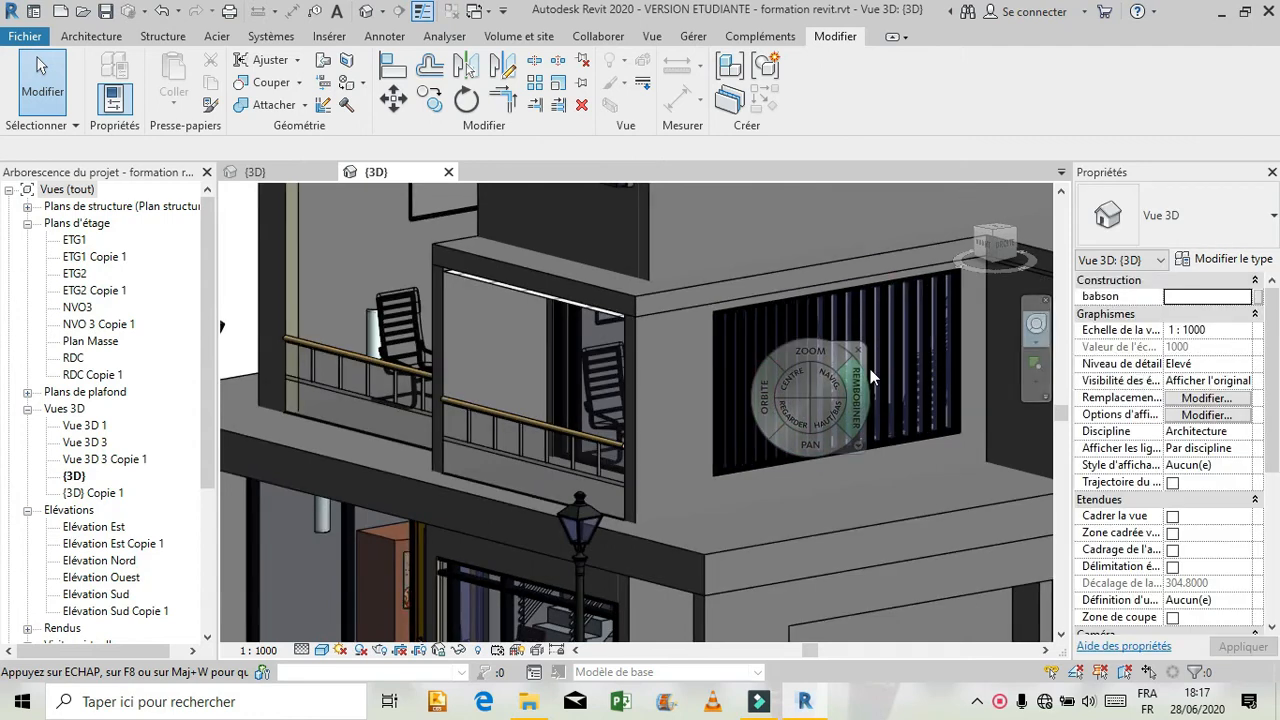
{"action": "key", "text": "Escape"}
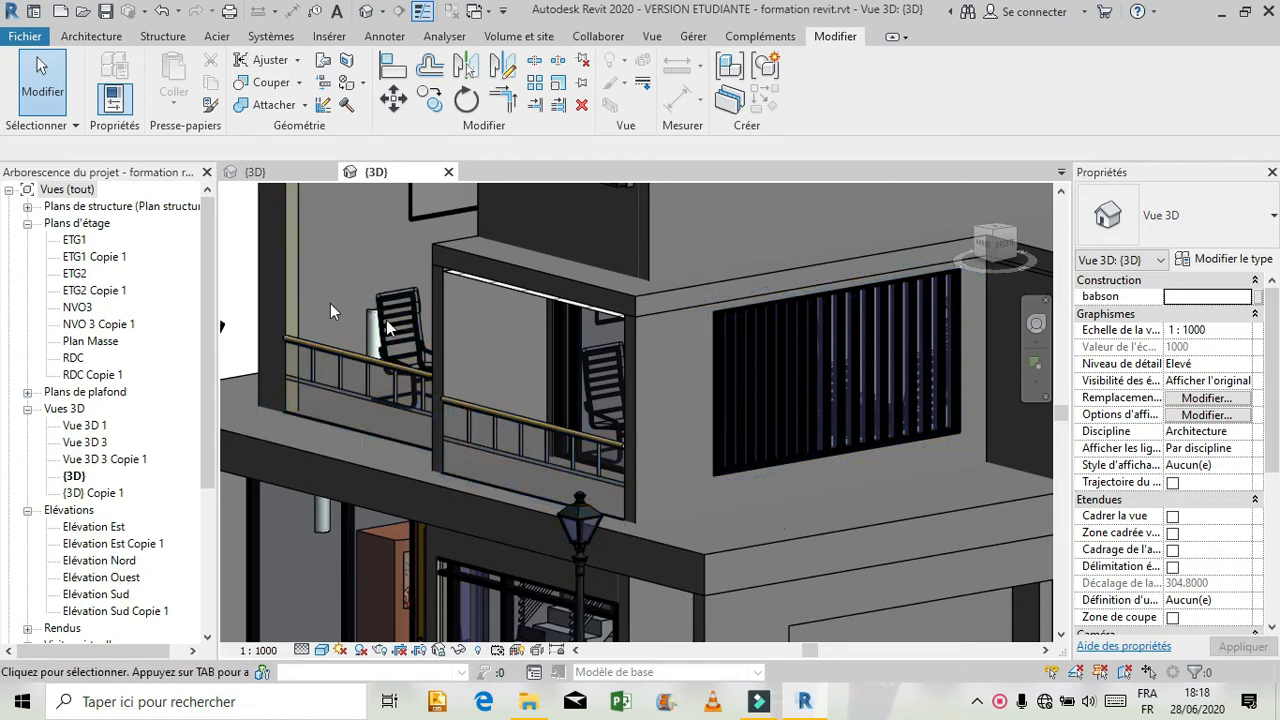
Examine the reference model's first-floor balconies, their glazed doors and the adjoining side wall from the front and left.
{"action": "left_click", "coordinate": [1031, 326]}
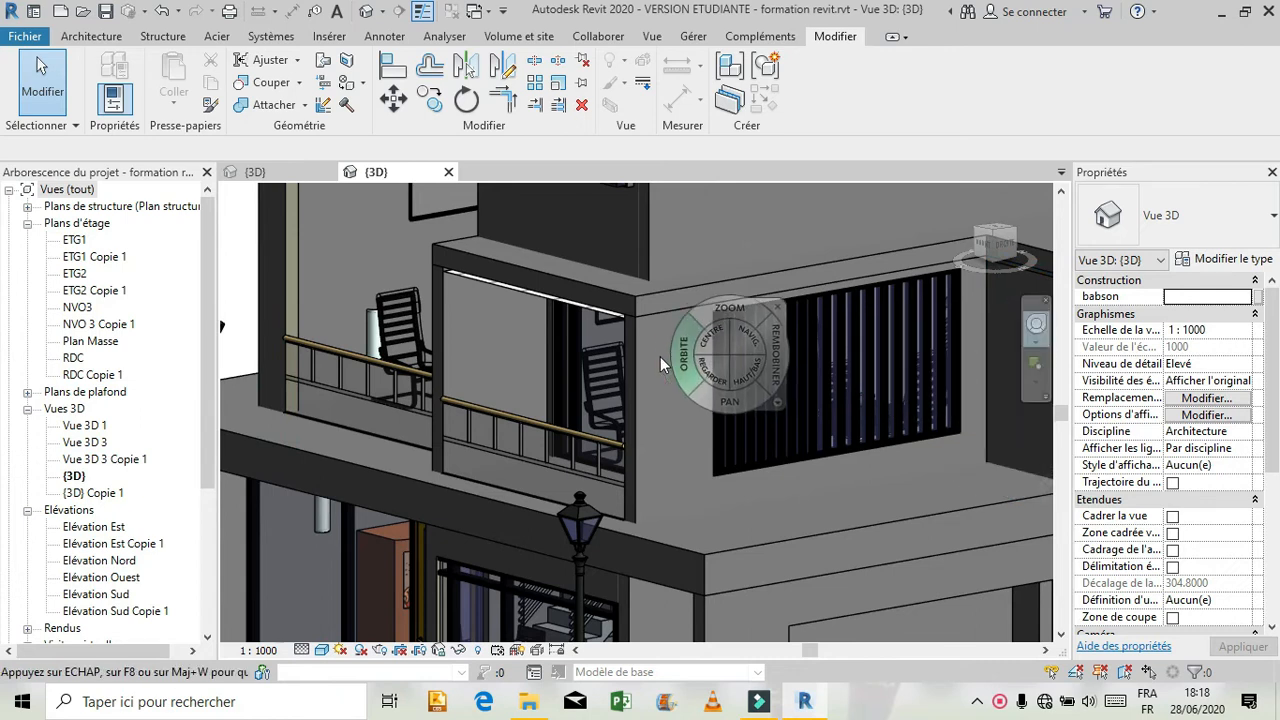
{"action": "left_click_drag", "start_coordinate": [665, 368], "coordinate": [818, 364]}
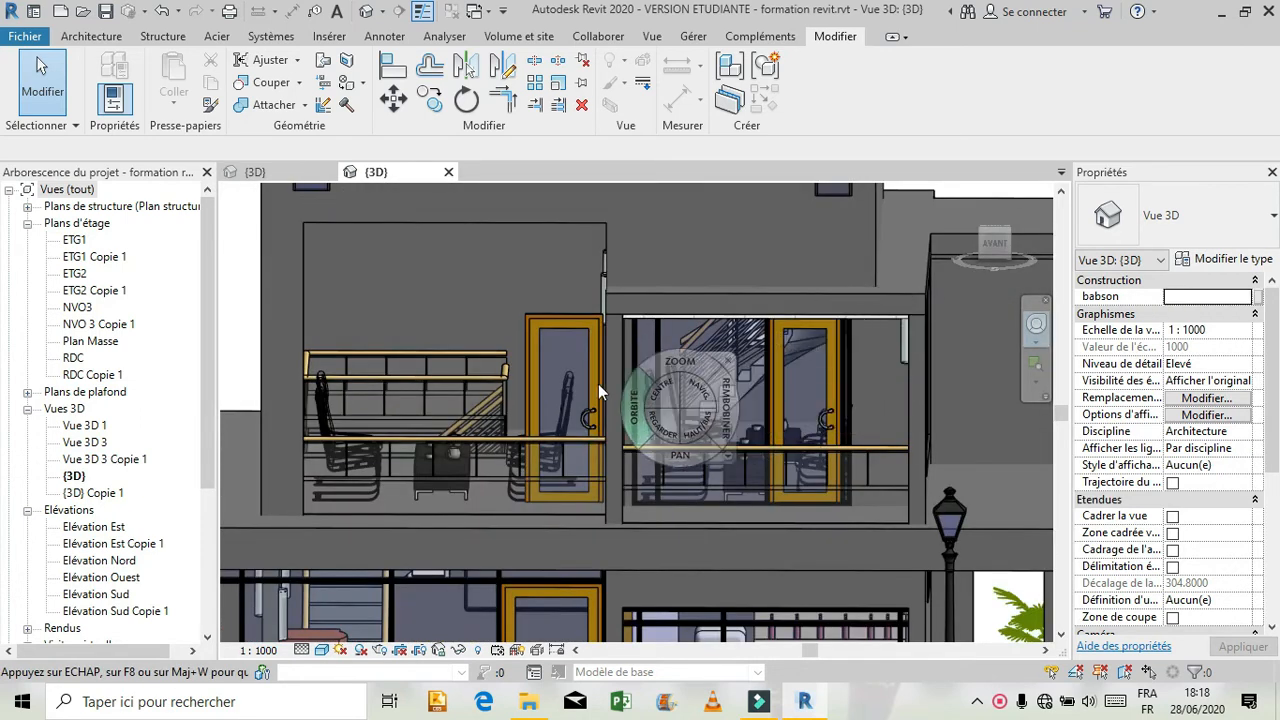
{"action": "left_click_drag", "start_coordinate": [573, 400], "coordinate": [675, 404]}
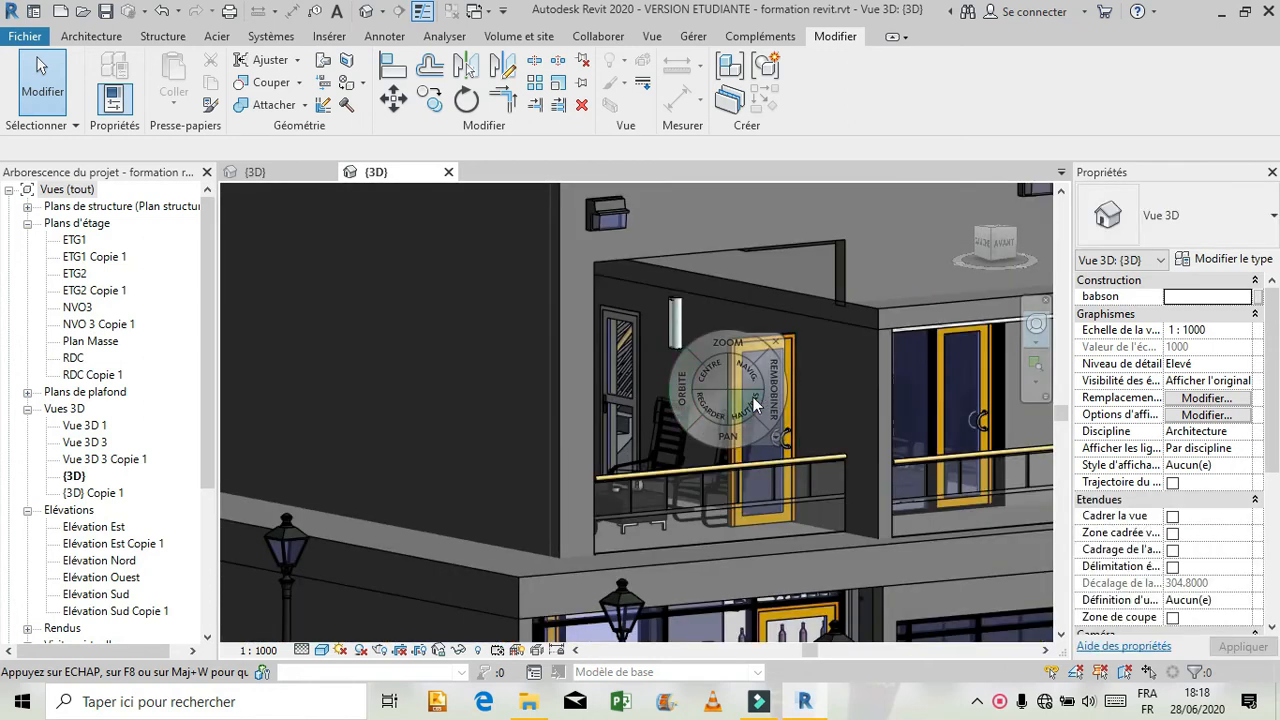
{"action": "left_click", "coordinate": [775, 344]}
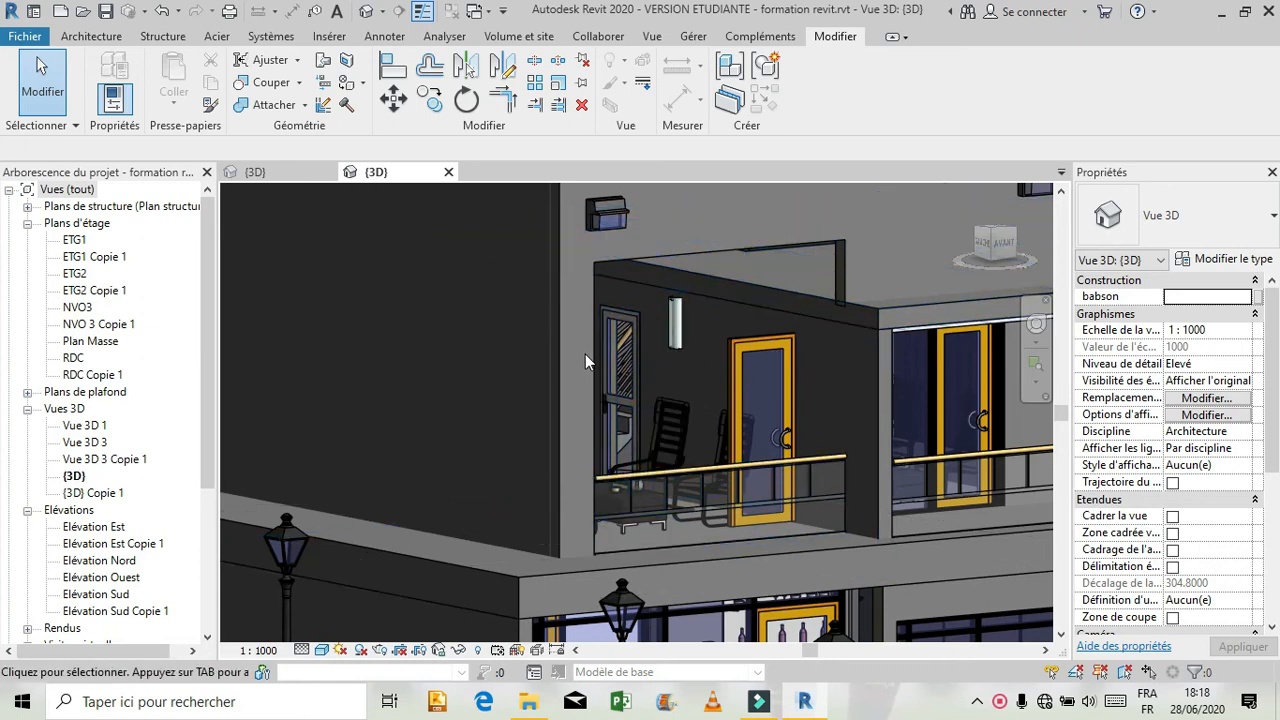
{"action": "scroll", "coordinate": [602, 550], "scroll_direction": "up", "scroll_amount": 3}
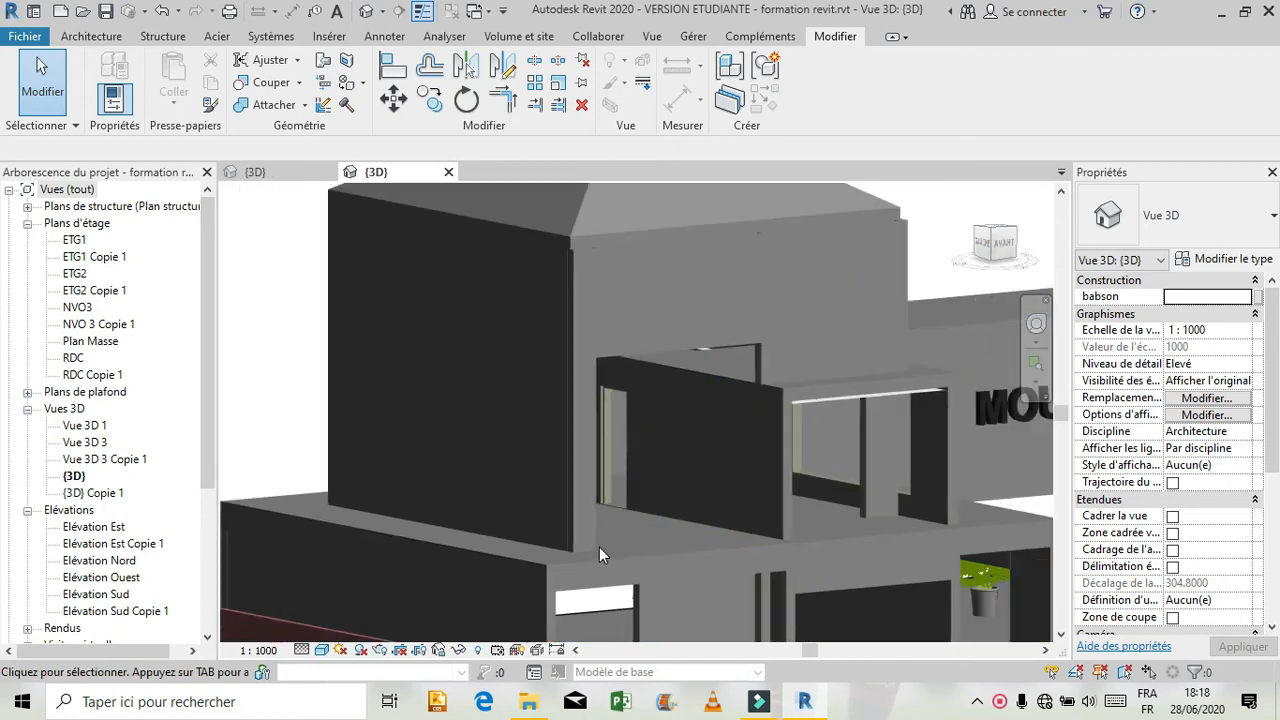
{"action": "scroll", "coordinate": [599, 547], "scroll_direction": "down", "scroll_amount": 3}
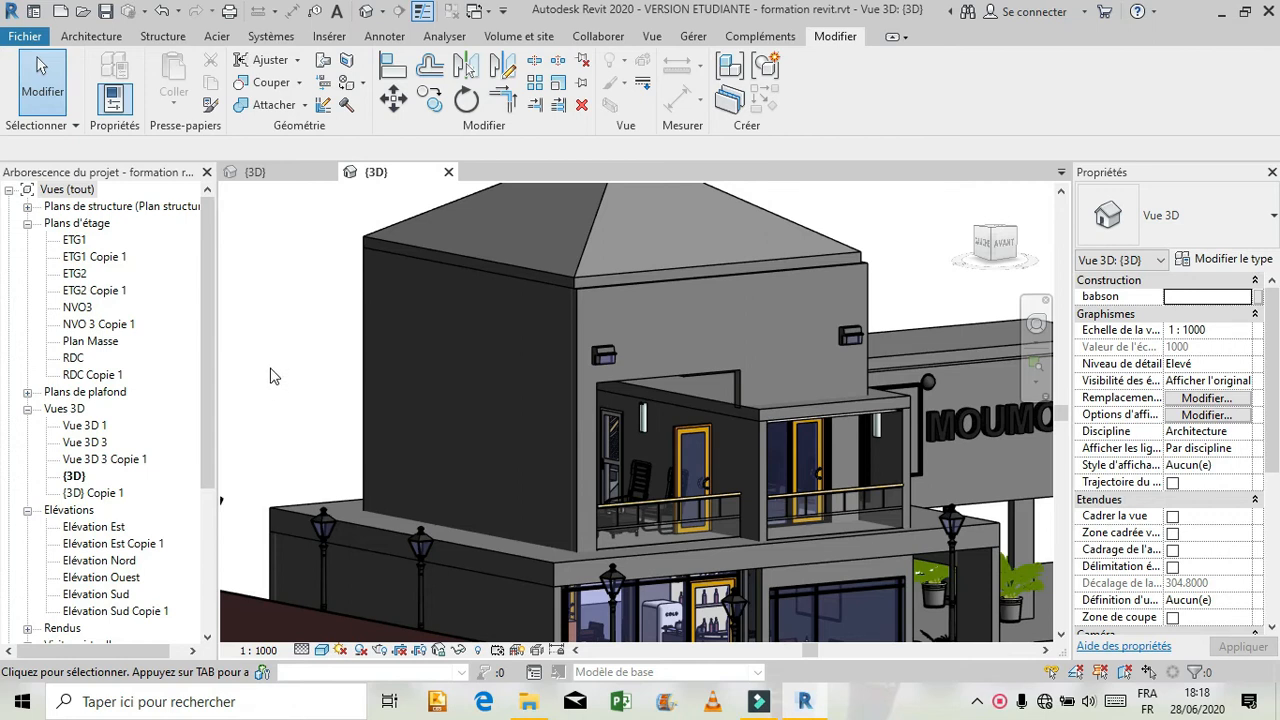
In Projet1, divide the right facade's first-floor curtain wall across its full width with vertical grid lines about 0.10 m apart.
{"action": "left_click", "coordinate": [267, 172]}
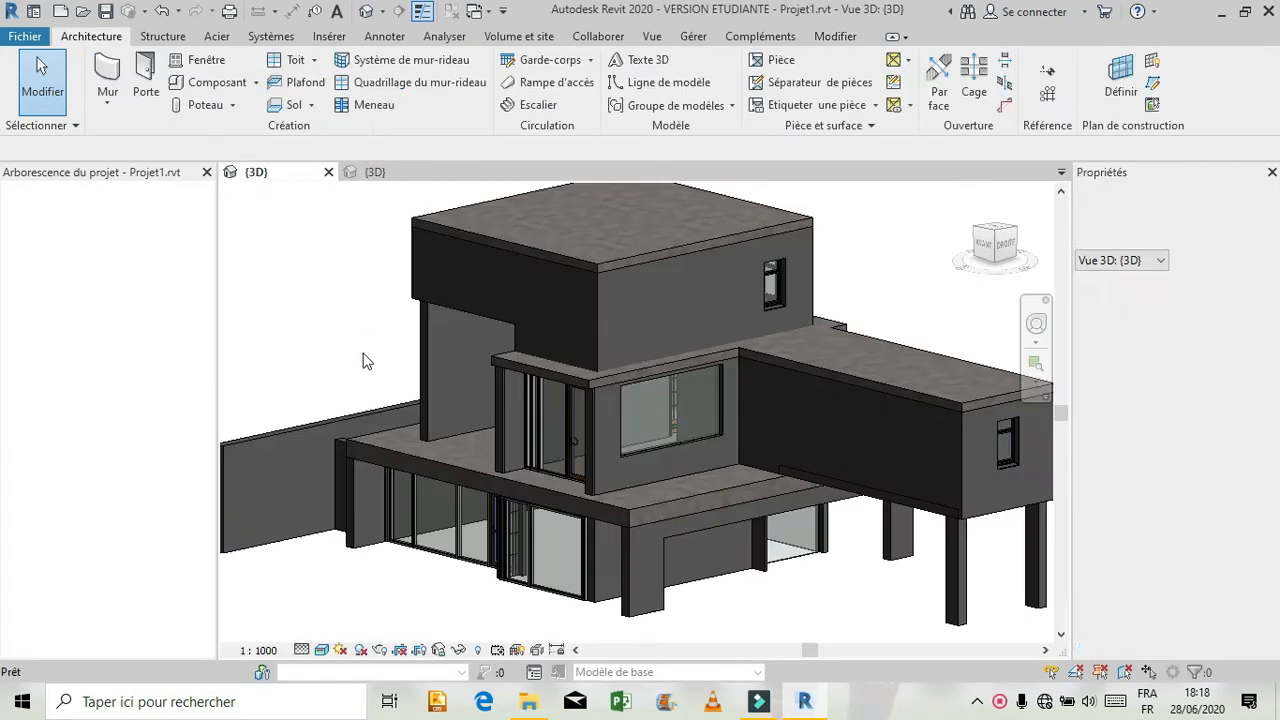
{"action": "left_click", "coordinate": [1008, 243]}
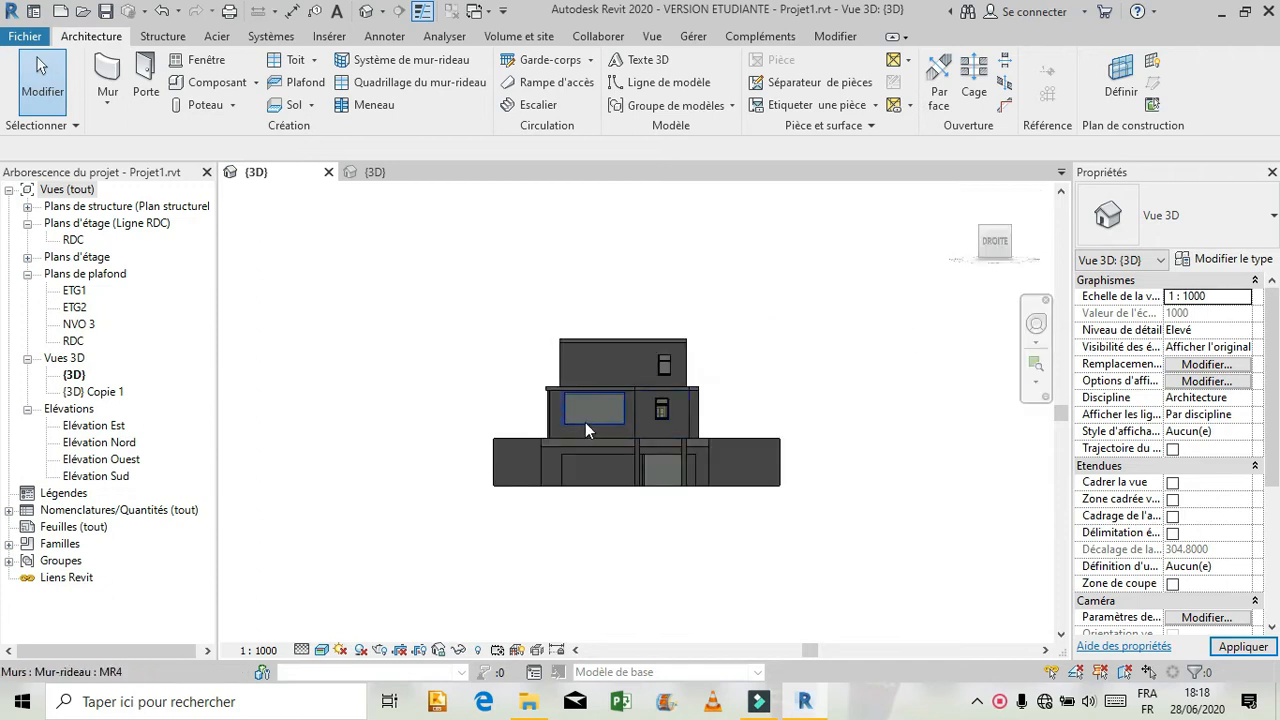
{"action": "scroll", "coordinate": [587, 428], "scroll_direction": "up", "scroll_amount": 6}
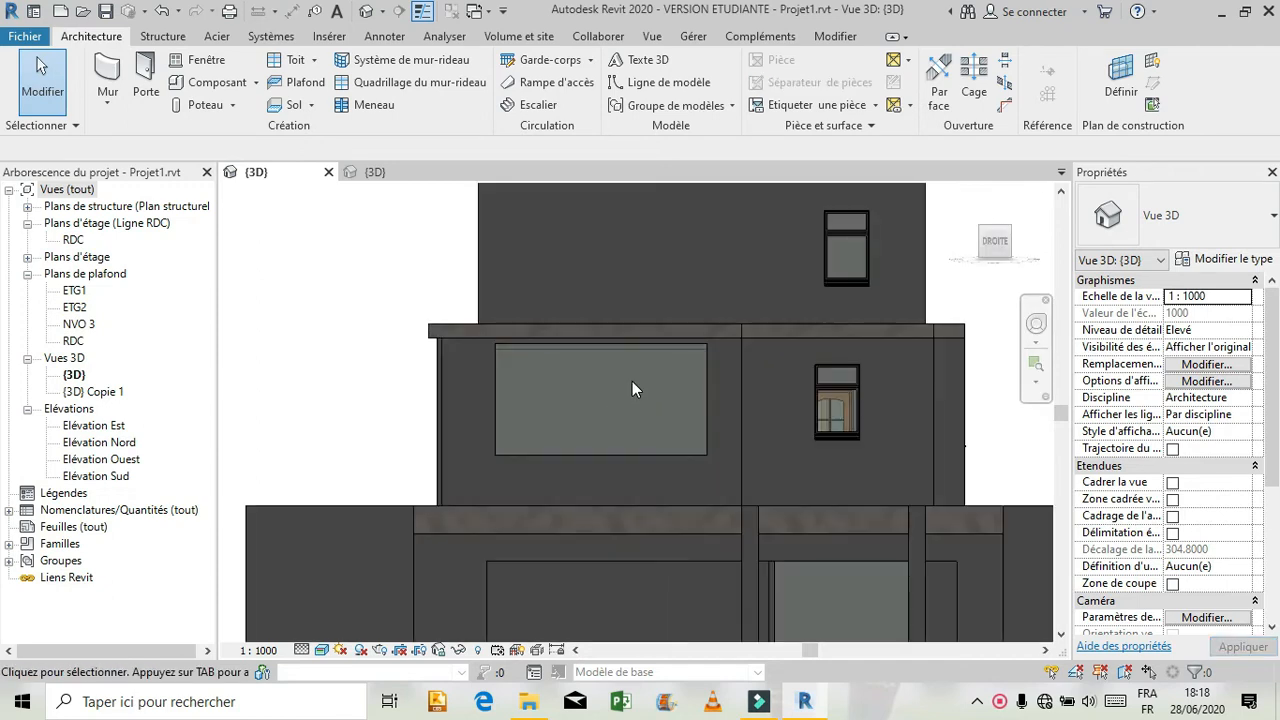
{"action": "scroll", "coordinate": [639, 370], "scroll_direction": "up", "scroll_amount": 5}
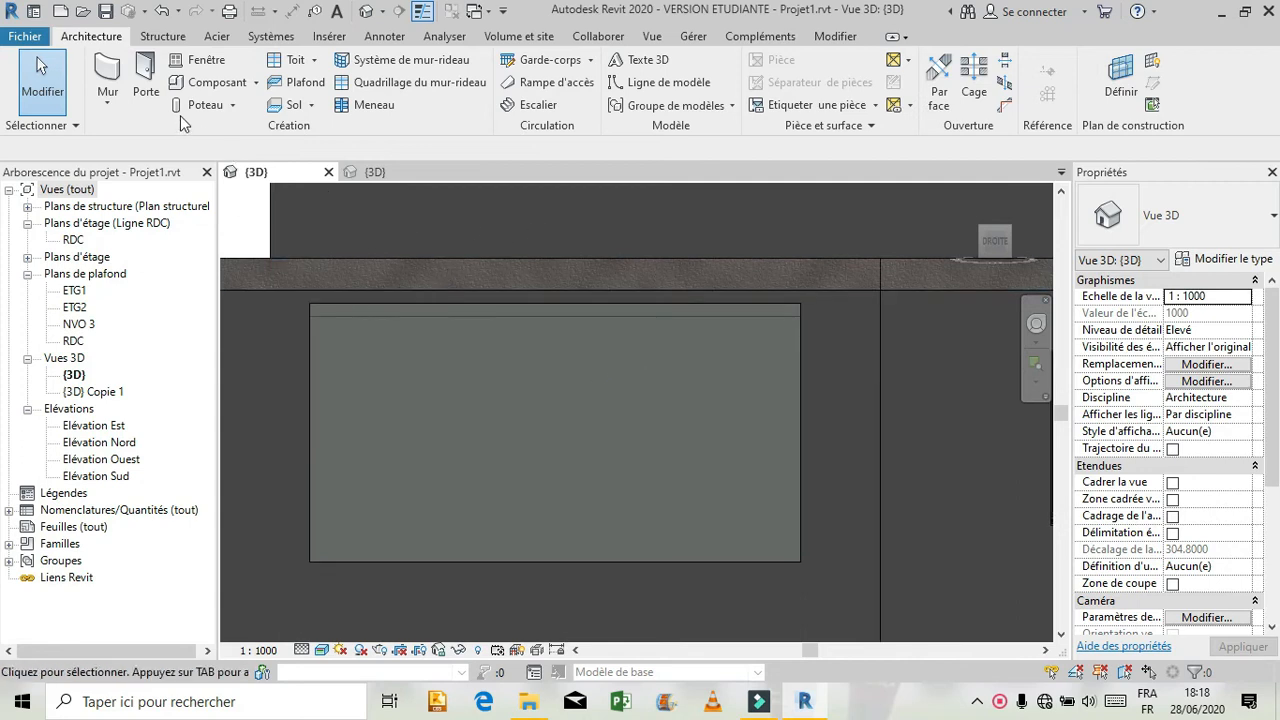
{"action": "left_click", "coordinate": [400, 82]}
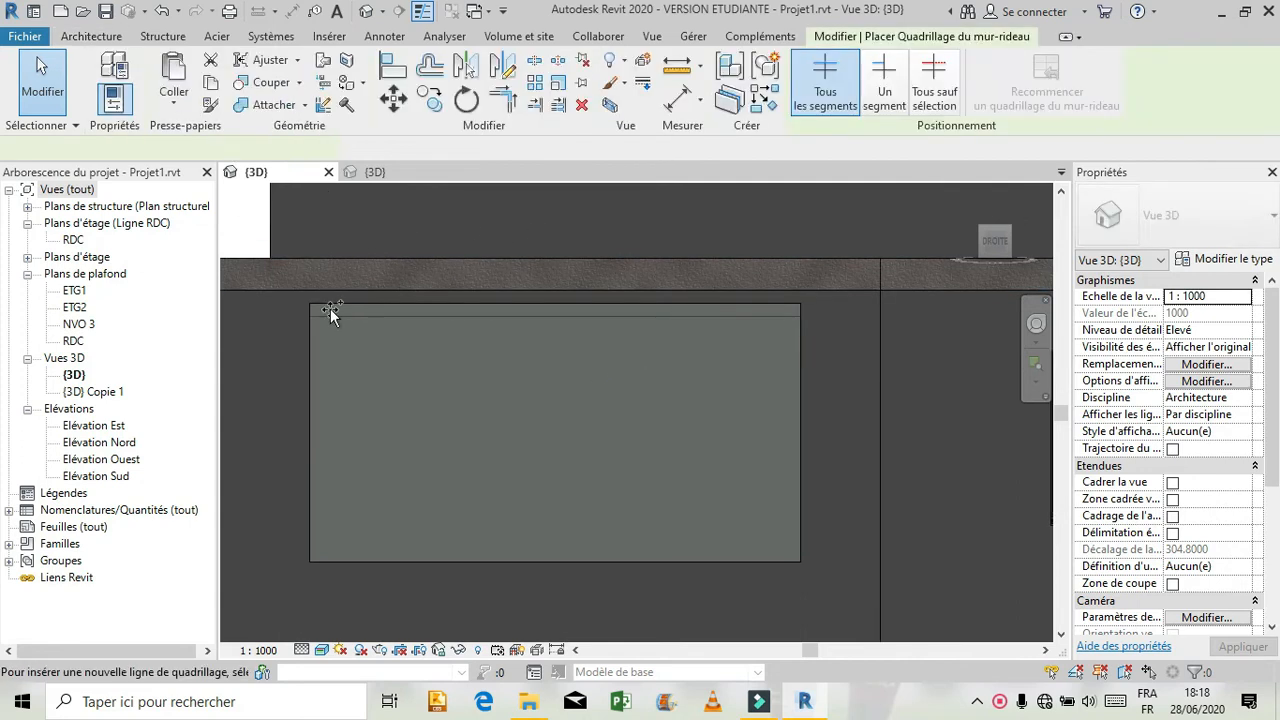
{"action": "left_click", "coordinate": [330, 308]}
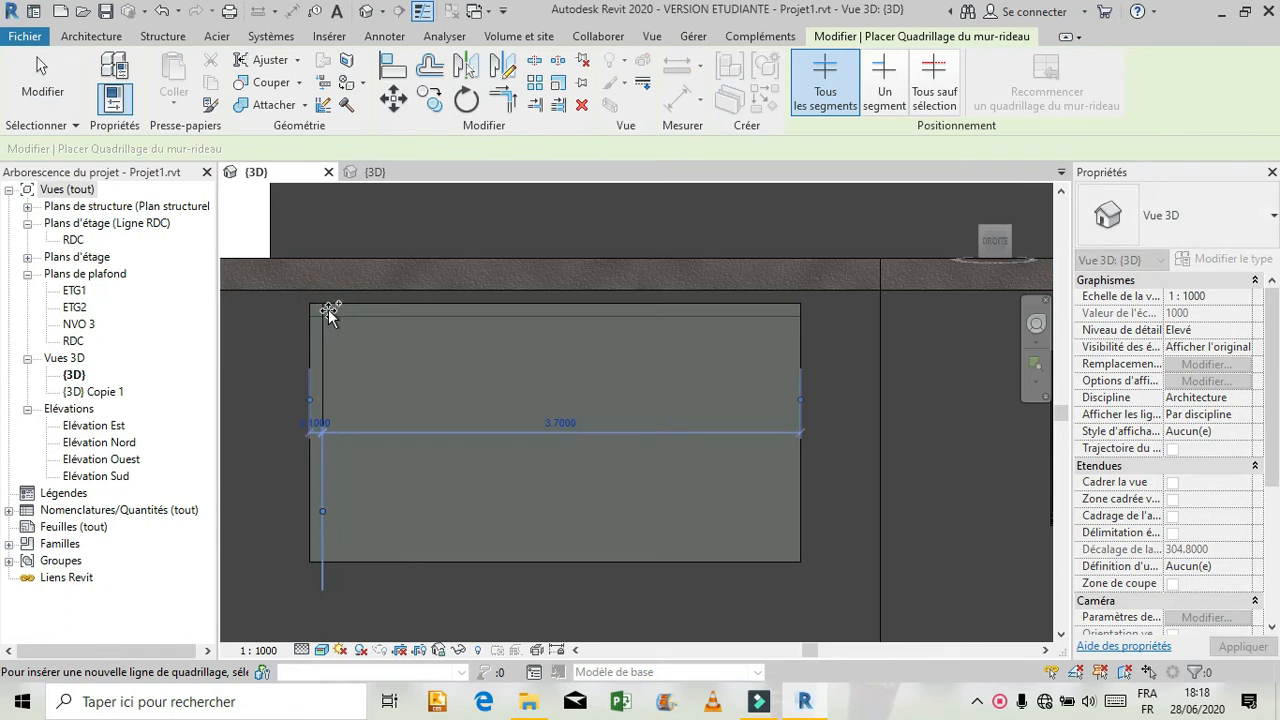
{"action": "left_click", "coordinate": [337, 307]}
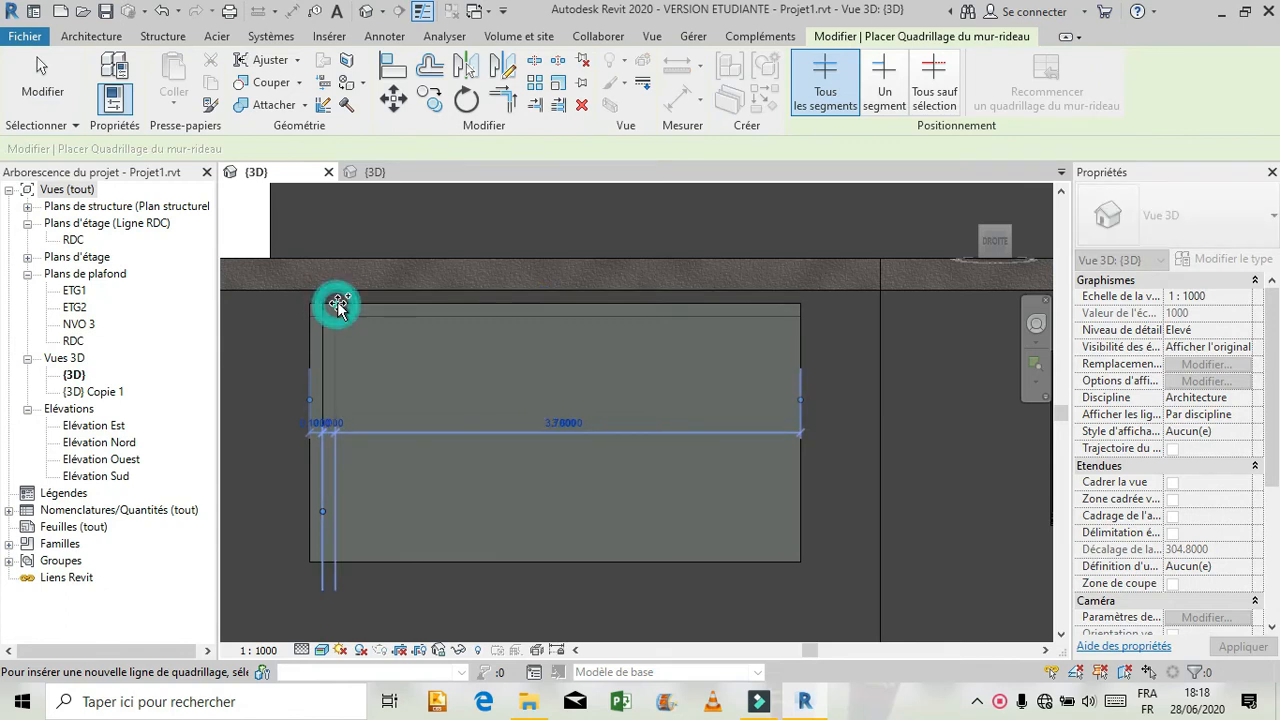
{"action": "left_click", "coordinate": [374, 308]}
{"action": "left_click", "coordinate": [384, 308]}
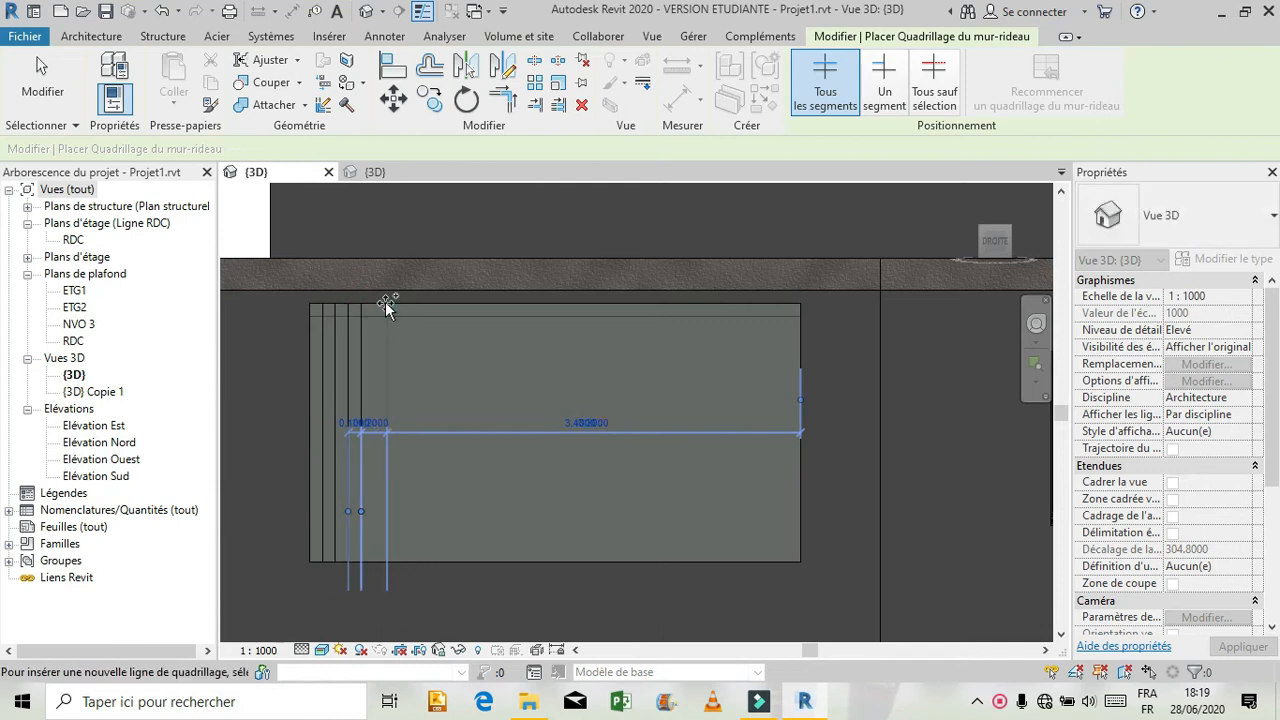
{"action": "left_click", "coordinate": [374, 308]}
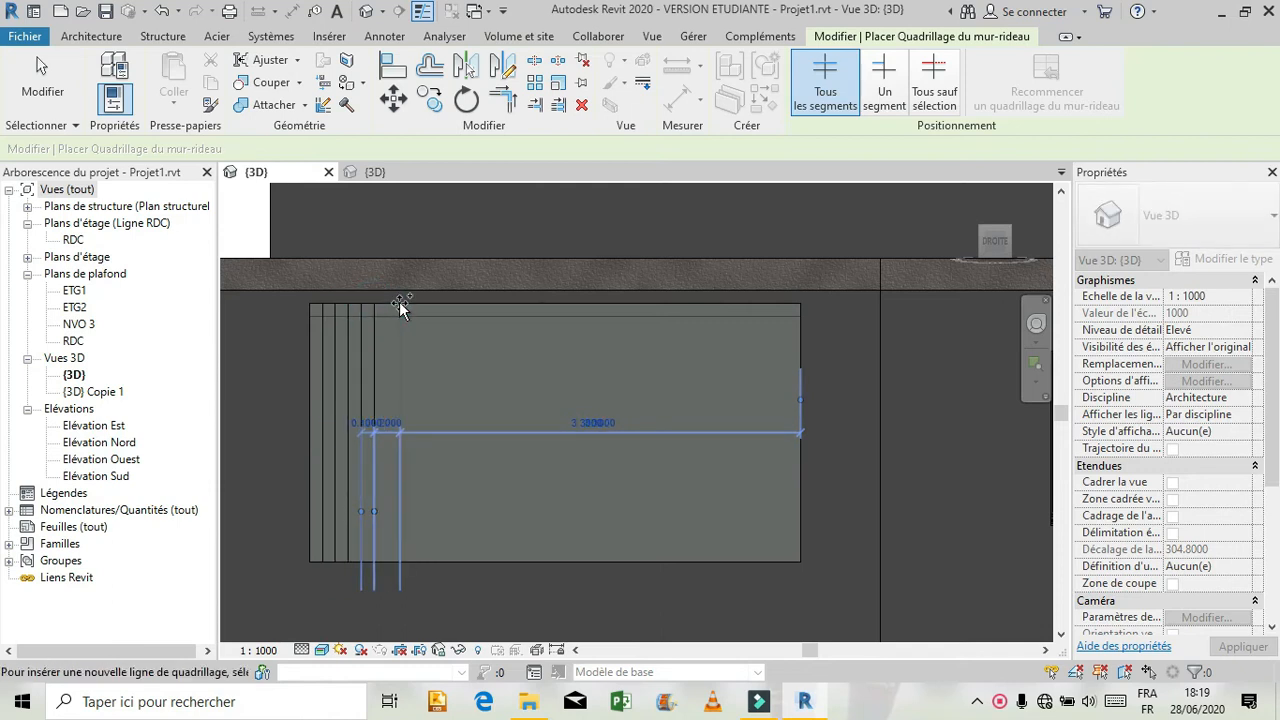
{"action": "left_click", "coordinate": [394, 304]}
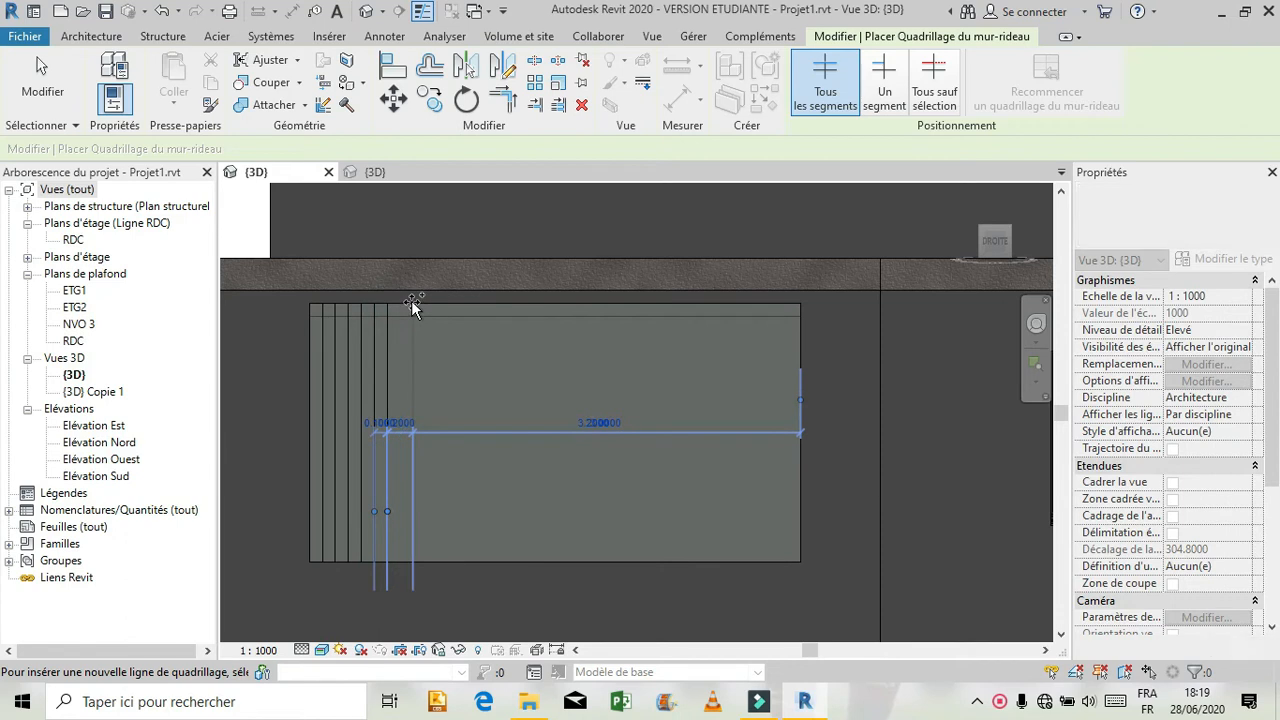
{"action": "left_click", "coordinate": [400, 306]}
{"action": "left_click", "coordinate": [414, 306]}
{"action": "left_click", "coordinate": [428, 306]}
{"action": "left_click", "coordinate": [443, 306]}
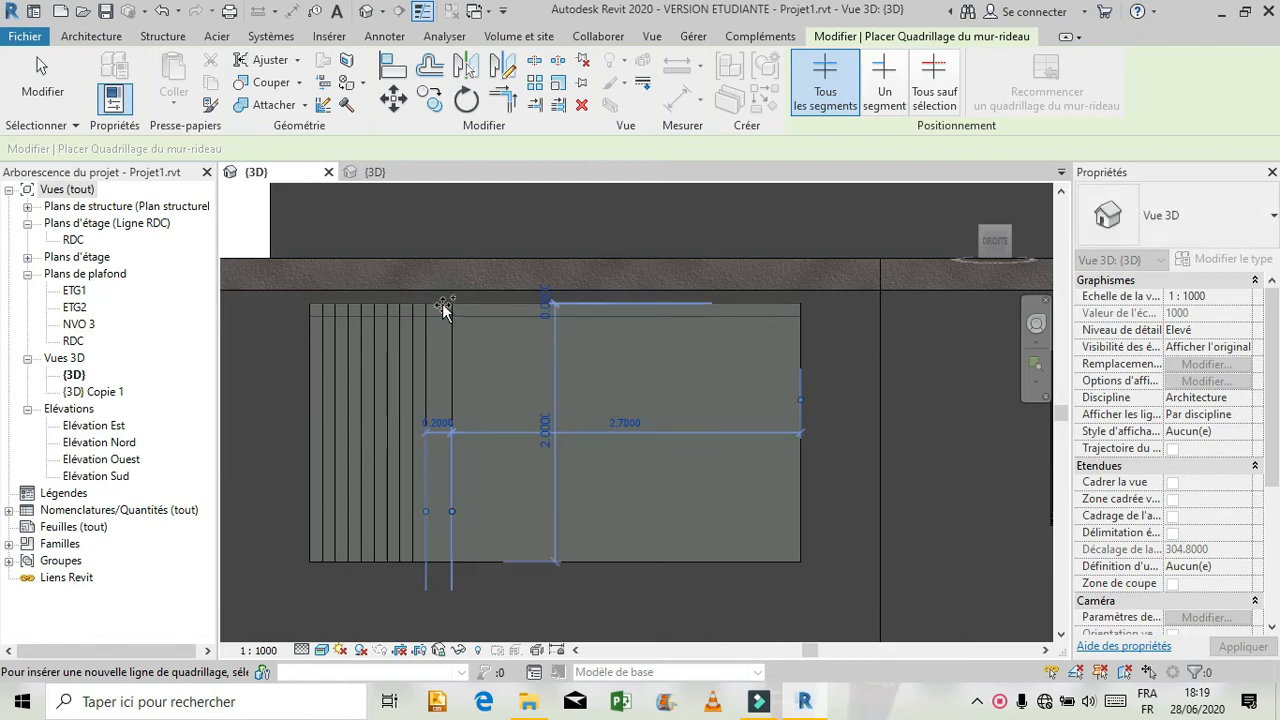
{"action": "left_click", "coordinate": [437, 301]}
{"action": "left_click", "coordinate": [460, 300]}
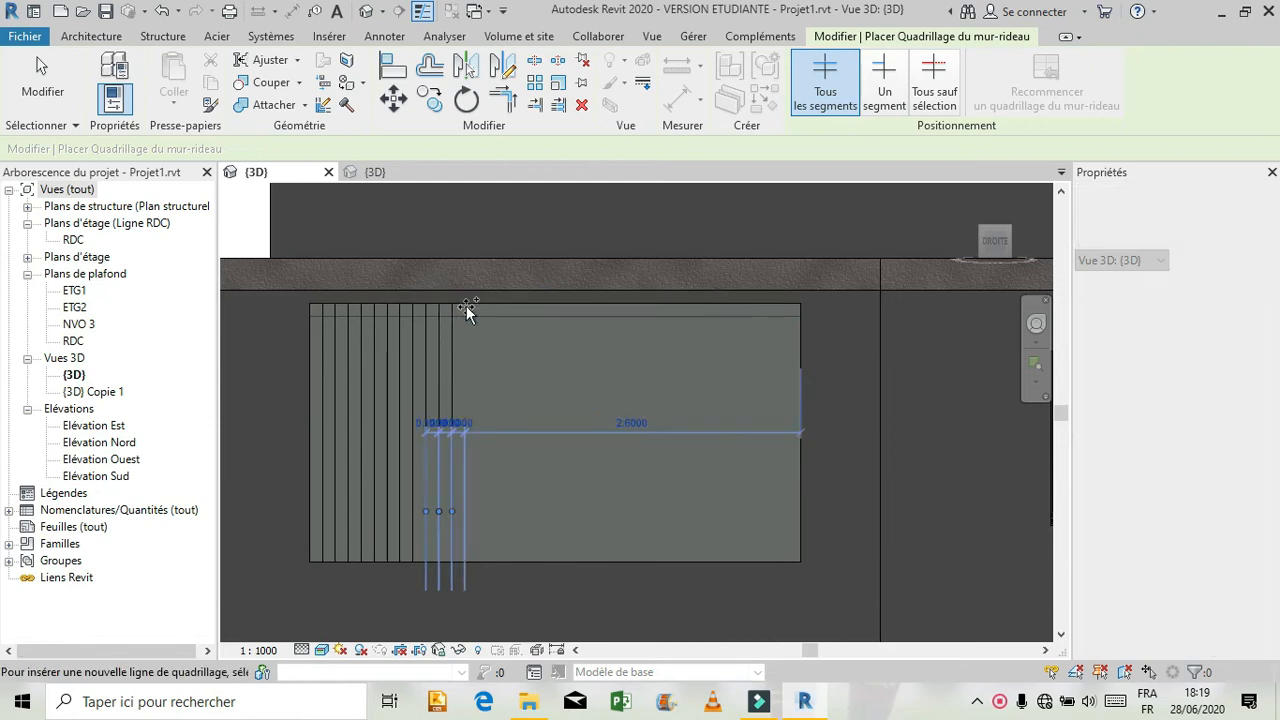
{"action": "left_click", "coordinate": [482, 303]}
{"action": "left_click", "coordinate": [494, 304]}
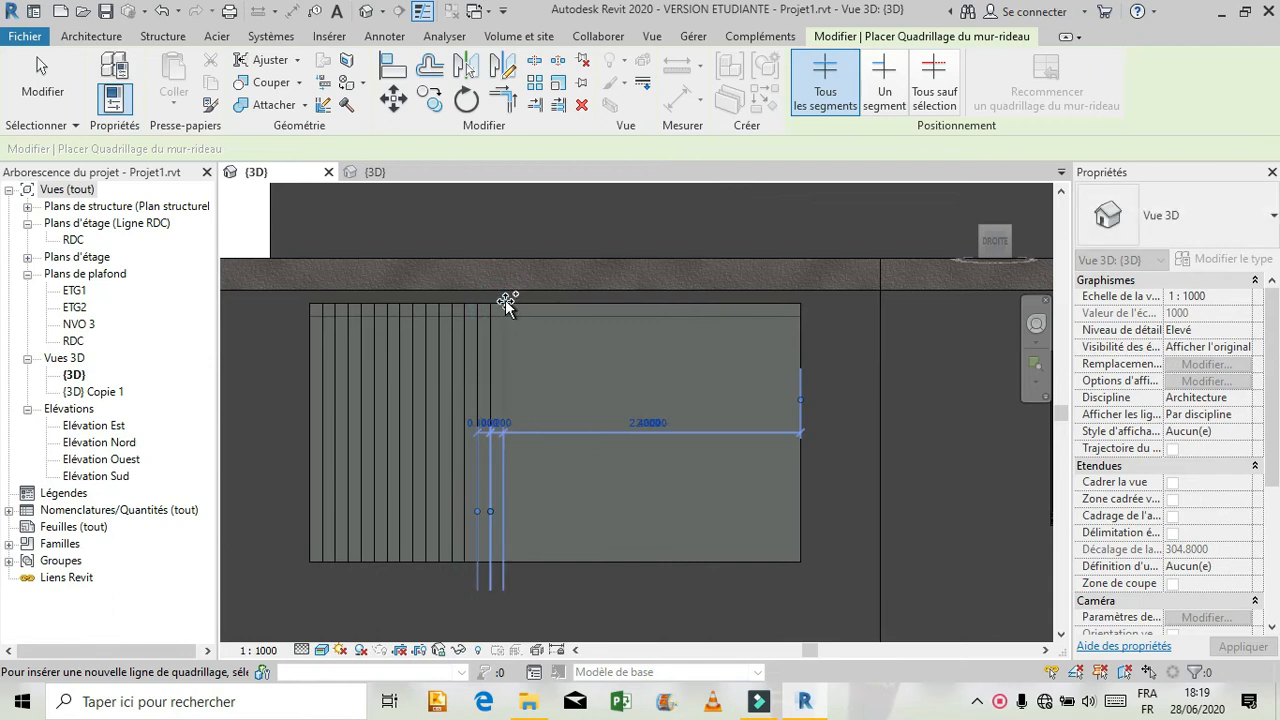
{"action": "left_click", "coordinate": [522, 309]}
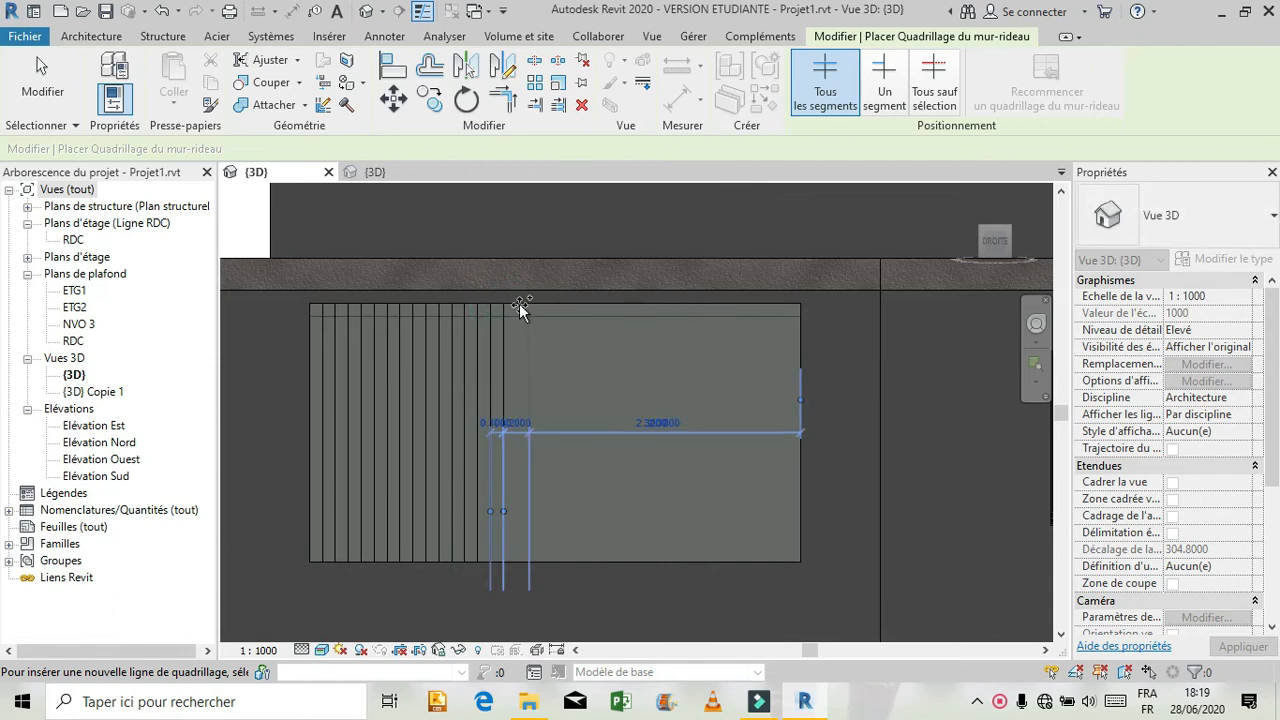
{"action": "left_click", "coordinate": [516, 305]}
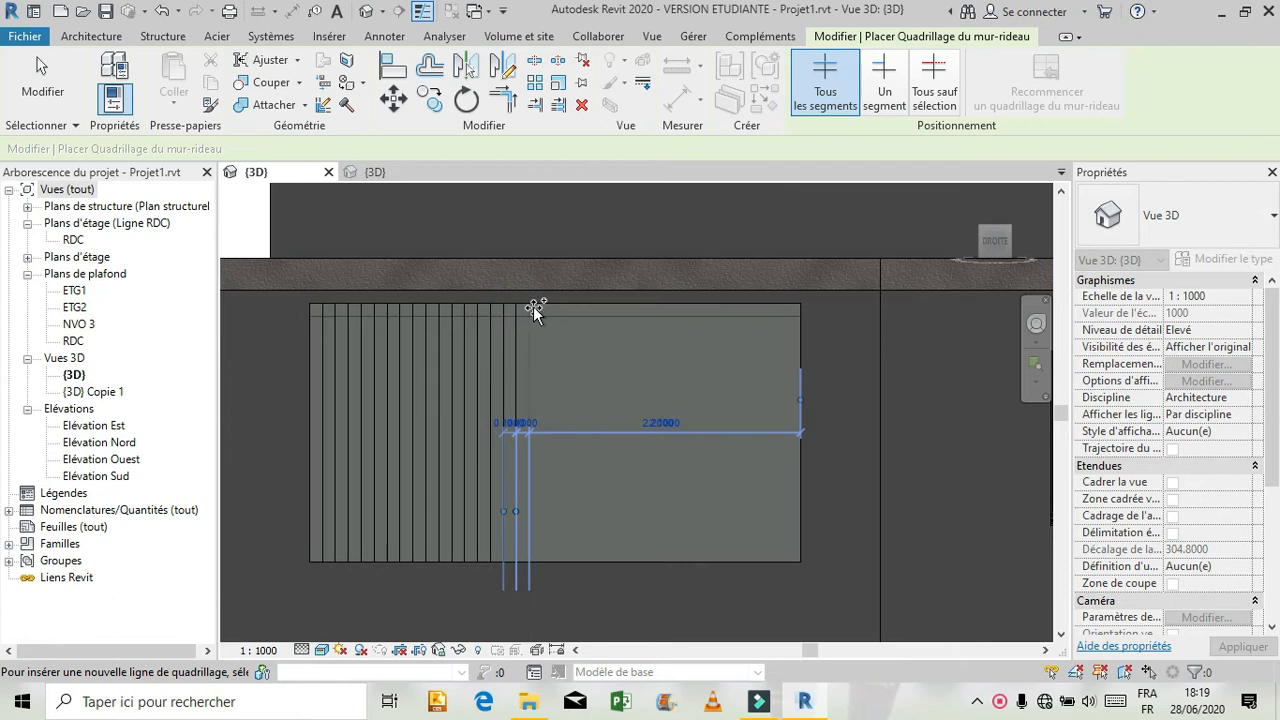
{"action": "left_click", "coordinate": [533, 305]}
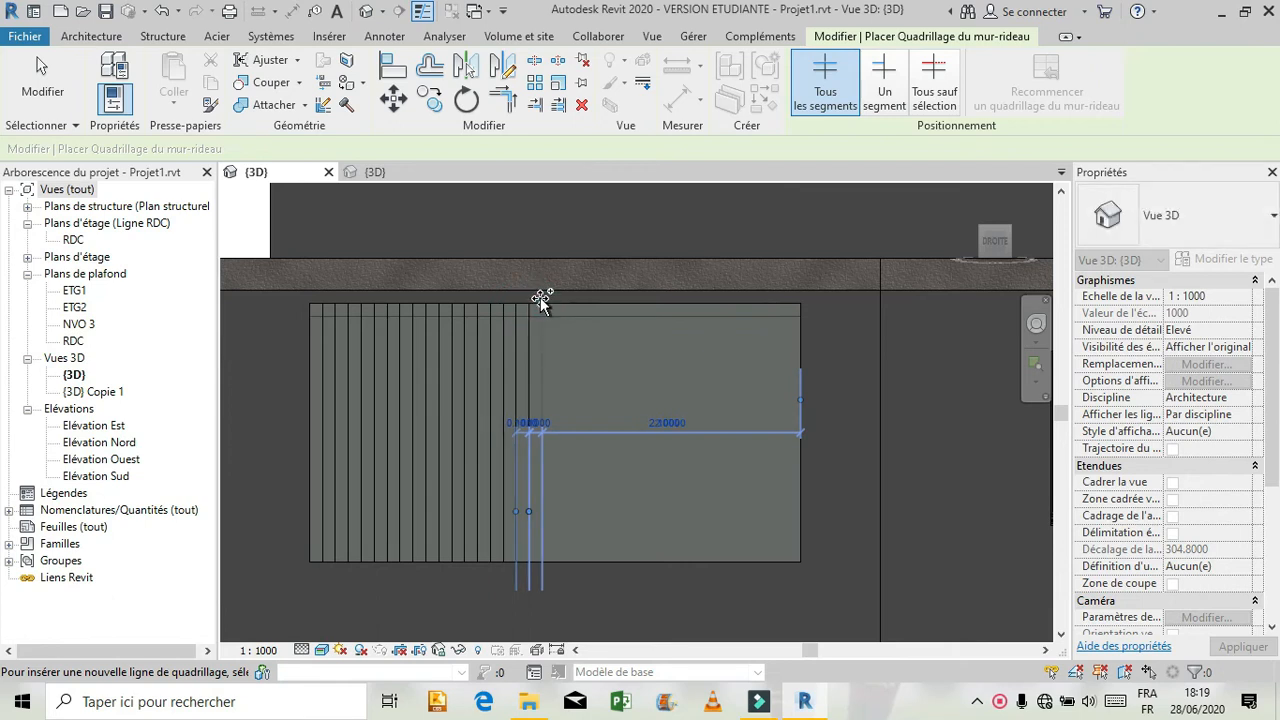
{"action": "left_click", "coordinate": [542, 302]}
{"action": "left_click", "coordinate": [577, 308]}
{"action": "left_click", "coordinate": [590, 305]}
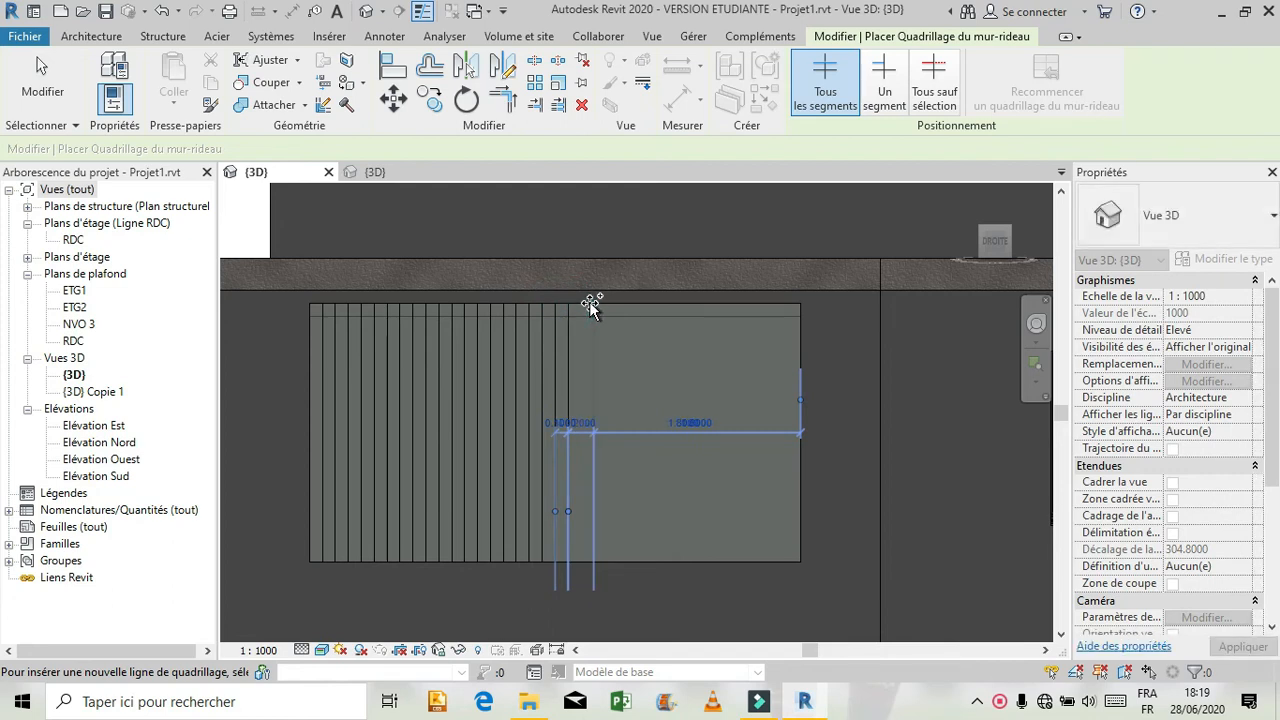
{"action": "left_click", "coordinate": [591, 301]}
{"action": "left_click", "coordinate": [597, 301]}
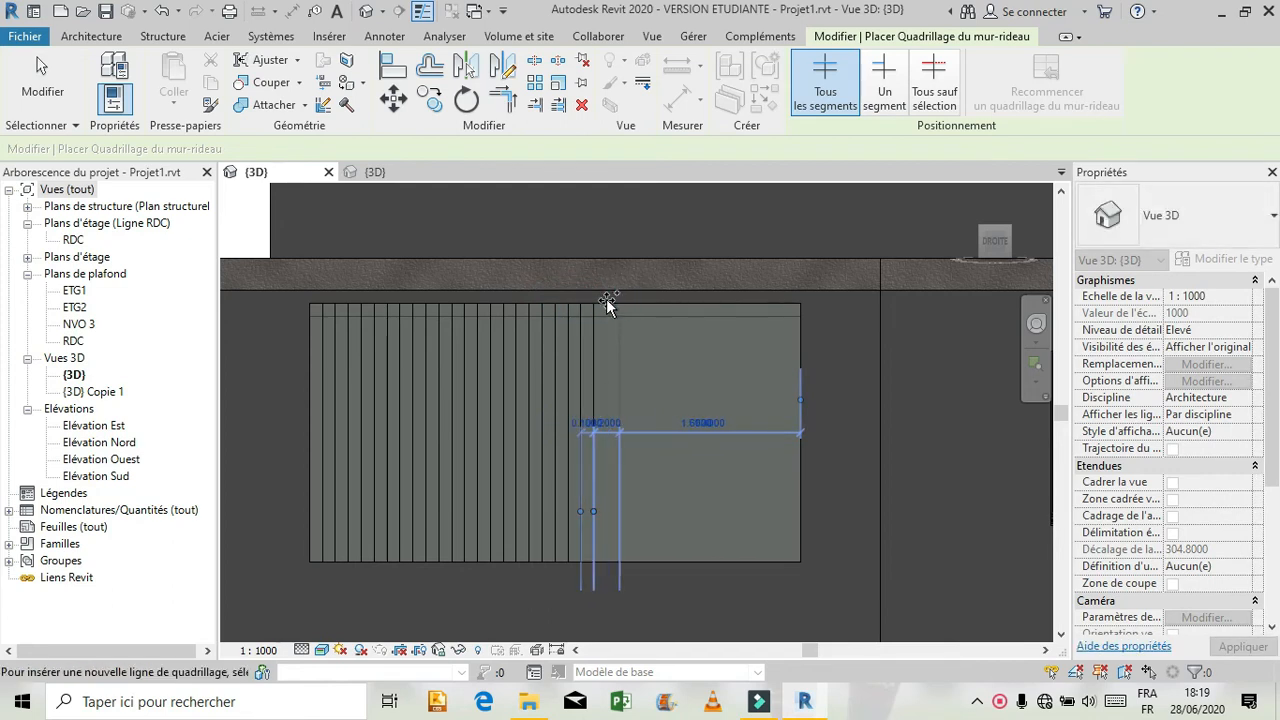
{"action": "left_click", "coordinate": [614, 300]}
{"action": "left_click", "coordinate": [632, 304]}
{"action": "left_click", "coordinate": [632, 303]}
{"action": "left_click", "coordinate": [648, 311]}
{"action": "left_click", "coordinate": [657, 303]}
{"action": "left_click", "coordinate": [673, 309]}
{"action": "left_click", "coordinate": [684, 305]}
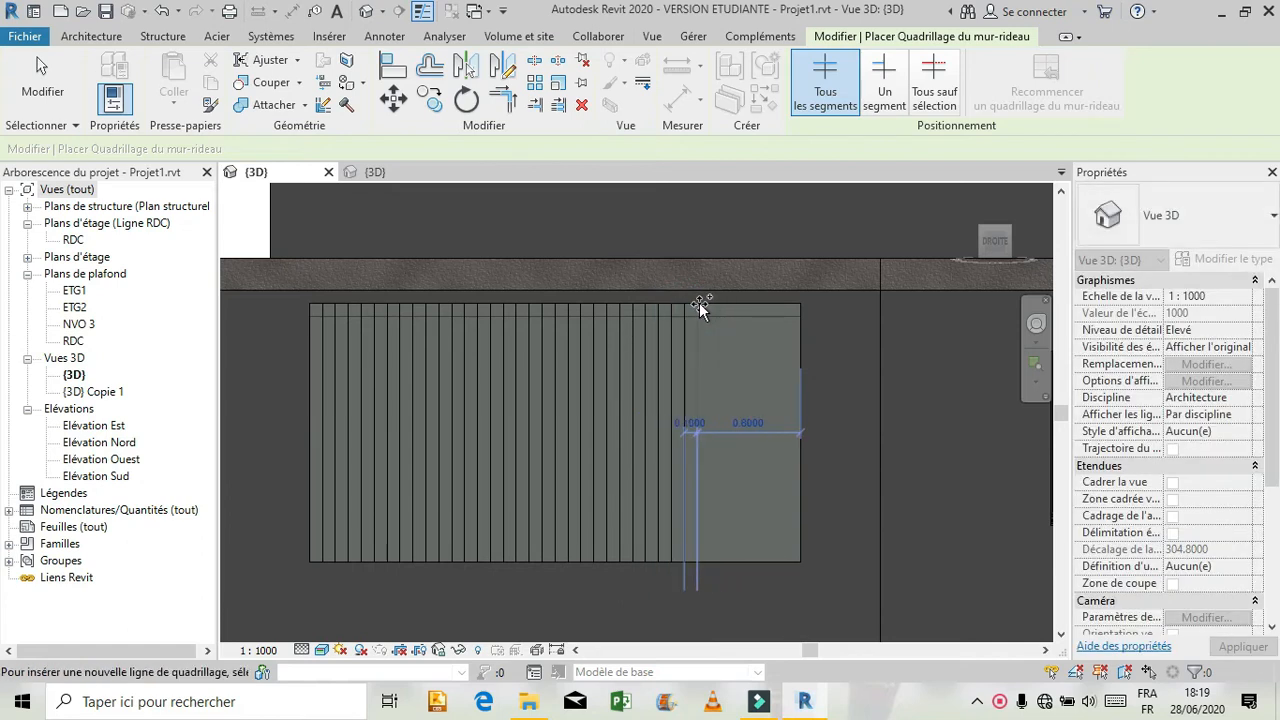
{"action": "left_click", "coordinate": [699, 303]}
{"action": "left_click", "coordinate": [715, 299]}
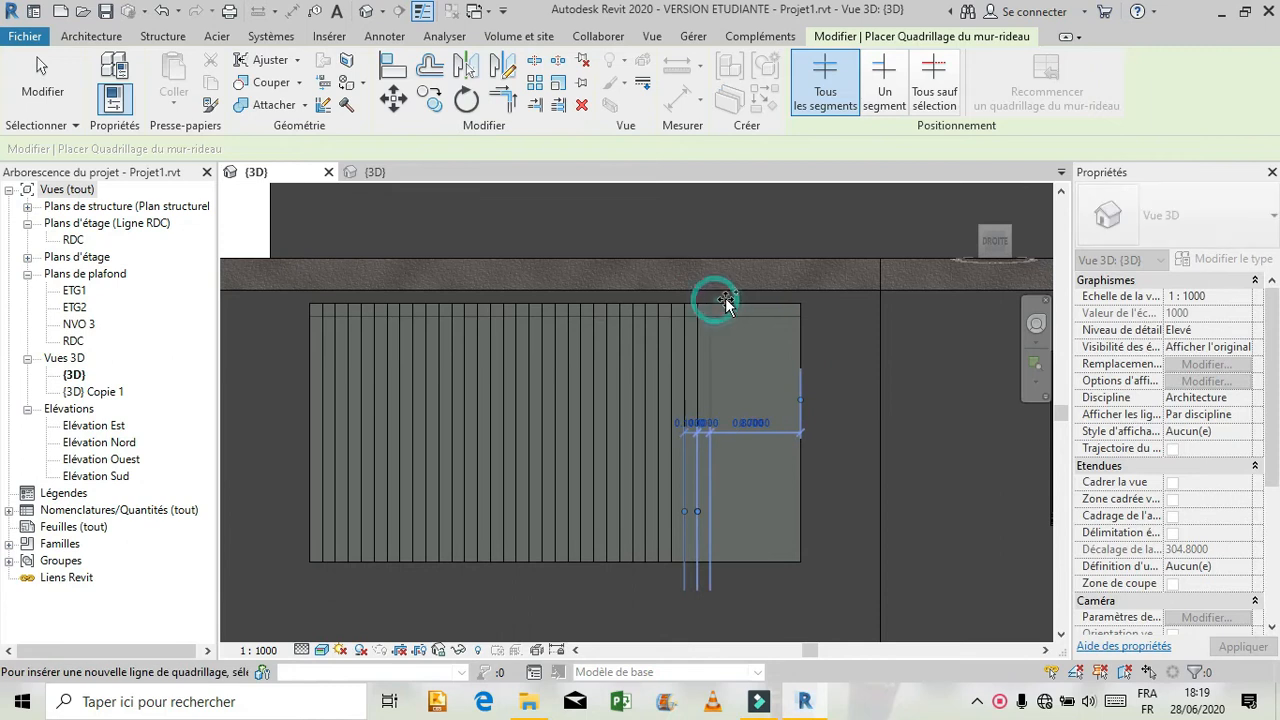
{"action": "left_click", "coordinate": [739, 300]}
{"action": "left_click", "coordinate": [737, 300]}
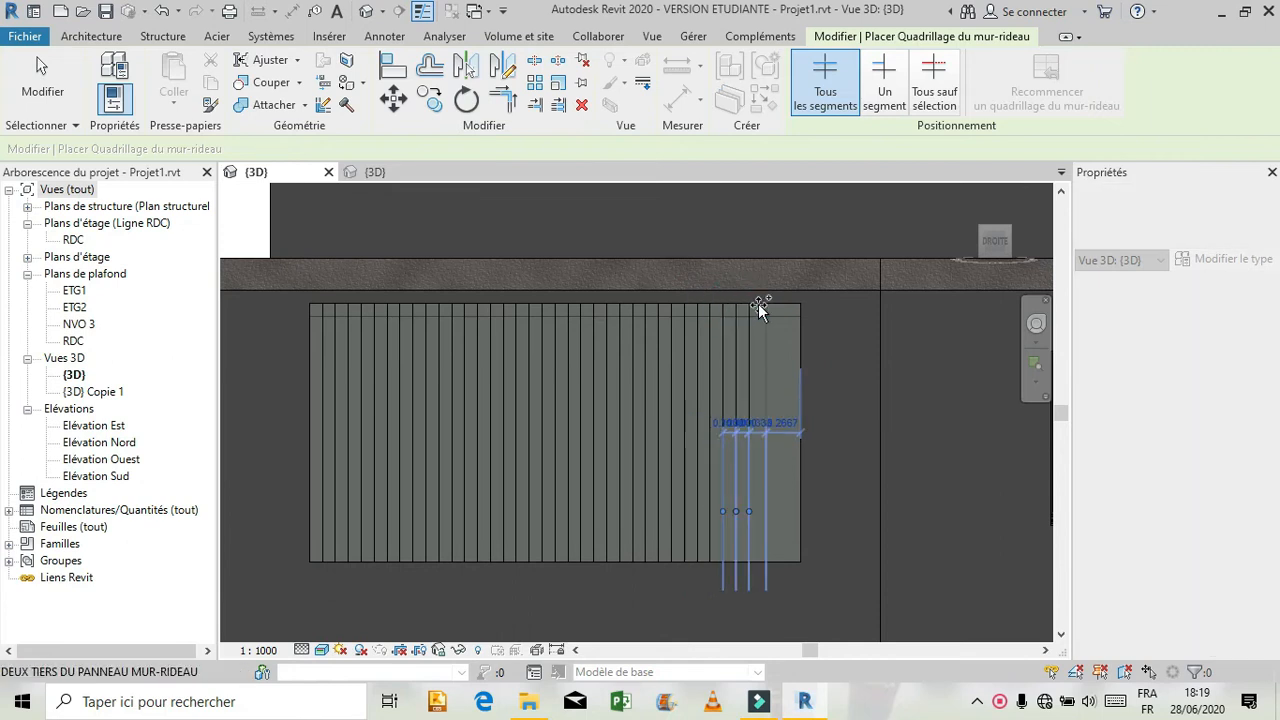
{"action": "left_click", "coordinate": [758, 304]}
{"action": "left_click", "coordinate": [777, 302]}
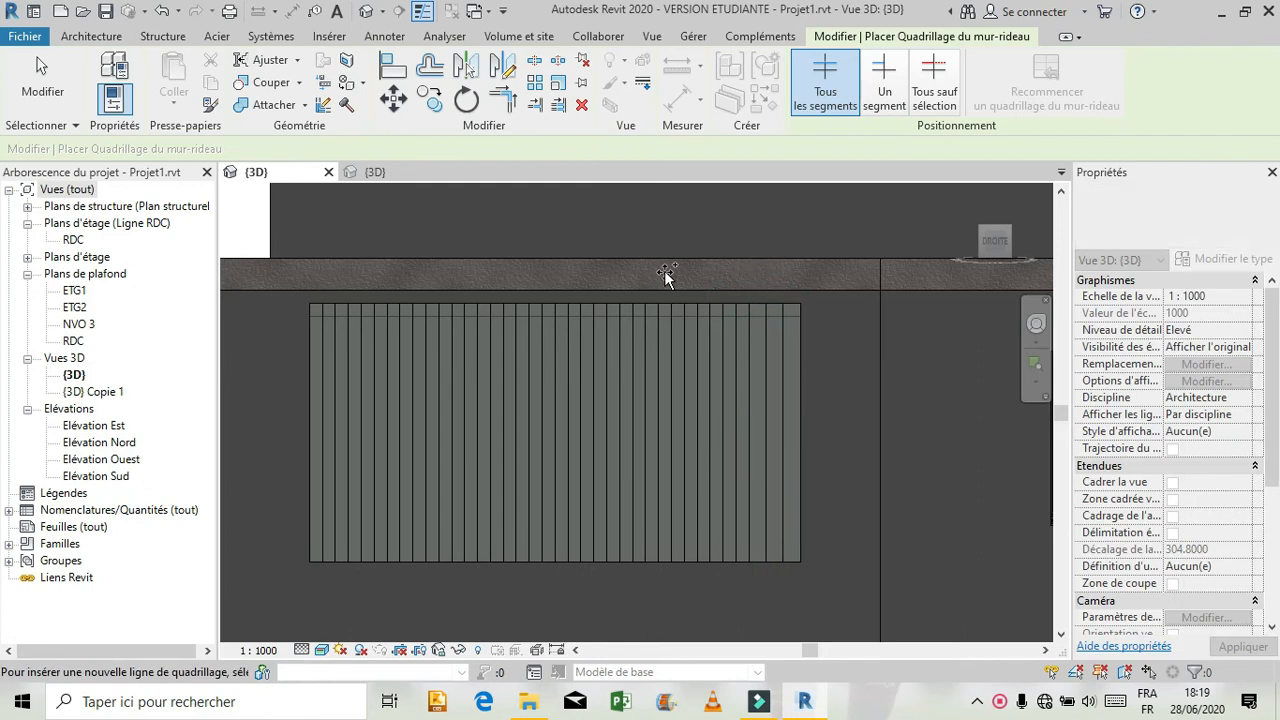
Place rectangular meneau 1 mullions on all grid lines of the right facade's first-floor slatted curtain wall.
{"action": "key", "text": "Escape"}
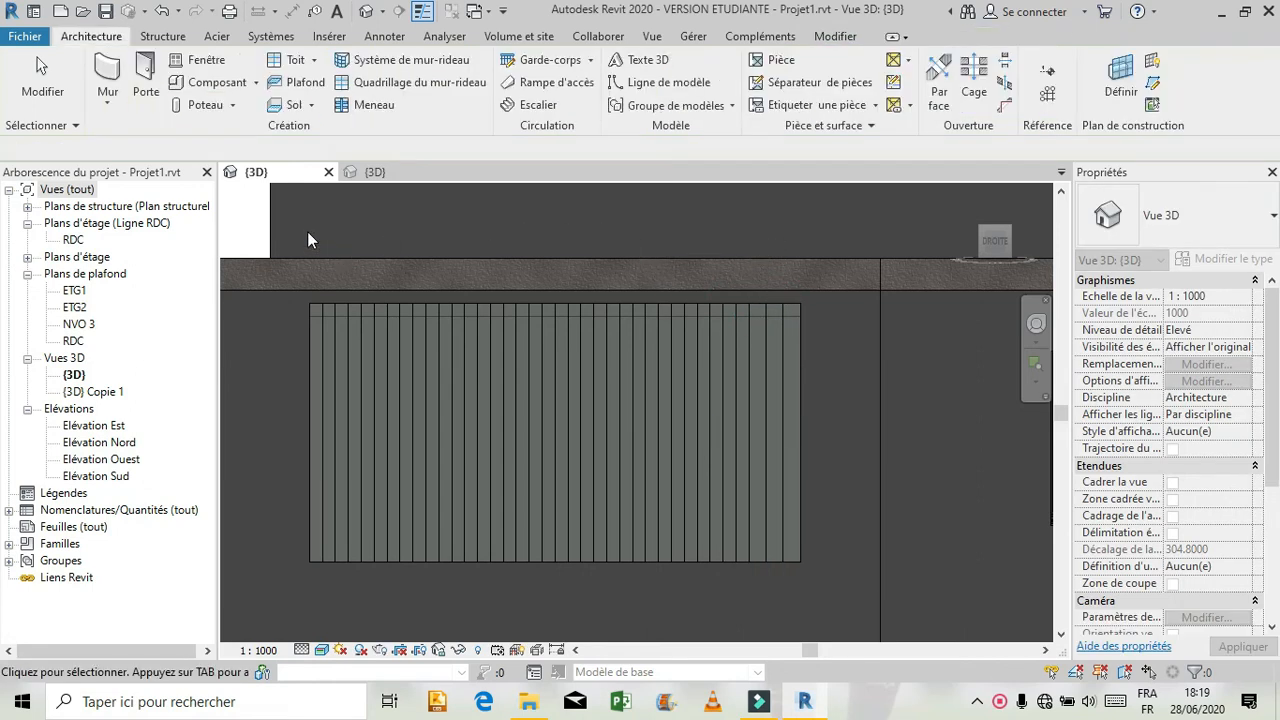
{"action": "left_click", "coordinate": [343, 107]}
{"action": "left_click", "coordinate": [1017, 87]}
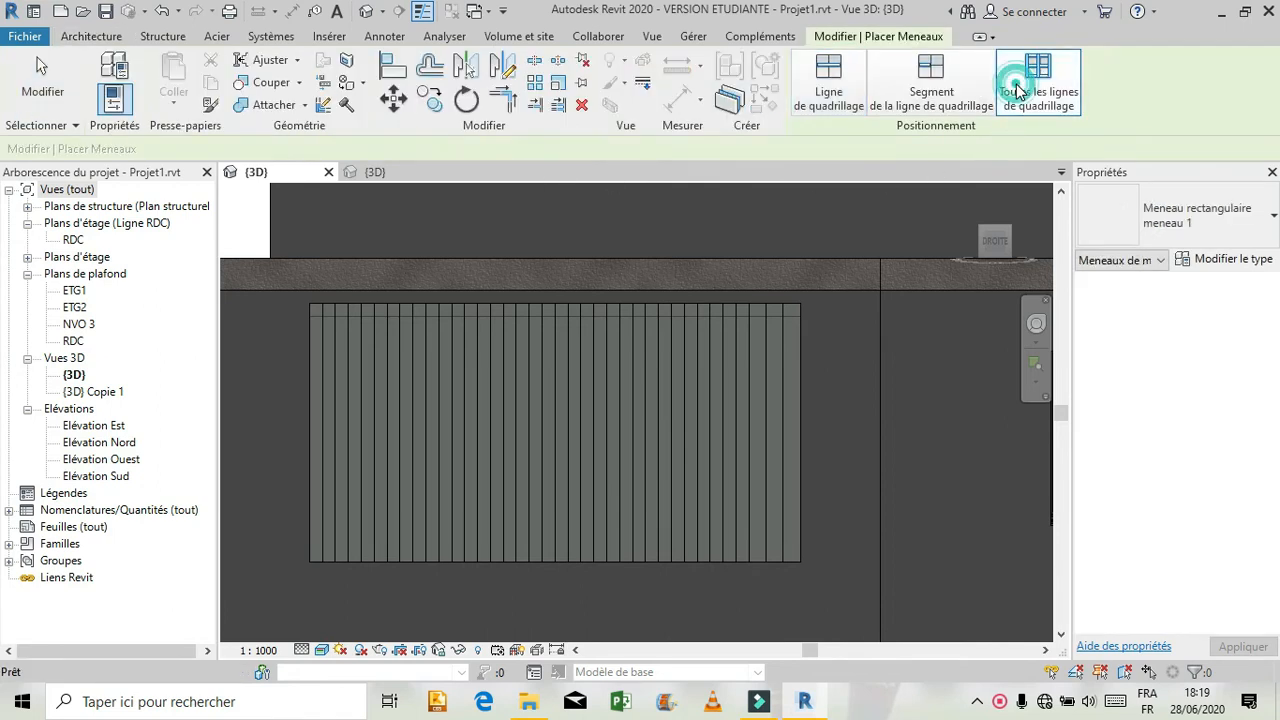
{"action": "left_click", "coordinate": [745, 326]}
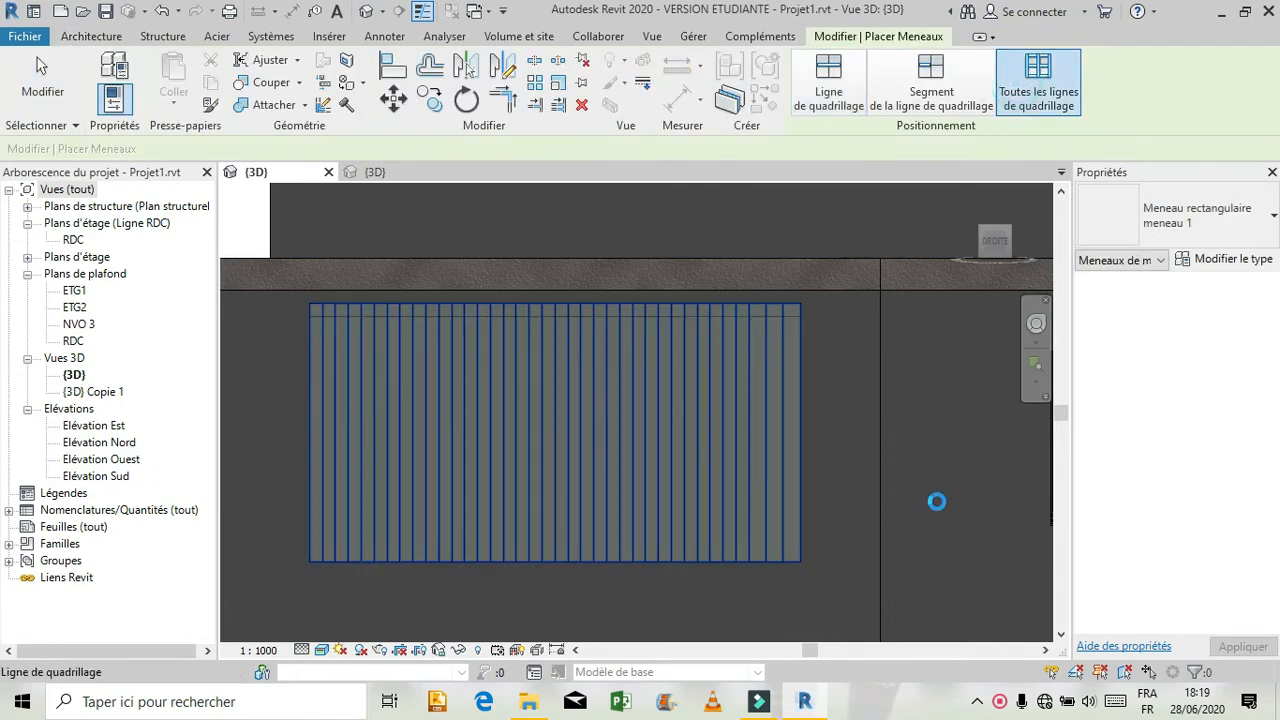
{"action": "scroll", "coordinate": [916, 545], "scroll_direction": "down", "scroll_amount": 3}
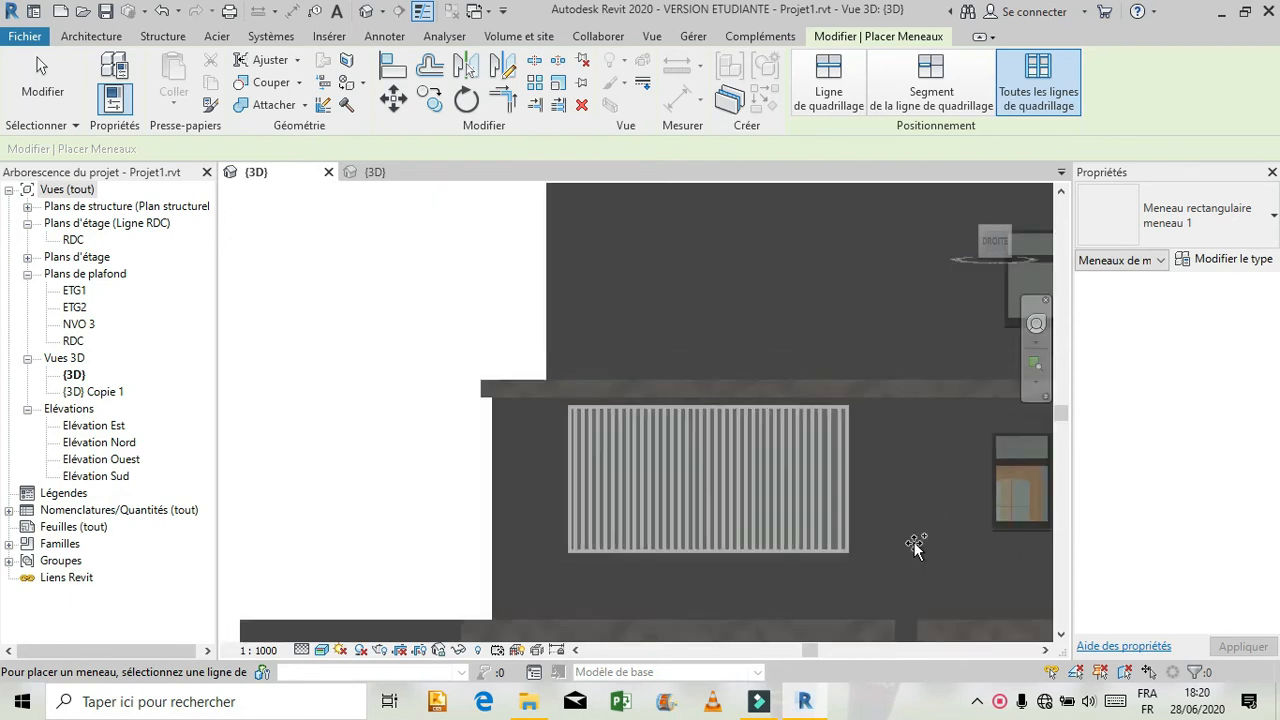
{"action": "scroll", "coordinate": [465, 445], "scroll_direction": "down", "scroll_amount": 1}
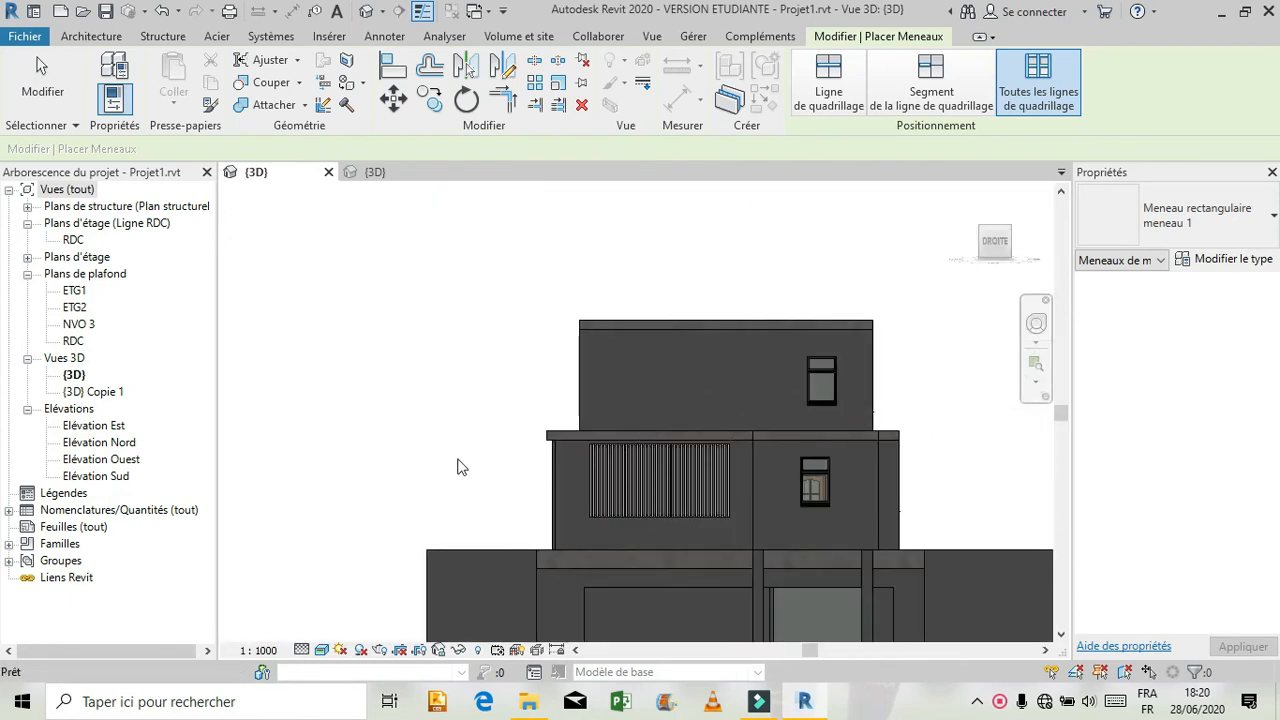
Examine the building's right side around the slatted window, and inspect the undivided ground-floor curtain wall from the right.
{"action": "left_click", "coordinate": [1036, 323]}
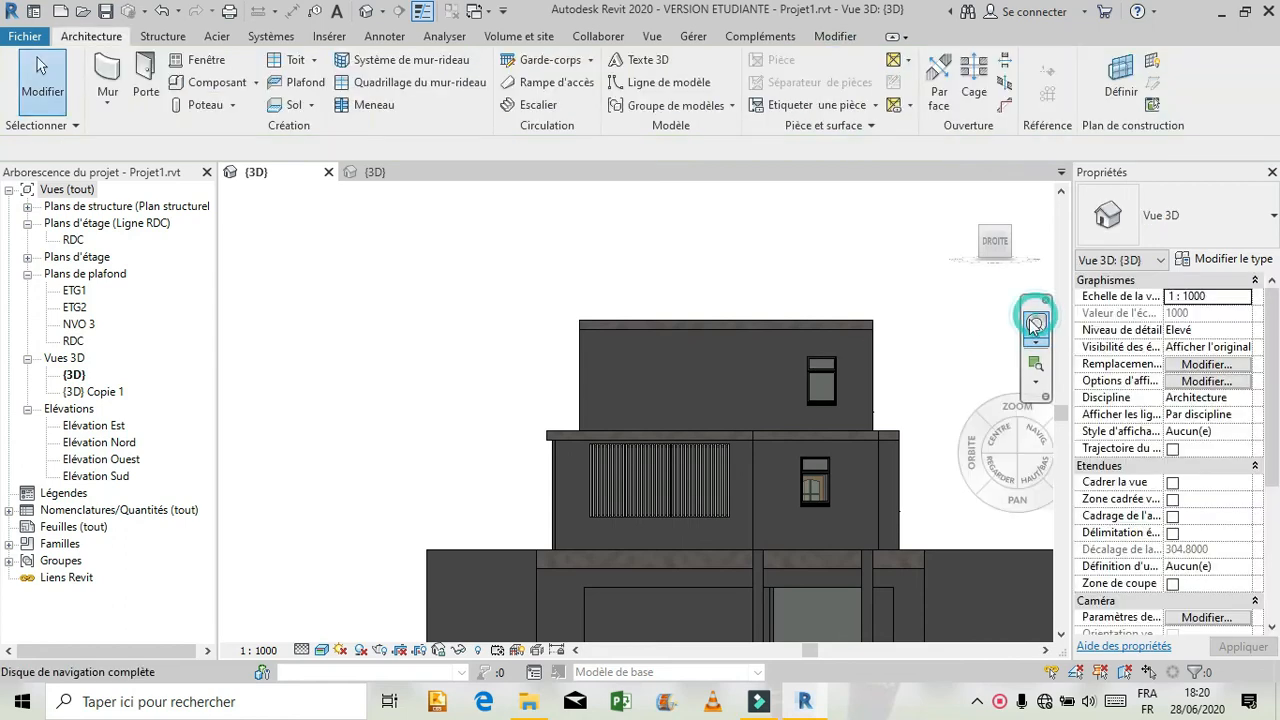
{"action": "left_click_drag", "start_coordinate": [651, 362], "coordinate": [752, 391]}
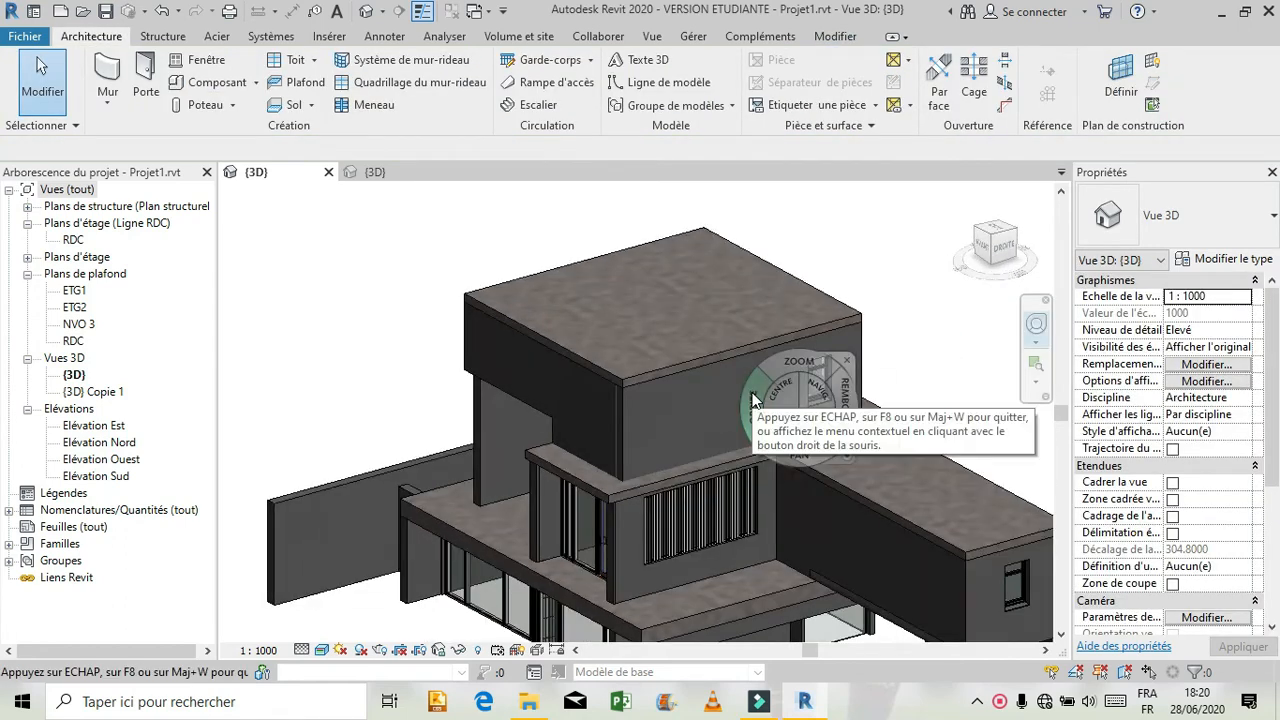
{"action": "left_click_drag", "start_coordinate": [593, 465], "coordinate": [519, 380]}
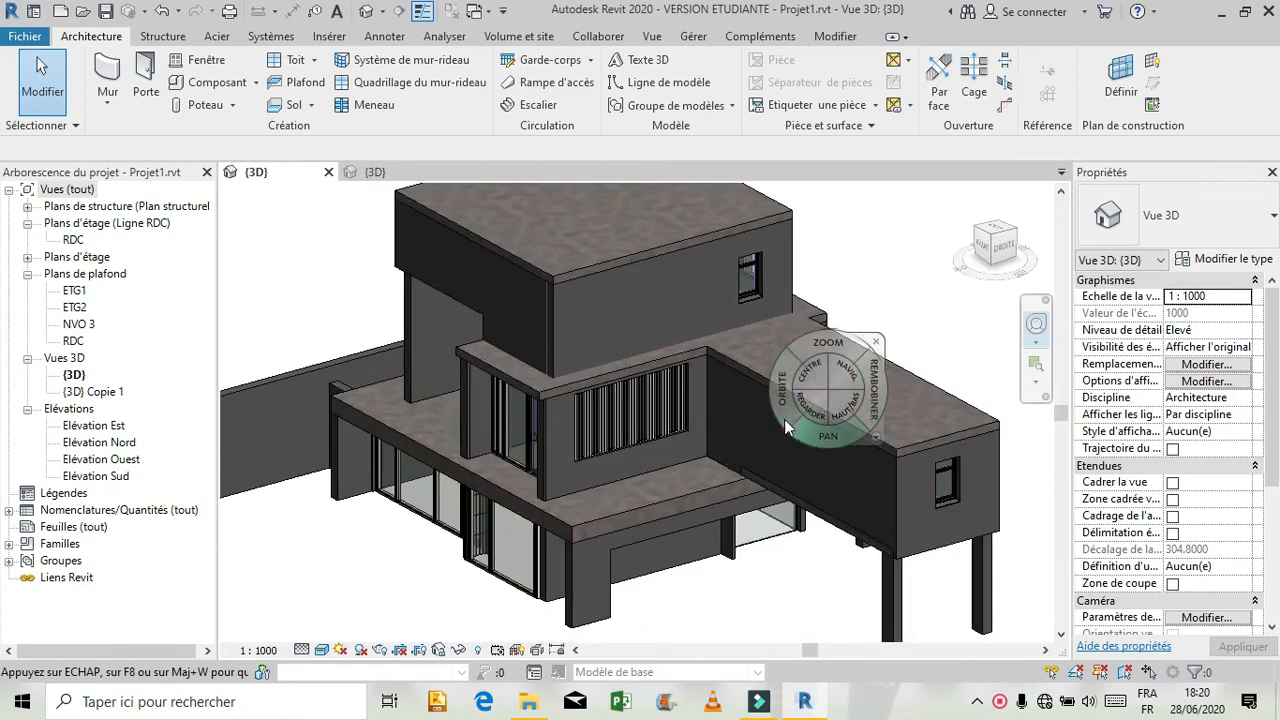
{"action": "mouse_move", "coordinate": [784, 419]}
{"action": "left_mouse_down"}
{"action": "mouse_move", "coordinate": [724, 367]}
{"action": "mouse_move", "coordinate": [735, 385]}
{"action": "left_mouse_up"}
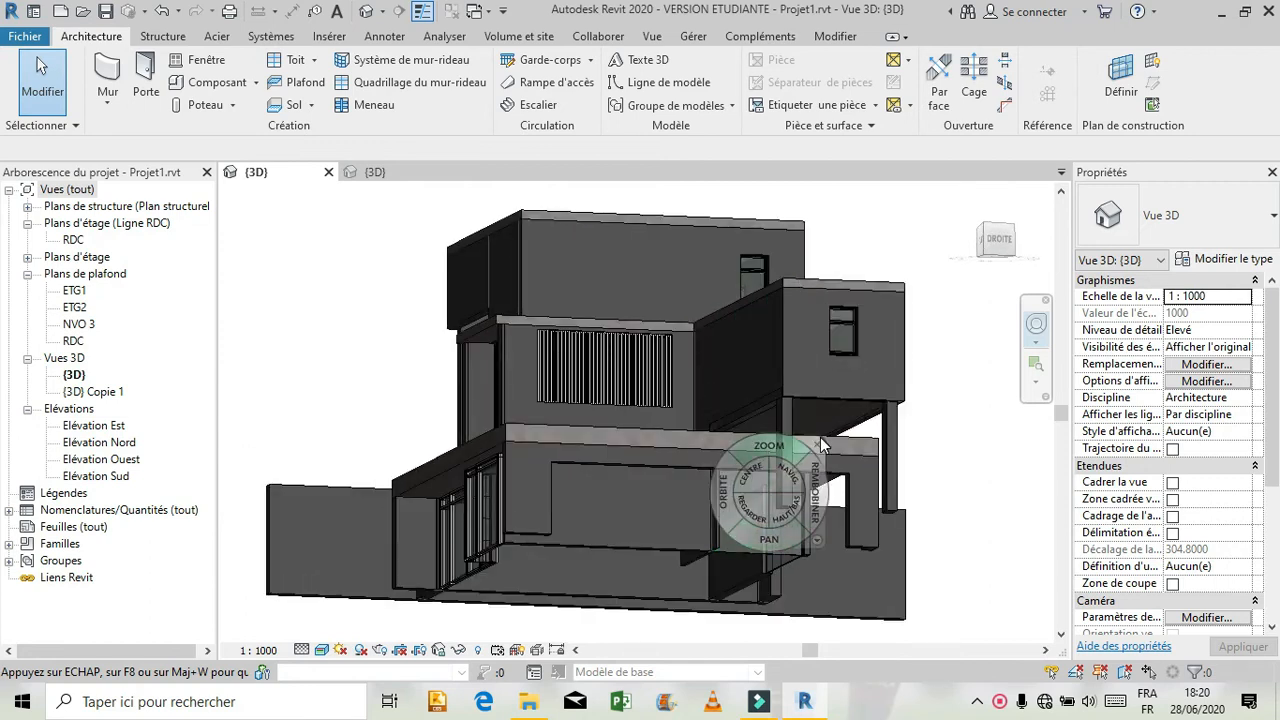
{"action": "left_click", "coordinate": [818, 442]}
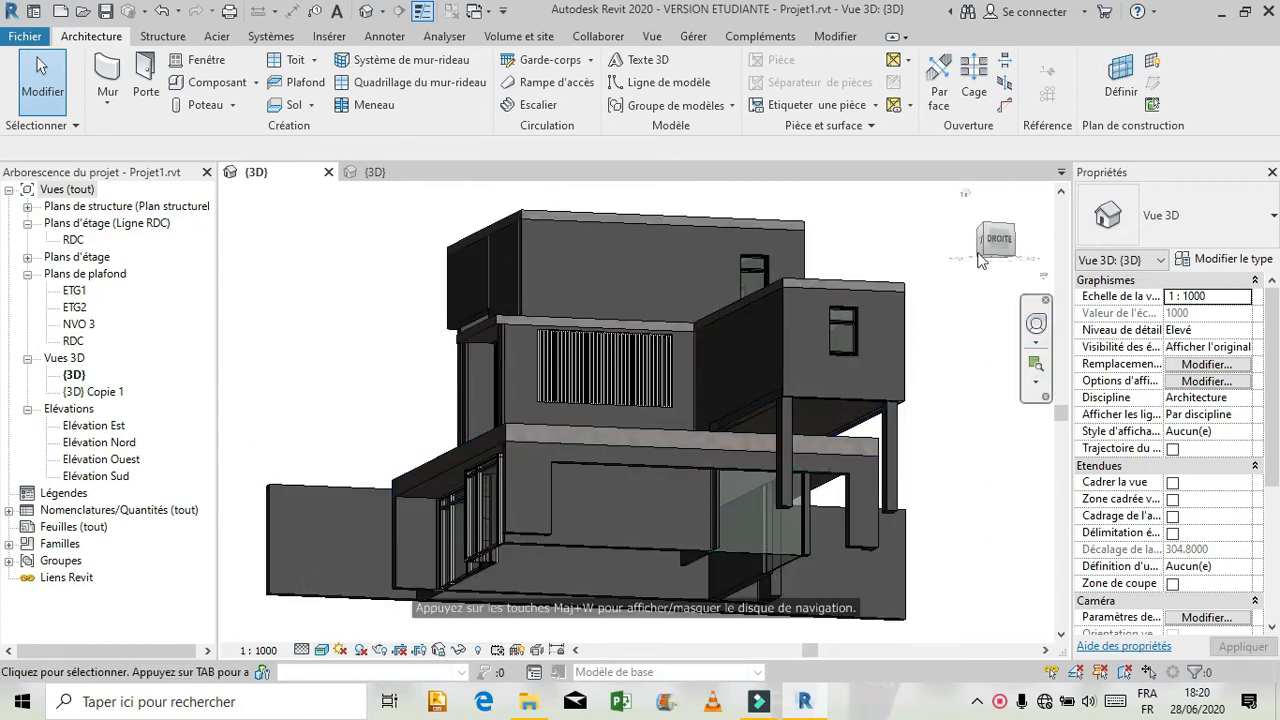
{"action": "left_click_drag", "start_coordinate": [1004, 250], "coordinate": [990, 256]}
{"action": "scroll", "coordinate": [689, 456], "scroll_direction": "up", "scroll_amount": 5}
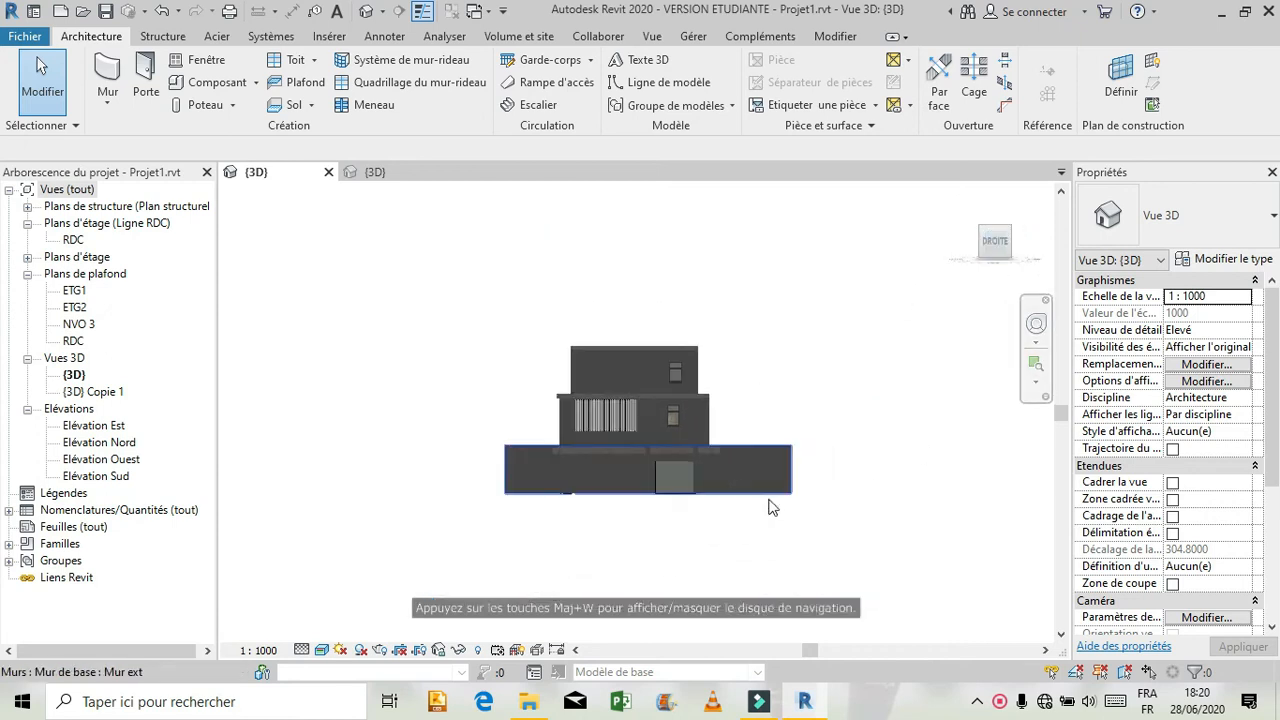
{"action": "scroll", "coordinate": [680, 464], "scroll_direction": "up", "scroll_amount": 3}
{"action": "scroll", "coordinate": [611, 558], "scroll_direction": "up", "scroll_amount": 2}
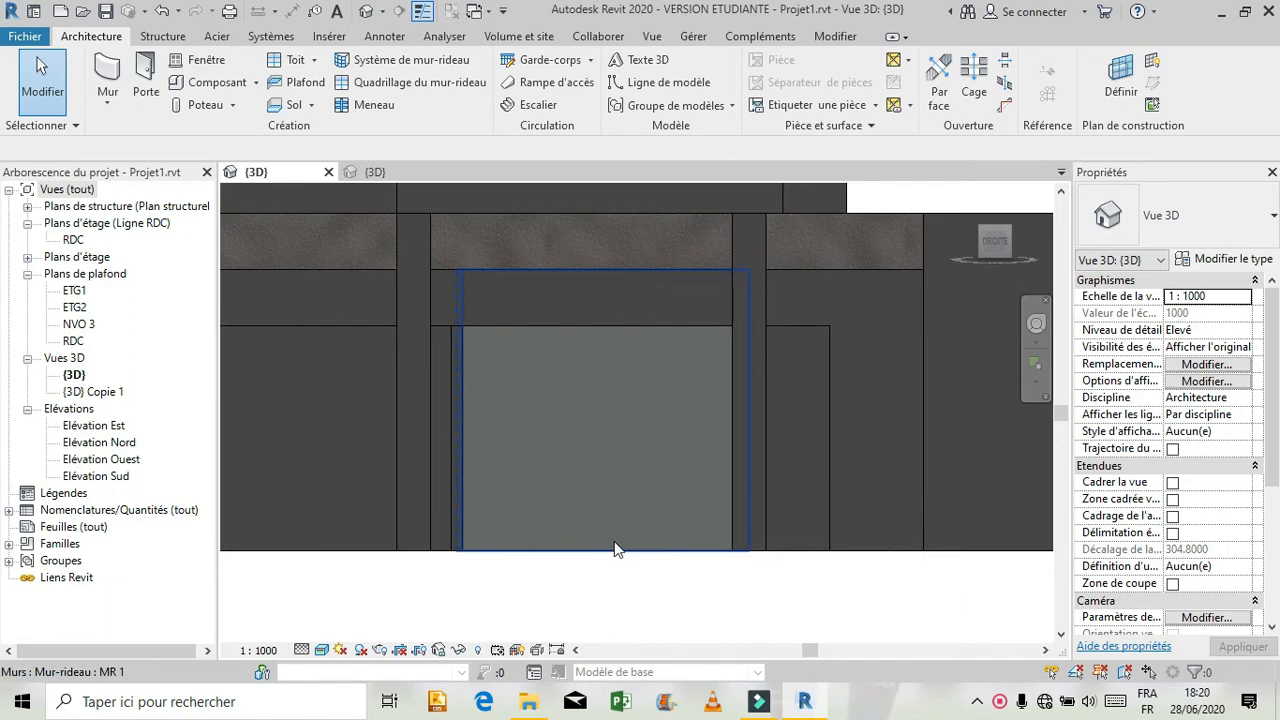
{"action": "scroll", "coordinate": [612, 456], "scroll_direction": "up", "scroll_amount": 2}
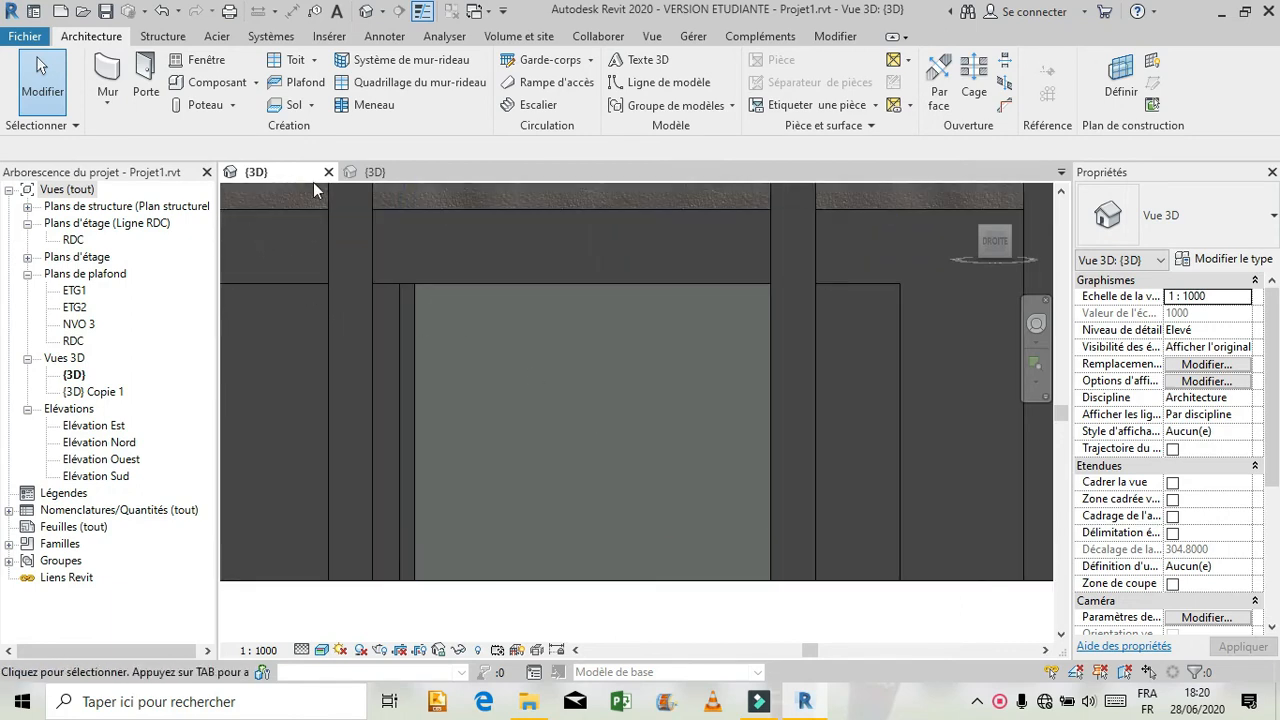
Switch to the reference model, formation revit, and examine the ground-floor glazed bay on its right facade.
{"action": "left_click", "coordinate": [360, 172]}
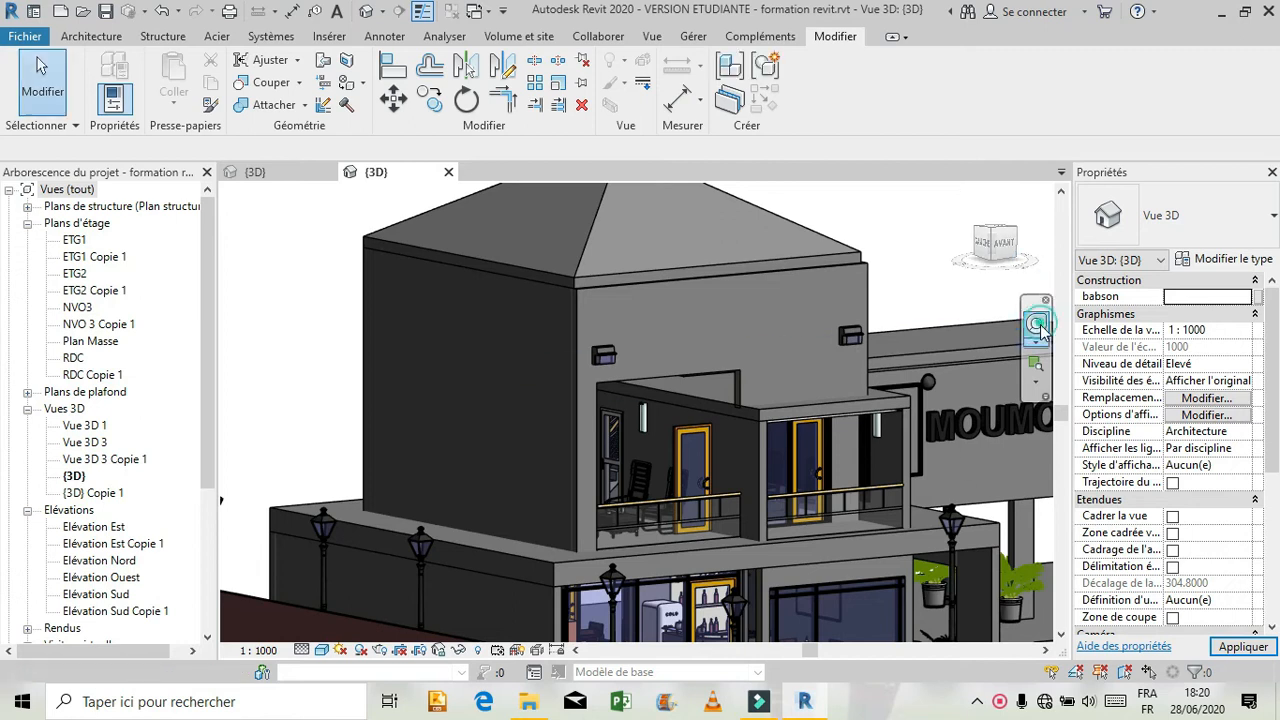
{"action": "left_click", "coordinate": [1036, 323]}
{"action": "left_click_drag", "start_coordinate": [652, 340], "coordinate": [529, 357]}
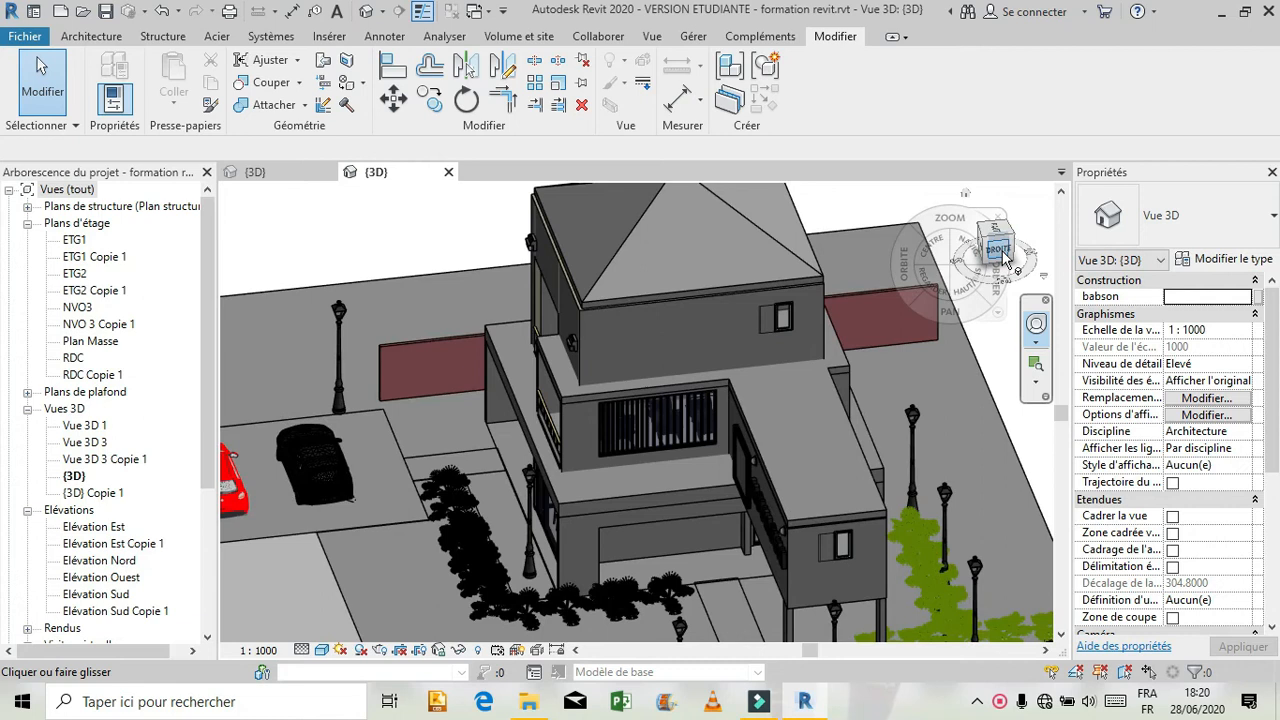
{"action": "left_click", "coordinate": [1000, 250]}
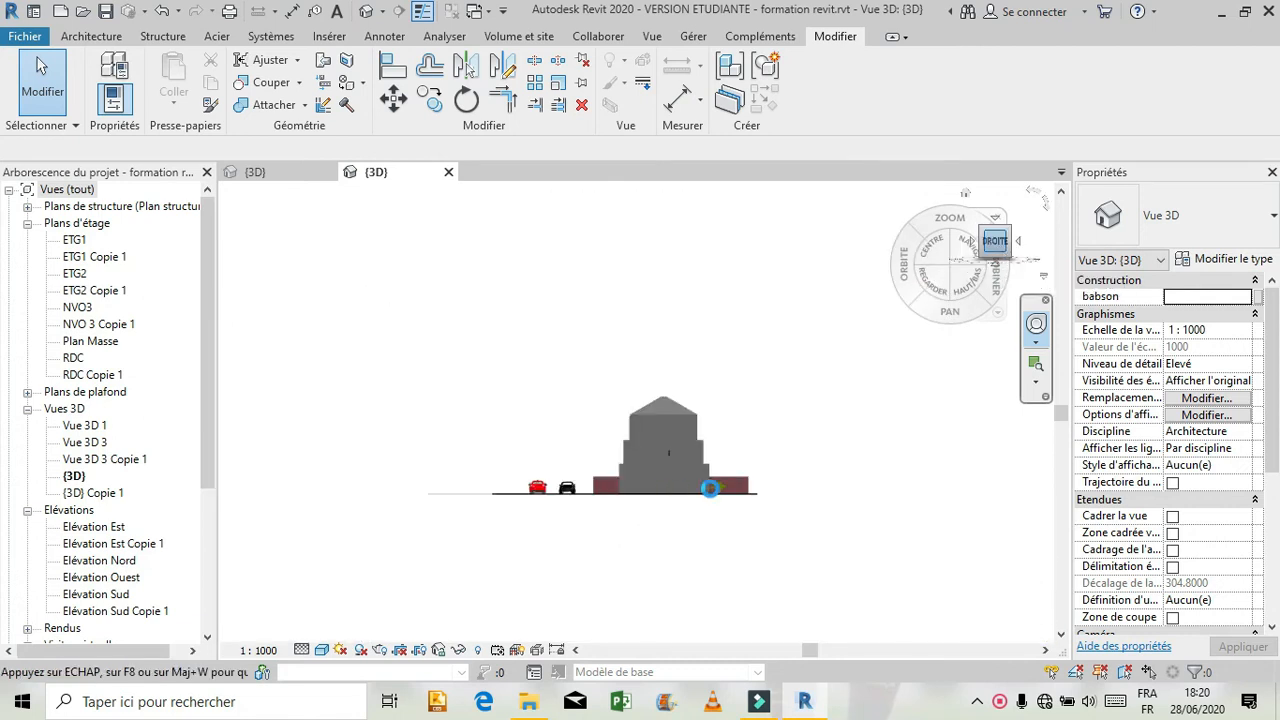
{"action": "scroll", "coordinate": [705, 484], "scroll_direction": "up", "scroll_amount": 3}
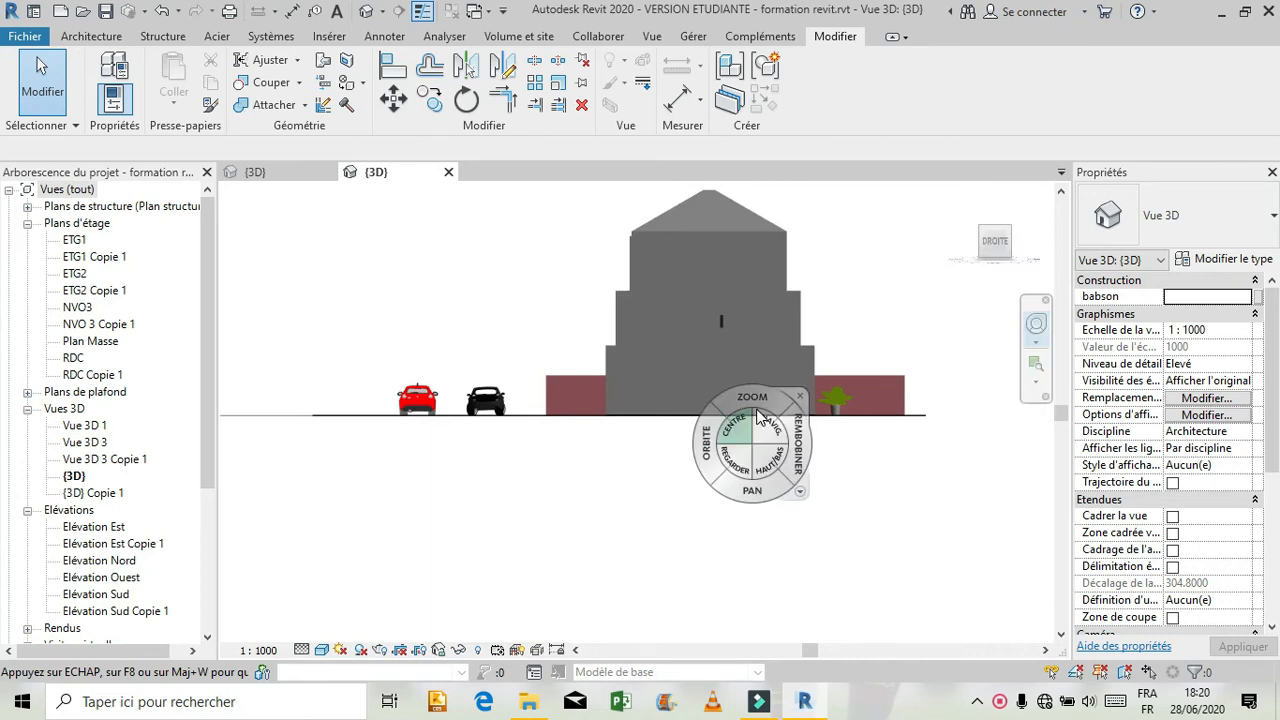
{"action": "scroll", "coordinate": [760, 416], "scroll_direction": "up", "scroll_amount": 1}
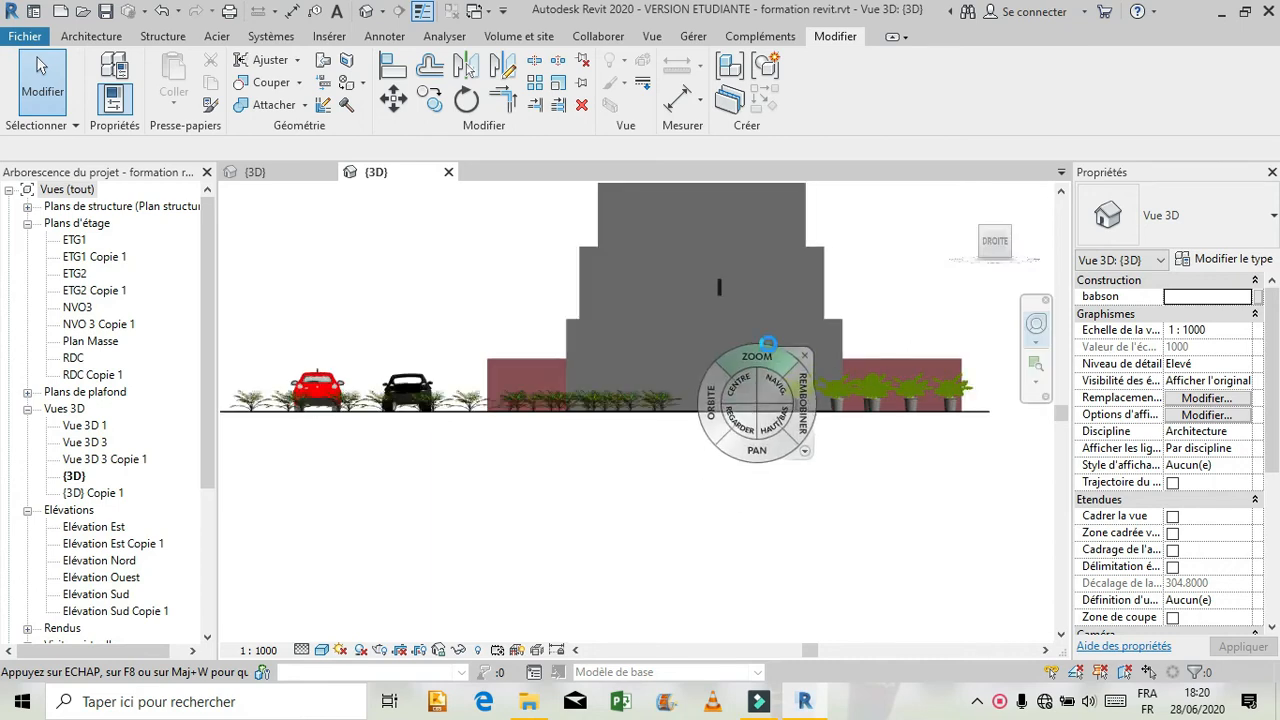
{"action": "scroll", "coordinate": [768, 344], "scroll_direction": "up", "scroll_amount": 1}
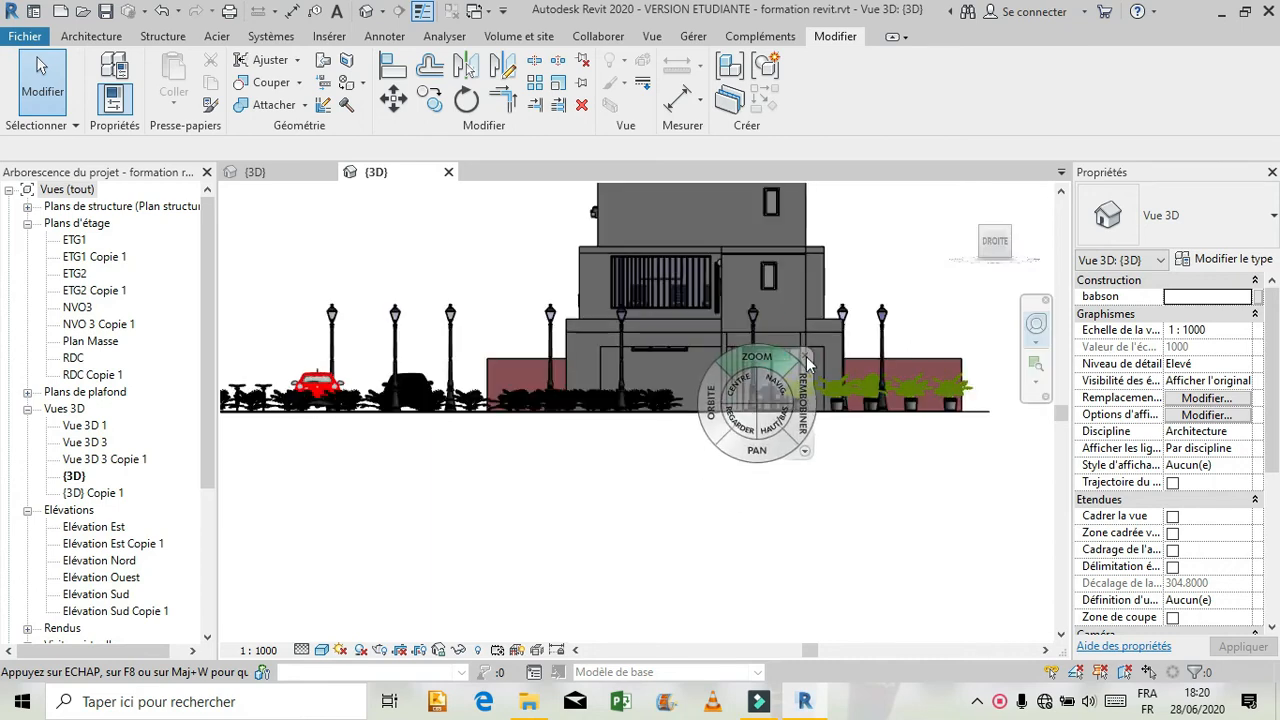
{"action": "left_click", "coordinate": [806, 357]}
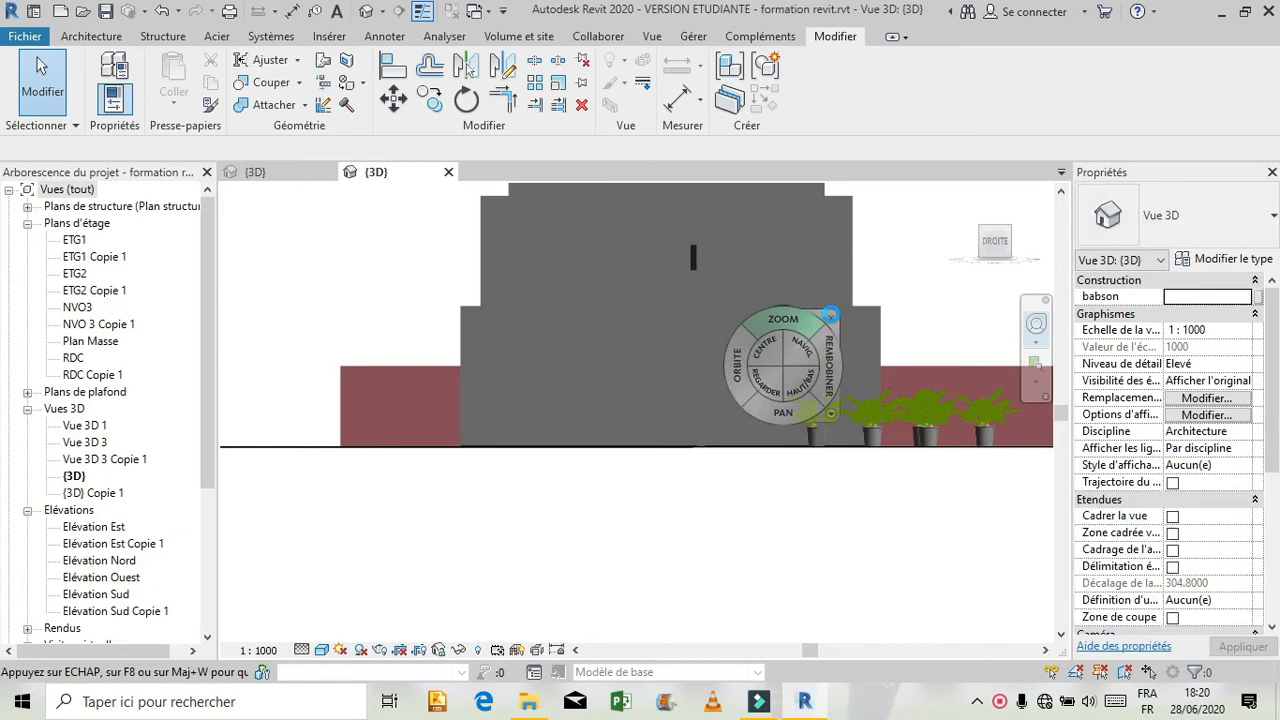
{"action": "left_click", "coordinate": [831, 317]}
{"action": "scroll", "coordinate": [808, 340], "scroll_direction": "up", "scroll_amount": 3}
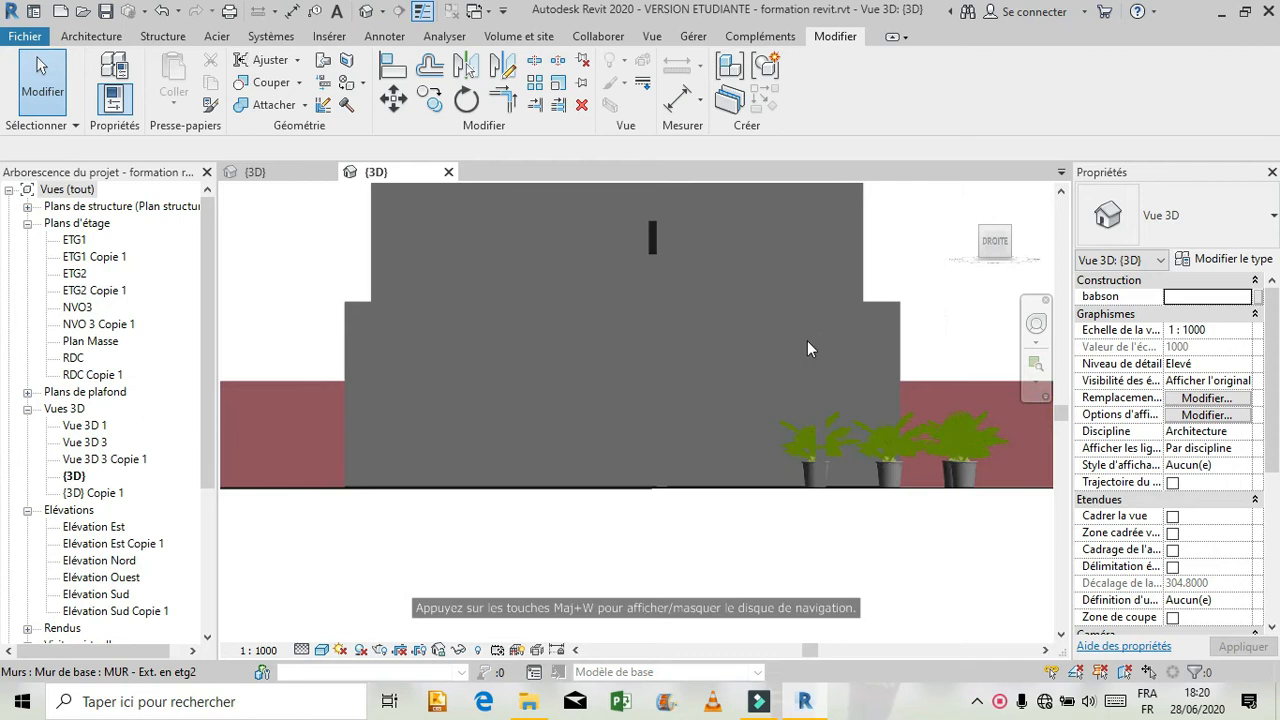
{"action": "scroll", "coordinate": [805, 340], "scroll_direction": "down", "scroll_amount": 3}
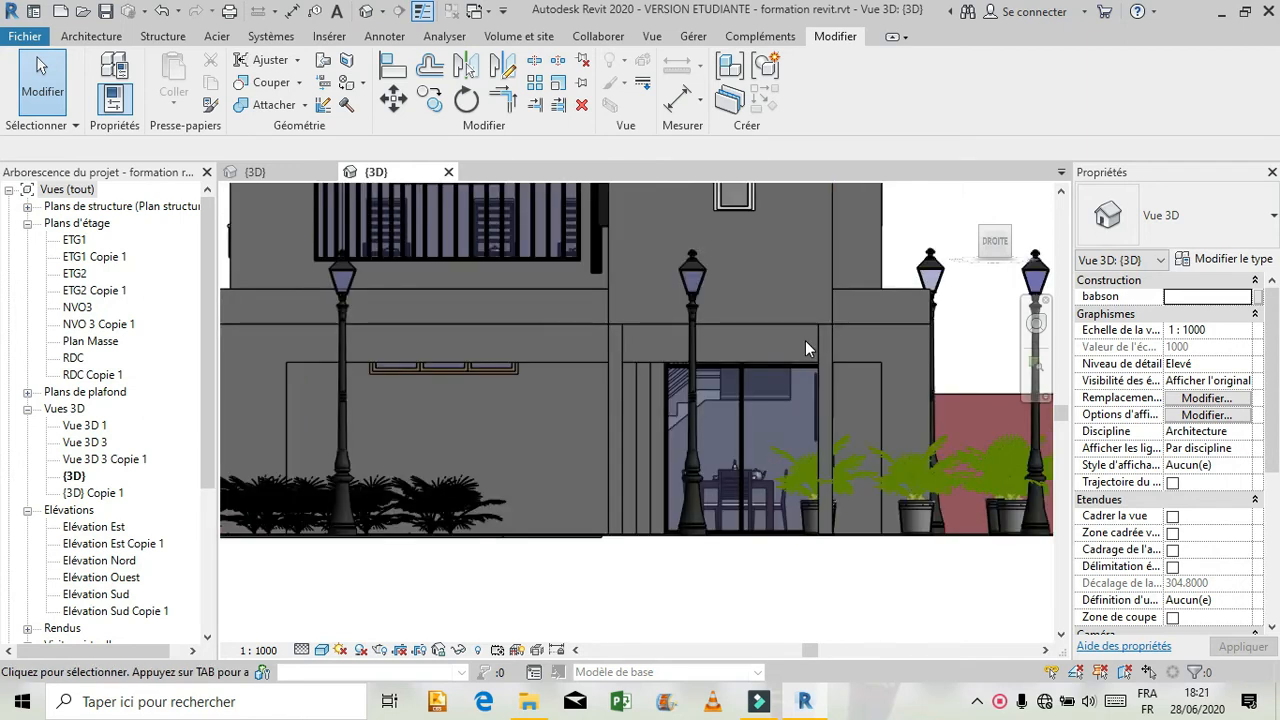
{"action": "scroll", "coordinate": [805, 340], "scroll_direction": "up", "scroll_amount": 3}
{"action": "scroll", "coordinate": [774, 526], "scroll_direction": "down", "scroll_amount": 3}
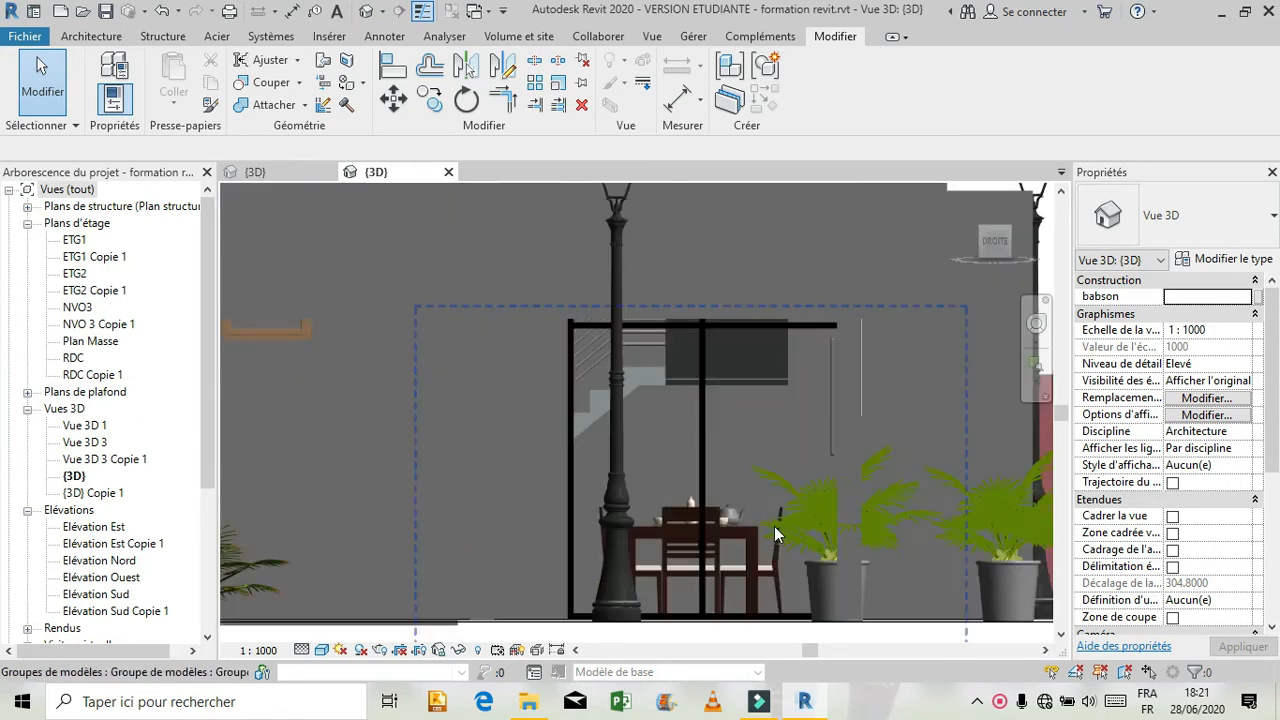
{"action": "scroll", "coordinate": [717, 379], "scroll_direction": "up", "scroll_amount": 2}
Check the spacing of the vertical and horizontal grid lines in the reference model's ground-floor glazed bay.
{"action": "left_click", "coordinate": [705, 430]}
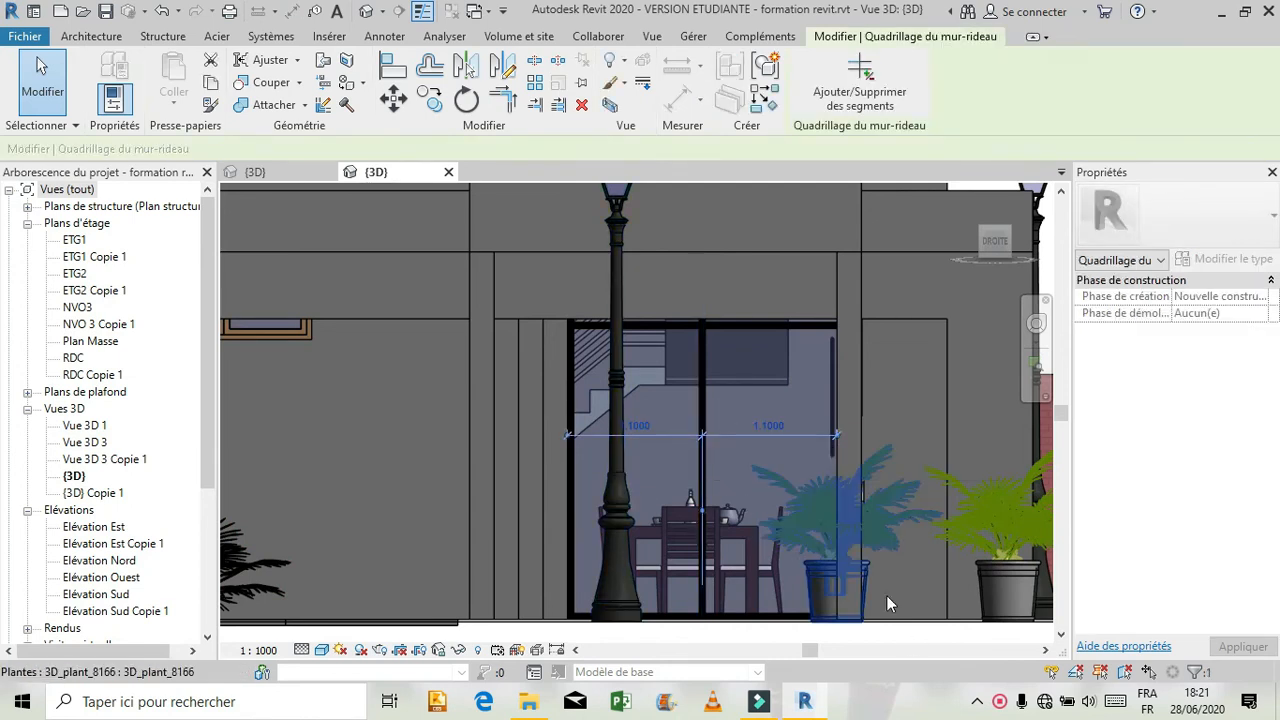
{"action": "left_click", "coordinate": [785, 312]}
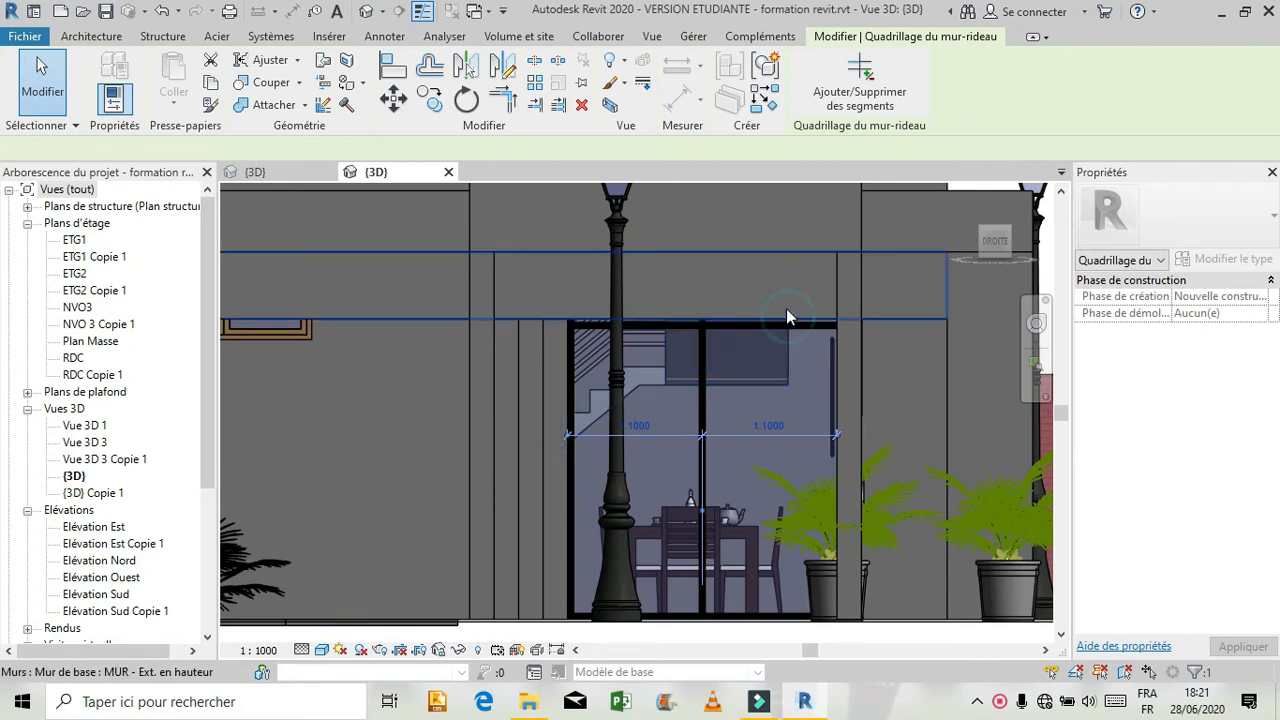
{"action": "key", "text": "Escape"}
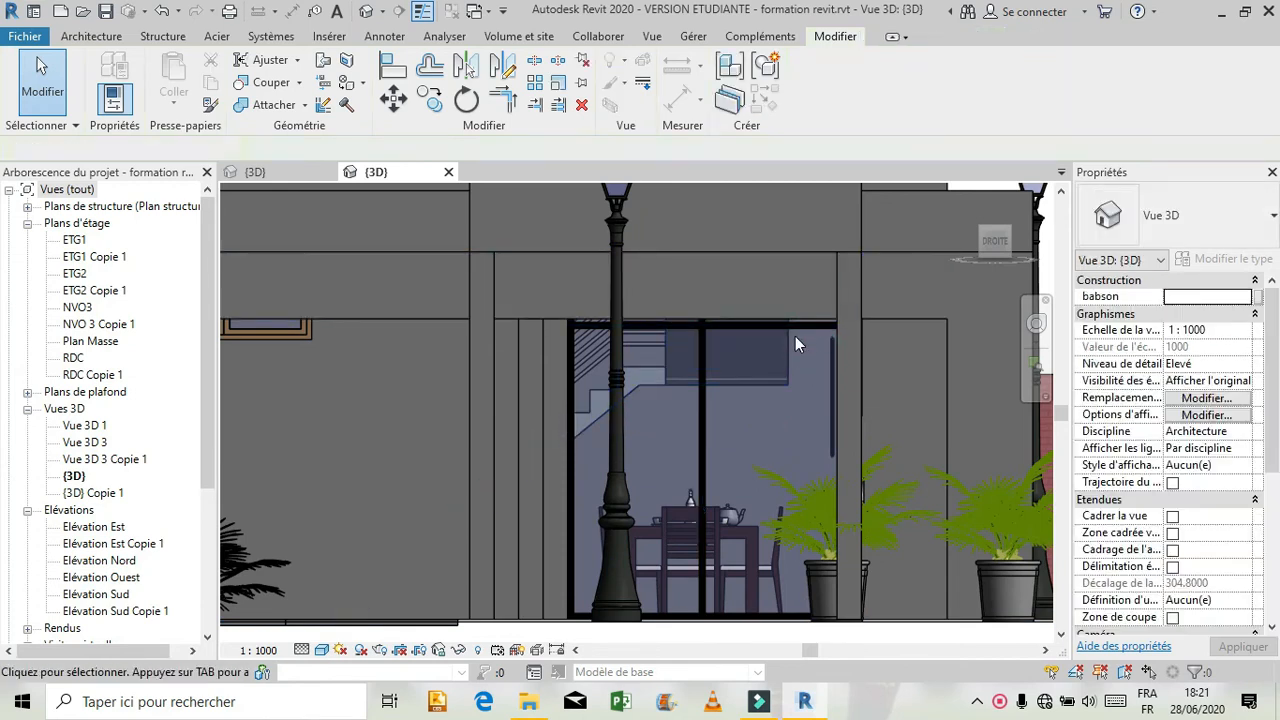
{"action": "left_click", "coordinate": [796, 326]}
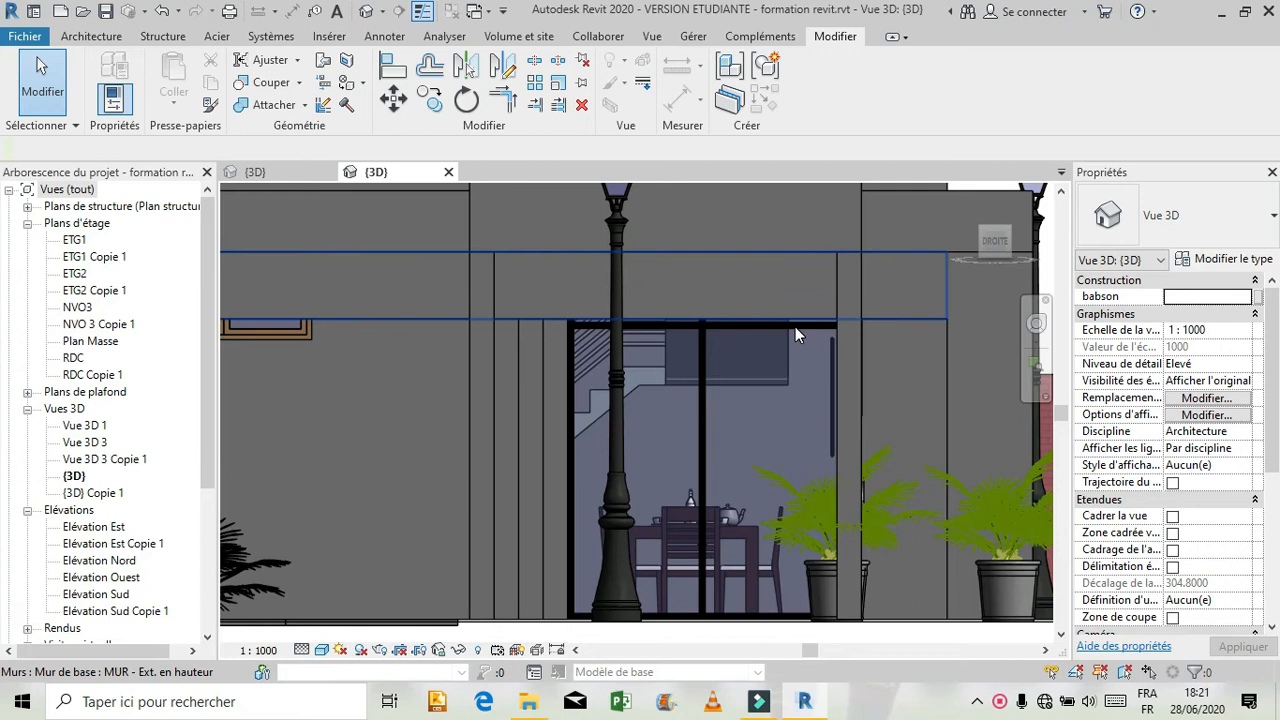
{"action": "left_click", "coordinate": [645, 333]}
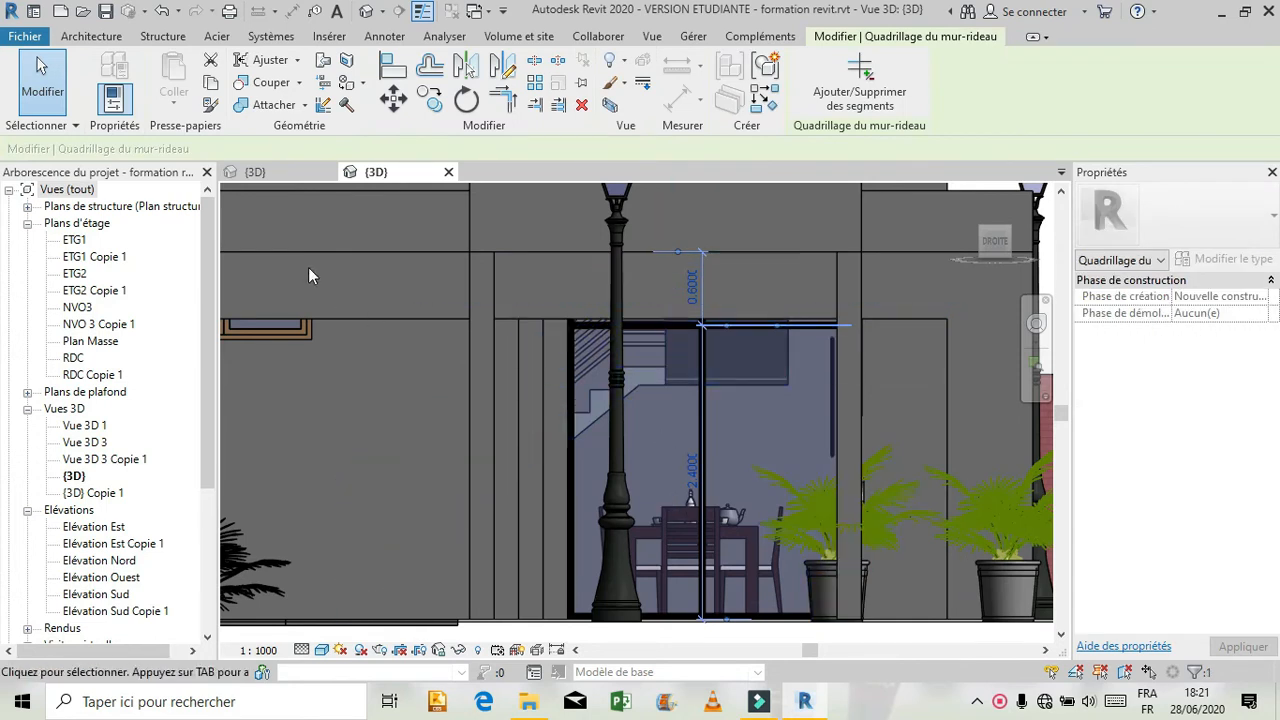
In Projet1, add to the right facade's ground-floor curtain wall a vertical grid line about 1.12 m from the left and a horizontal one about 1.88 m up.
{"action": "left_click", "coordinate": [259, 175]}
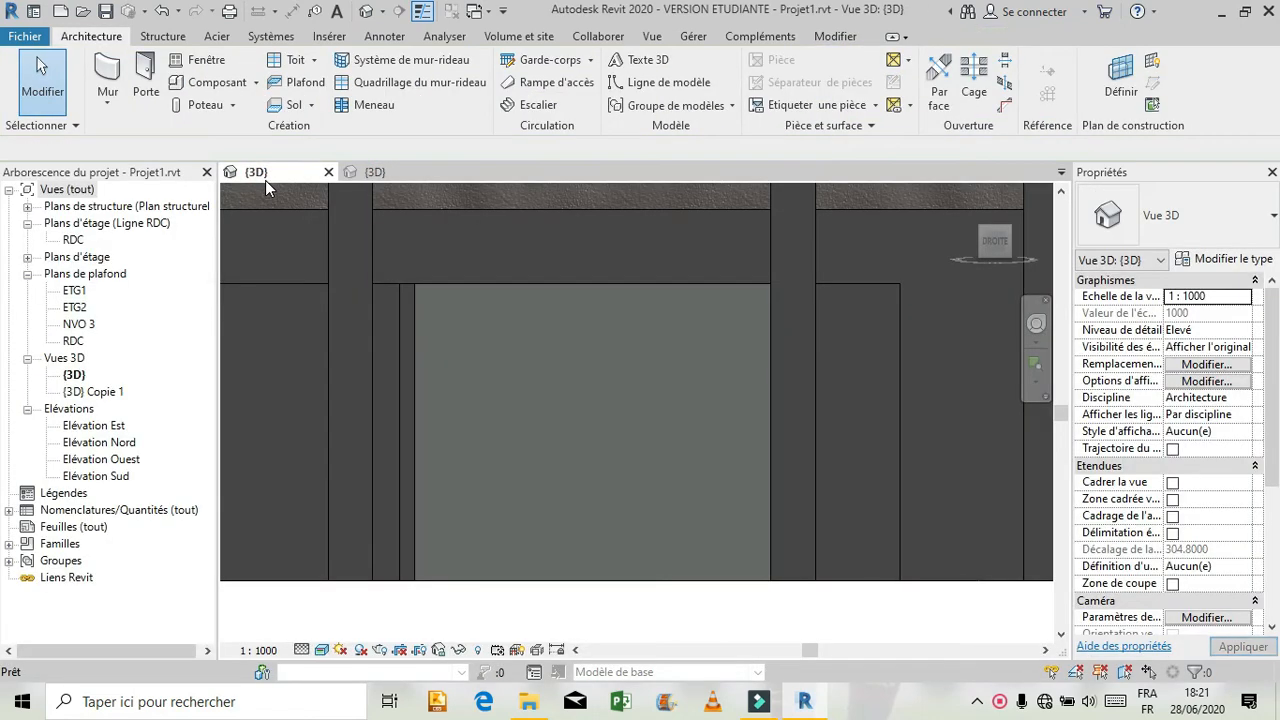
{"action": "left_click", "coordinate": [425, 84]}
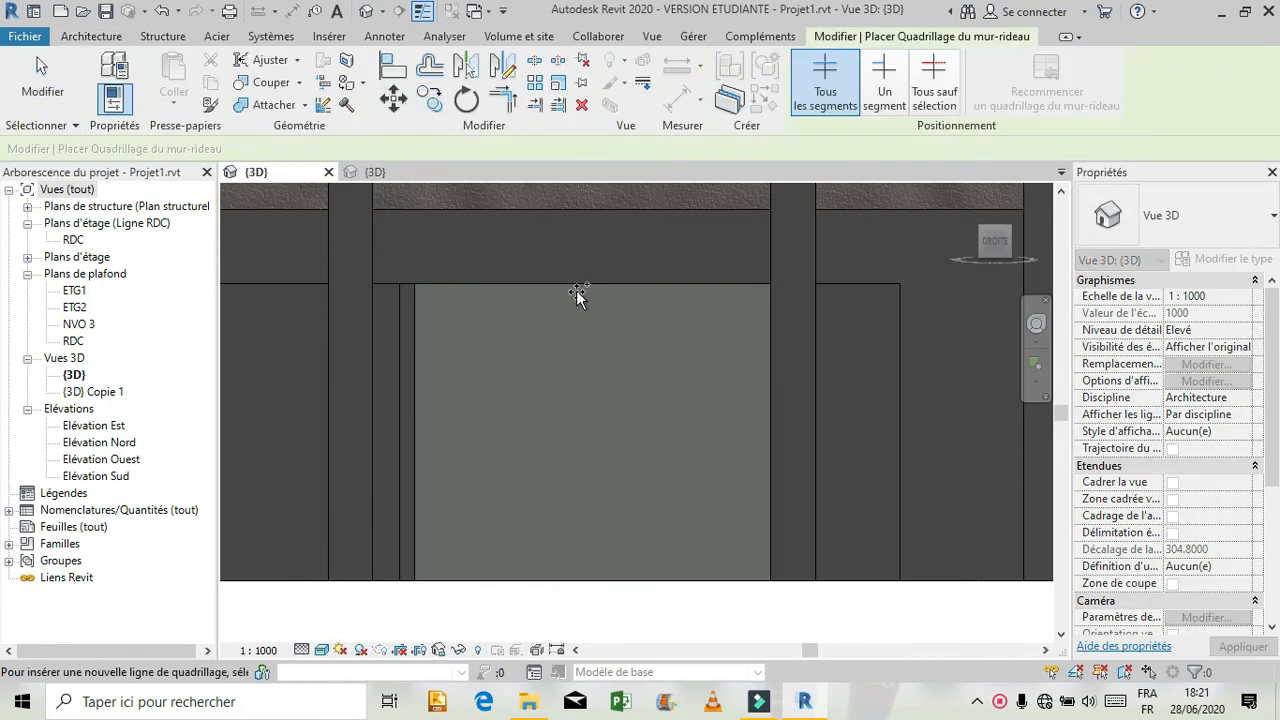
{"action": "left_click", "coordinate": [581, 205]}
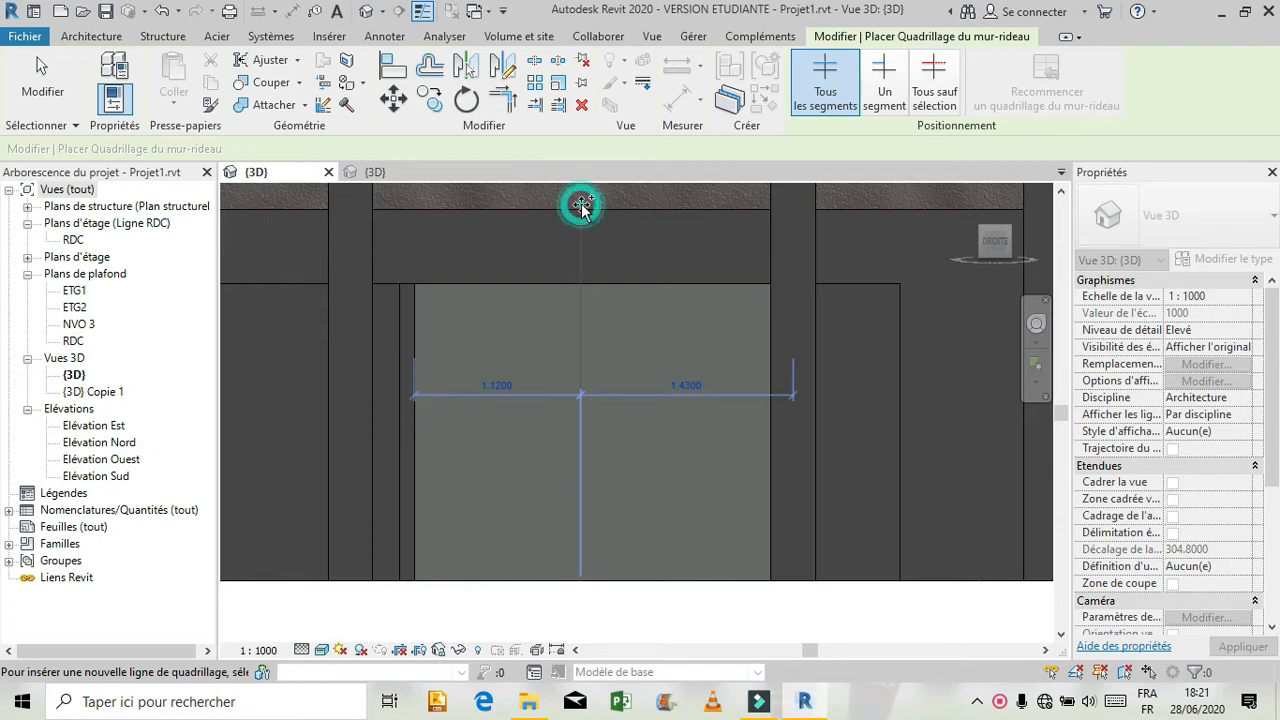
{"action": "left_click", "coordinate": [415, 301]}
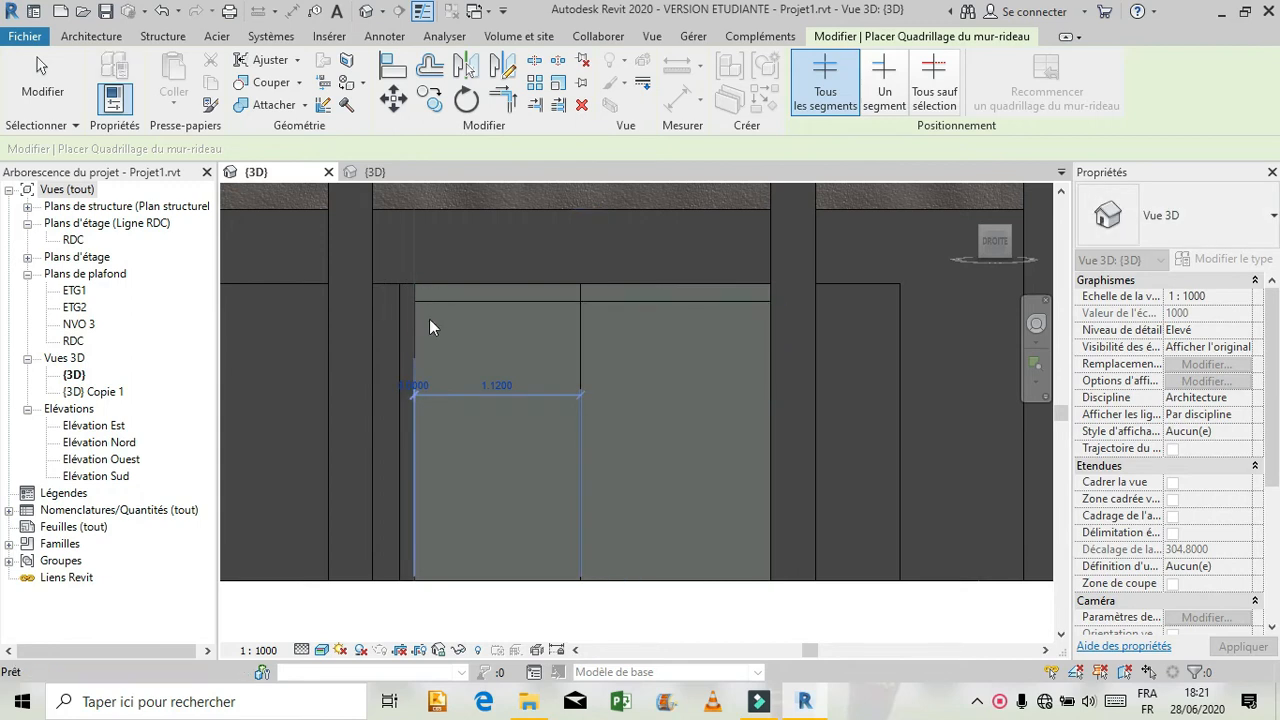
{"action": "key", "text": "Escape"}
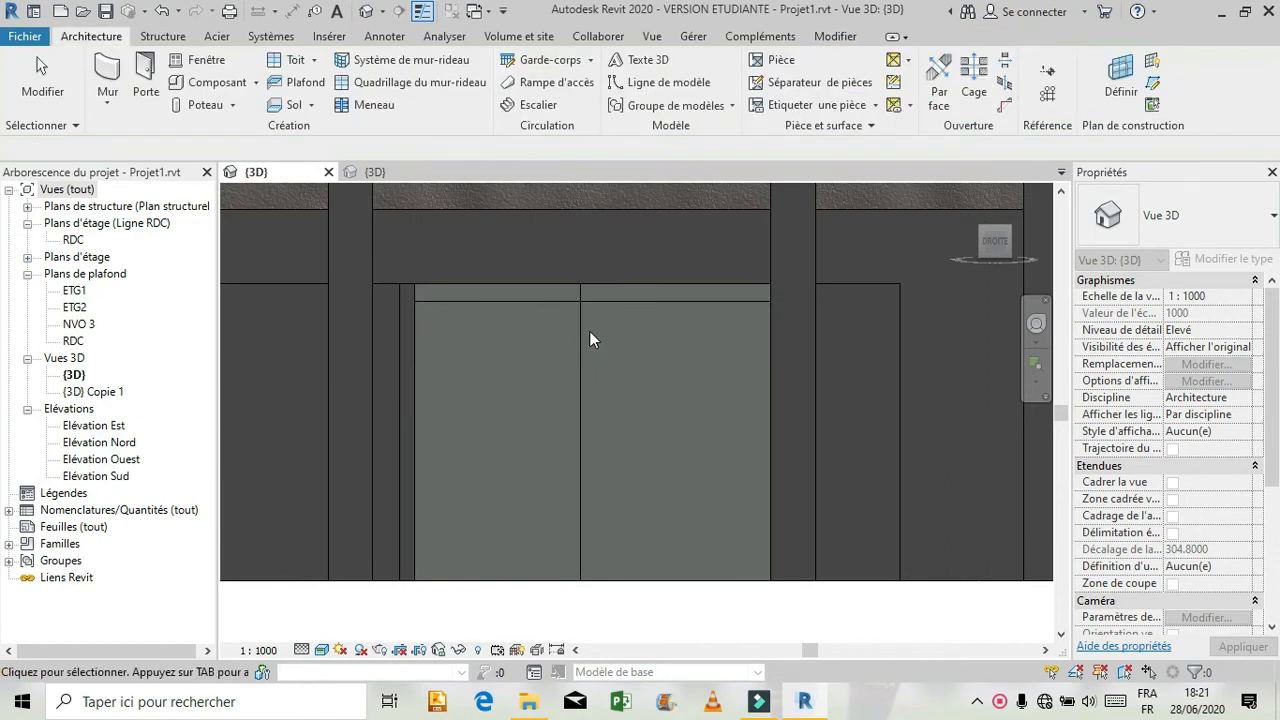
Set the vertical grid line of the right facade's ground-floor curtain wall 1.10 m from the wall's left end.
{"action": "left_click", "coordinate": [581, 353]}
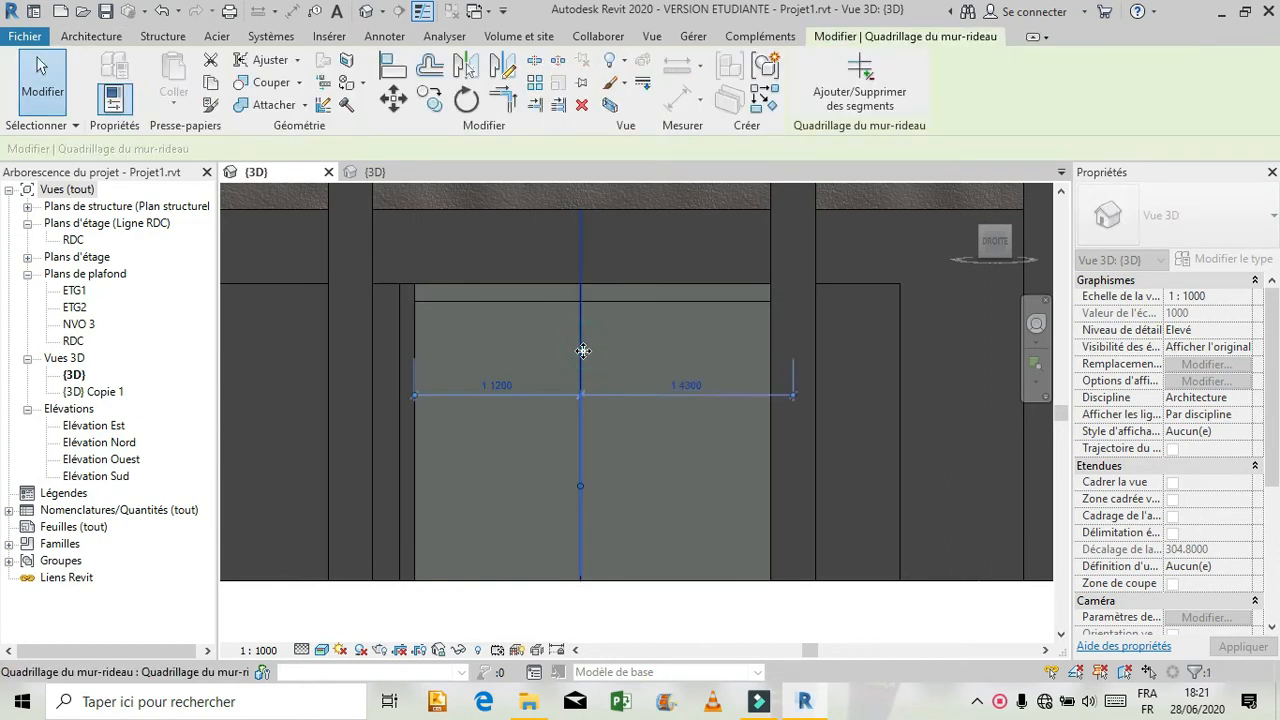
{"action": "left_click", "coordinate": [497, 386]}
{"action": "type", "text": "1"}
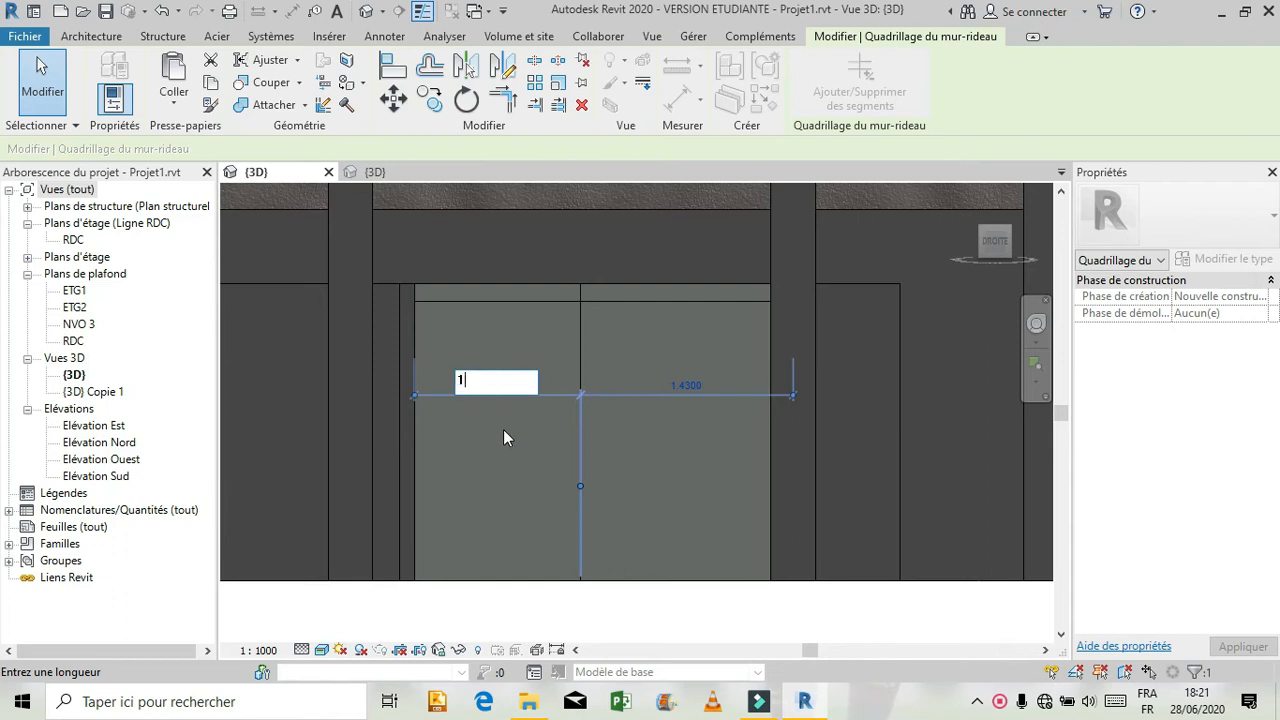
{"action": "type", "text": ".10"}
{"action": "key", "text": "Return"}
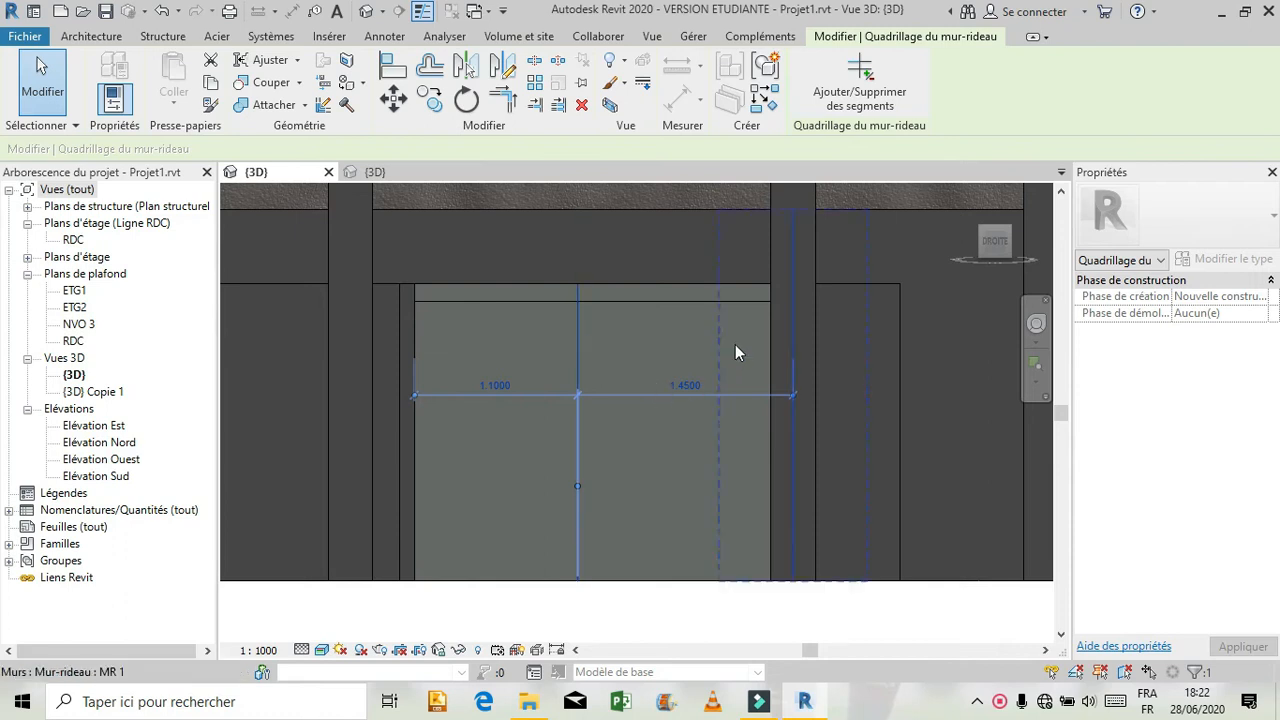
{"action": "key", "text": "Escape"}
Reposition the same vertical grid line 1.10 m from the curtain wall's right end.
{"action": "left_click", "coordinate": [580, 360]}
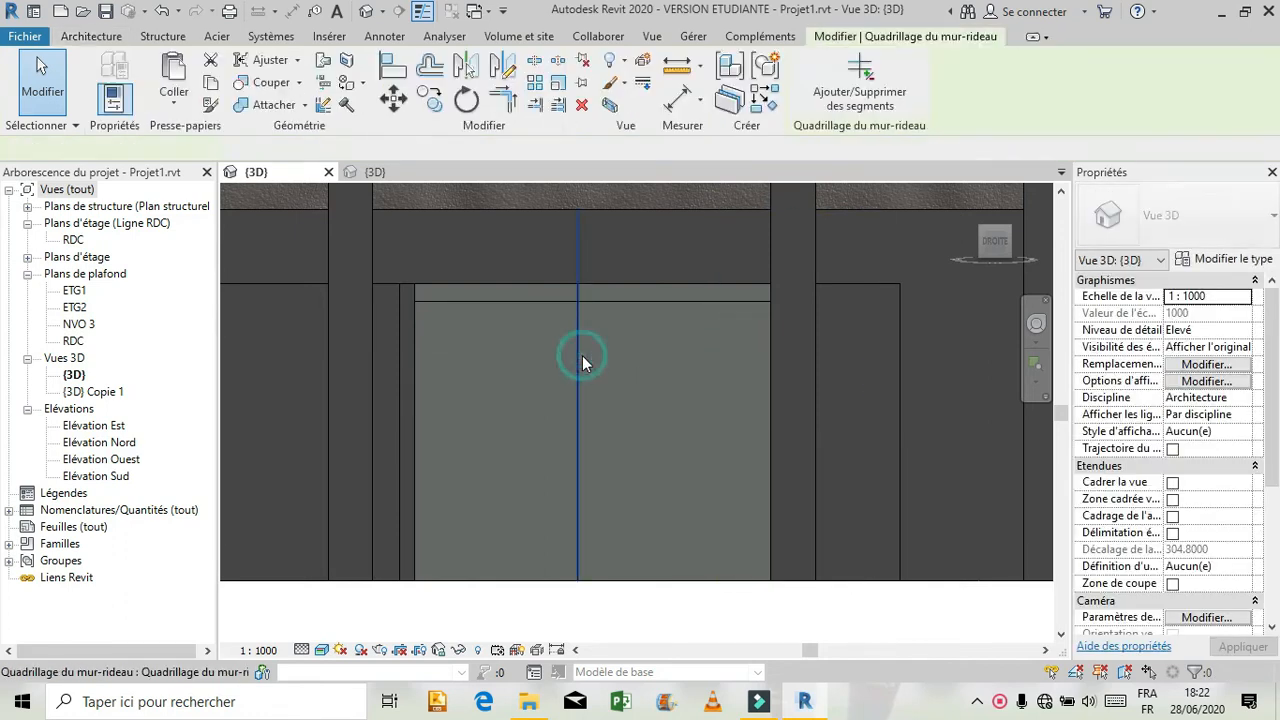
{"action": "left_click", "coordinate": [706, 386]}
{"action": "type", "text": "1"}
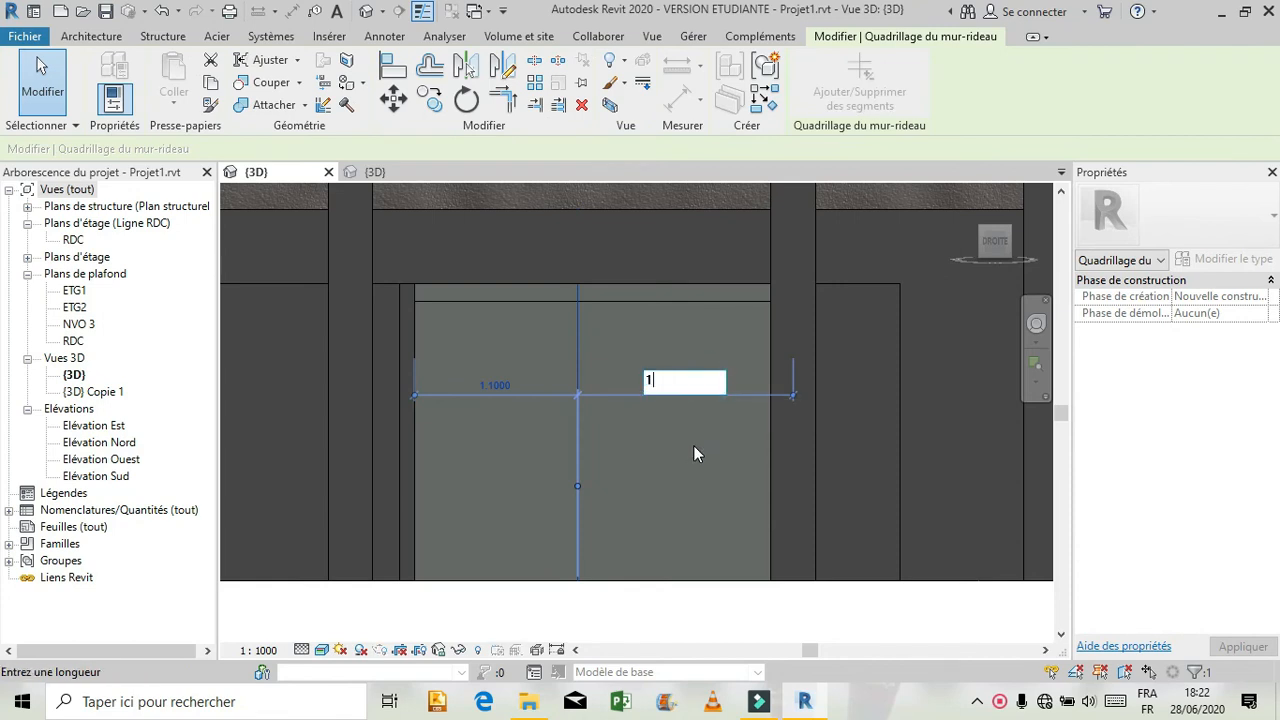
{"action": "key", "text": "BackSpace"}
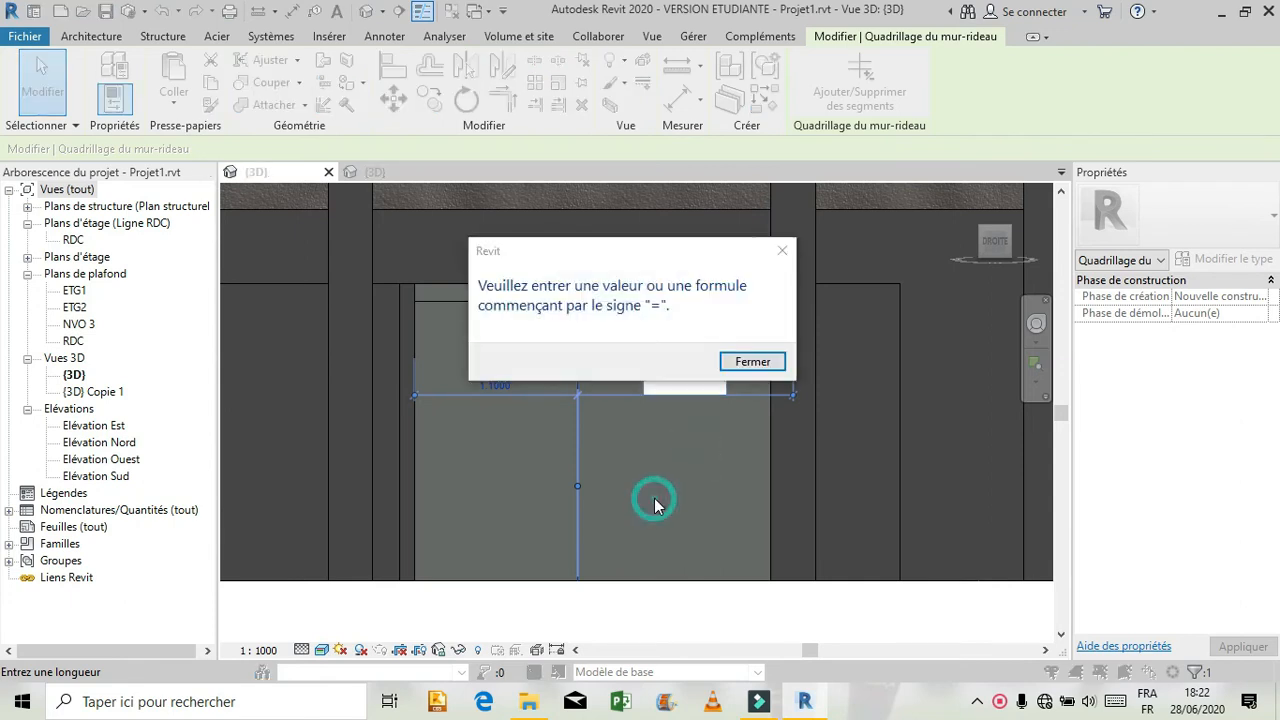
{"action": "left_click", "coordinate": [782, 260]}
{"action": "left_click", "coordinate": [679, 487]}
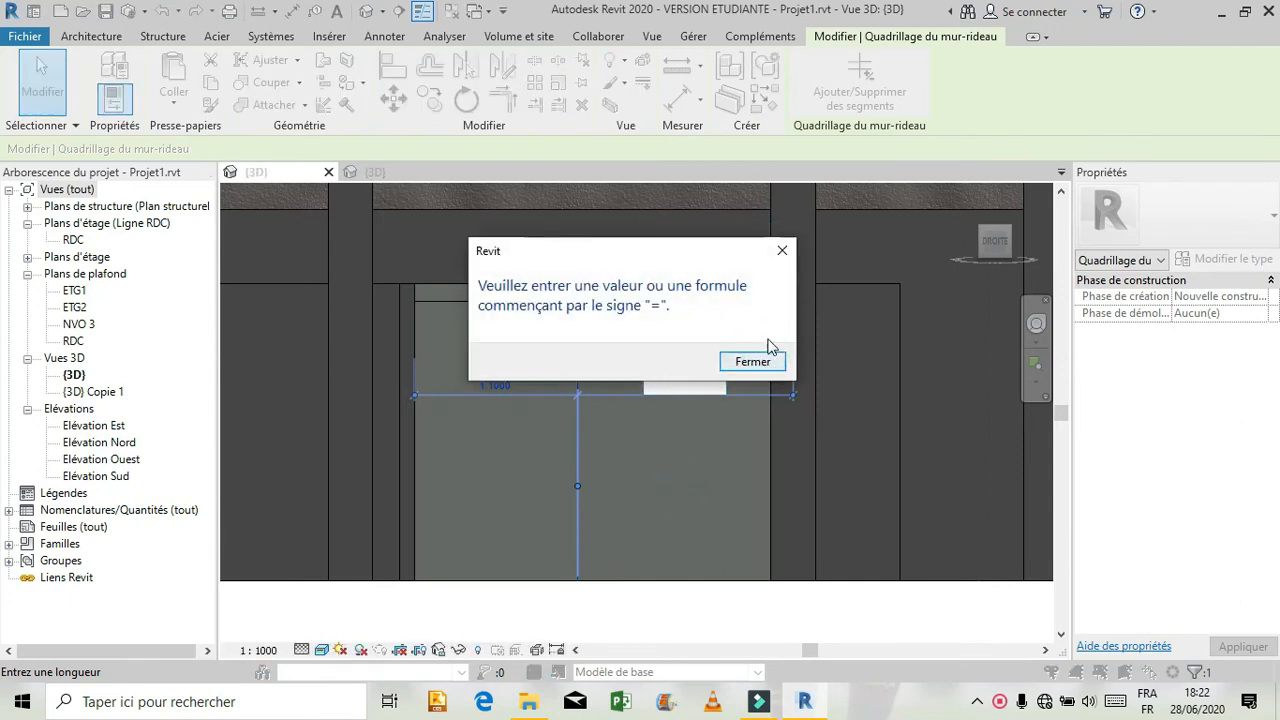
{"action": "left_click", "coordinate": [750, 360]}
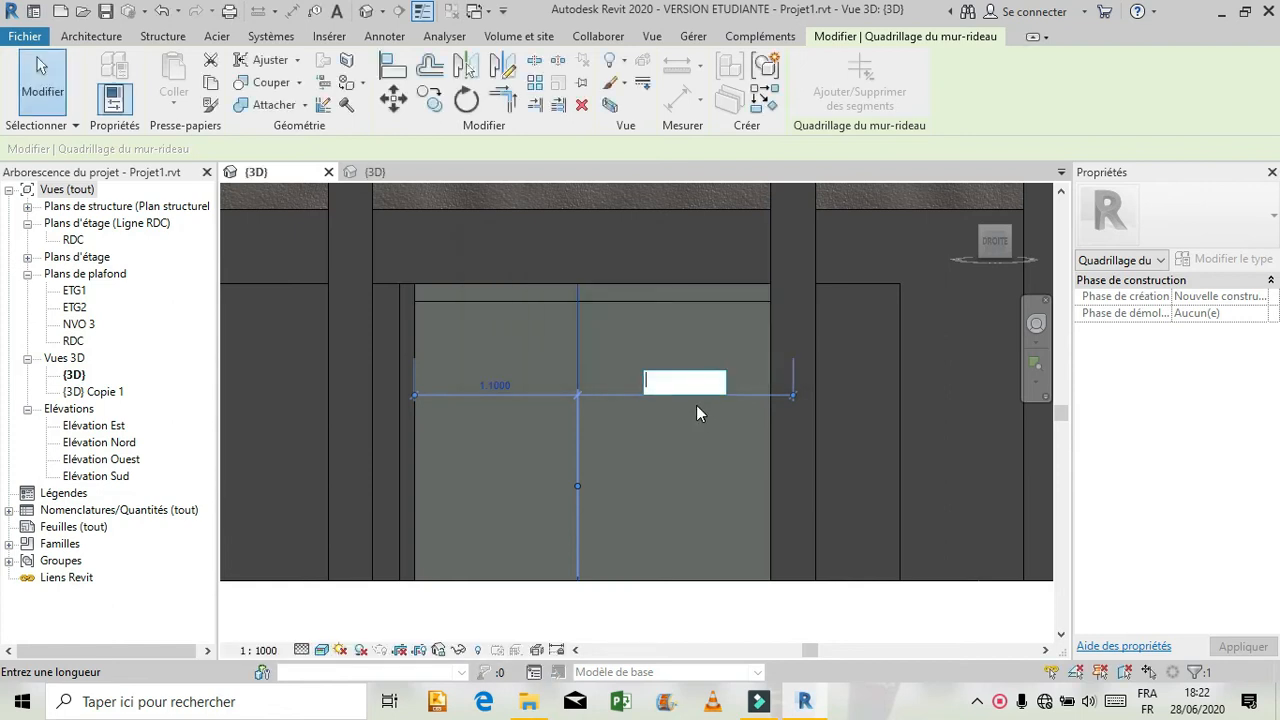
{"action": "type", "text": "1."}
{"action": "type", "text": "0"}
{"action": "key", "text": "Return"}
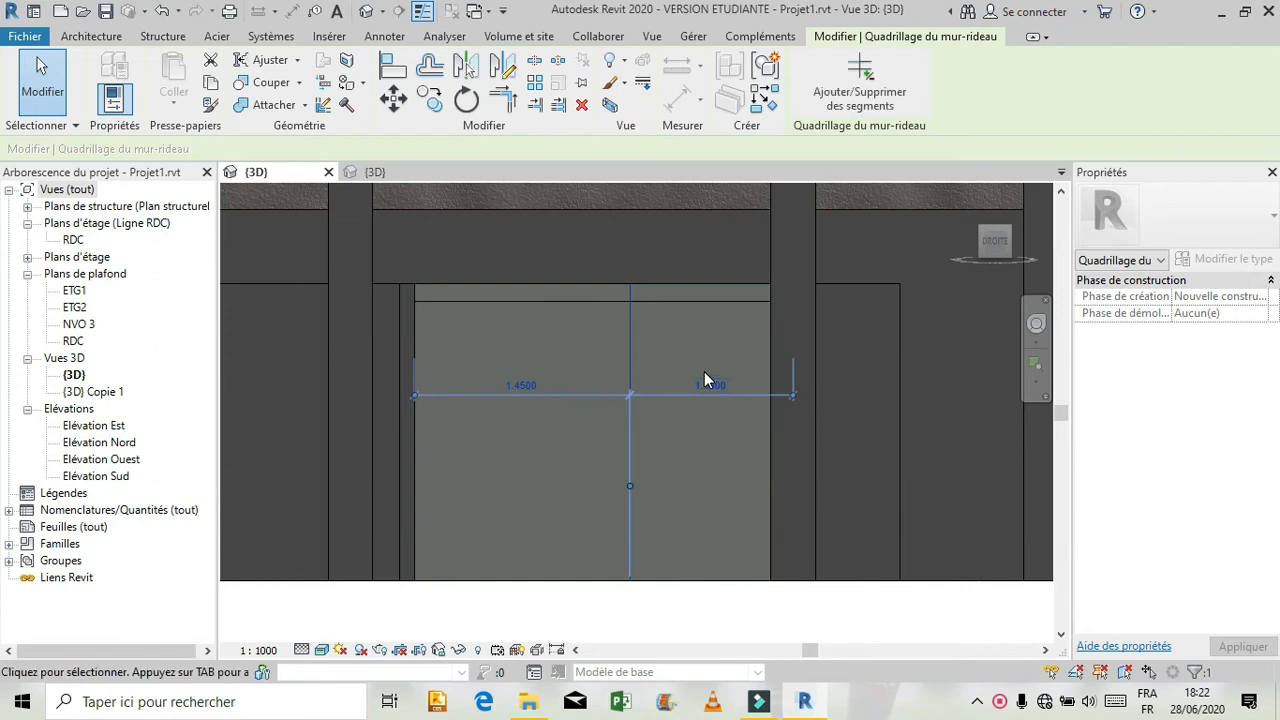
Centre the vertical grid line in the ground-floor bay by setting its distance from the right end to 1.275 m.
{"action": "left_click", "coordinate": [719, 396]}
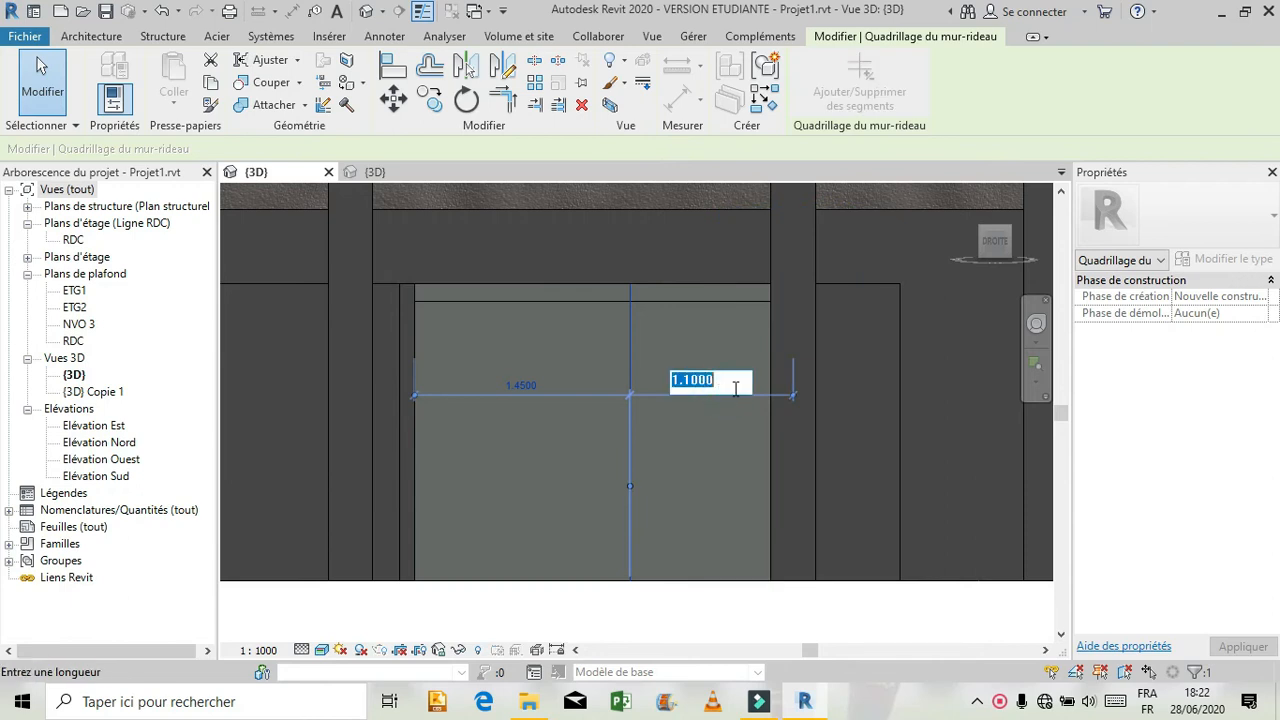
{"action": "type", "text": "1.275"}
{"action": "key", "text": "Return"}
{"action": "key", "text": "Escape"}
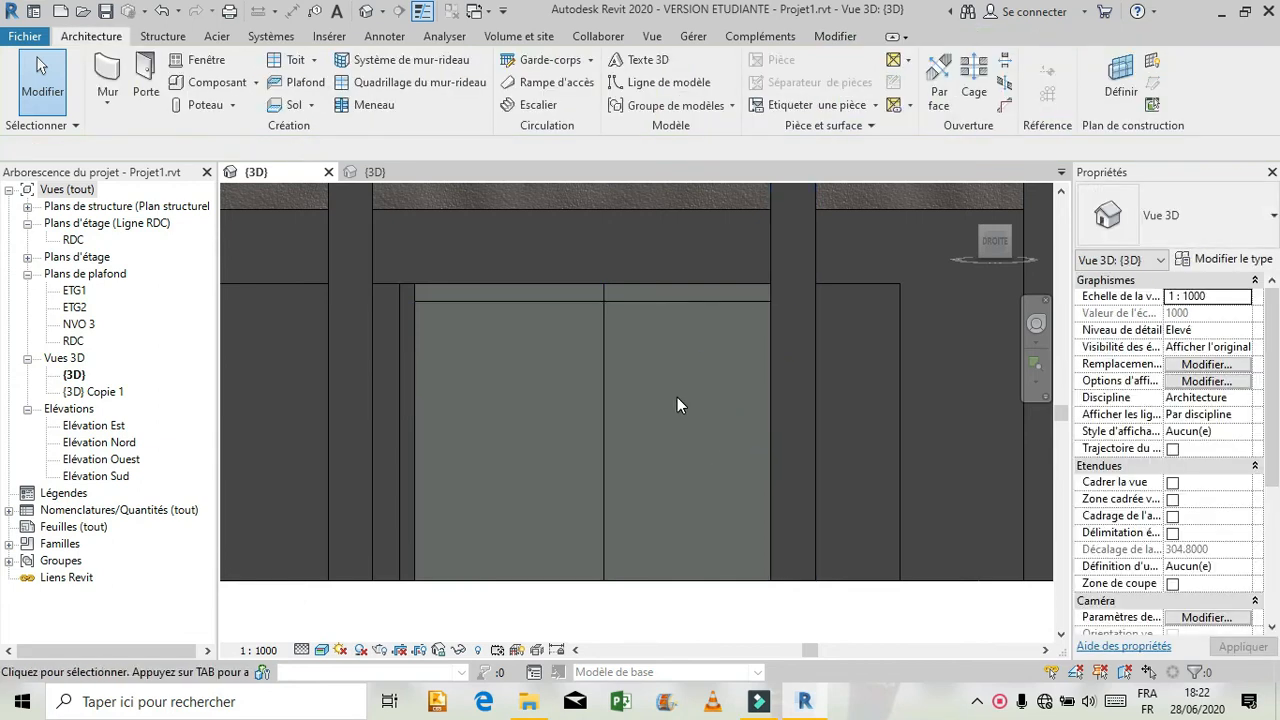
Place rectangular mullions (Meneau rectangulaire meneau 1) on all grid lines of the right facade's ground-floor curtain wall.
{"action": "left_click", "coordinate": [372, 105]}
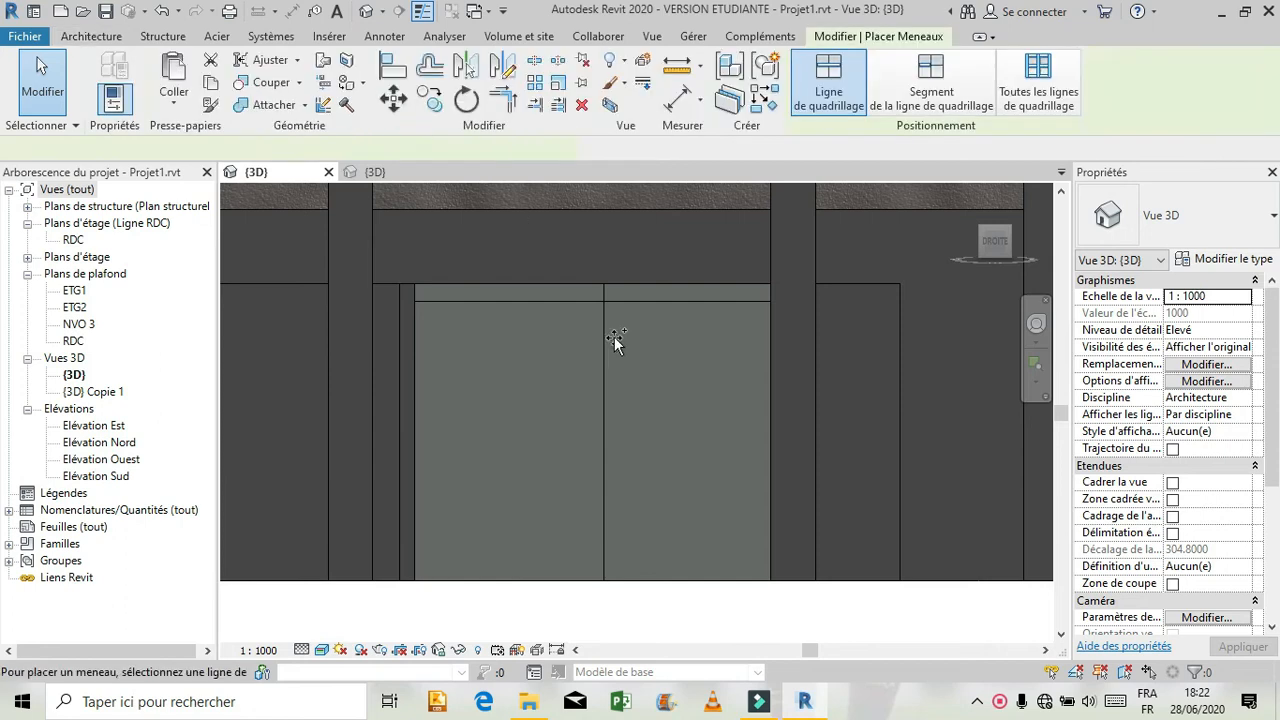
{"action": "left_click", "coordinate": [1037, 98]}
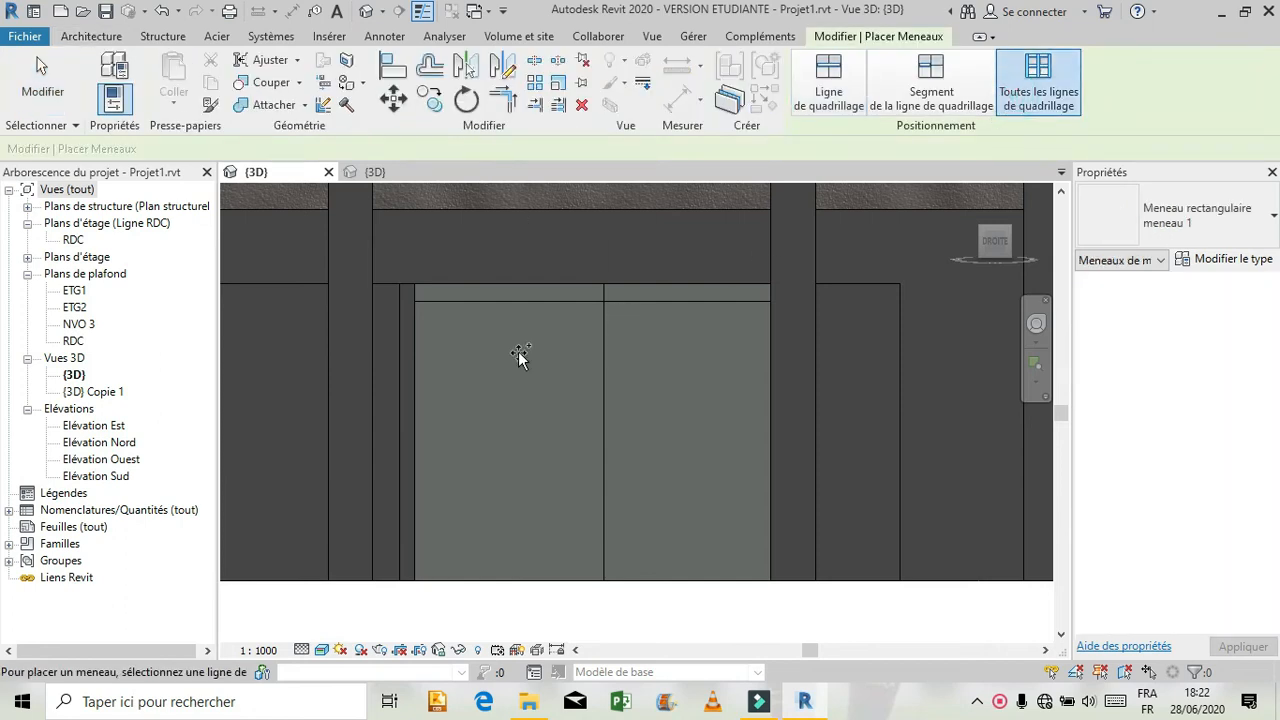
{"action": "left_click", "coordinate": [605, 305]}
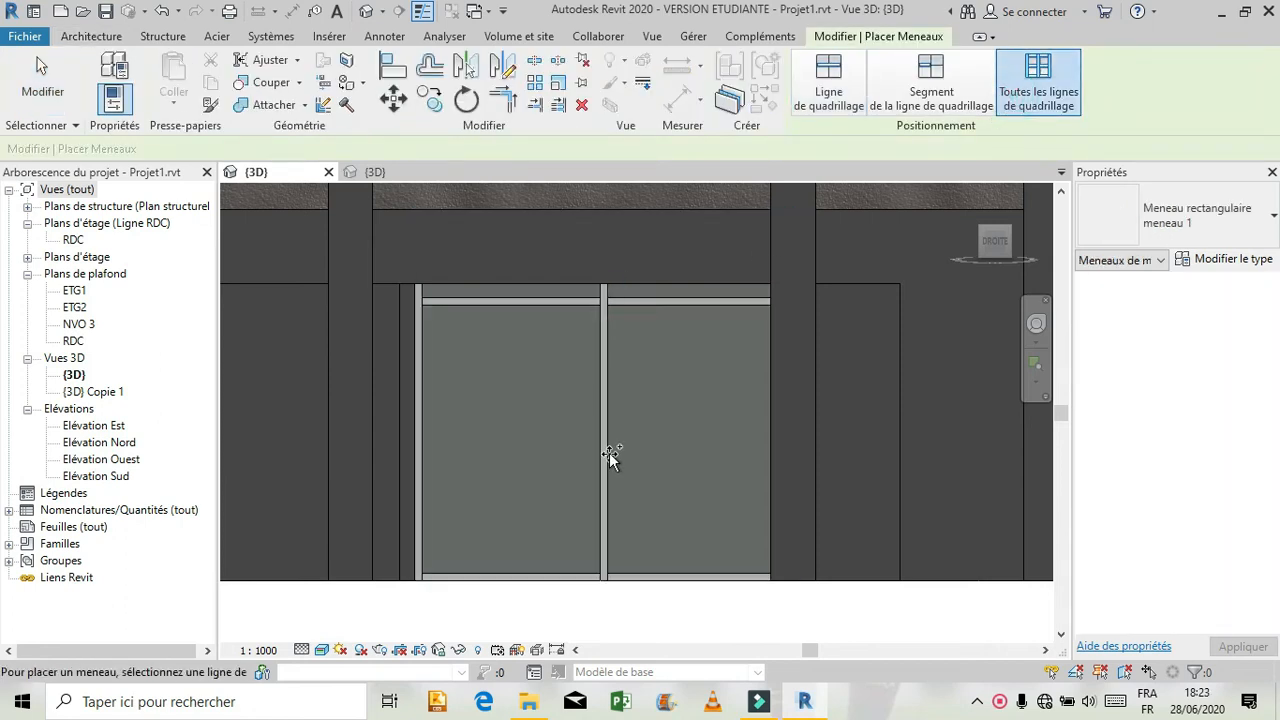
{"action": "scroll", "coordinate": [610, 455], "scroll_direction": "down", "scroll_amount": 3}
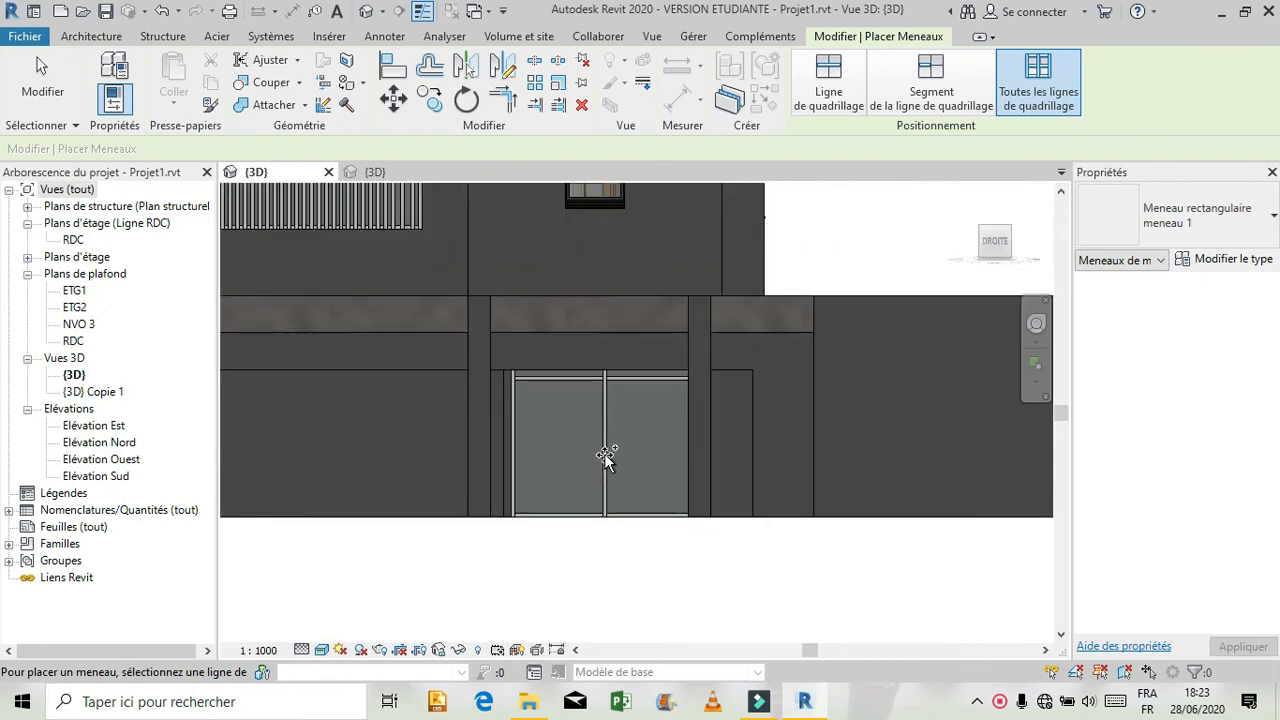
{"action": "key", "text": "Escape"}
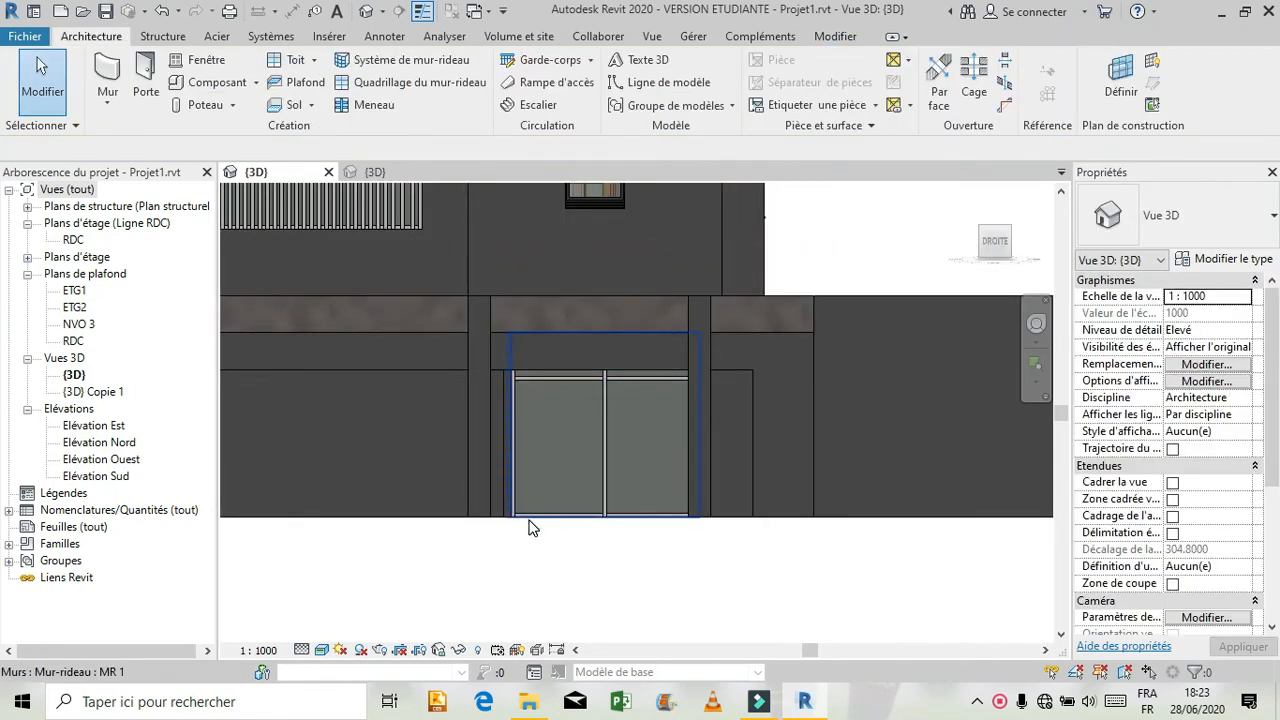
Check the divided curtain wall's properties, and examine the undivided ground-floor curtain wall on the building's rear facade.
{"action": "left_click", "coordinate": [529, 521]}
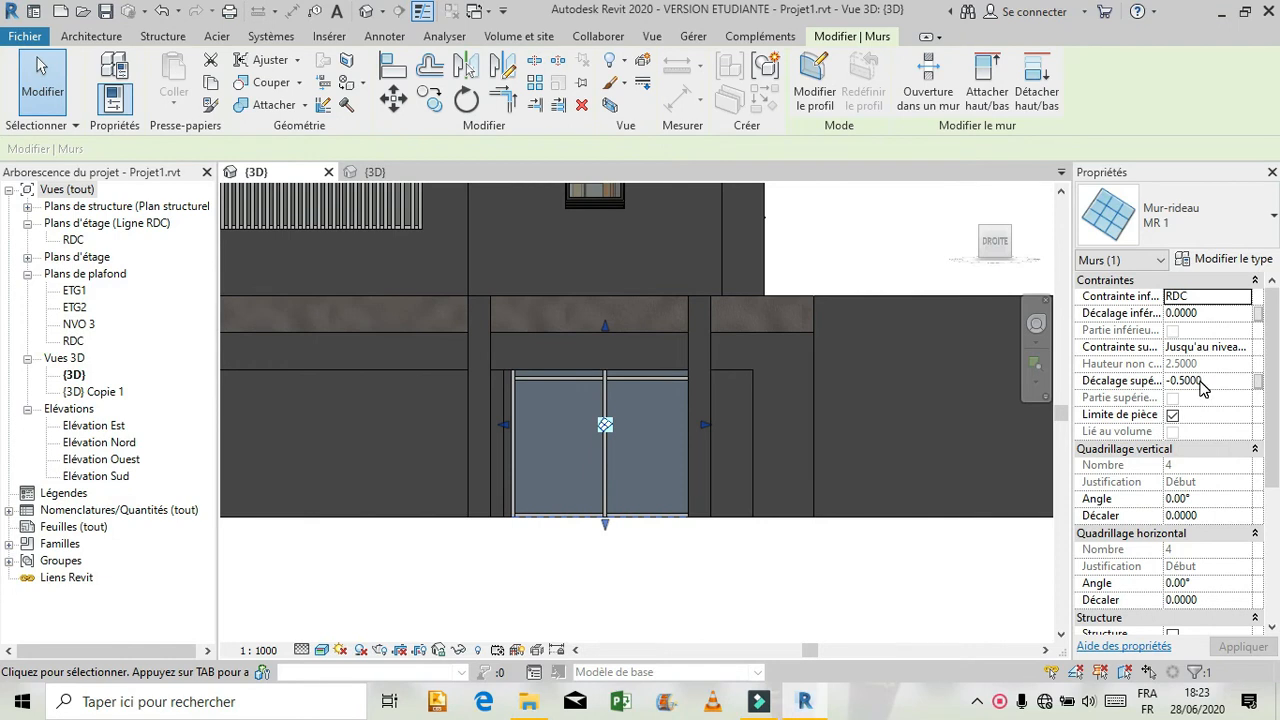
{"action": "left_click", "coordinate": [822, 596]}
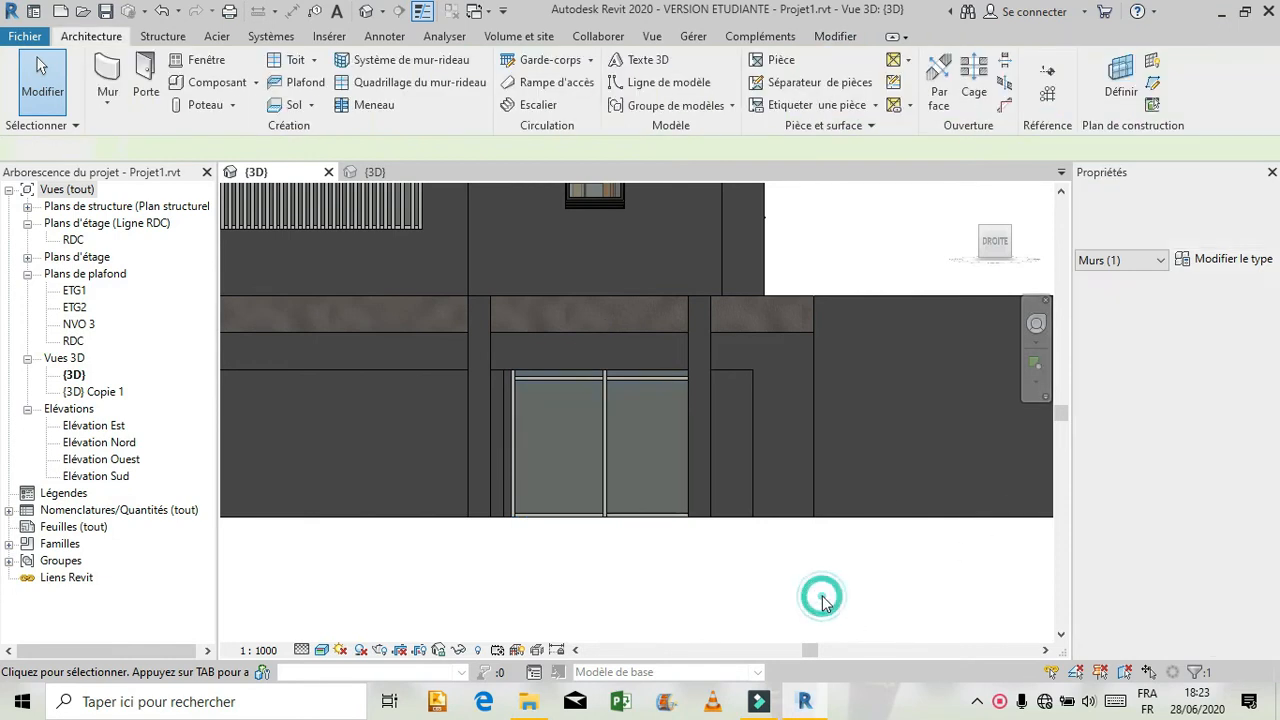
{"action": "left_click", "coordinate": [1030, 335]}
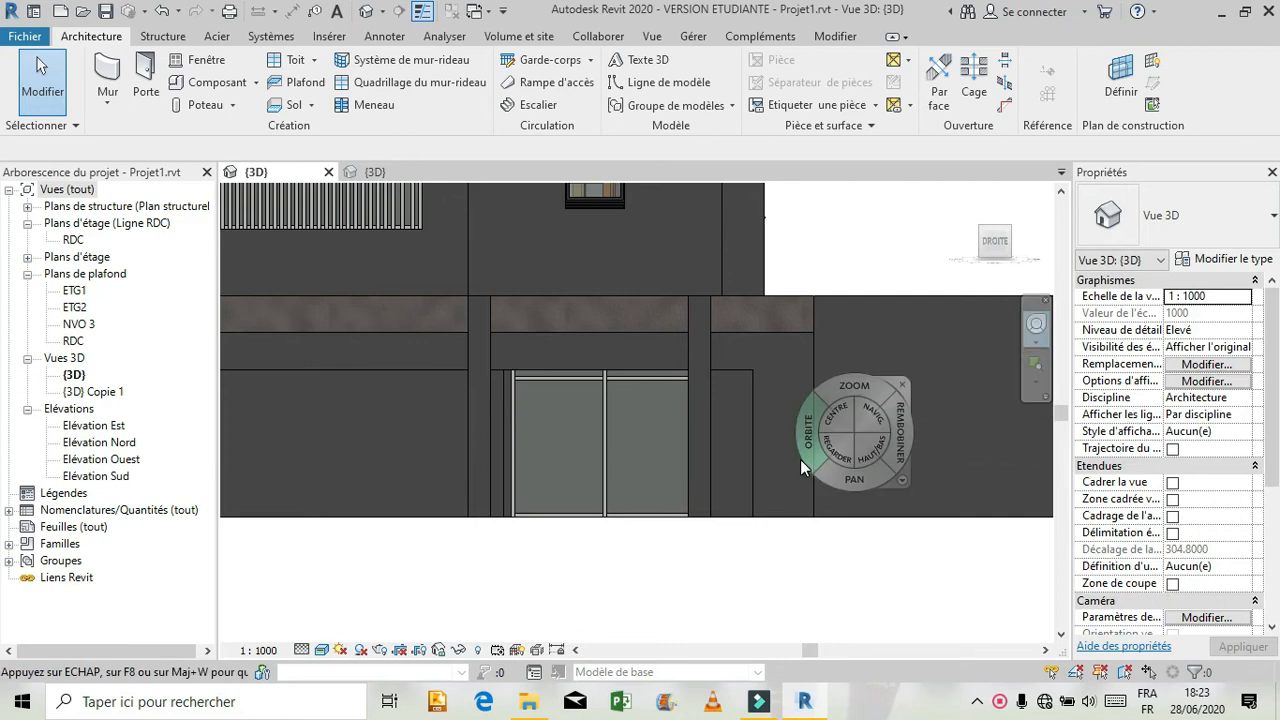
{"action": "left_click_drag", "start_coordinate": [800, 459], "coordinate": [655, 494]}
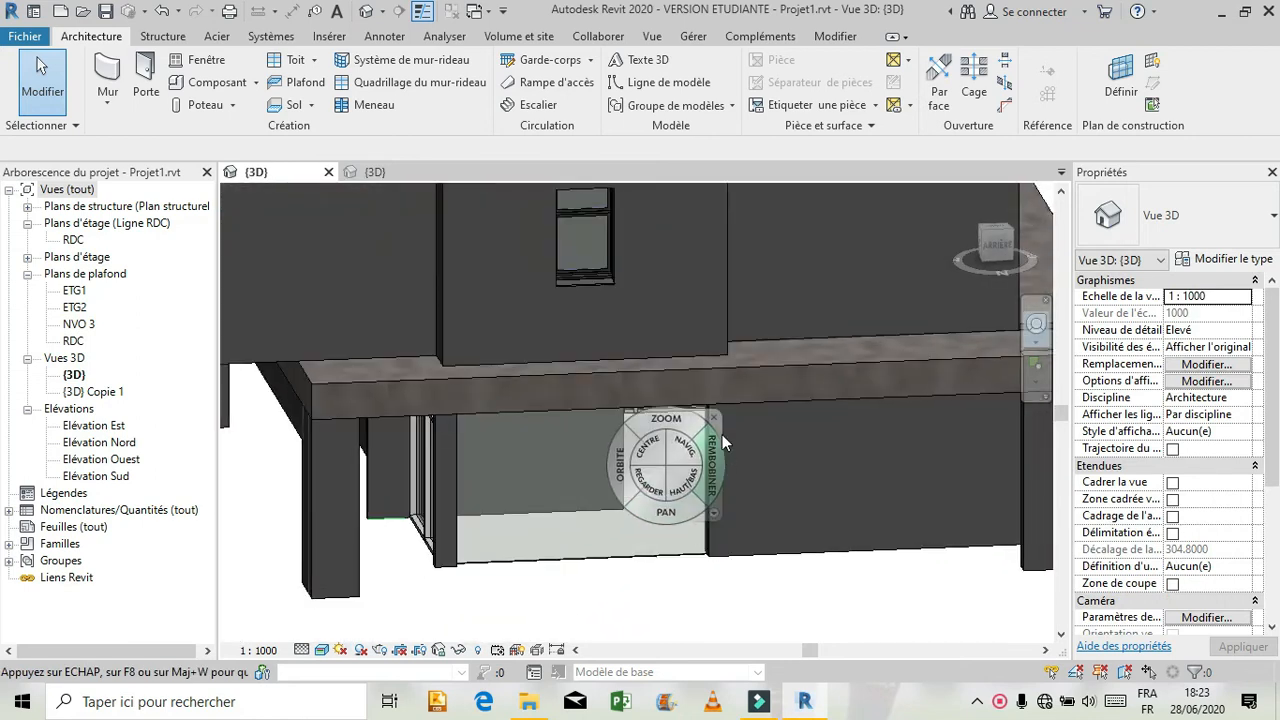
{"action": "left_click", "coordinate": [712, 415]}
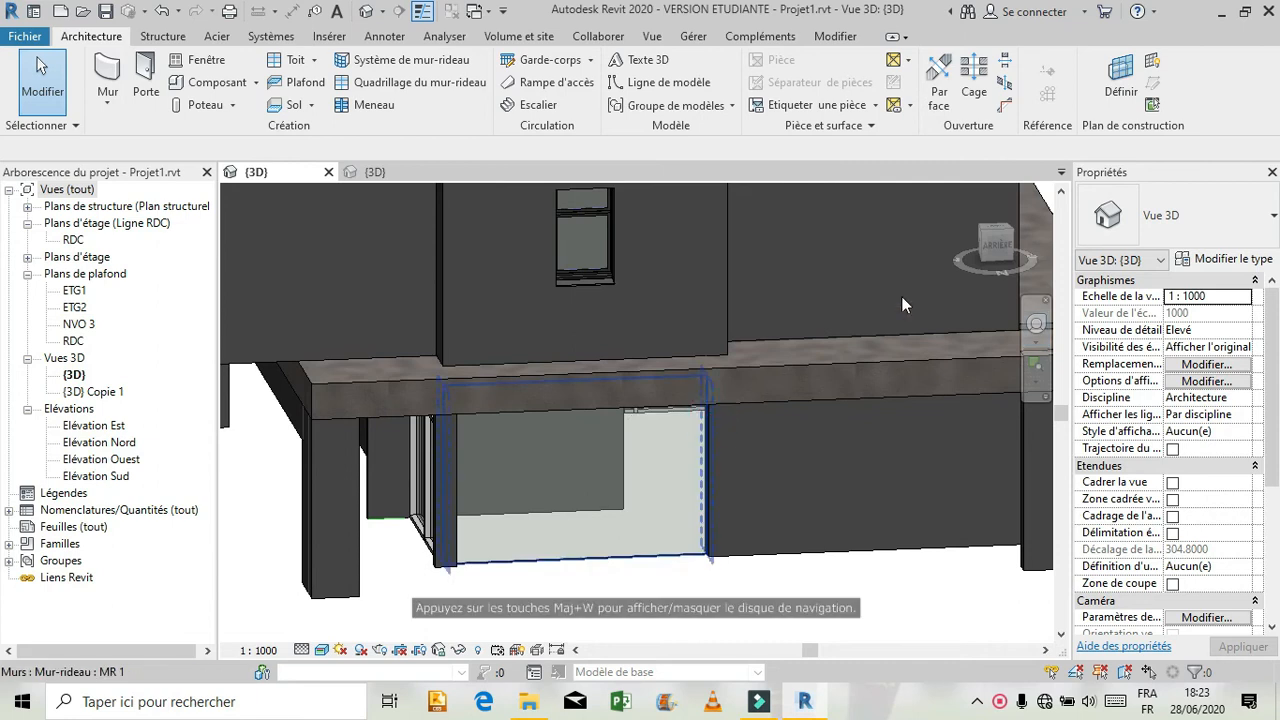
{"action": "left_click", "coordinate": [995, 246]}
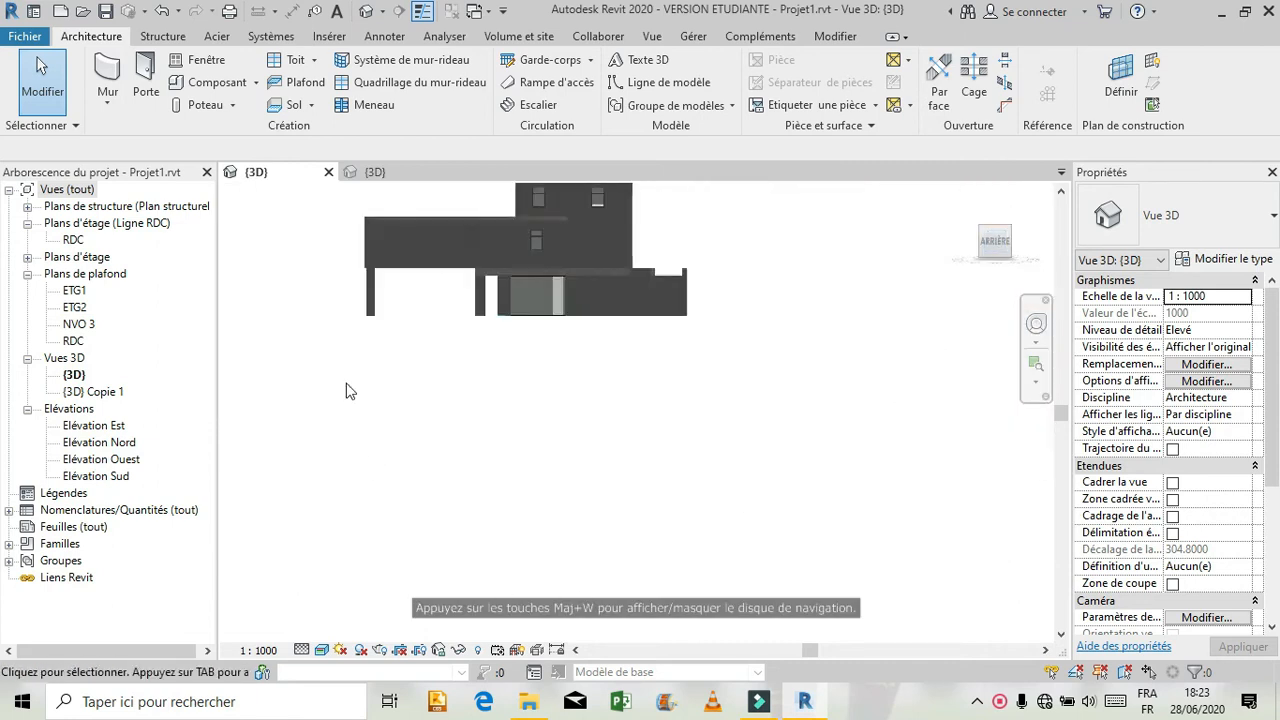
{"action": "scroll", "coordinate": [678, 465], "scroll_direction": "up", "scroll_amount": 5}
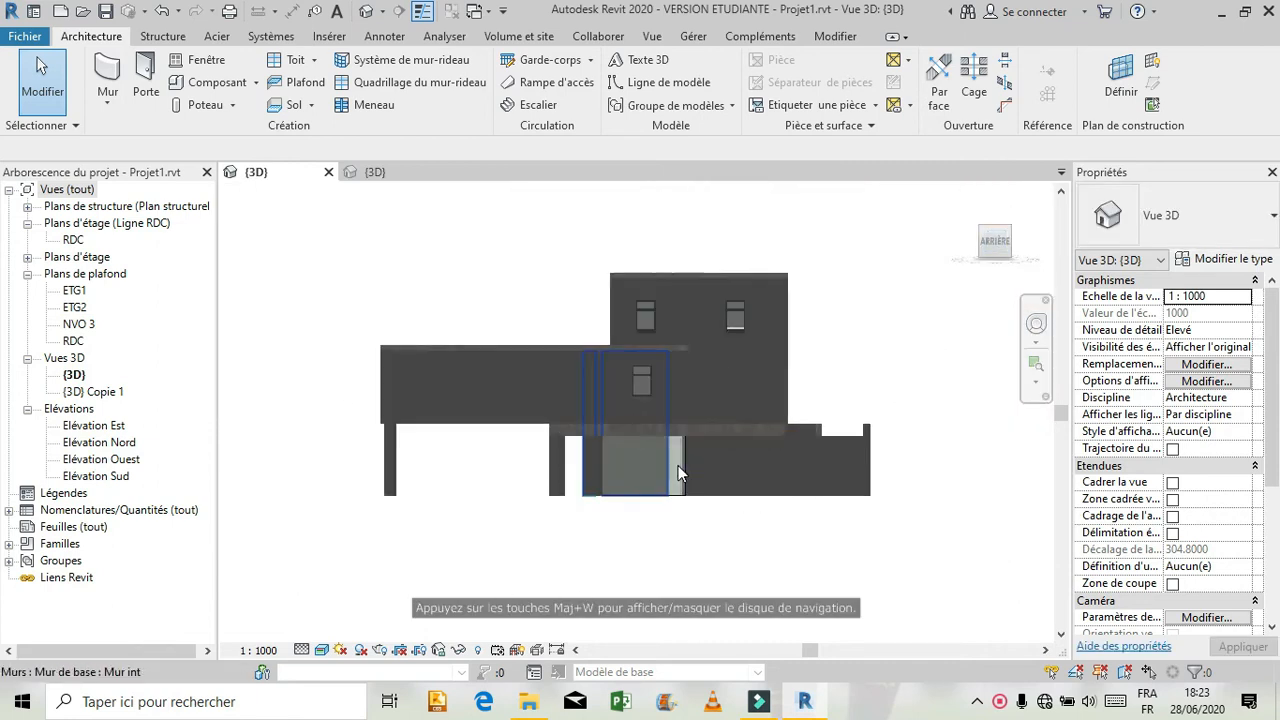
{"action": "scroll", "coordinate": [644, 510], "scroll_direction": "up", "scroll_amount": 2}
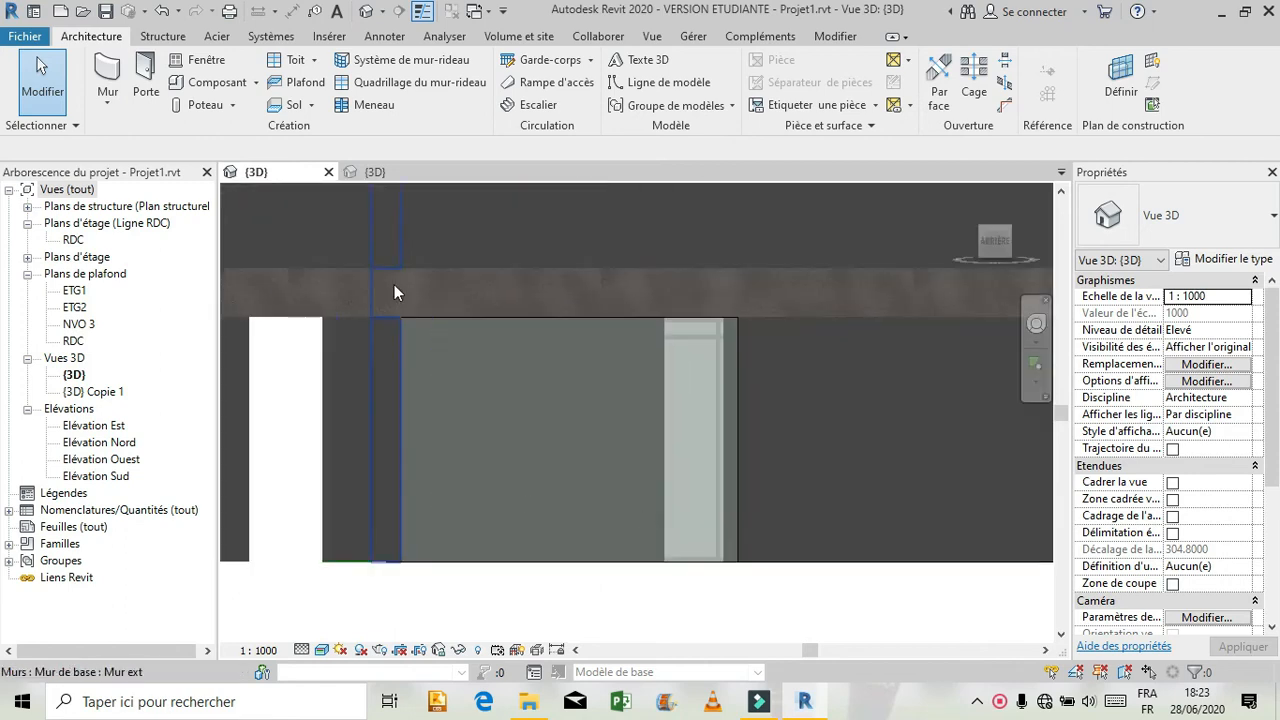
Switch to the reference model, formation revit, and examine the ground-floor glazed bay with its door on the rear facade.
{"action": "left_click", "coordinate": [390, 172]}
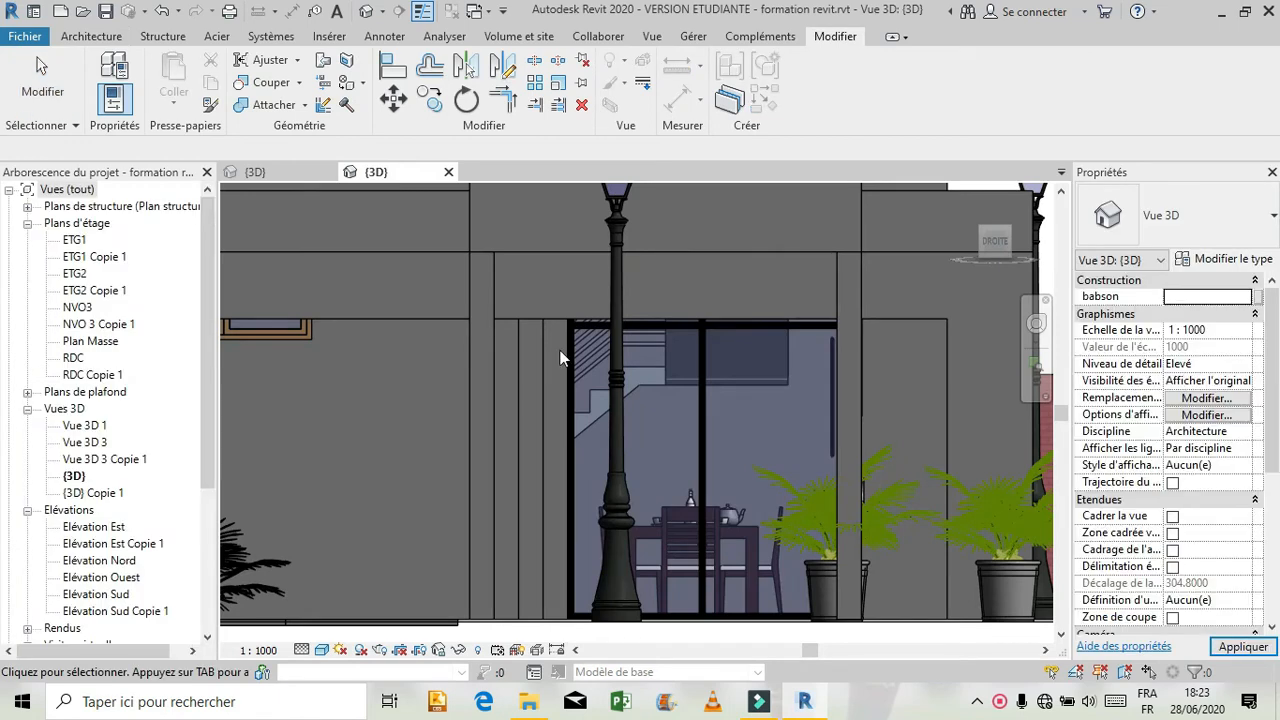
{"action": "left_click", "coordinate": [1036, 326]}
{"action": "left_click_drag", "start_coordinate": [880, 367], "coordinate": [600, 442]}
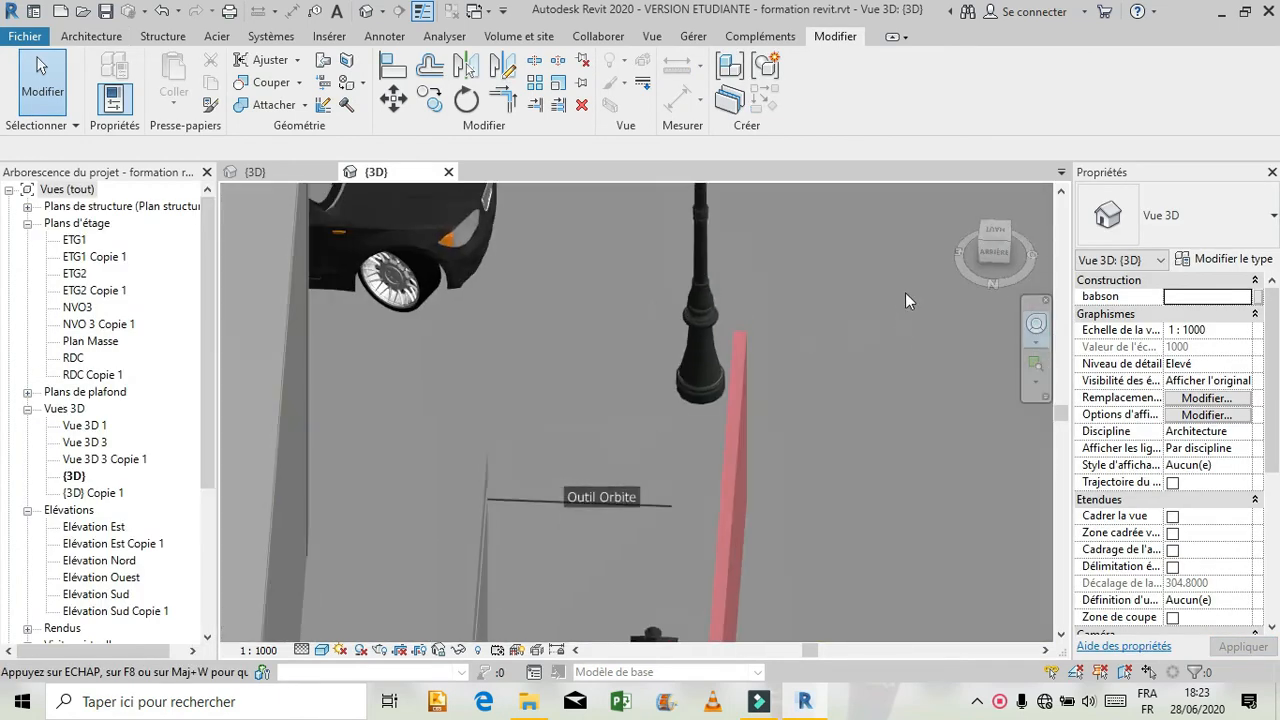
{"action": "left_click", "coordinate": [994, 248]}
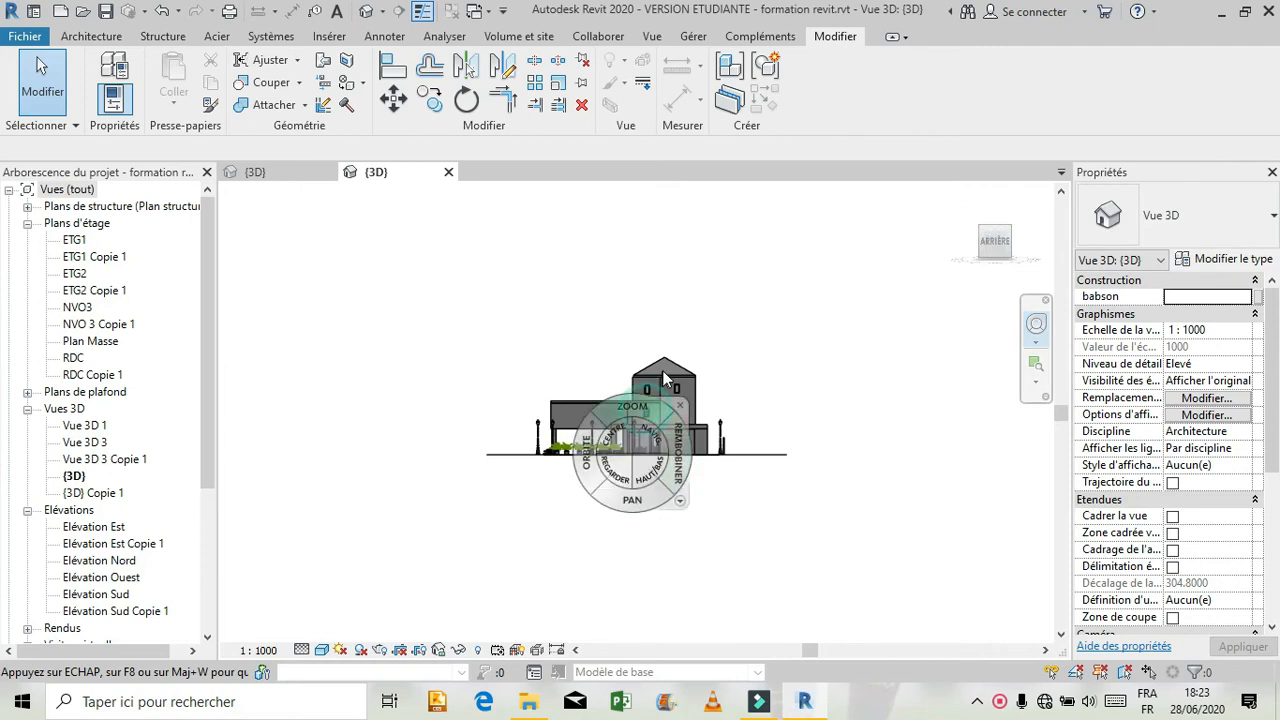
{"action": "left_click_drag", "start_coordinate": [648, 380], "coordinate": [657, 525]}
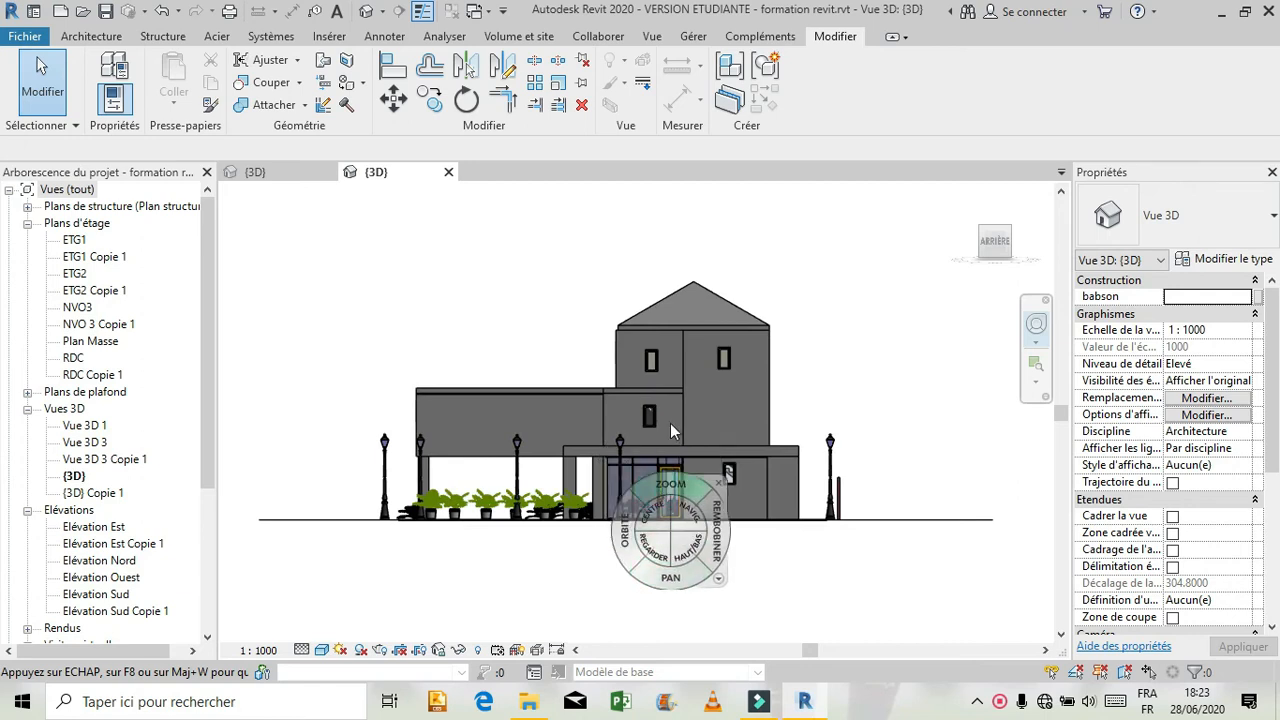
{"action": "left_click_drag", "start_coordinate": [664, 478], "coordinate": [671, 420]}
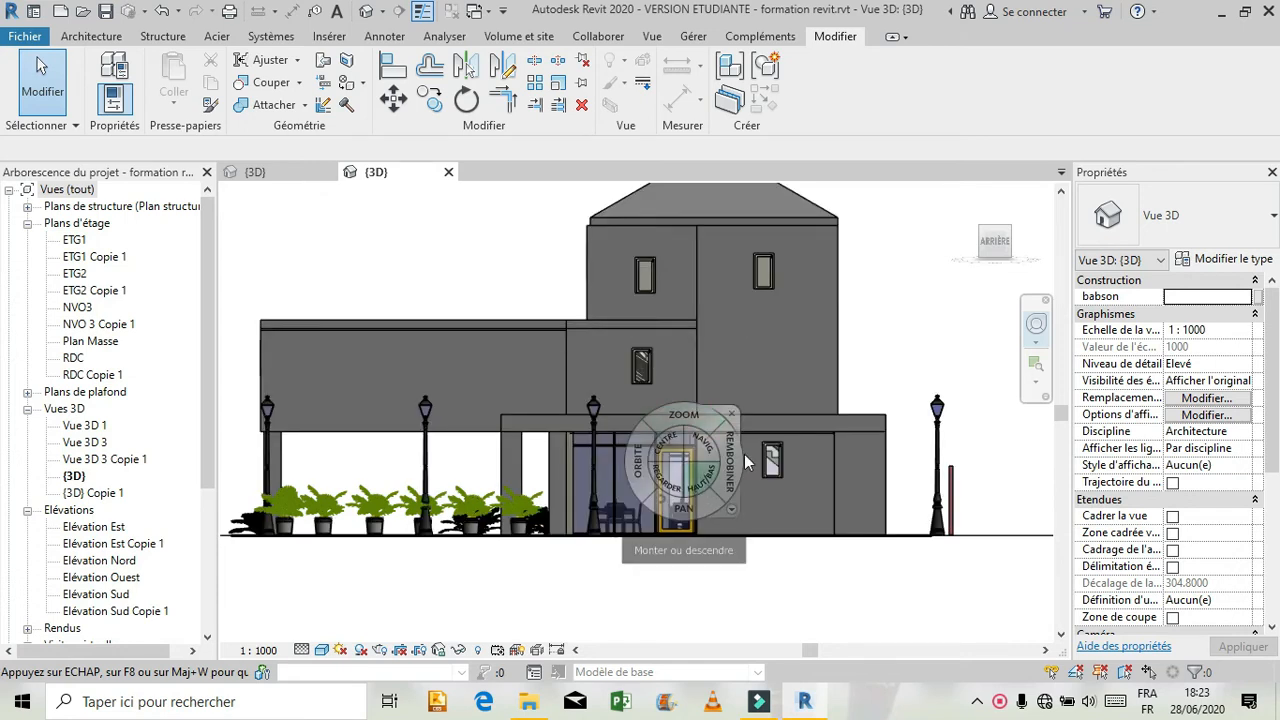
{"action": "left_click", "coordinate": [748, 406]}
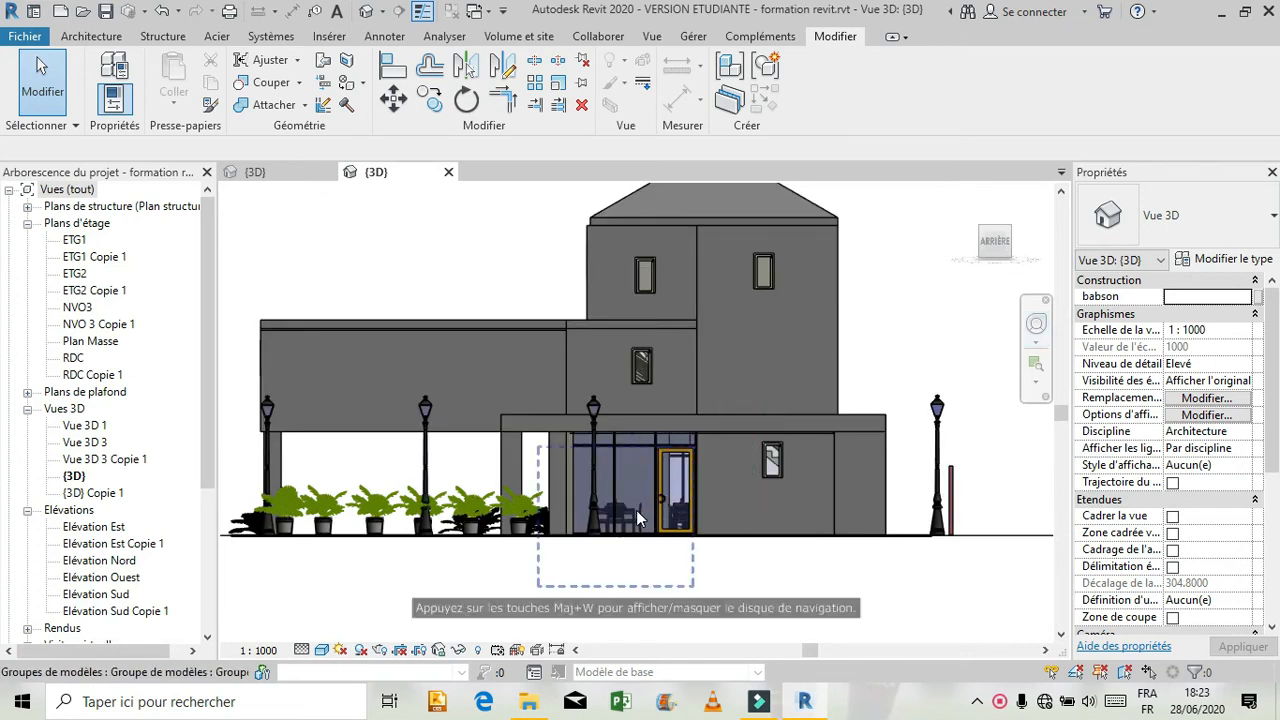
{"action": "scroll", "coordinate": [651, 492], "scroll_direction": "up", "scroll_amount": 5}
{"action": "scroll", "coordinate": [677, 517], "scroll_direction": "up", "scroll_amount": 3}
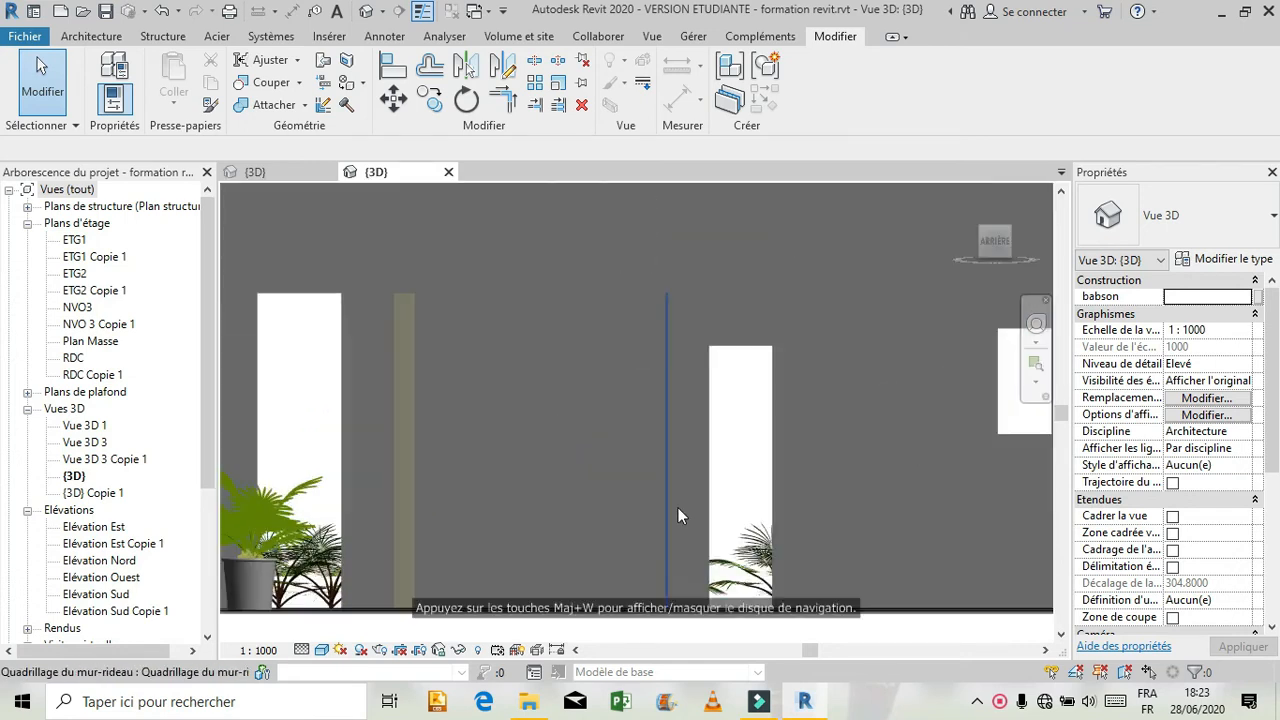
Check the spacing of the vertical grid lines and the curtain wall's properties and end dimensions in the reference bay.
{"action": "left_click", "coordinate": [540, 415]}
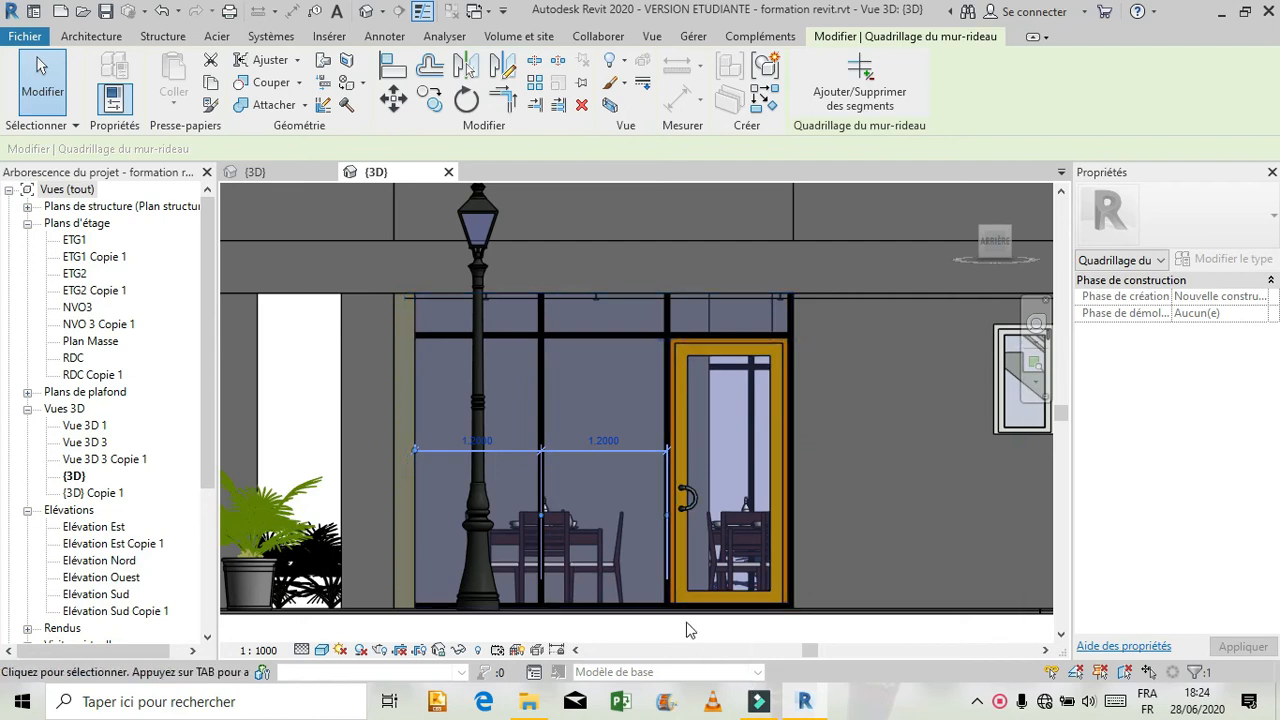
{"action": "scroll", "coordinate": [657, 580], "scroll_direction": "up", "scroll_amount": 2}
{"action": "scroll", "coordinate": [656, 581], "scroll_direction": "up", "scroll_amount": 2}
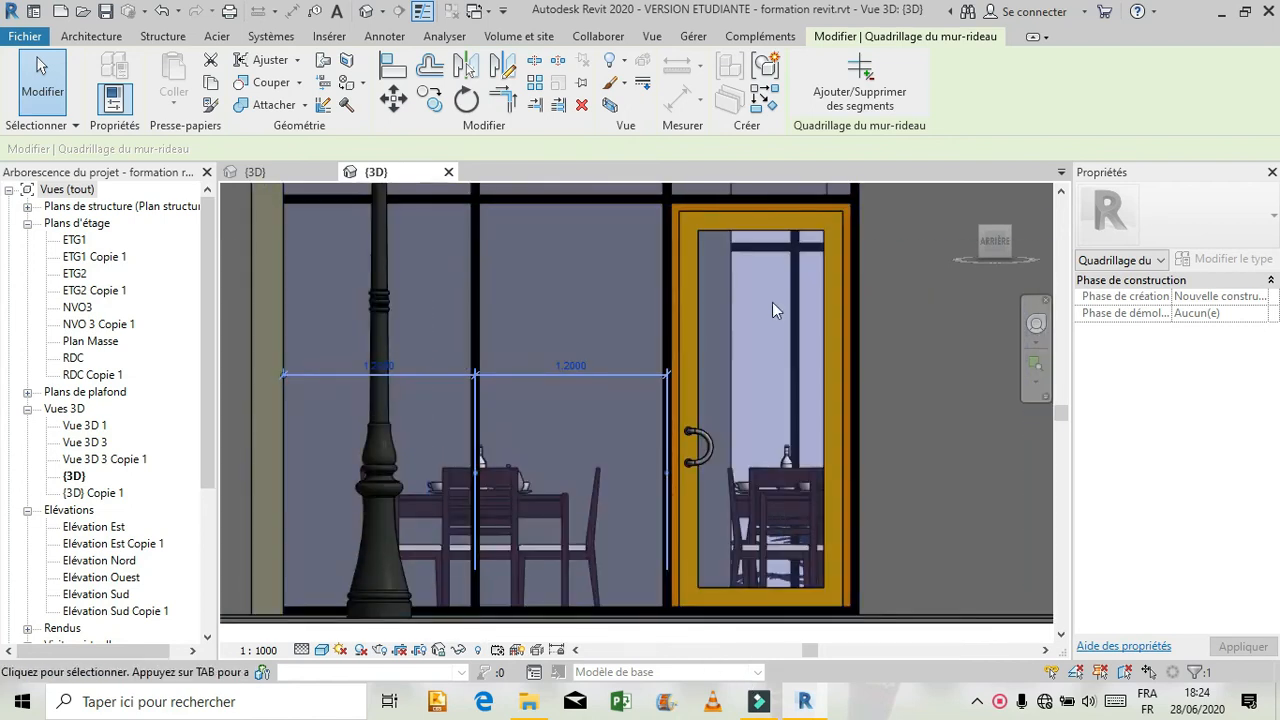
{"action": "scroll", "coordinate": [785, 313], "scroll_direction": "down", "scroll_amount": 1}
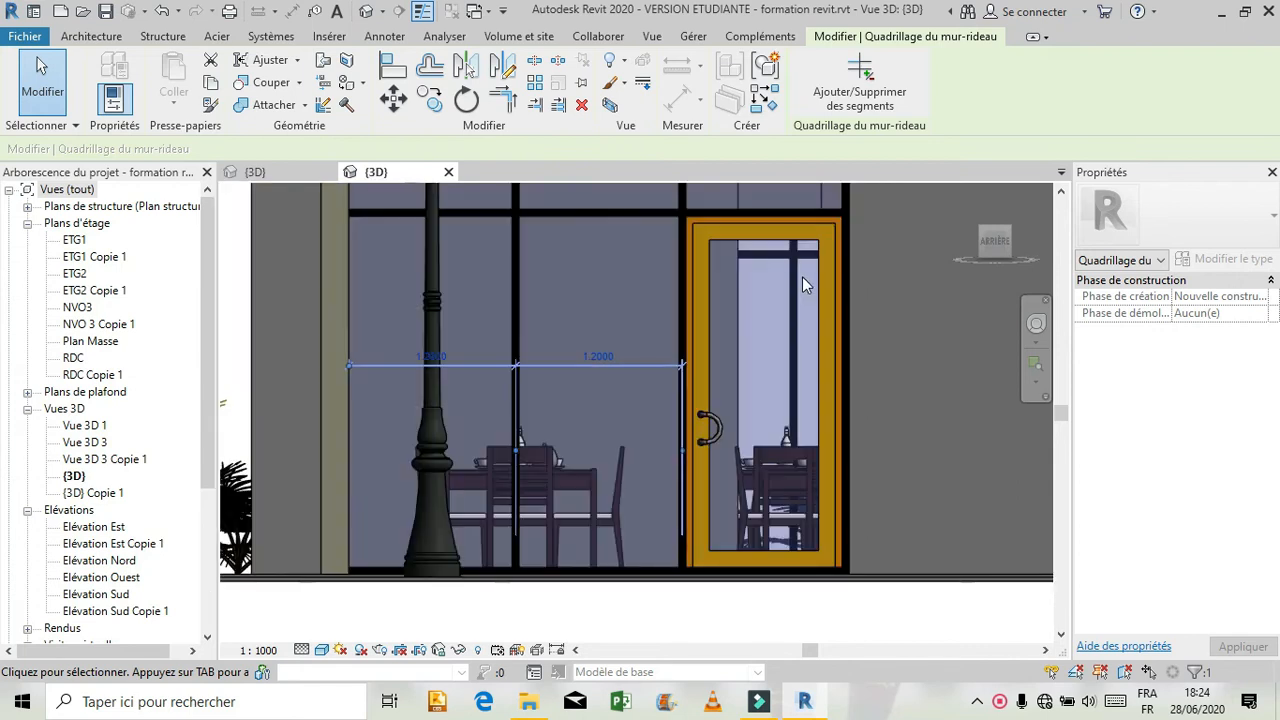
{"action": "left_click", "coordinate": [841, 210]}
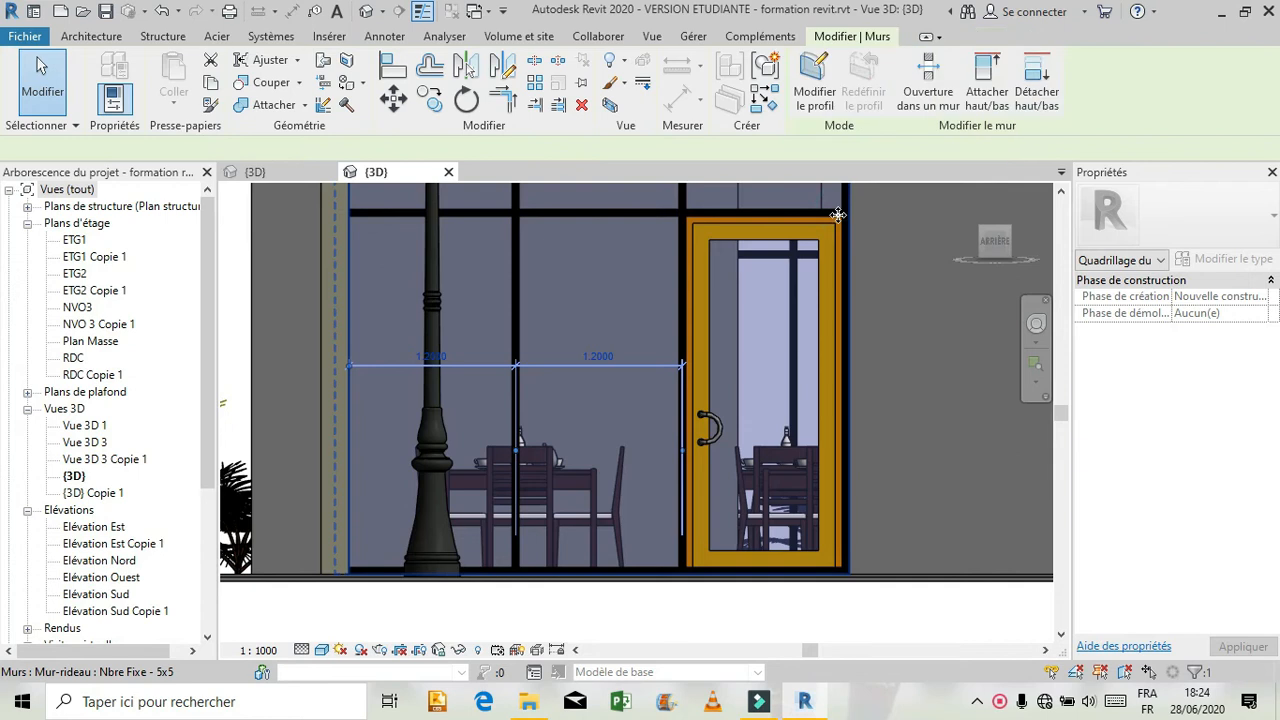
{"action": "scroll", "coordinate": [842, 252], "scroll_direction": "up", "scroll_amount": 1}
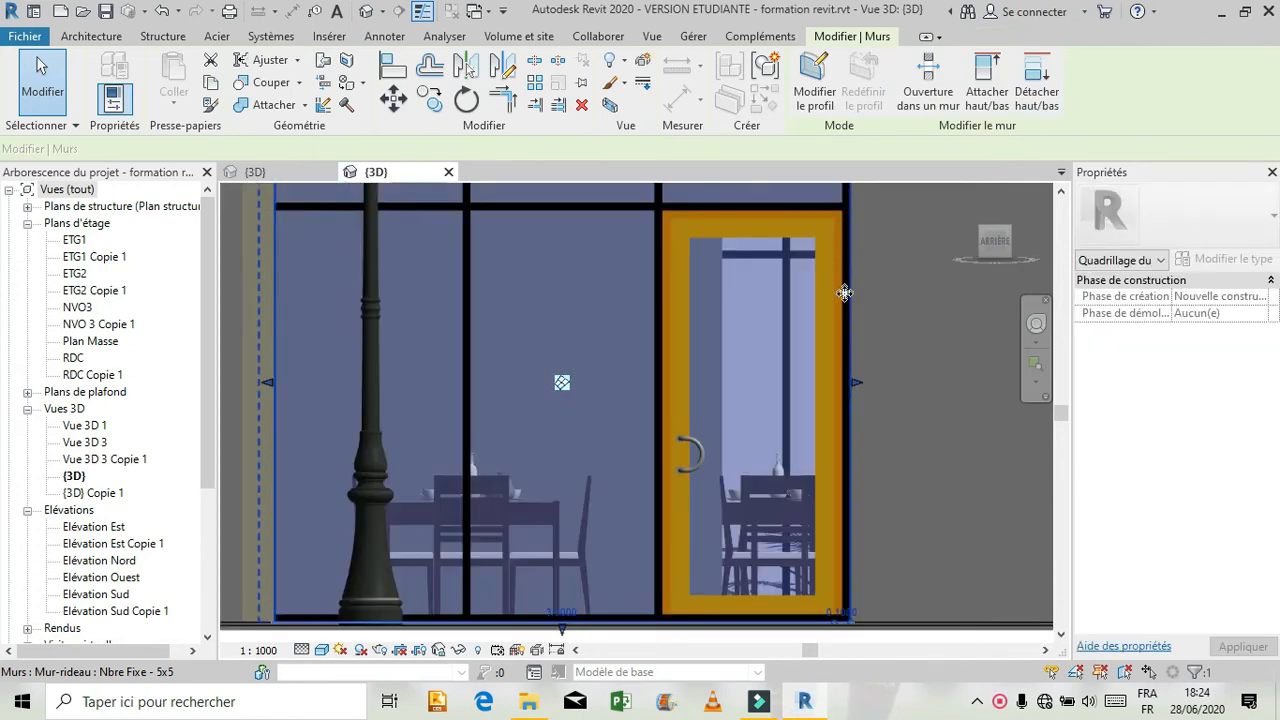
{"action": "scroll", "coordinate": [845, 295], "scroll_direction": "down", "scroll_amount": 1}
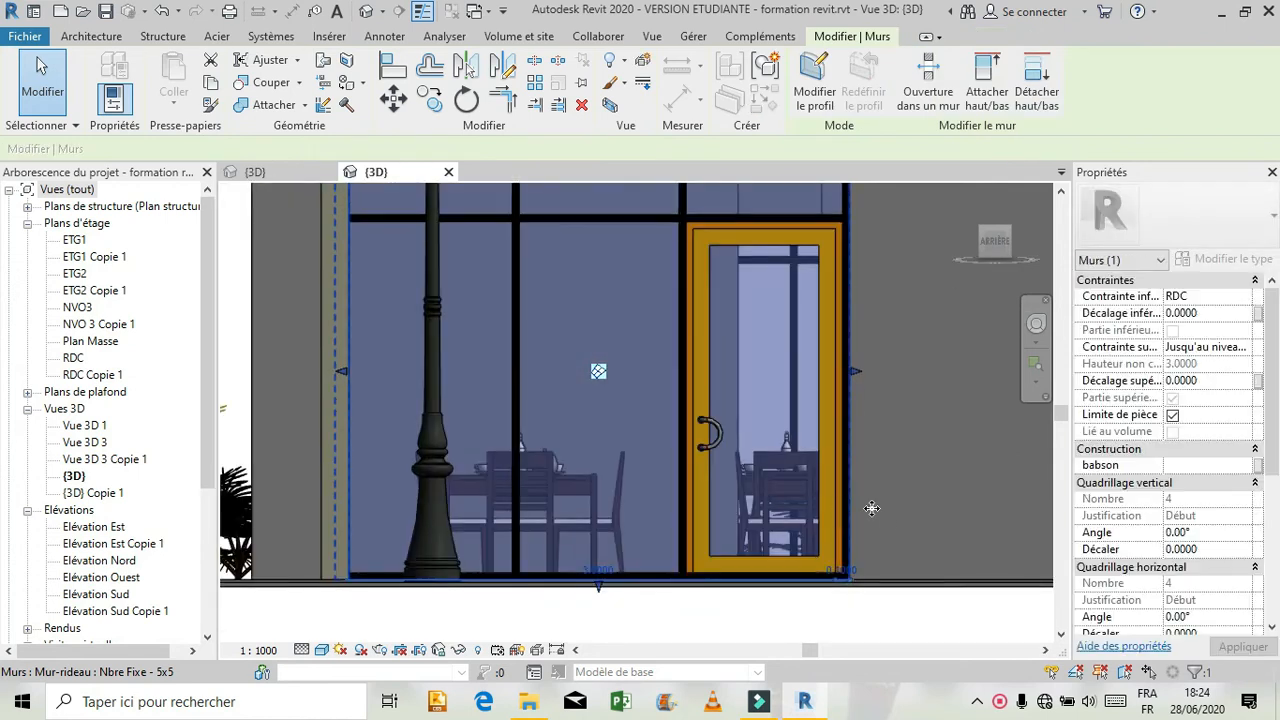
{"action": "left_click", "coordinate": [848, 622]}
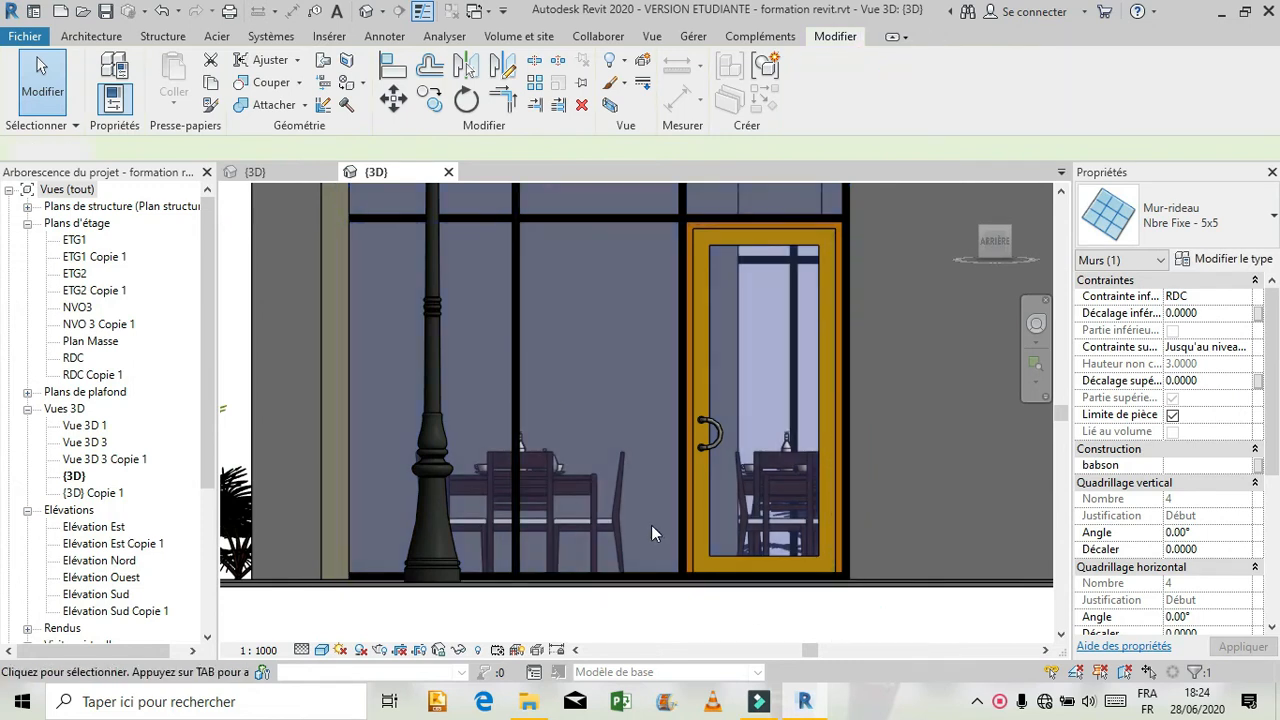
Check the position of the horizontal grid line above the door in the reference bay, and inspect its curtain wall.
{"action": "scroll", "coordinate": [651, 525], "scroll_direction": "down", "scroll_amount": 1}
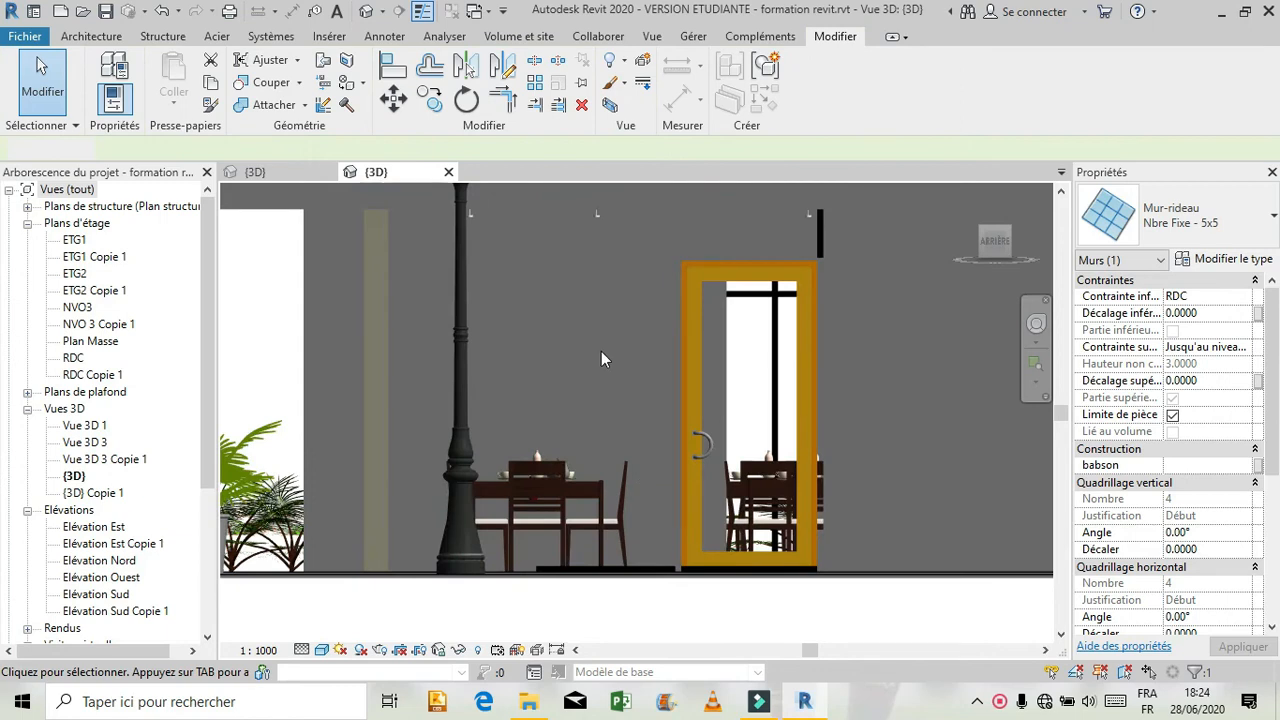
{"action": "left_click", "coordinate": [599, 262]}
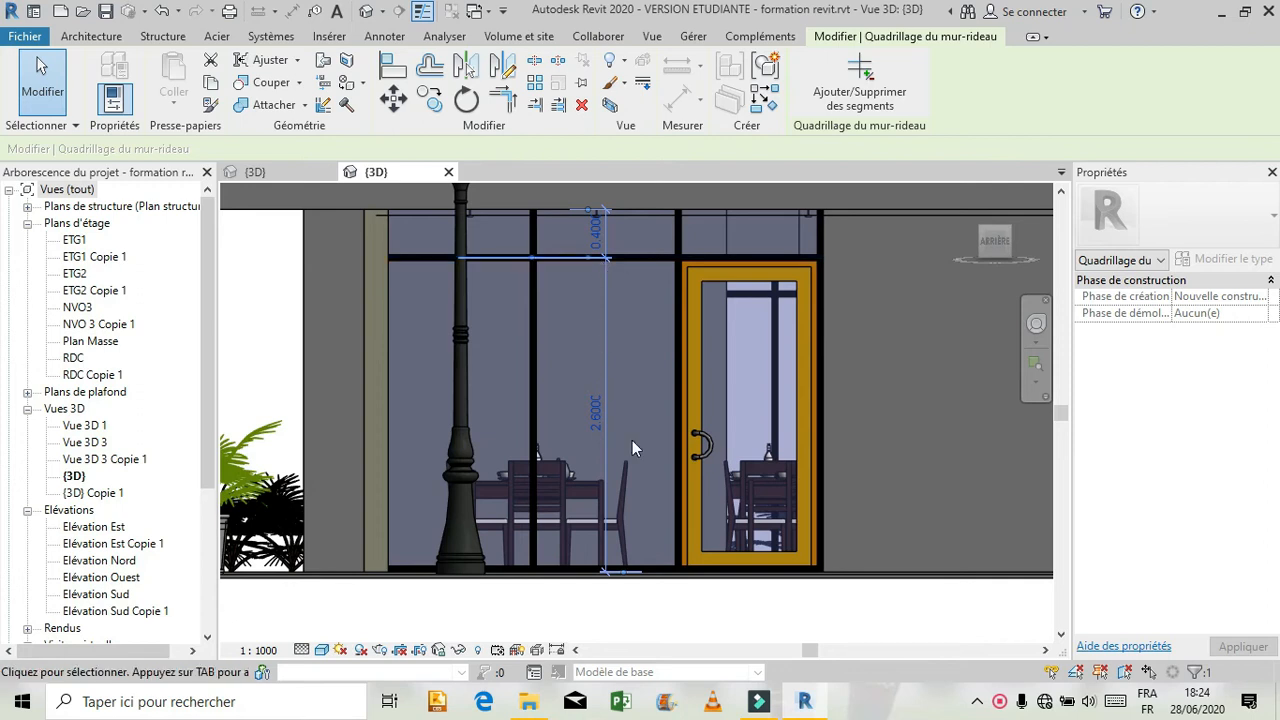
{"action": "left_click", "coordinate": [765, 598]}
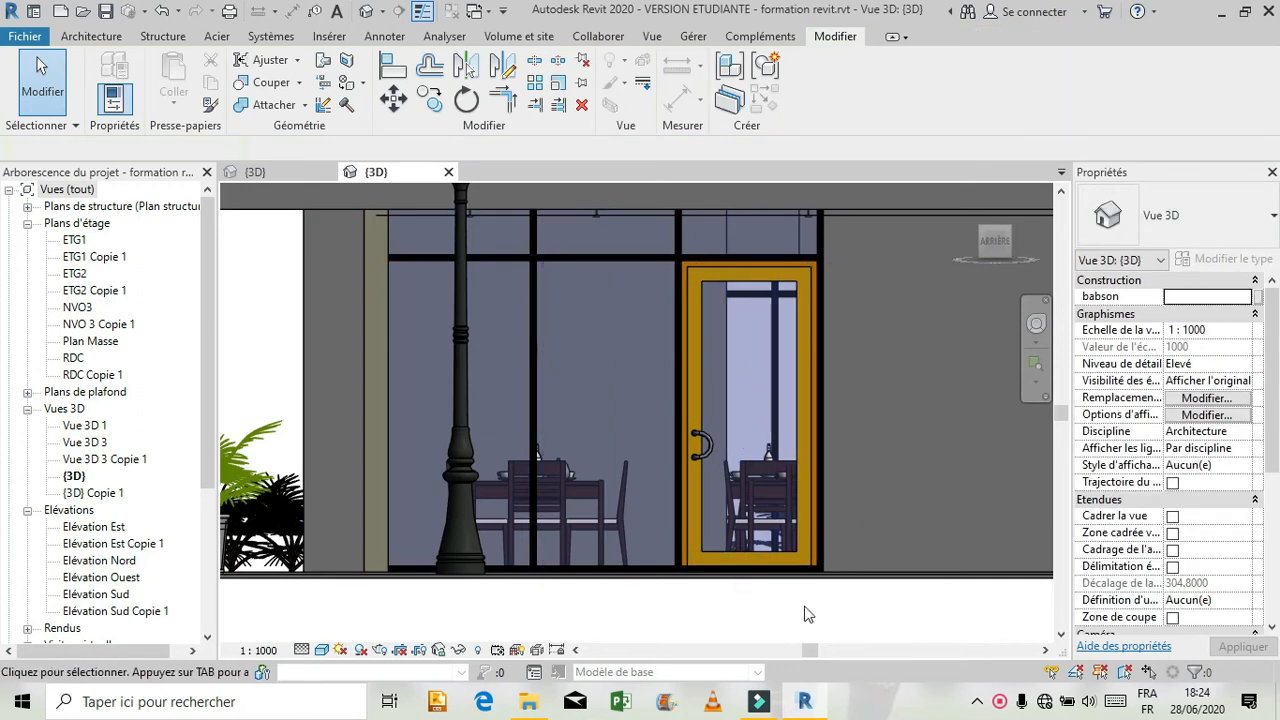
{"action": "left_click", "coordinate": [818, 549]}
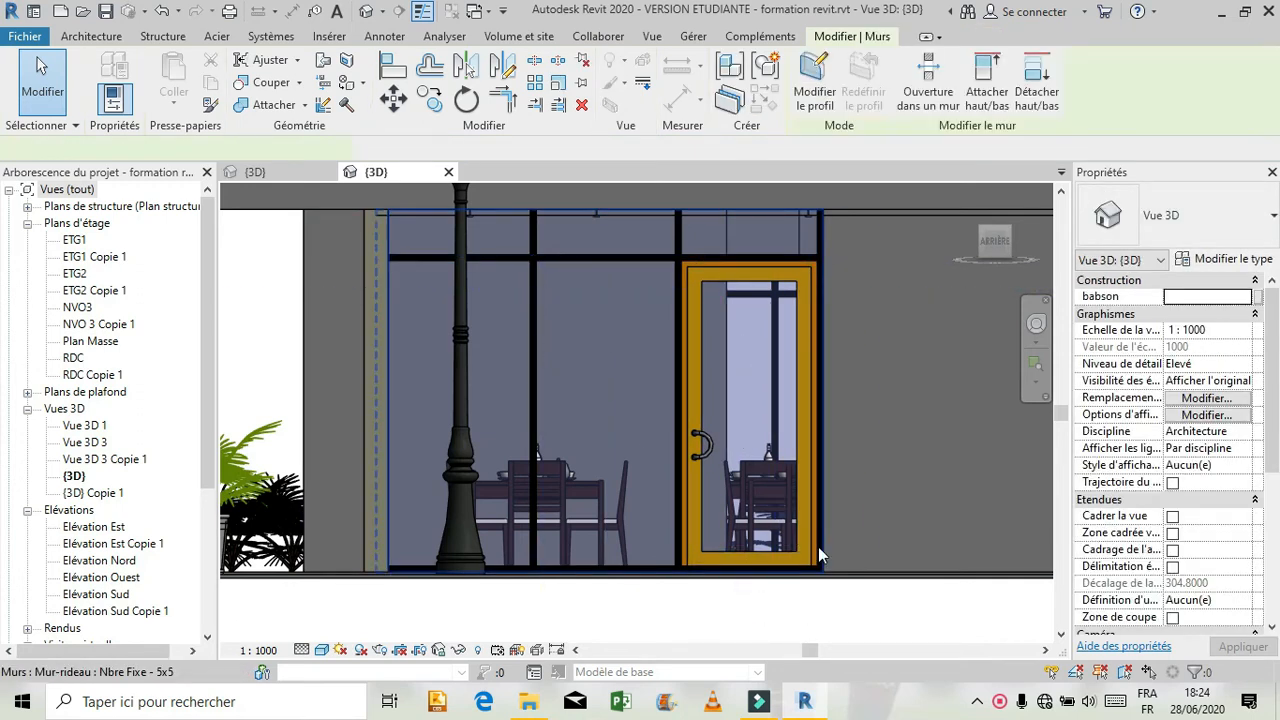
{"action": "left_click", "coordinate": [808, 610]}
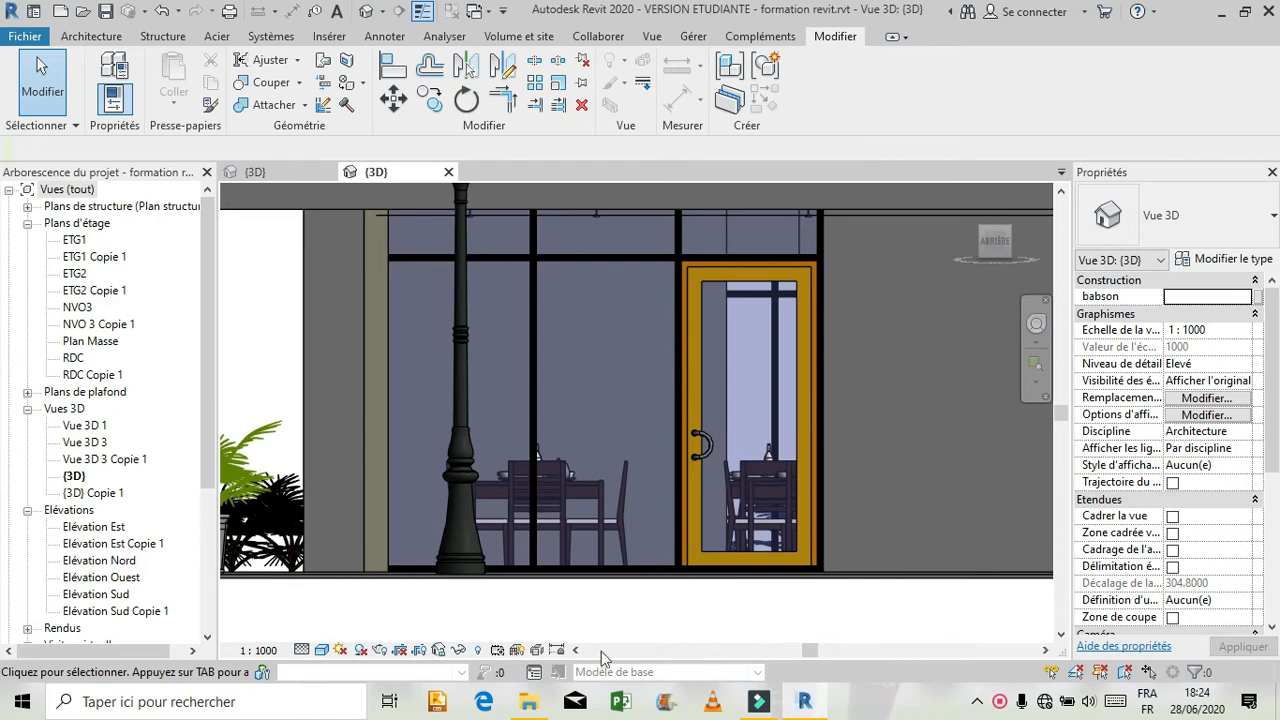
Return to Projet1 and place two vertical grid lines in the rear ground-floor bay, 0.8 m from its left end and 1.1 m apart.
{"action": "left_click", "coordinate": [250, 174]}
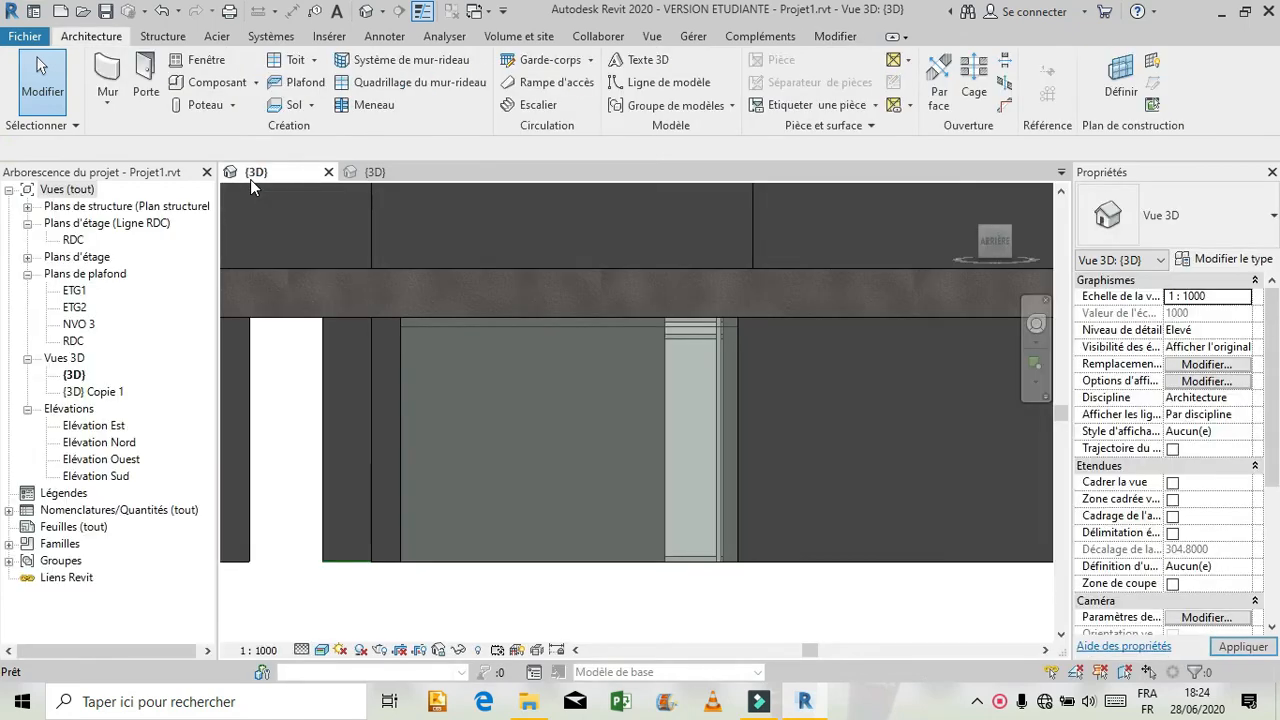
{"action": "left_click", "coordinate": [436, 88]}
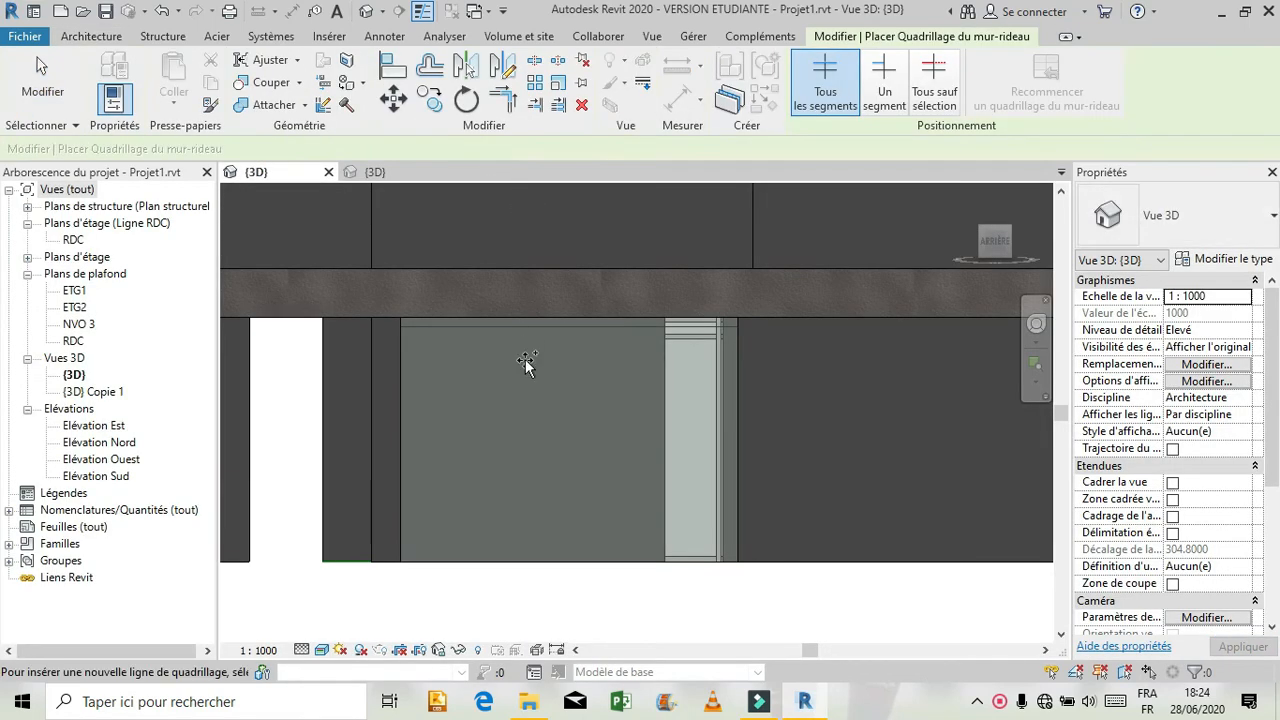
{"action": "left_click", "coordinate": [463, 323]}
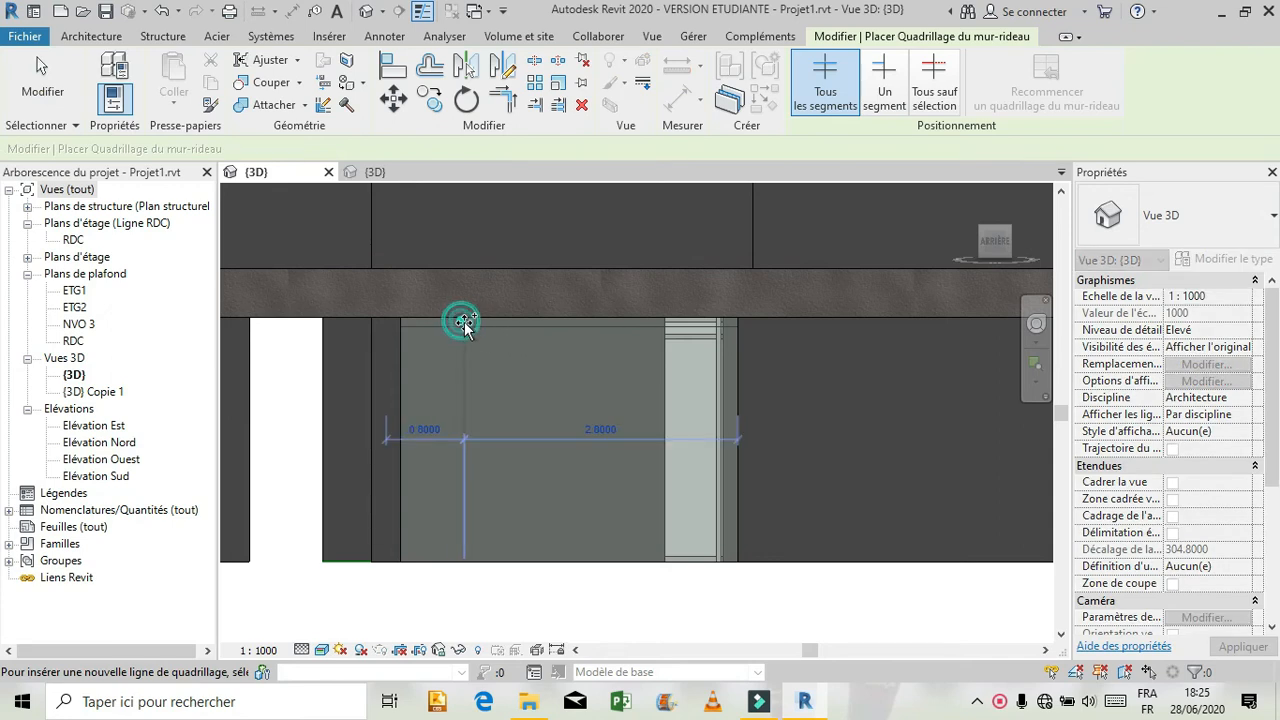
{"action": "left_click", "coordinate": [572, 323]}
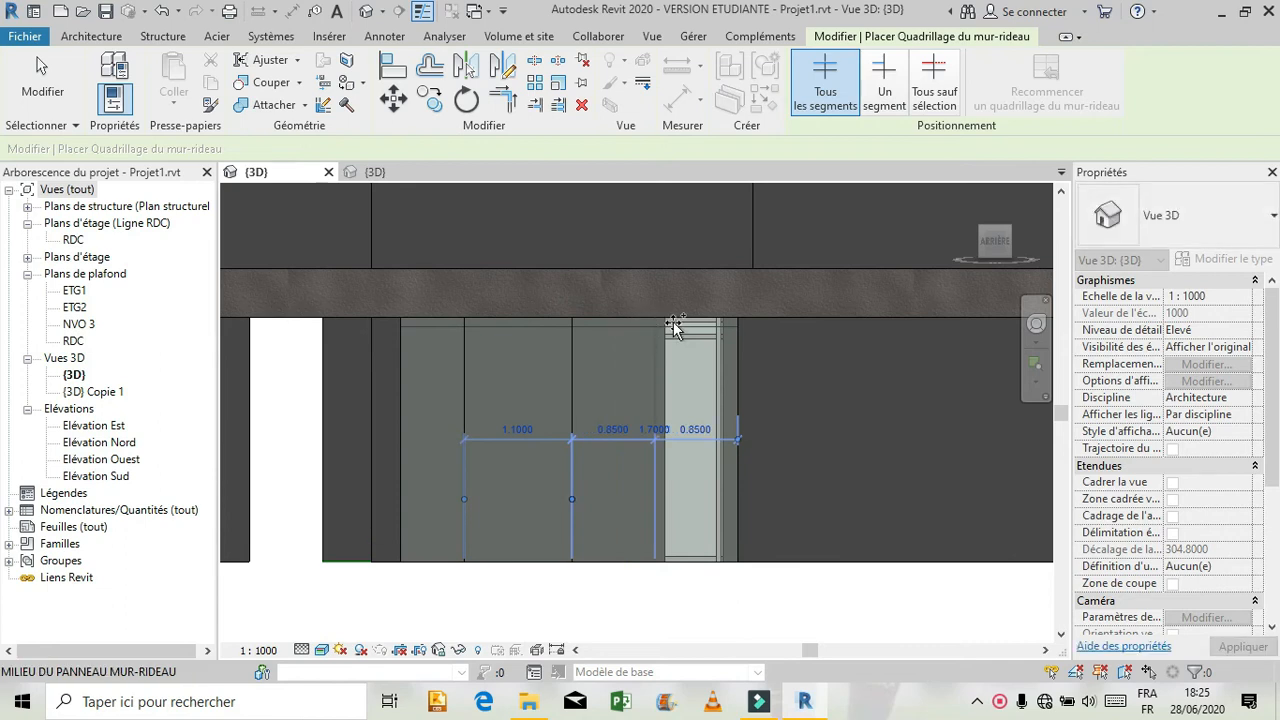
{"action": "left_click", "coordinate": [722, 340]}
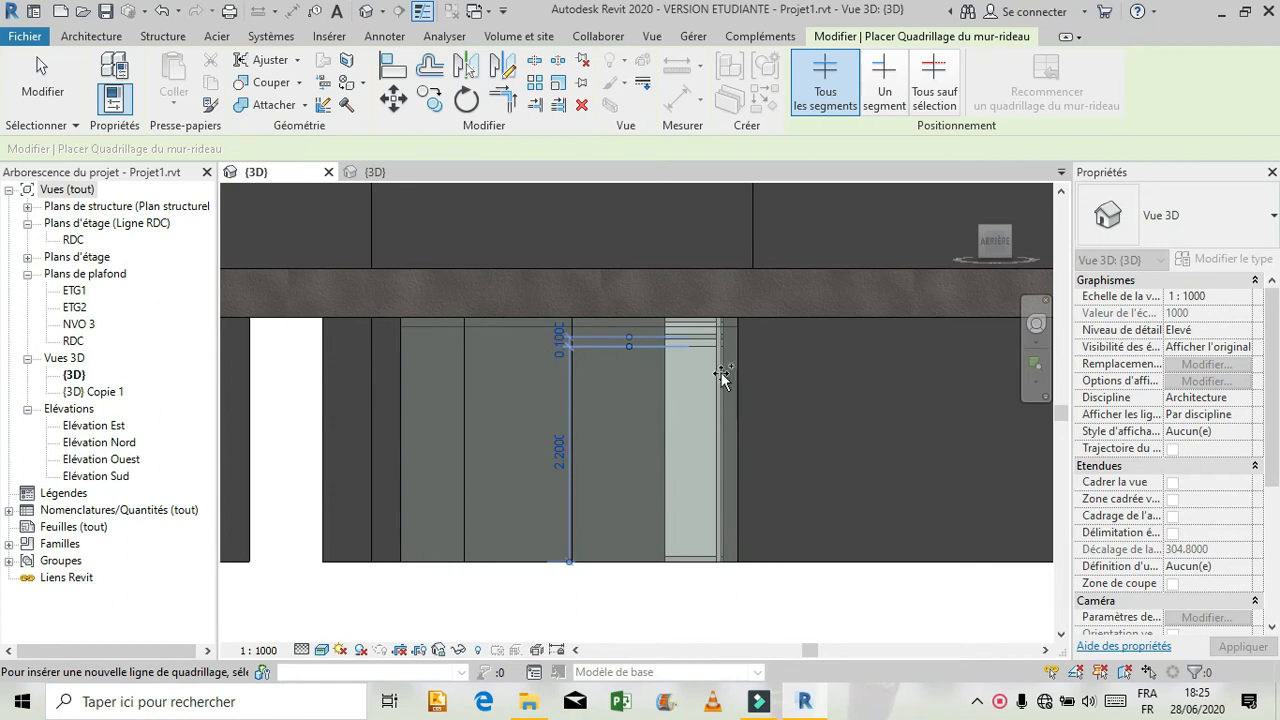
{"action": "key", "text": "Escape"}
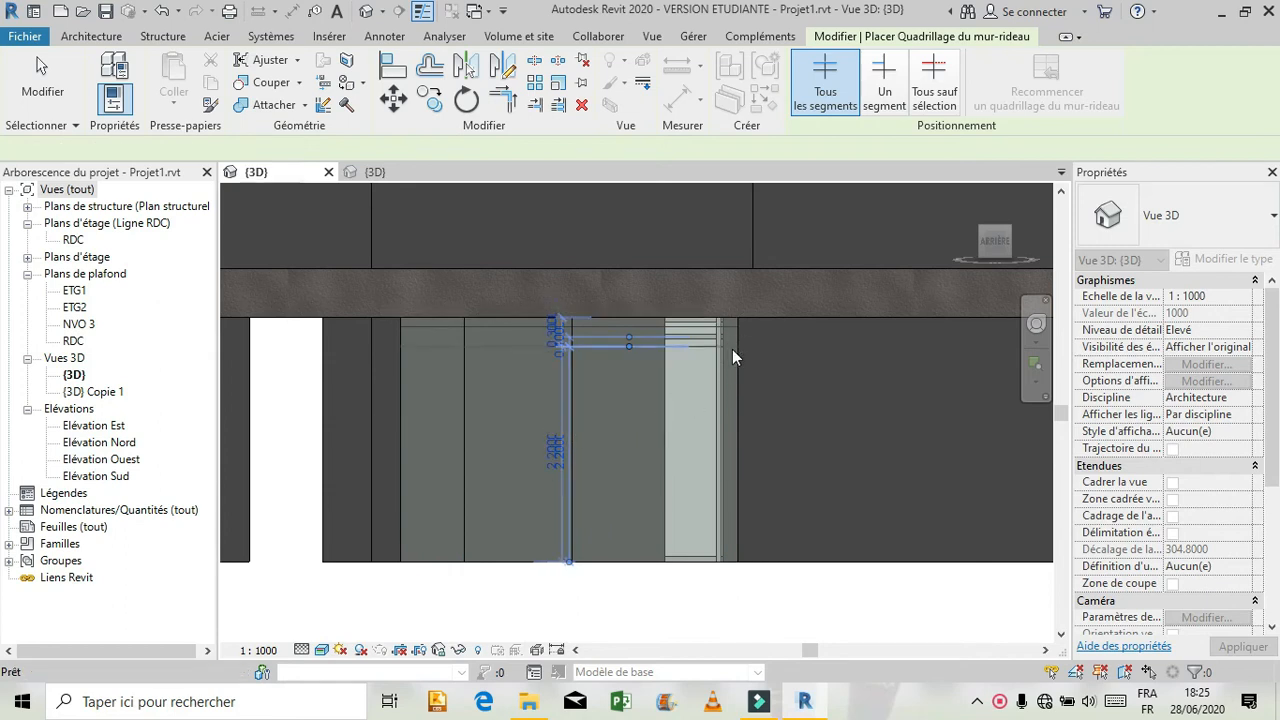
Add a vertical grid line 0.2 m from the bay's right end, and another 0.75 m before it.
{"action": "left_click", "coordinate": [116, 36]}
{"action": "left_click", "coordinate": [418, 82]}
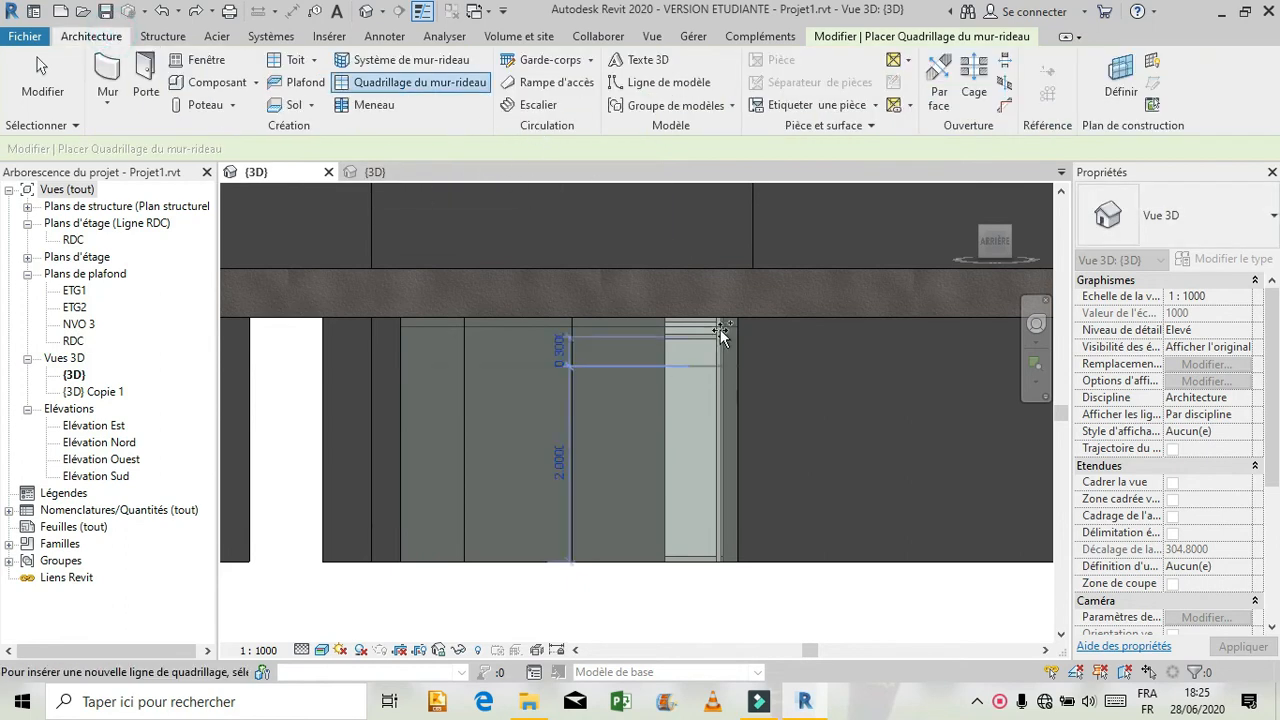
{"action": "left_click", "coordinate": [724, 456]}
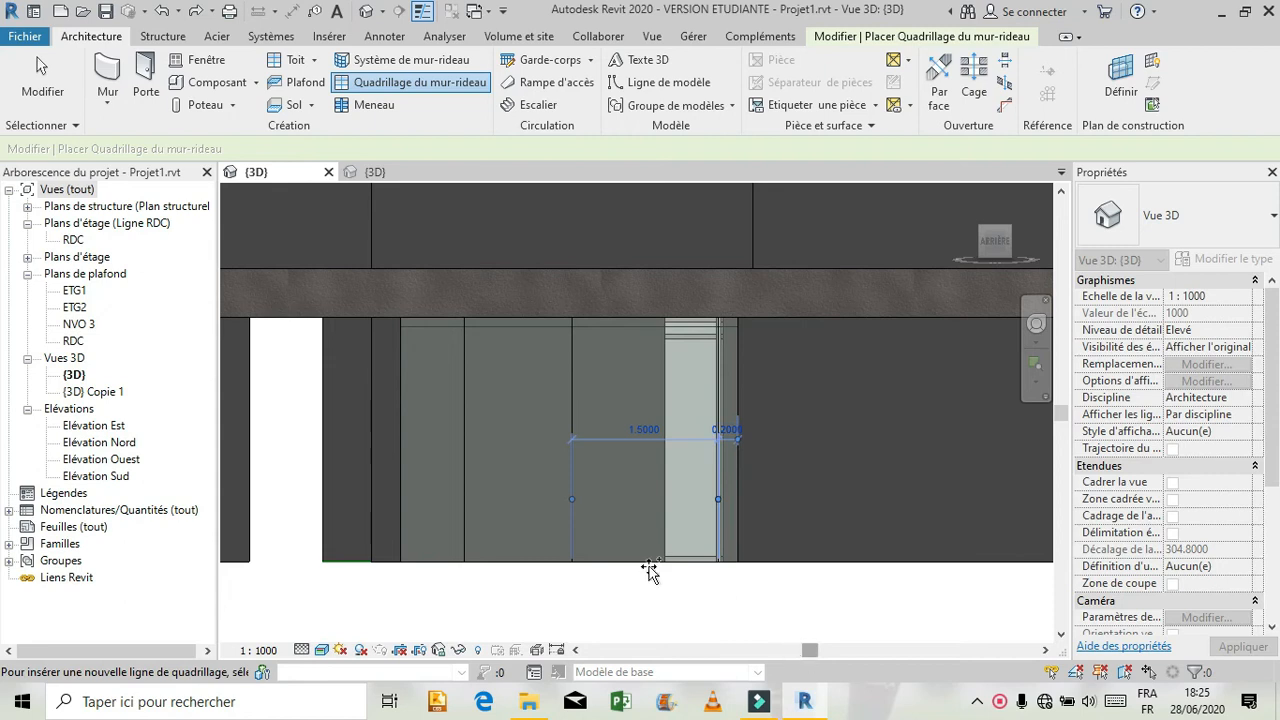
{"action": "left_click", "coordinate": [638, 318]}
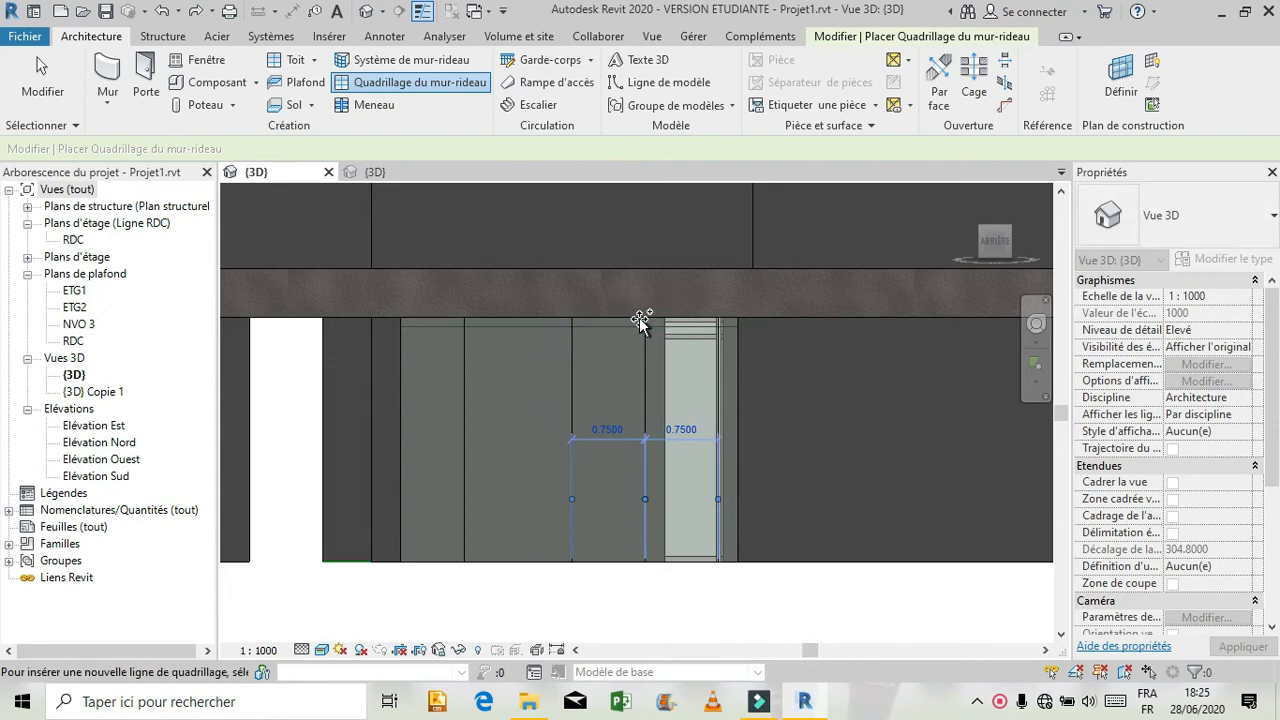
{"action": "key", "text": "Escape"}
{"action": "key", "text": "Escape"}
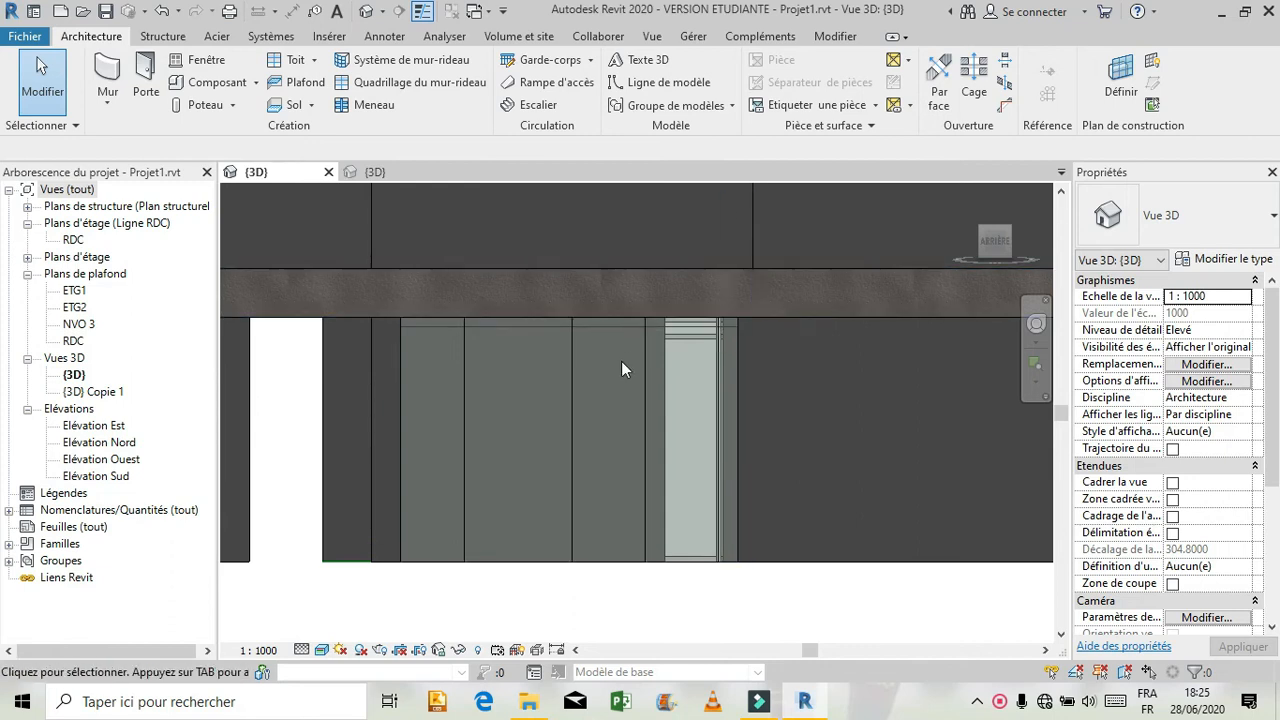
Set the distance between the two rightmost vertical grid lines of the rear ground-floor bay to 0.10 m.
{"action": "left_click", "coordinate": [644, 427]}
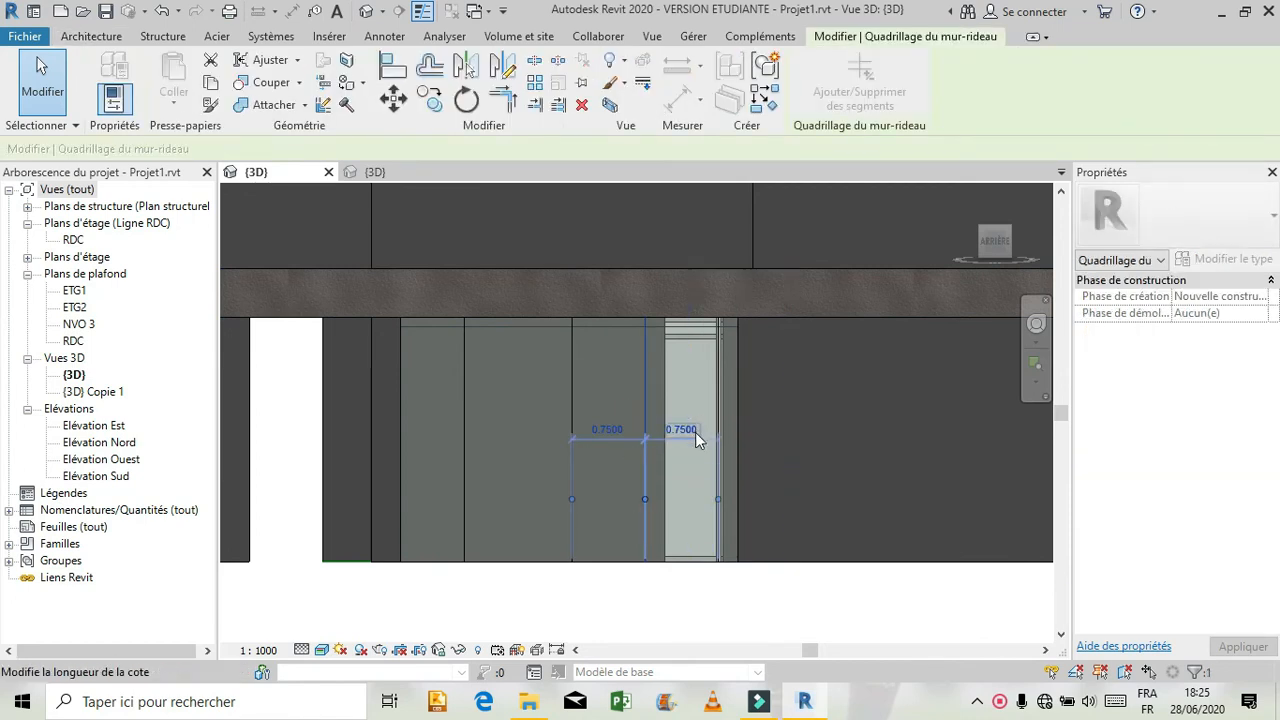
{"action": "left_click", "coordinate": [693, 430]}
{"action": "type", "text": "0.10"}
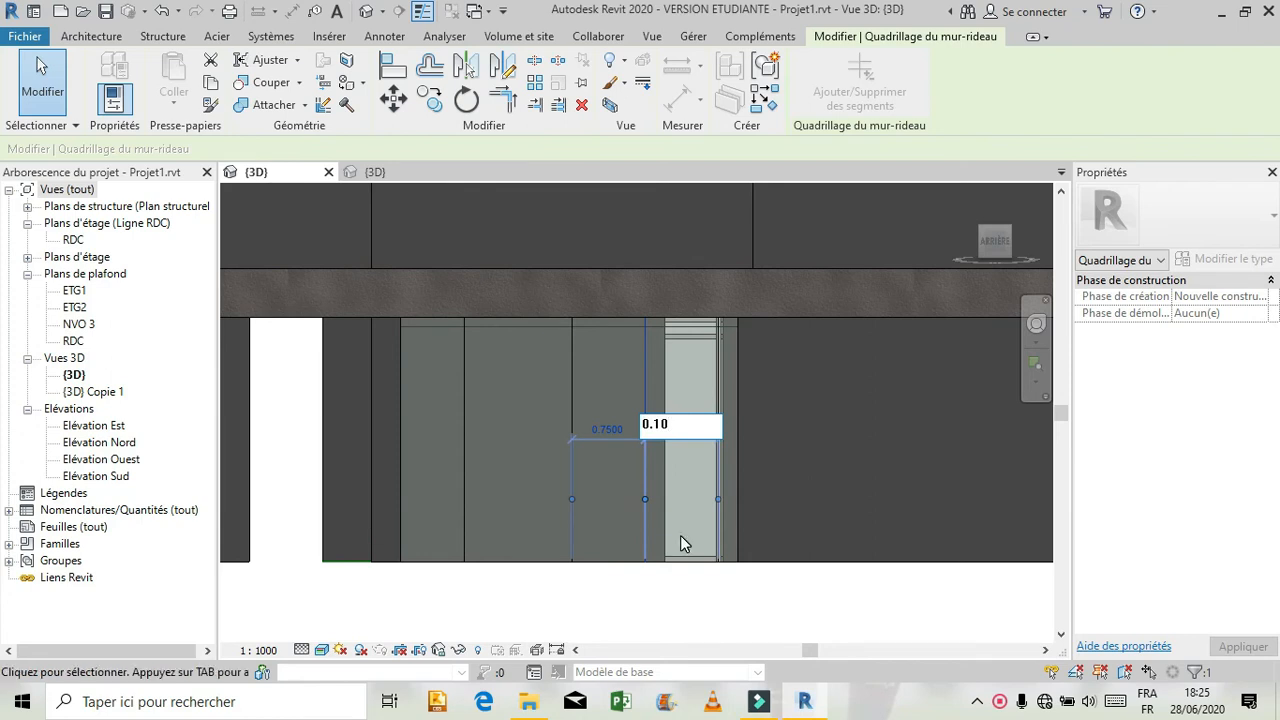
{"action": "key", "text": "Return"}
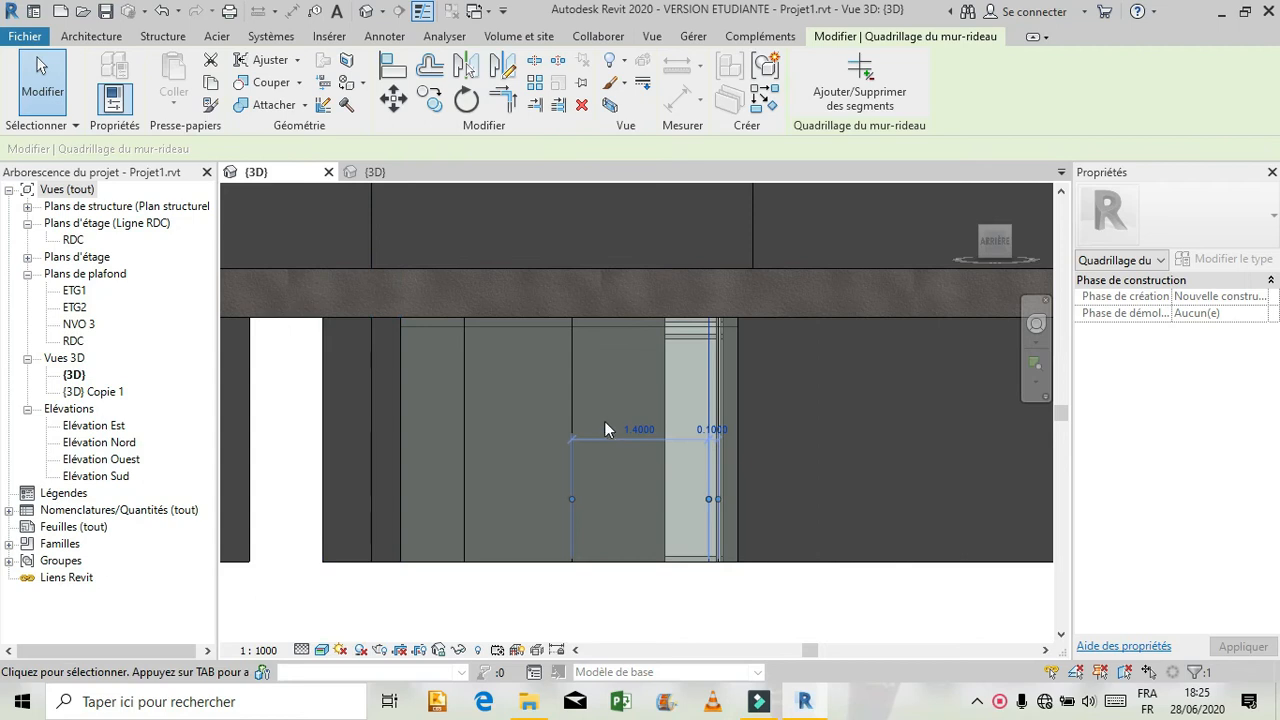
Set the second vertical grid line's distance to the next line on its right to 1.20 m, and check the neighbouring spacings.
{"action": "left_click", "coordinate": [571, 380]}
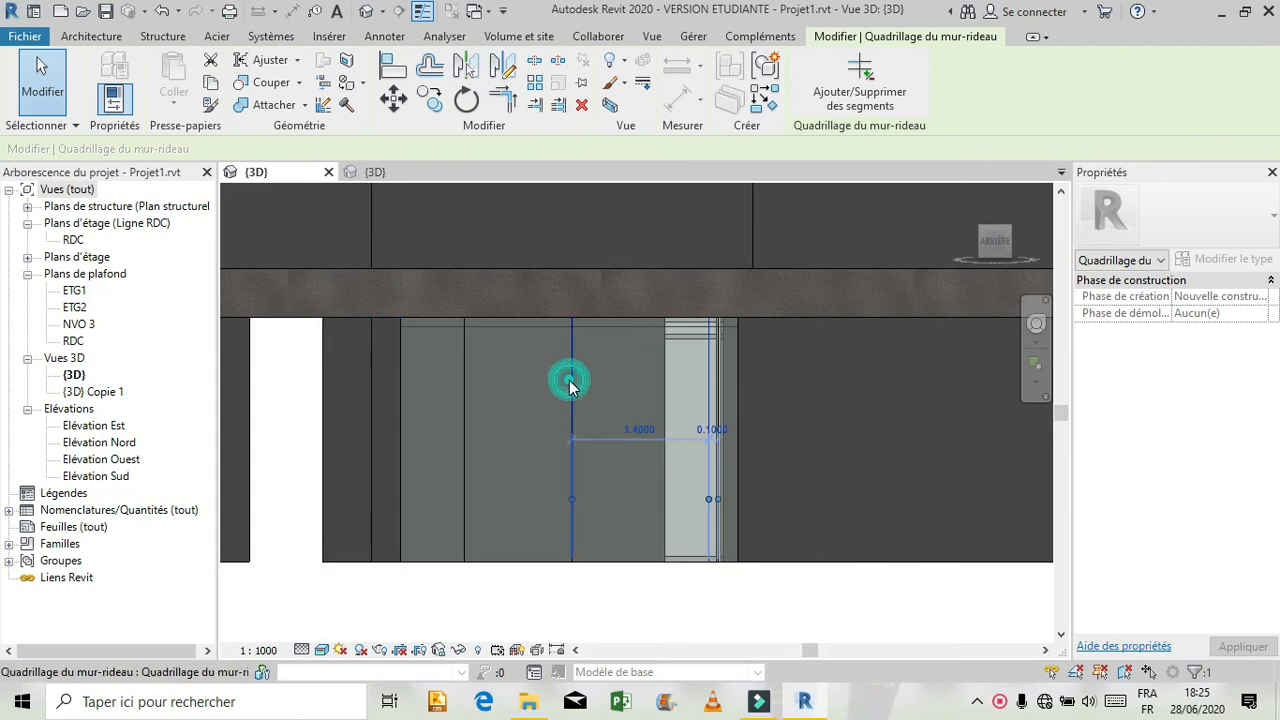
{"action": "left_click", "coordinate": [636, 430]}
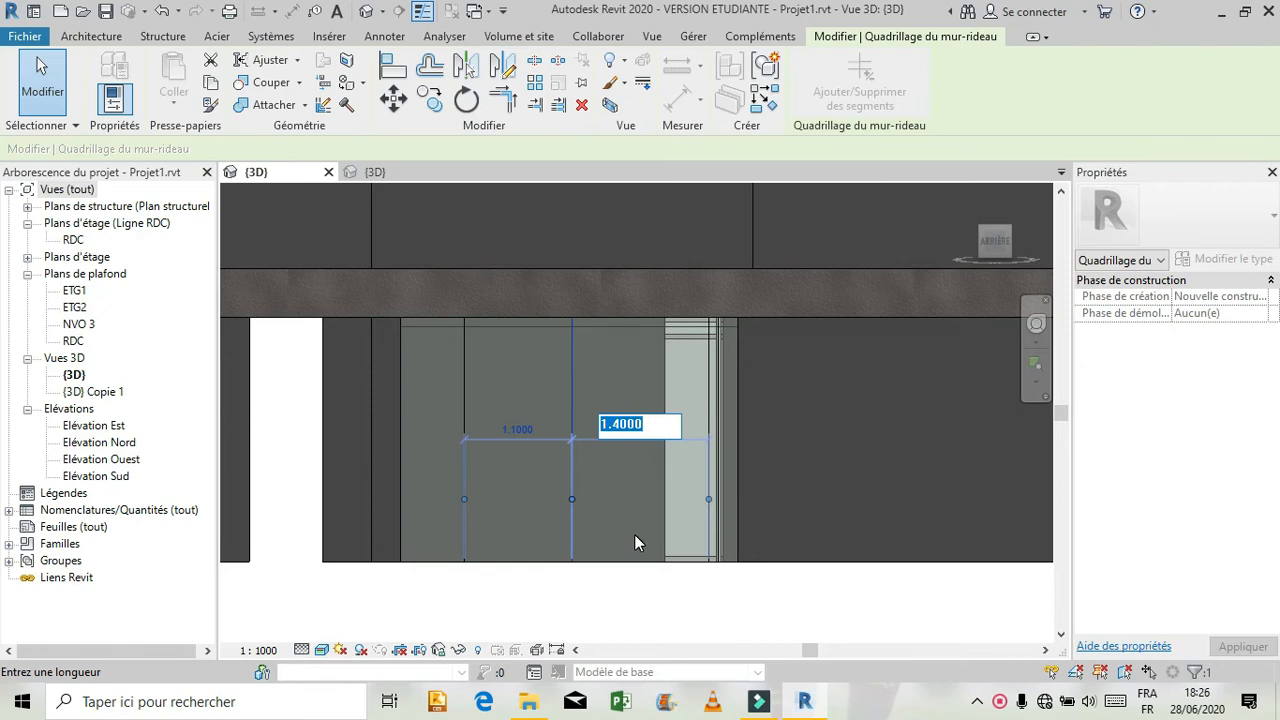
{"action": "type", "text": "1.20"}
{"action": "key", "text": "Return"}
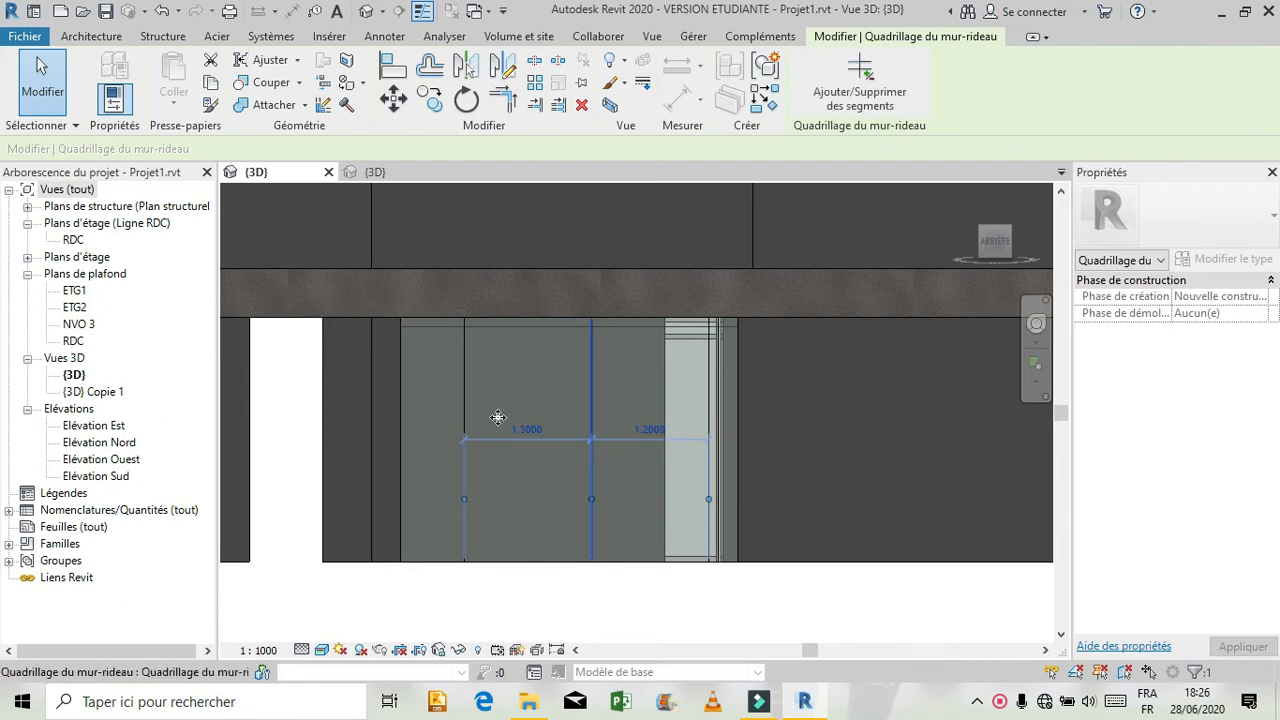
{"action": "left_click", "coordinate": [463, 361]}
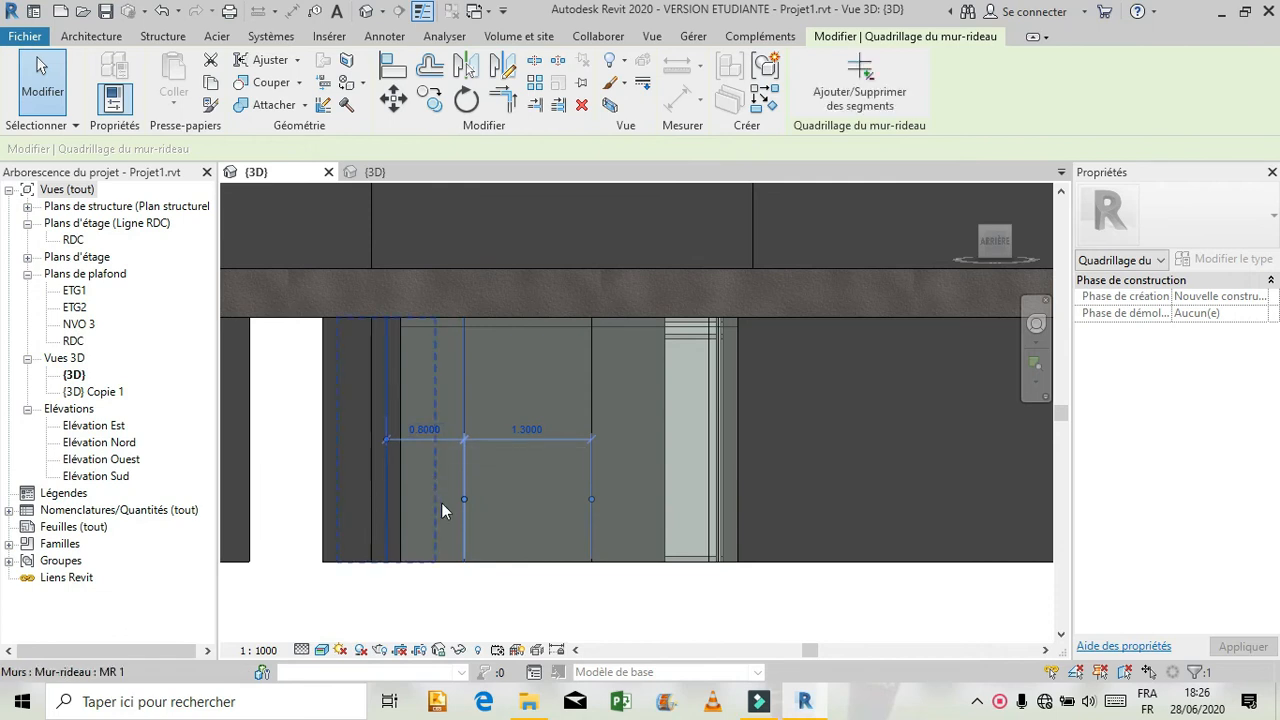
{"action": "left_click", "coordinate": [597, 358]}
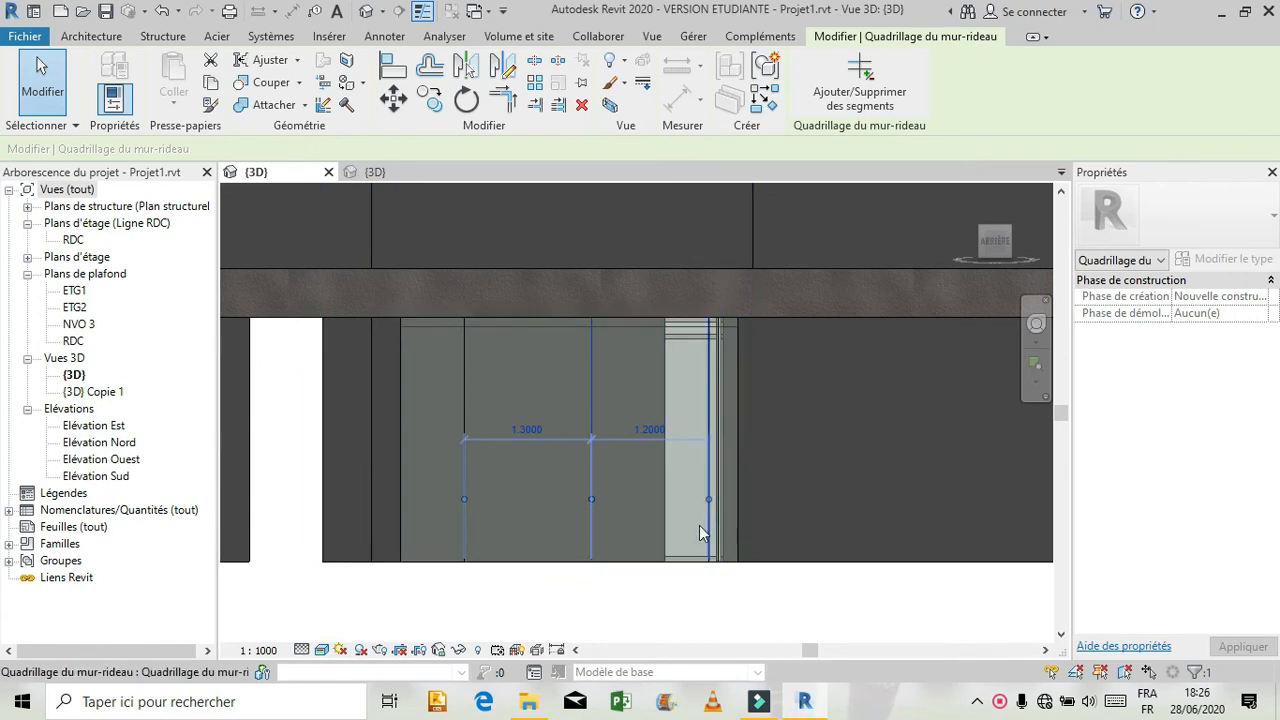
{"action": "left_click", "coordinate": [656, 602]}
Set the offset dimension at the right end of the rear ground-floor curtain wall to 0.10 m.
{"action": "left_click", "coordinate": [628, 560]}
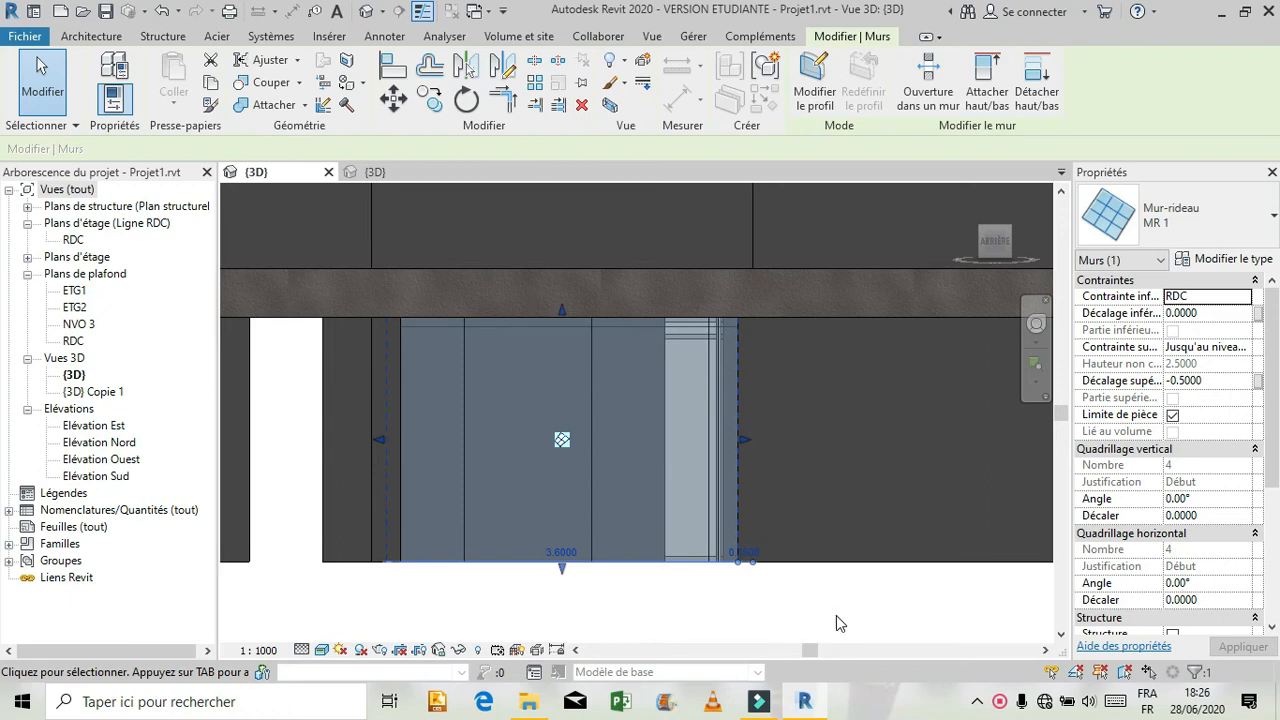
{"action": "left_click", "coordinate": [726, 554]}
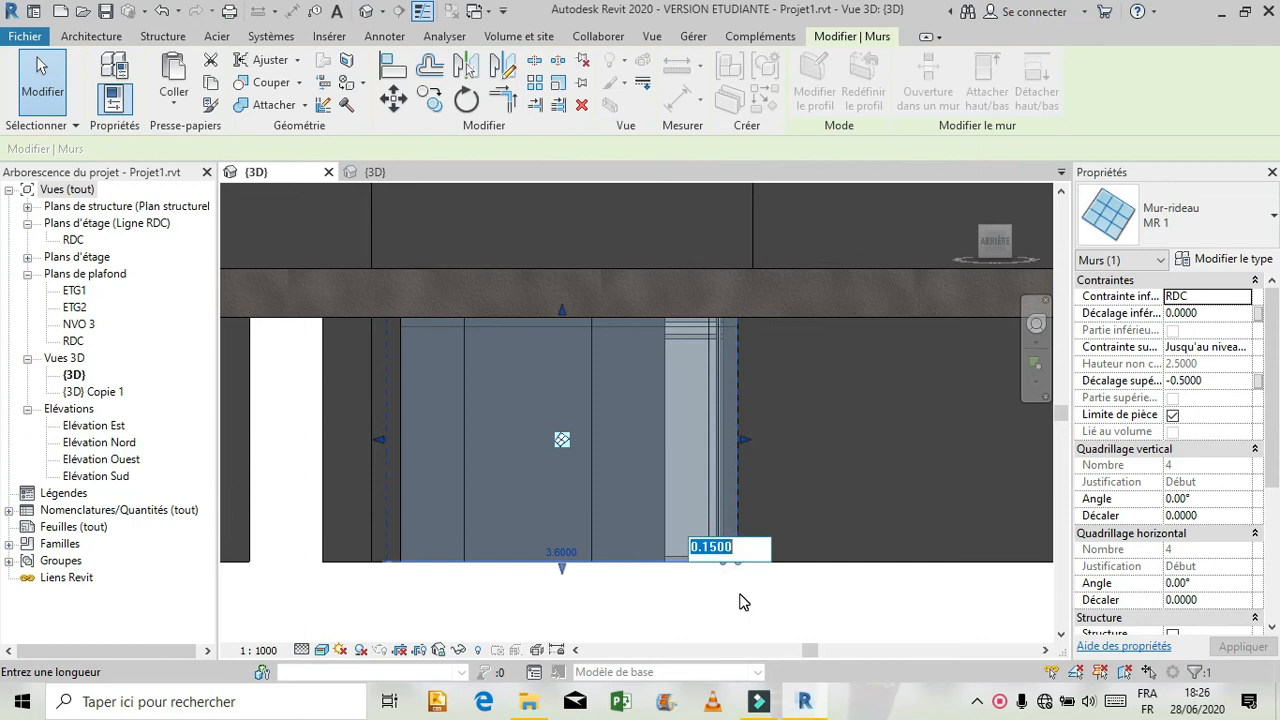
{"action": "type", "text": "0."}
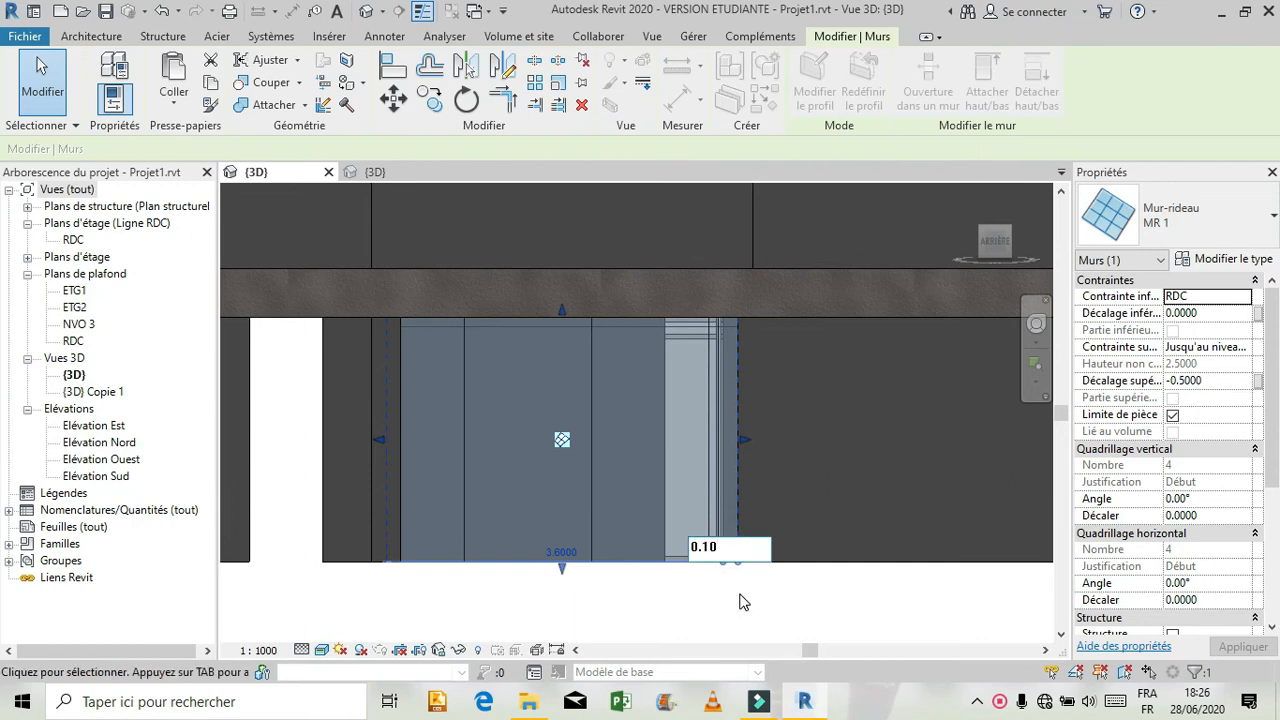
{"action": "type", "text": "10"}
{"action": "key", "text": "Return"}
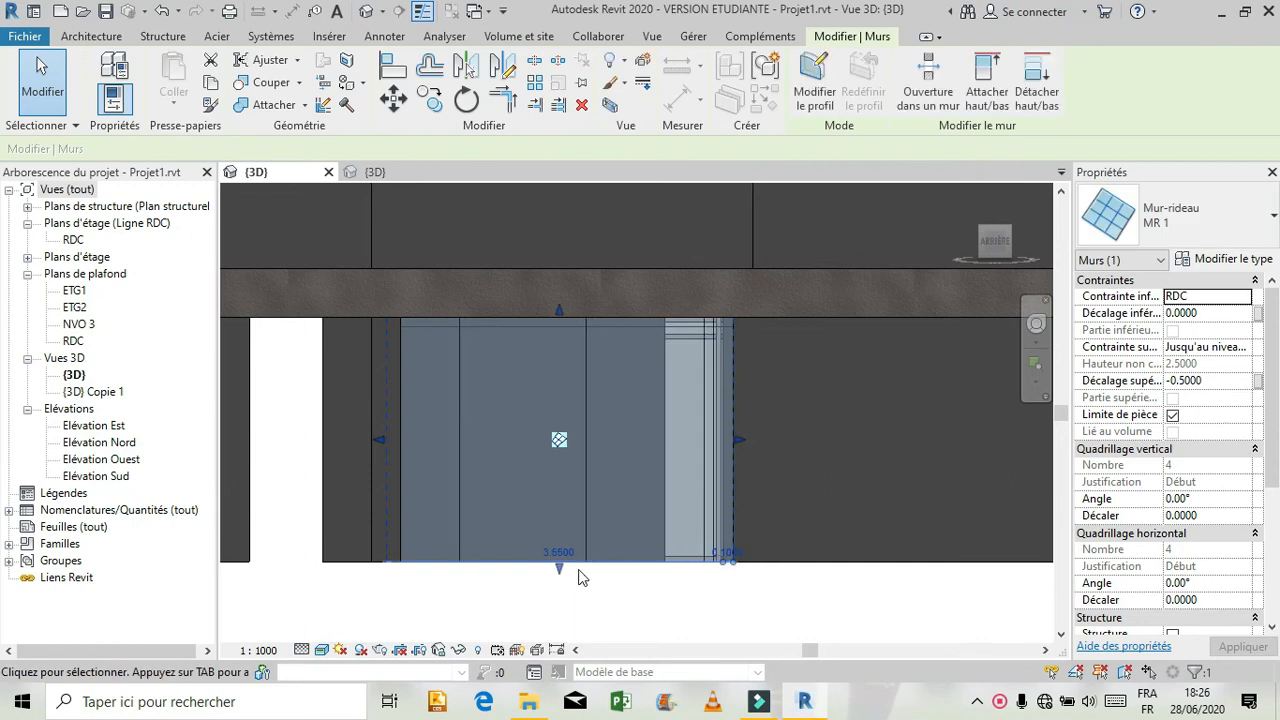
{"action": "left_click", "coordinate": [594, 626]}
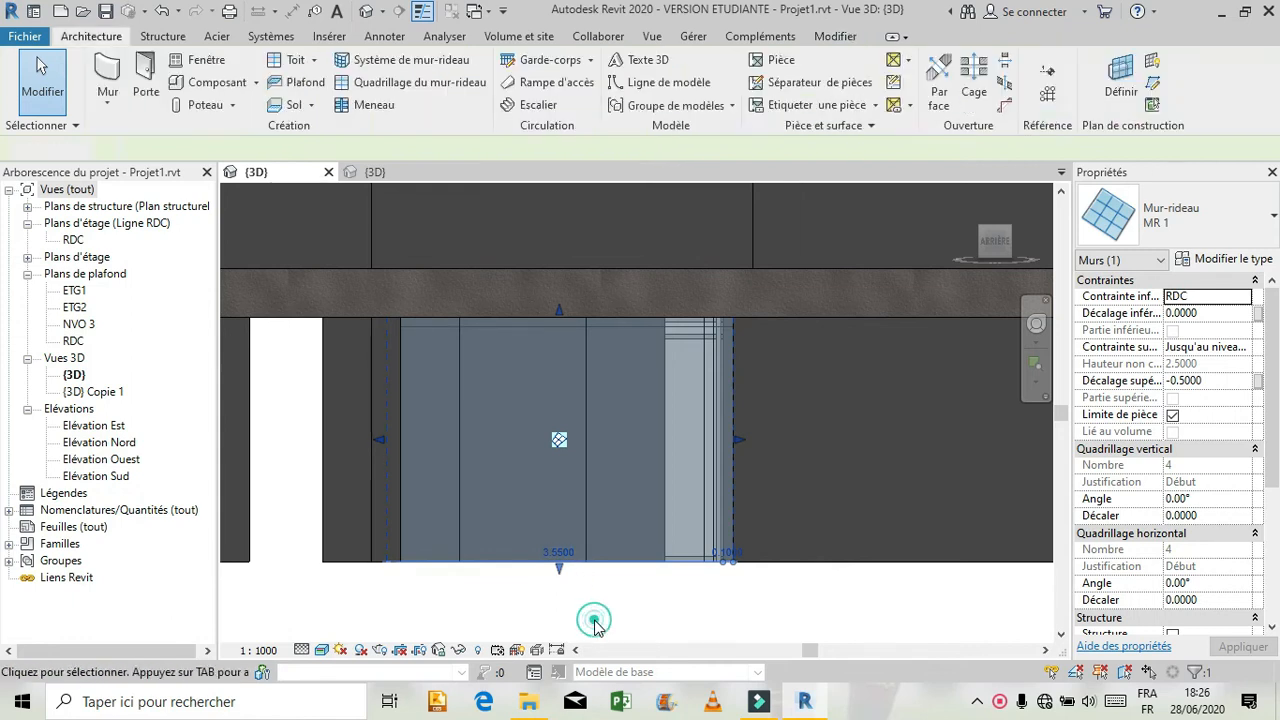
{"action": "left_click", "coordinate": [586, 471]}
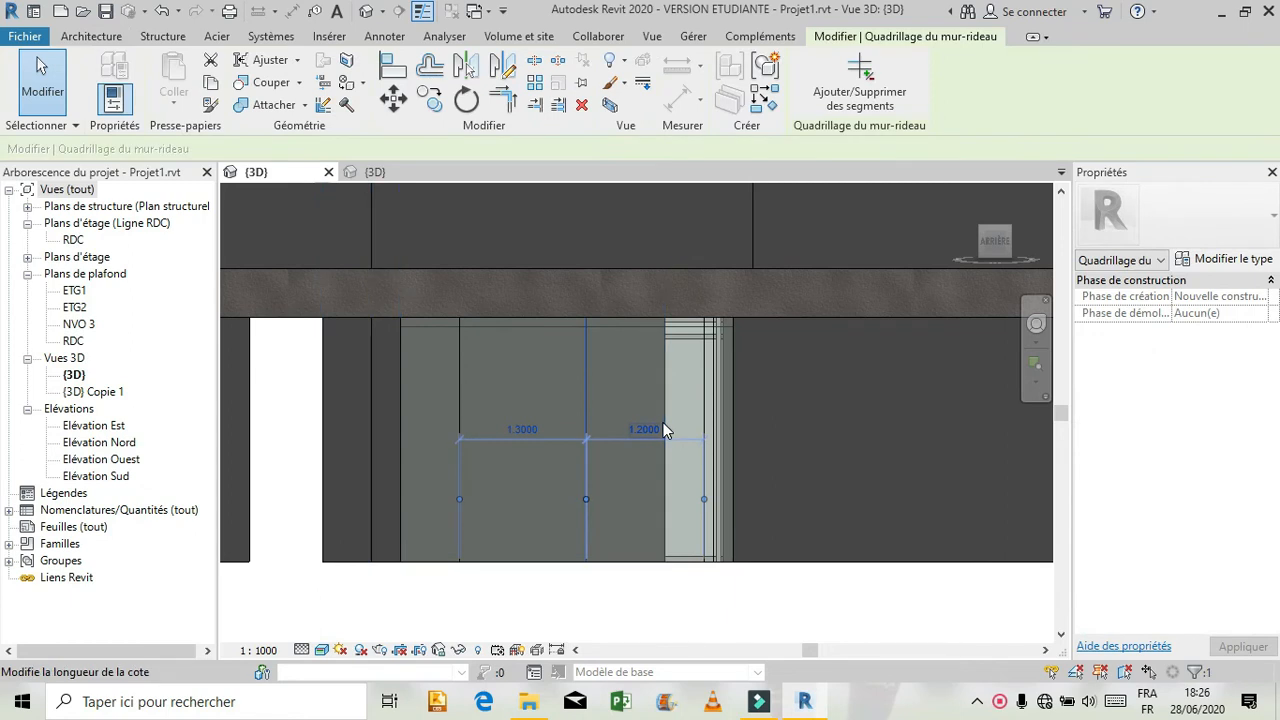
{"action": "left_click", "coordinate": [659, 432]}
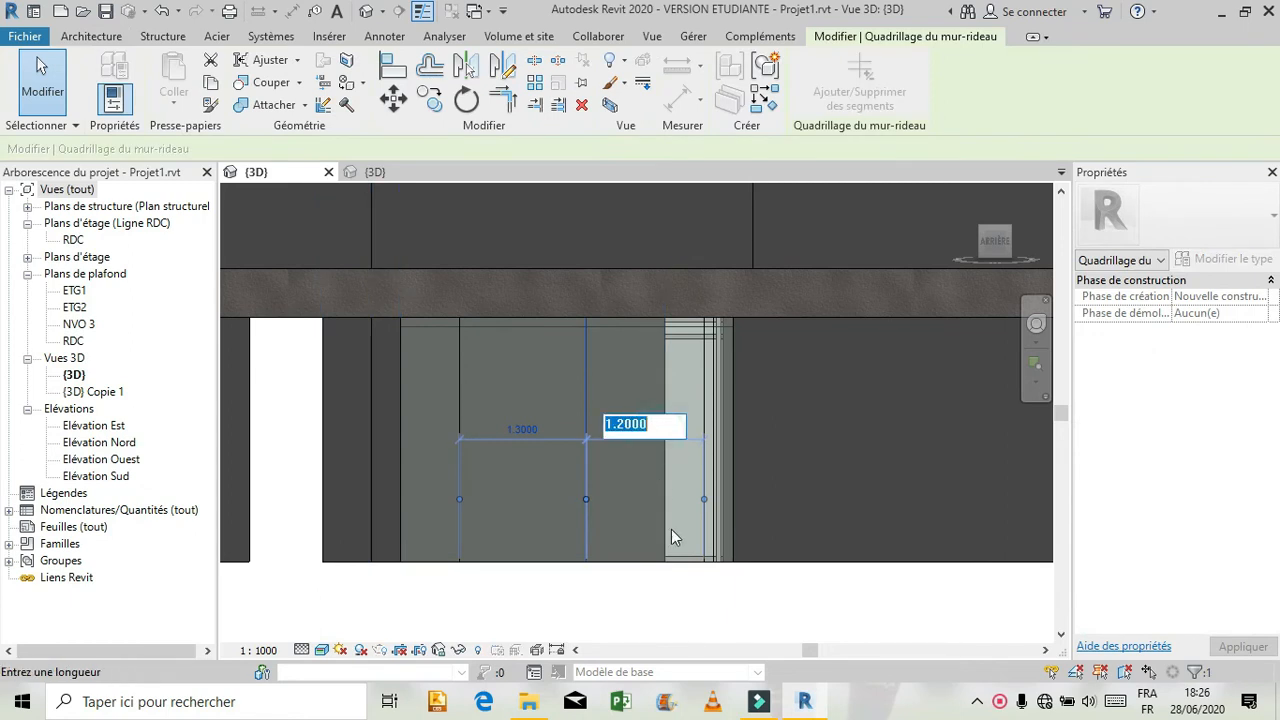
{"action": "left_click", "coordinate": [682, 650]}
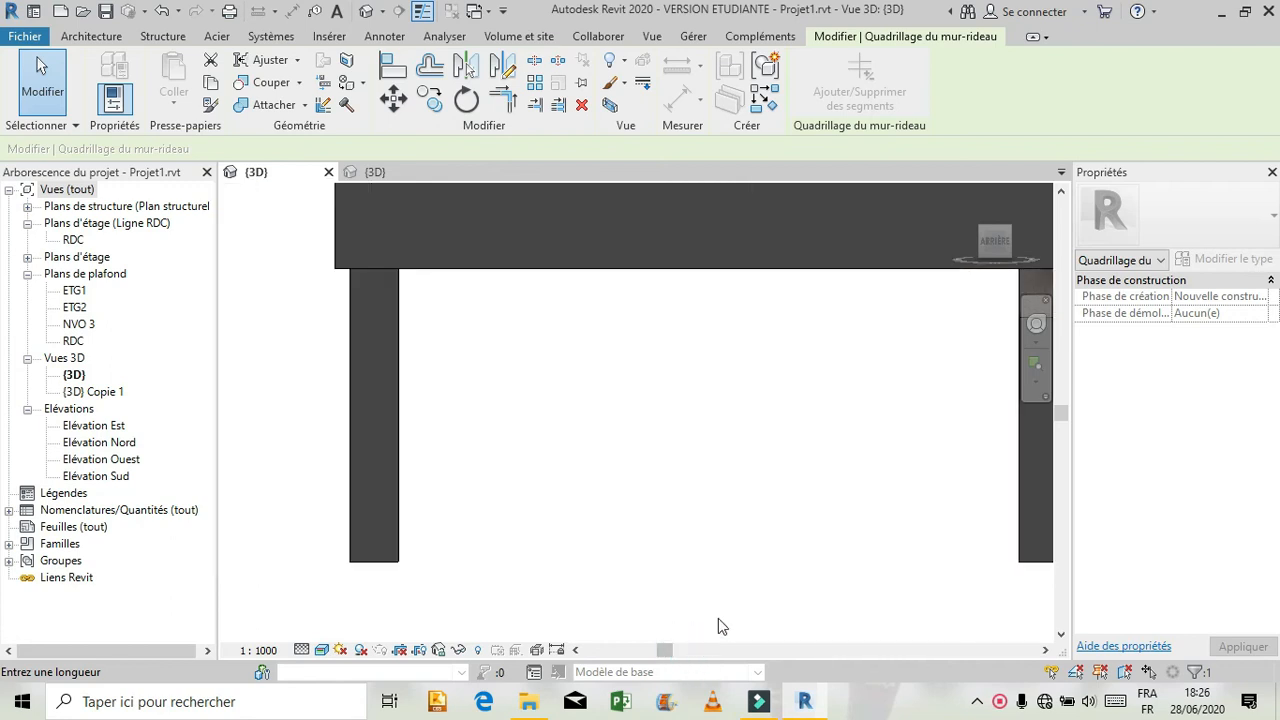
{"action": "left_click", "coordinate": [660, 648]}
{"action": "left_click", "coordinate": [964, 189]}
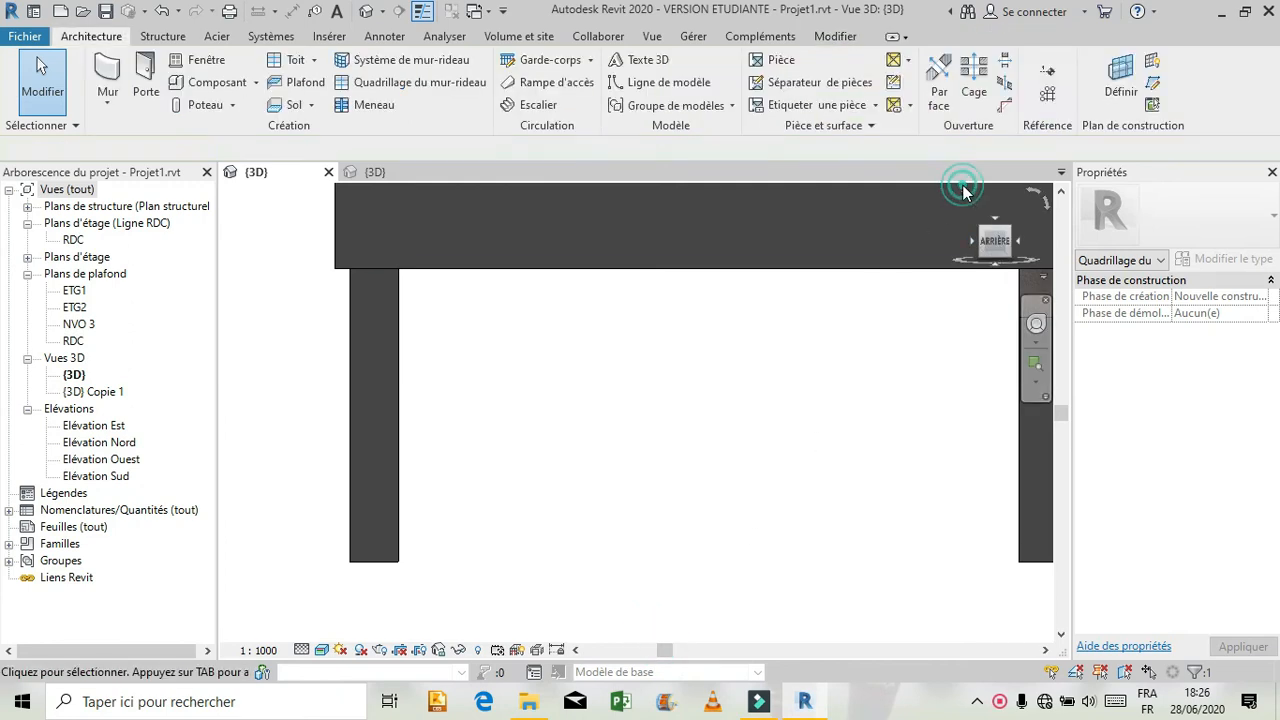
{"action": "left_click", "coordinate": [996, 241]}
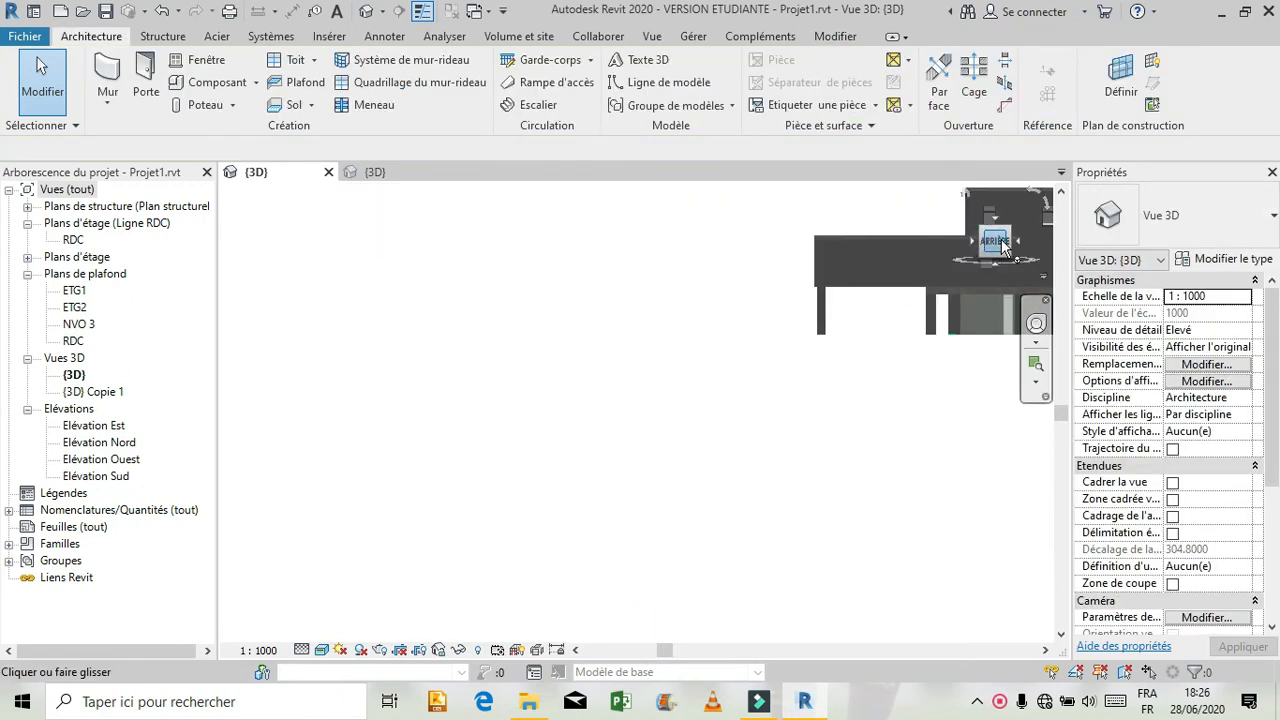
{"action": "middle_click", "coordinate": [853, 360]}
{"action": "middle_click", "coordinate": [853, 360]}
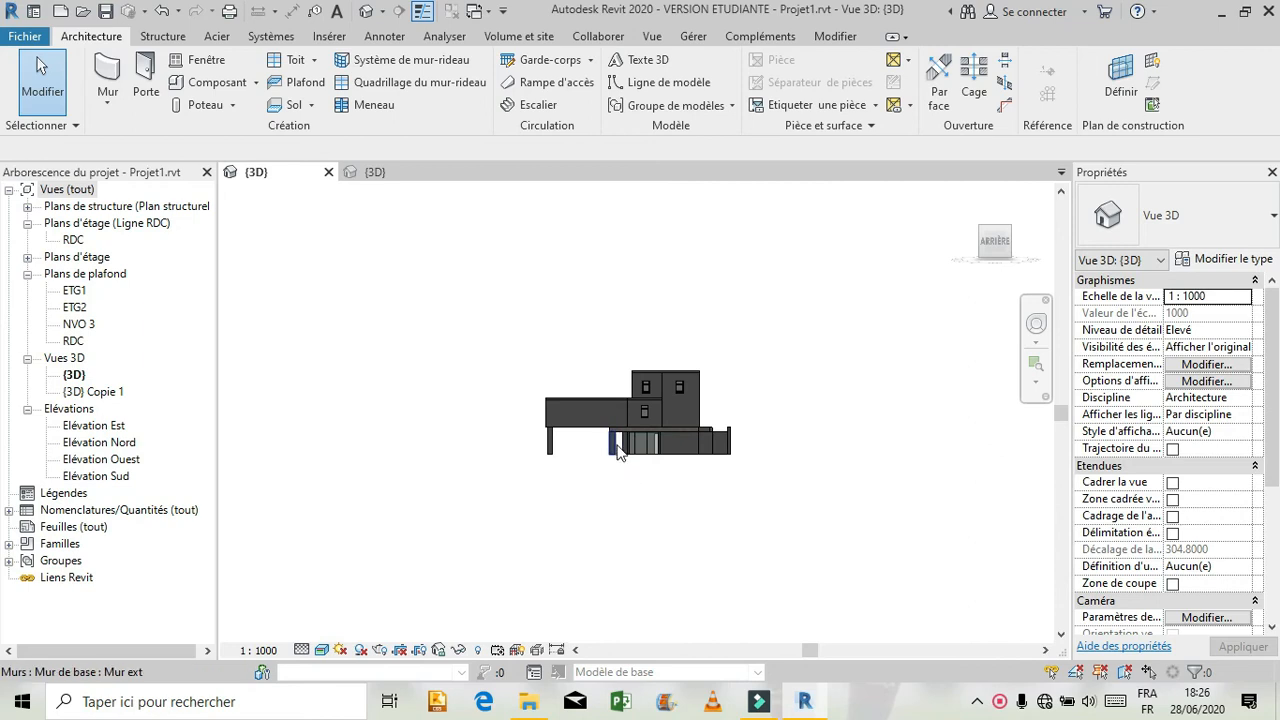
Set the first vertical grid line of the rear ground-floor bay 1.2 m from the bay's left end.
{"action": "scroll", "coordinate": [640, 432], "scroll_direction": "up", "scroll_amount": 6}
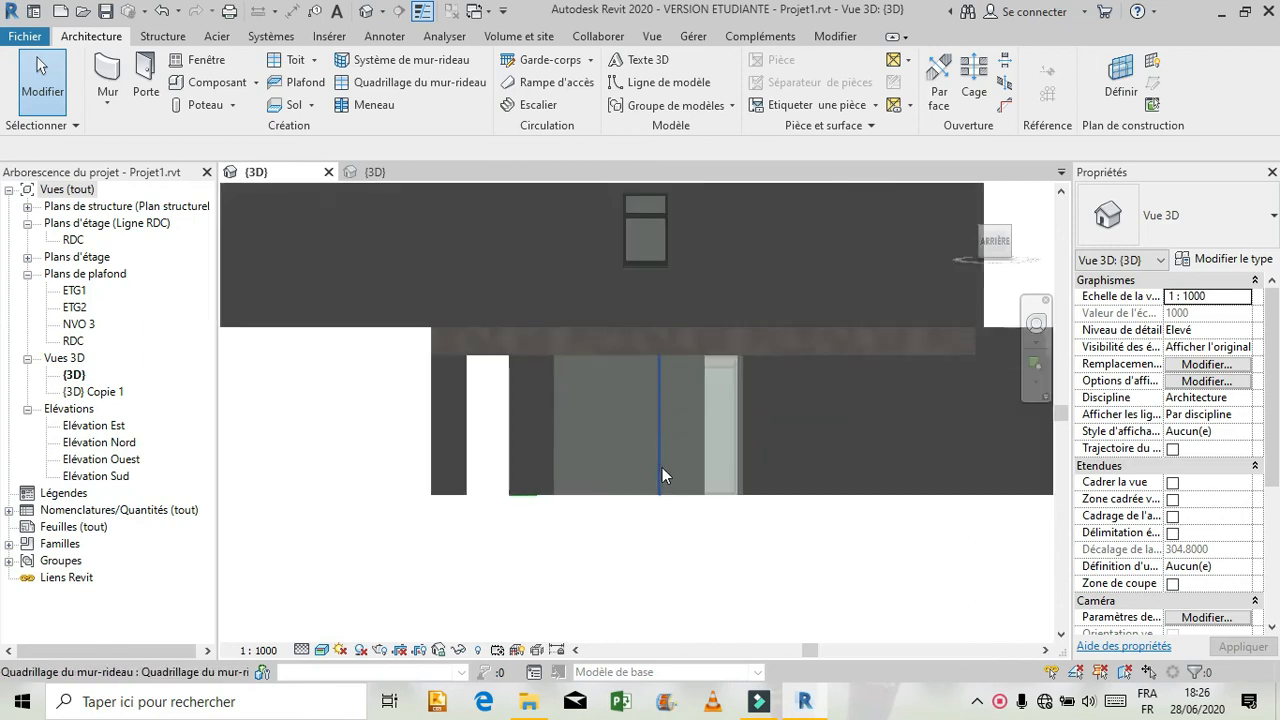
{"action": "scroll", "coordinate": [662, 467], "scroll_direction": "up", "scroll_amount": 2}
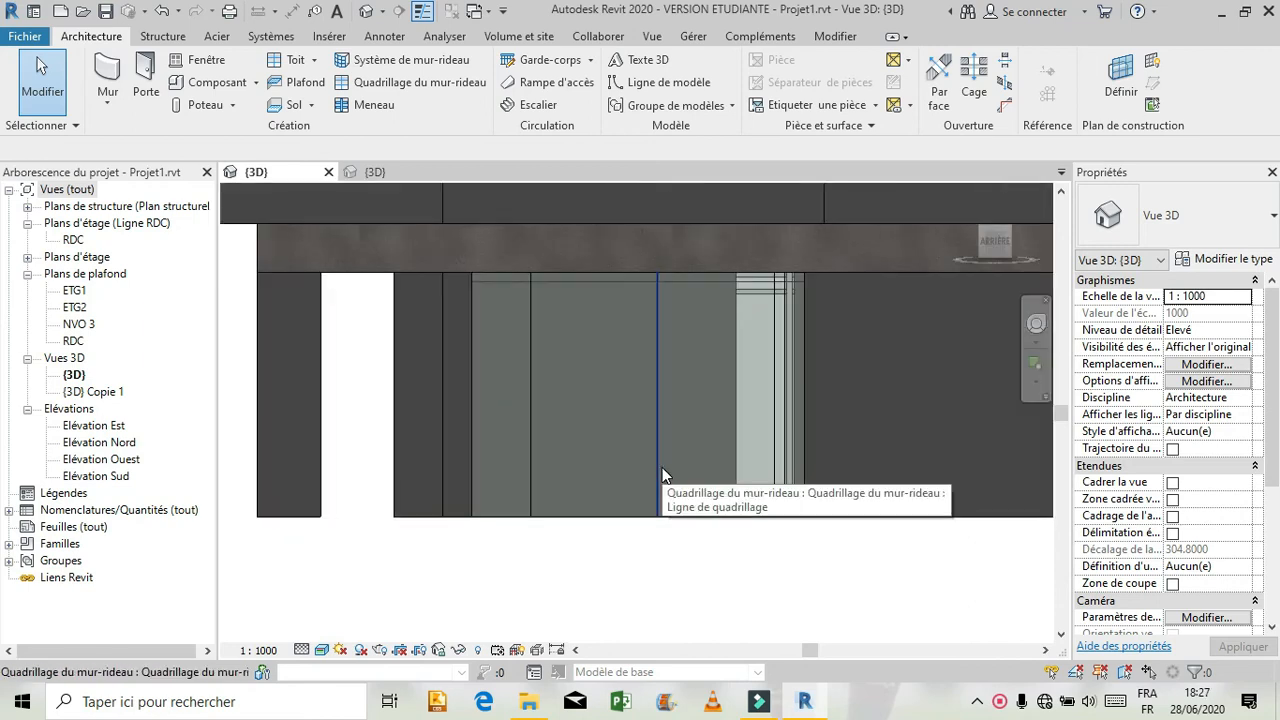
{"action": "left_click", "coordinate": [525, 394]}
{"action": "left_click", "coordinate": [527, 396]}
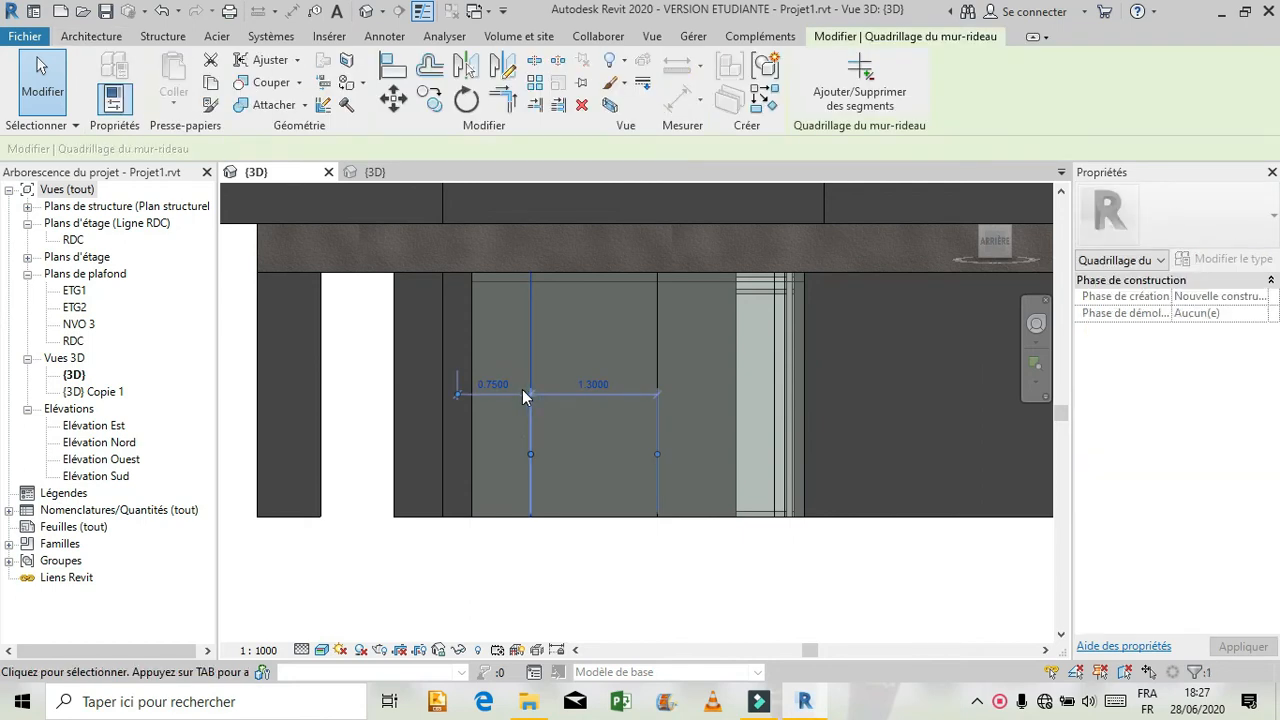
{"action": "left_click", "coordinate": [490, 384]}
{"action": "type", "text": "1.2"}
{"action": "key", "text": "Return"}
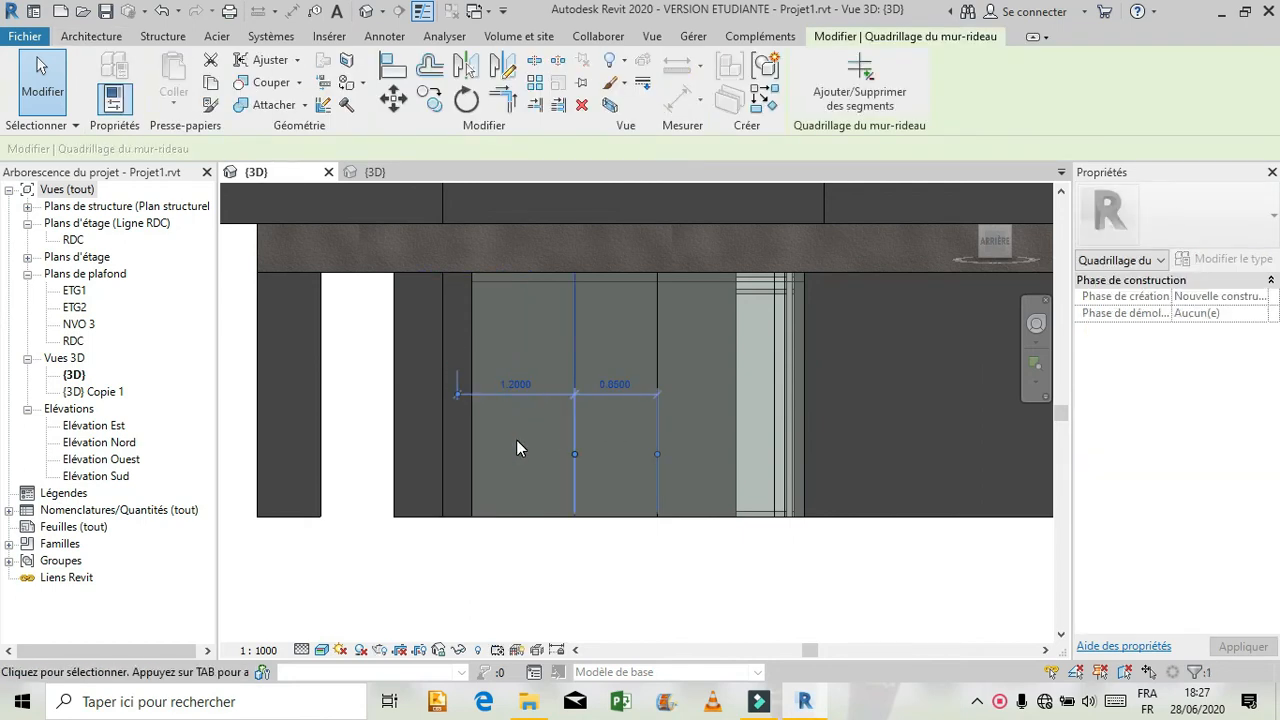
Set the second vertical grid line 1.20 m from the first one in the rear ground-floor bay, and check both spacings.
{"action": "left_click", "coordinate": [655, 330]}
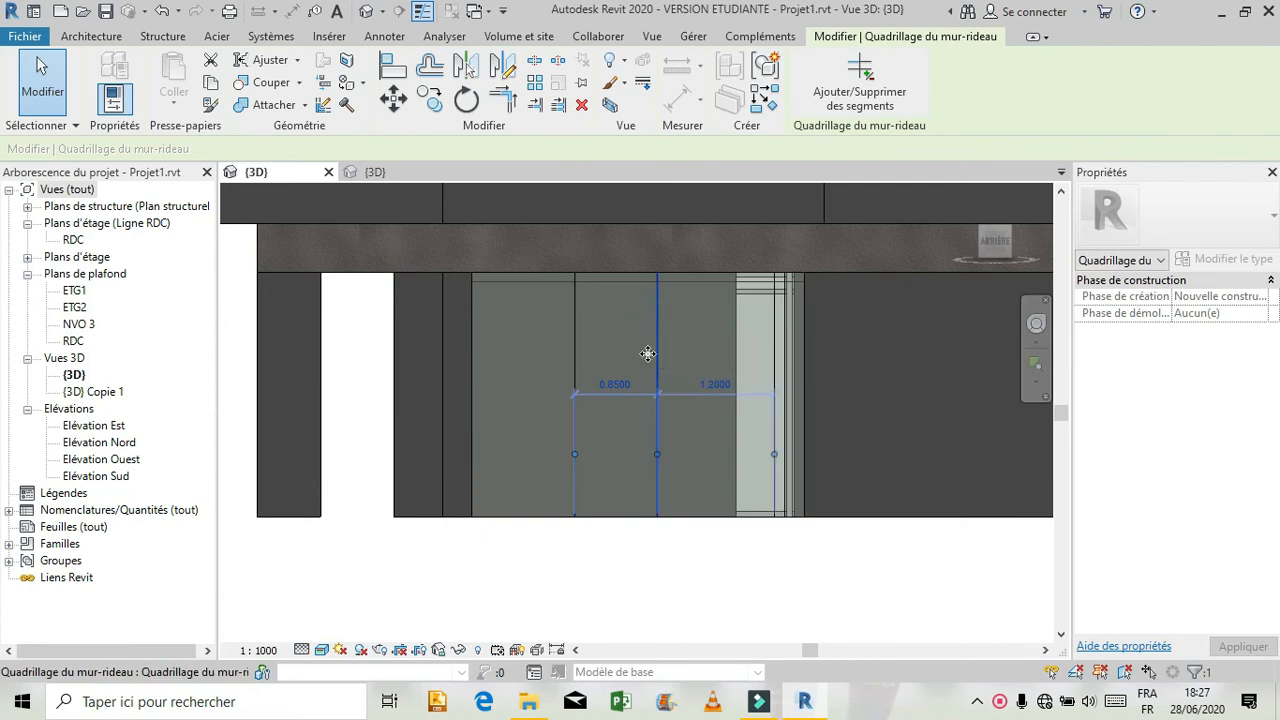
{"action": "left_click", "coordinate": [614, 384]}
{"action": "type", "text": "1.20"}
{"action": "key", "text": "Return"}
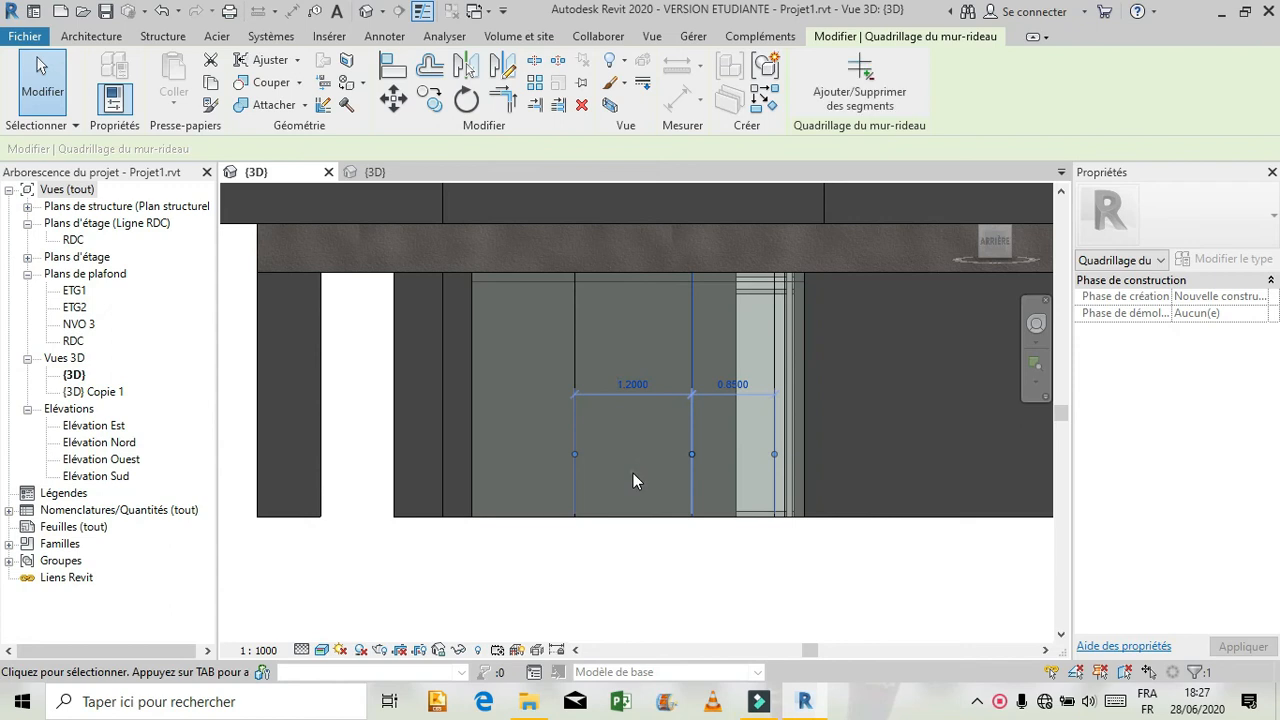
{"action": "left_click", "coordinate": [633, 473]}
{"action": "left_click", "coordinate": [575, 388]}
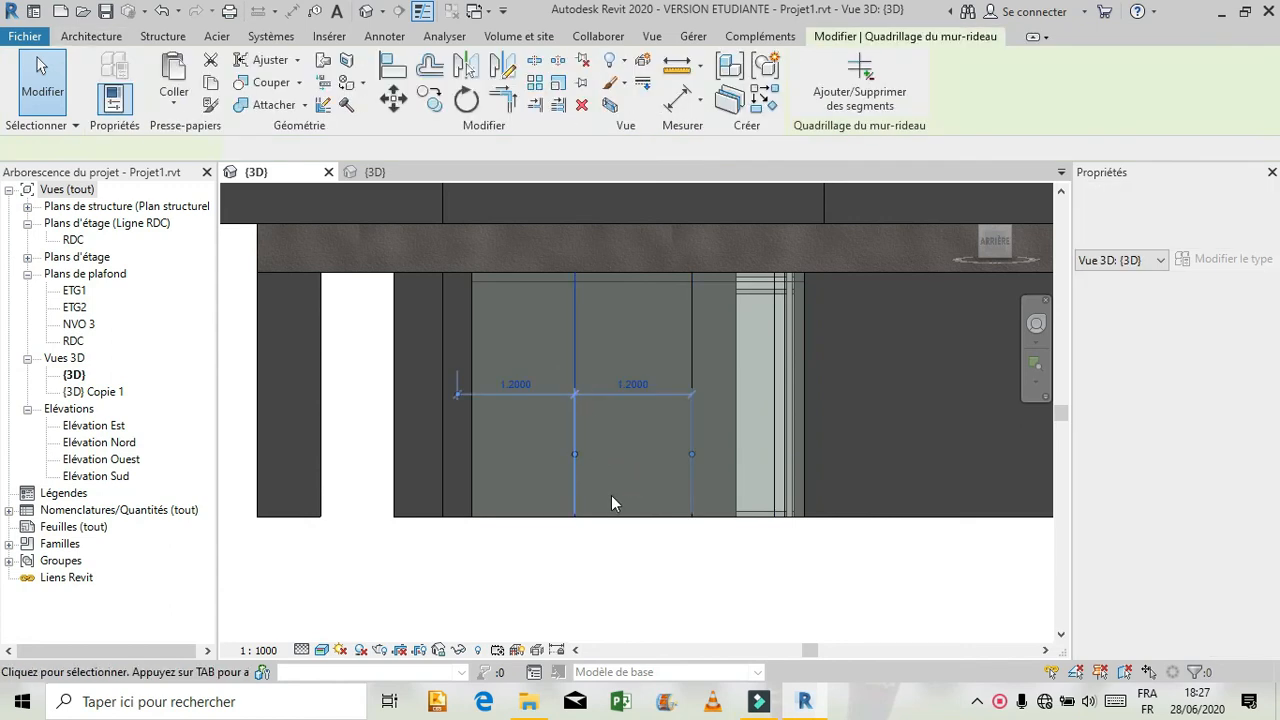
Open the distance between the two rightmost vertical grid lines of the rear ground-floor bay for editing.
{"action": "left_click", "coordinate": [703, 347]}
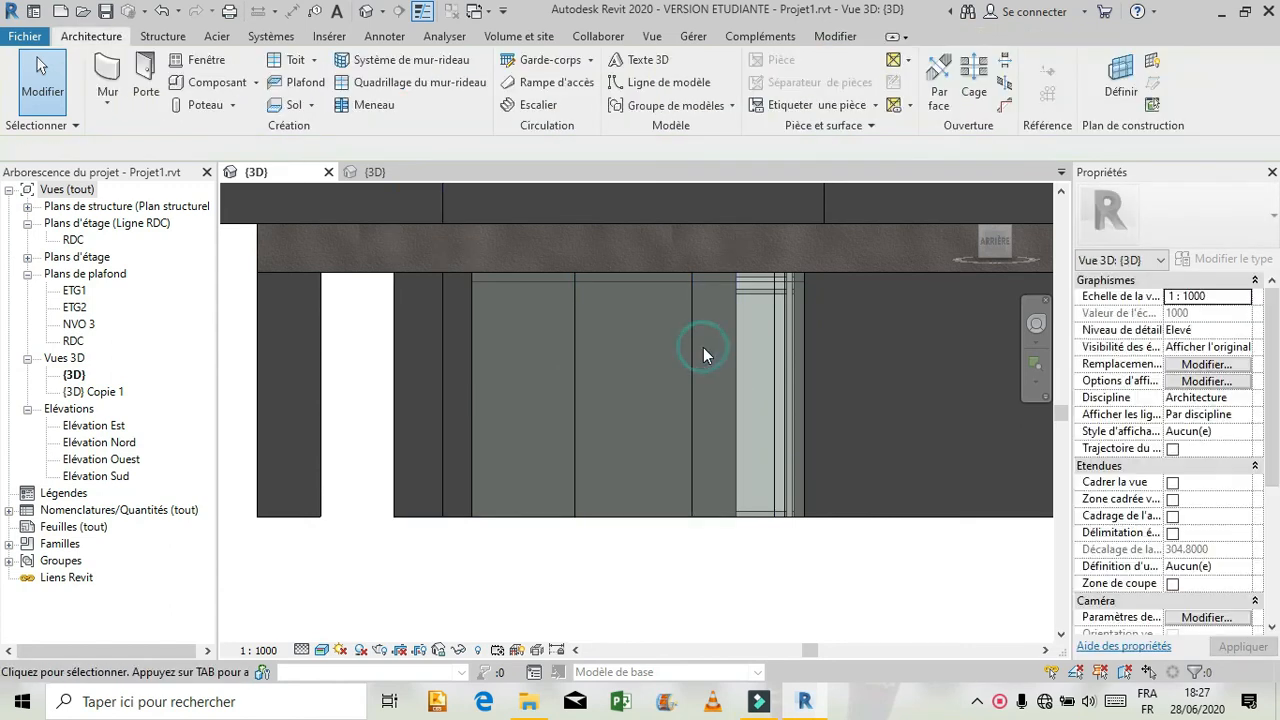
{"action": "left_click", "coordinate": [778, 356]}
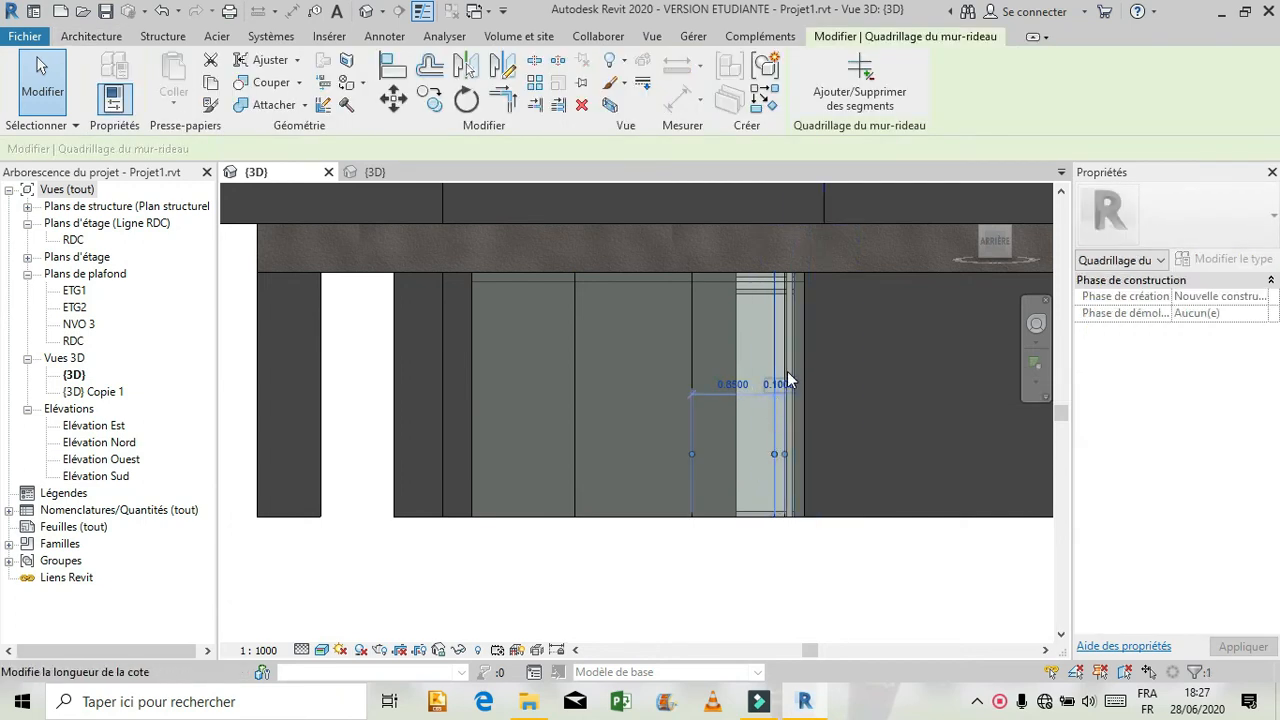
{"action": "left_click", "coordinate": [781, 384]}
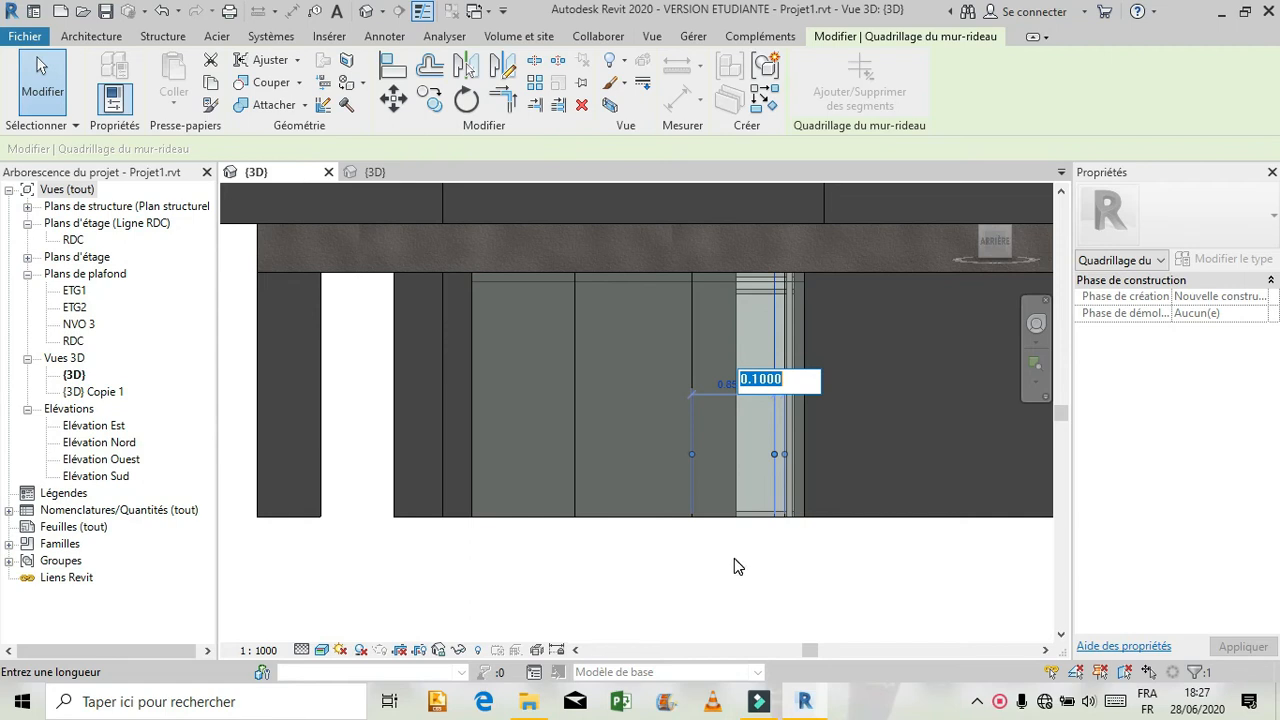
Replace the glazed panel between the second and third vertical grid lines of the rear ground-floor bay with a Simple vitrée door.
{"action": "left_click", "coordinate": [735, 558]}
{"action": "left_click", "coordinate": [634, 409]}
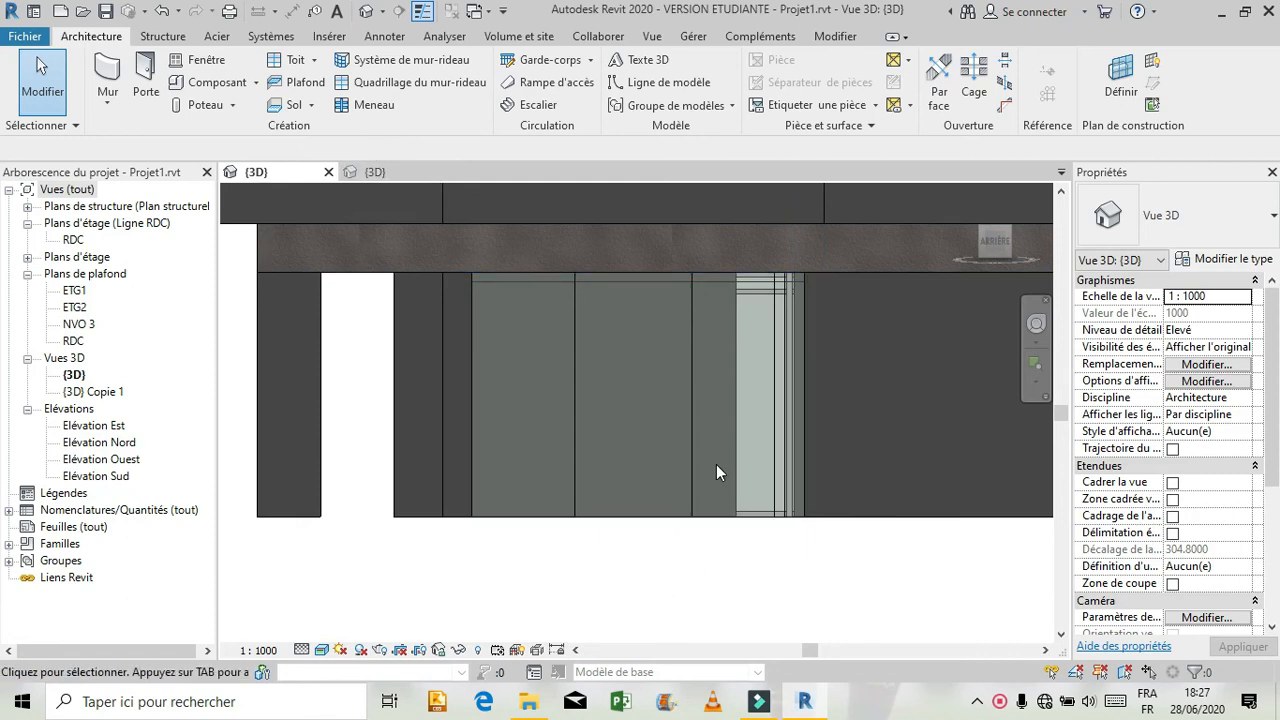
{"action": "key", "text": "Tab"}
{"action": "key", "text": "Tab"}
{"action": "key", "text": "Tab"}
{"action": "key", "text": "Tab"}
{"action": "key", "text": "Tab"}
{"action": "key", "text": "Tab"}
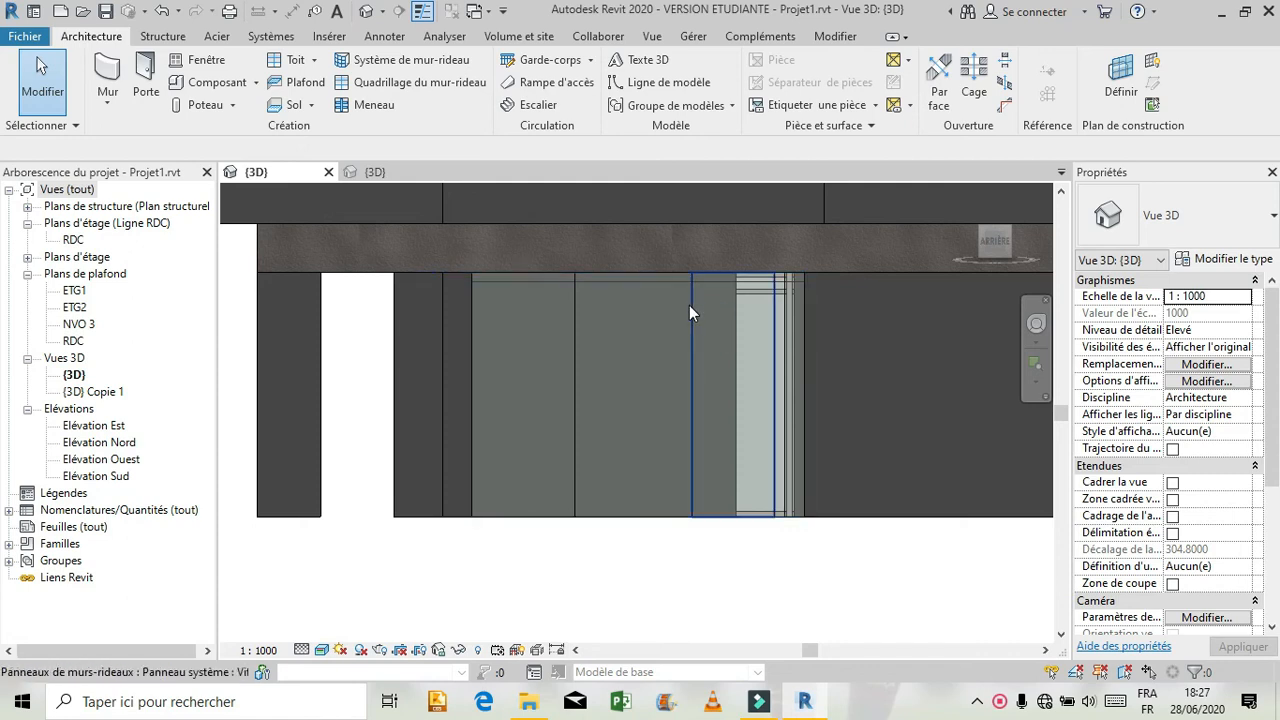
{"action": "left_click", "coordinate": [688, 312]}
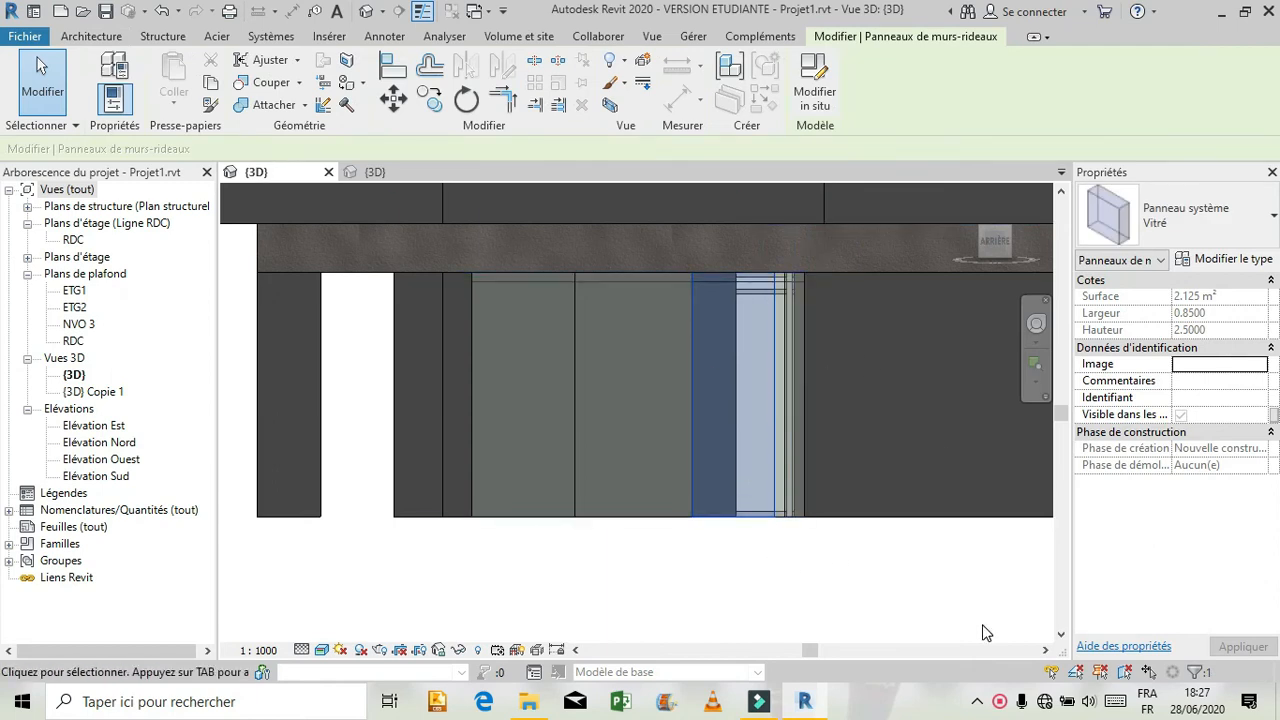
{"action": "left_click", "coordinate": [1215, 222]}
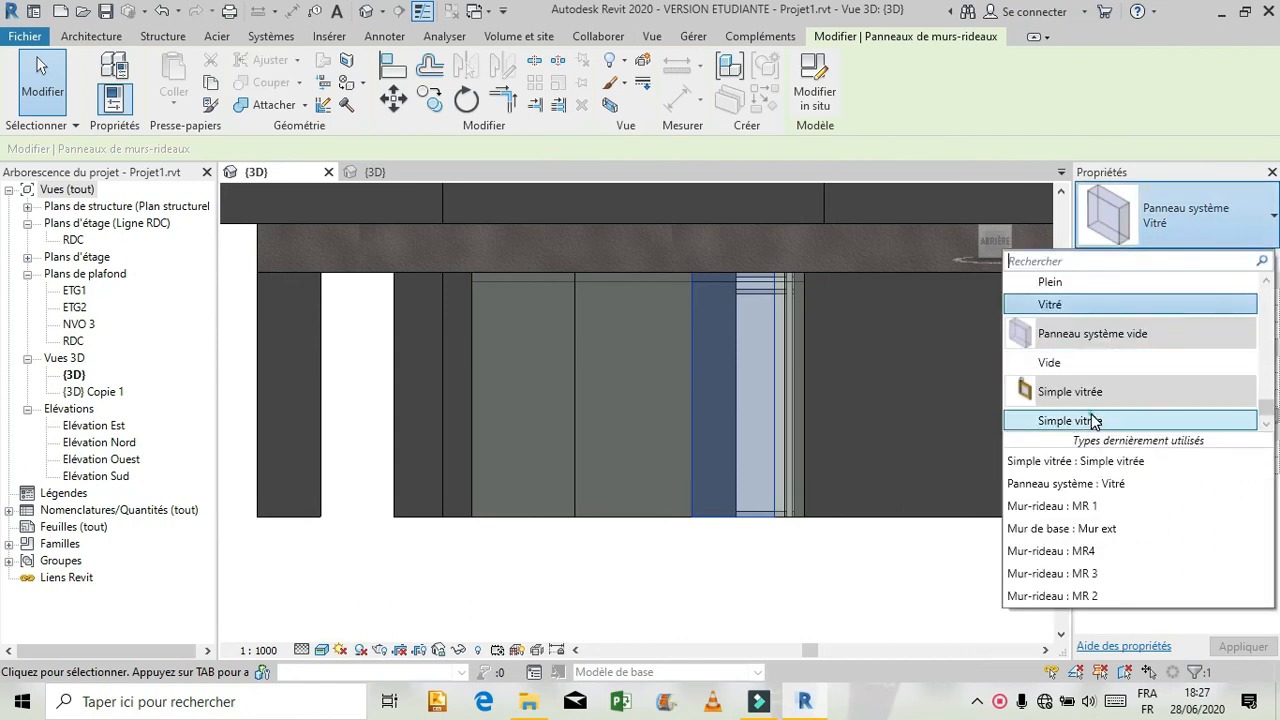
{"action": "left_click", "coordinate": [1090, 420]}
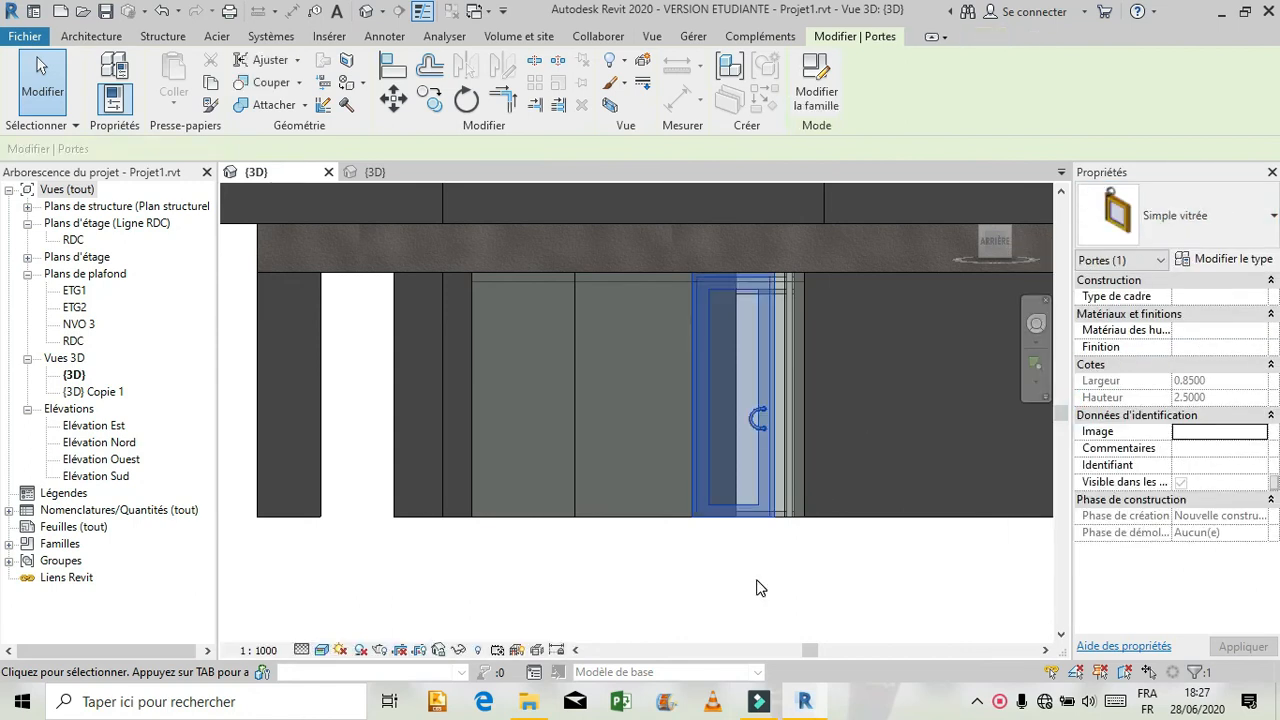
Move the rightmost vertical grid line to 0.10 m from the right end of the rear ground-floor bay.
{"action": "left_click", "coordinate": [790, 437]}
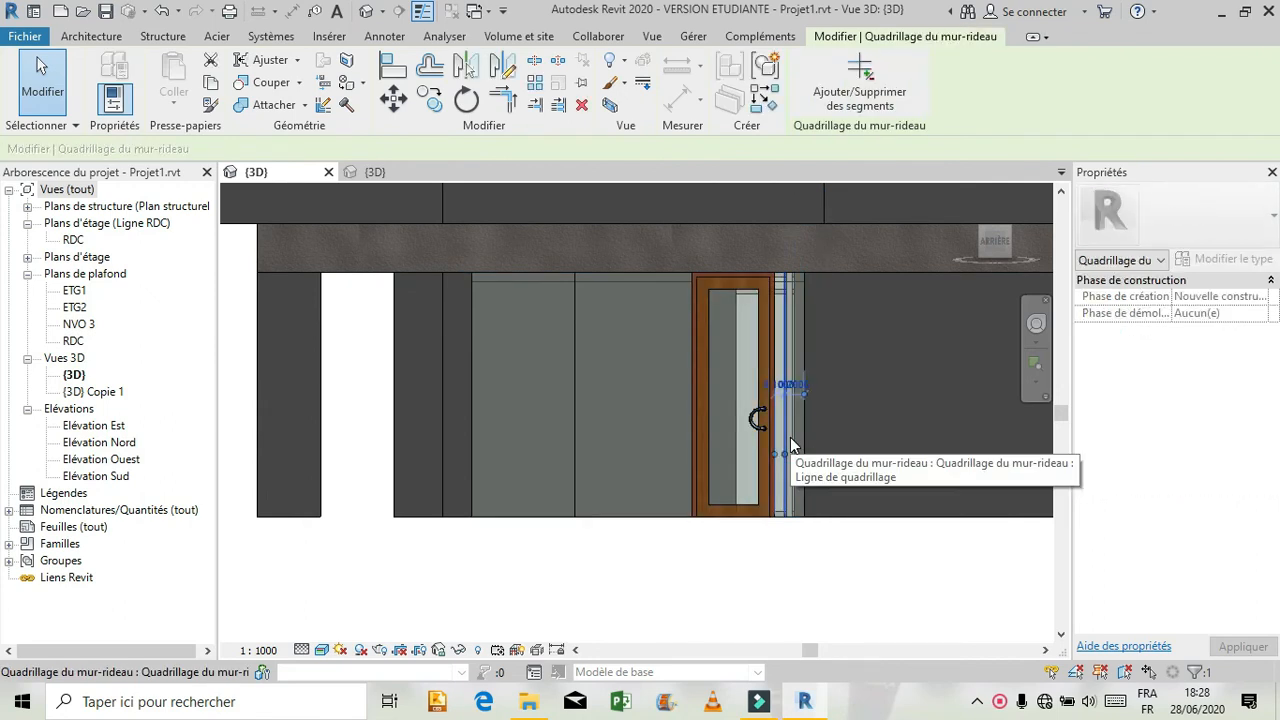
{"action": "left_click", "coordinate": [788, 384]}
{"action": "type", "text": "0.18"}
{"action": "key", "text": "Return"}
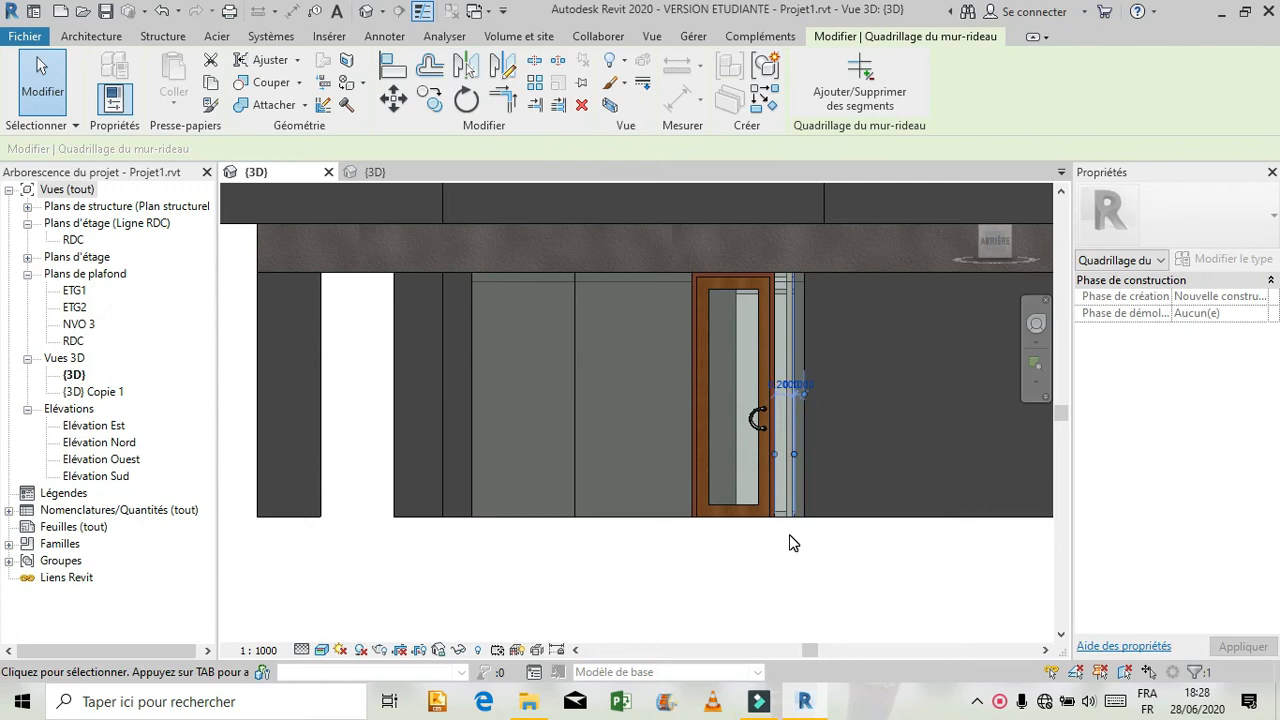
Change the Simple vitrée door in the rear ground-floor bay to the empty system panel type Vide.
{"action": "left_click", "coordinate": [771, 428]}
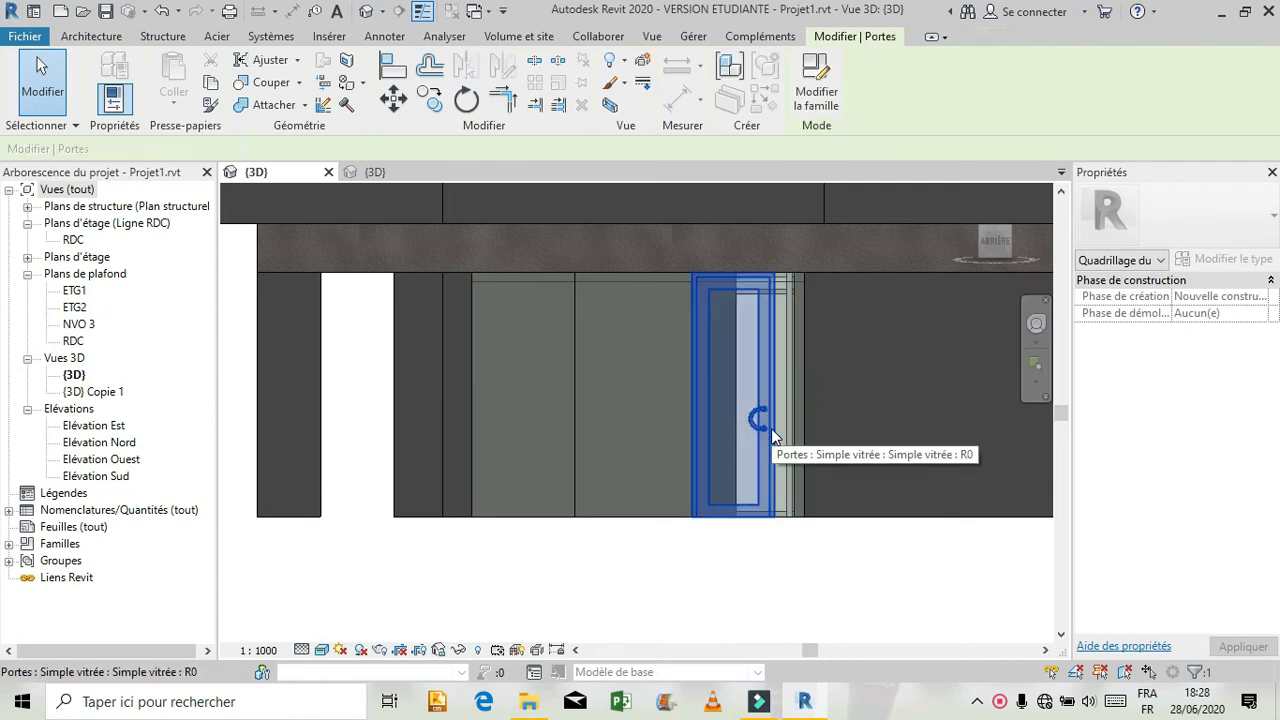
{"action": "left_click", "coordinate": [1210, 220]}
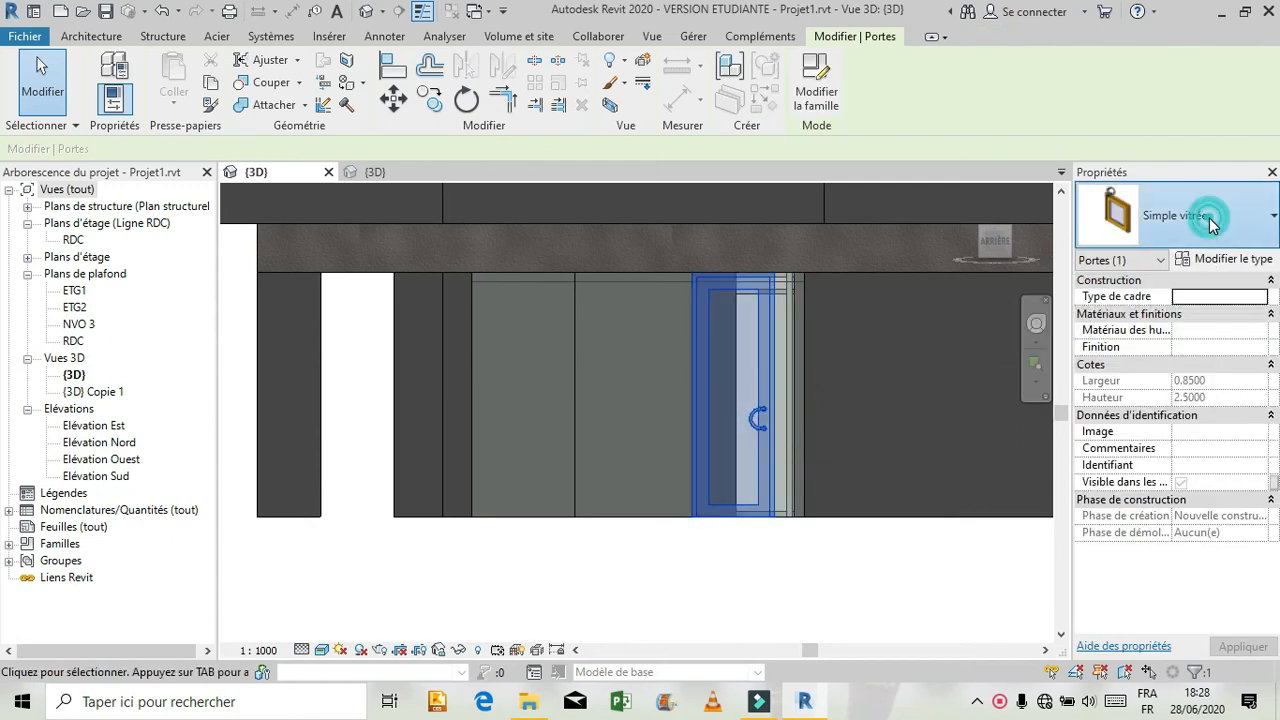
{"action": "left_click", "coordinate": [1070, 362]}
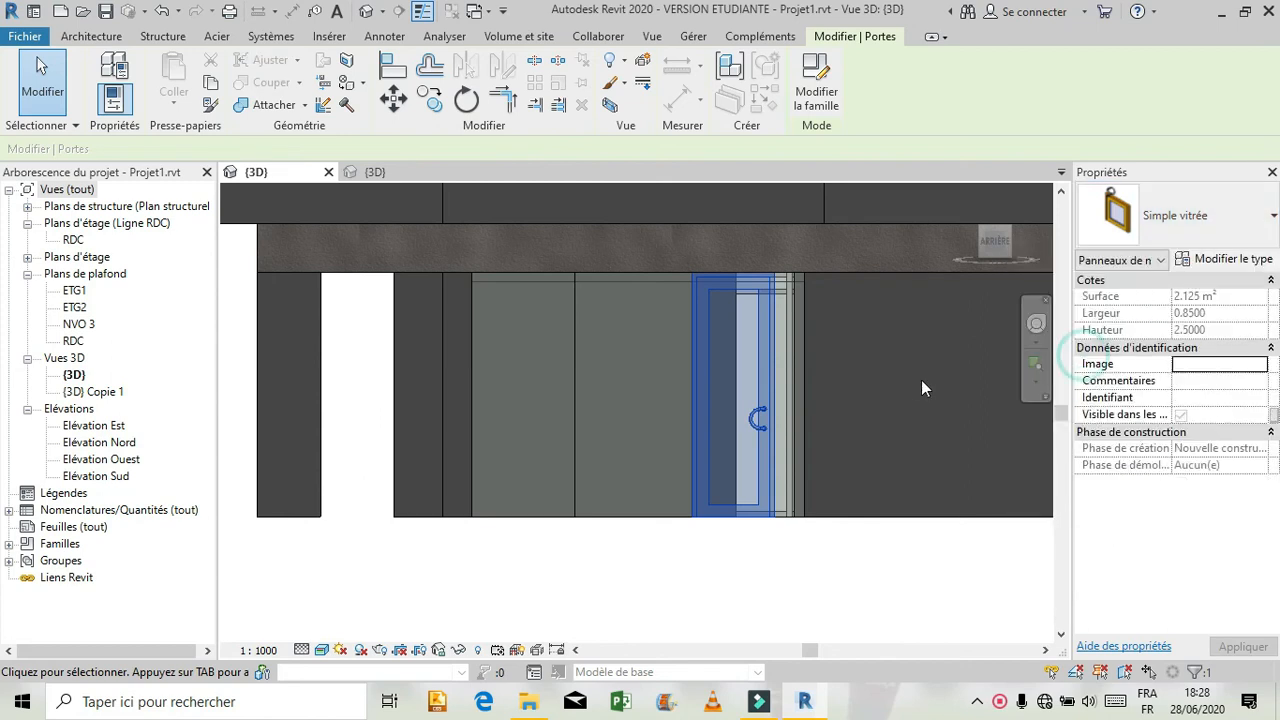
{"action": "left_click", "coordinate": [757, 591]}
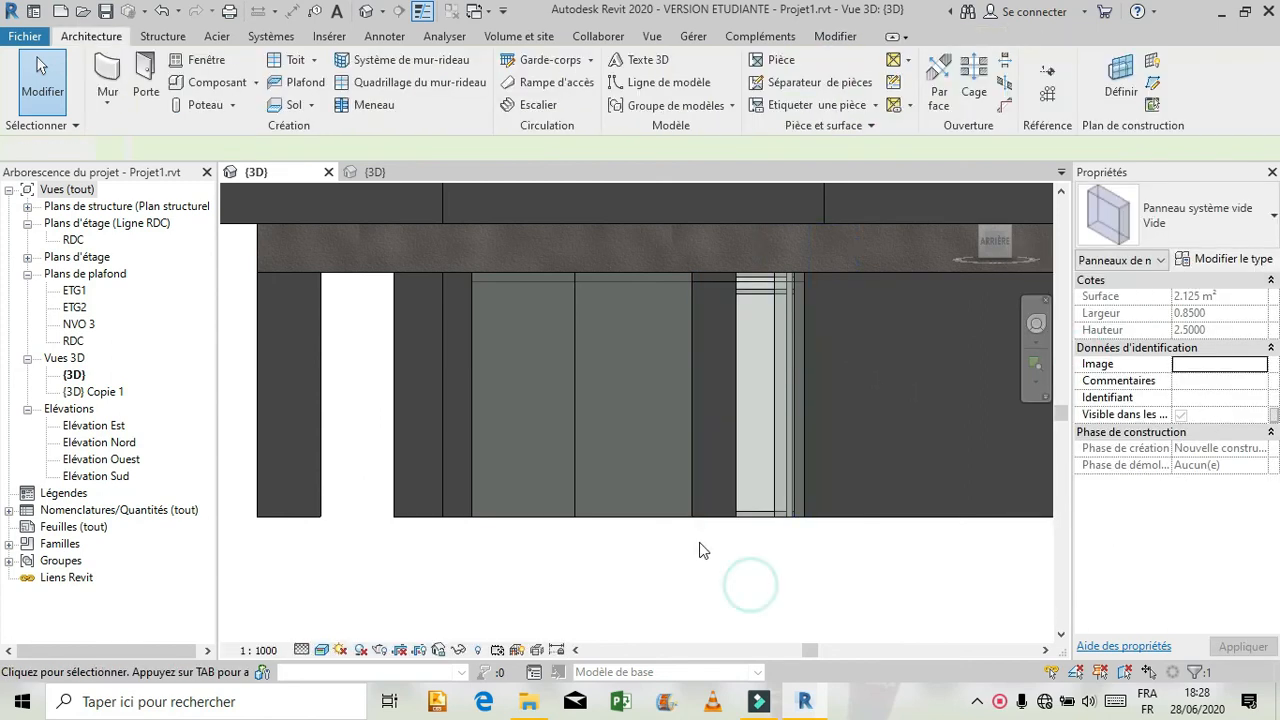
{"action": "left_click", "coordinate": [680, 524]}
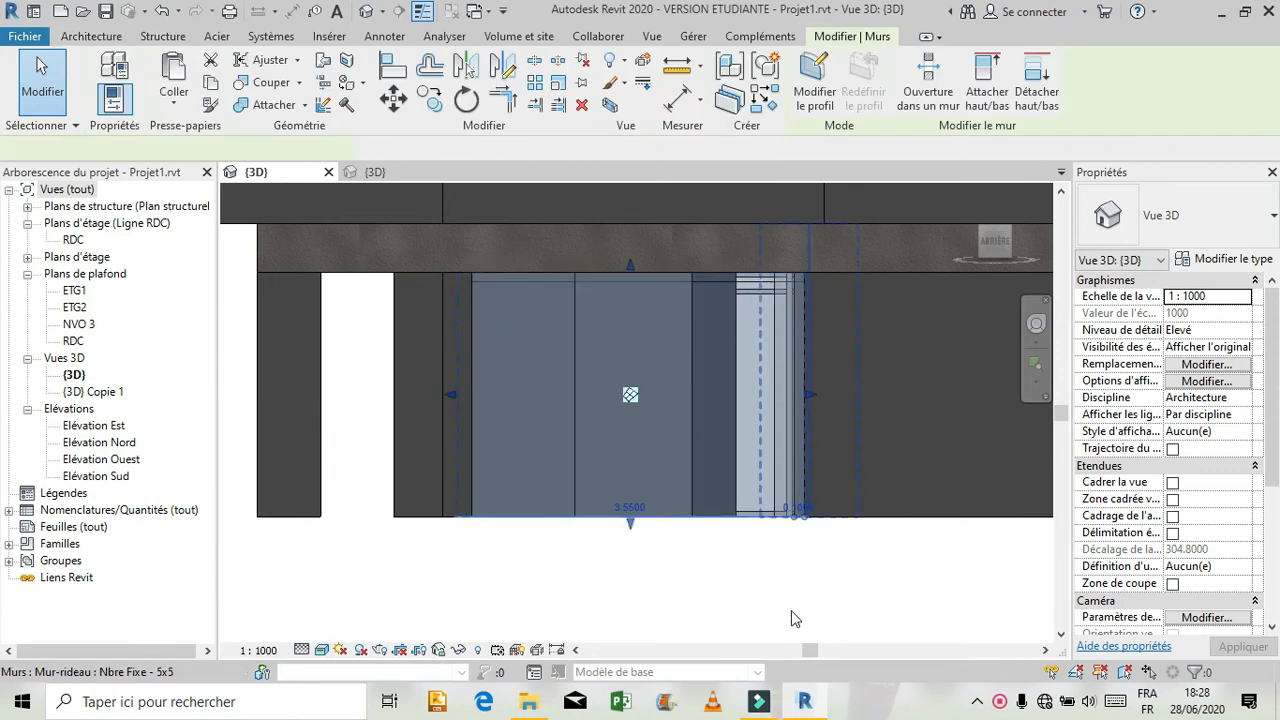
{"action": "left_click", "coordinate": [779, 354]}
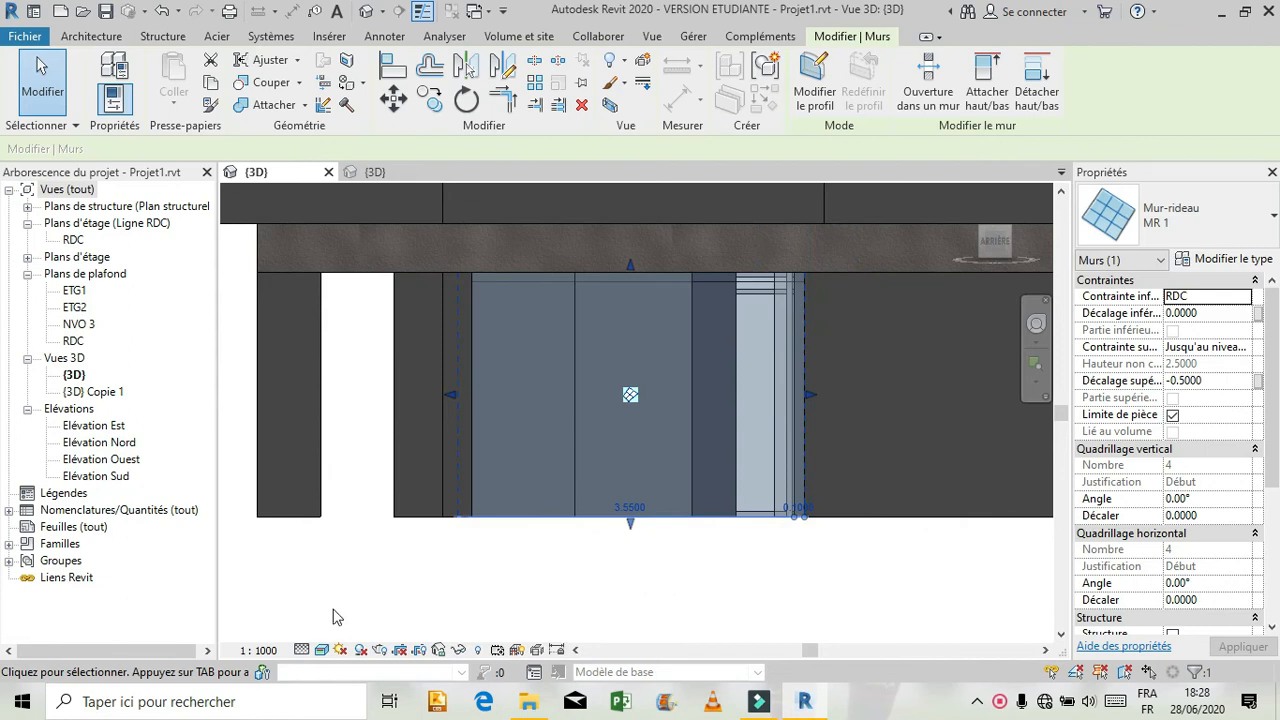
{"action": "left_click", "coordinate": [458, 651]}
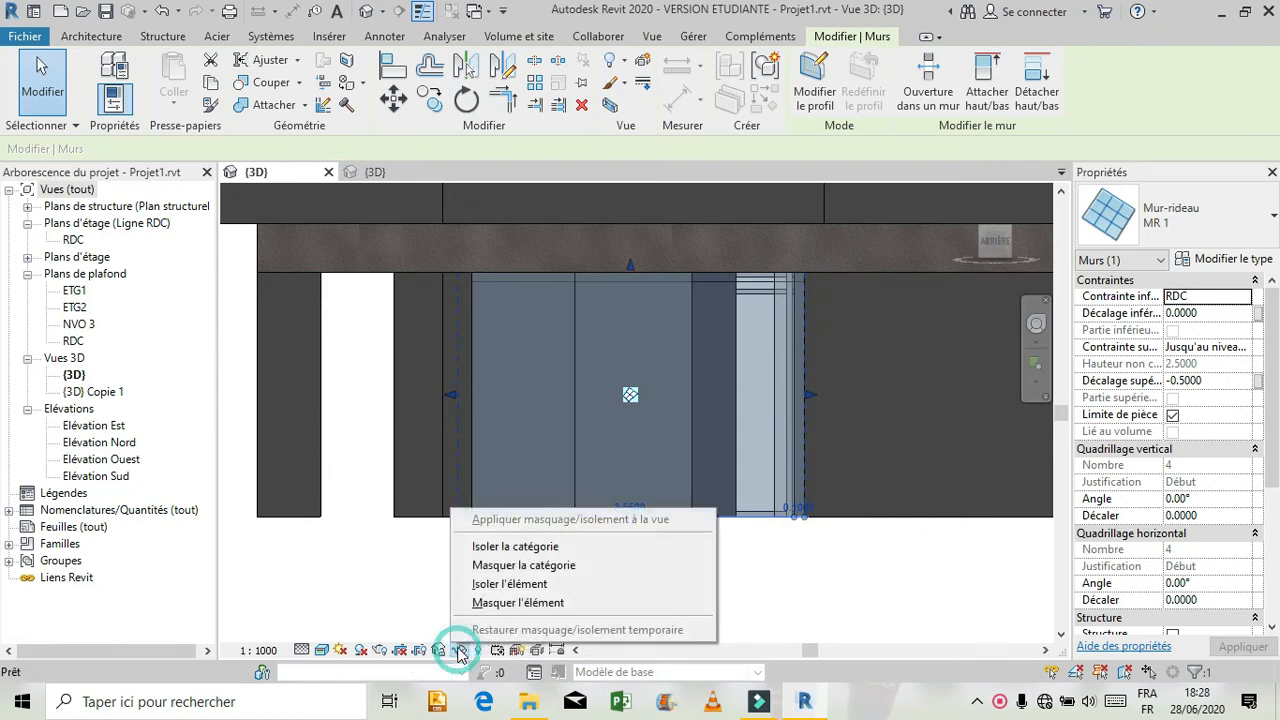
{"action": "left_click", "coordinate": [480, 602]}
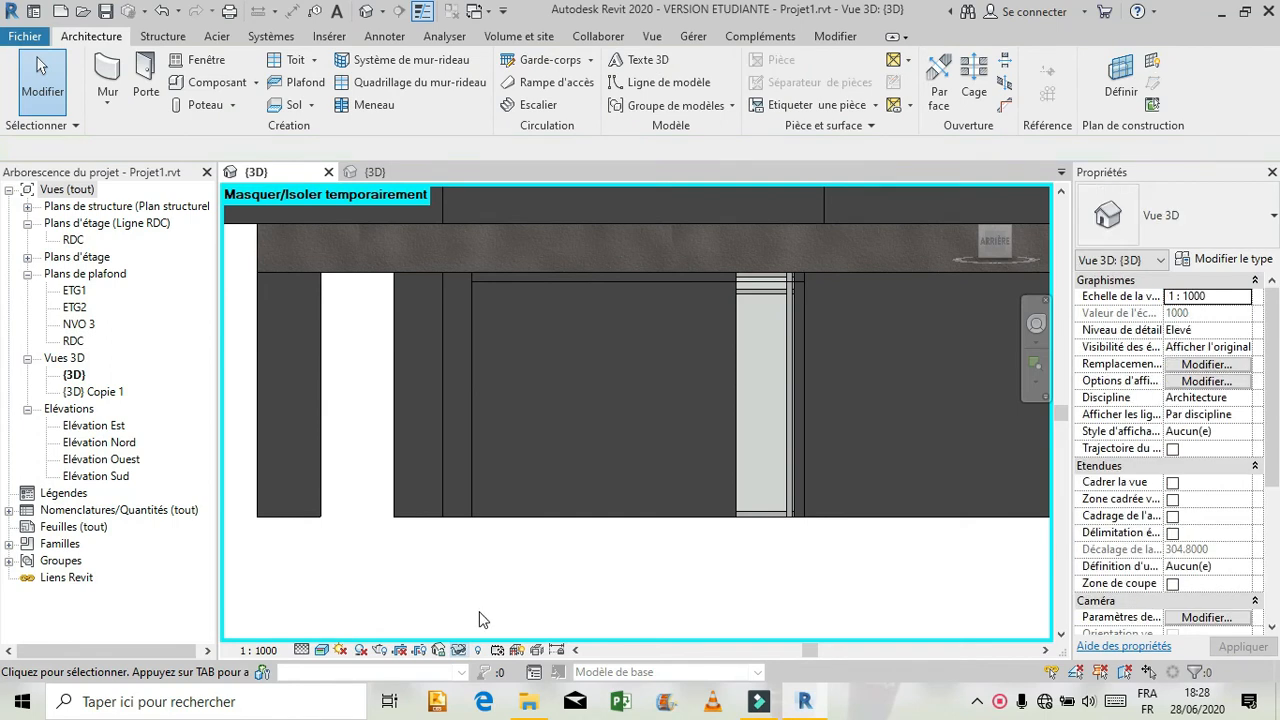
{"action": "left_click", "coordinate": [460, 650]}
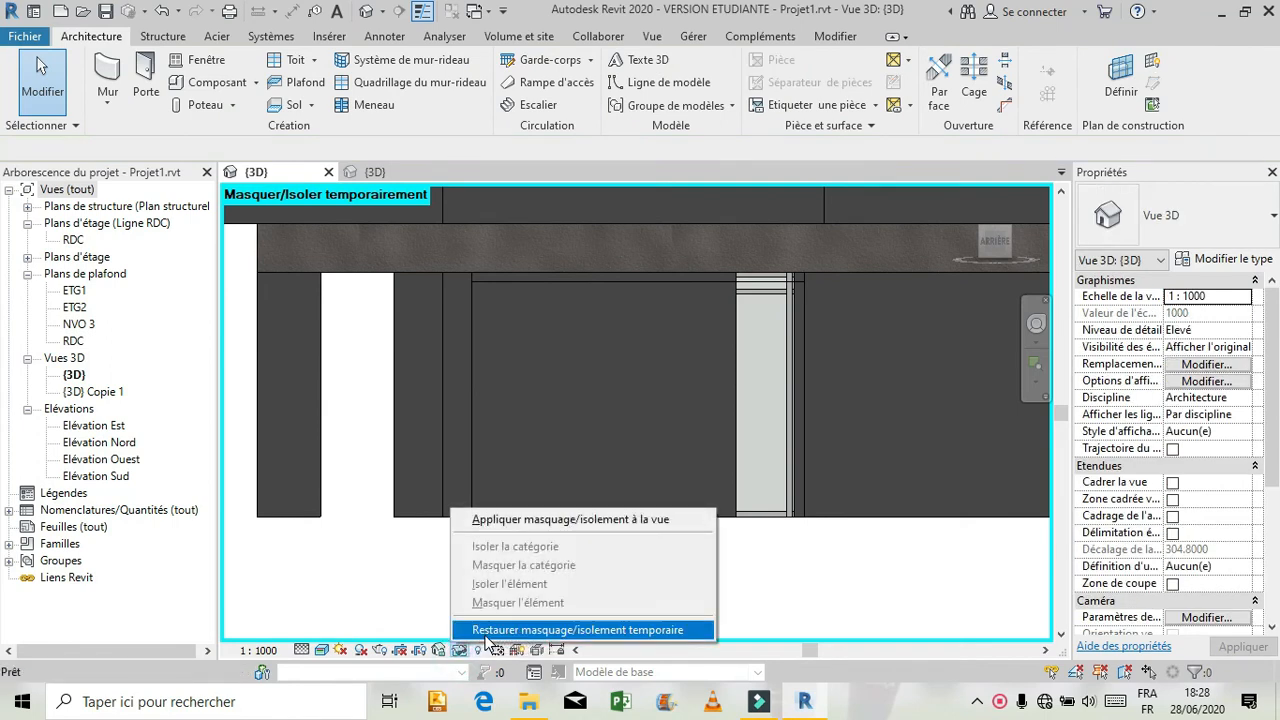
{"action": "left_click", "coordinate": [520, 630]}
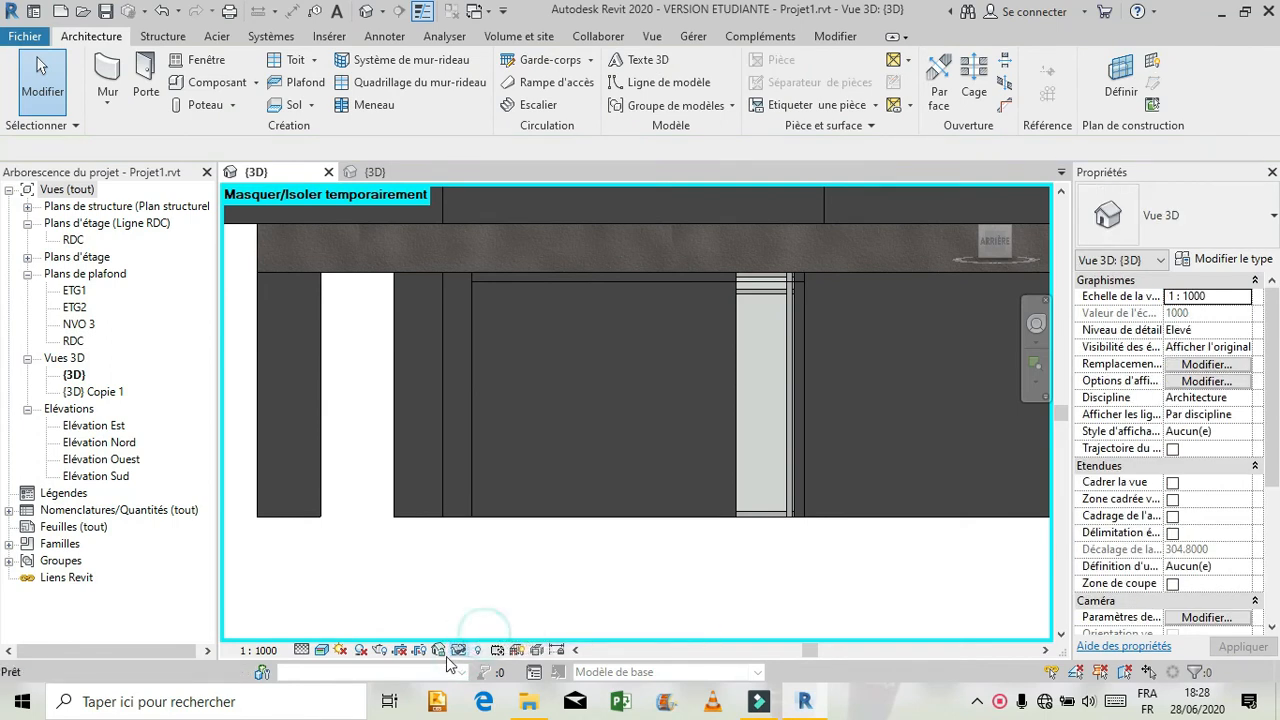
Temporarily isolate the rear ground-floor MR 1 curtain wall in the 3D view.
{"action": "left_click", "coordinate": [548, 519]}
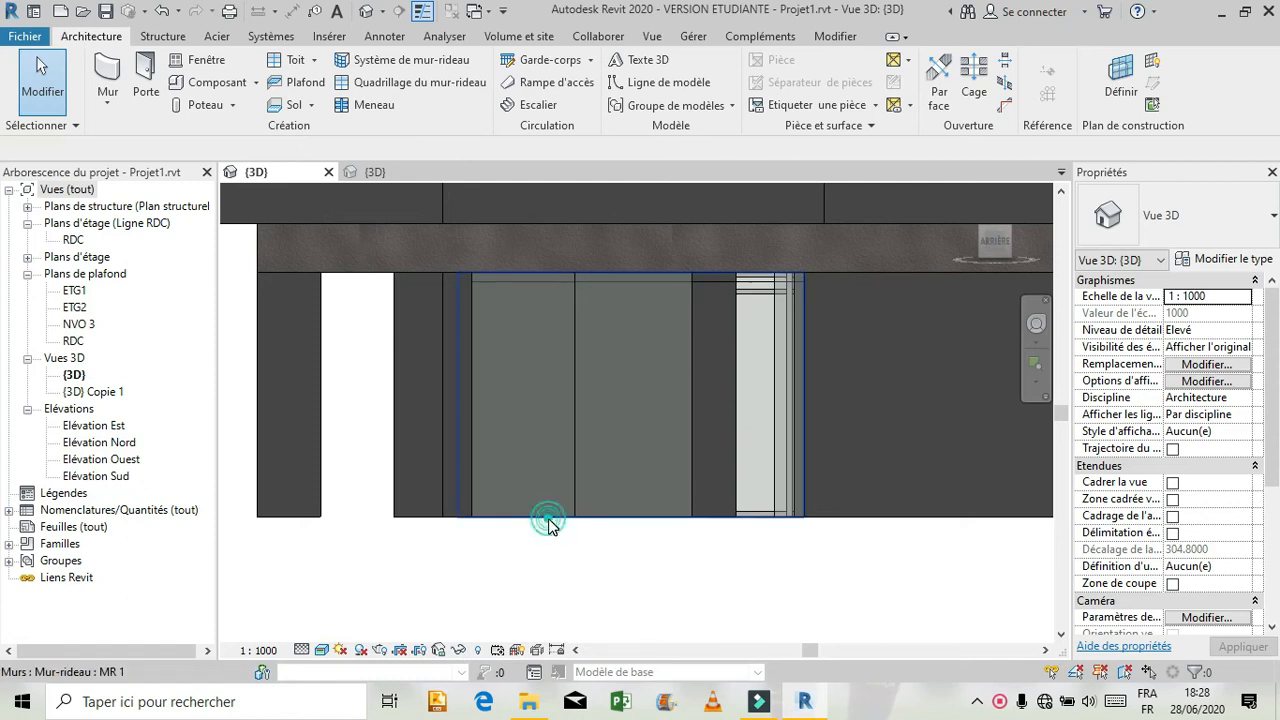
{"action": "left_click", "coordinate": [460, 650]}
{"action": "left_click", "coordinate": [490, 584]}
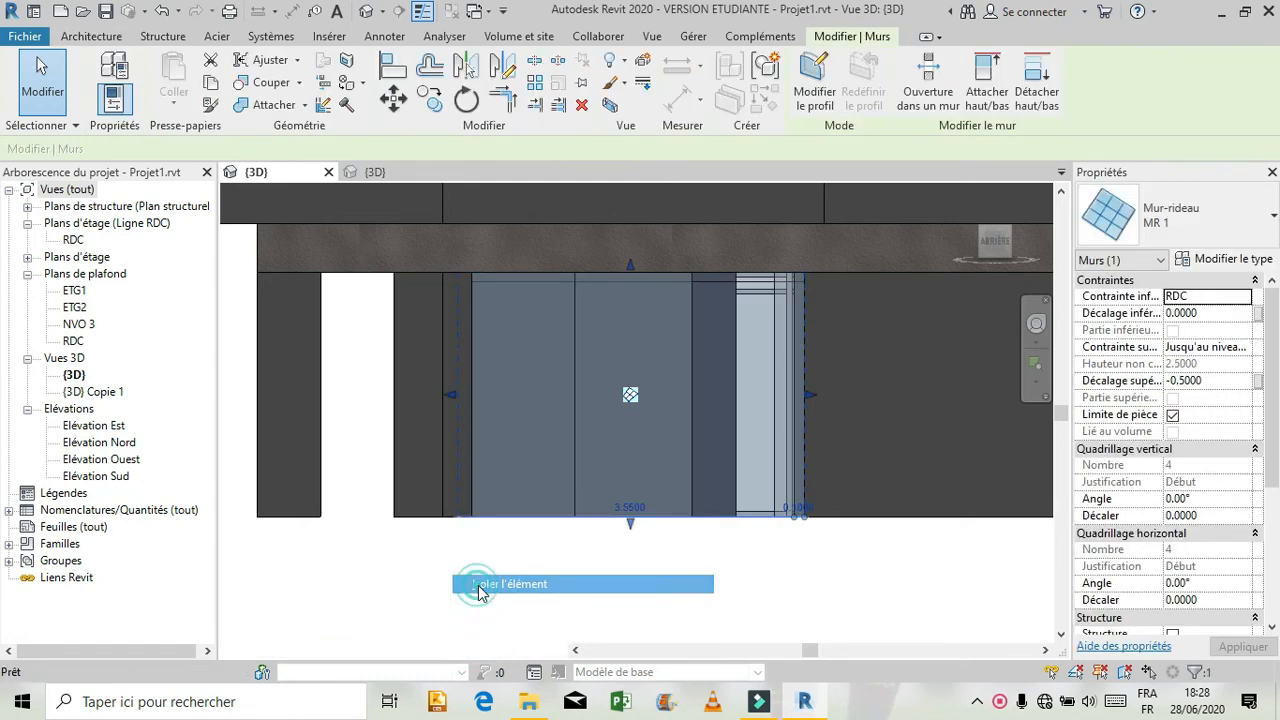
{"action": "left_click", "coordinate": [655, 550]}
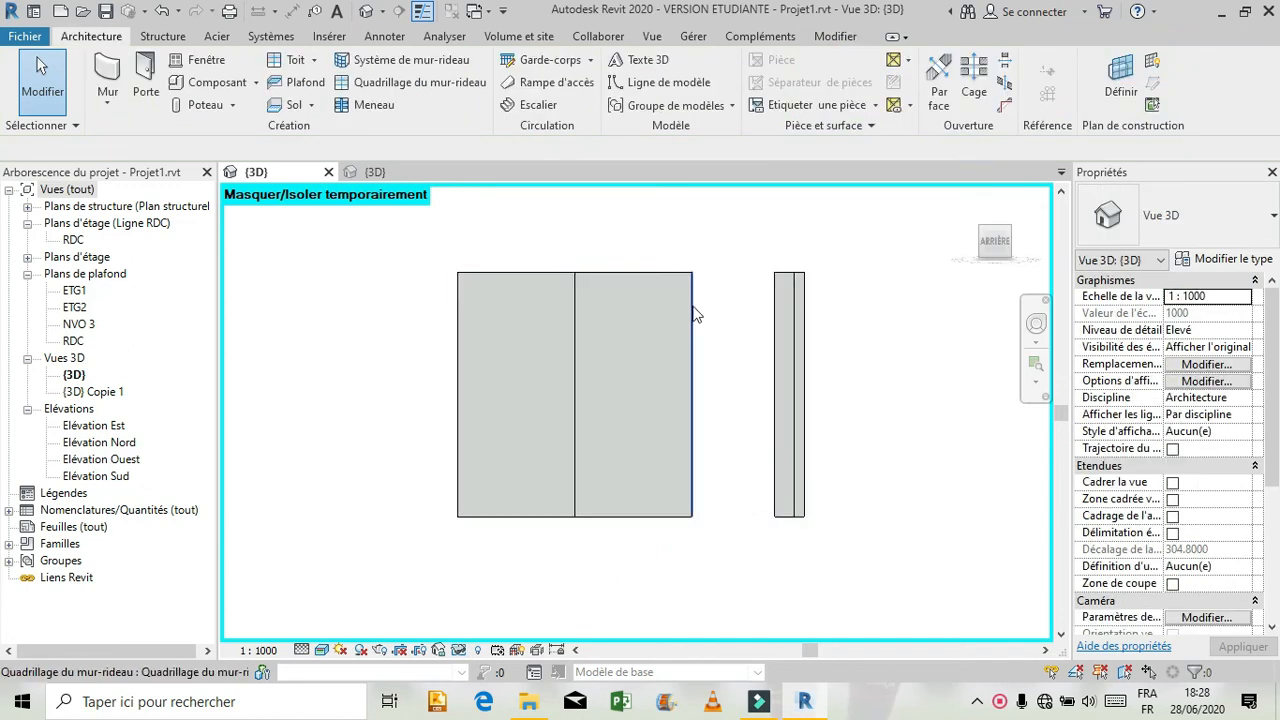
{"action": "left_click", "coordinate": [680, 519]}
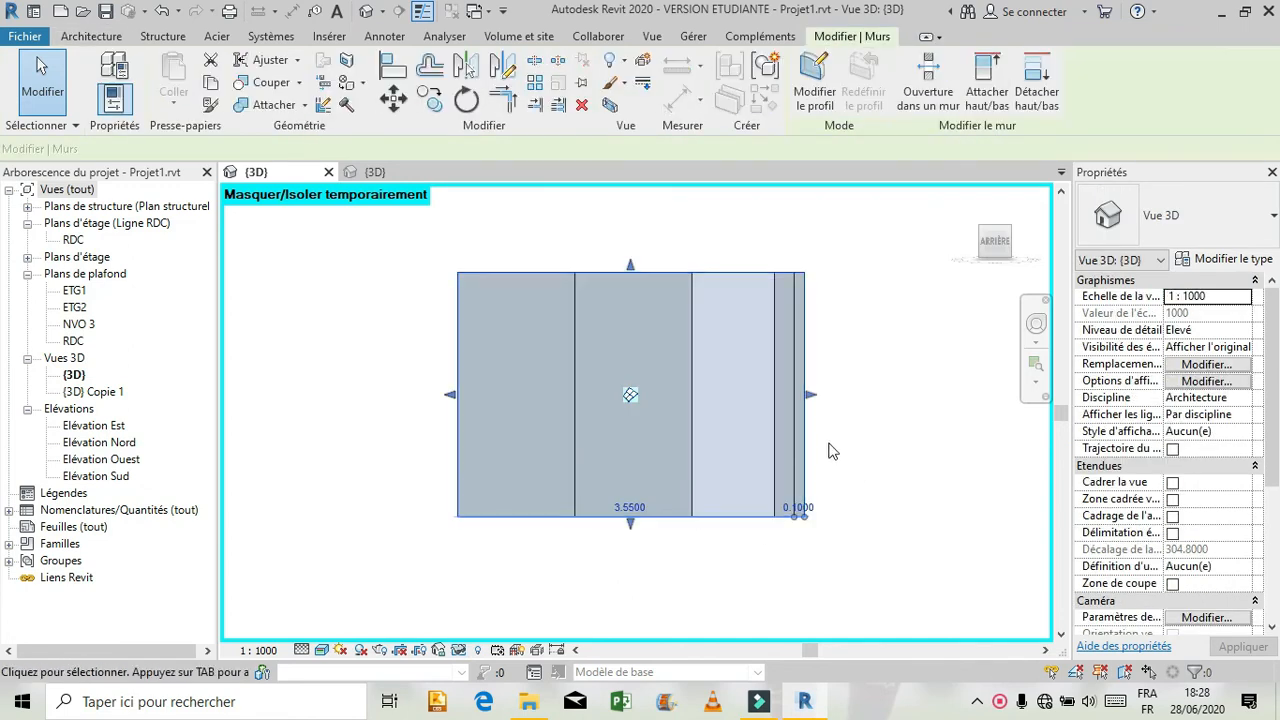
{"action": "left_click", "coordinate": [945, 456]}
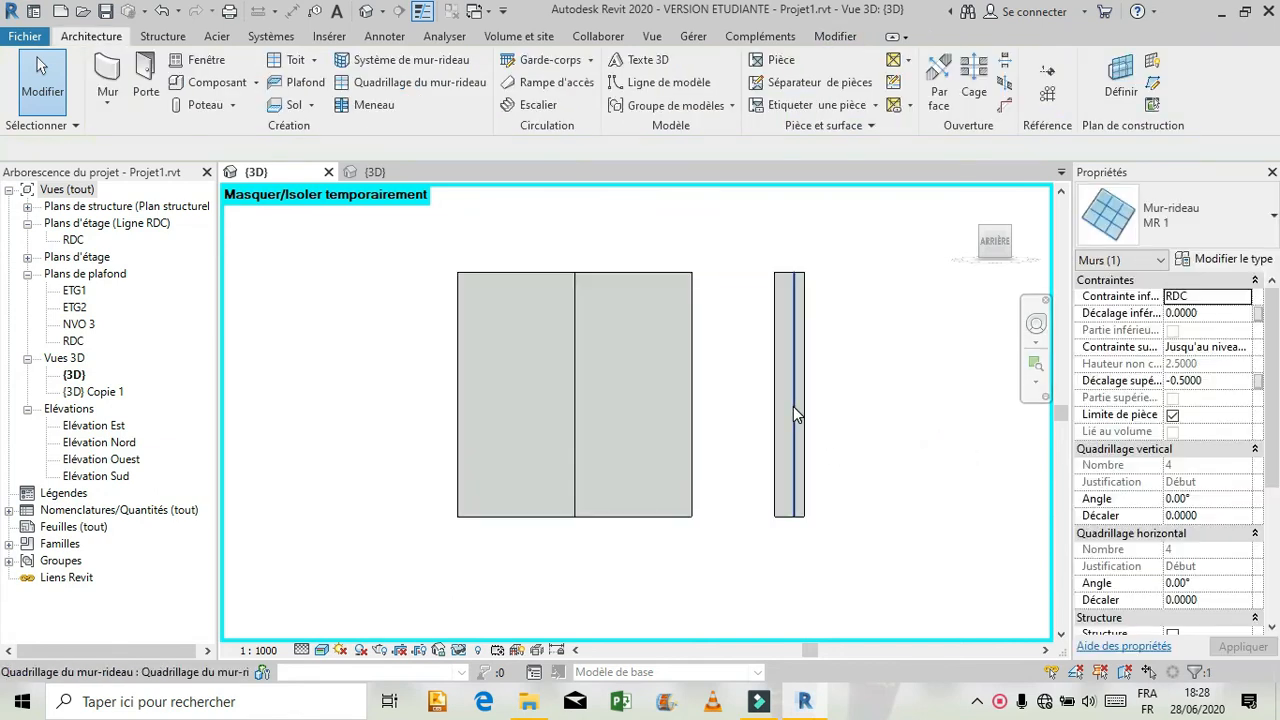
Move the grid line at the empty panel's right edge to 0.10 m from the isolated wall's right end.
{"action": "left_click", "coordinate": [793, 406]}
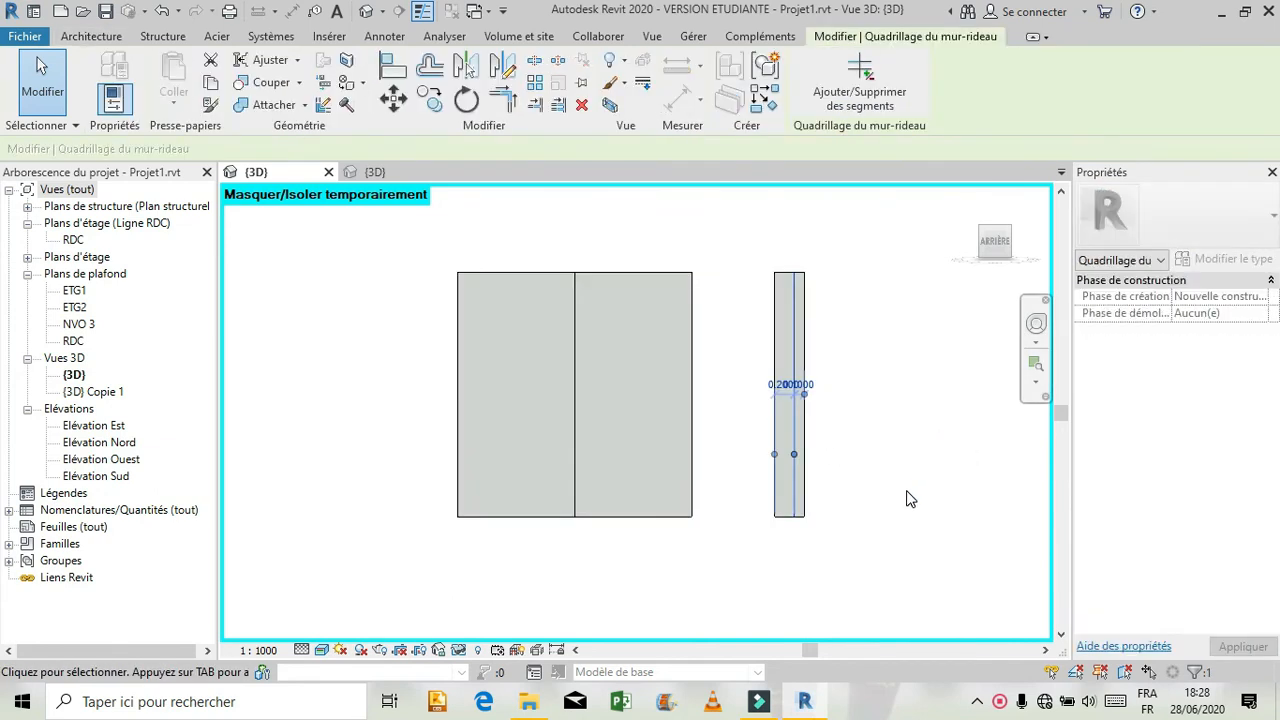
{"action": "left_click", "coordinate": [910, 498]}
{"action": "left_click", "coordinate": [781, 396]}
{"action": "left_click", "coordinate": [786, 388]}
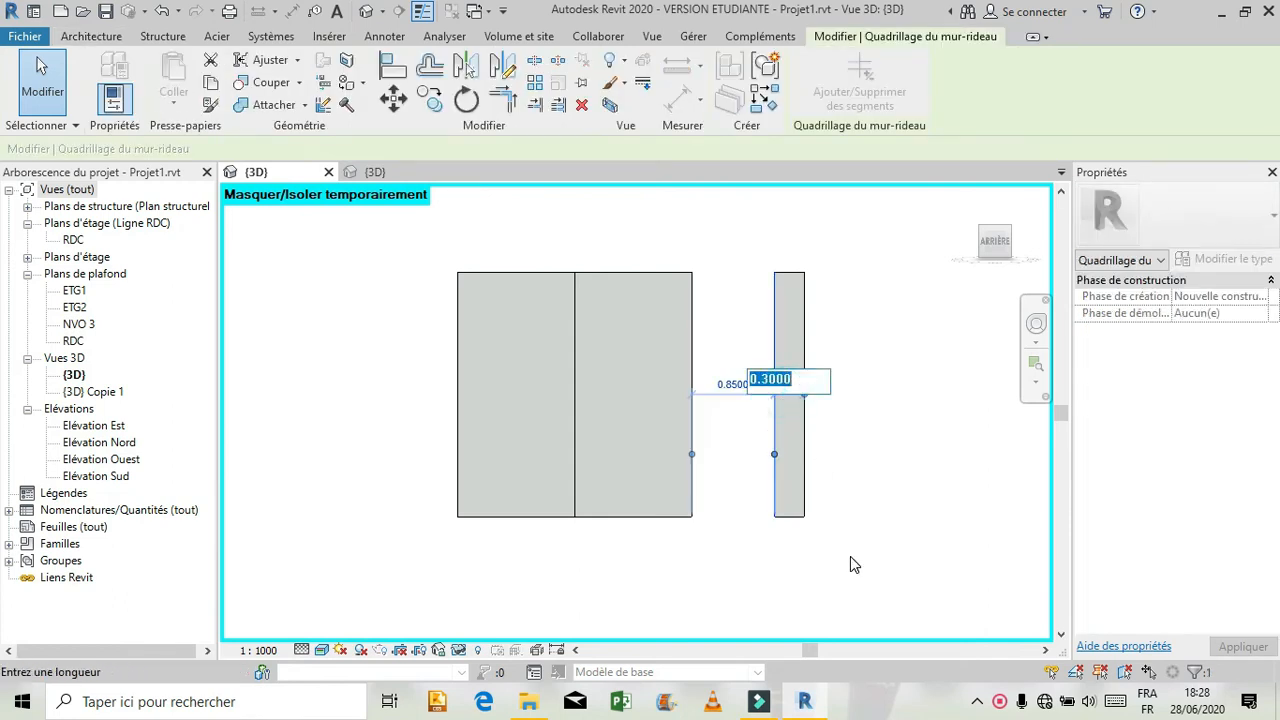
{"action": "type", "text": "0."}
{"action": "key", "text": "Return"}
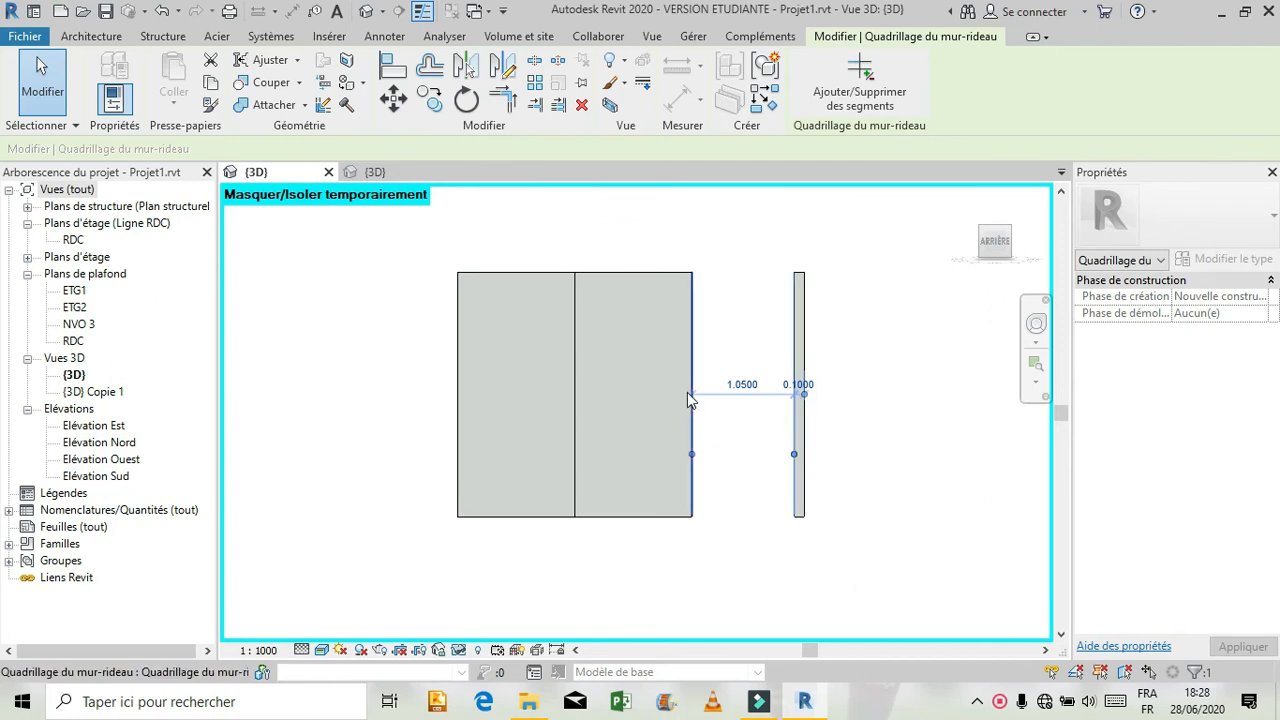
Set the distance between the grid lines on either side of the empty panel to 1.20 m by moving the left one.
{"action": "left_click", "coordinate": [689, 343]}
{"action": "left_click", "coordinate": [725, 383]}
{"action": "type", "text": "1.20"}
{"action": "key", "text": "Return"}
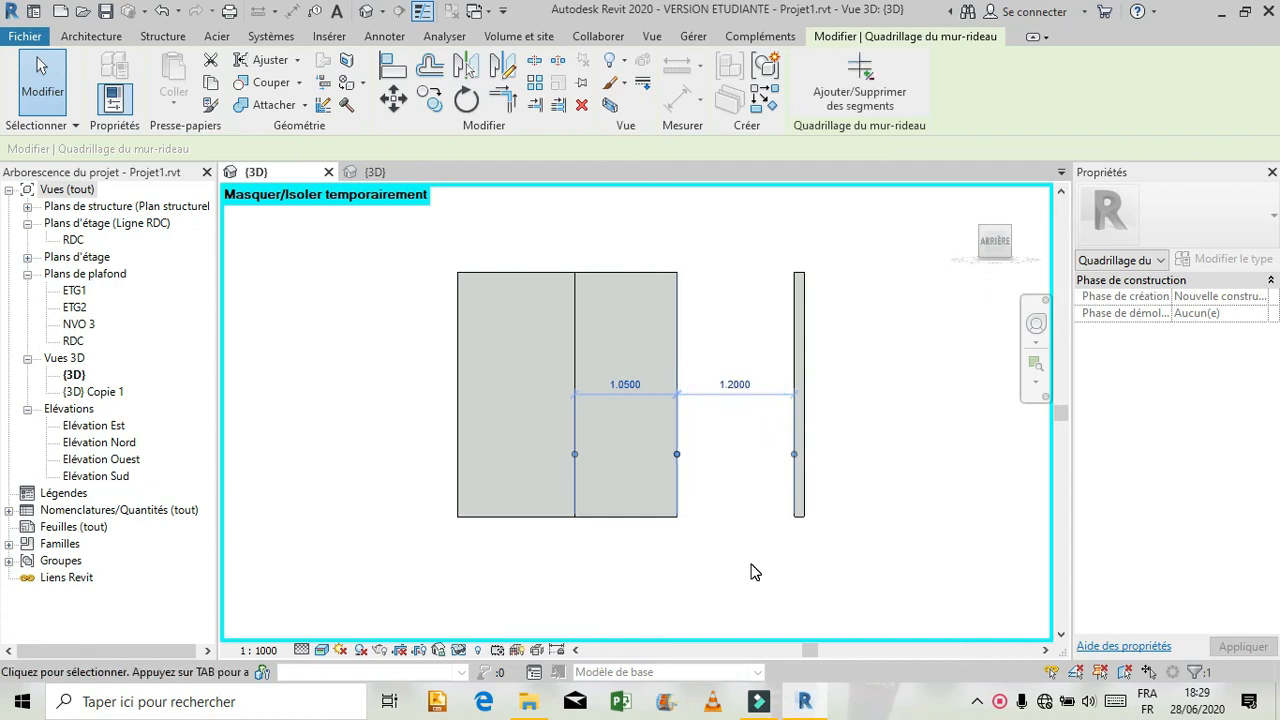
Check the extents of the isolated curtain wall and restore the temporarily hidden elements in the 3D view.
{"action": "left_click", "coordinate": [717, 517]}
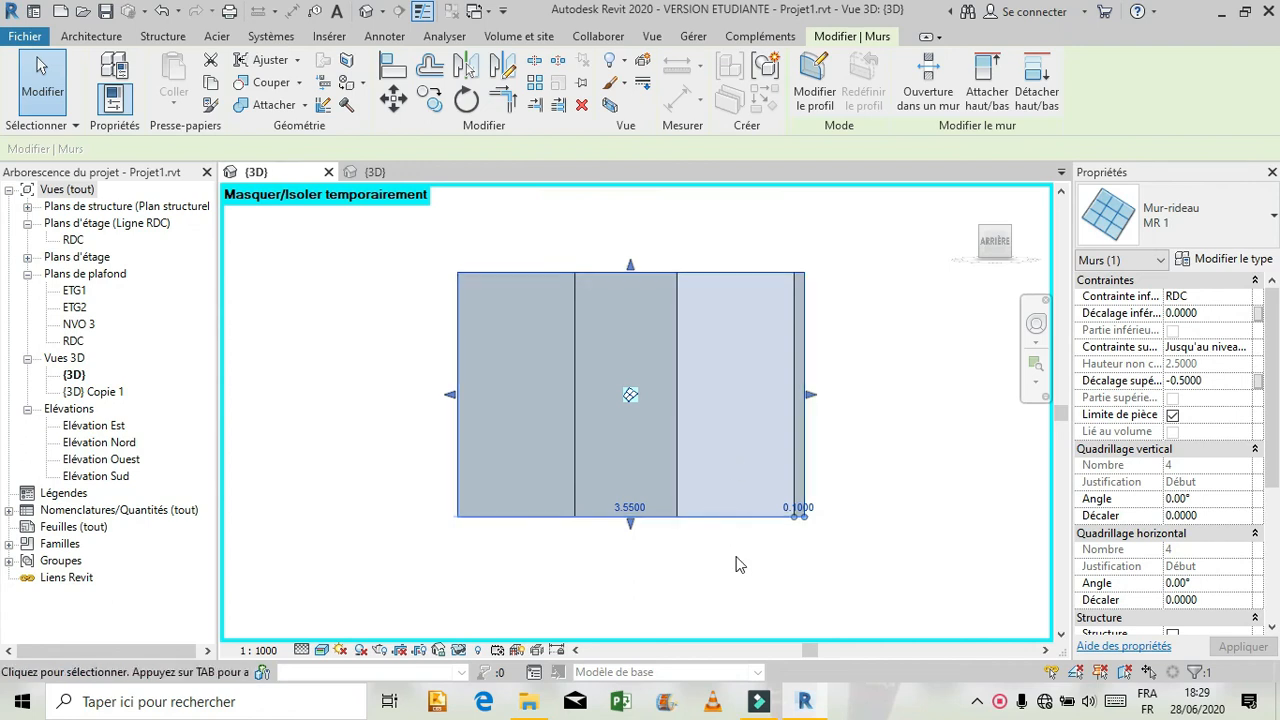
{"action": "left_click", "coordinate": [718, 539]}
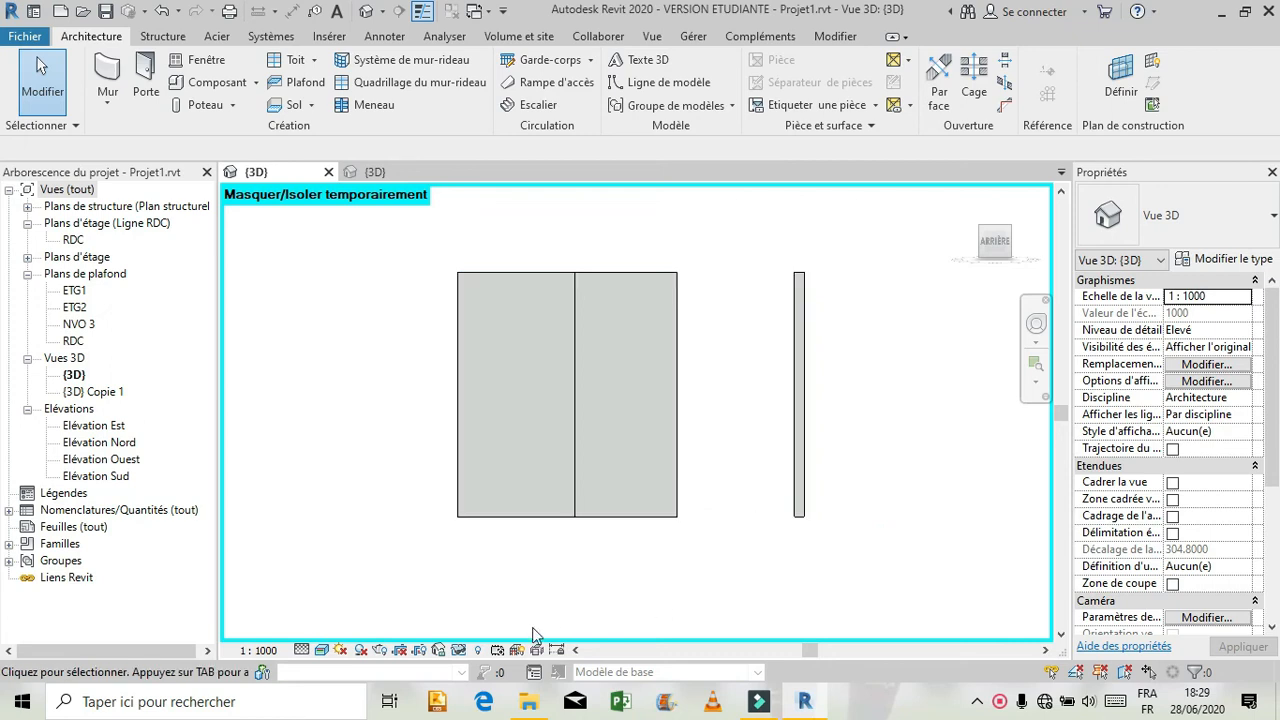
{"action": "left_click", "coordinate": [458, 651]}
{"action": "left_click", "coordinate": [480, 624]}
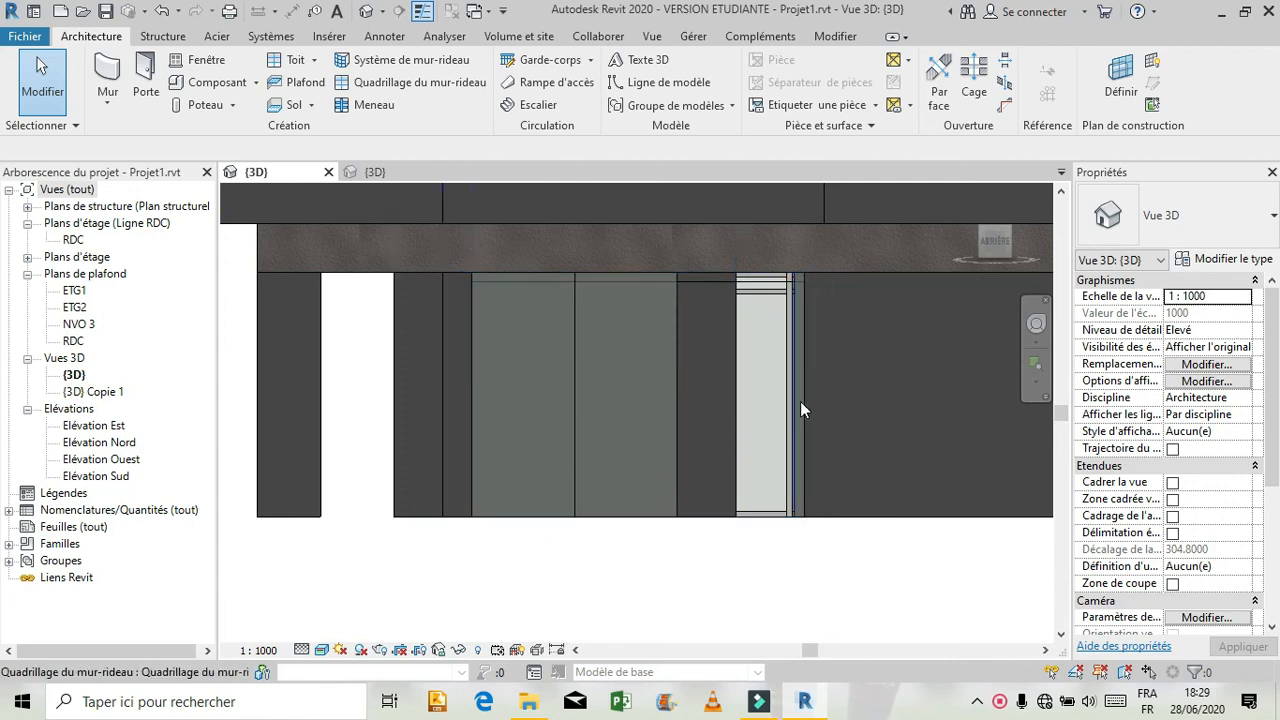
{"action": "key", "text": "Tab"}
{"action": "left_click", "coordinate": [751, 518]}
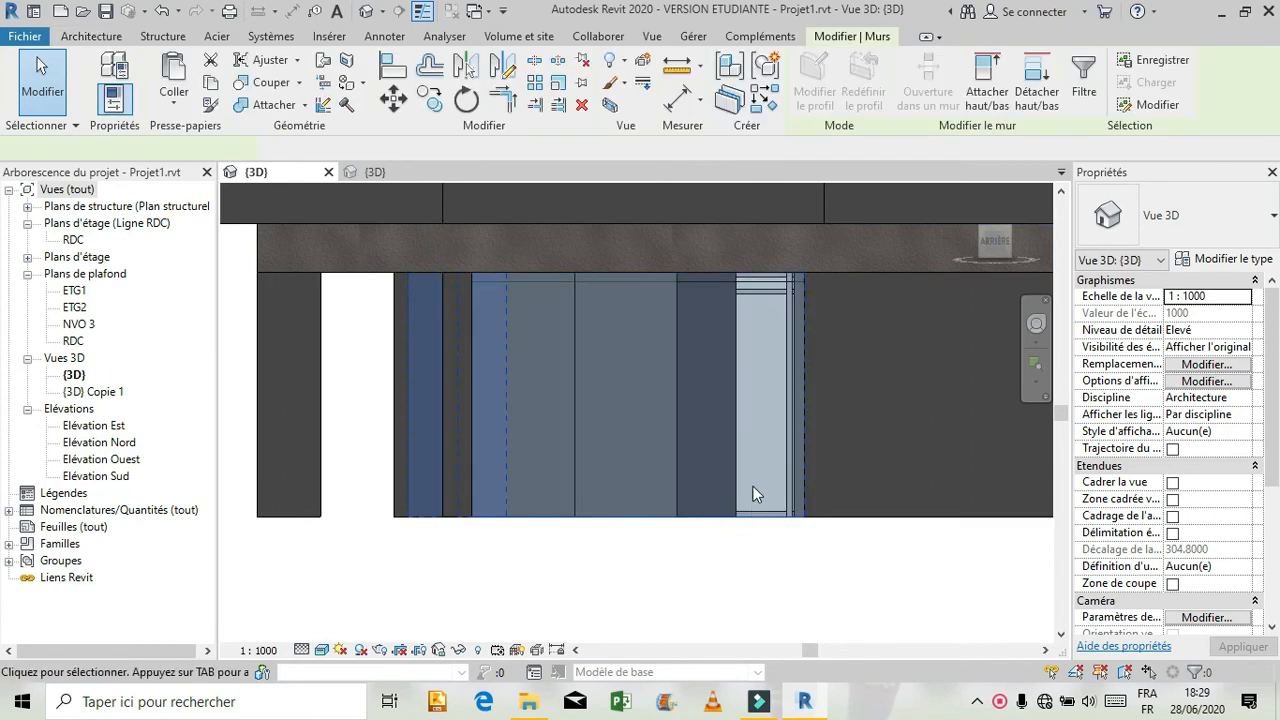
{"action": "key", "text": "Escape"}
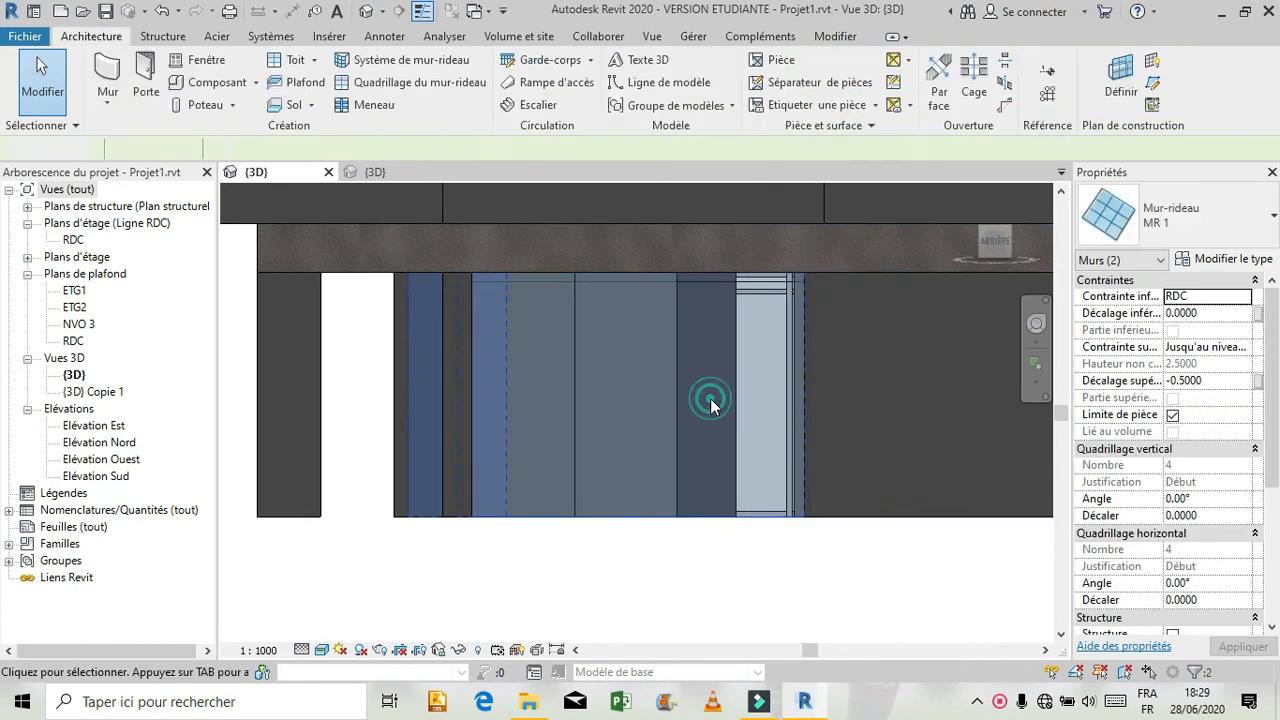
{"action": "left_click", "coordinate": [675, 352]}
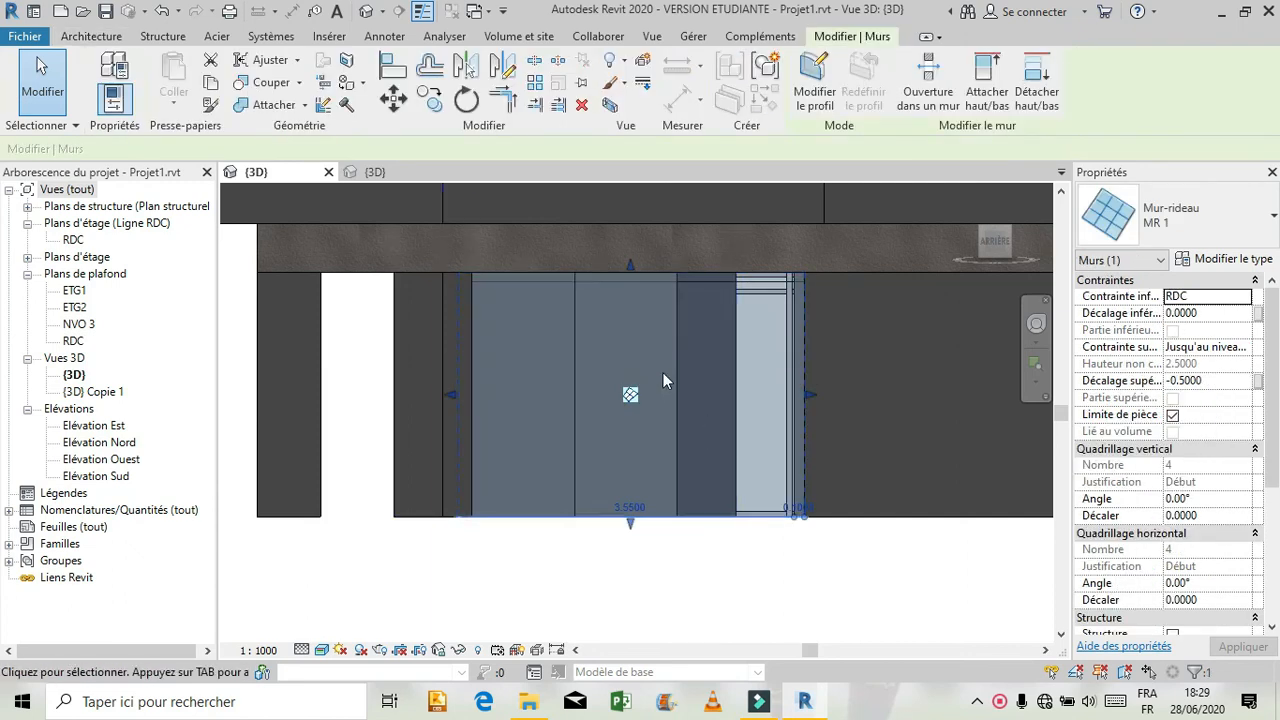
{"action": "key", "text": "Escape"}
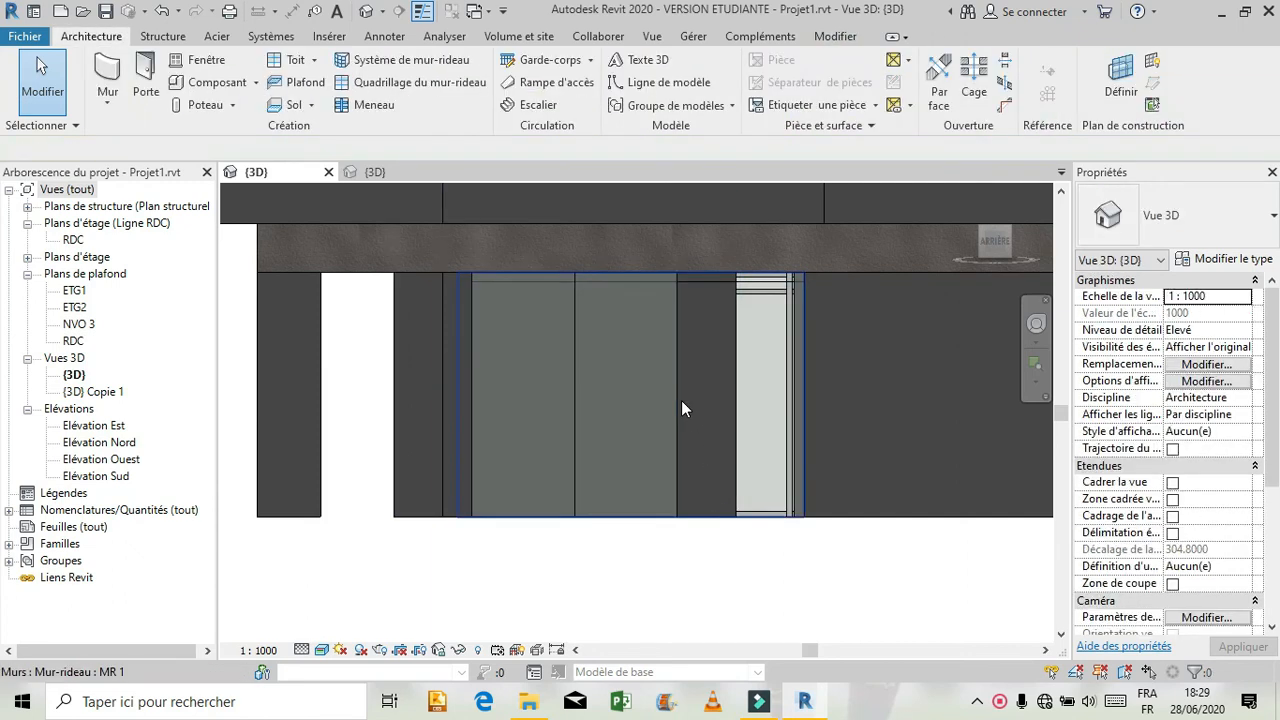
Change the empty 1.20 m panel of the rear ground-floor curtain wall to the Simple vitrée door type.
{"action": "key", "text": "Tab"}
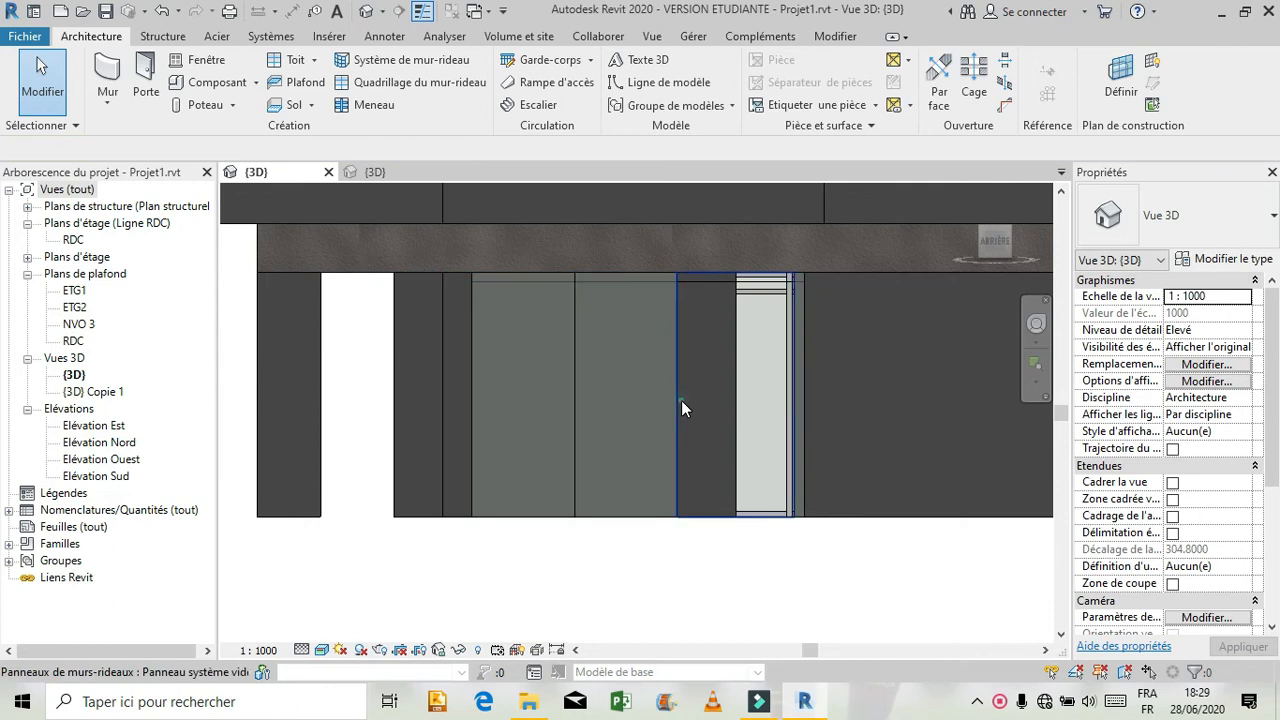
{"action": "left_click", "coordinate": [681, 400]}
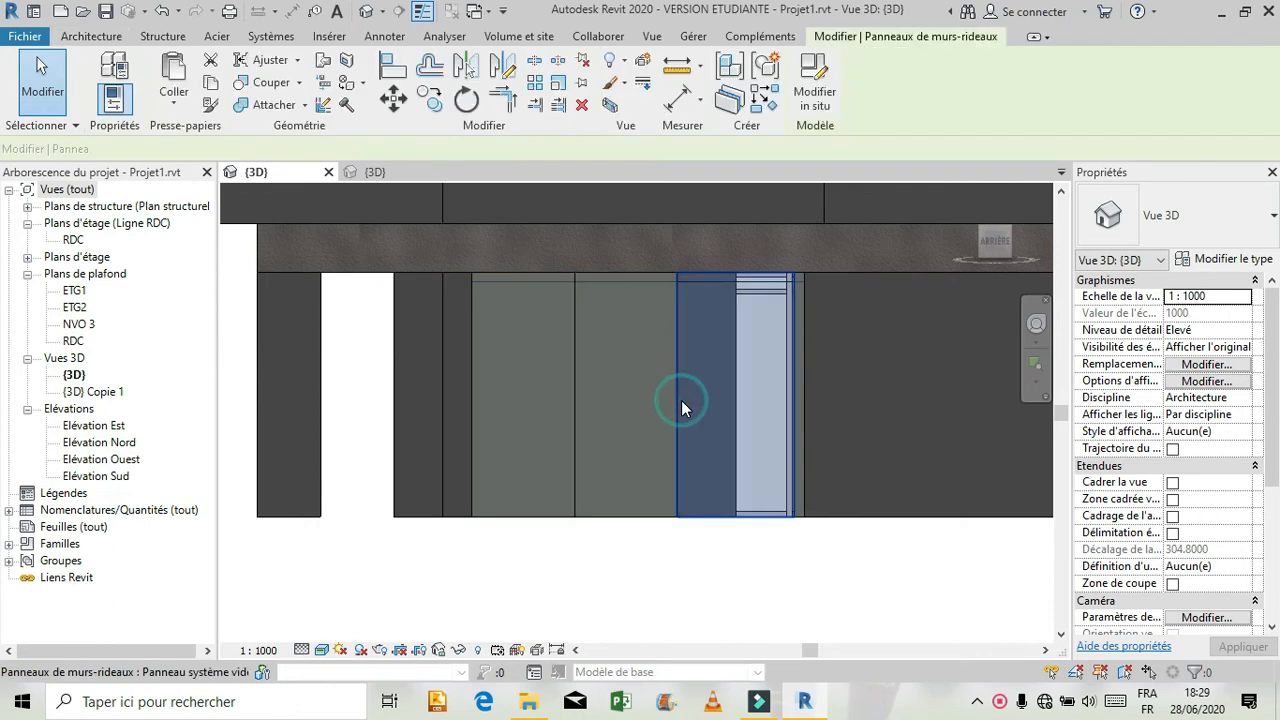
{"action": "left_click", "coordinate": [1200, 230]}
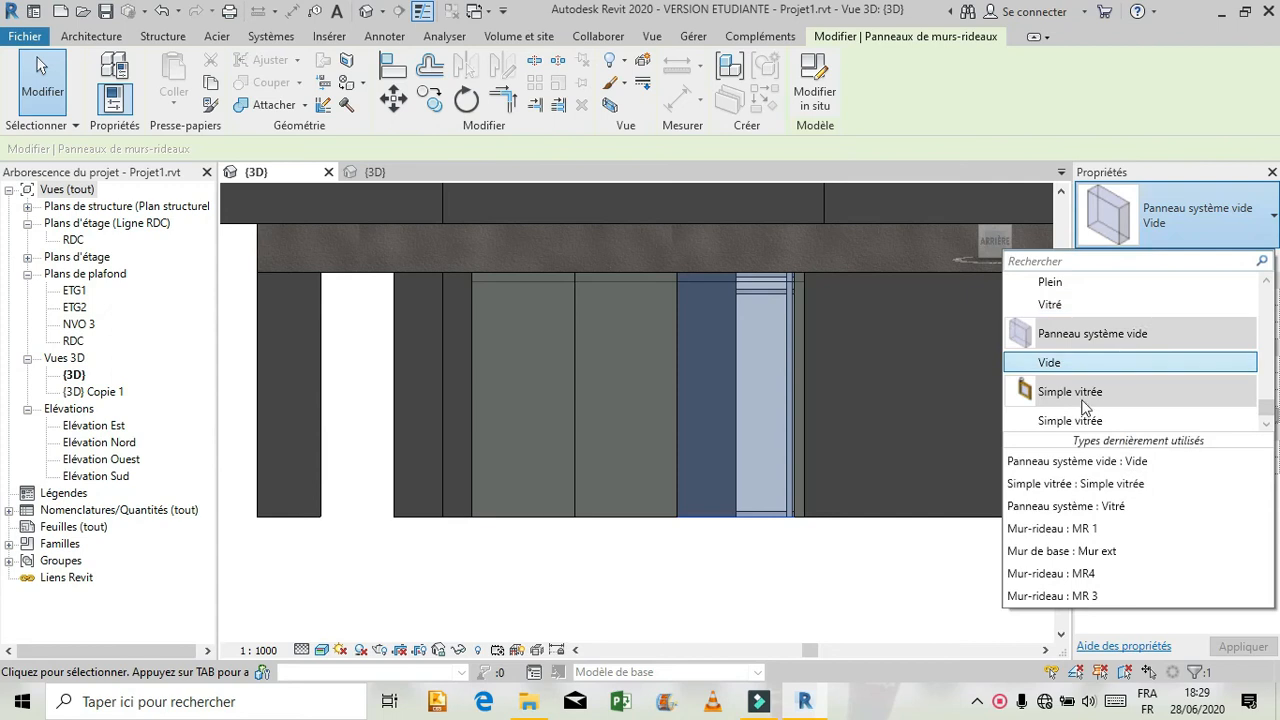
{"action": "left_click", "coordinate": [1080, 420]}
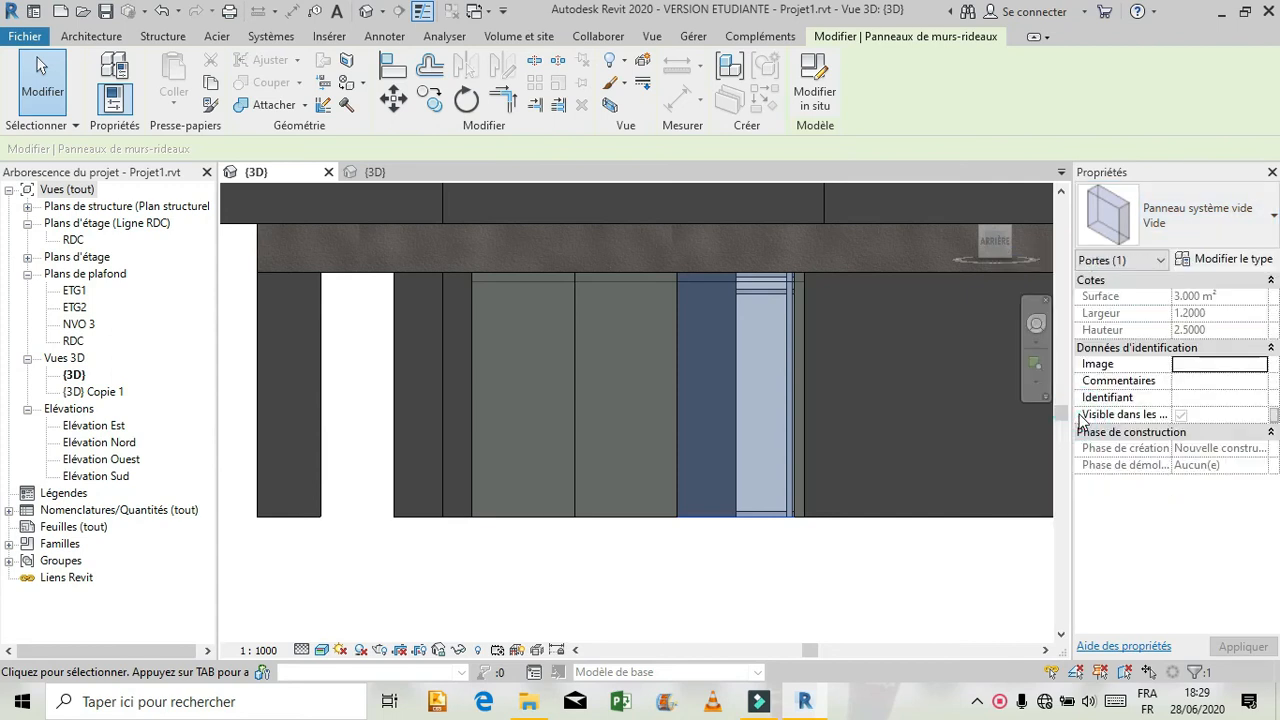
{"action": "left_click", "coordinate": [950, 570]}
Place meneau 1 rectangular mullions on all grid lines of the rear ground-floor curtain wall.
{"action": "scroll", "coordinate": [764, 566], "scroll_direction": "down", "scroll_amount": 5}
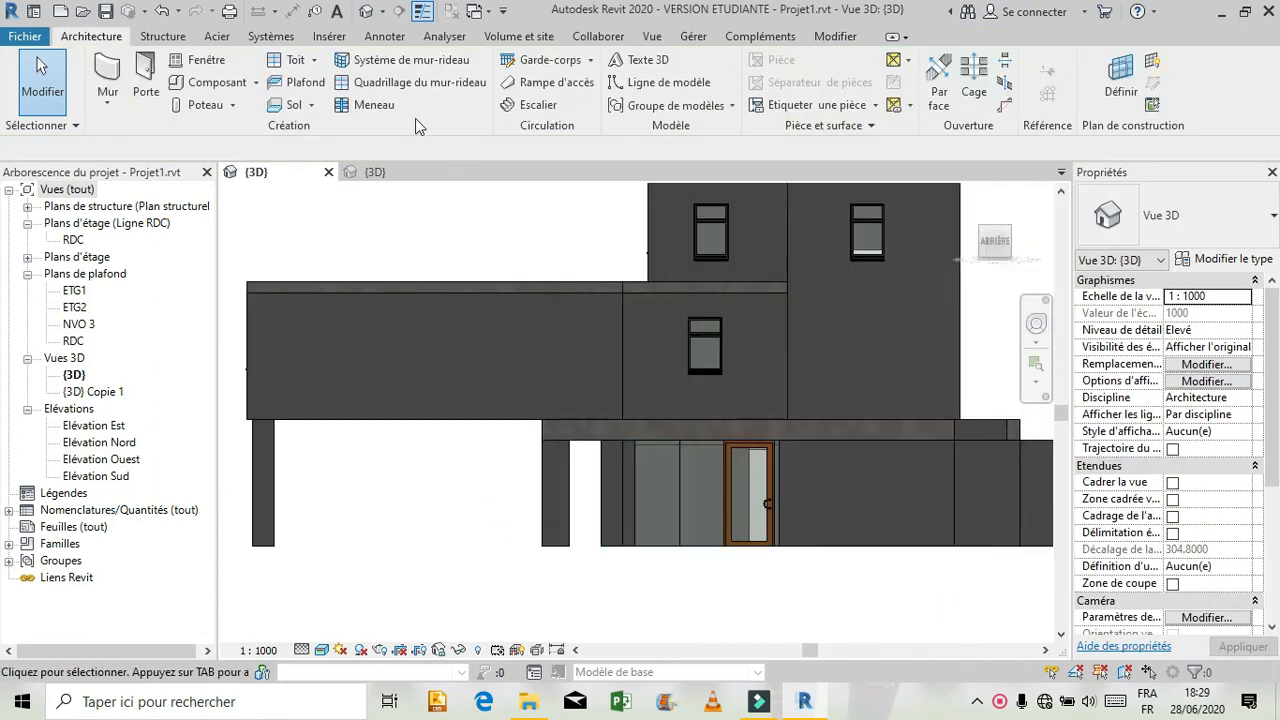
{"action": "left_click", "coordinate": [365, 105]}
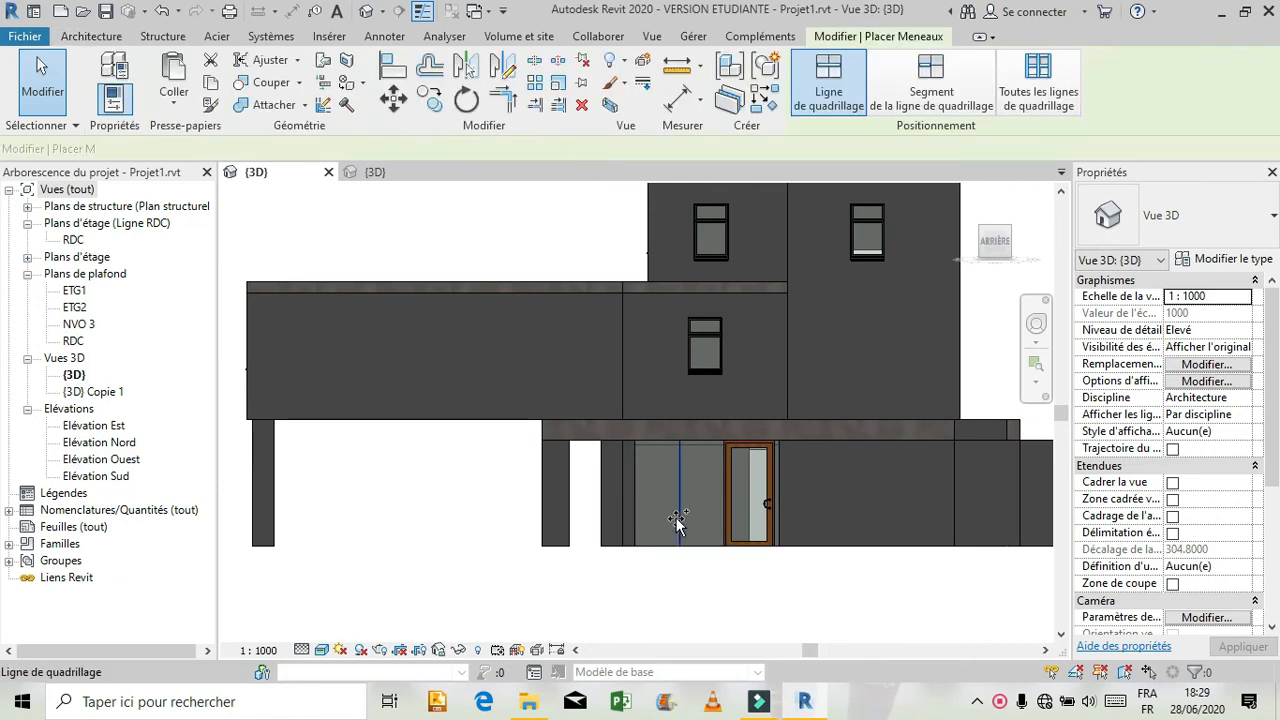
{"action": "left_click", "coordinate": [1038, 82]}
{"action": "left_click", "coordinate": [679, 462]}
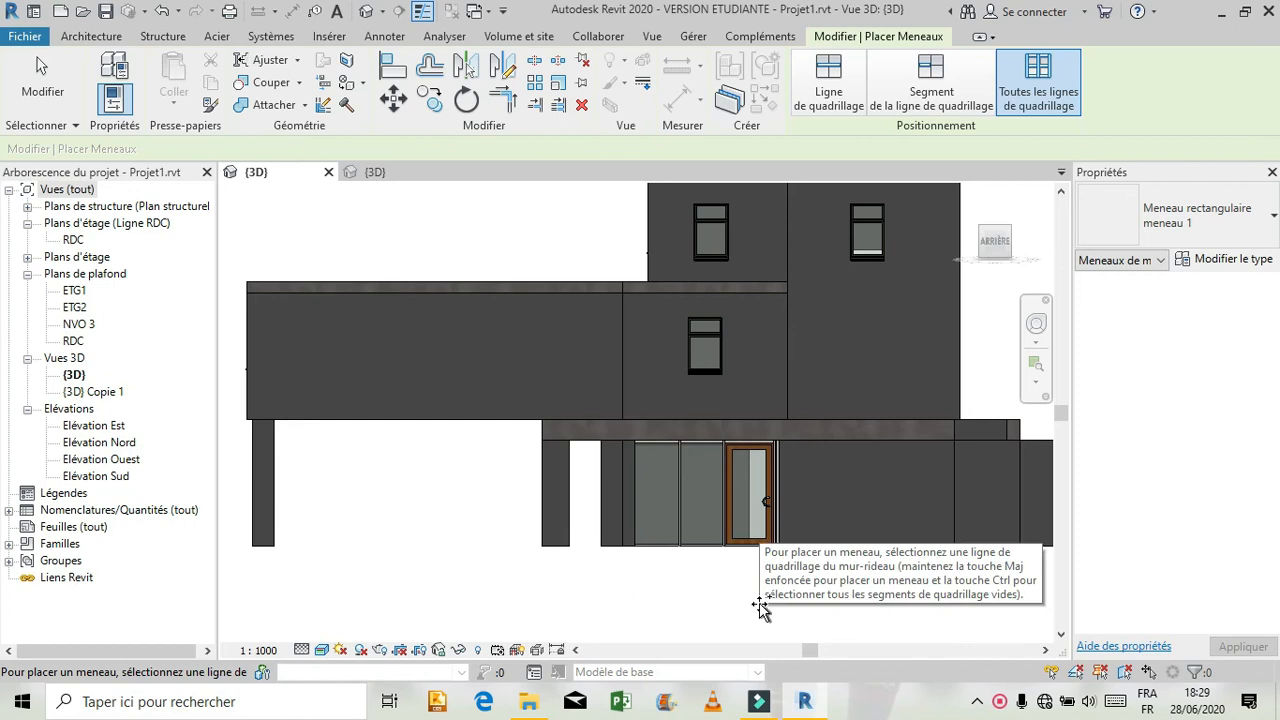
{"action": "key", "text": "Escape"}
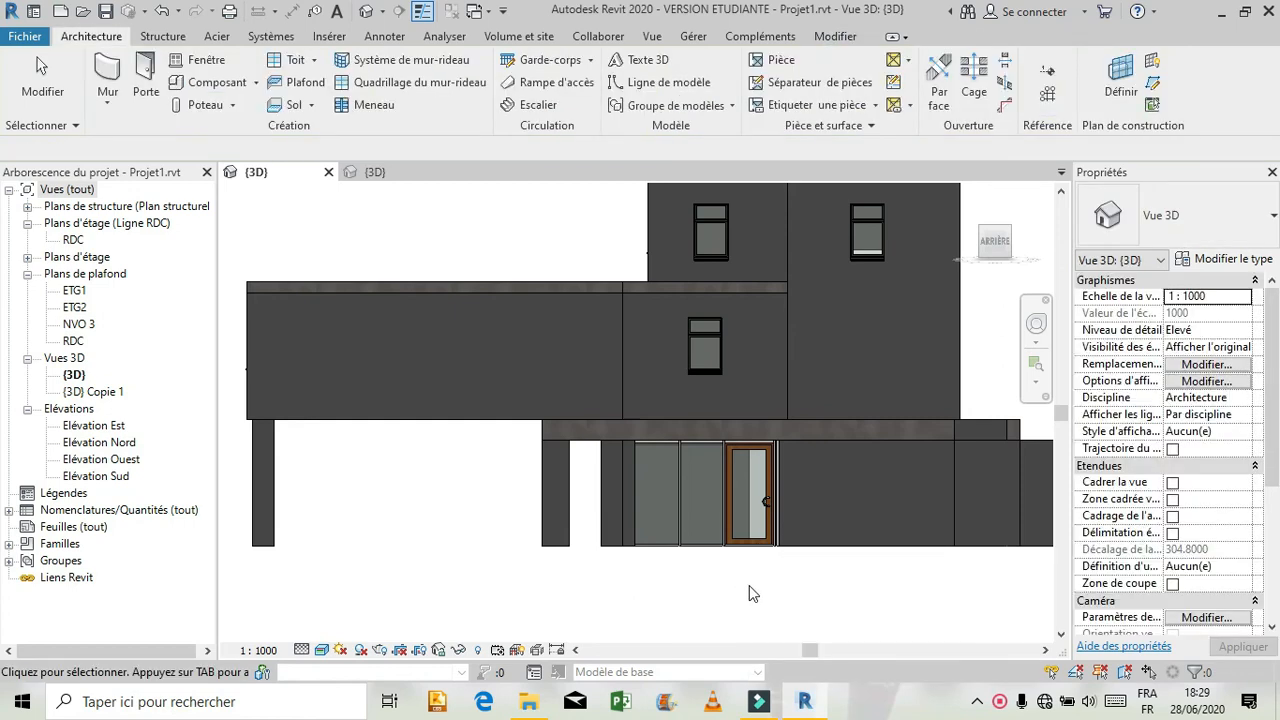
{"action": "left_click", "coordinate": [1036, 323]}
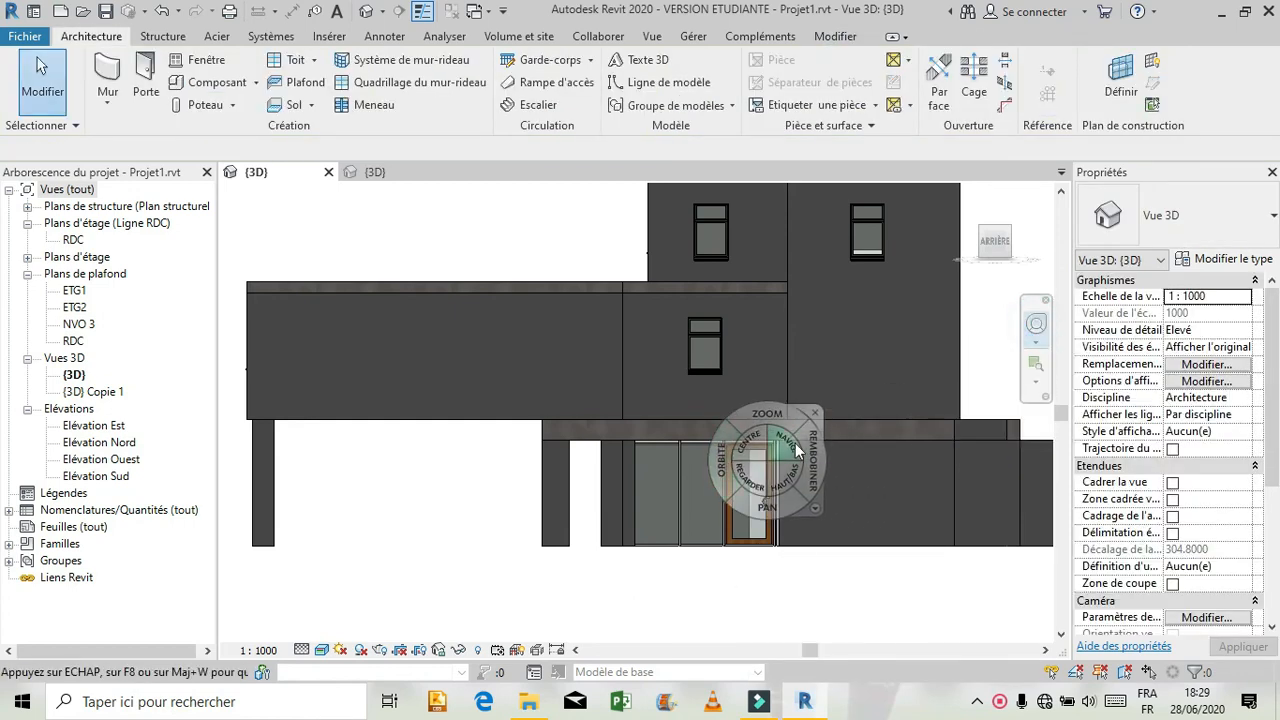
{"action": "left_click", "coordinate": [822, 412]}
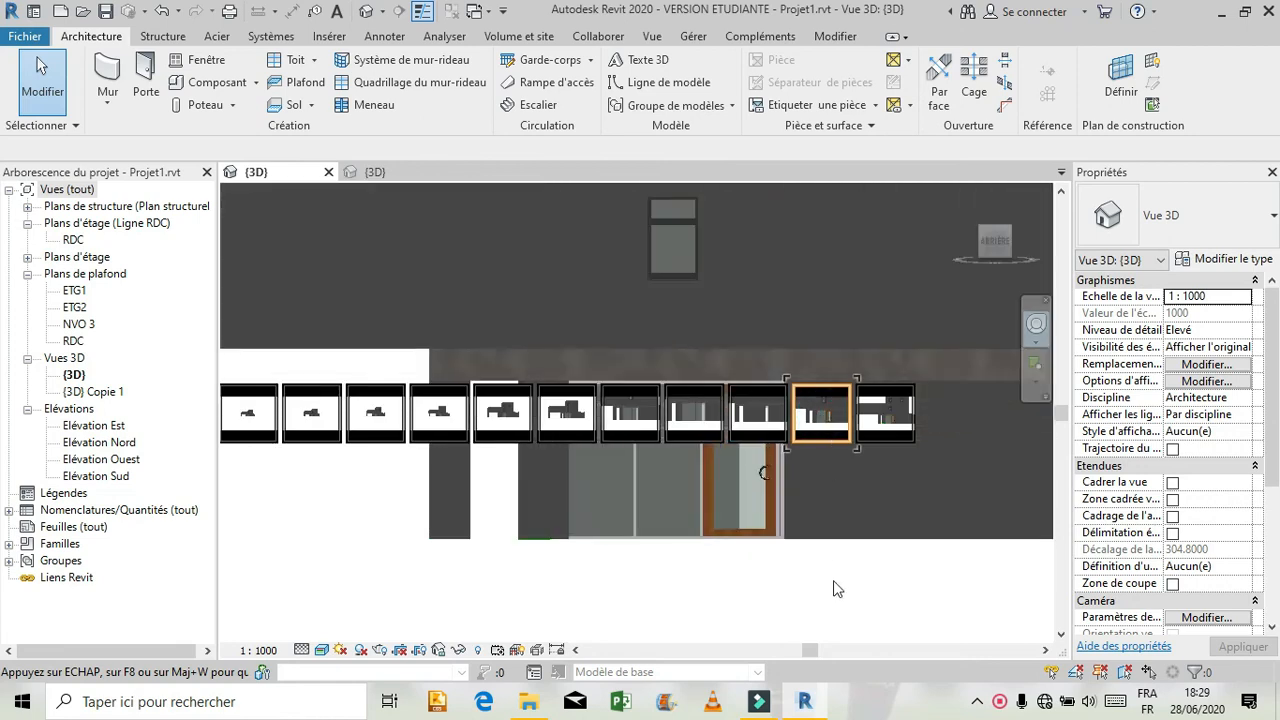
{"action": "scroll", "coordinate": [821, 582], "scroll_direction": "down", "scroll_amount": 2}
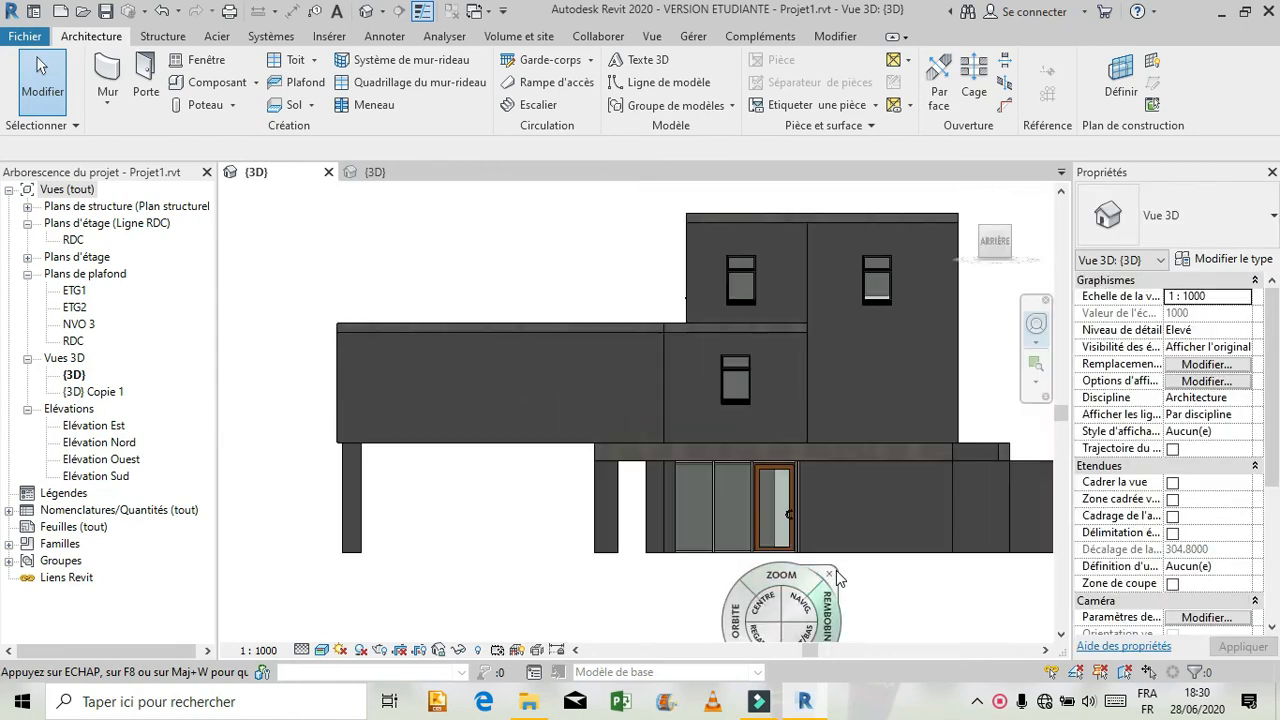
{"action": "left_click", "coordinate": [829, 574]}
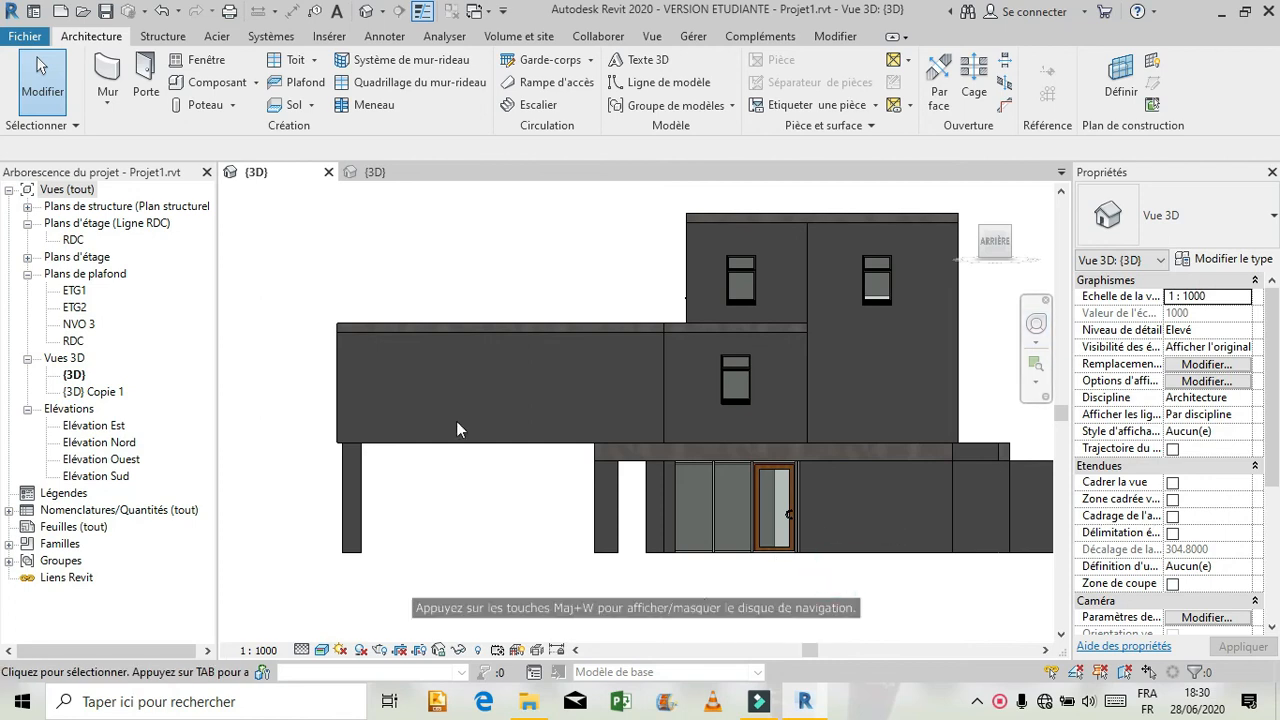
Examine the type and position of the rear ground-floor window beside the glazed door in the reference model.
{"action": "left_click", "coordinate": [375, 170]}
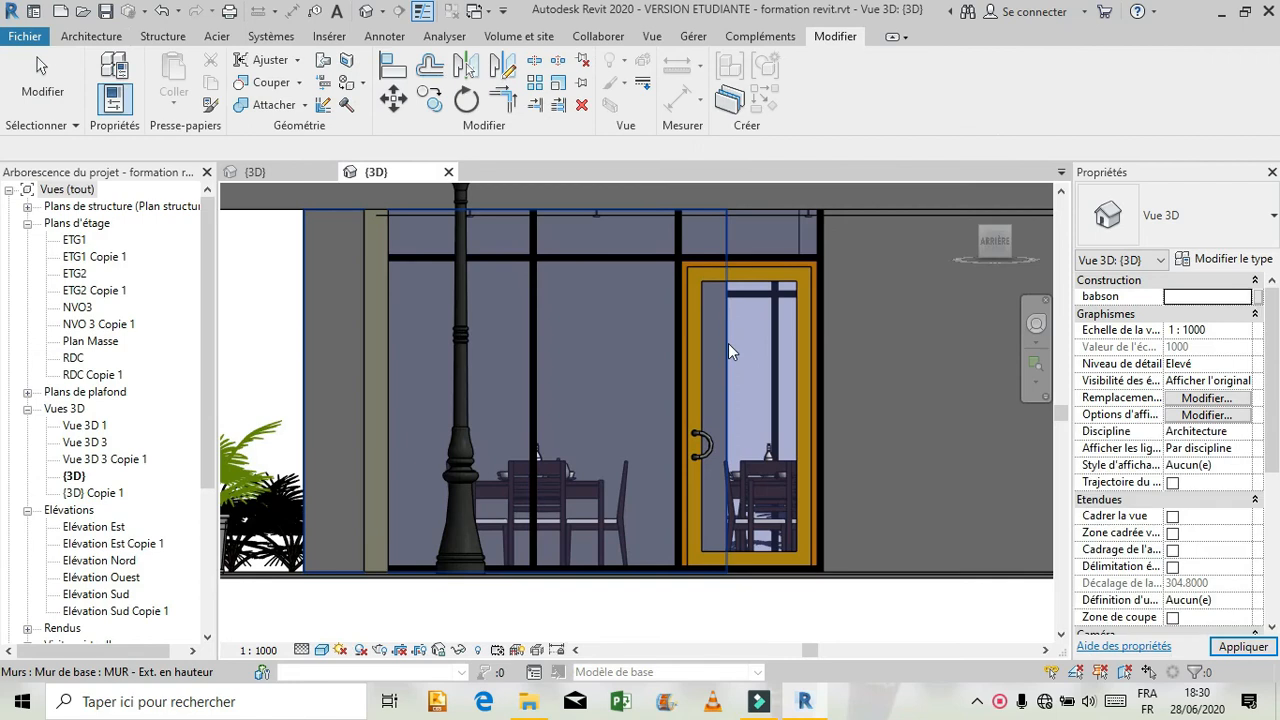
{"action": "scroll", "coordinate": [718, 362], "scroll_direction": "down", "scroll_amount": 4}
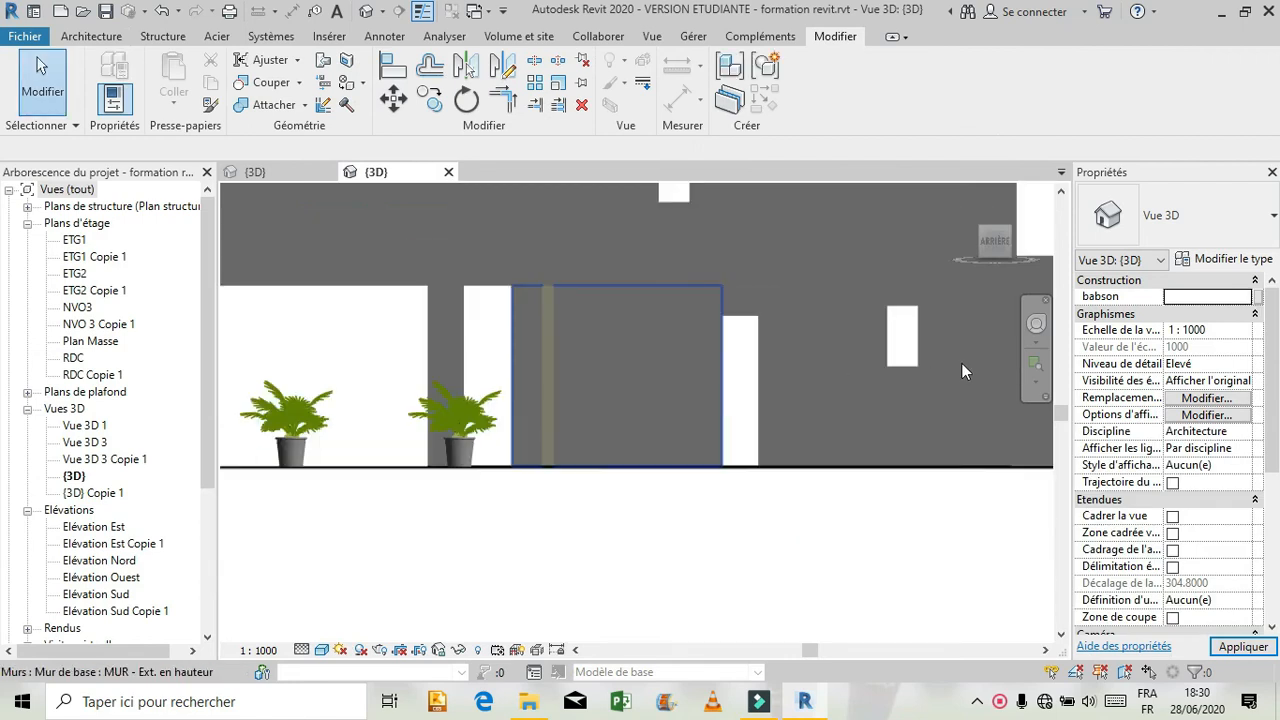
{"action": "scroll", "coordinate": [943, 314], "scroll_direction": "up", "scroll_amount": 1}
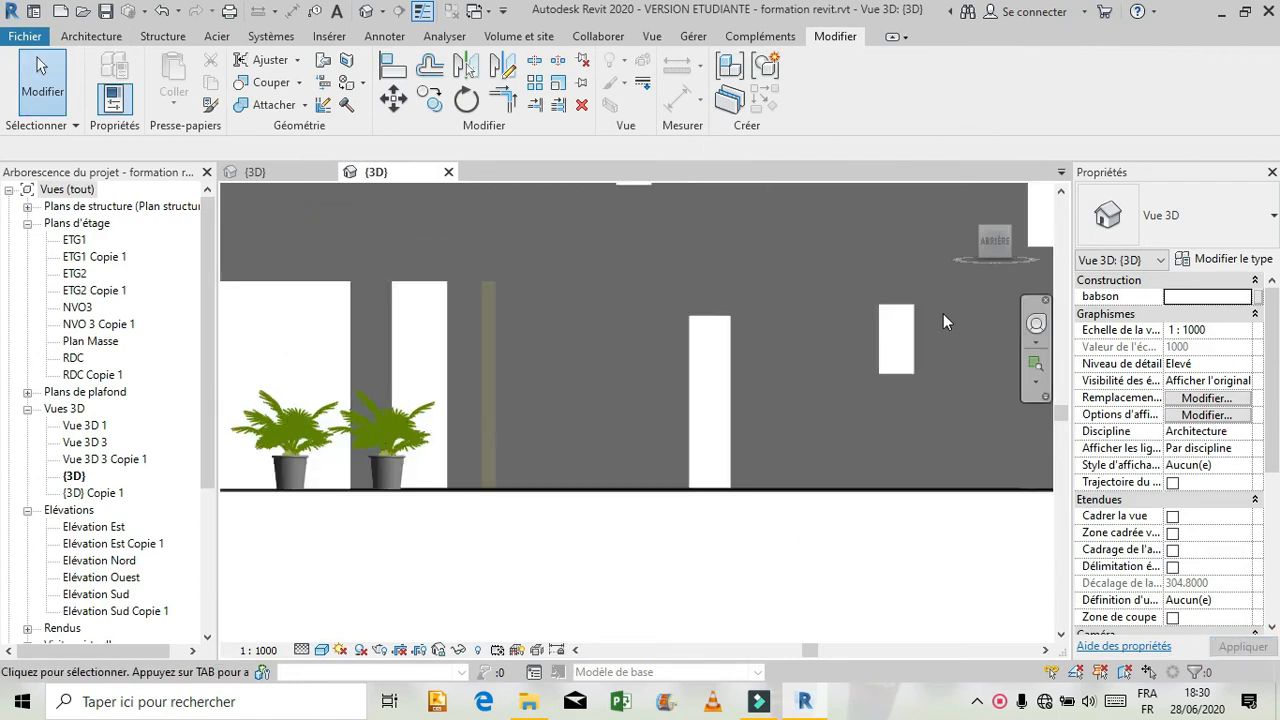
{"action": "left_click", "coordinate": [916, 370]}
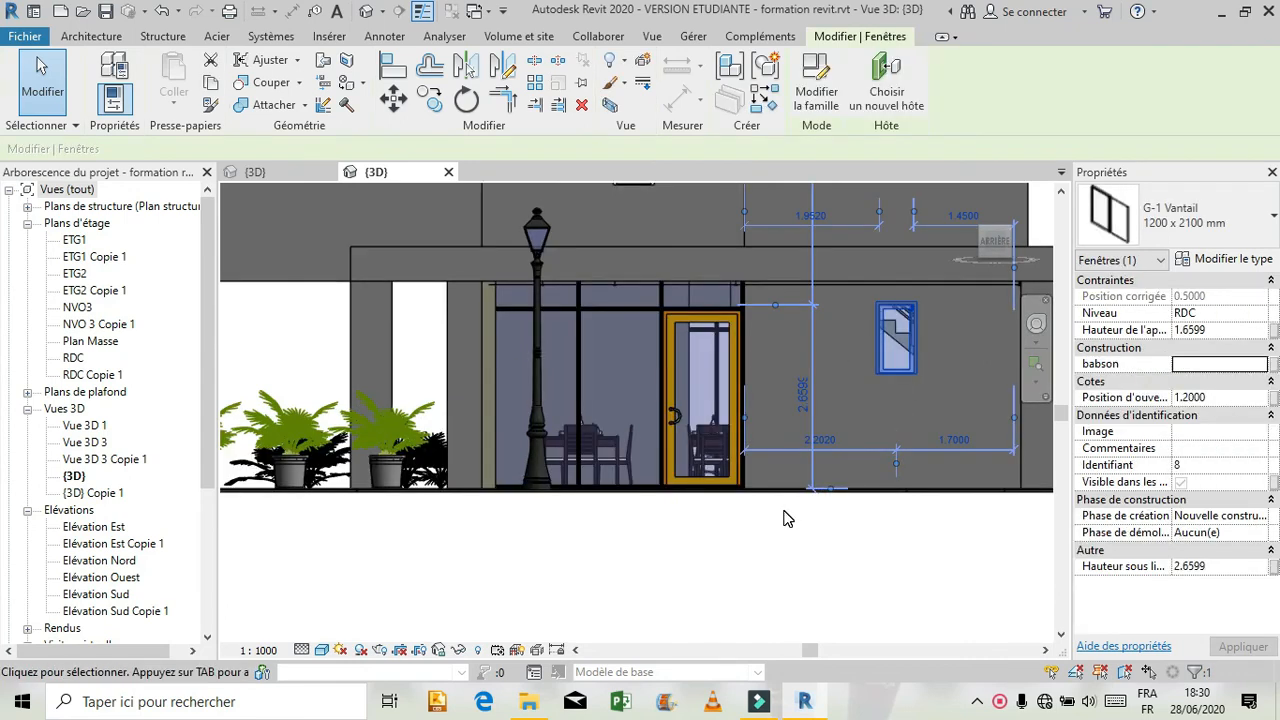
{"action": "scroll", "coordinate": [717, 554], "scroll_direction": "down", "scroll_amount": 2}
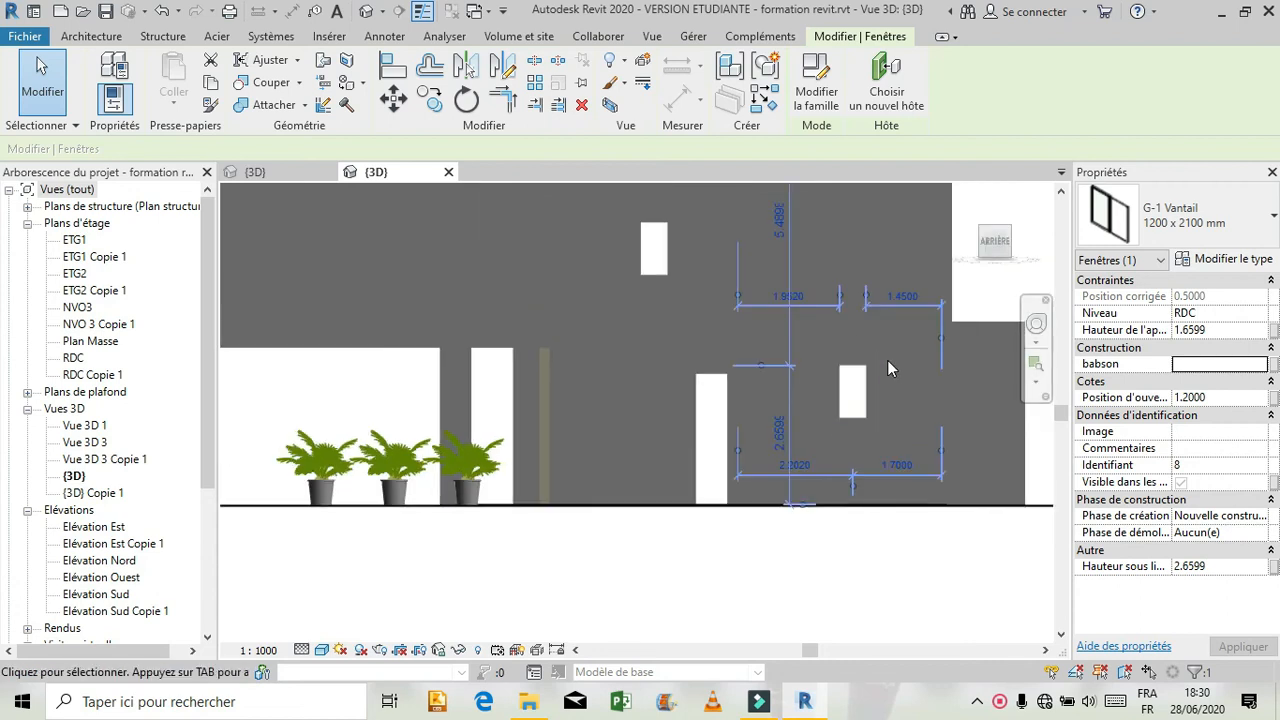
{"action": "scroll", "coordinate": [974, 342], "scroll_direction": "up", "scroll_amount": 1}
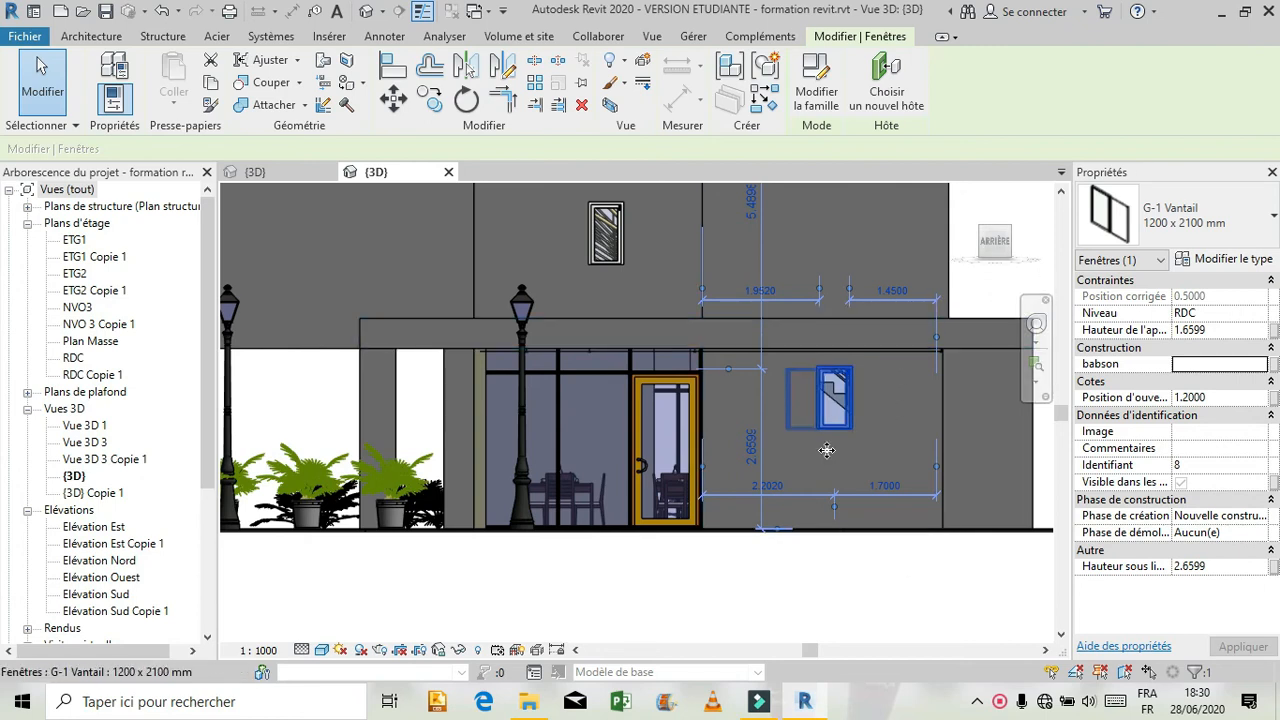
{"action": "left_click", "coordinate": [872, 540]}
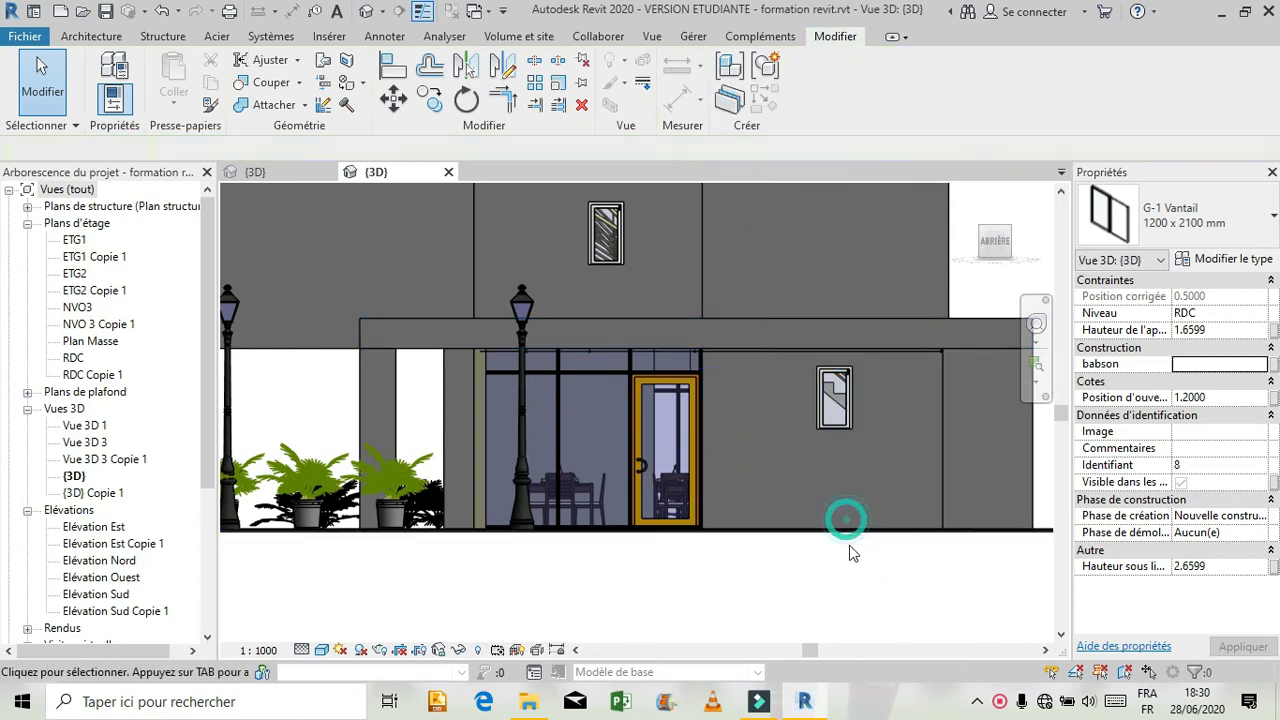
{"action": "left_click", "coordinate": [859, 584]}
Back in Projet1, place a 0.80m x 1.30m 1 Vantail - Imposte haute window in the rear ground-floor wall, 2.70 m from both reference ends.
{"action": "left_click", "coordinate": [252, 176]}
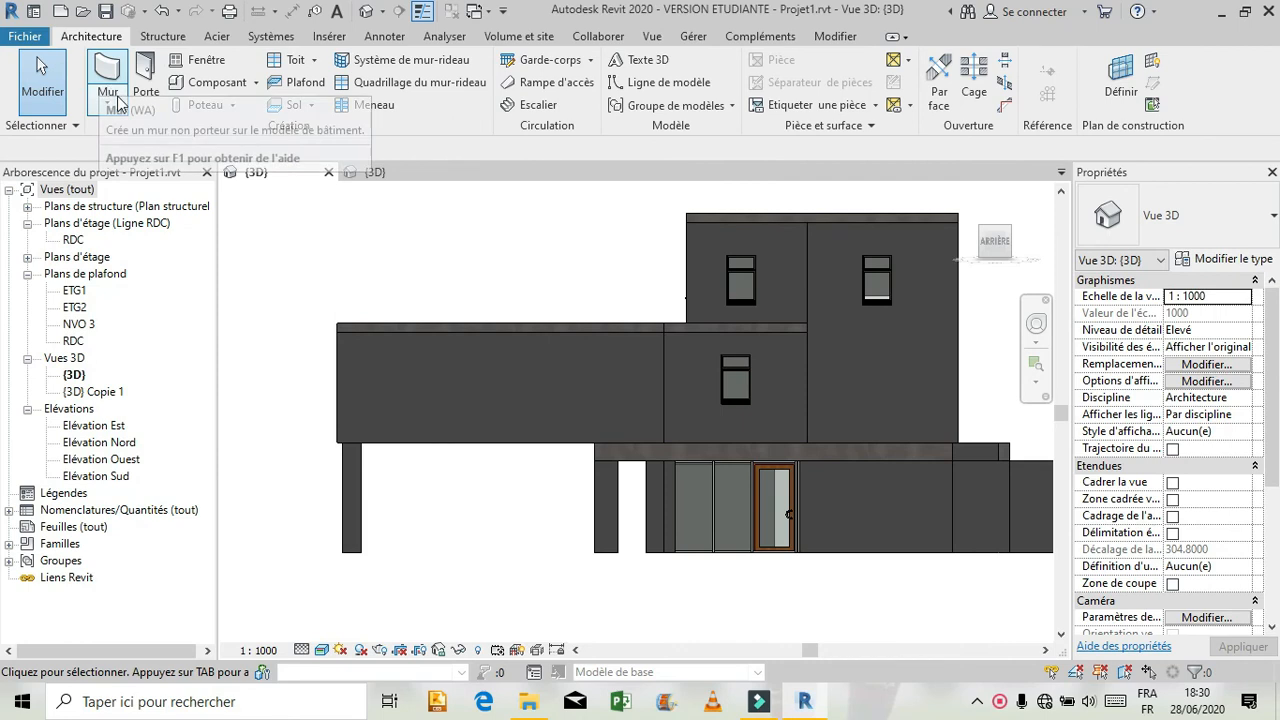
{"action": "left_click", "coordinate": [200, 59]}
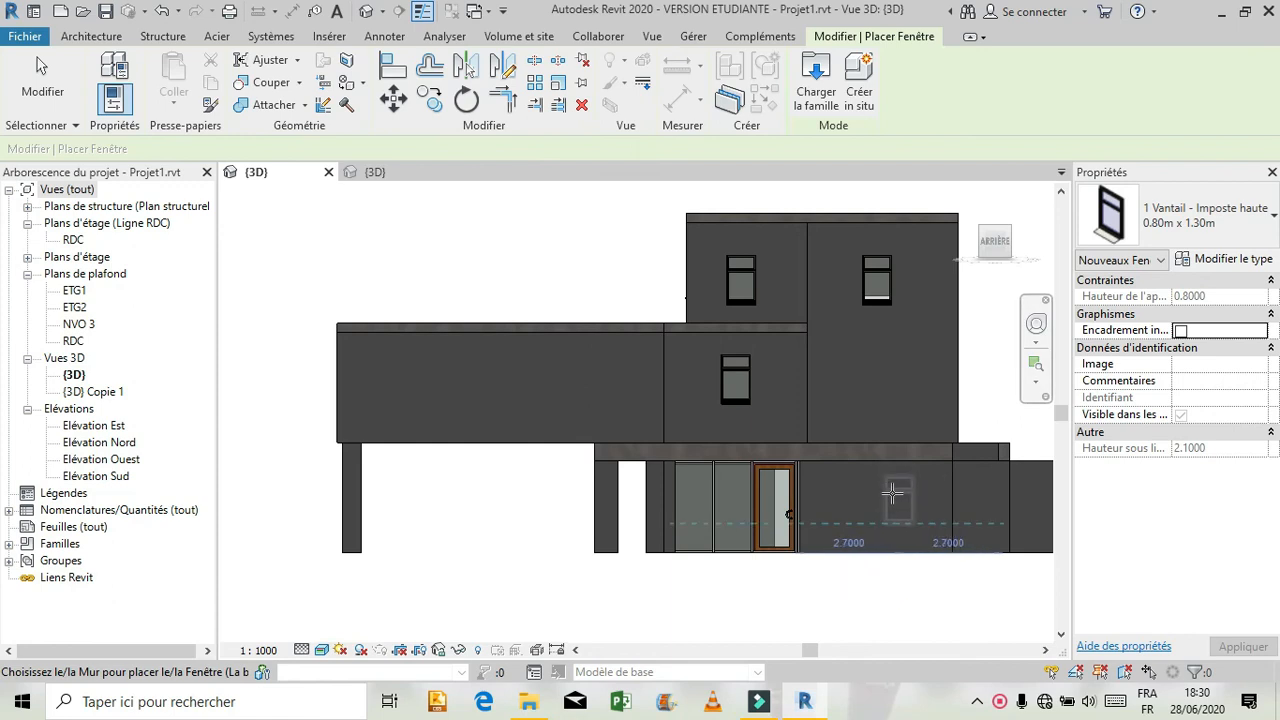
{"action": "left_click", "coordinate": [892, 493]}
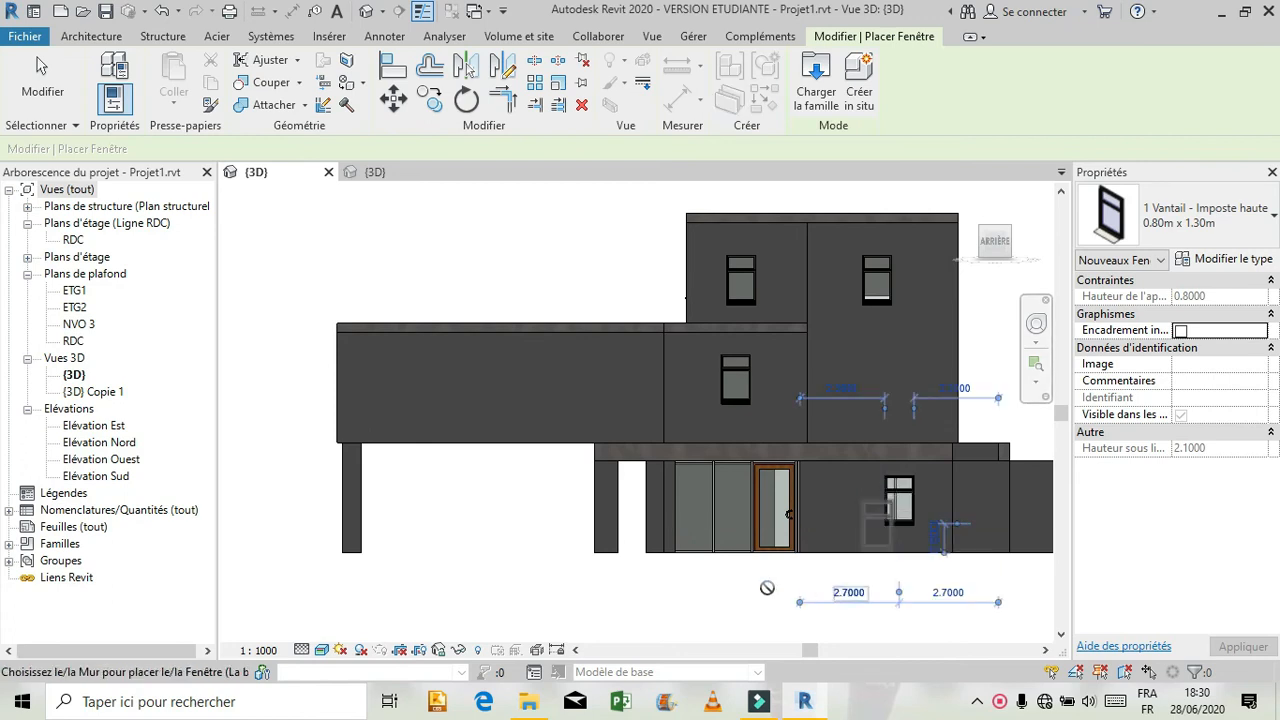
{"action": "key", "text": "Escape"}
{"action": "key", "text": "Escape"}
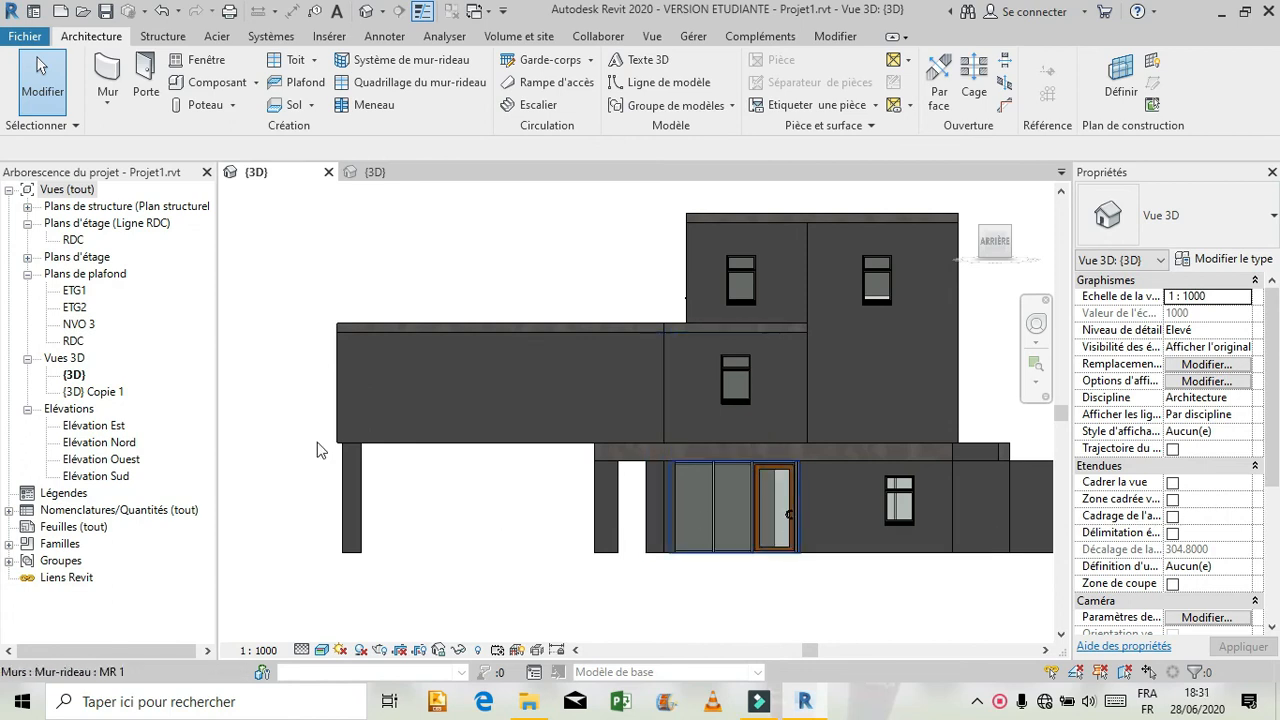
In the RDC floor plan, flip the rear curtain wall's glazed door to swing towards the outside.
{"action": "double_click", "coordinate": [72, 240]}
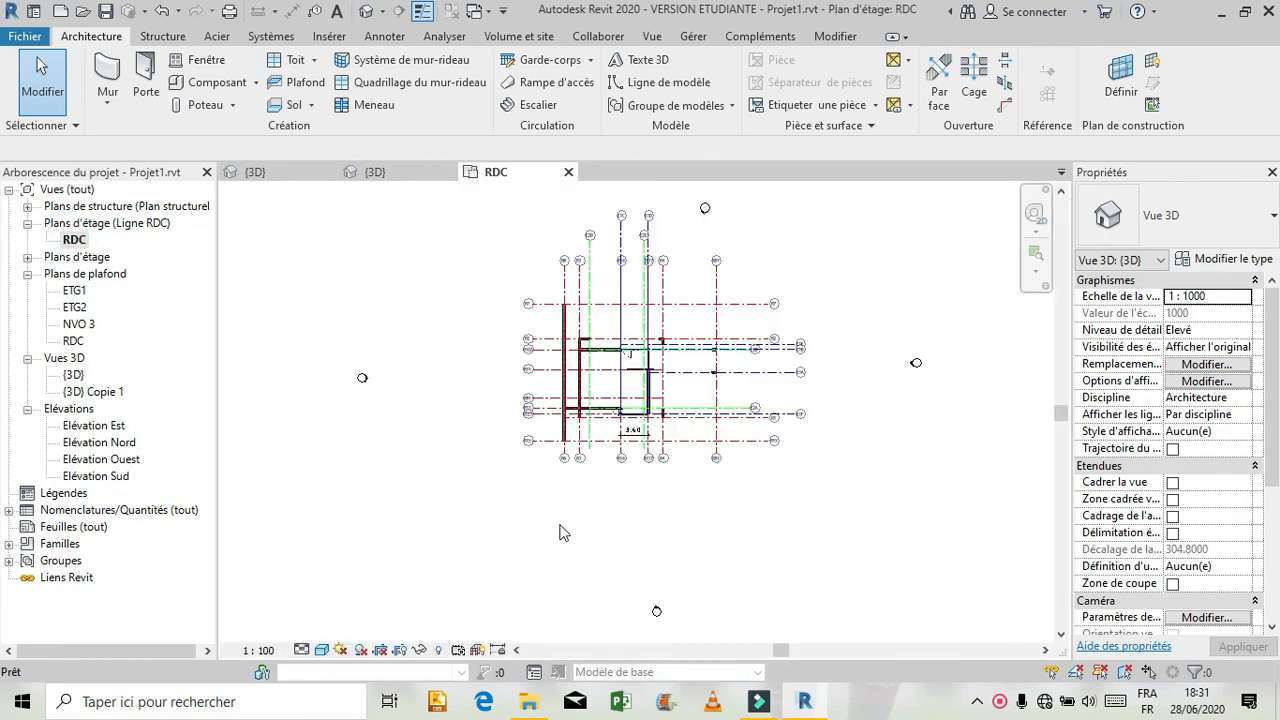
{"action": "scroll", "coordinate": [628, 342], "scroll_direction": "up", "scroll_amount": 3}
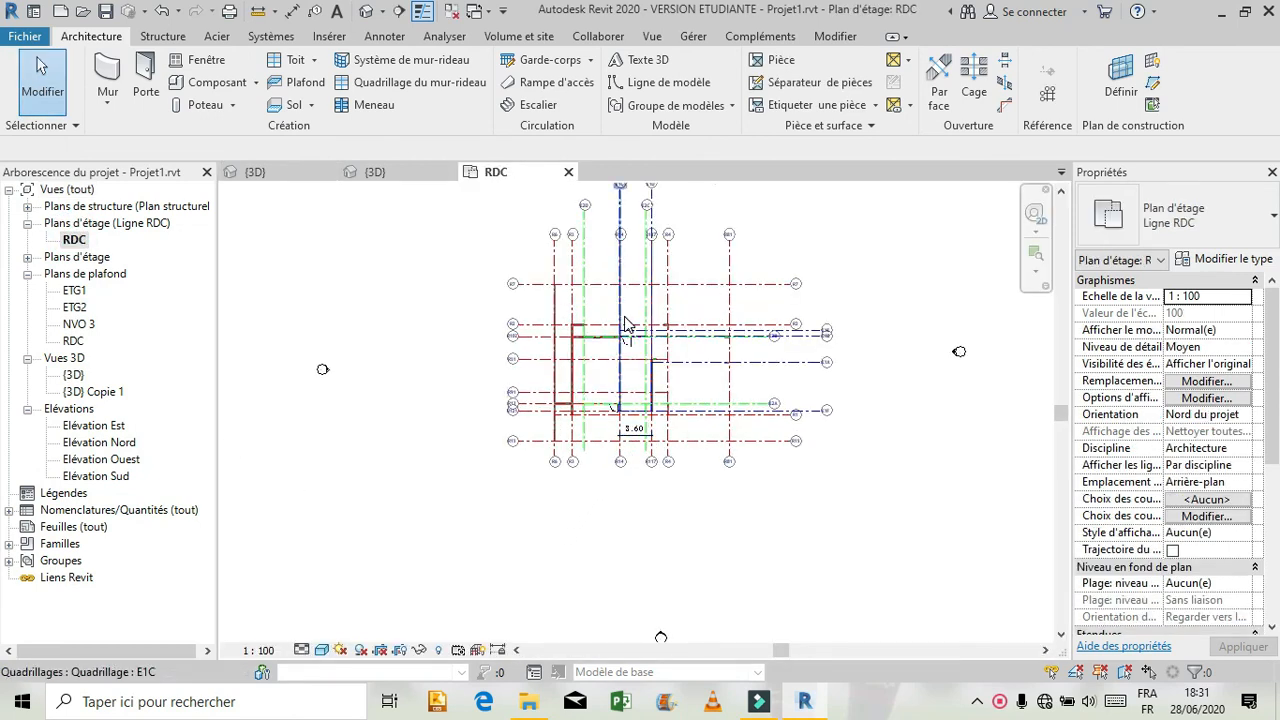
{"action": "scroll", "coordinate": [628, 342], "scroll_direction": "up", "scroll_amount": 5}
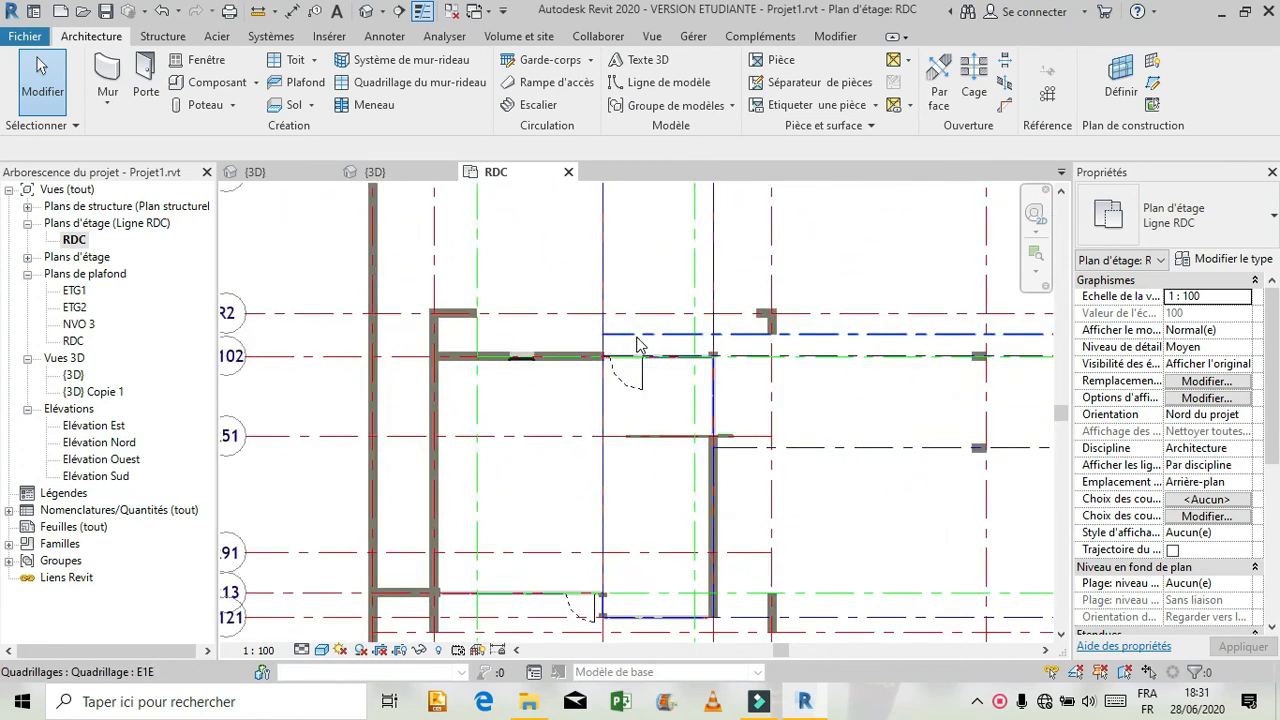
{"action": "scroll", "coordinate": [635, 395], "scroll_direction": "down", "scroll_amount": 2}
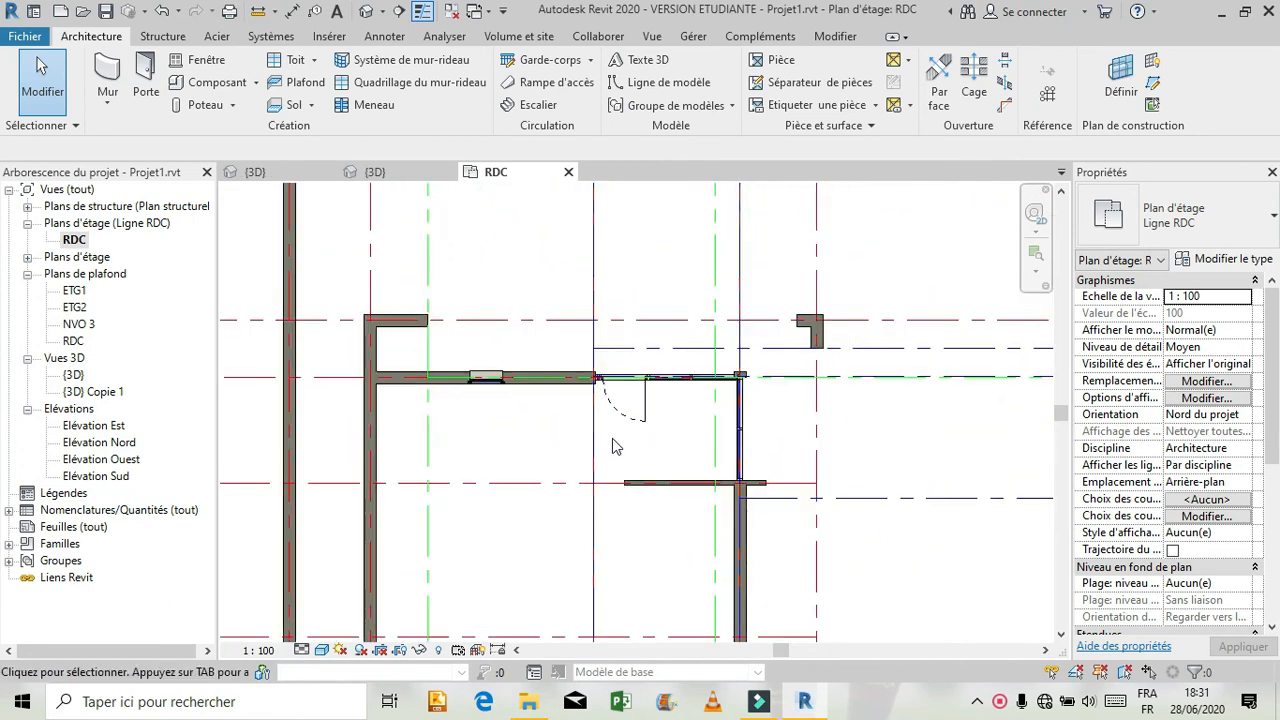
{"action": "left_click", "coordinate": [612, 415]}
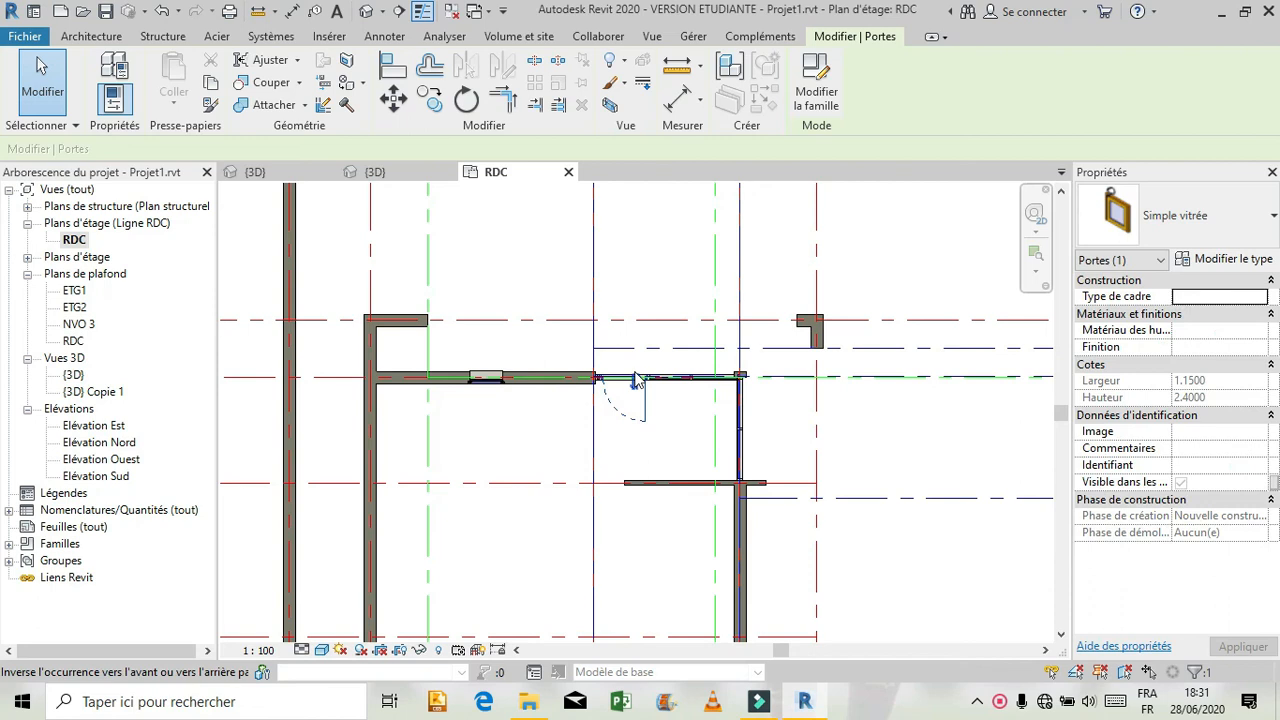
{"action": "left_click", "coordinate": [636, 382]}
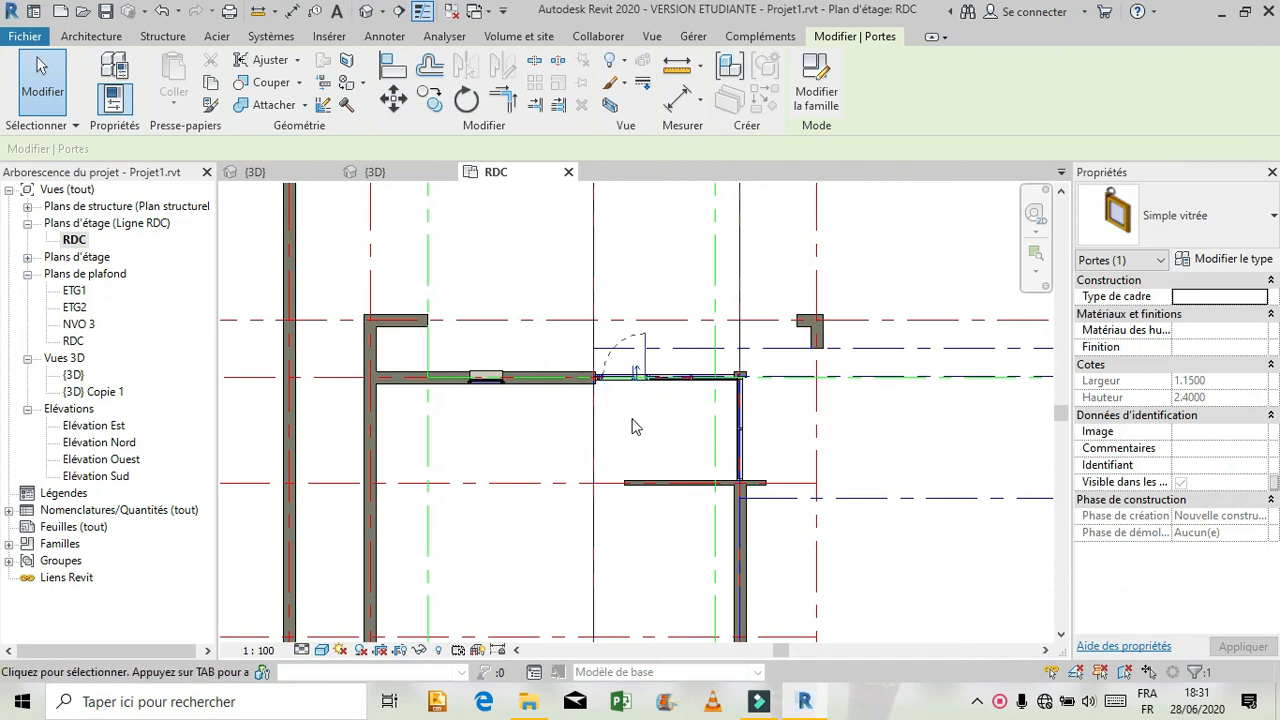
{"action": "scroll", "coordinate": [636, 427], "scroll_direction": "down", "scroll_amount": 3}
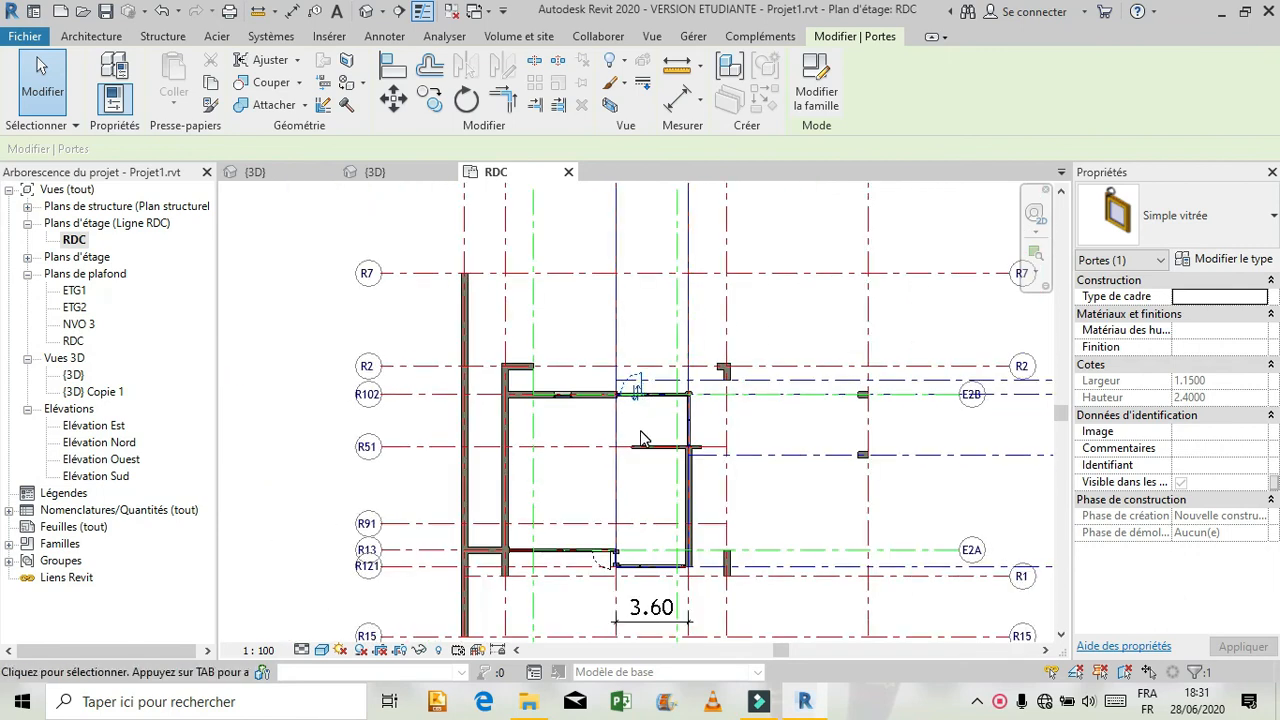
{"action": "left_click", "coordinate": [641, 438]}
{"action": "scroll", "coordinate": [630, 400], "scroll_direction": "up", "scroll_amount": 4}
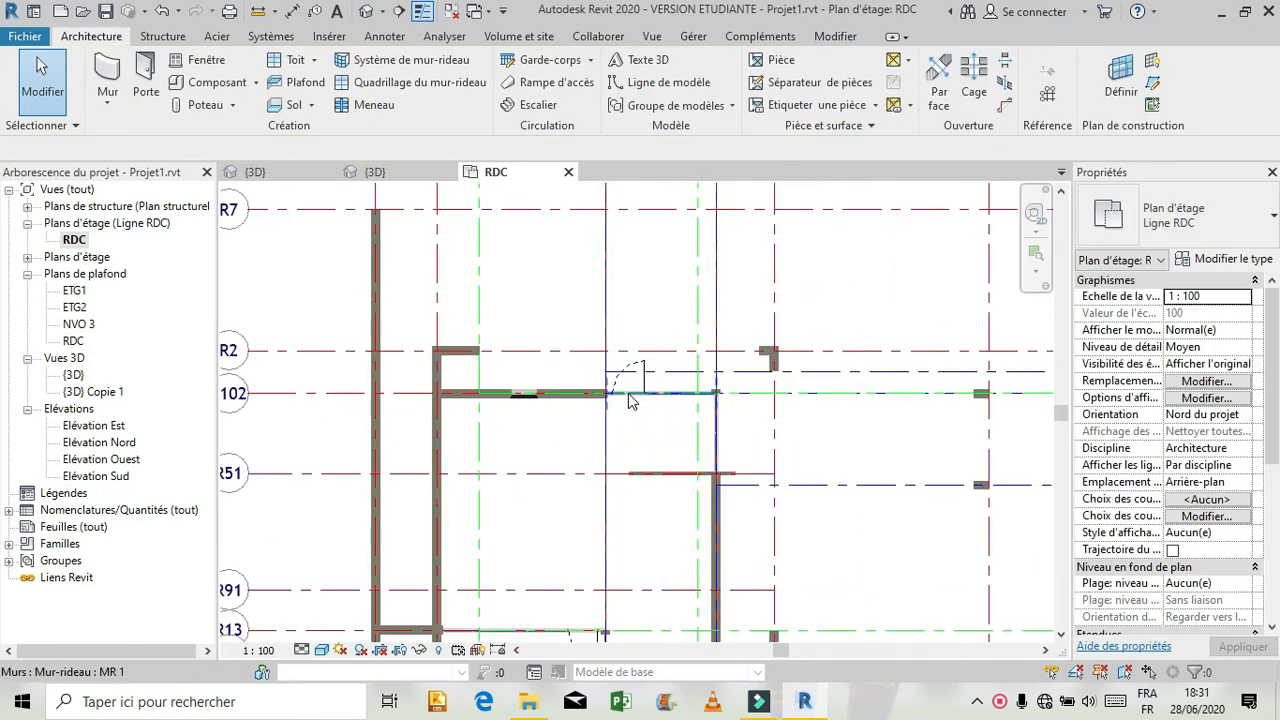
Check the rear glazed door's outward swing in the RDC floor plan and its position in the 3D view.
{"action": "scroll", "coordinate": [628, 400], "scroll_direction": "up", "scroll_amount": 5}
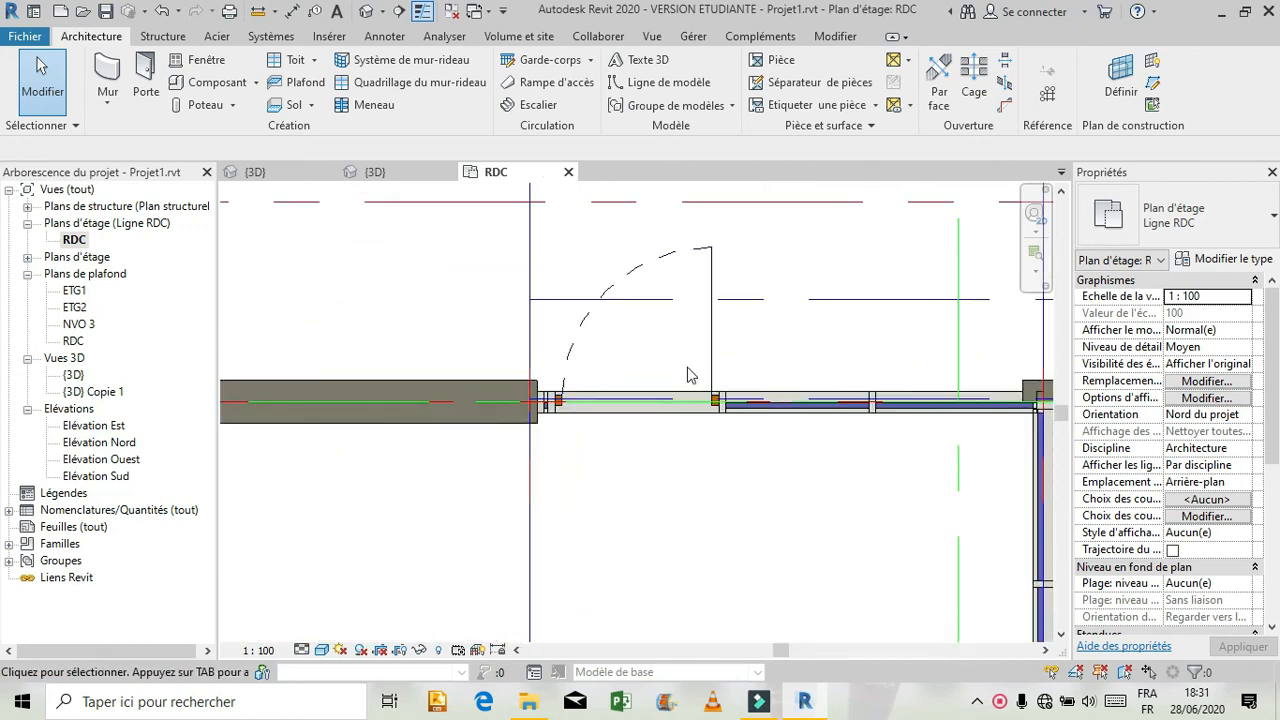
{"action": "left_click", "coordinate": [713, 303]}
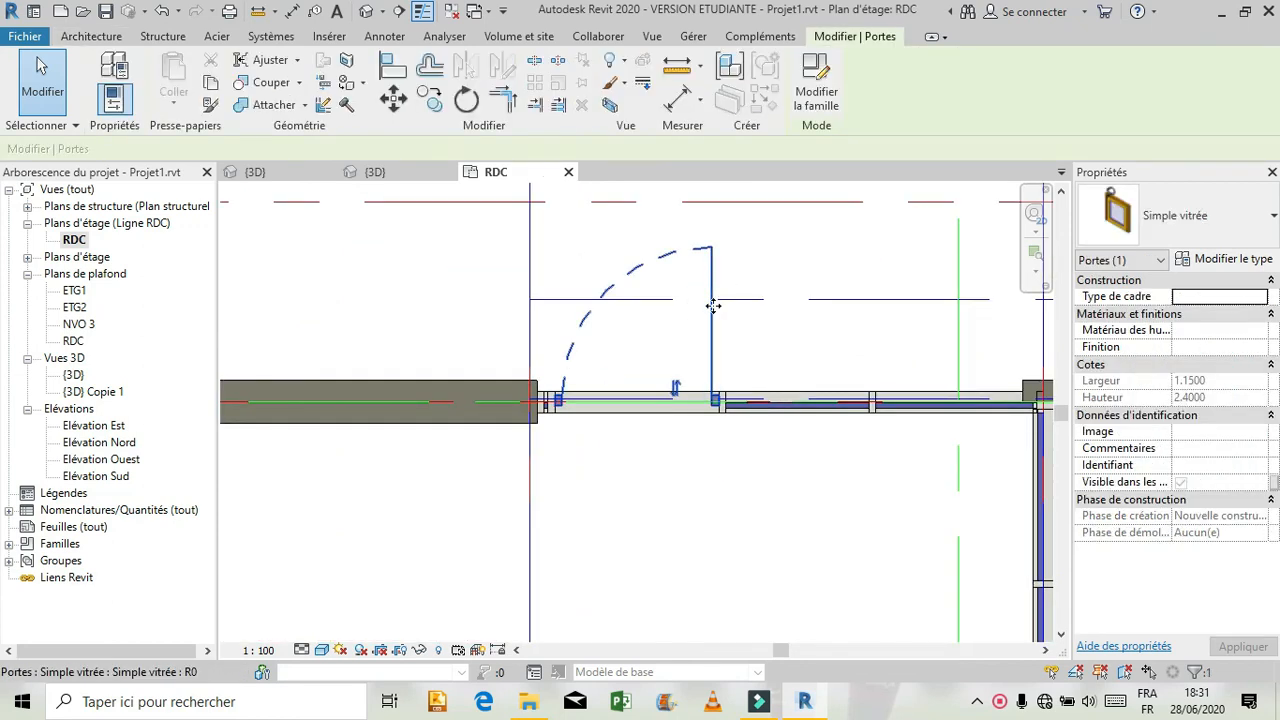
{"action": "scroll", "coordinate": [716, 540], "scroll_direction": "down", "scroll_amount": 5}
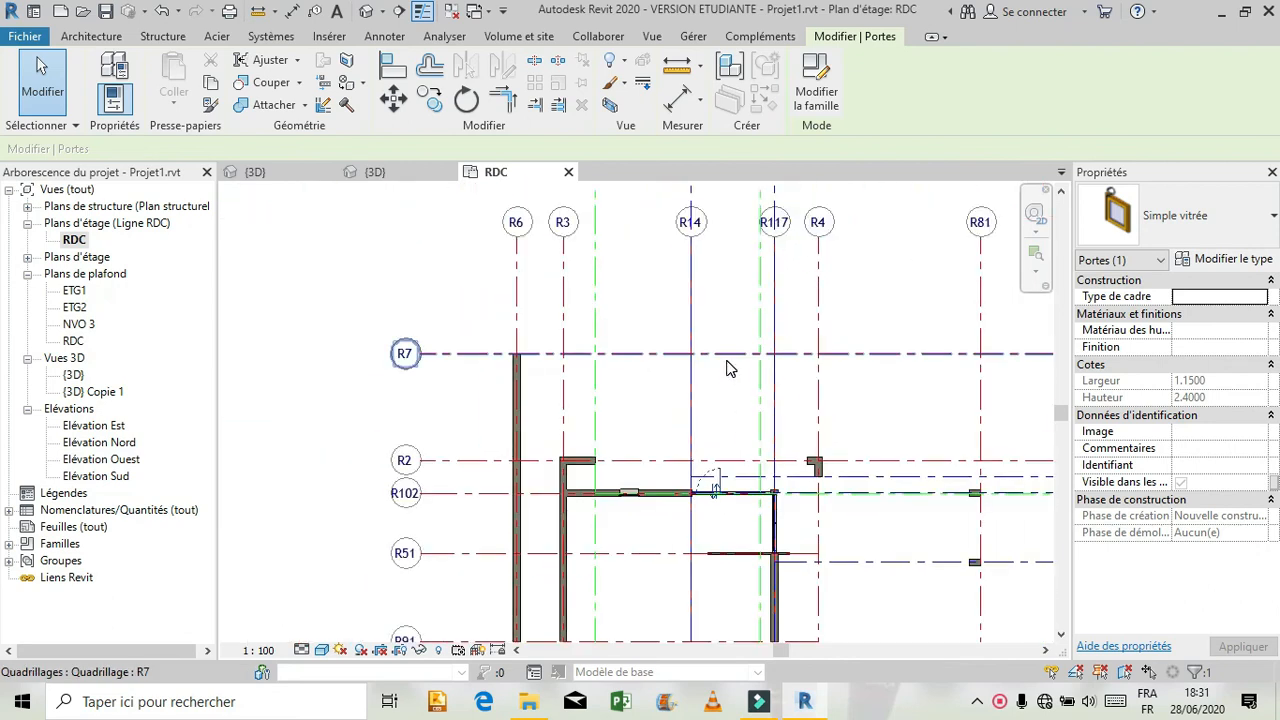
{"action": "scroll", "coordinate": [728, 369], "scroll_direction": "down", "scroll_amount": 1}
{"action": "left_click", "coordinate": [294, 178]}
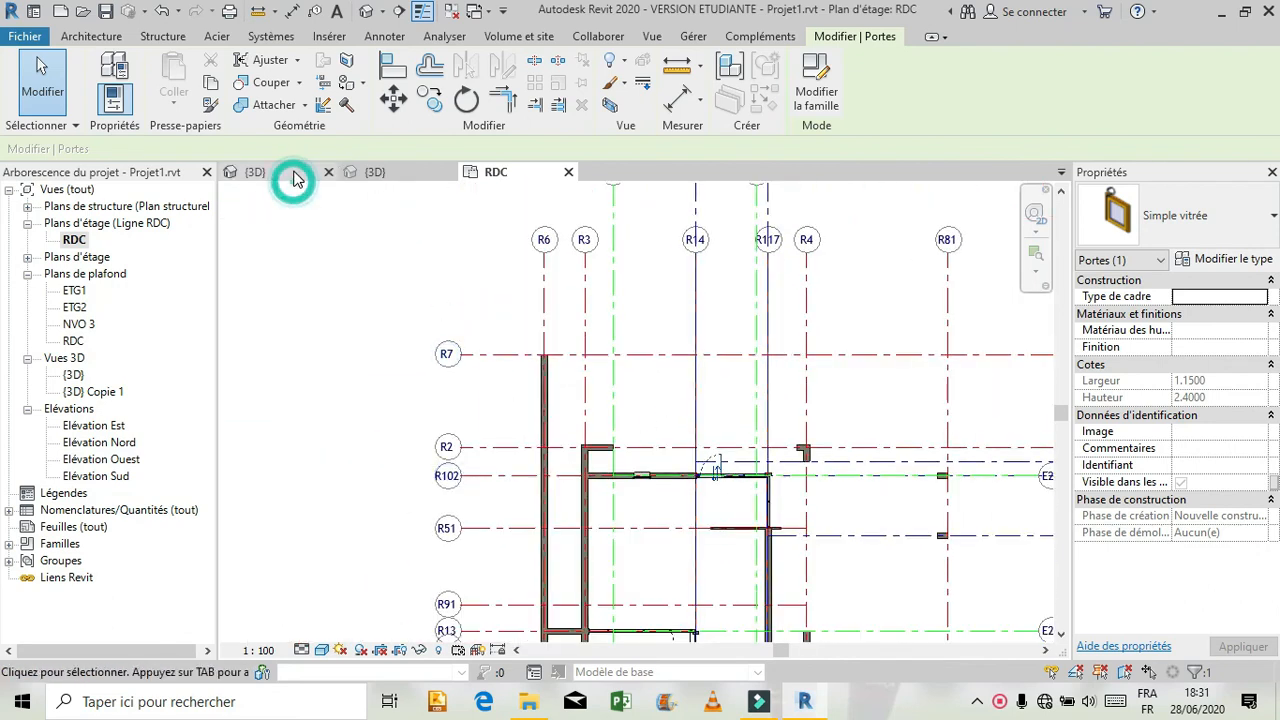
{"action": "left_click", "coordinate": [293, 171]}
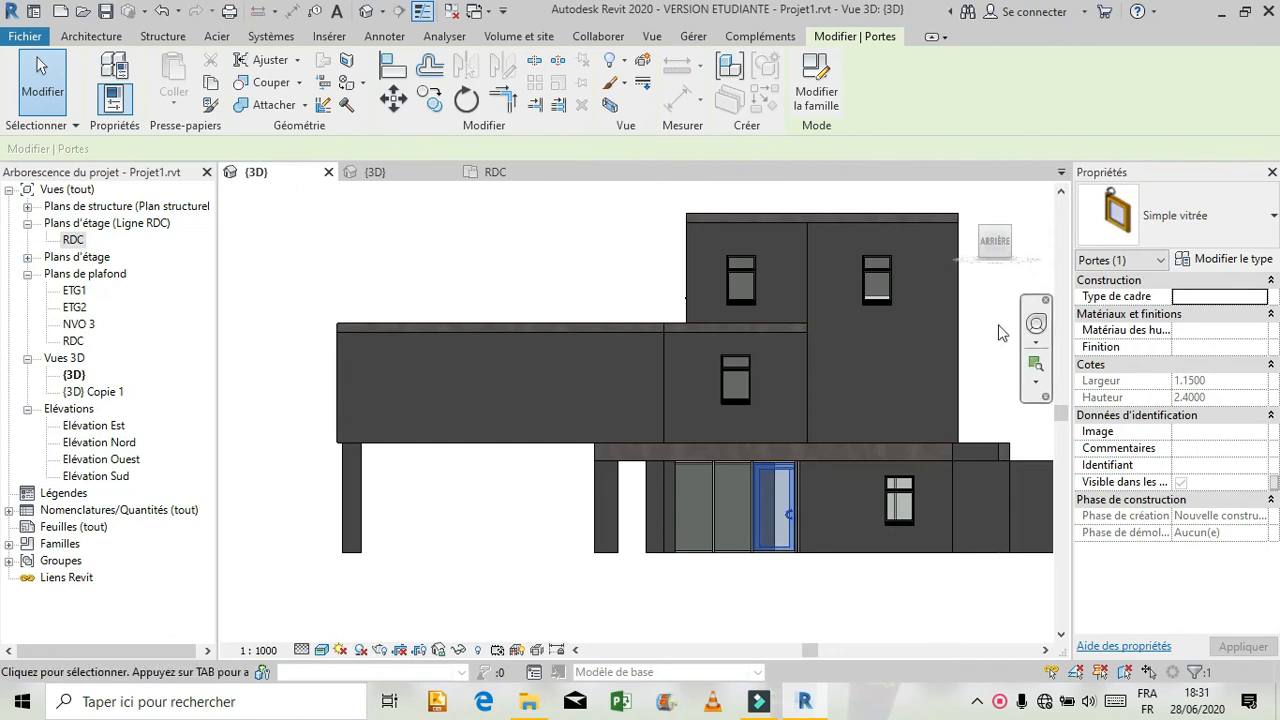
Set the top offset to -0.5 m on the short Mur ext wall supporting the far end of the rear canopy.
{"action": "left_click", "coordinate": [1036, 323]}
{"action": "left_click_drag", "start_coordinate": [770, 372], "coordinate": [883, 433]}
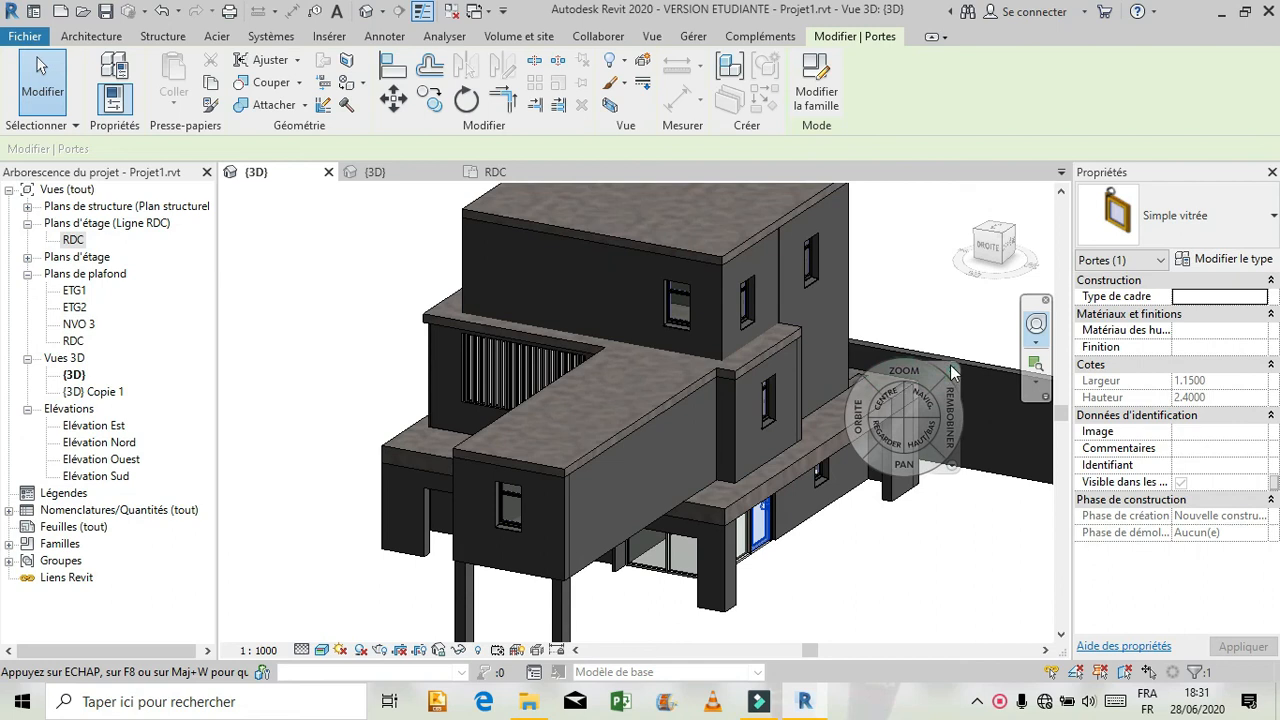
{"action": "left_click", "coordinate": [951, 367]}
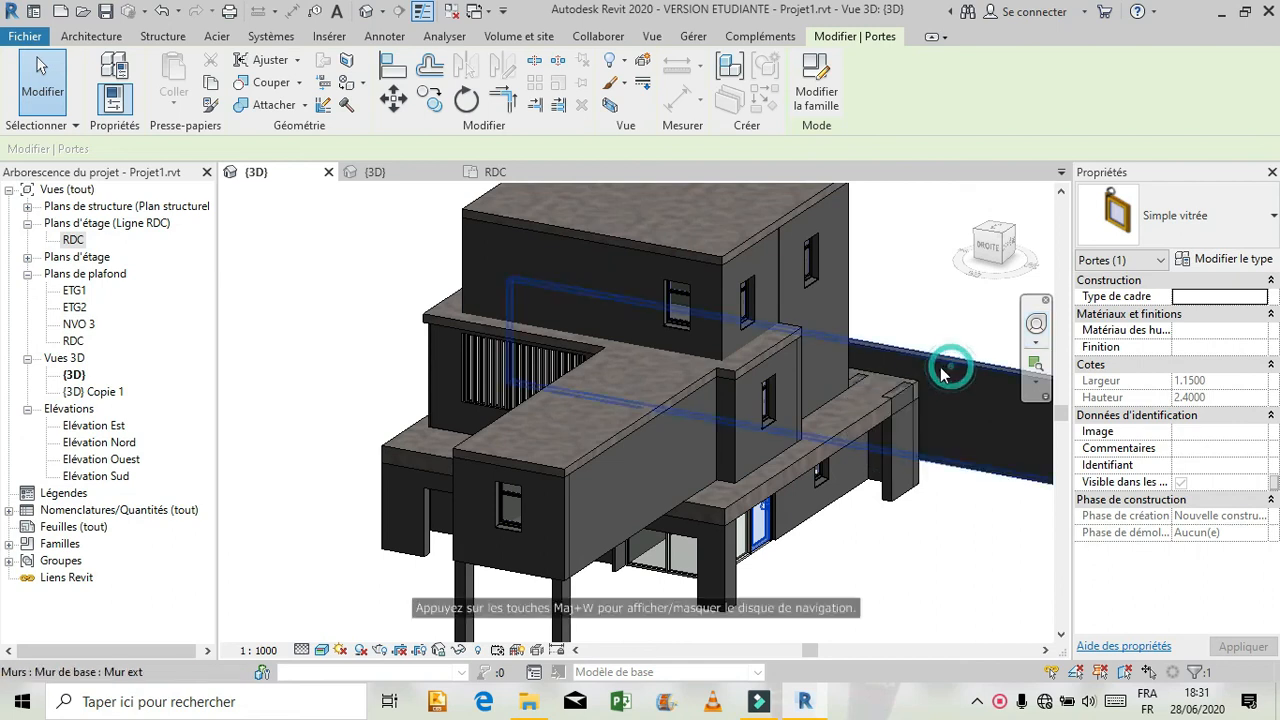
{"action": "left_click", "coordinate": [895, 460]}
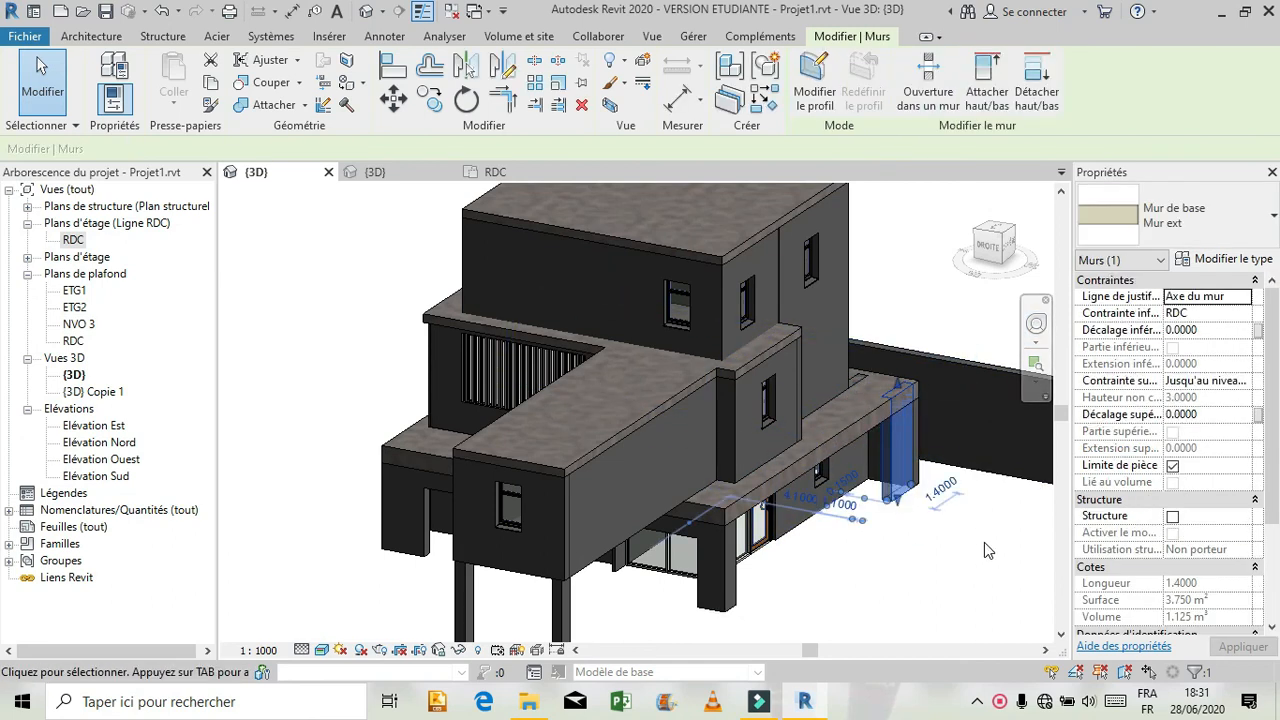
{"action": "left_click", "coordinate": [1212, 414]}
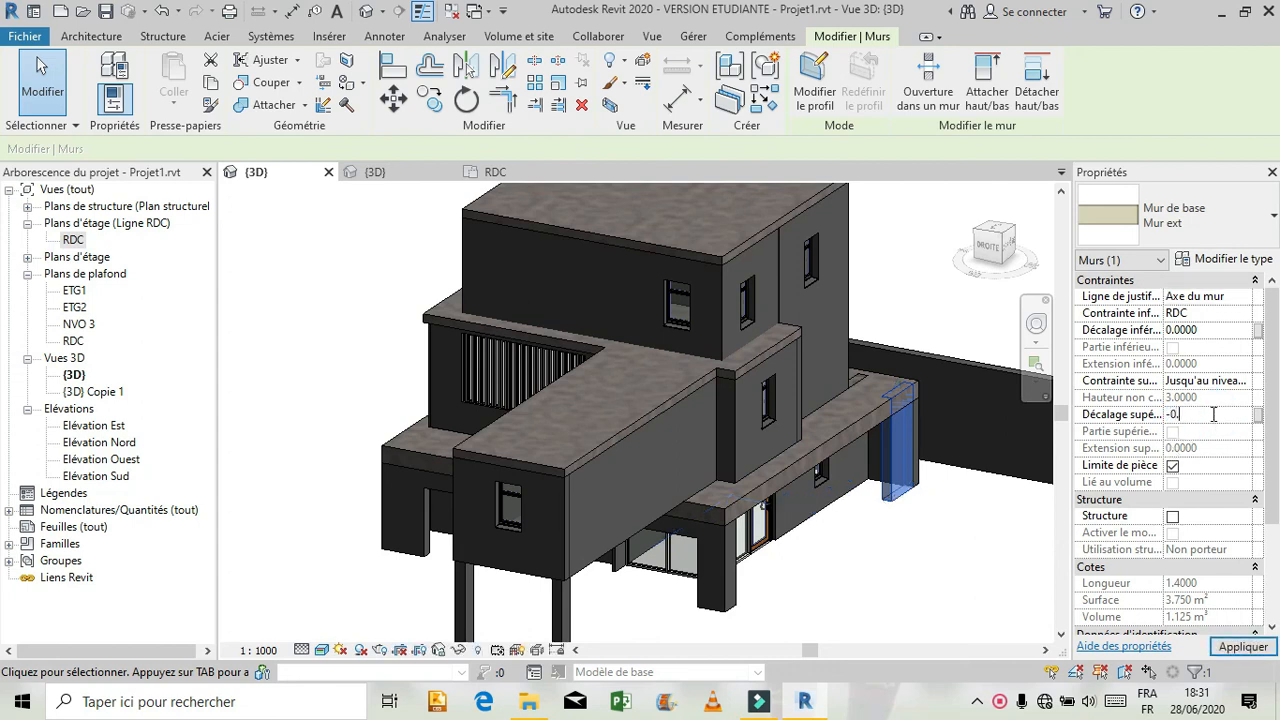
{"action": "type", "text": "-0.5"}
{"action": "left_click", "coordinate": [1243, 648]}
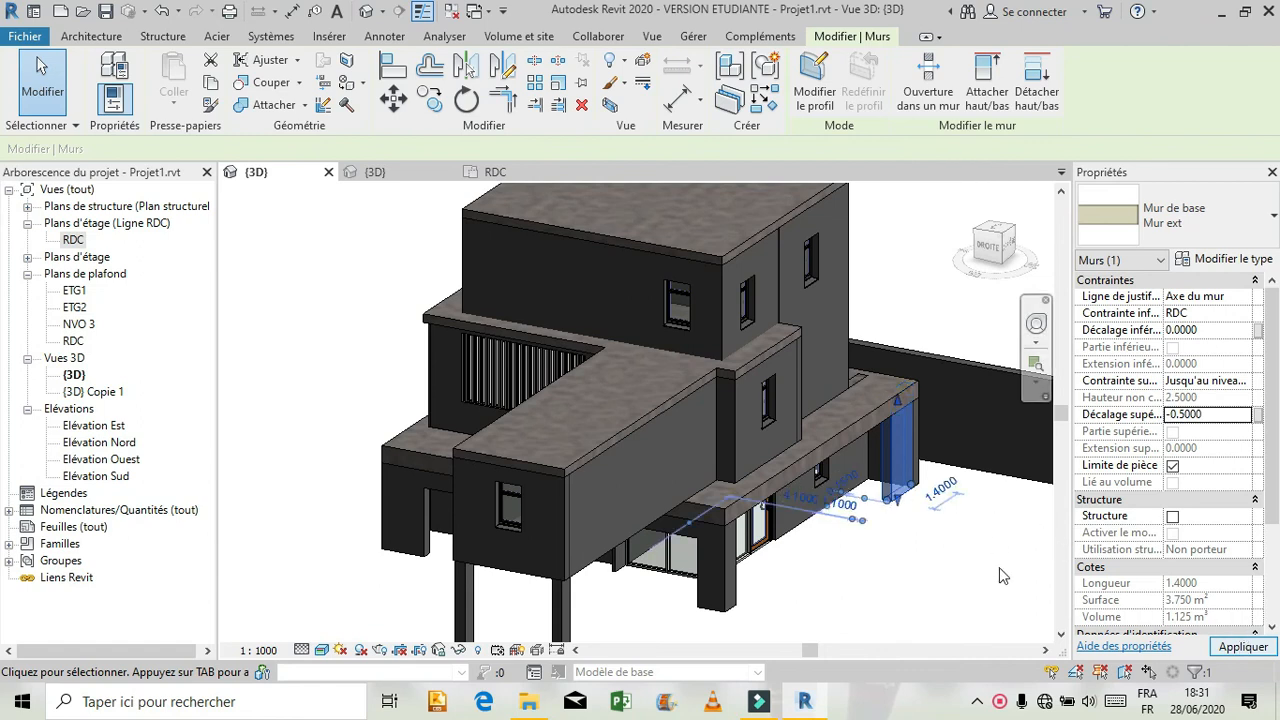
{"action": "left_click", "coordinate": [1001, 578]}
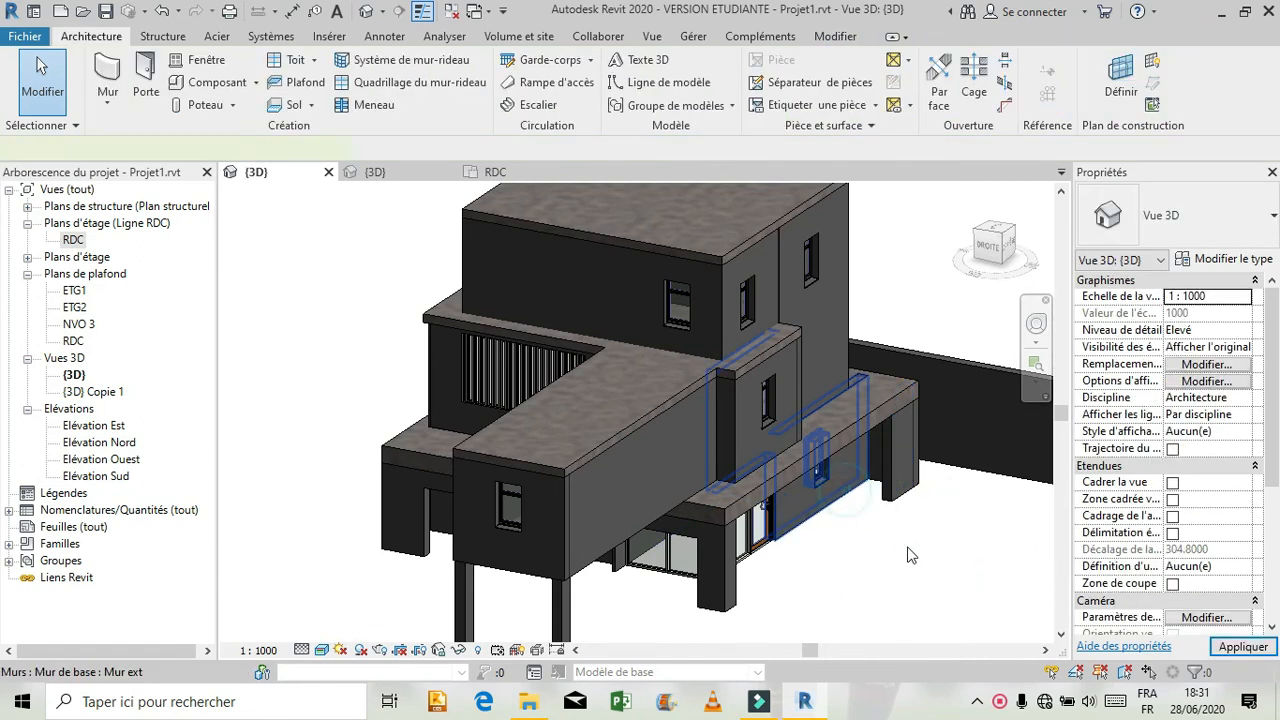
Try to set the top offset of the rear ground-floor wall containing the window to -0.5 m.
{"action": "left_click", "coordinate": [943, 556]}
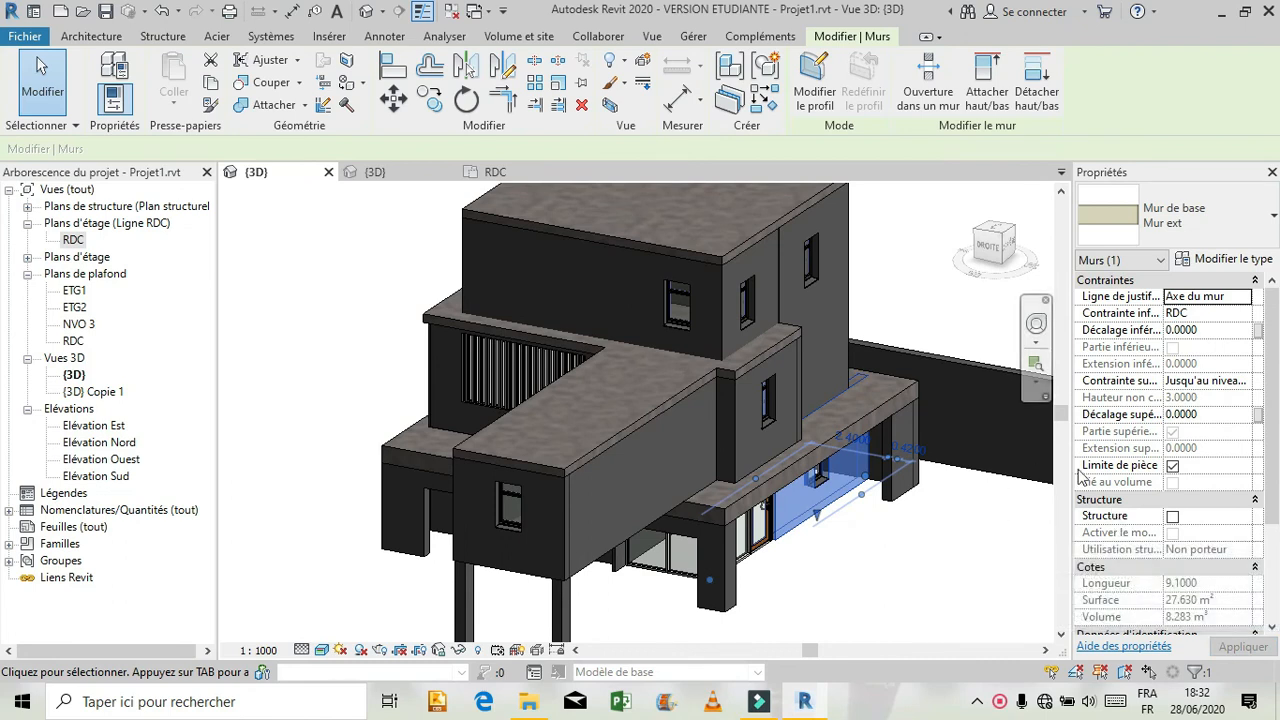
{"action": "left_click", "coordinate": [1210, 415]}
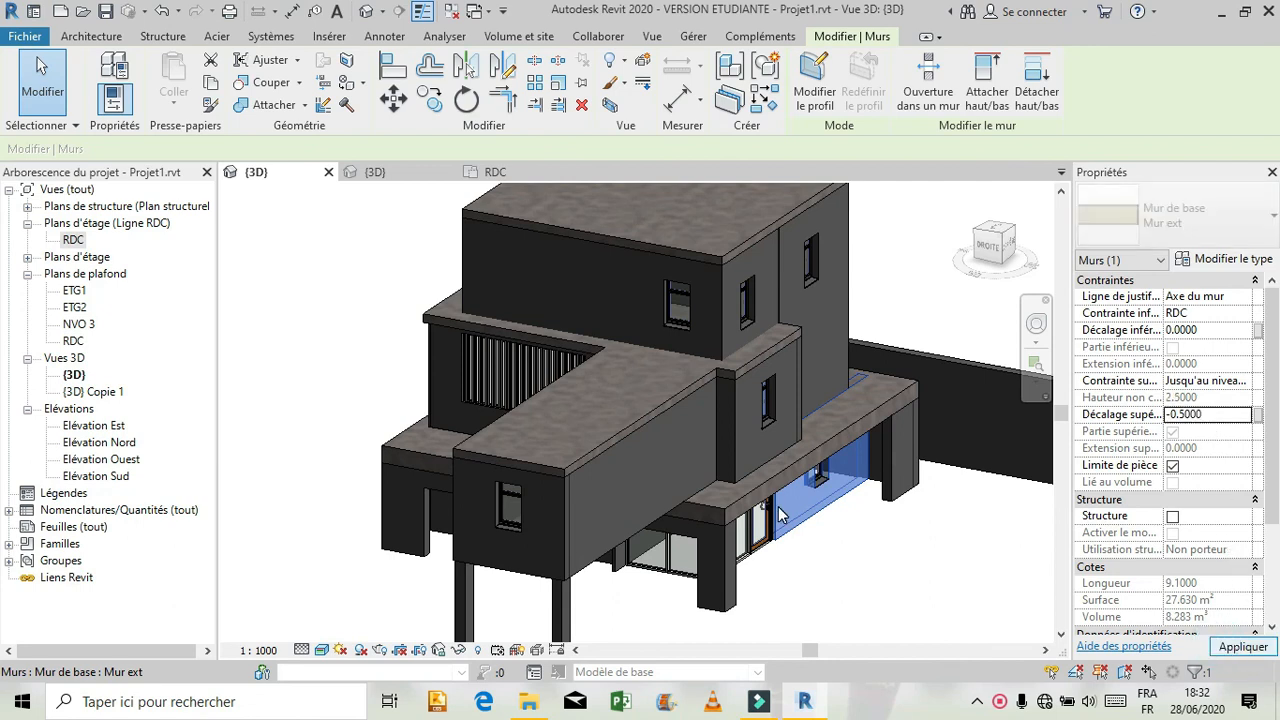
{"action": "left_click", "coordinate": [1240, 646]}
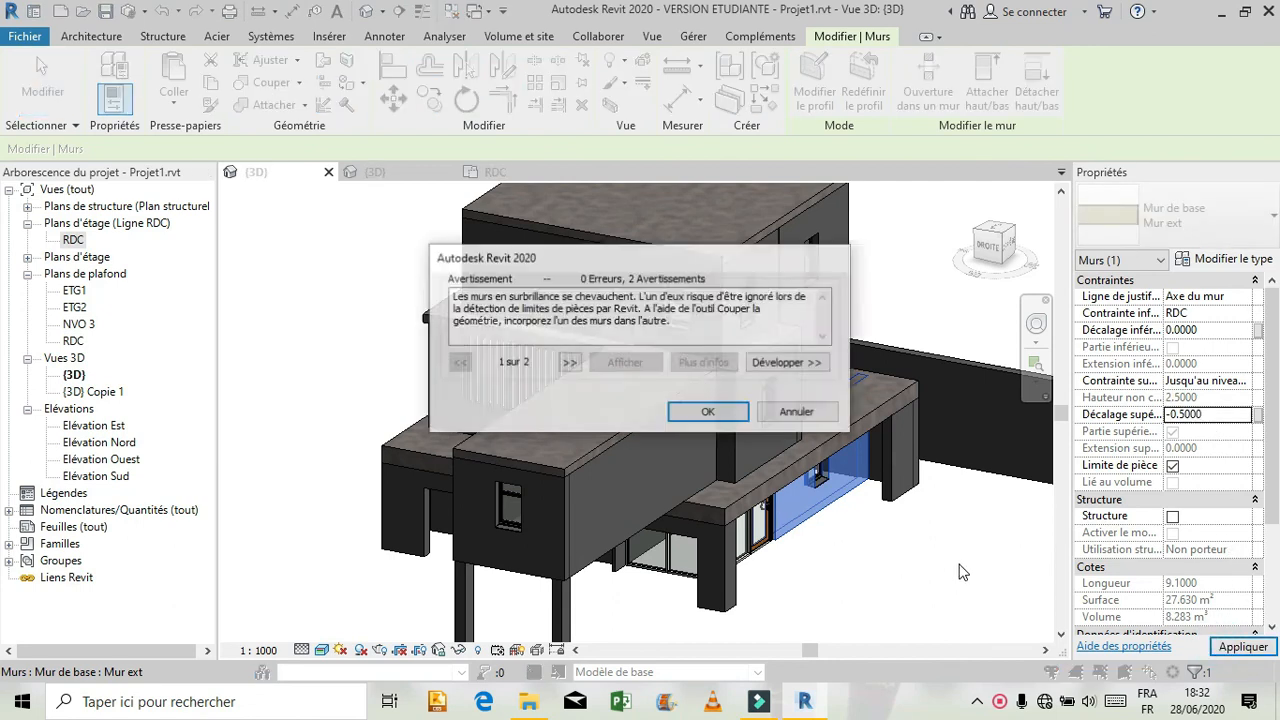
{"action": "left_click", "coordinate": [732, 411]}
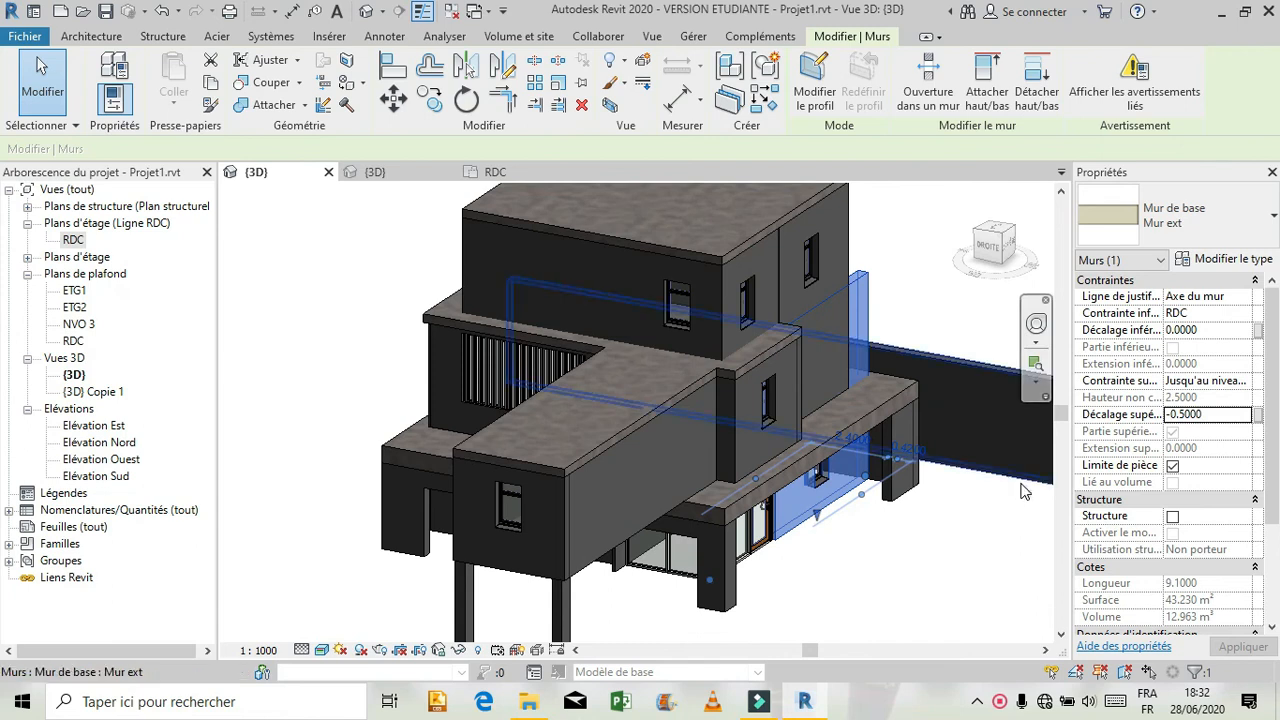
{"action": "left_click", "coordinate": [1018, 508]}
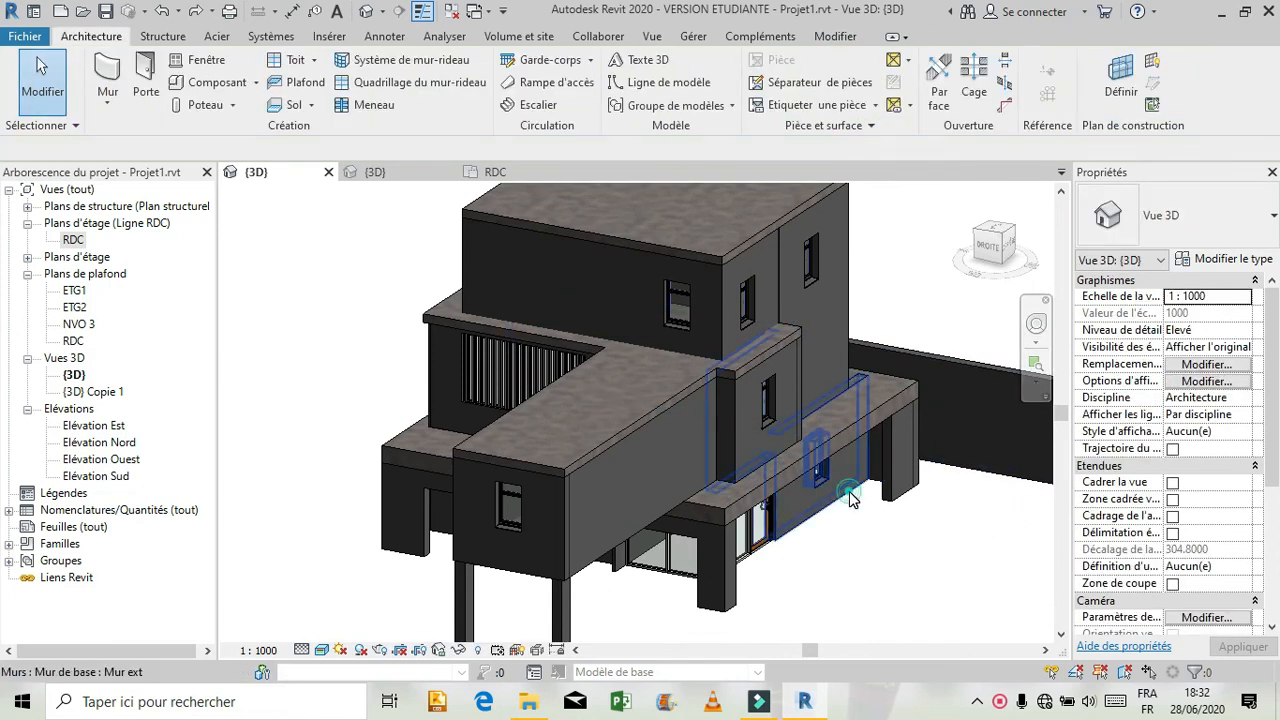
Delete that rear wall and redraw it in the RDC plan as a 5.40 m Mur ext wall up to the curtain wall, with a -0.5 m top offset.
{"action": "left_click", "coordinate": [955, 557]}
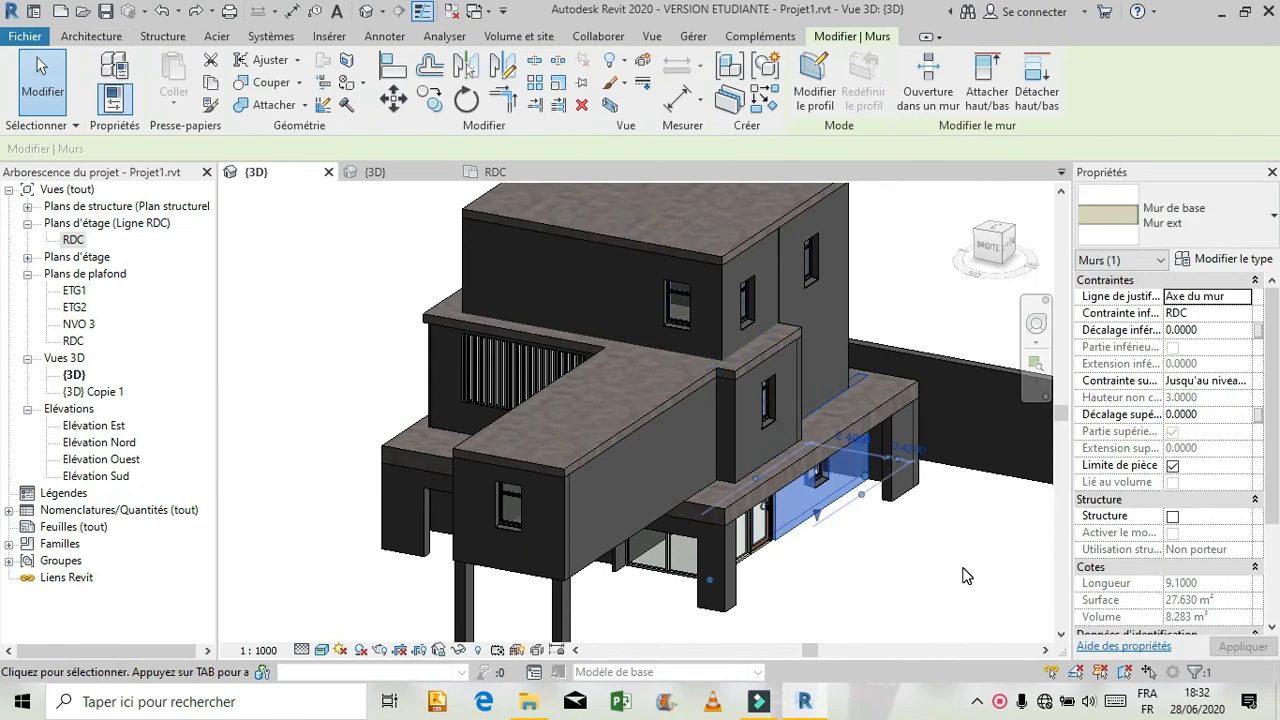
{"action": "left_click", "coordinate": [965, 575]}
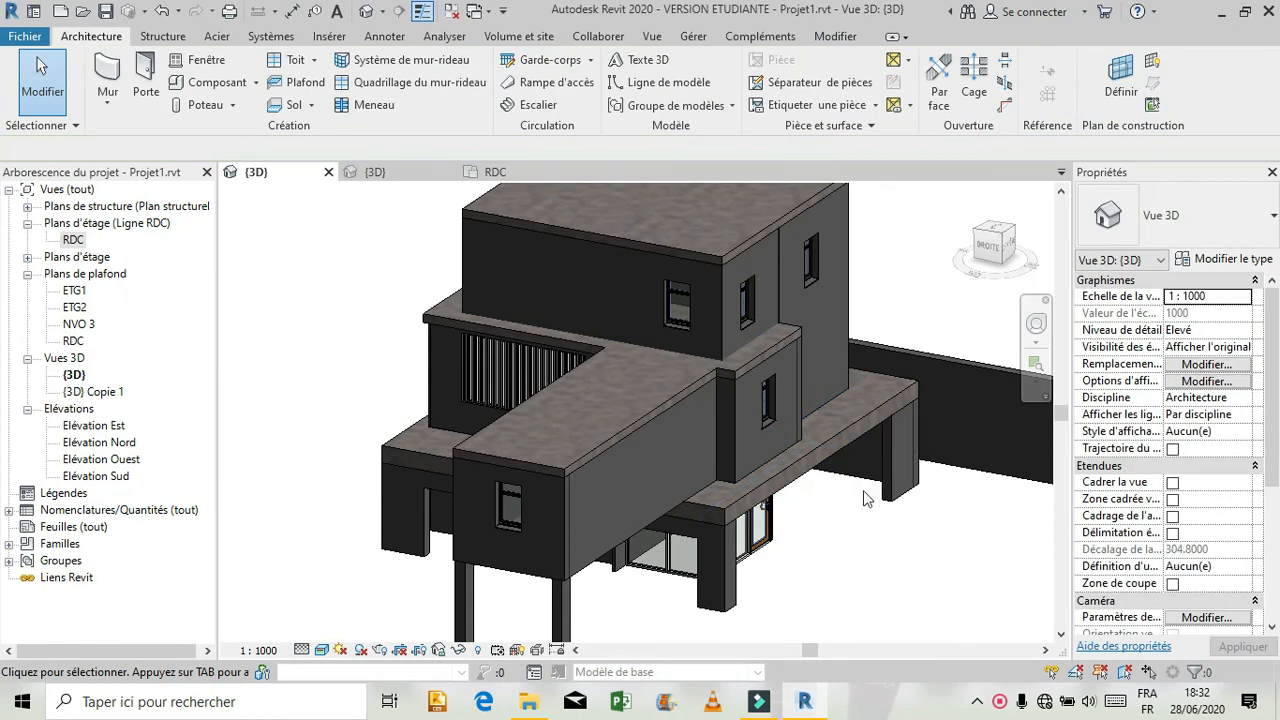
{"action": "left_click", "coordinate": [490, 172]}
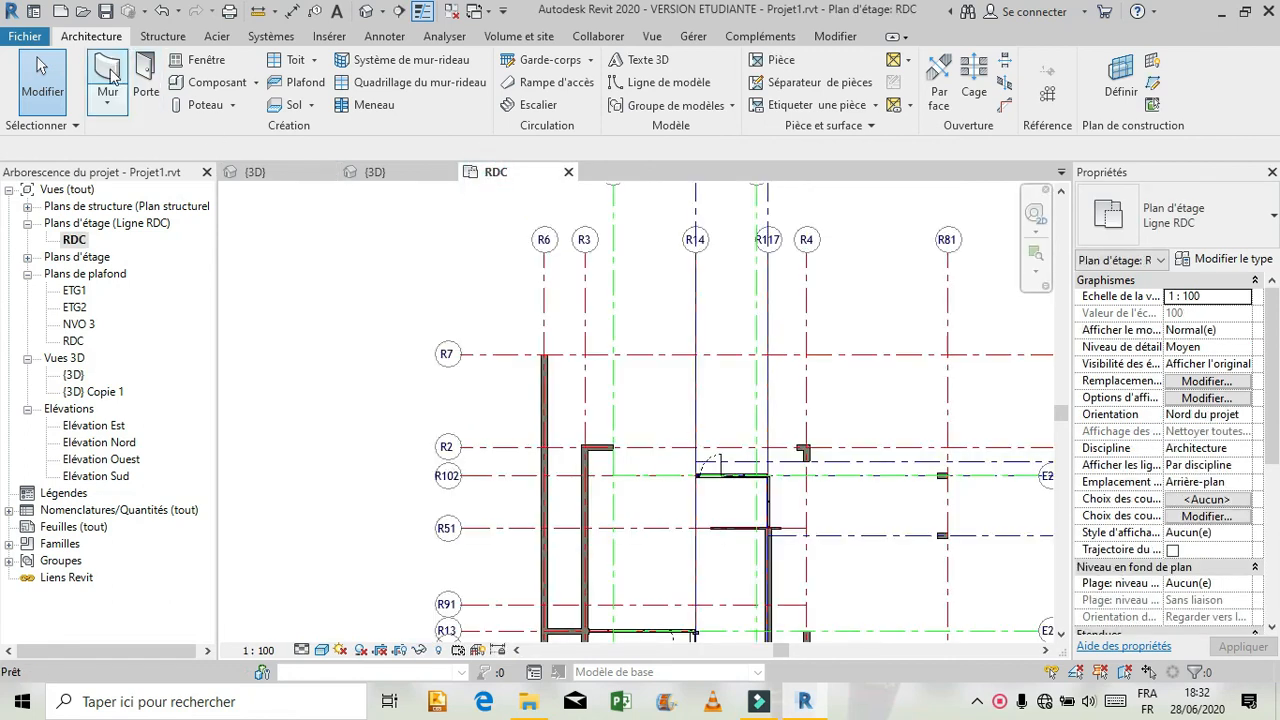
{"action": "key", "text": "w"}
{"action": "key", "text": "a"}
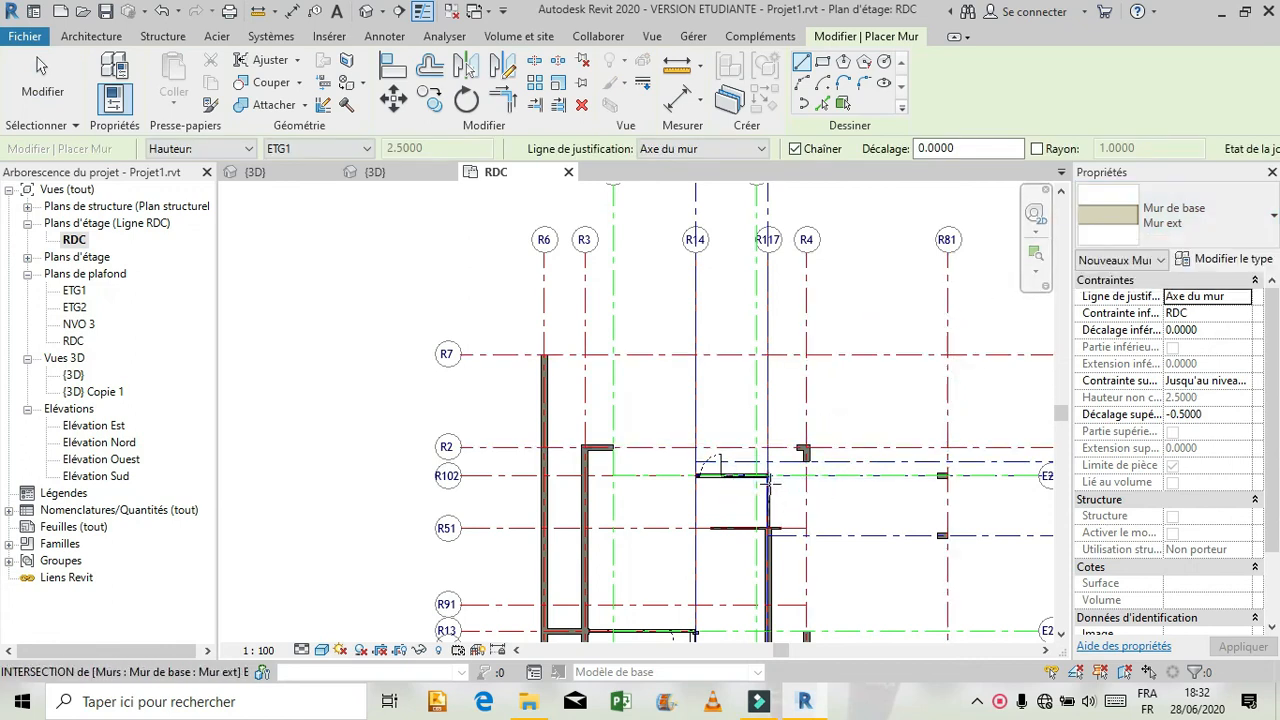
{"action": "scroll", "coordinate": [775, 482], "scroll_direction": "up", "scroll_amount": 3}
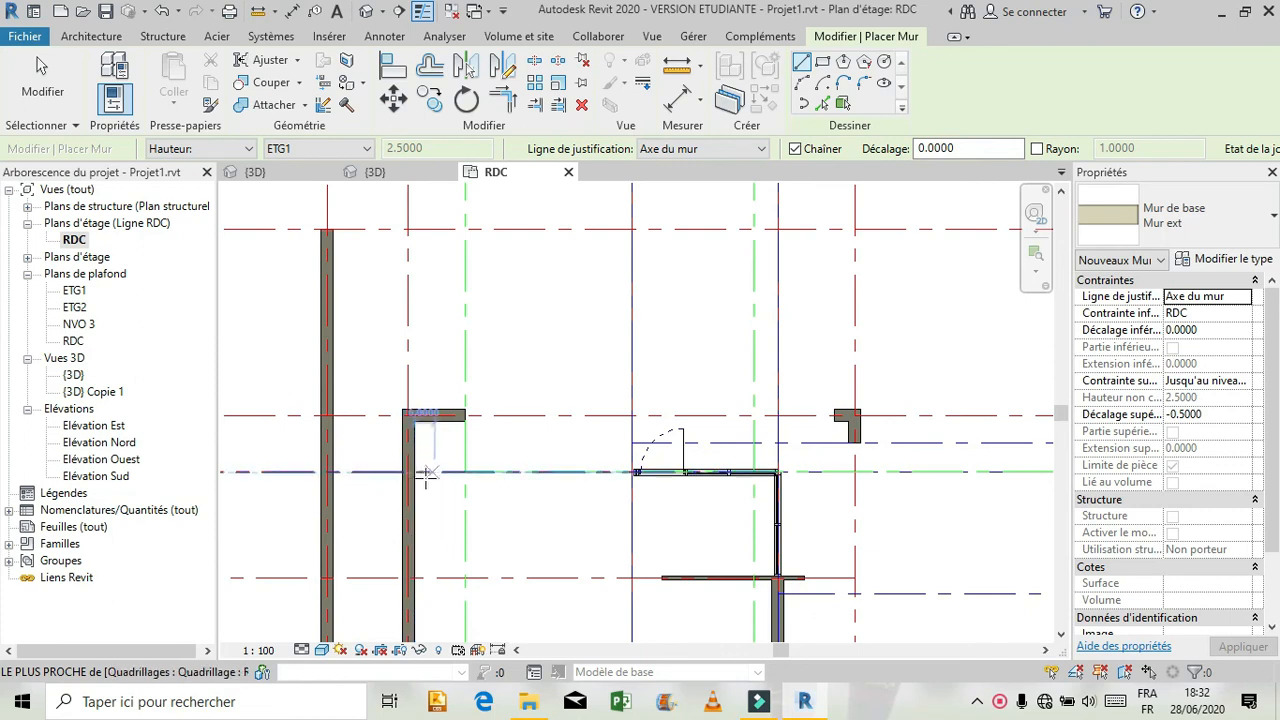
{"action": "left_click", "coordinate": [414, 471]}
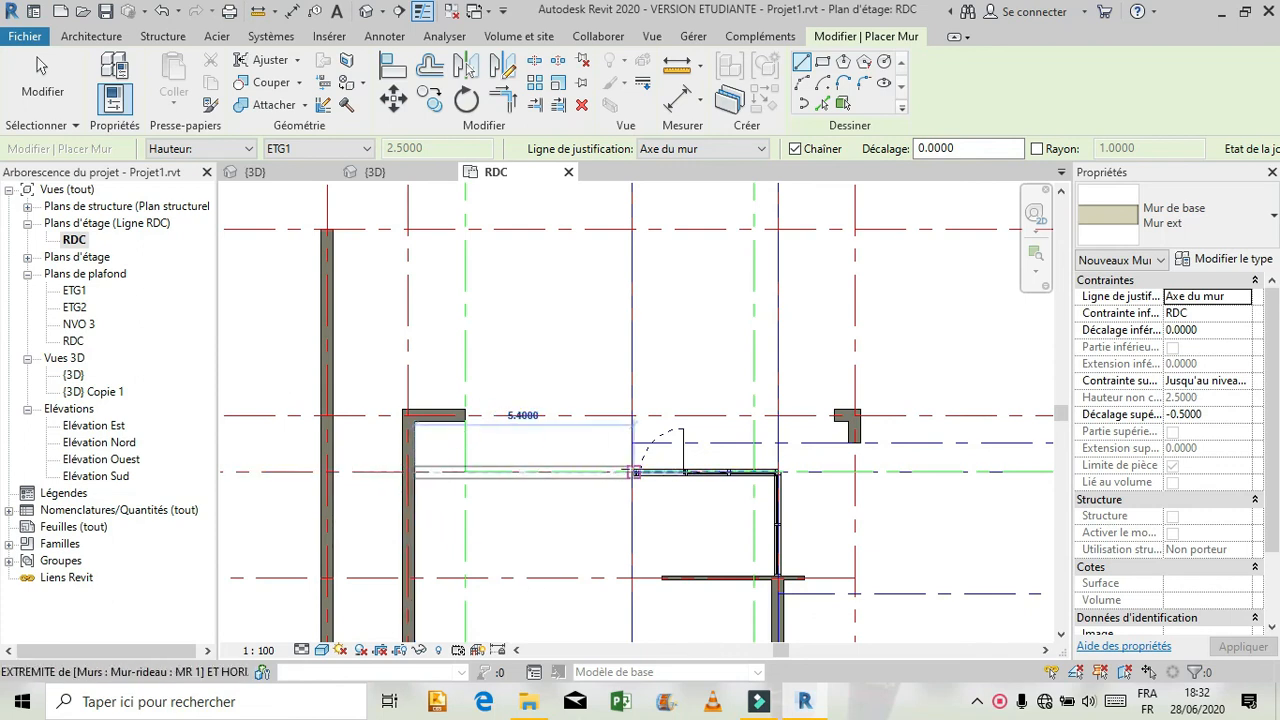
{"action": "left_click", "coordinate": [634, 471]}
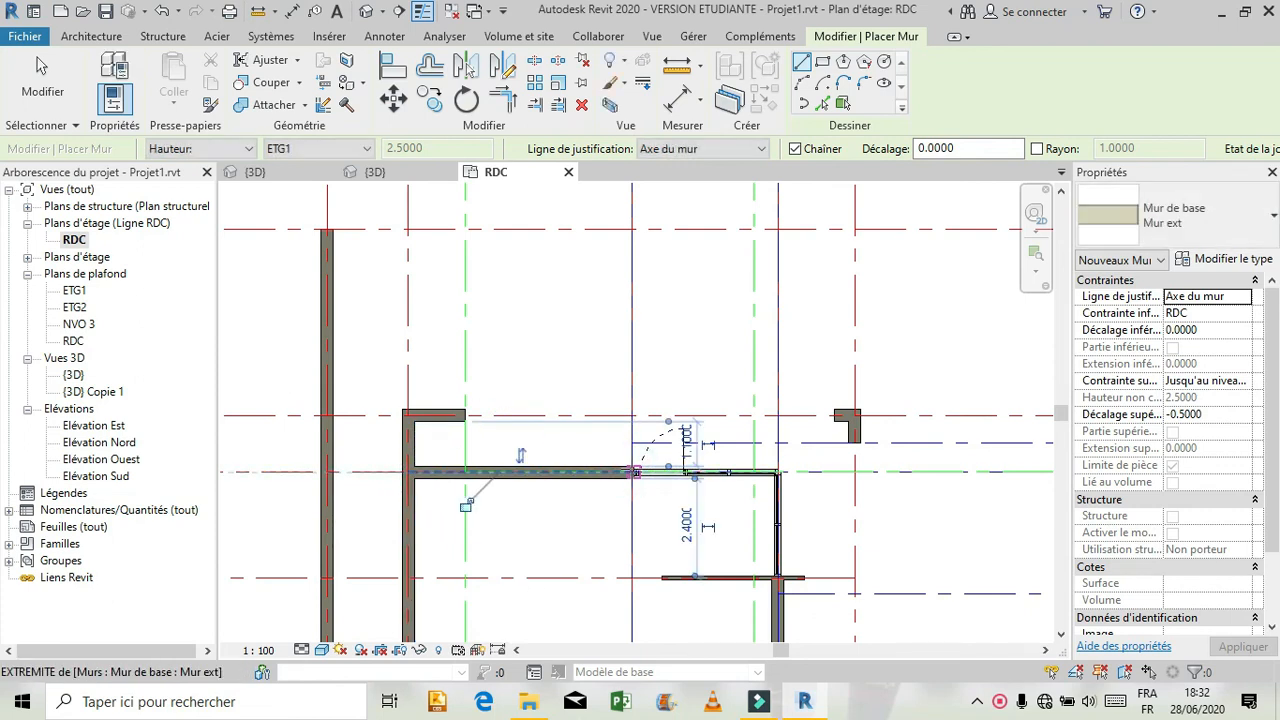
{"action": "key", "text": "Escape"}
{"action": "key", "text": "Escape"}
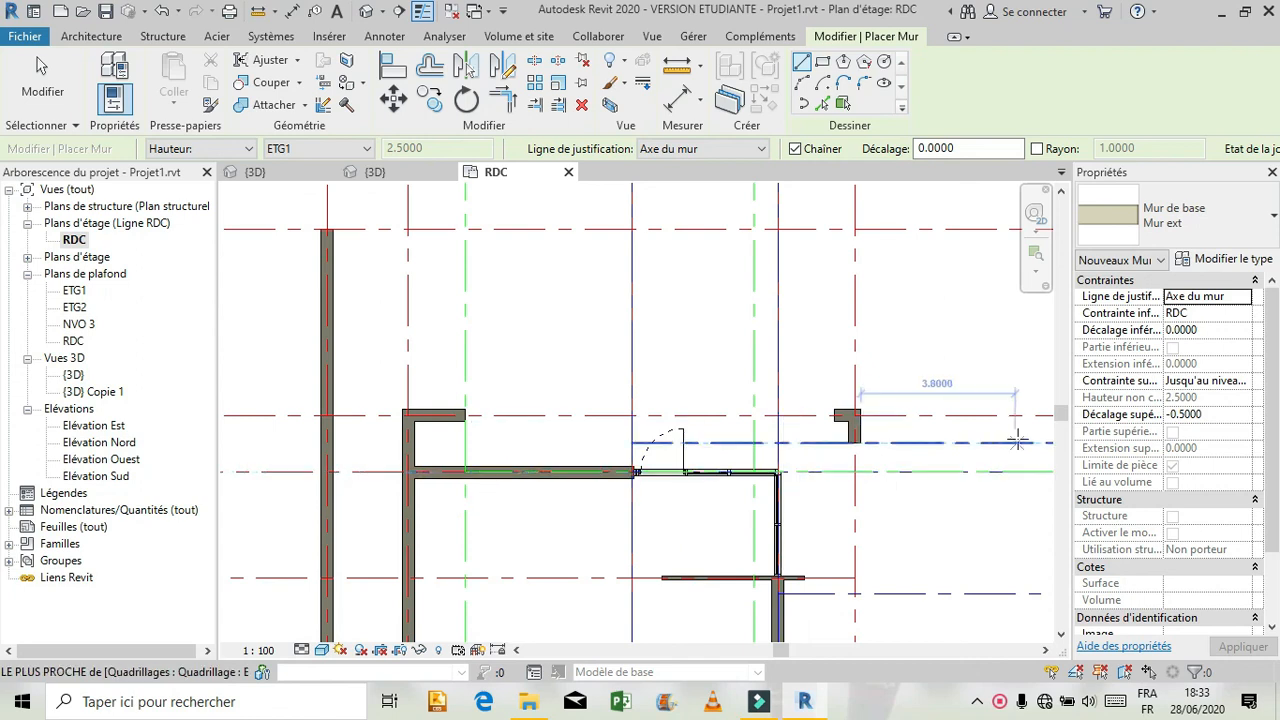
{"action": "left_click", "coordinate": [551, 462]}
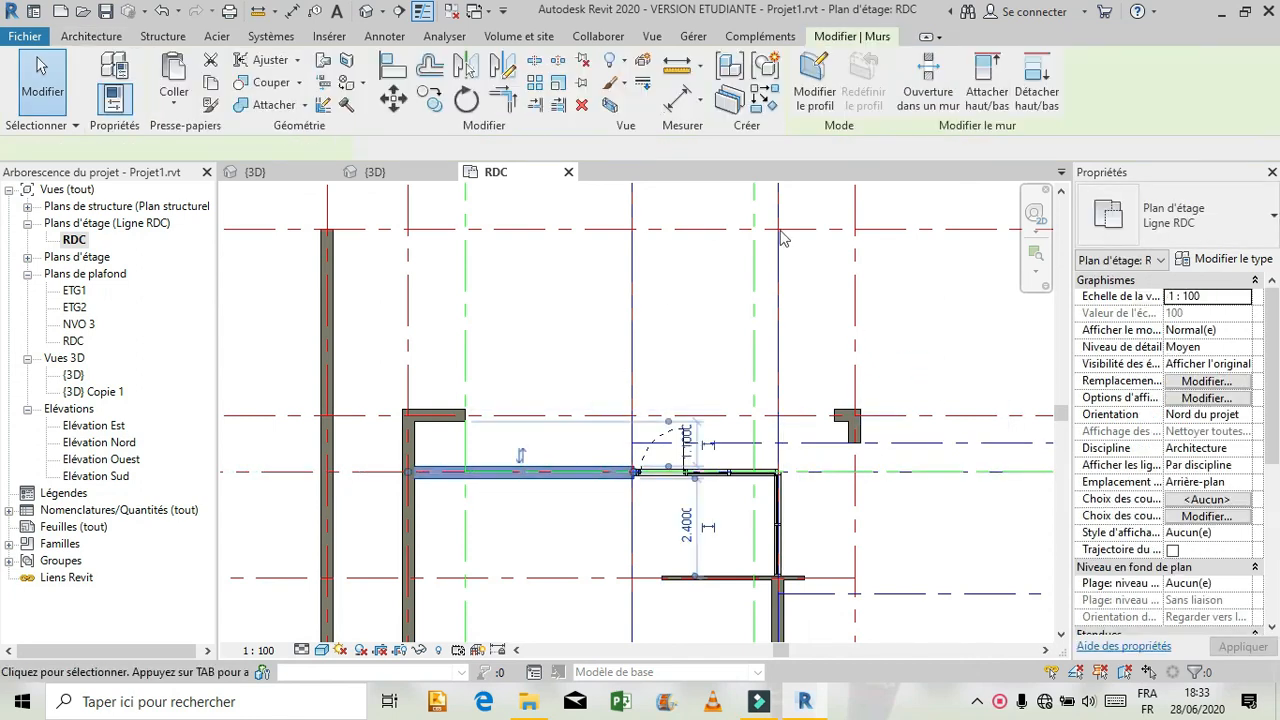
{"action": "left_click", "coordinate": [268, 180]}
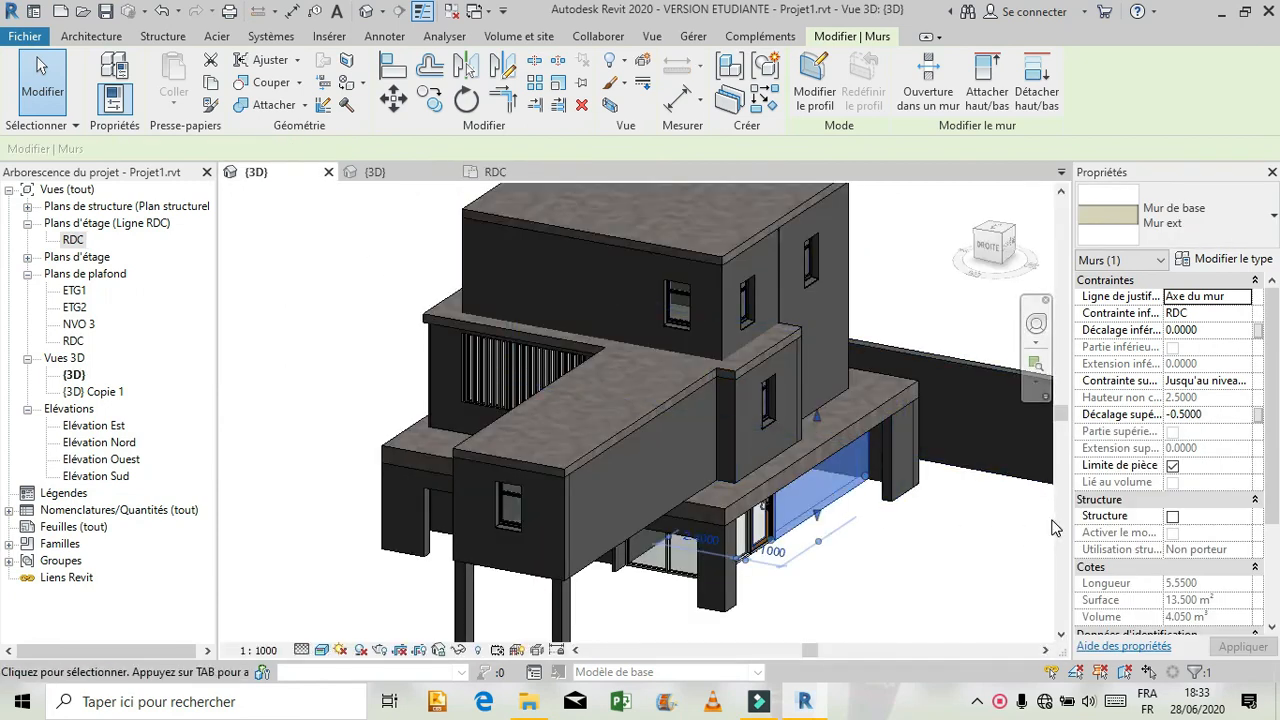
{"action": "left_click", "coordinate": [1008, 530]}
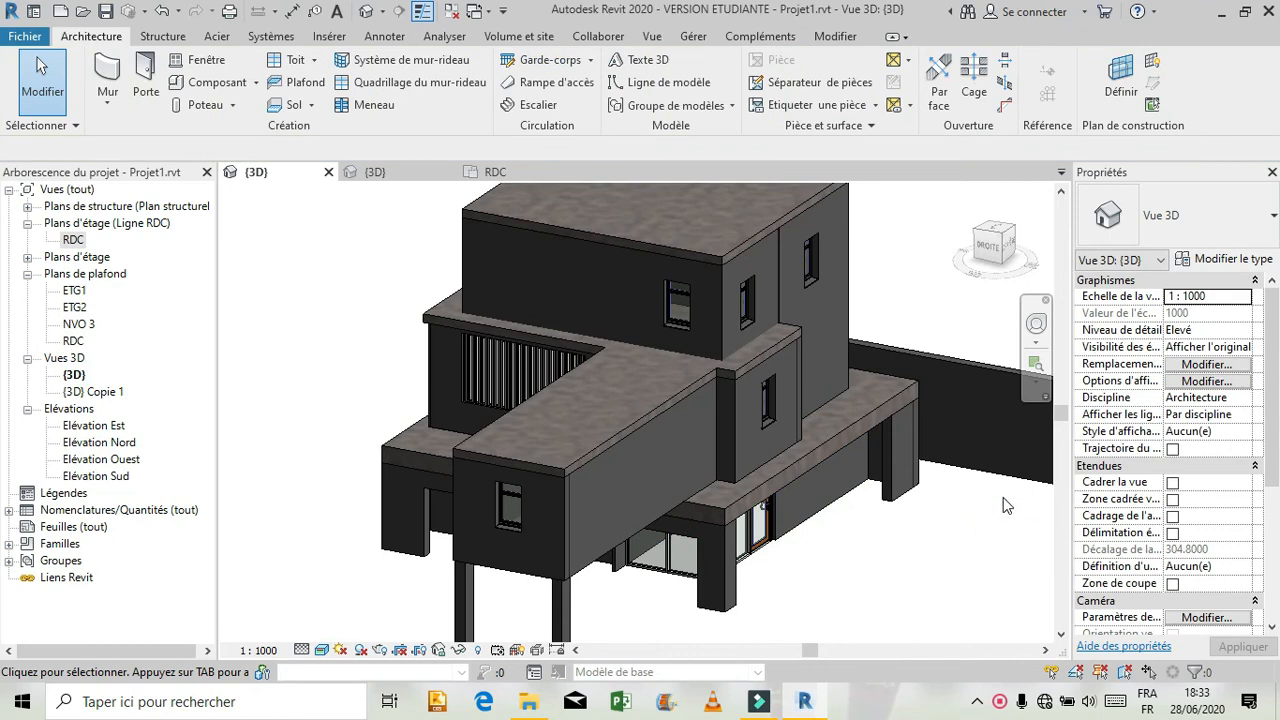
Place a 0.80m x 1.30m 1 Vantail - Imposte haute window in the redrawn rear ground-floor wall, 2.70 m from both reference ends.
{"action": "left_click", "coordinate": [1012, 250]}
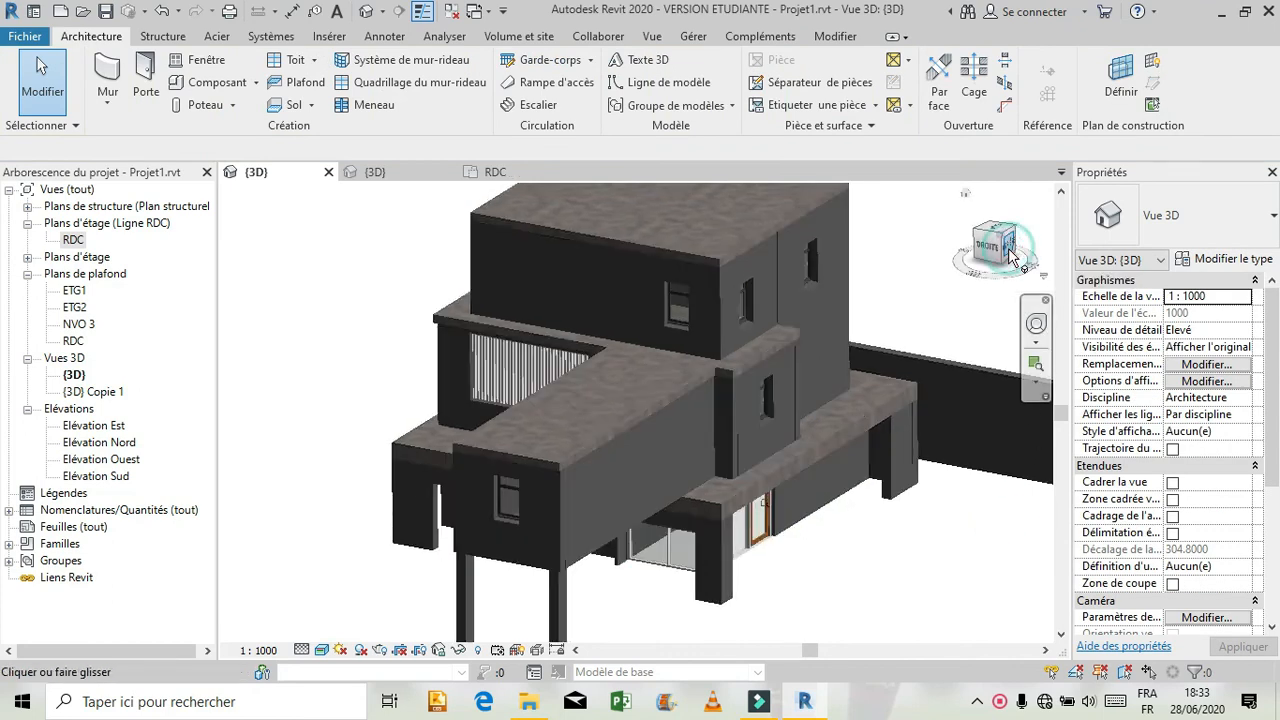
{"action": "left_click", "coordinate": [149, 70]}
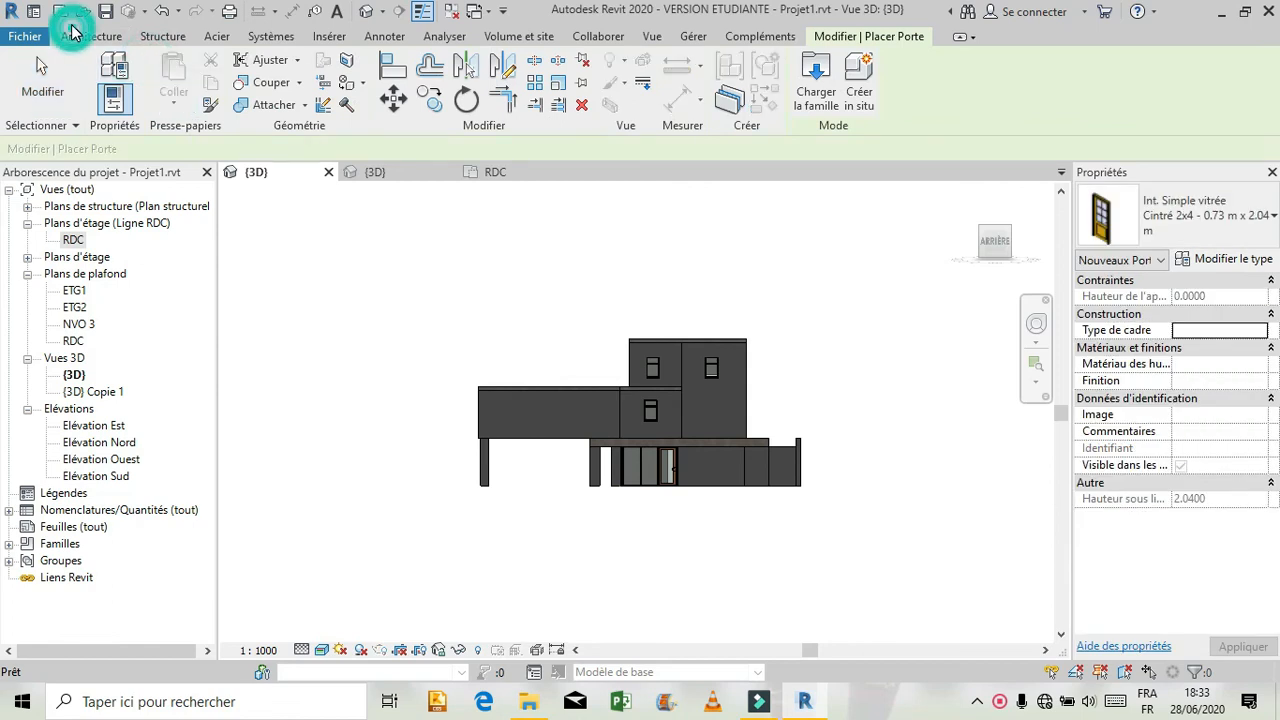
{"action": "left_click", "coordinate": [90, 36]}
{"action": "left_click", "coordinate": [182, 62]}
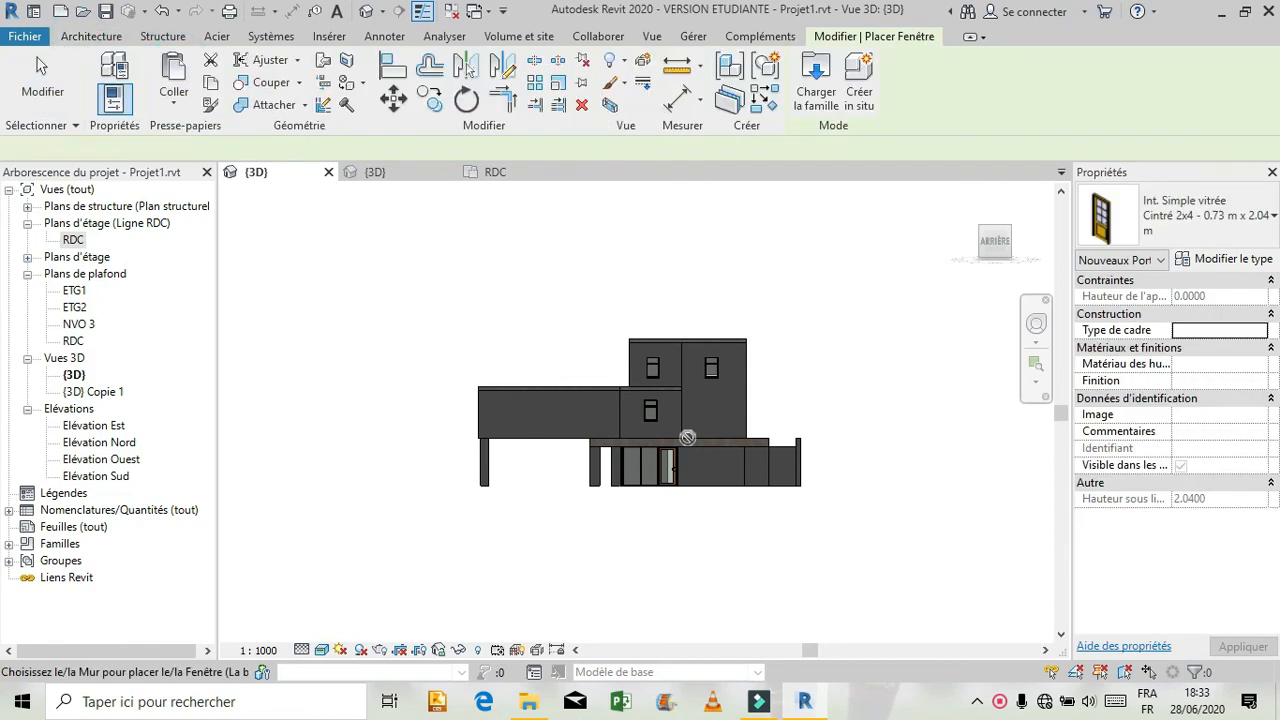
{"action": "scroll", "coordinate": [699, 393], "scroll_direction": "up", "scroll_amount": 3}
{"action": "scroll", "coordinate": [699, 393], "scroll_direction": "up", "scroll_amount": 4}
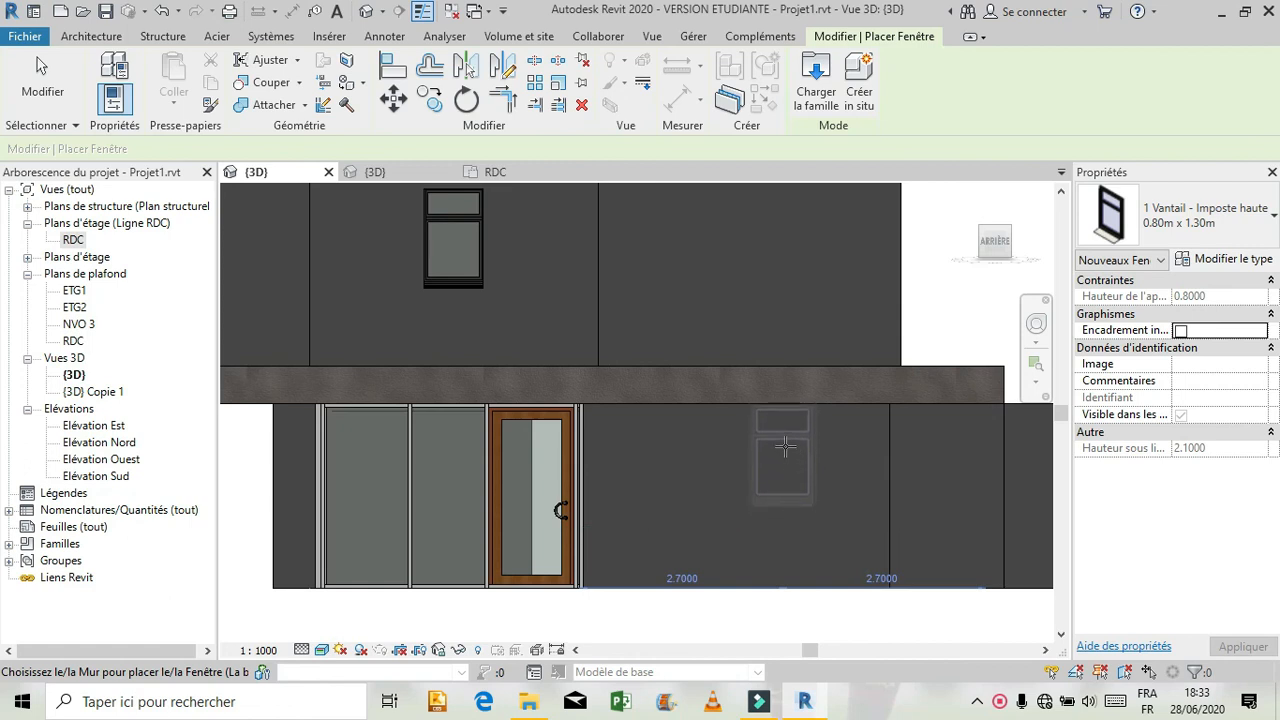
{"action": "left_click", "coordinate": [789, 470]}
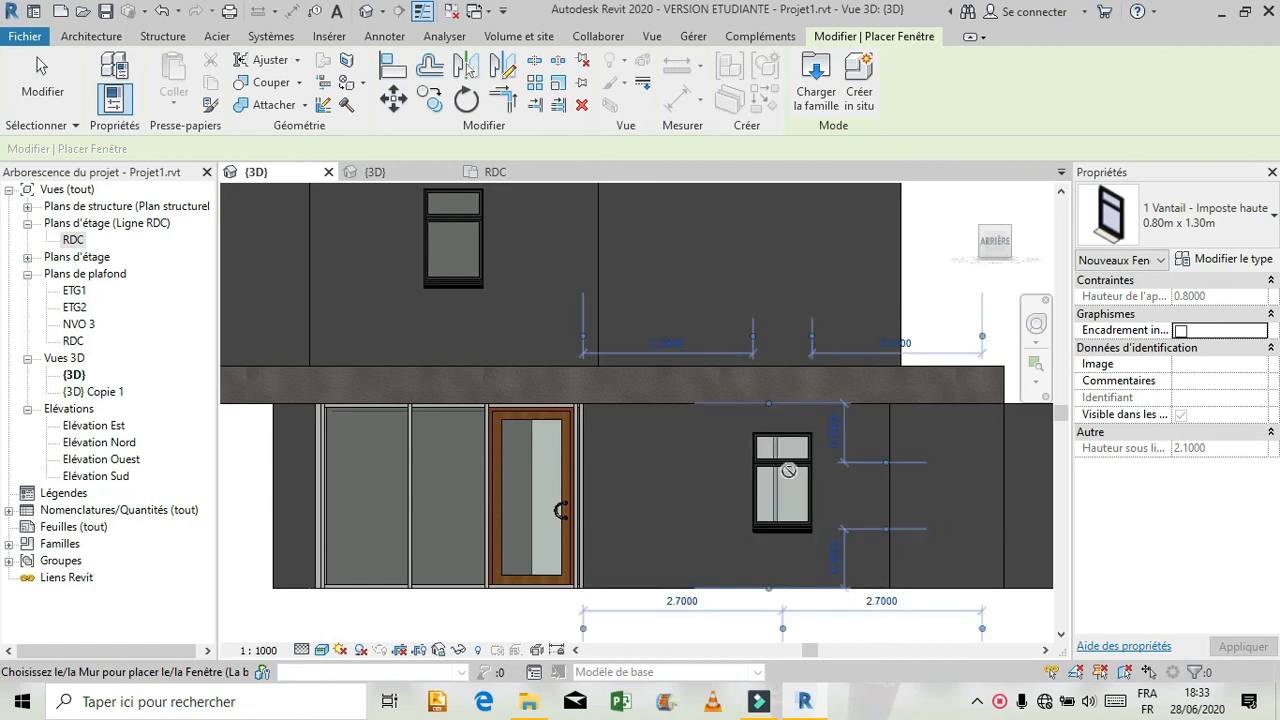
{"action": "key", "text": "Escape"}
{"action": "key", "text": "Escape"}
{"action": "scroll", "coordinate": [806, 490], "scroll_direction": "down", "scroll_amount": 4}
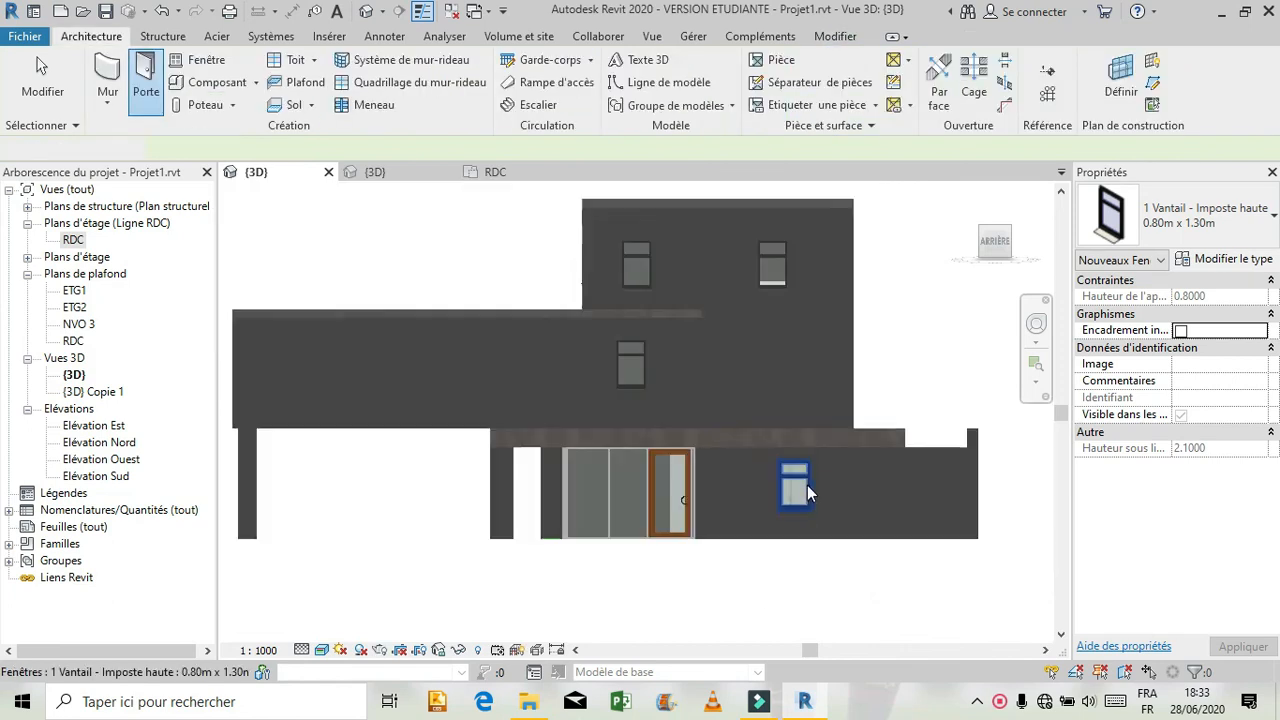
{"action": "left_click", "coordinate": [1036, 323]}
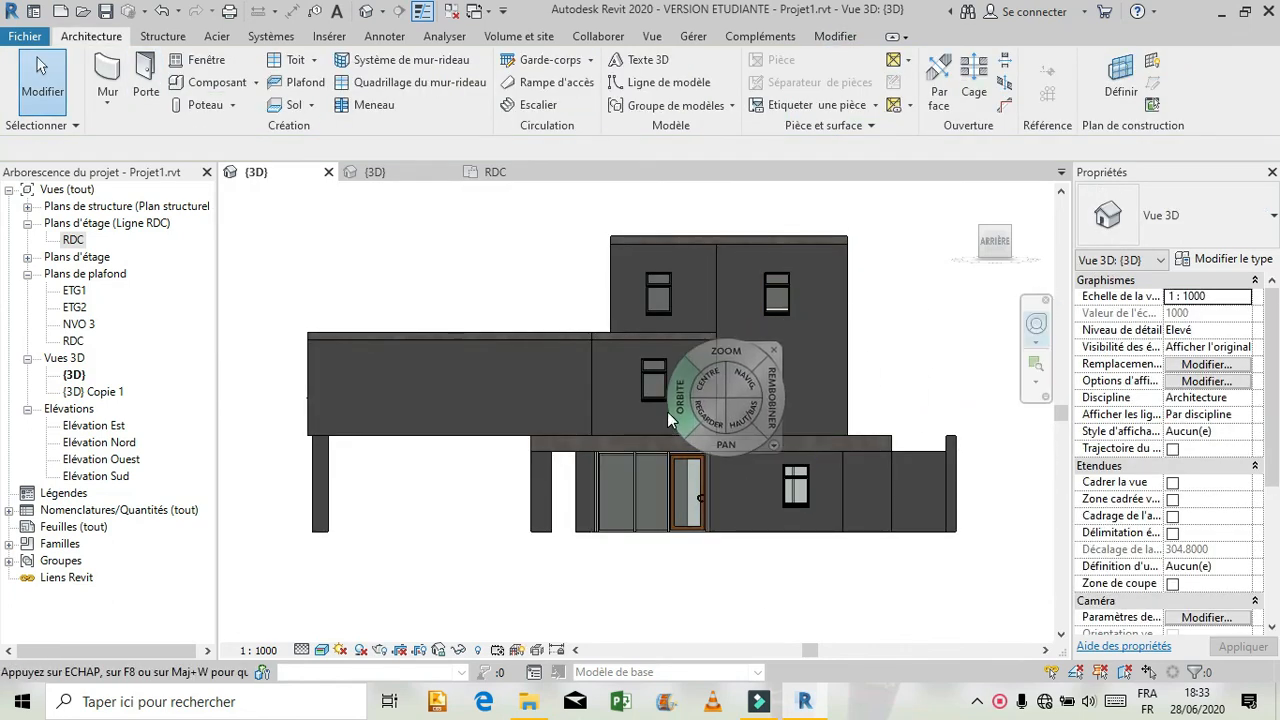
{"action": "left_click_drag", "start_coordinate": [667, 411], "coordinate": [913, 417]}
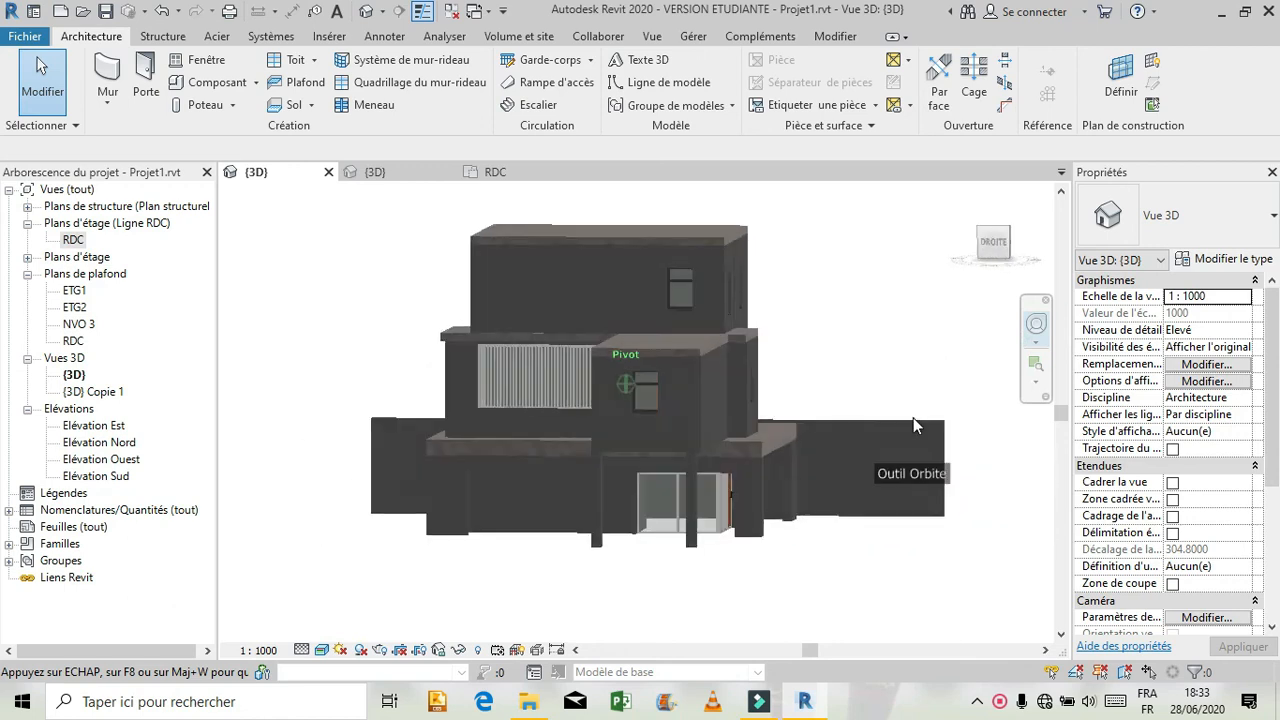
Examine the project building from the front in 3D, and the reference model from its rear and side for comparison.
{"action": "left_click_drag", "start_coordinate": [477, 376], "coordinate": [712, 361]}
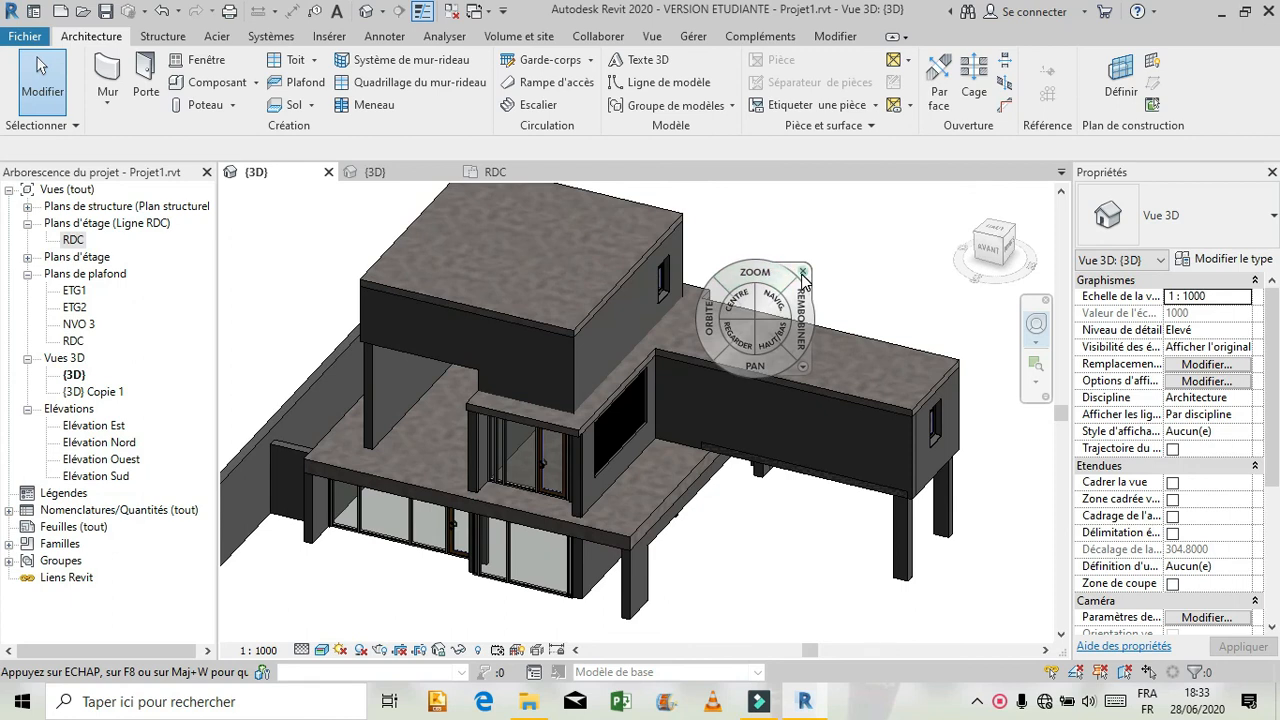
{"action": "left_click", "coordinate": [802, 272]}
{"action": "left_click", "coordinate": [405, 176]}
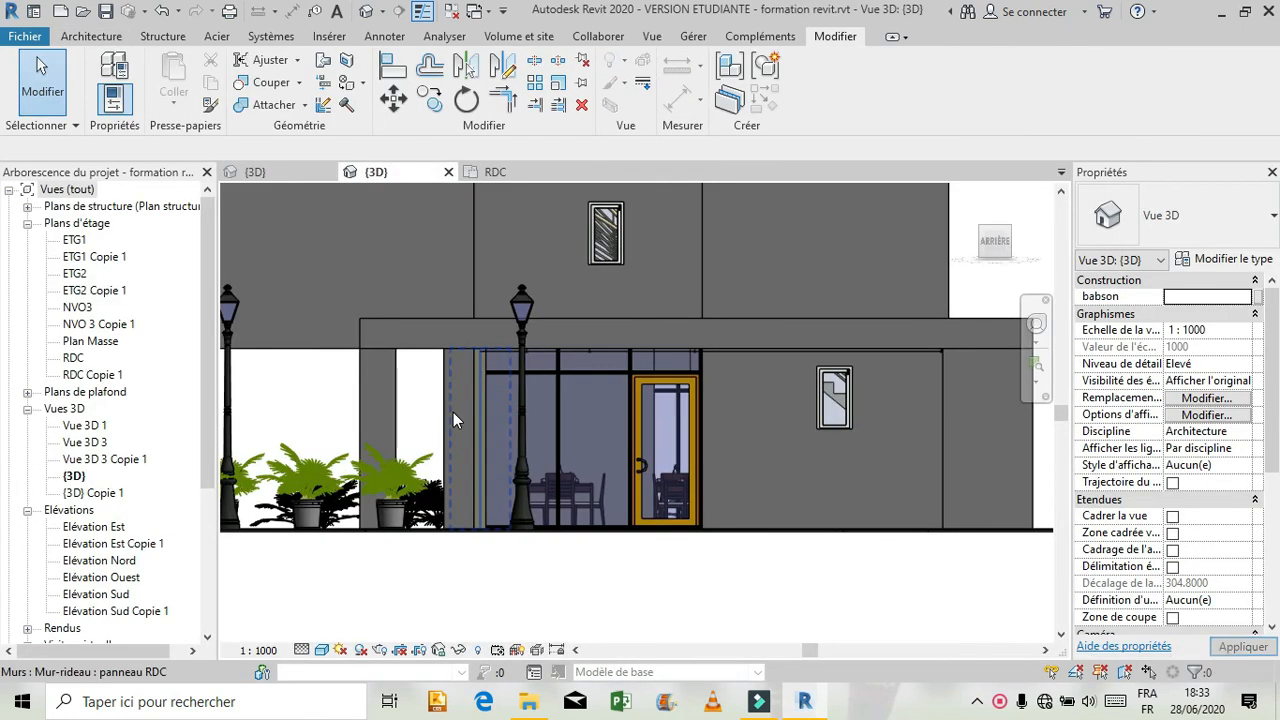
{"action": "scroll", "coordinate": [768, 543], "scroll_direction": "down", "scroll_amount": 1}
{"action": "scroll", "coordinate": [770, 550], "scroll_direction": "down", "scroll_amount": 2}
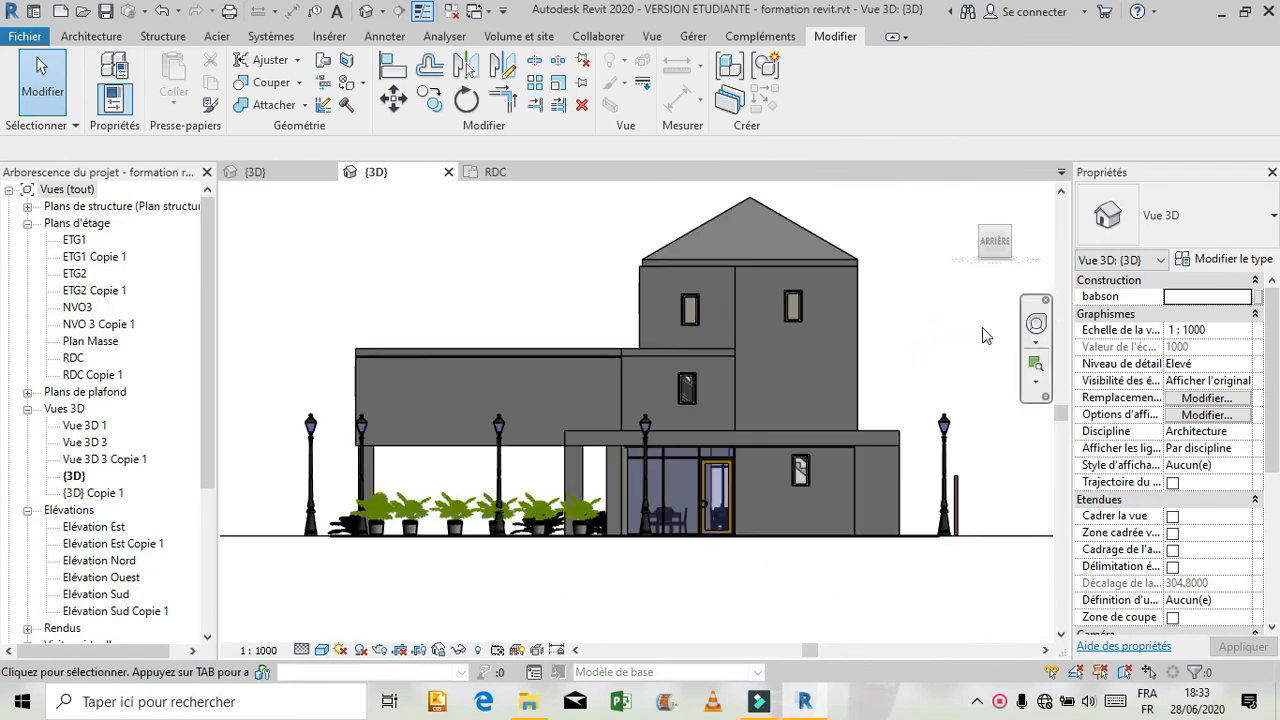
{"action": "left_click", "coordinate": [1033, 332]}
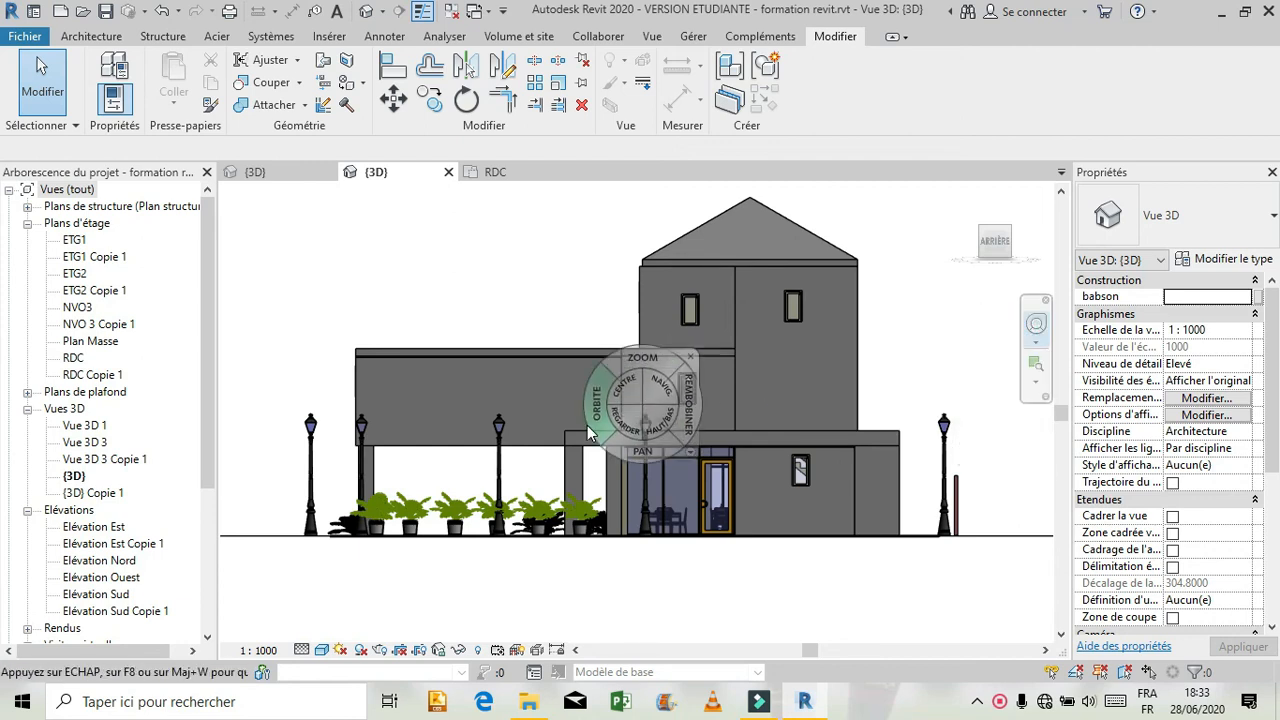
{"action": "left_click_drag", "start_coordinate": [590, 418], "coordinate": [708, 470]}
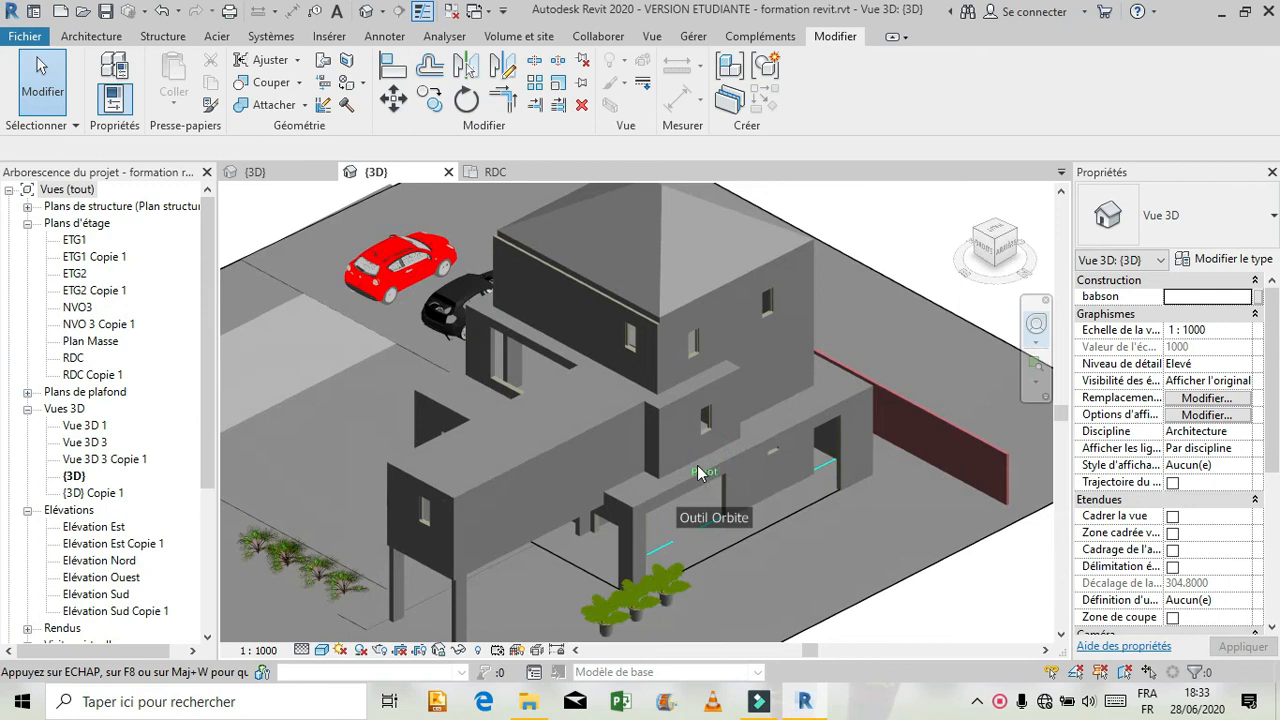
{"action": "left_click_drag", "start_coordinate": [772, 547], "coordinate": [772, 547]}
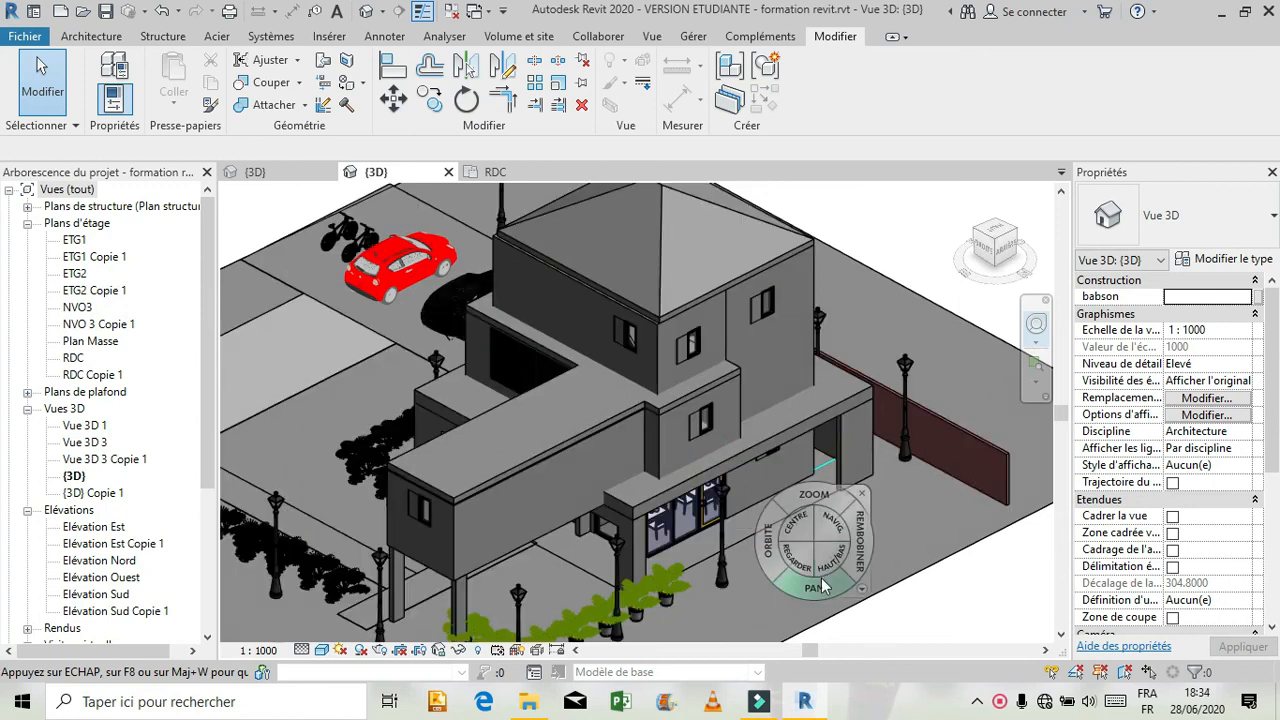
{"action": "left_click", "coordinate": [860, 495]}
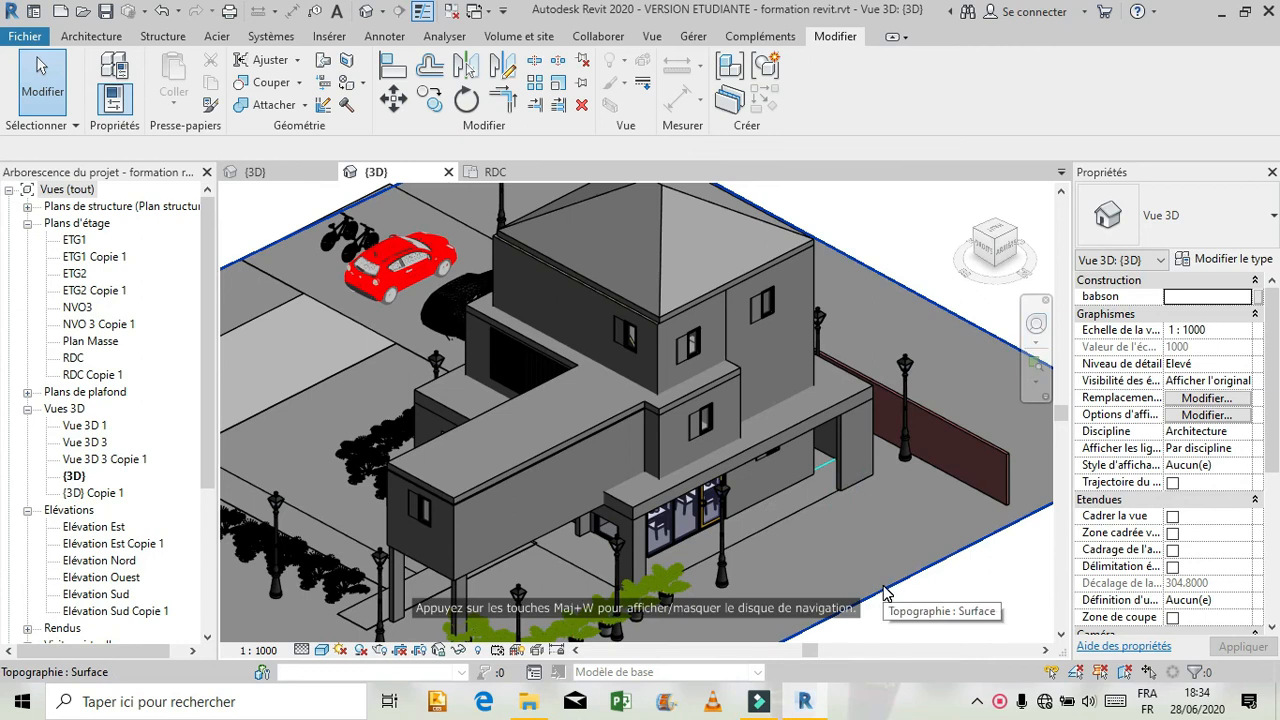
Switch the reference model's 3D view to a visual style with material colours and textures, and inspect the terrain around the building.
{"action": "left_click", "coordinate": [321, 650]}
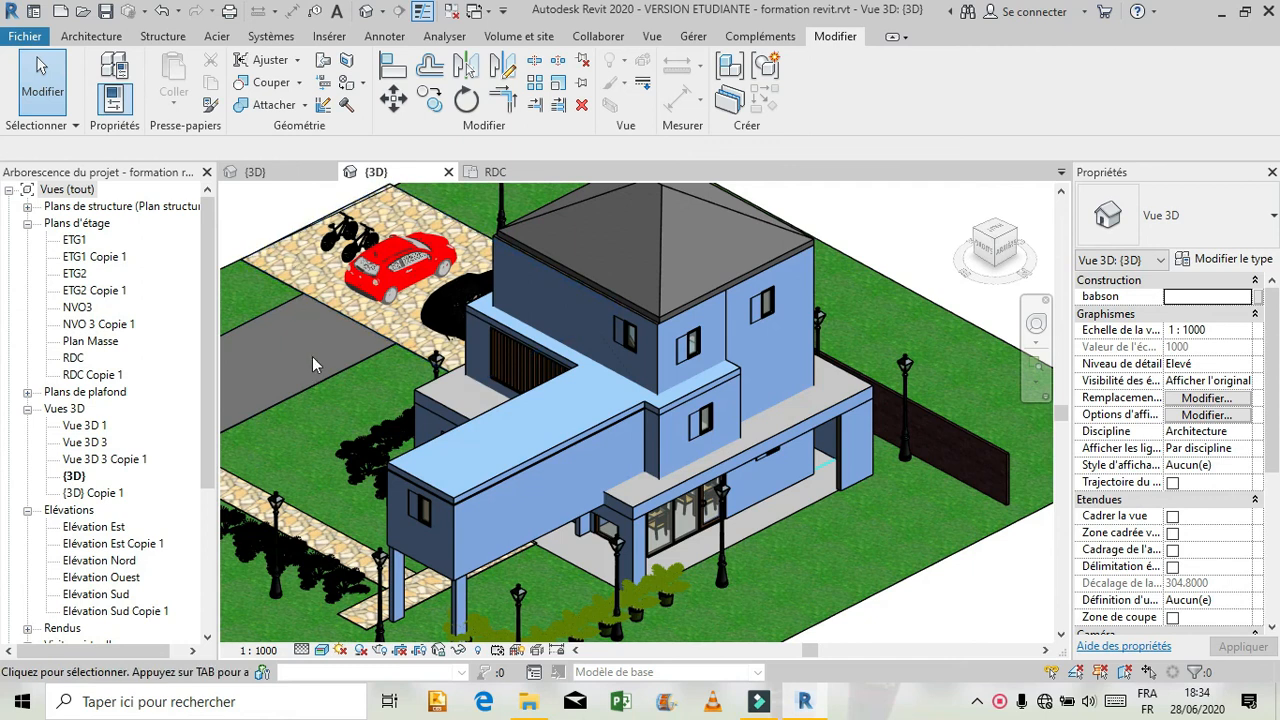
{"action": "left_click", "coordinate": [574, 565]}
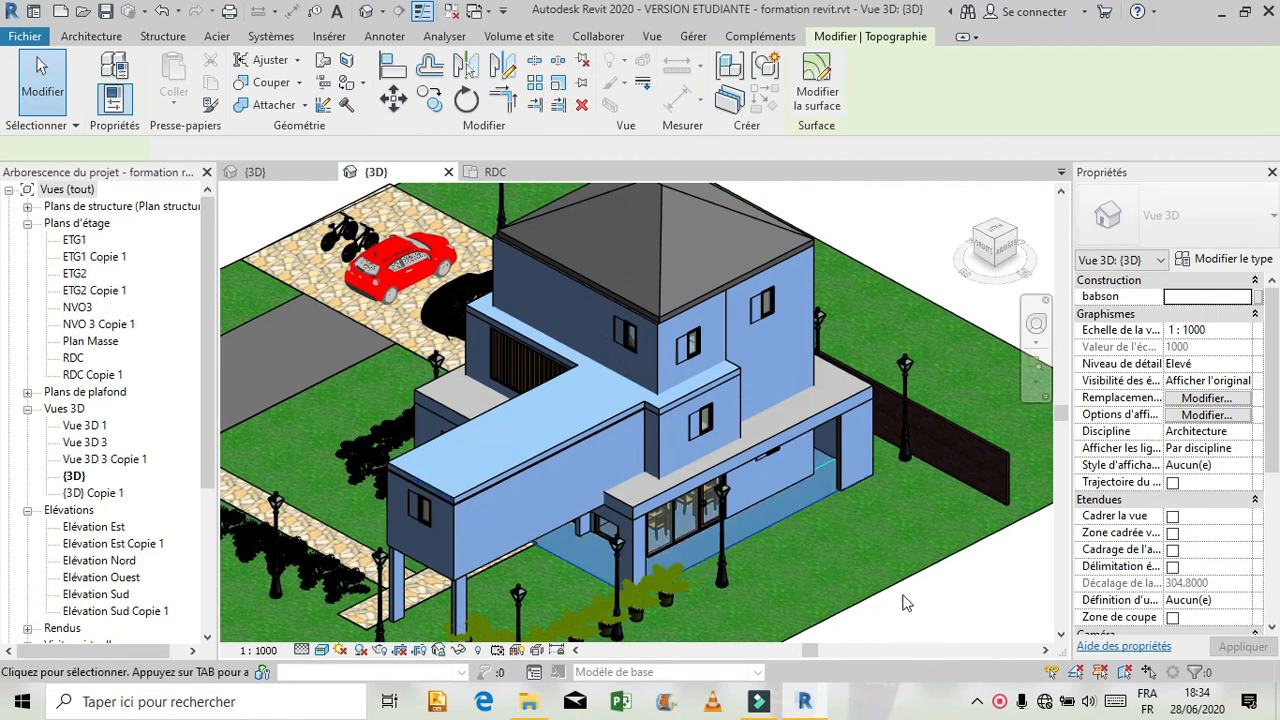
{"action": "left_click", "coordinate": [1016, 630]}
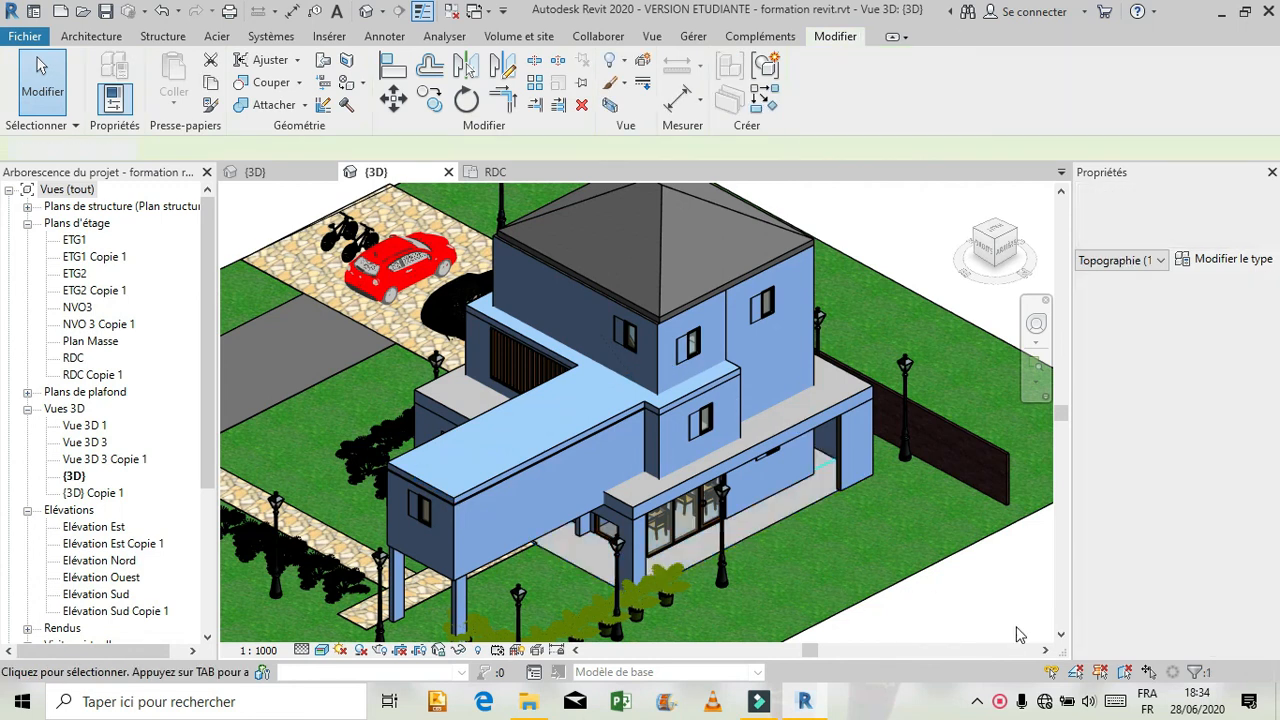
{"action": "scroll", "coordinate": [920, 612], "scroll_direction": "down", "scroll_amount": 2}
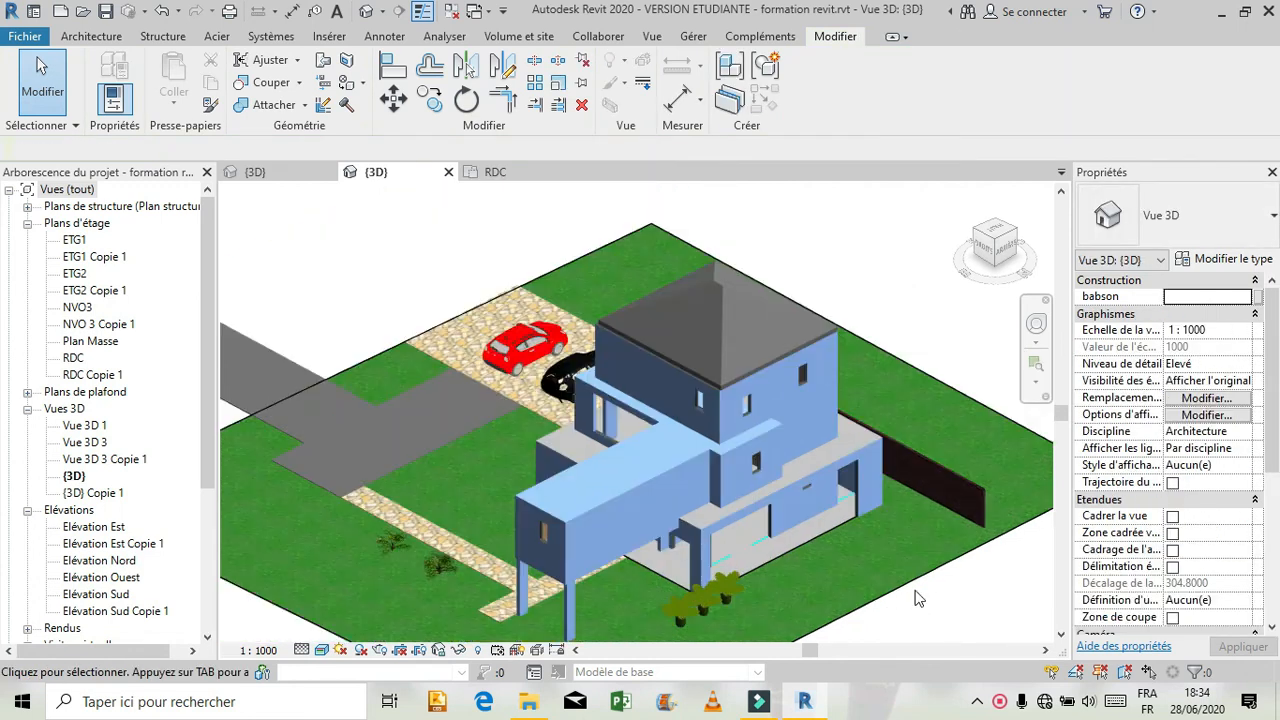